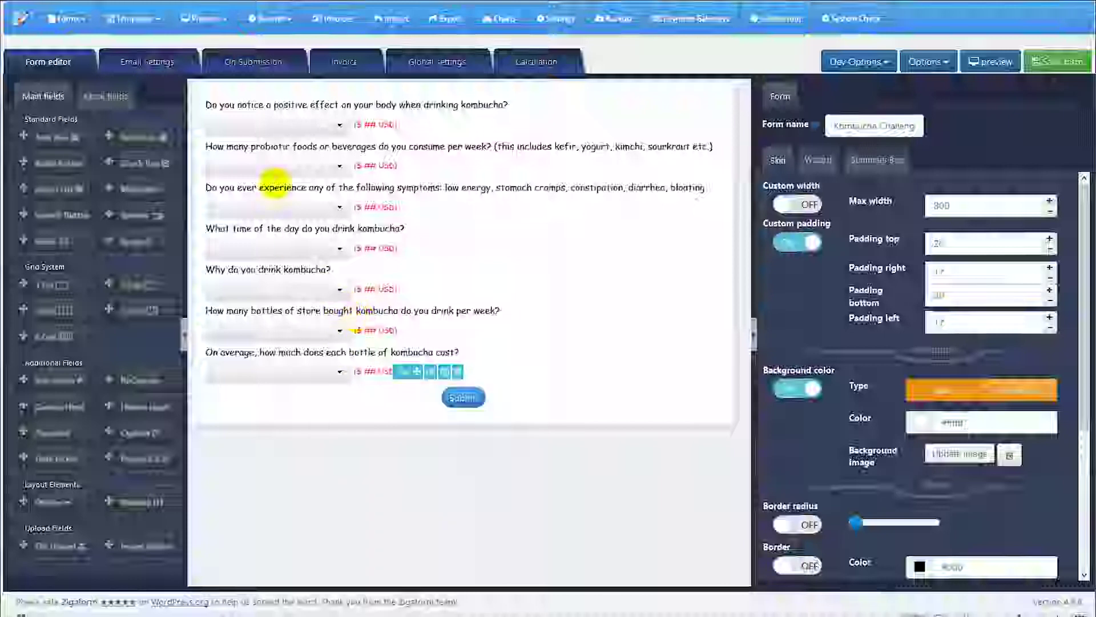
left_click_drag(201, 87, 736, 421)
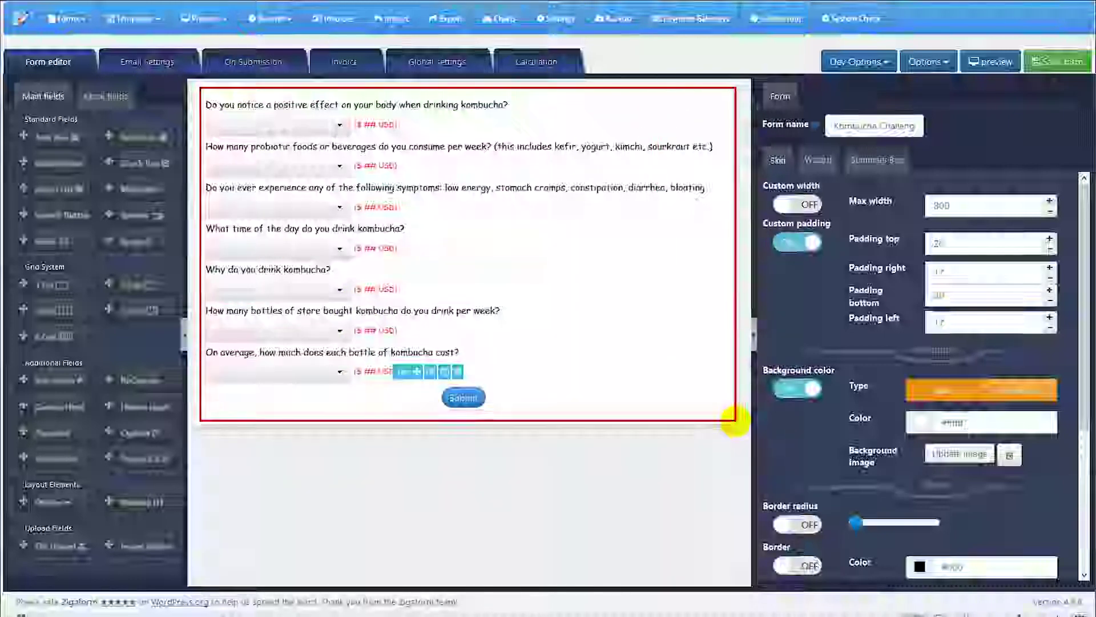
key("Escape")
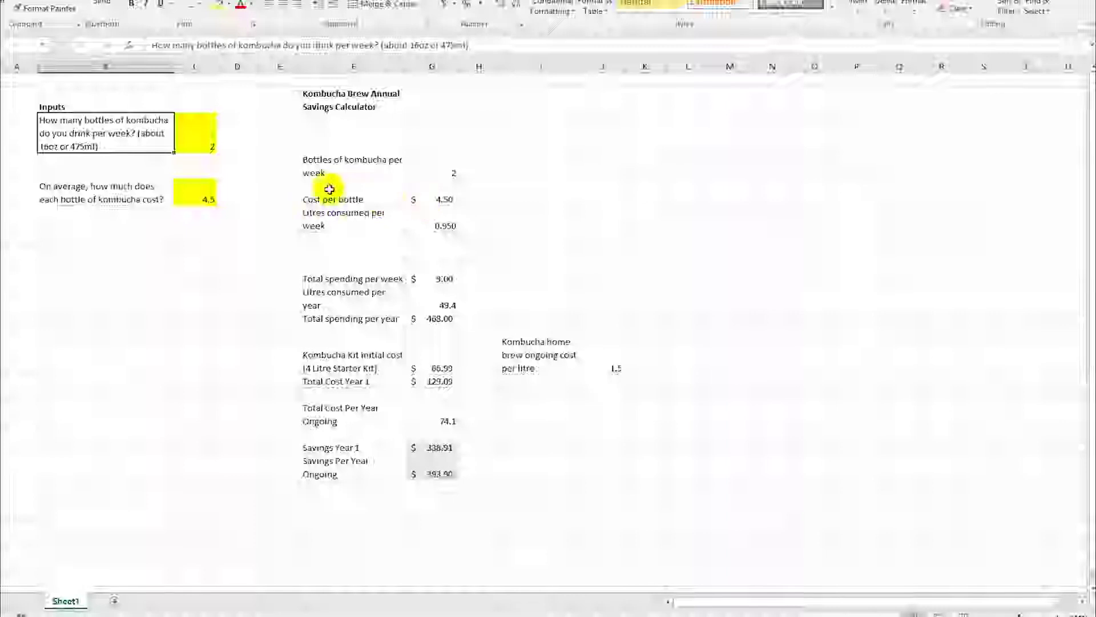
Examine the row labels of the Kombucha Brew Annual Savings Calculator in the Excel sheet, down to the two savings rows.
left_click(263, 183)
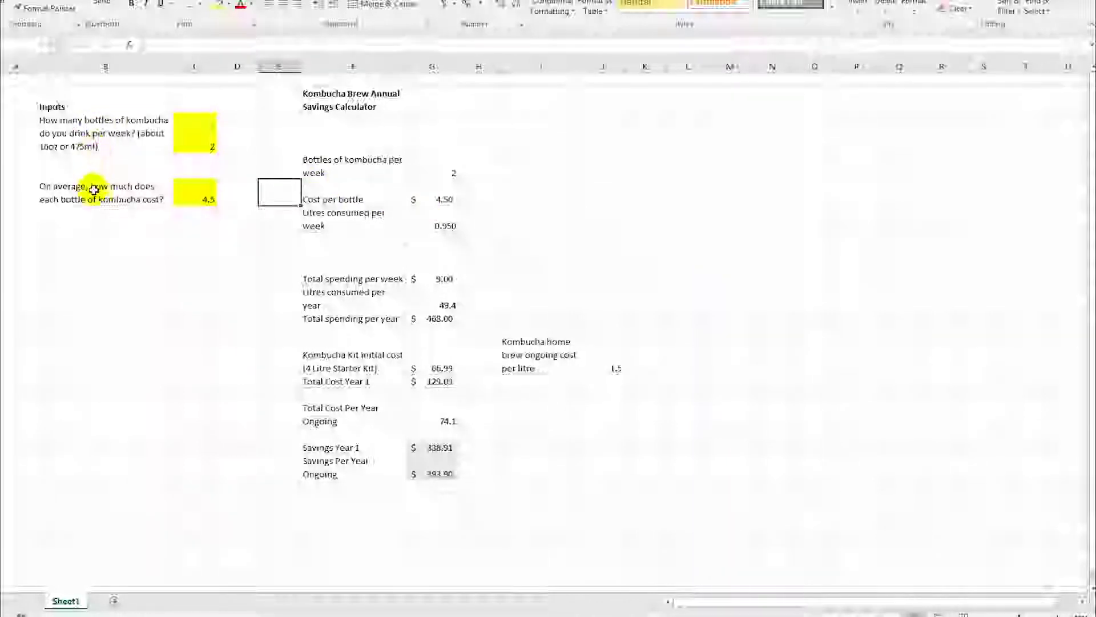
left_click(356, 174)
left_click(382, 220)
left_click(368, 194)
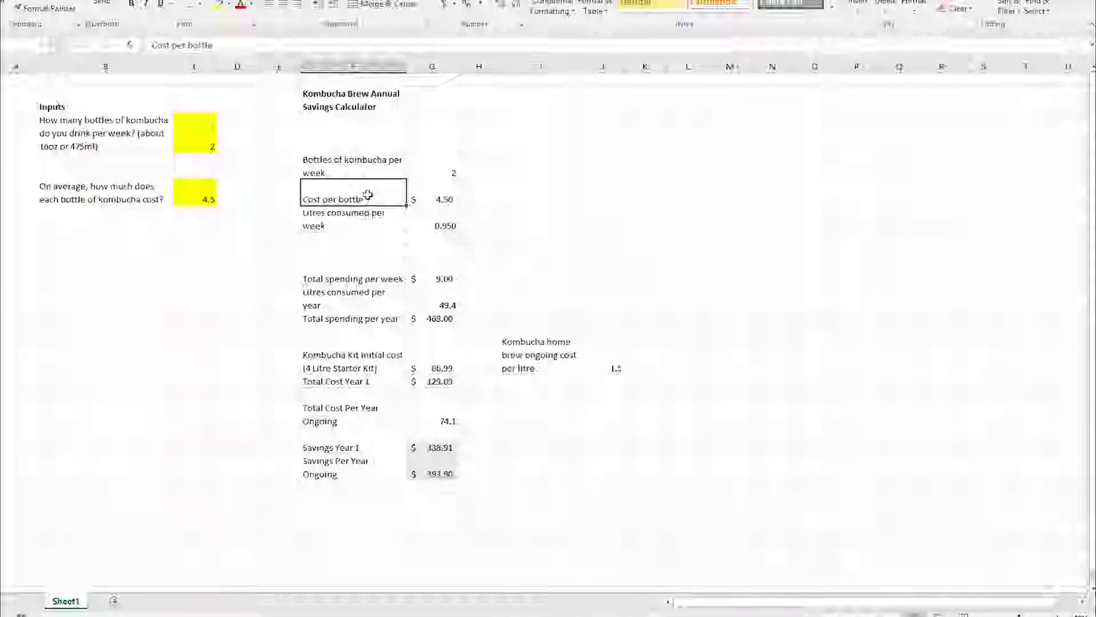
left_click(340, 315)
left_click(334, 448)
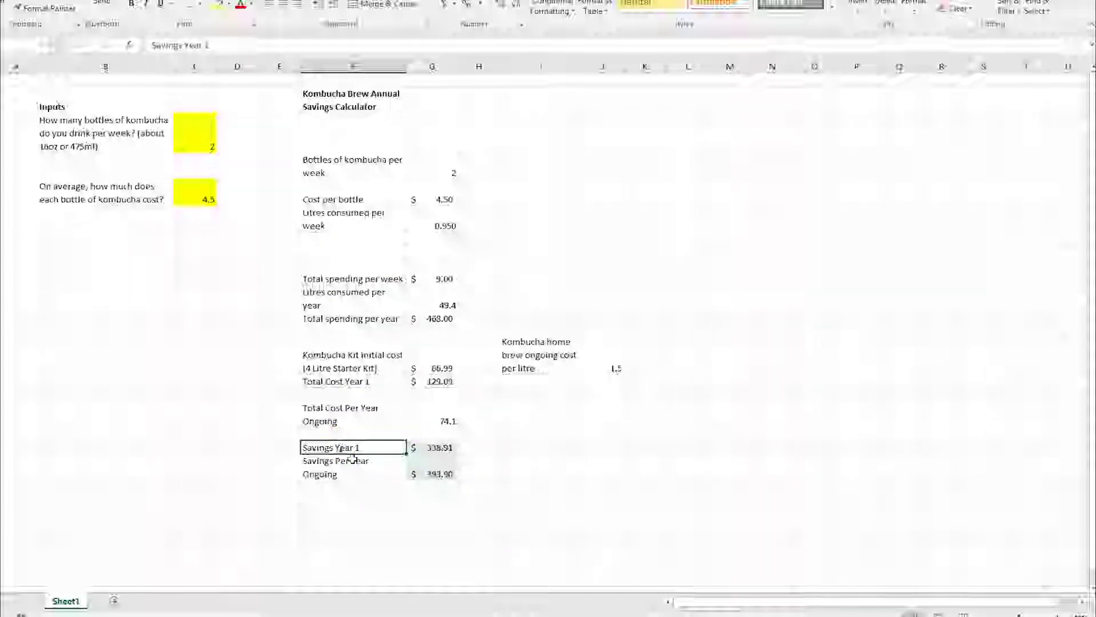
left_click_drag(459, 497, 447, 475)
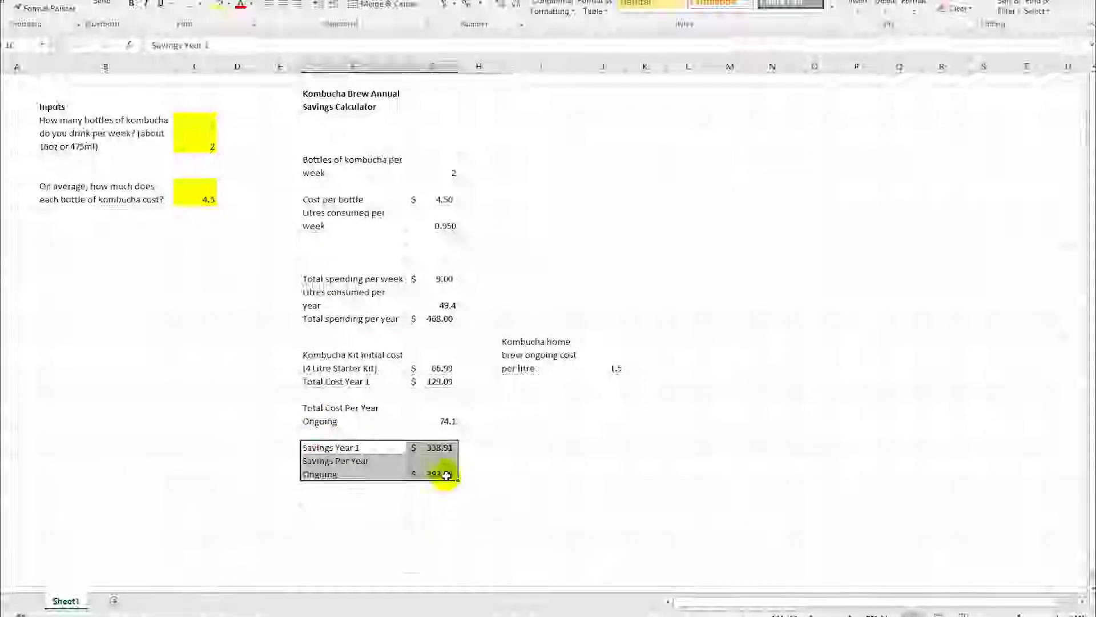
left_click(519, 474)
Inspect the formulas behind Savings Year 1 and Savings Per Year Ongoing, and the cost cells above them.
left_click(430, 445)
left_click(249, 44)
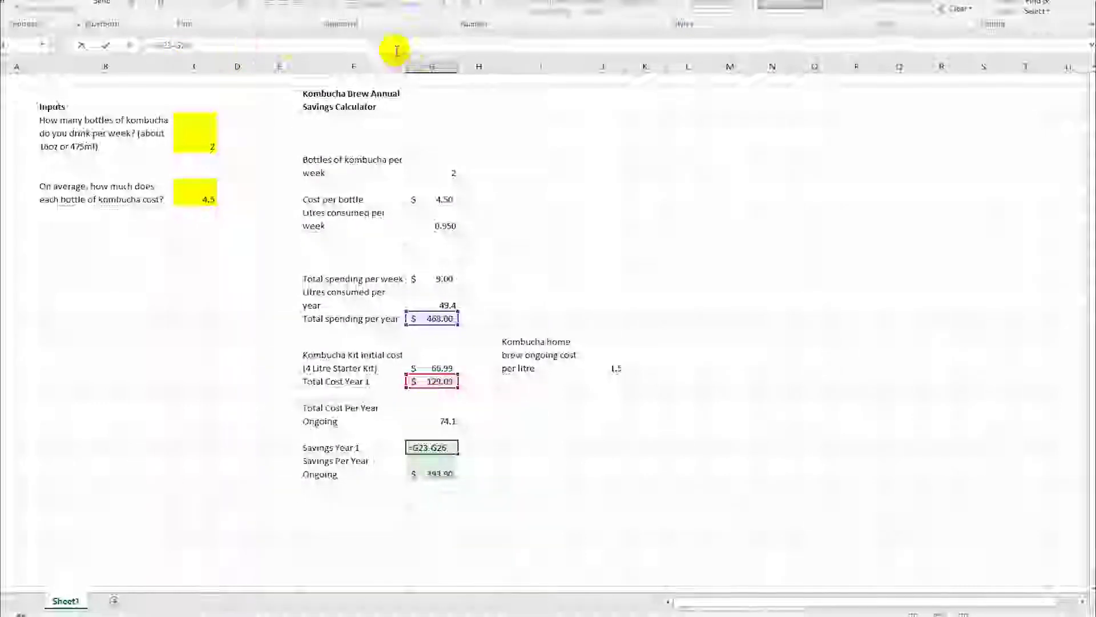
left_click(437, 473)
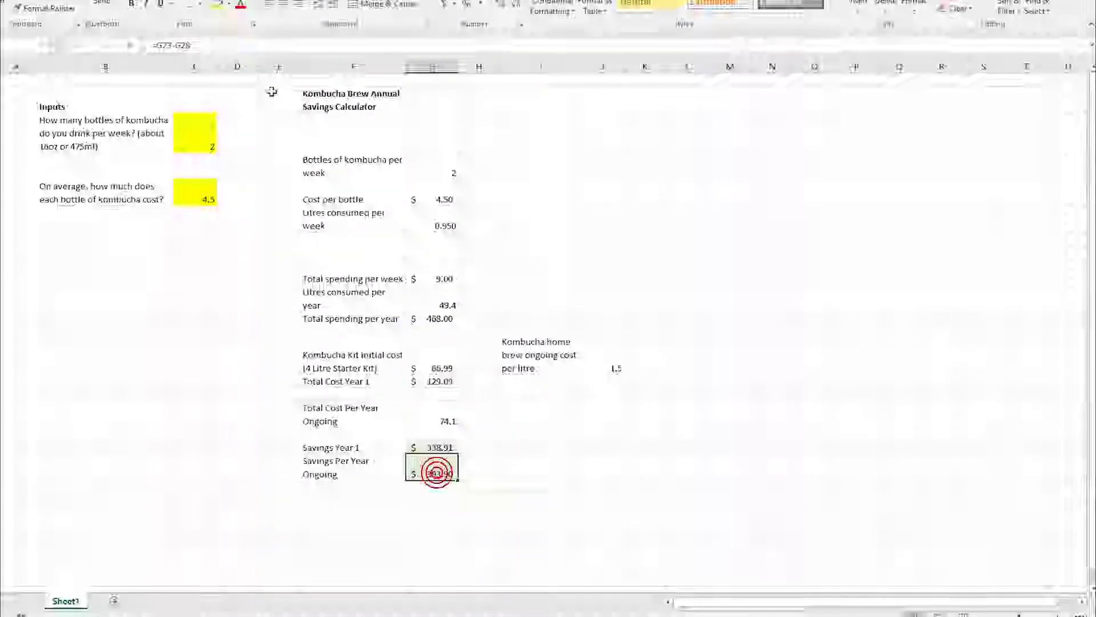
type("=G23-G28")
left_click(508, 409)
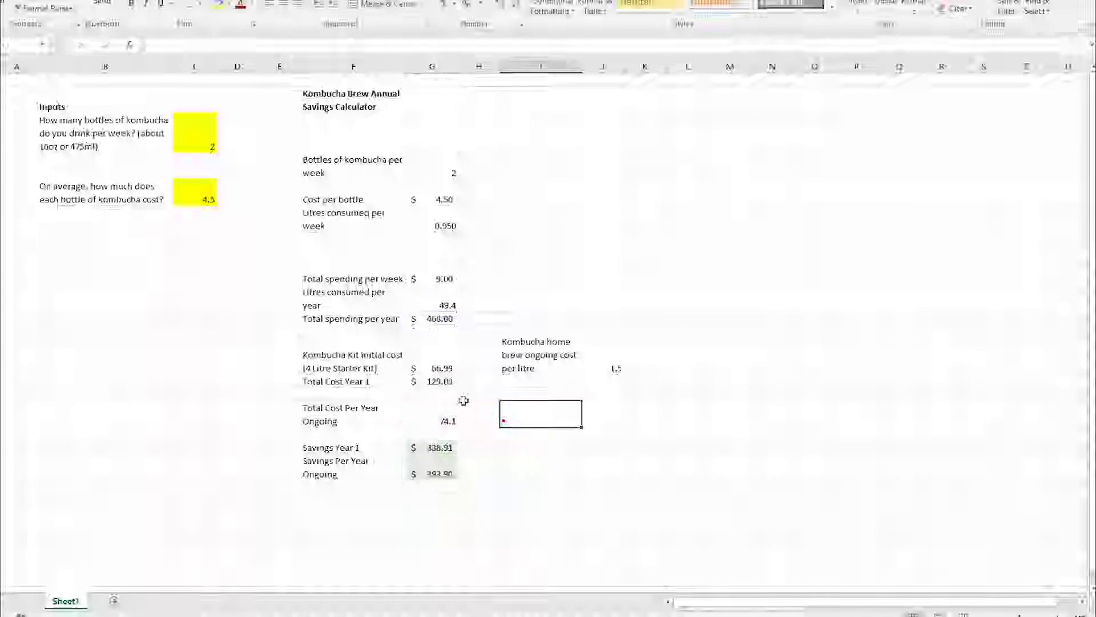
left_click(442, 404)
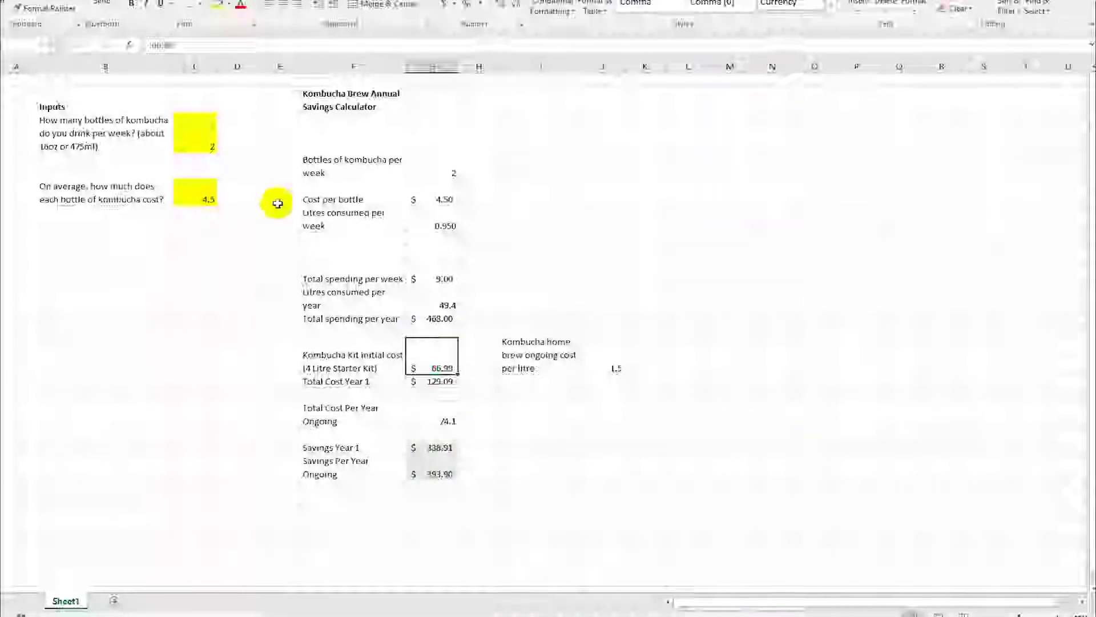
Check the two yellow input cells for bottles of kombucha per week and average cost per bottle.
left_click(276, 195)
left_click(240, 143)
left_click(139, 135)
left_click(194, 135)
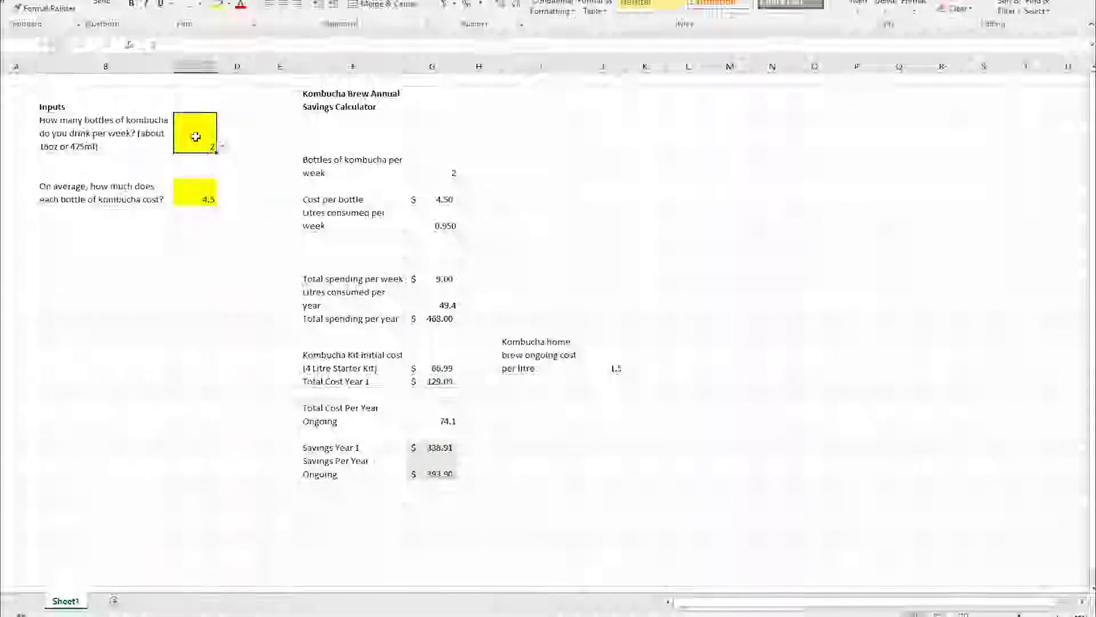
left_click(222, 146)
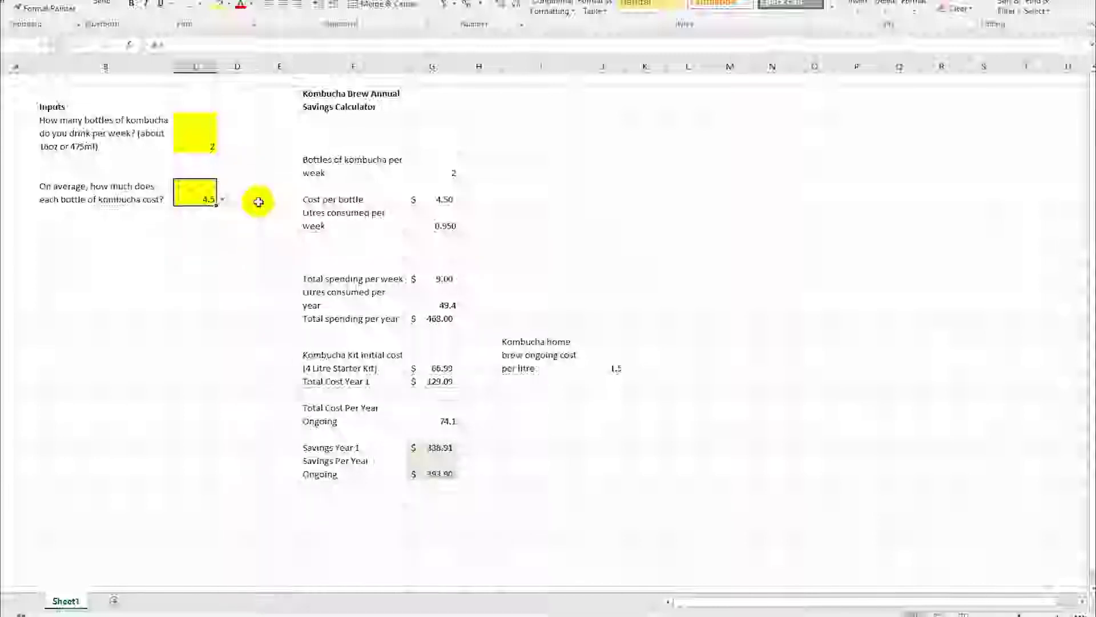
Switch to the Zigaform form editor and enable math calculation for the kombucha form.
left_click(543, 615)
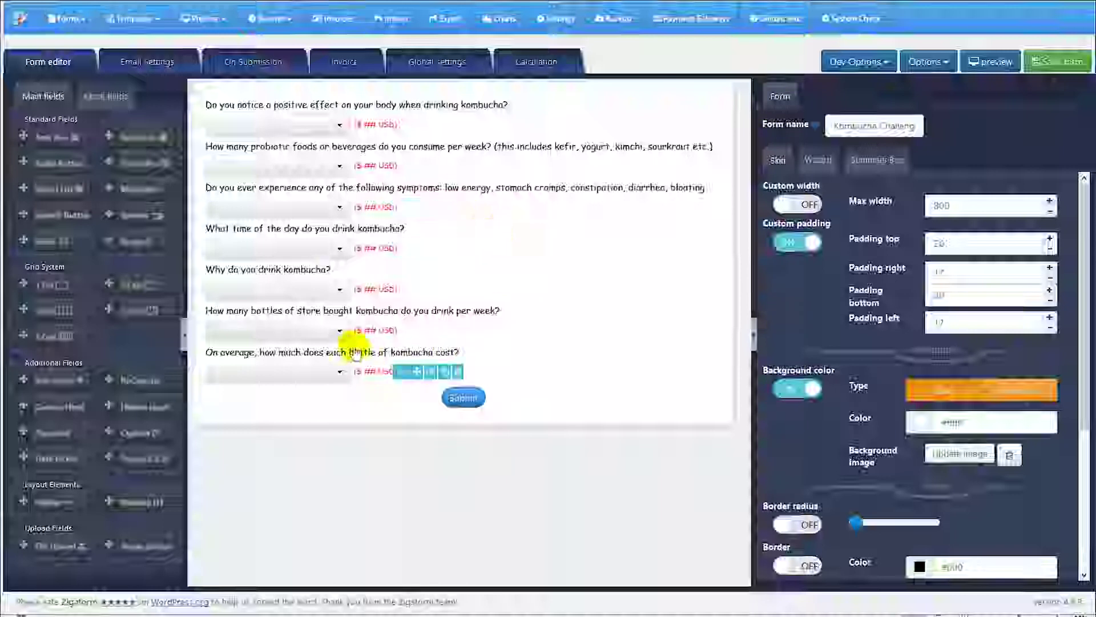
left_click(524, 62)
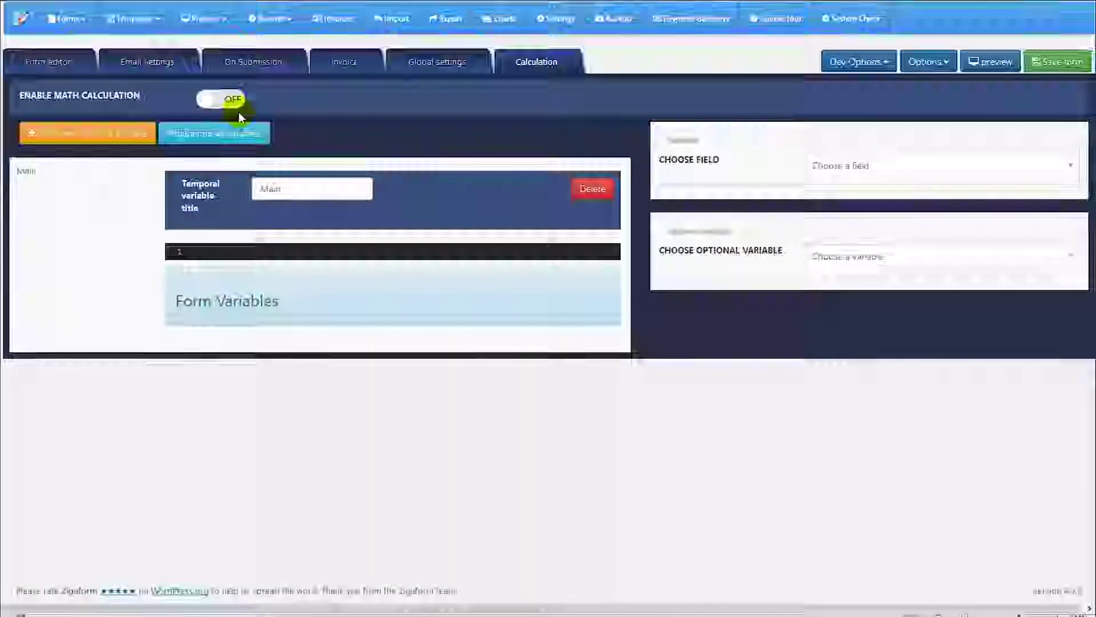
left_click(230, 99)
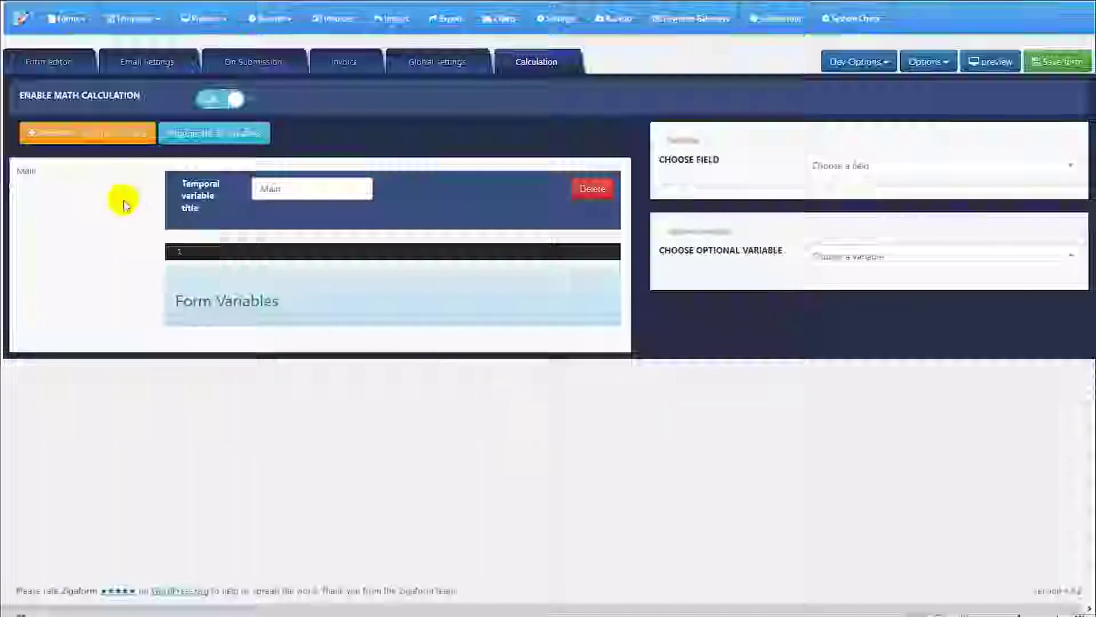
Add an optional calculation variable titled "Savings Per Year Ongoing", taking the title from the Excel sheet.
left_click(96, 137)
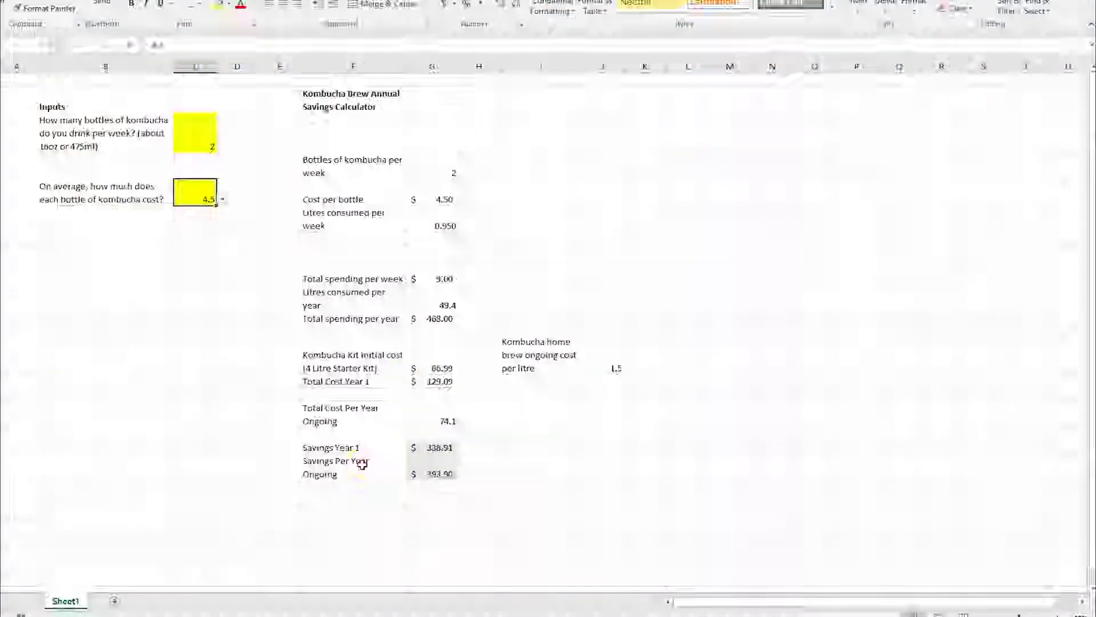
left_click(363, 465)
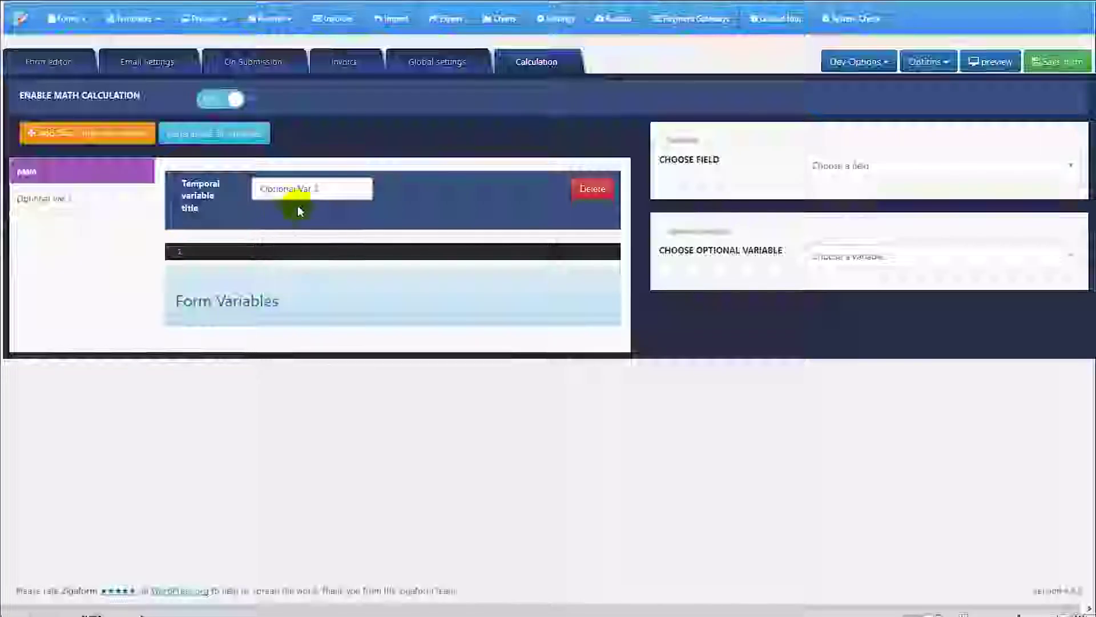
triple_click(271, 188)
triple_click(271, 188)
type("Savings Per Year Ongoing")
Add an optional calculation variable titled "Savings Year 1", copying the label from the Excel sheet.
left_click(99, 132)
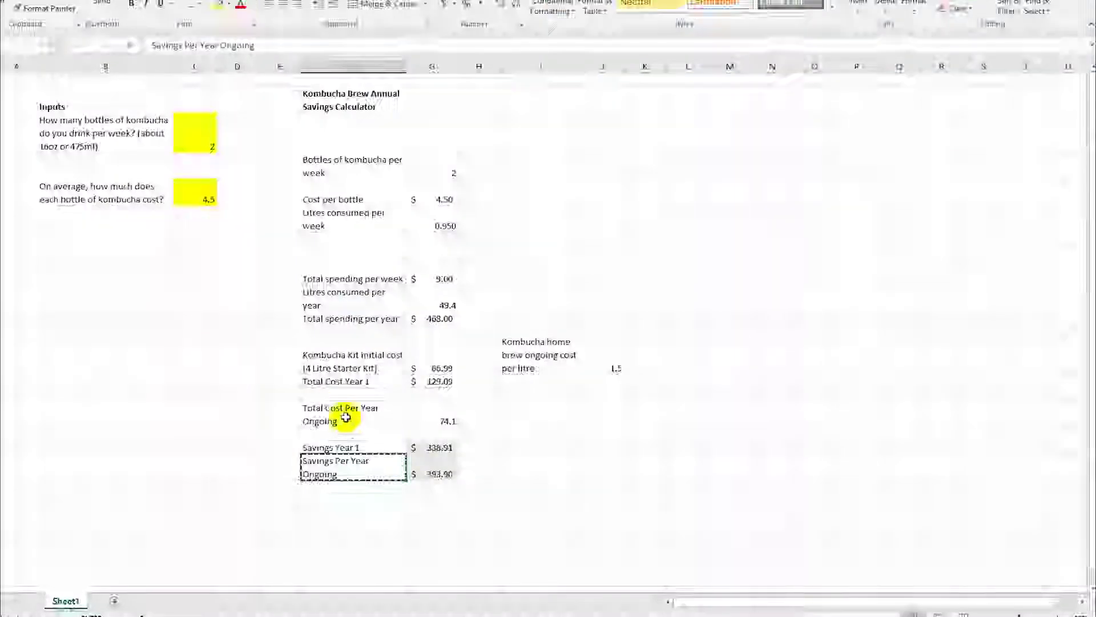
left_click(354, 447)
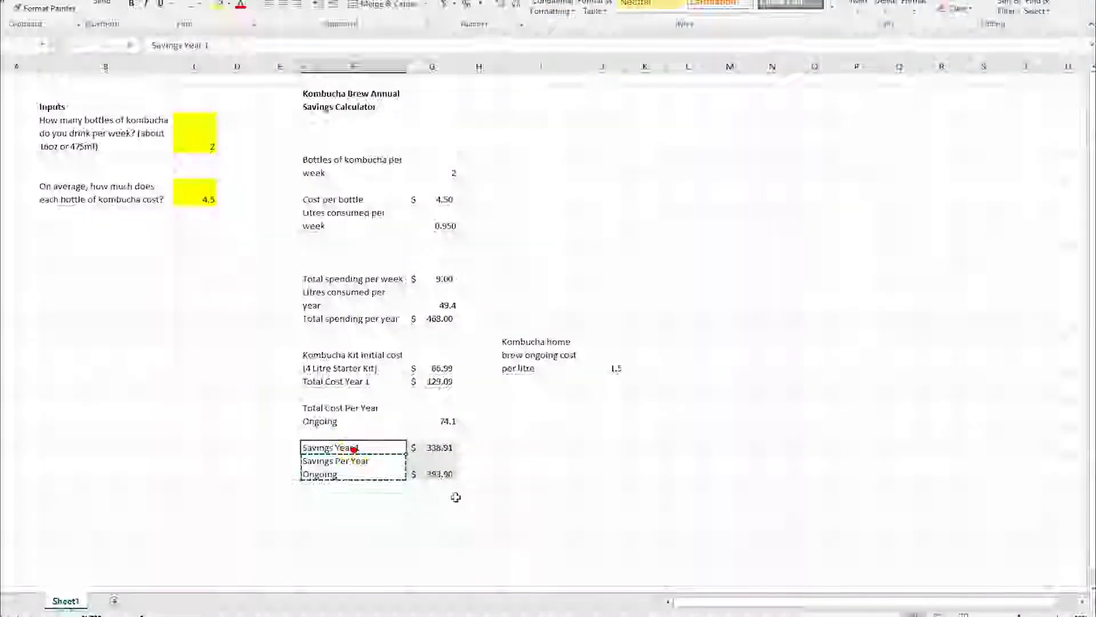
key("ctrl+c")
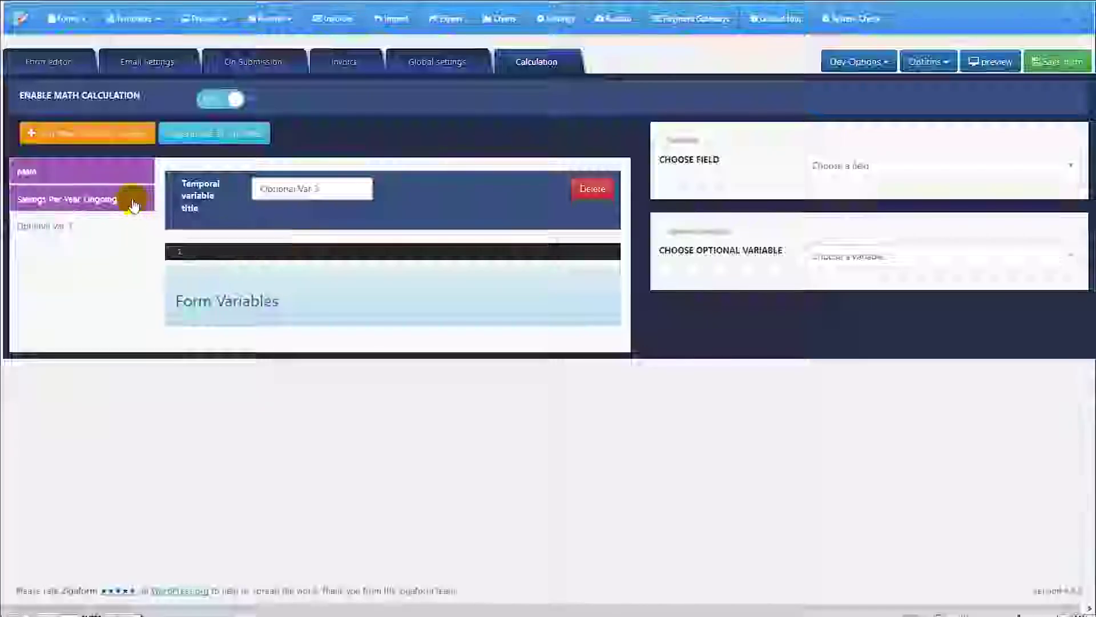
triple_click(313, 187)
key("ctrl+v")
Add an optional calculation variable titled "Total Cost Per Year Ongoing", copying the label from the Excel sheet.
left_click(106, 139)
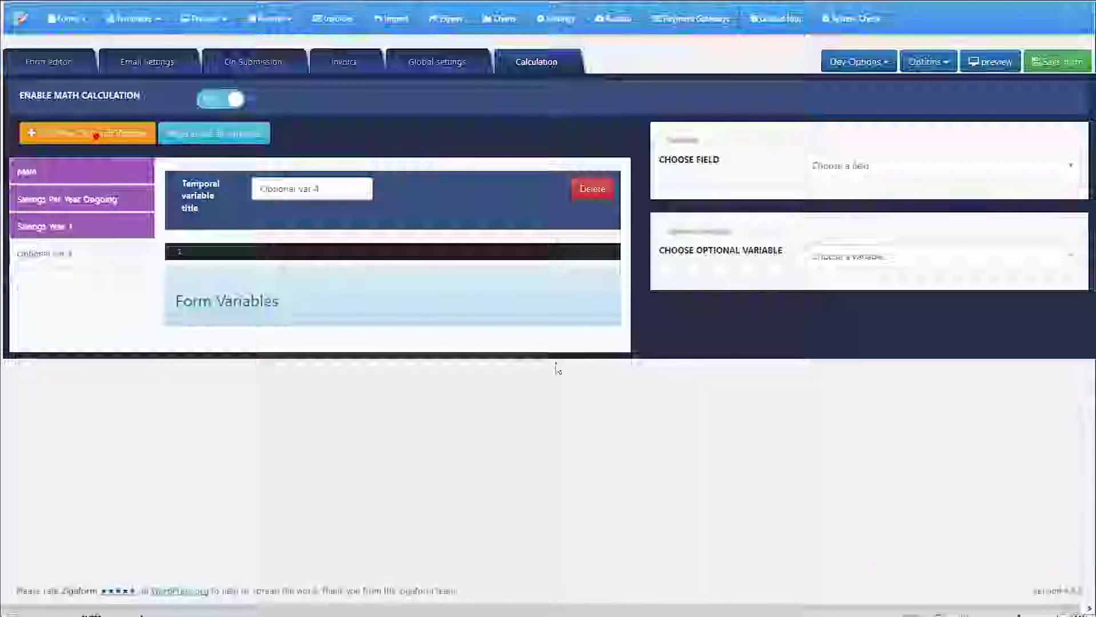
mouse_move(919, 615)
left_click(920, 577)
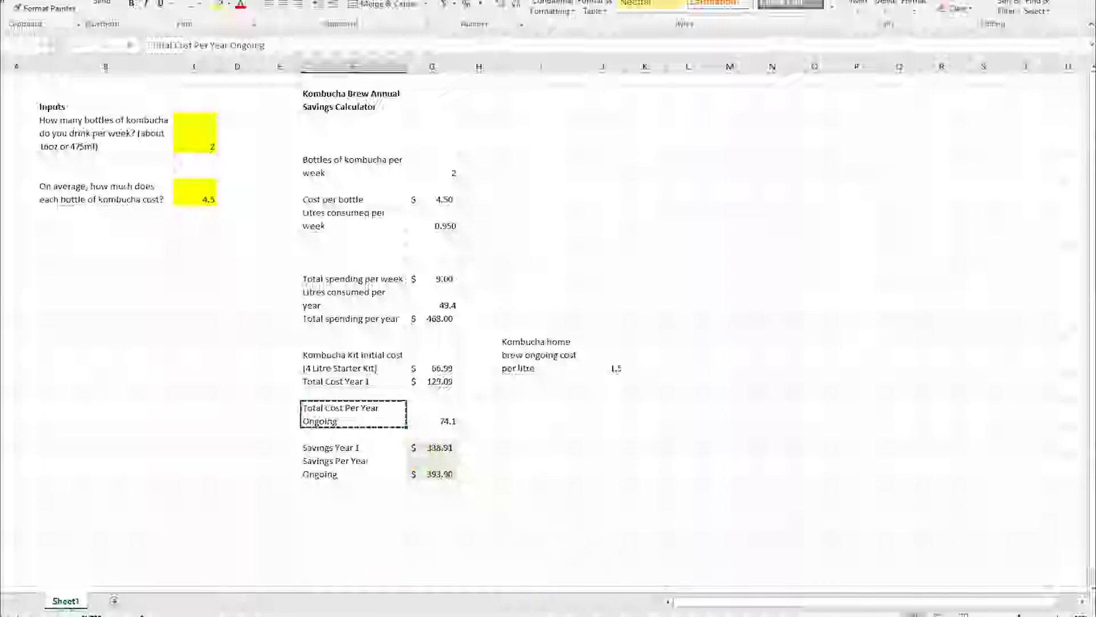
left_click(549, 613)
left_click_drag(325, 189, 236, 189)
key("ctrl+v")
Add an optional calculation variable titled "Total Cost Year 1", copying the label from the Excel sheet.
left_click(117, 137)
left_click(920, 615)
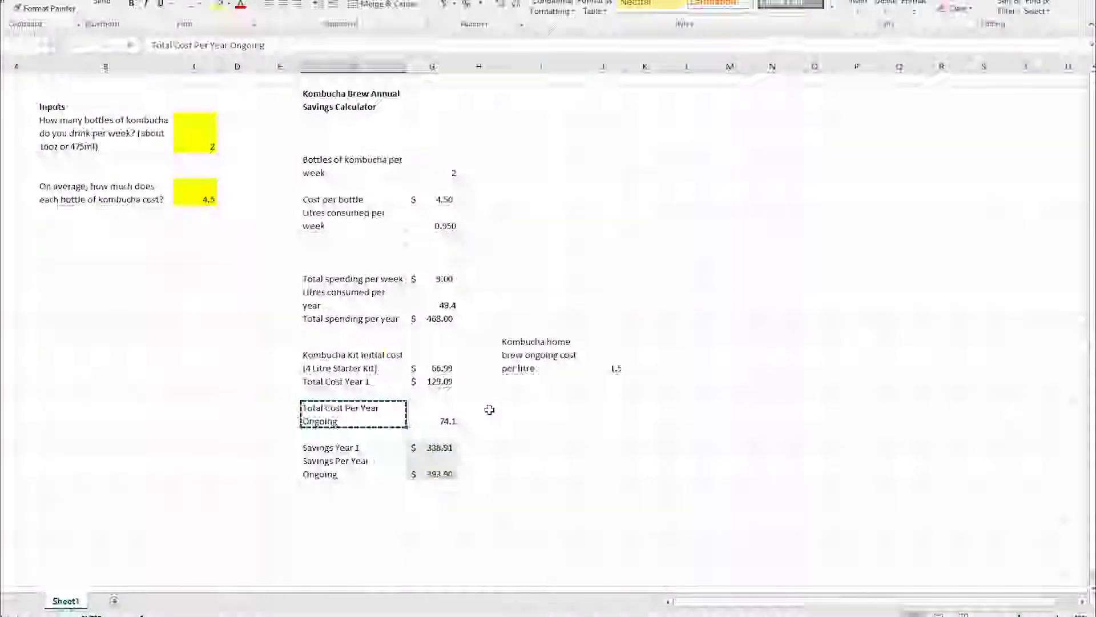
left_click(360, 382)
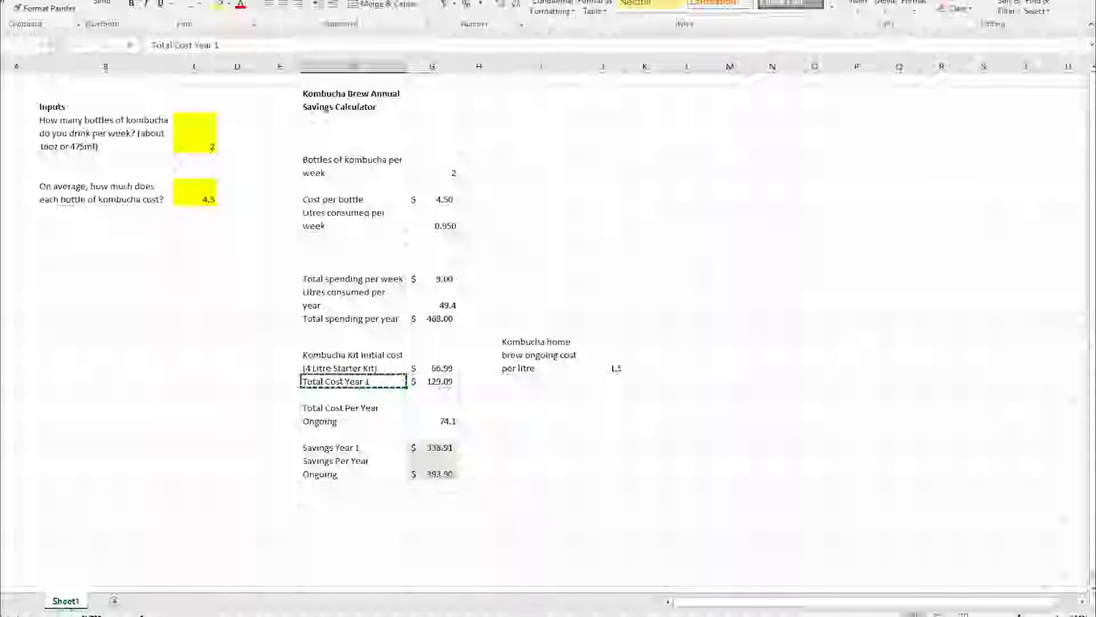
left_click(548, 614)
left_click_drag(319, 189, 238, 193)
key("ctrl+v")
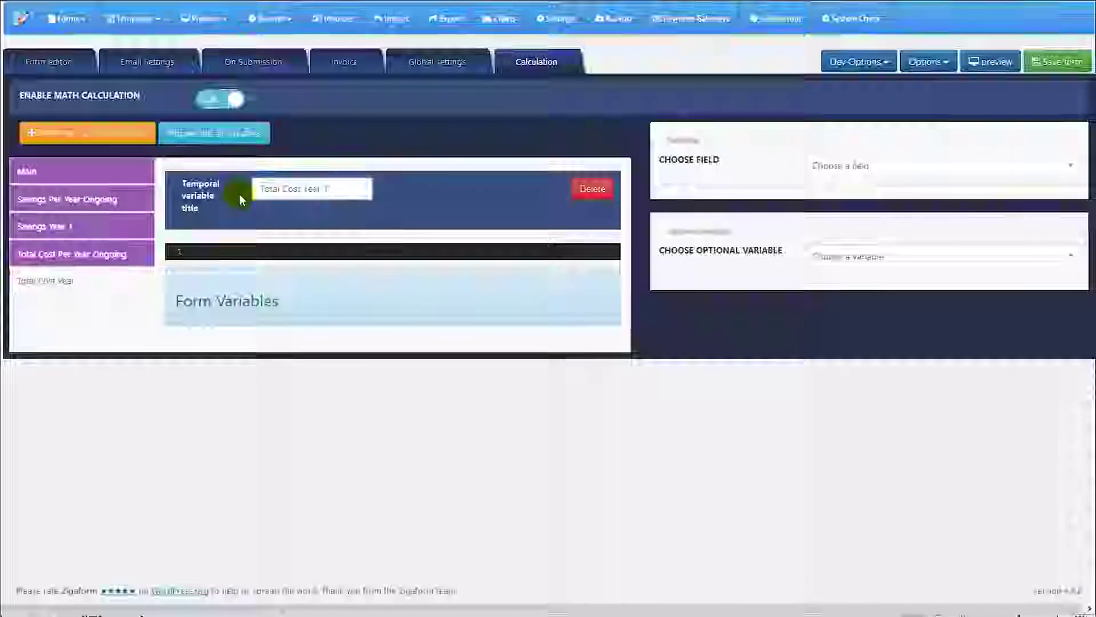
Add an optional calculation variable titled "Kombucha home brew ongoing cost per litre", copying the label from the Excel sheet.
left_click(101, 141)
left_click(918, 615)
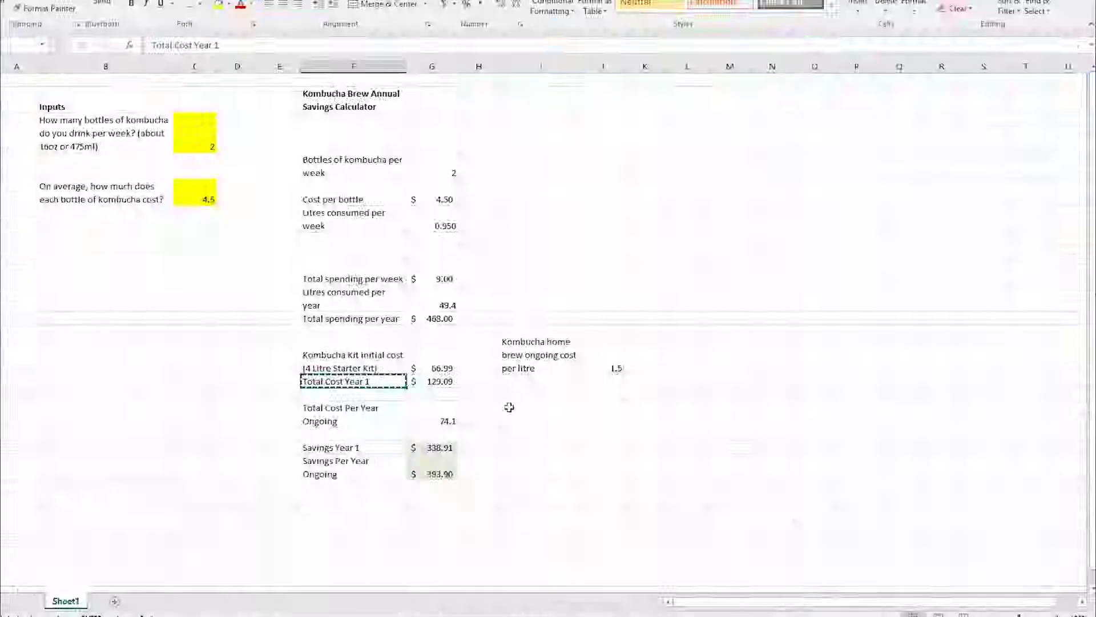
left_click(545, 368)
key("ctrl+c")
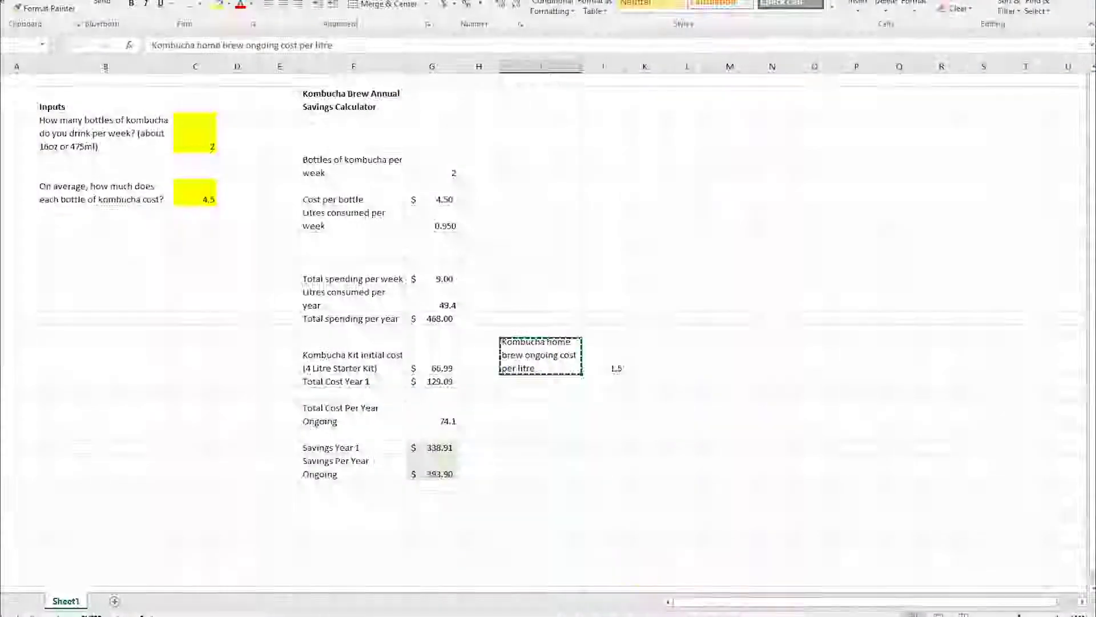
key("alt+Tab")
triple_click(356, 198)
key("ctrl+v")
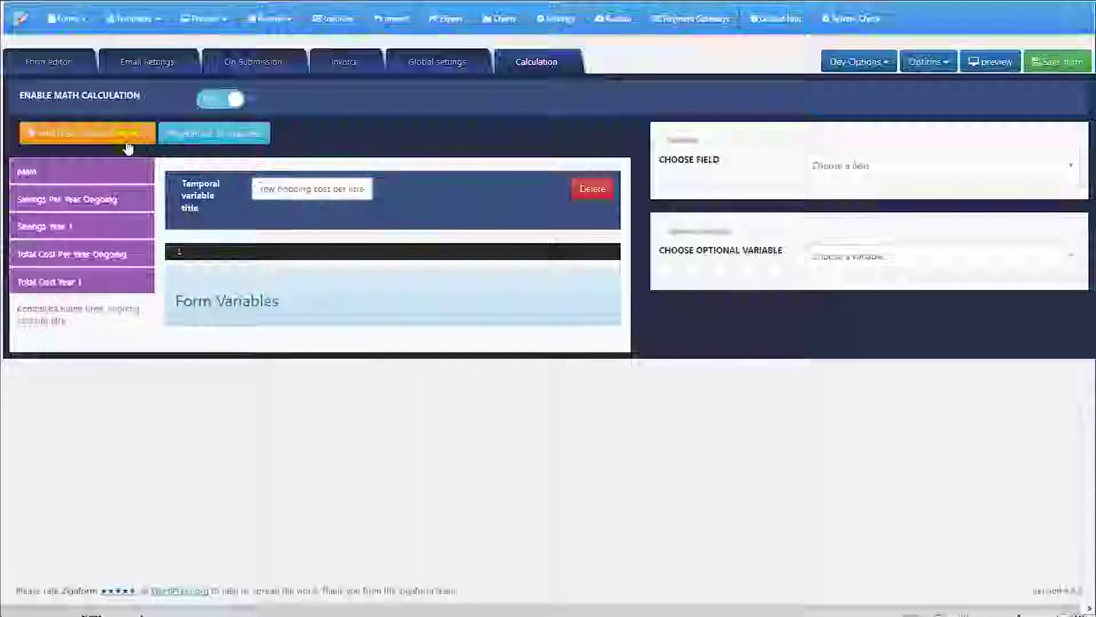
Add an optional calculation variable titled "Kombucha Kit initial cost (4 Litre Starter Kit)", copying the label from the Excel sheet.
left_click(127, 140)
left_click(929, 609)
left_click(355, 359)
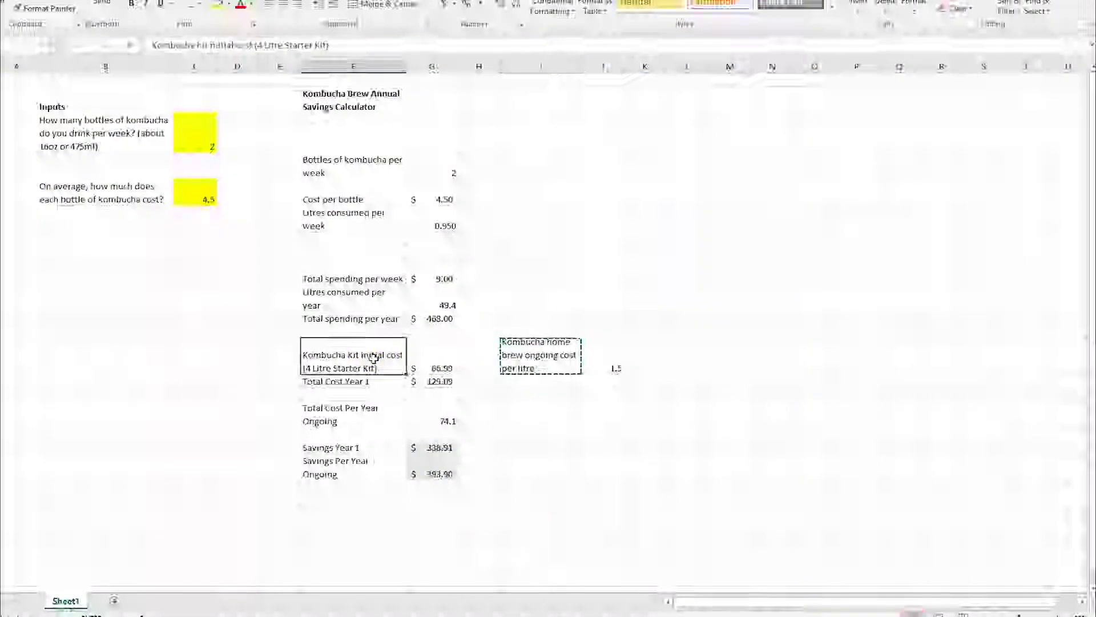
key("alt+Tab")
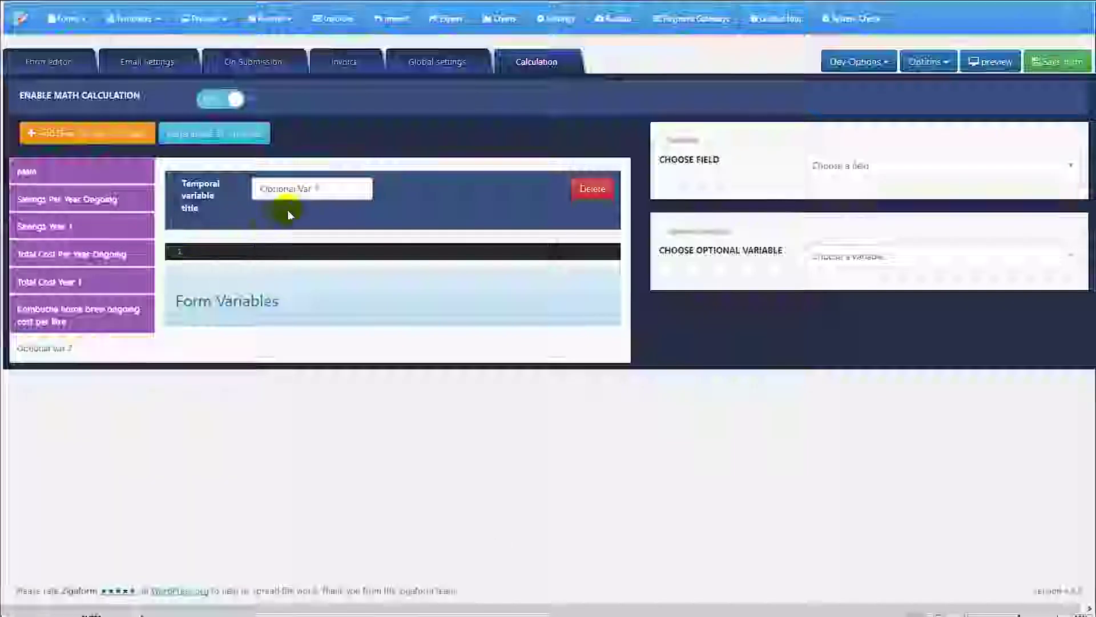
key("ctrl+v")
Add an optional calculation variable titled "Total spending per year", copying the label from the Excel sheet.
left_click(123, 137)
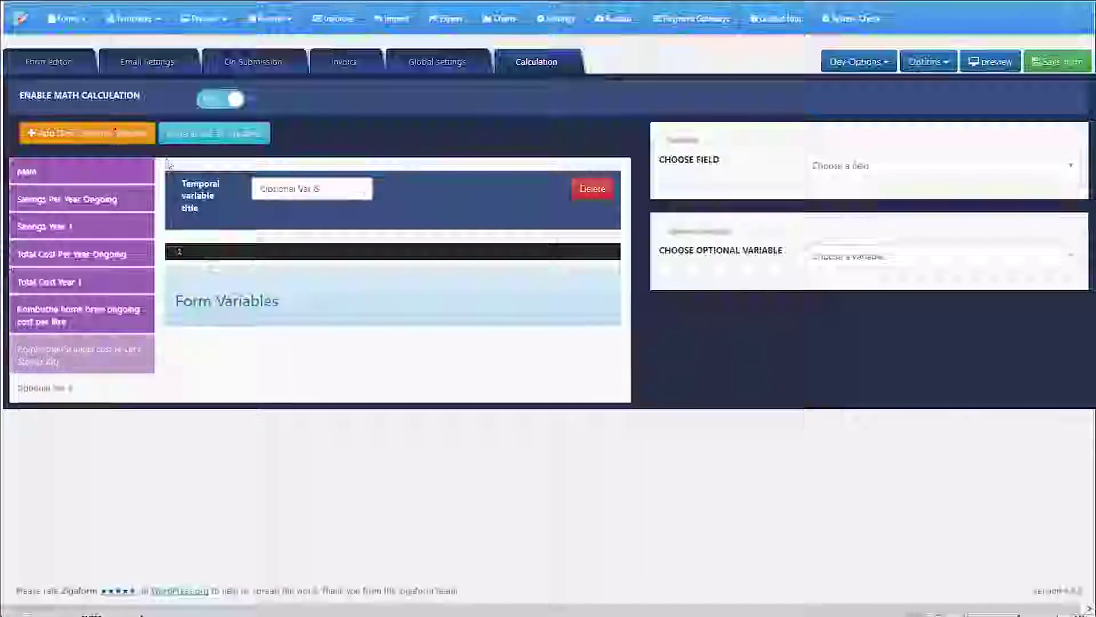
left_click(891, 613)
left_click(346, 318)
key("ctrl+c")
left_click(563, 613)
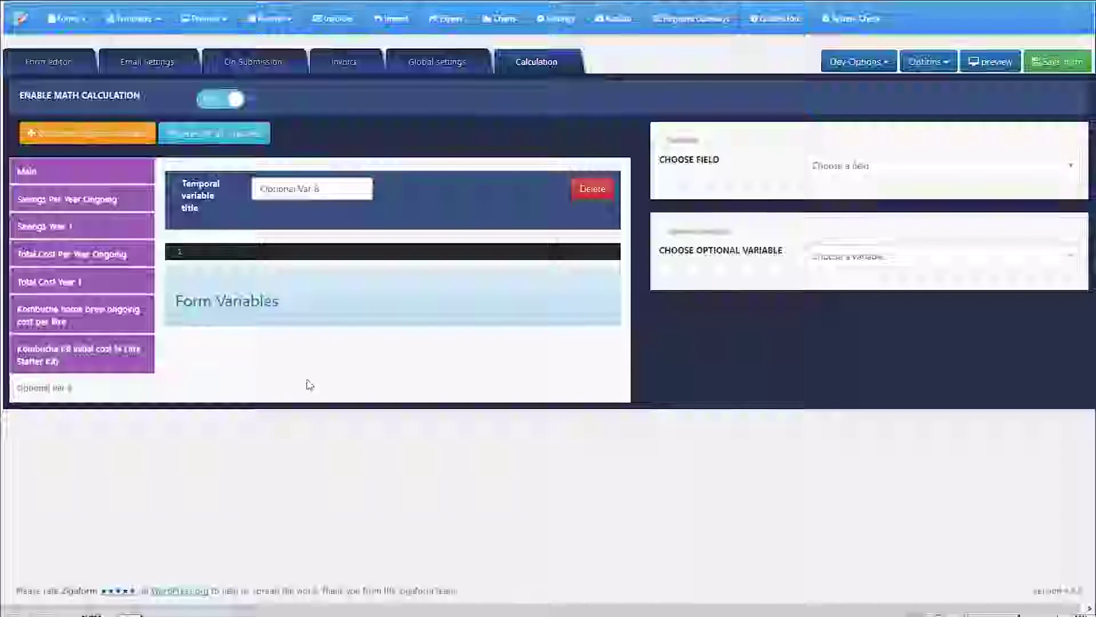
key("ctrl+v")
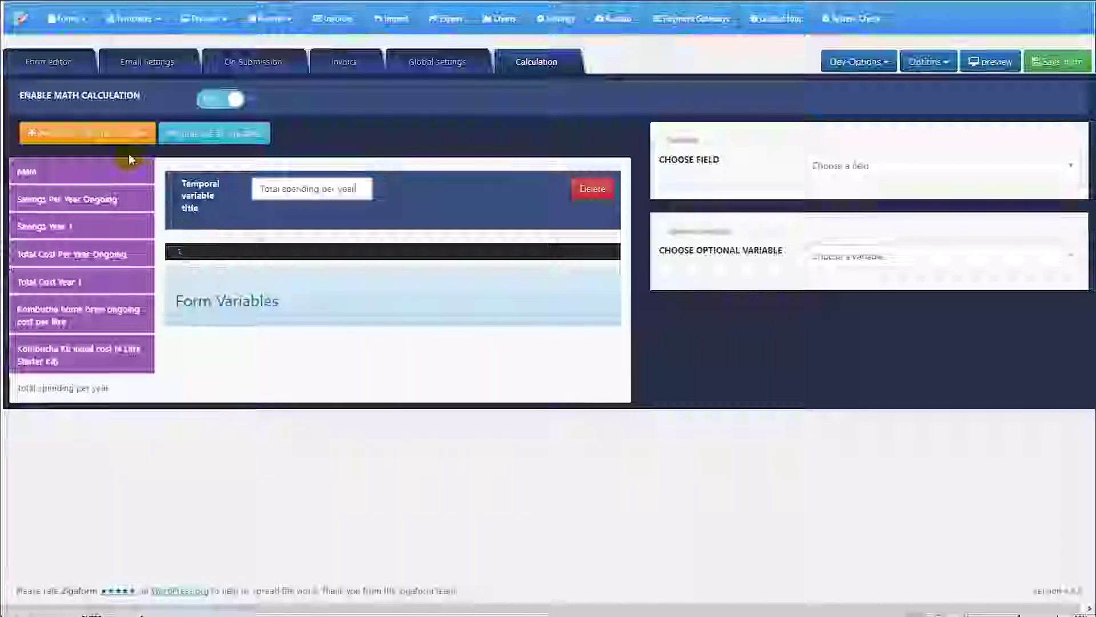
Add an optional calculation variable titled "Litres consumed per year", copying the label from the Excel sheet.
left_click(114, 133)
left_click(891, 613)
left_click(374, 298)
key("ctrl+c")
left_click(563, 613)
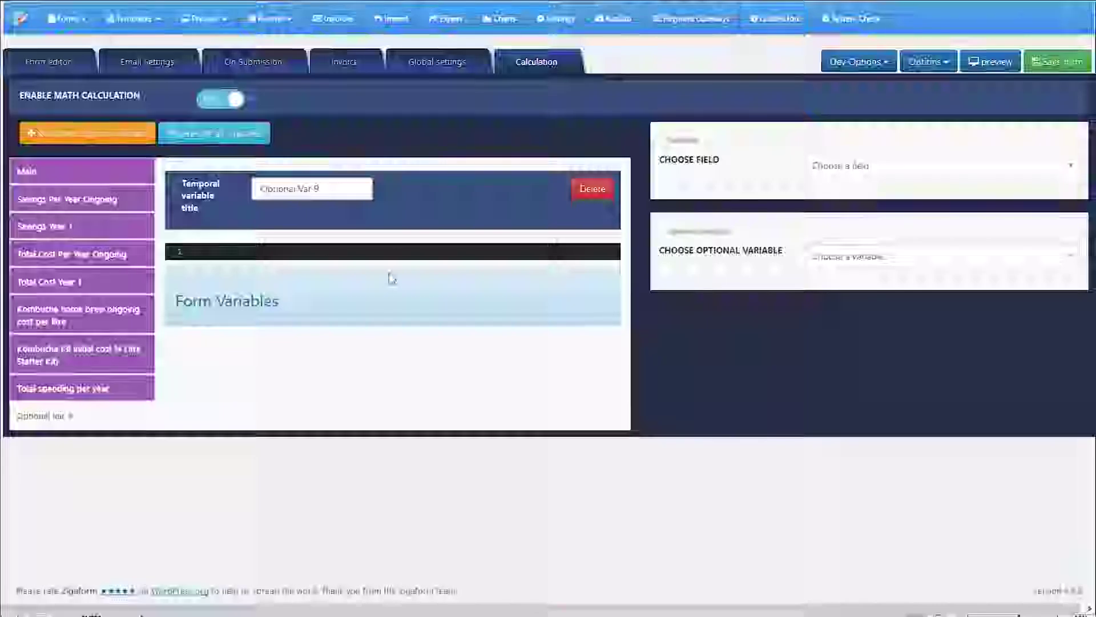
triple_click(340, 189)
key("ctrl+v")
Add an optional calculation variable titled "Total spending per week", copying the label from the Excel sheet.
left_click(125, 136)
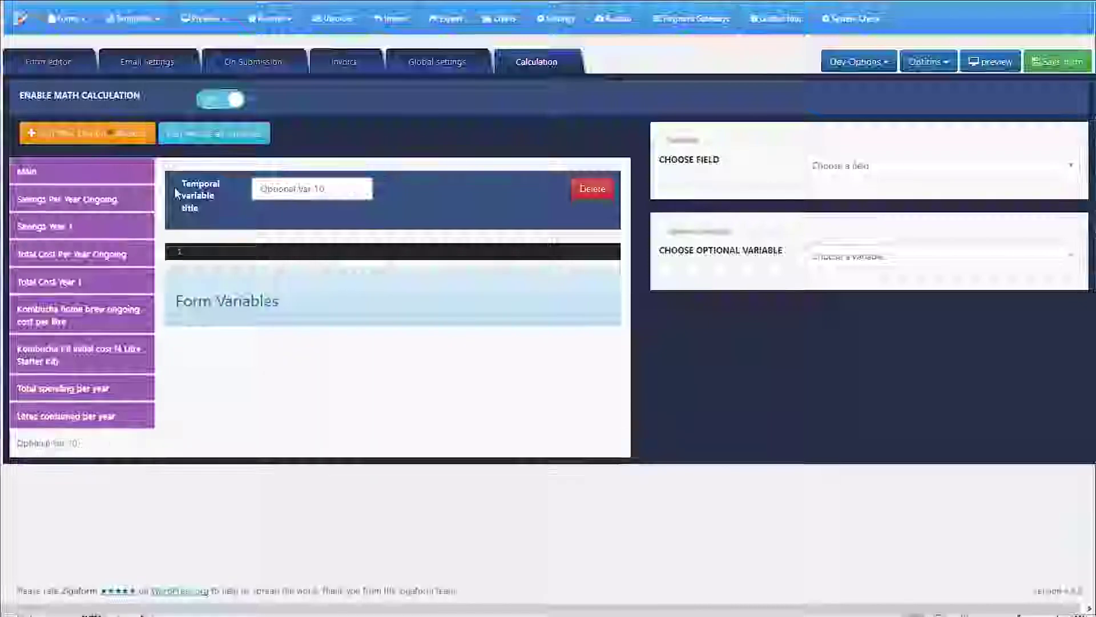
key("alt+Tab")
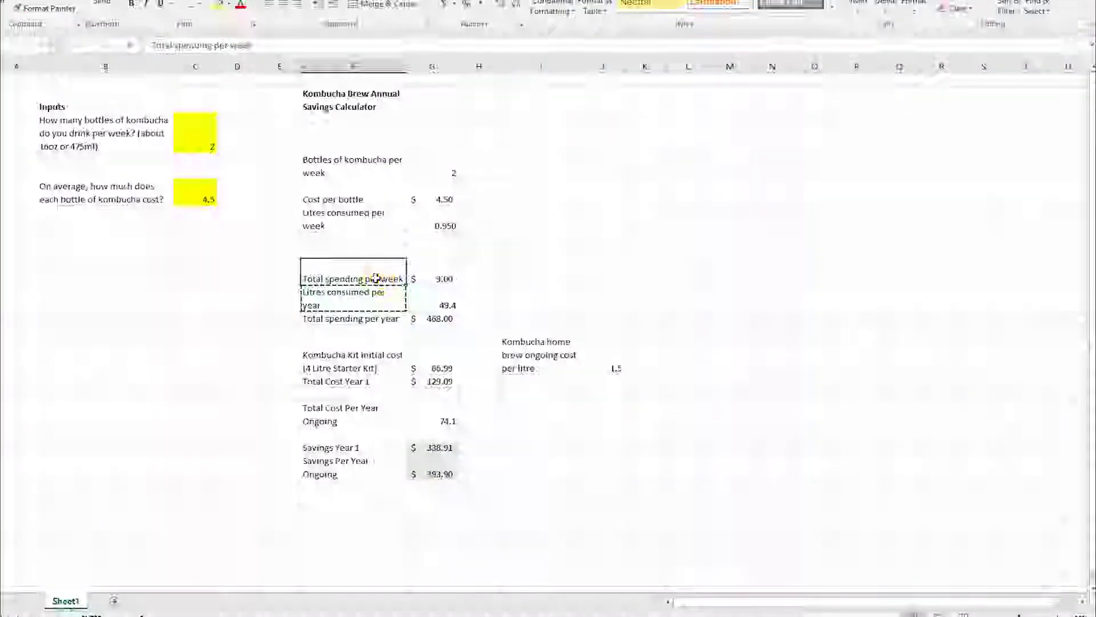
key("ctrl+c")
left_click(565, 614)
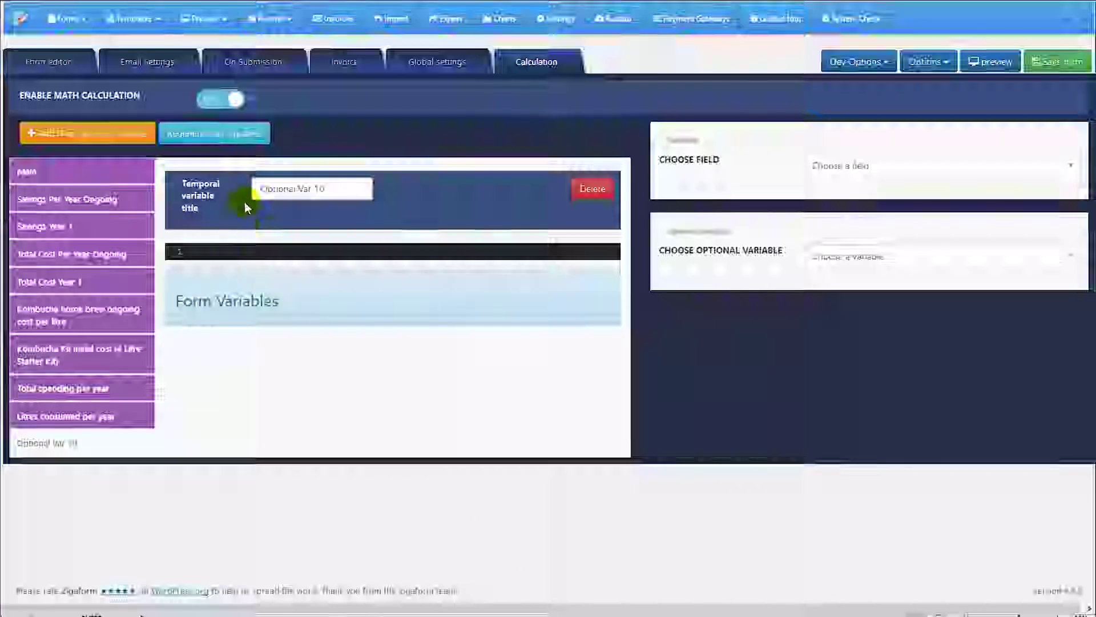
triple_click(313, 189)
key("ctrl+v")
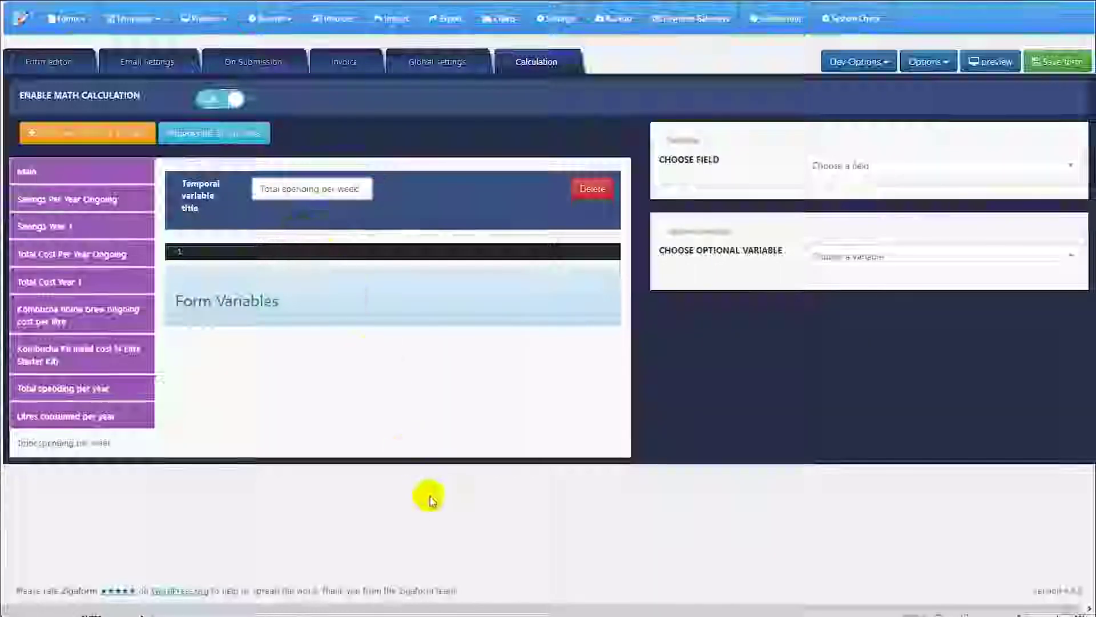
Add an optional calculation variable titled "Litres consumed per week", copying the label from the Excel sheet.
left_click(845, 613)
left_click(363, 219)
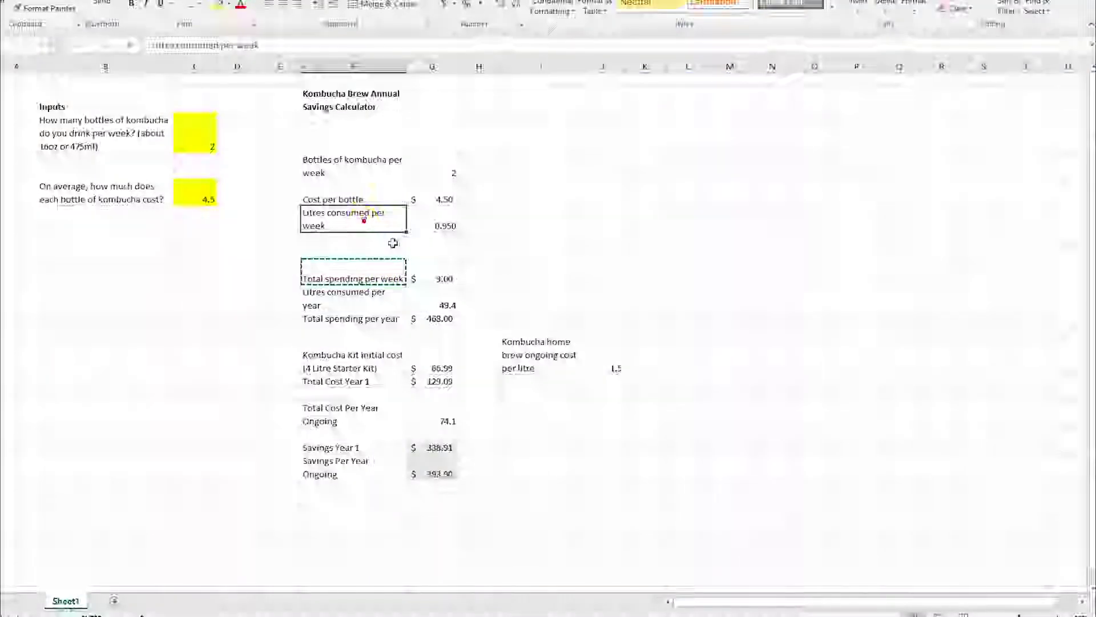
key("ctrl+c")
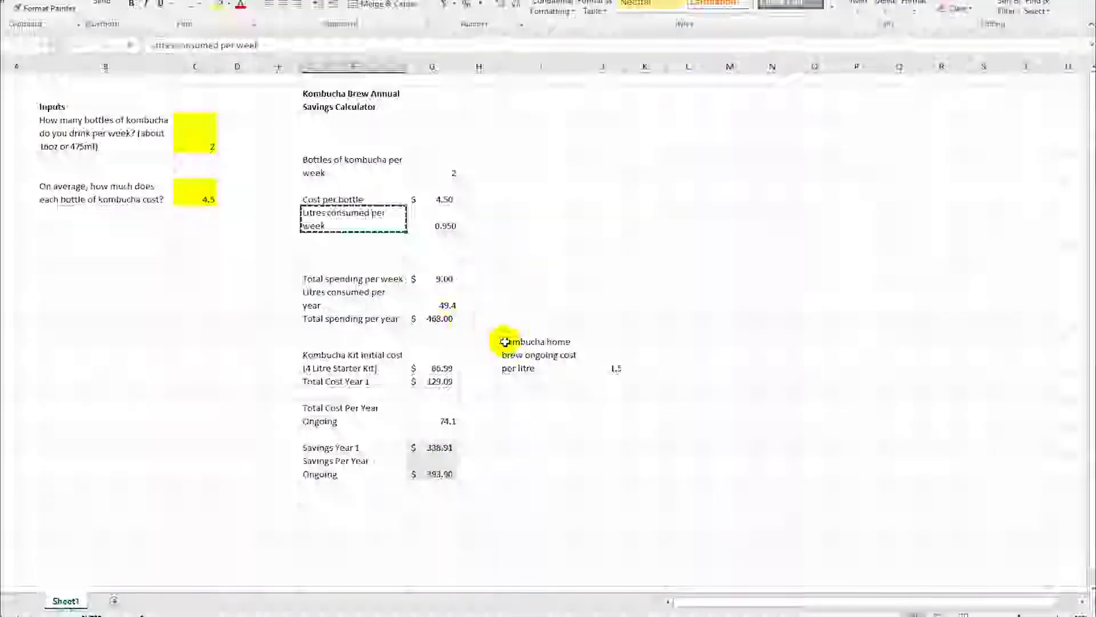
left_click(846, 614)
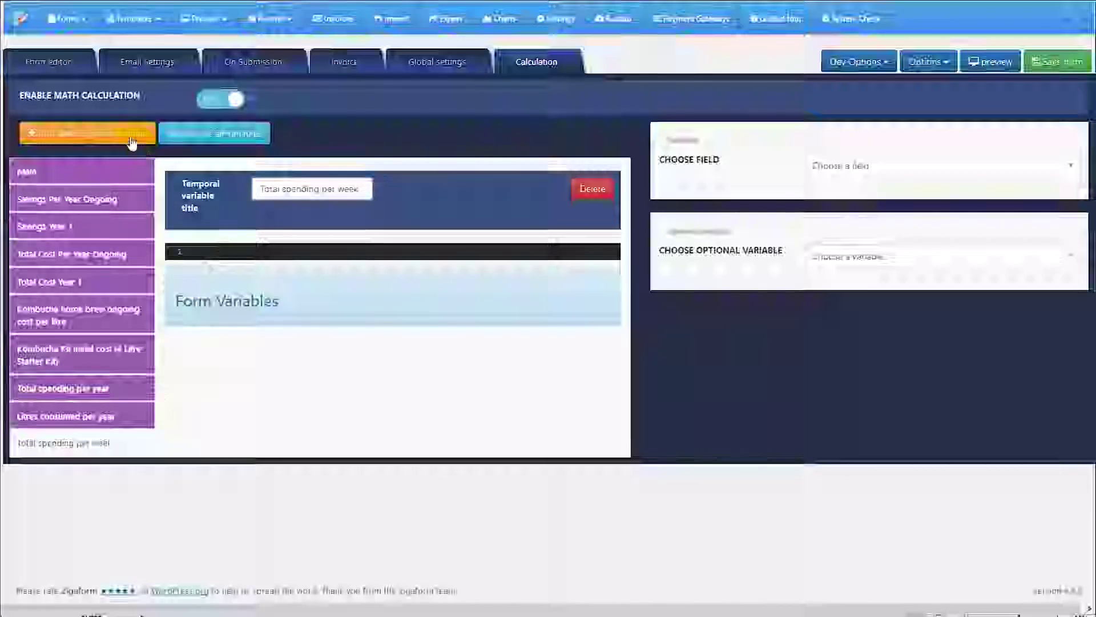
left_click(122, 132)
triple_click(336, 188)
key("ctrl+v")
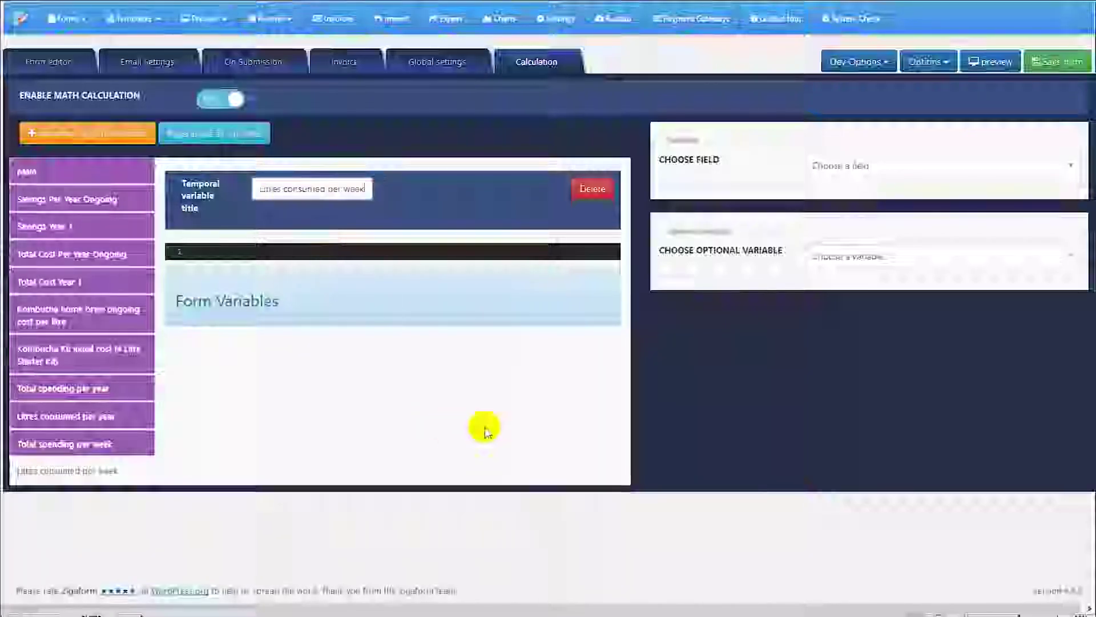
Add an optional calculation variable titled "Cost per bottle", copying the label from the Excel sheet.
left_click(855, 604)
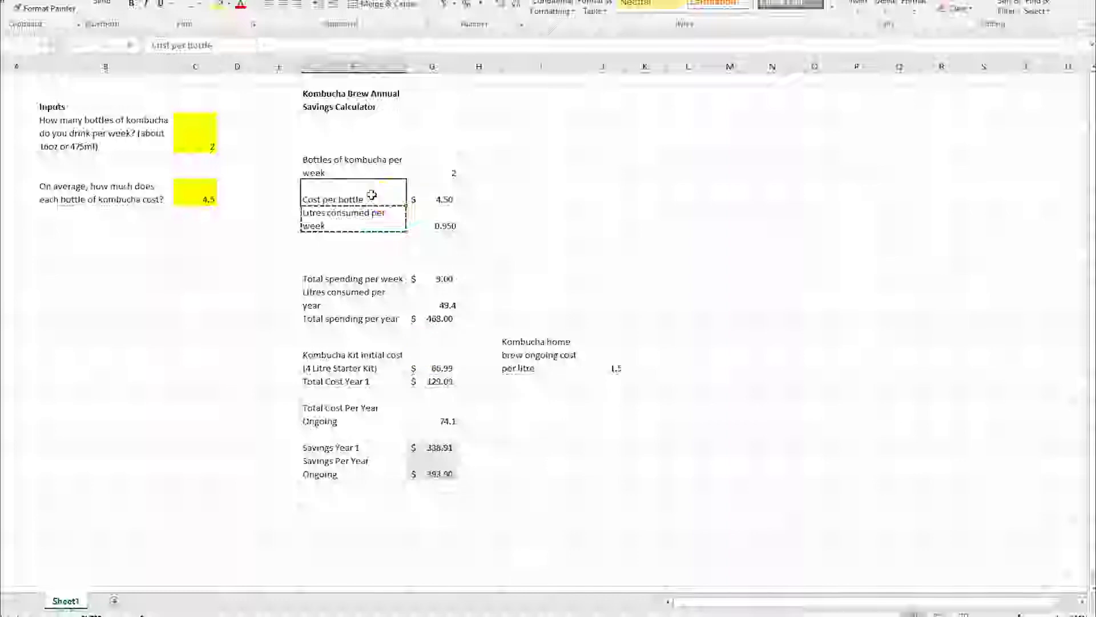
key("ctrl+c")
left_click(507, 613)
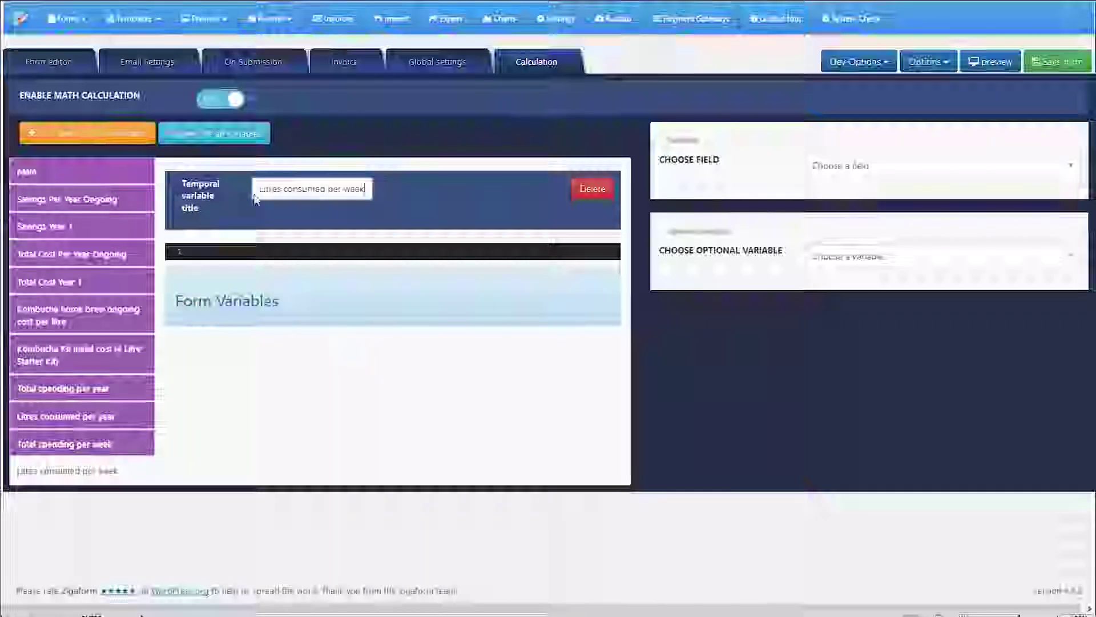
left_click(134, 139)
left_click_drag(289, 188, 338, 188)
key("ctrl+v")
left_click(334, 305)
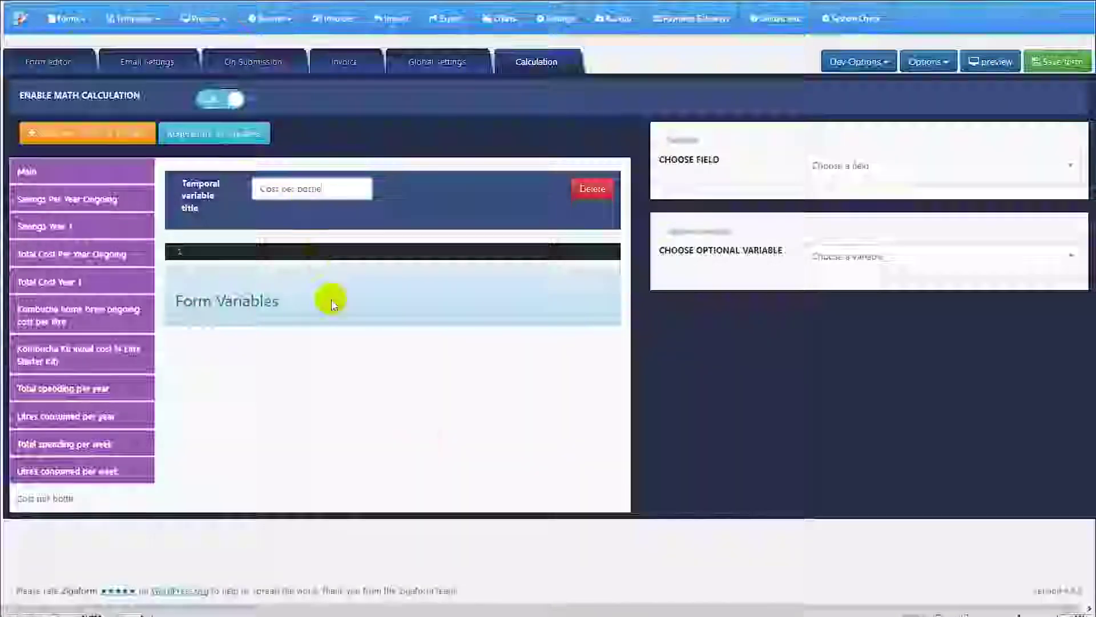
Add an optional calculation variable titled "Bottles of kombucha per week", copying the label from the Excel sheet.
key("alt+Tab")
left_click(343, 166)
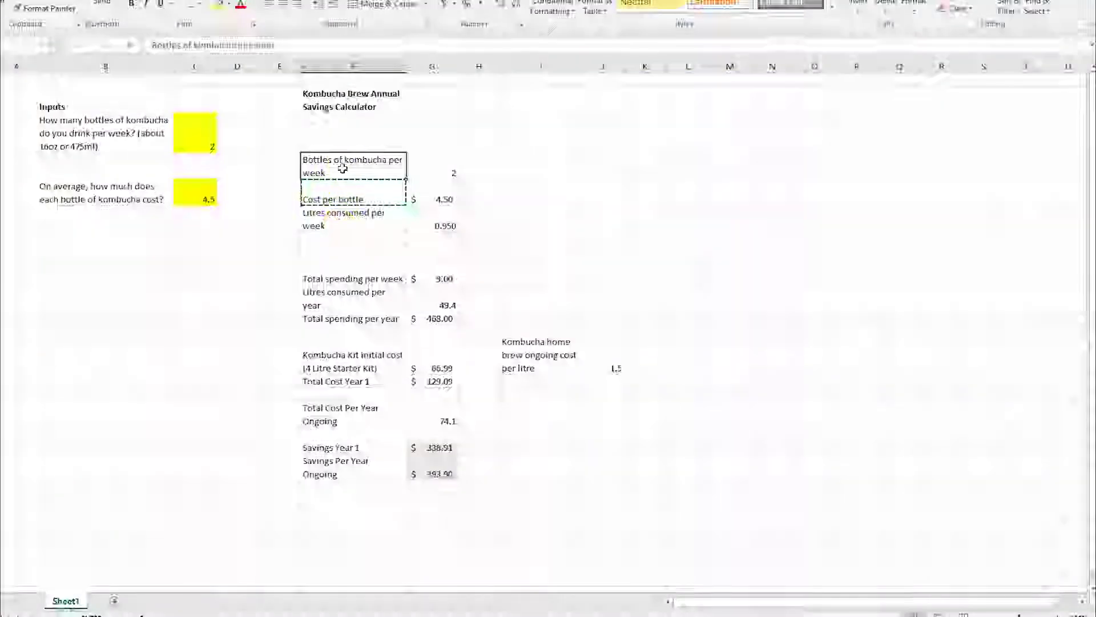
key("ctrl+c")
key("alt+Tab")
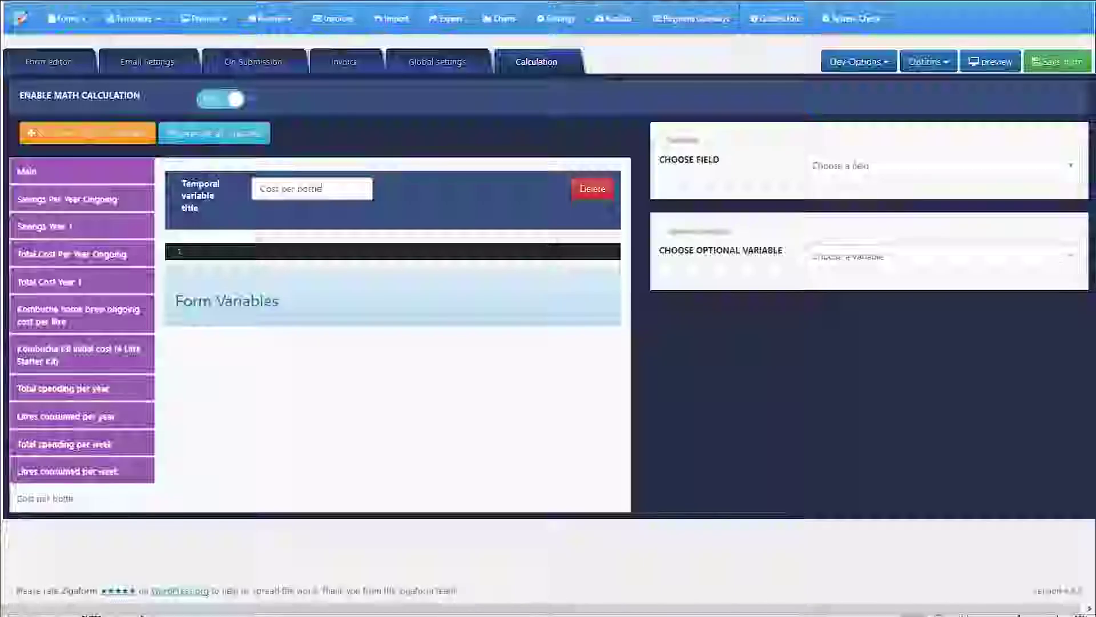
left_click(140, 134)
triple_click(331, 189)
key("ctrl+v")
Add an optional calculation variable titled "On average, how much does each bottle of kombucha cost?", copying the label from the Excel sheet.
key("alt+Tab")
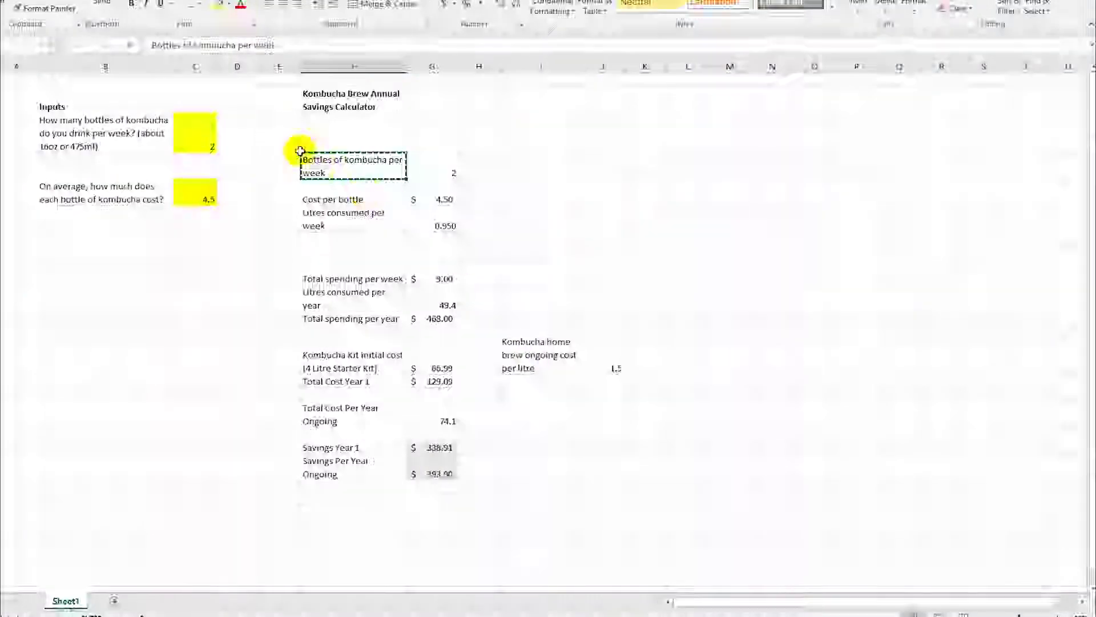
left_click(124, 199)
key("ctrl+c")
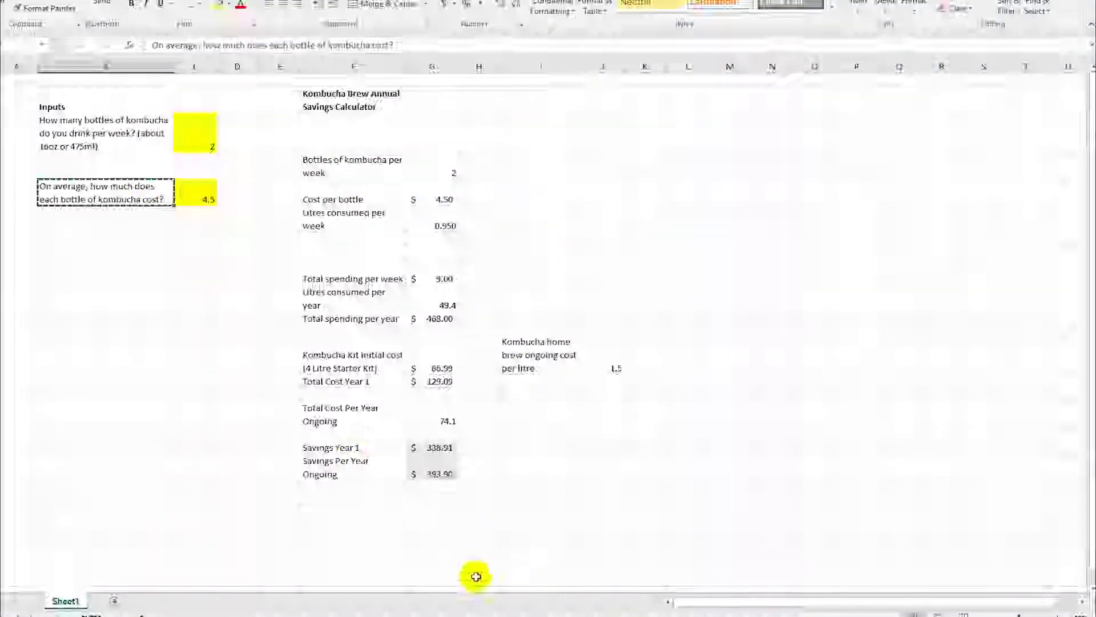
key("alt+Tab")
left_click(127, 136)
triple_click(335, 188)
key("ctrl+v")
Add an optional calculation variable titled "How many bottles of kombucha do you drink per week? (about 16oz or 475ml)", copied from the Excel sheet.
key("alt+Tab")
left_click(112, 133)
key("ctrl+c")
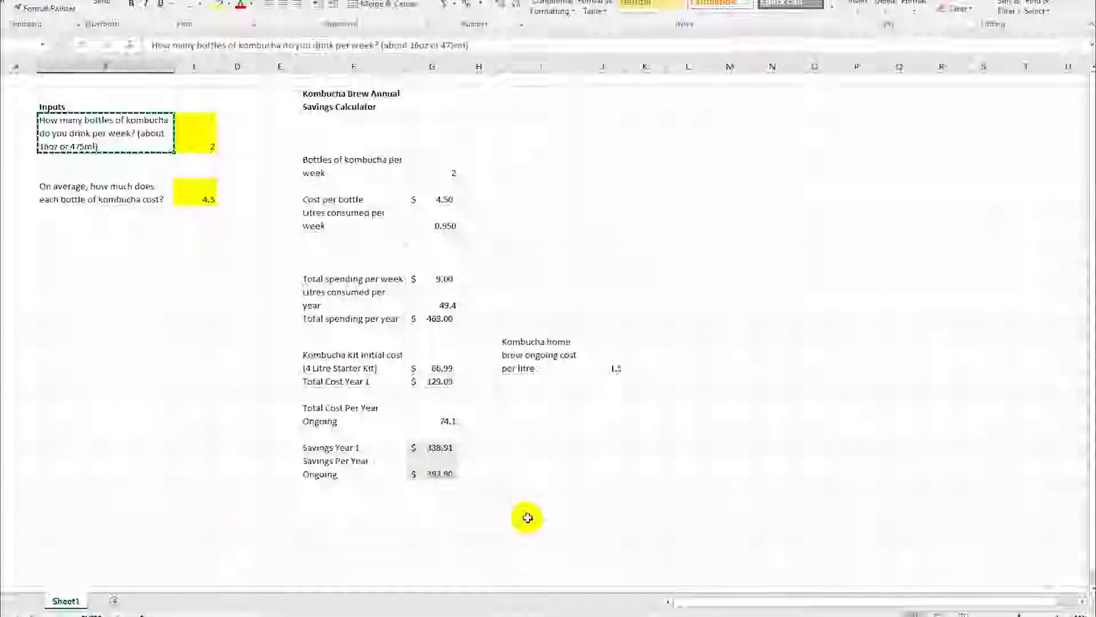
key("alt+Tab")
left_click(105, 133)
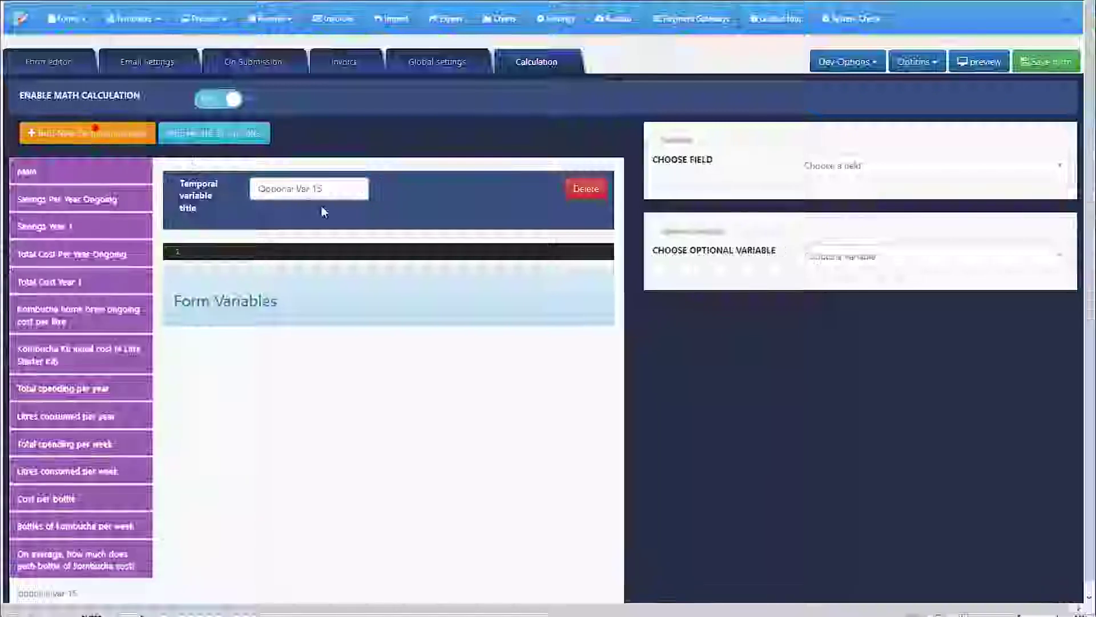
triple_click(256, 188)
key("ctrl+v")
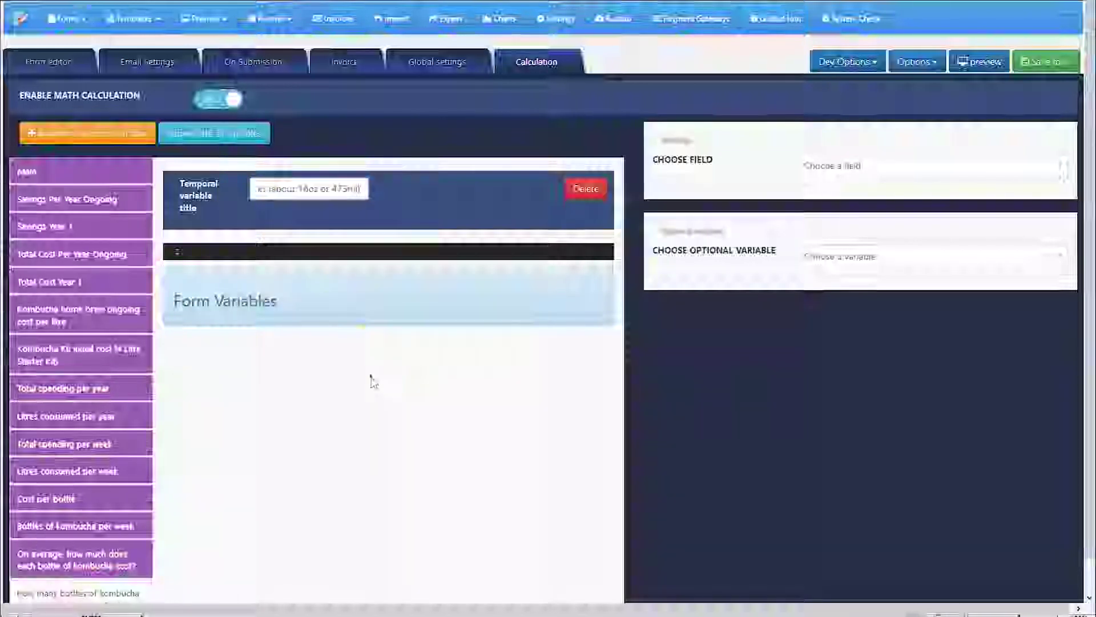
Check the two newly added question variables and open the code of the "How many bottles of kombucha" variable.
scroll(343, 389, "down", 1)
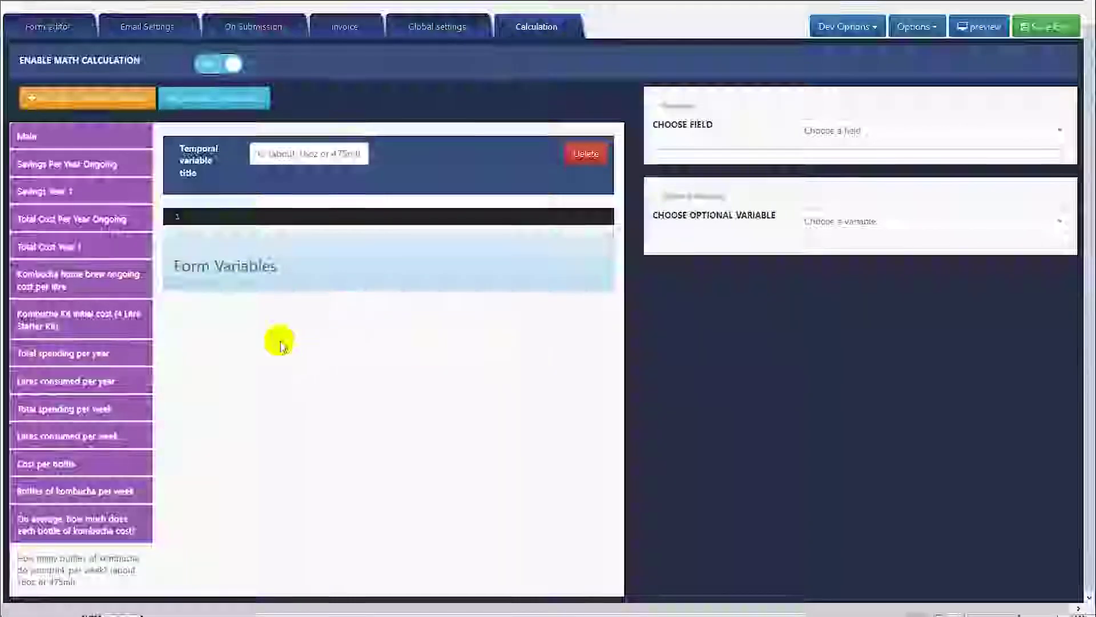
scroll(262, 338, "up", 1)
scroll(262, 308, "down", 1)
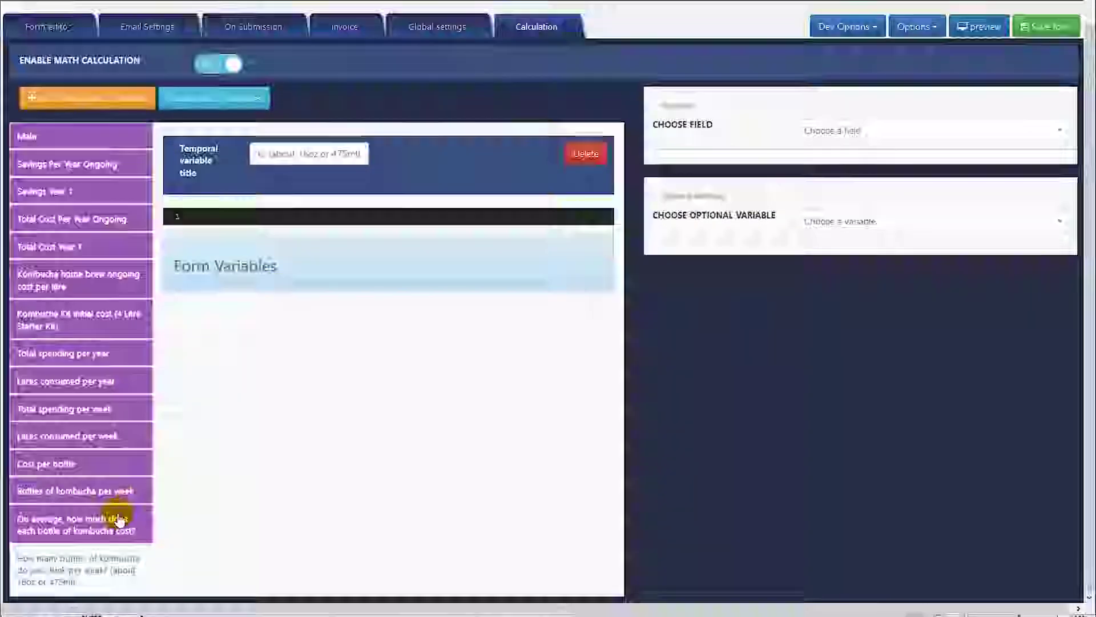
left_click(90, 525)
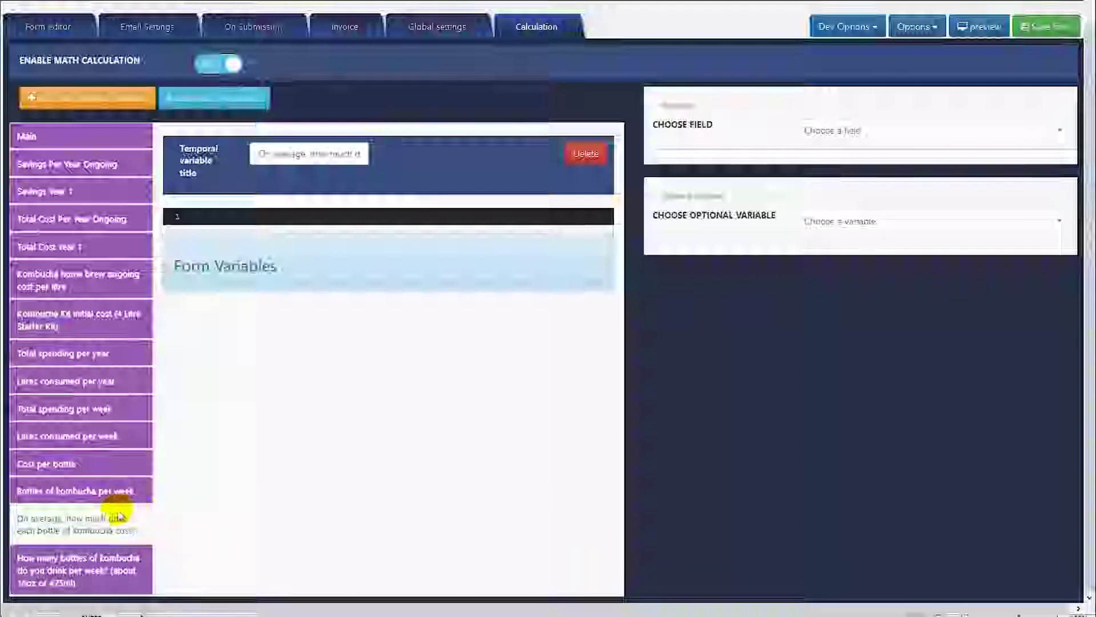
left_click(96, 557)
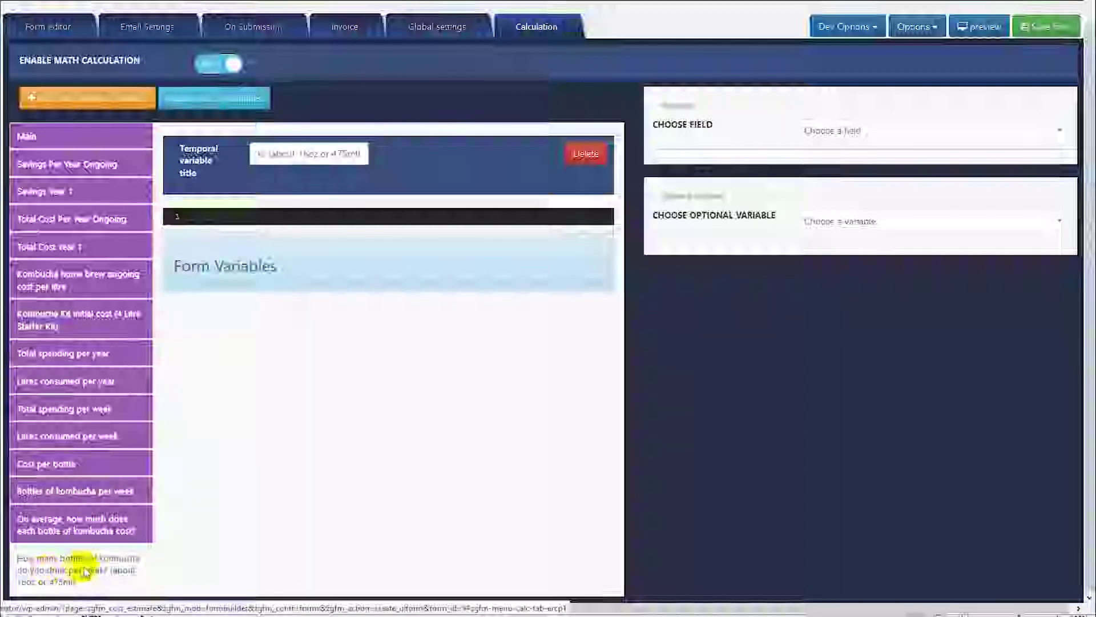
left_click(244, 218)
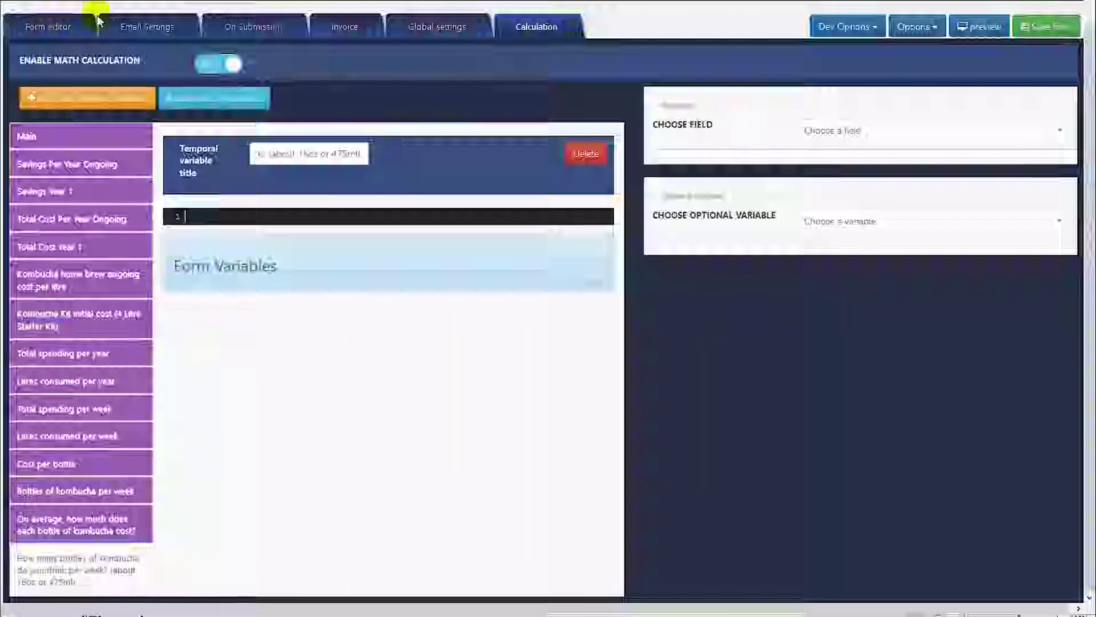
In the form editor, rename the "How many bottles of store bought kombucha do you drink per week?" field to "input howmbottles".
left_click(48, 26)
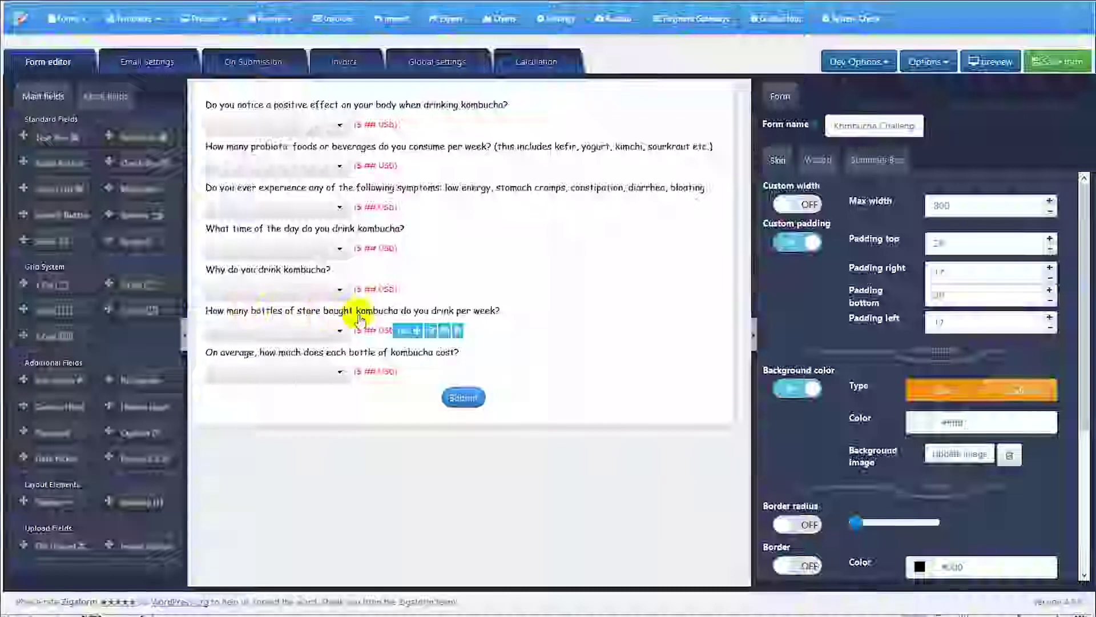
left_click(440, 335)
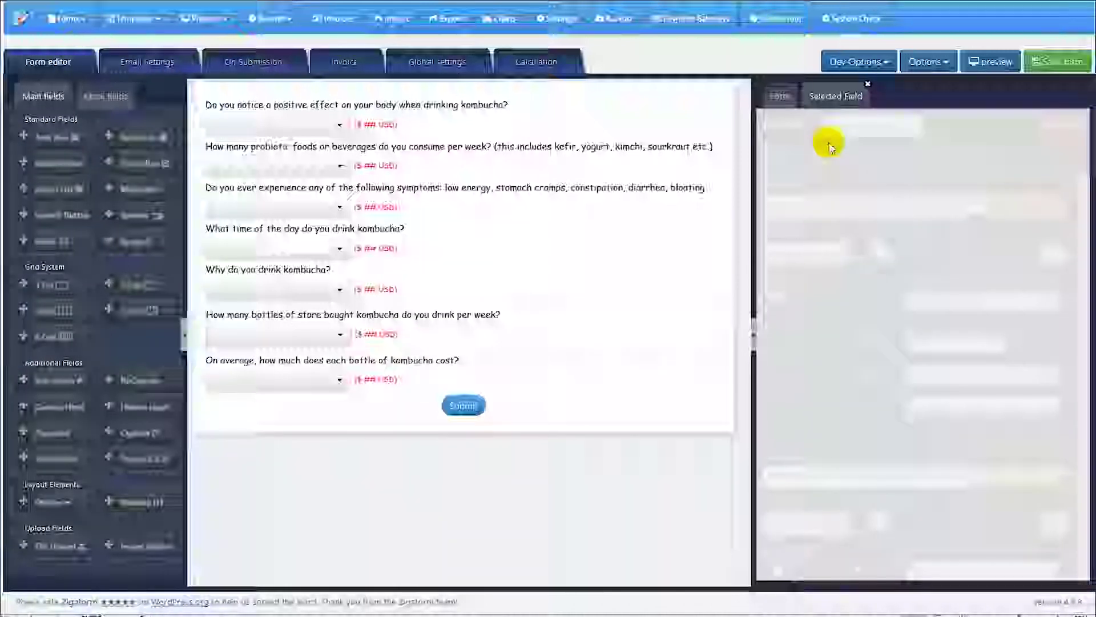
double_click(883, 126)
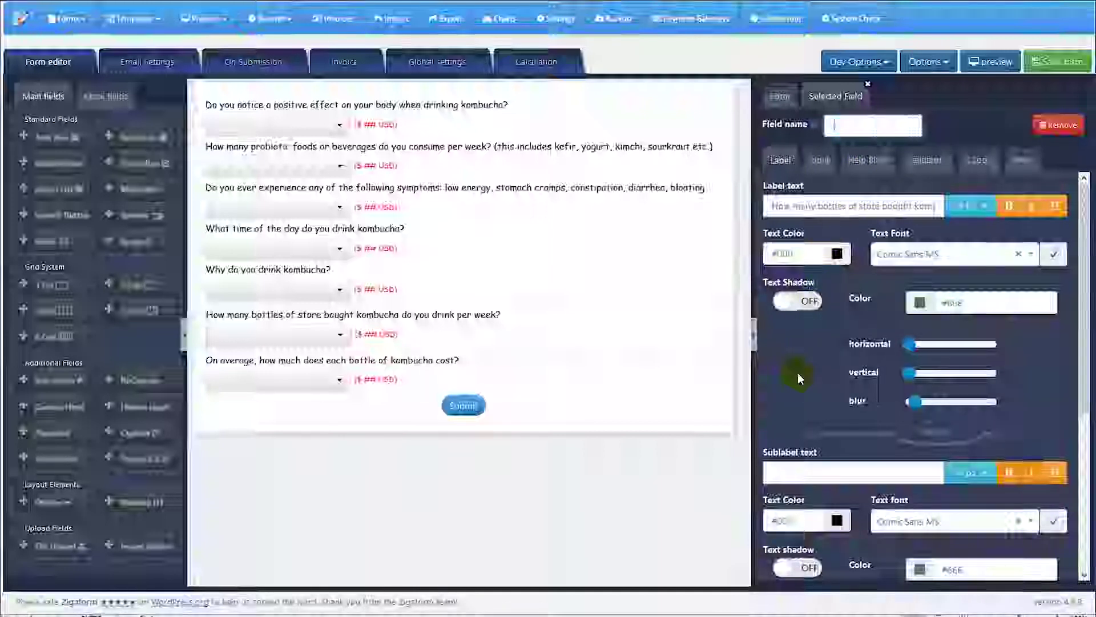
type("input")
type(" bo")
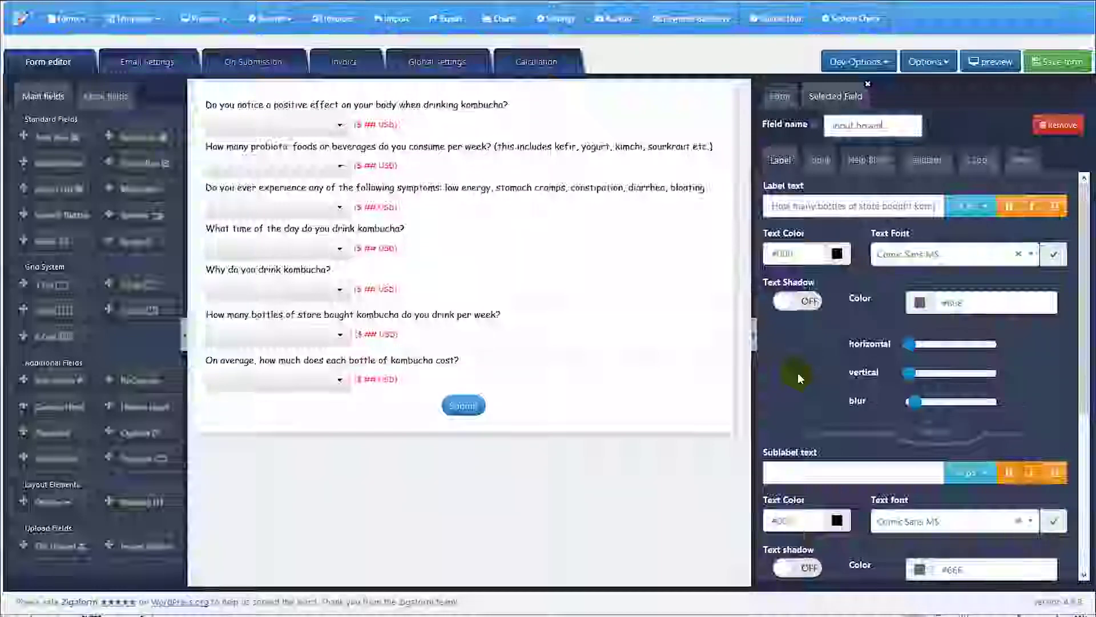
type("manybottles")
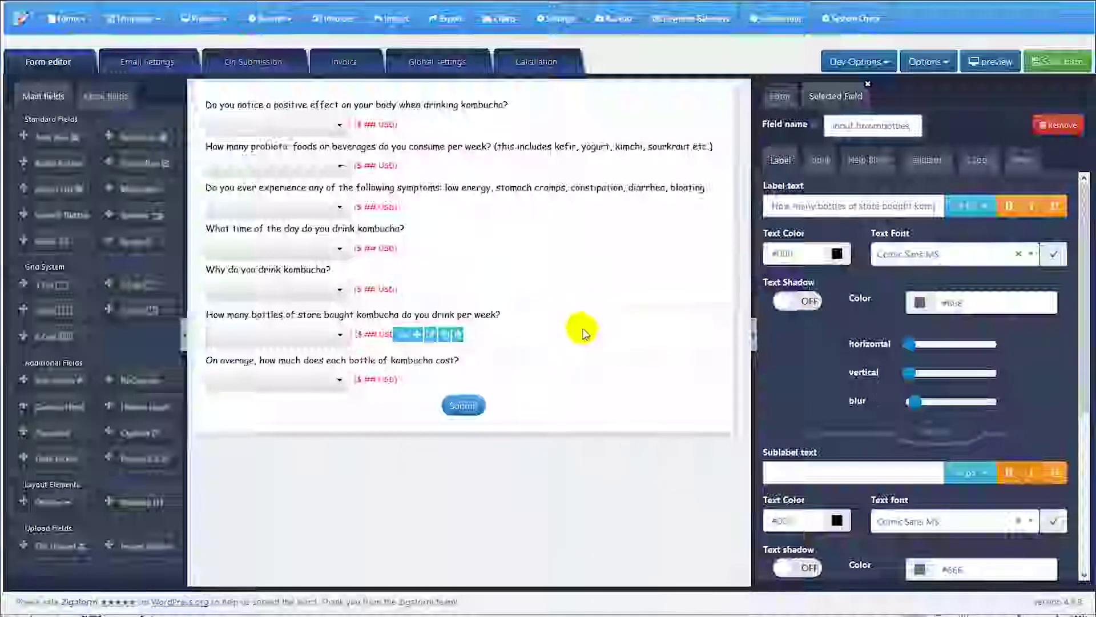
Begin the "How many bottles of kombucha" variable's code with var tmp_var= and choose the input howmbottles field and an action for it.
left_click(514, 71)
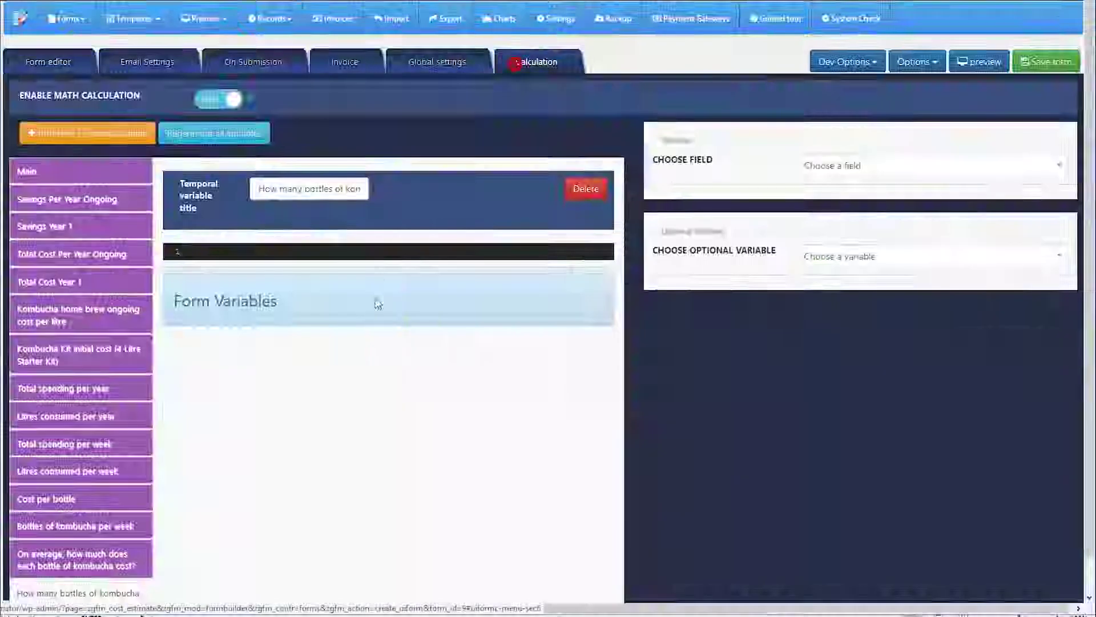
scroll(170, 556, "down", 1)
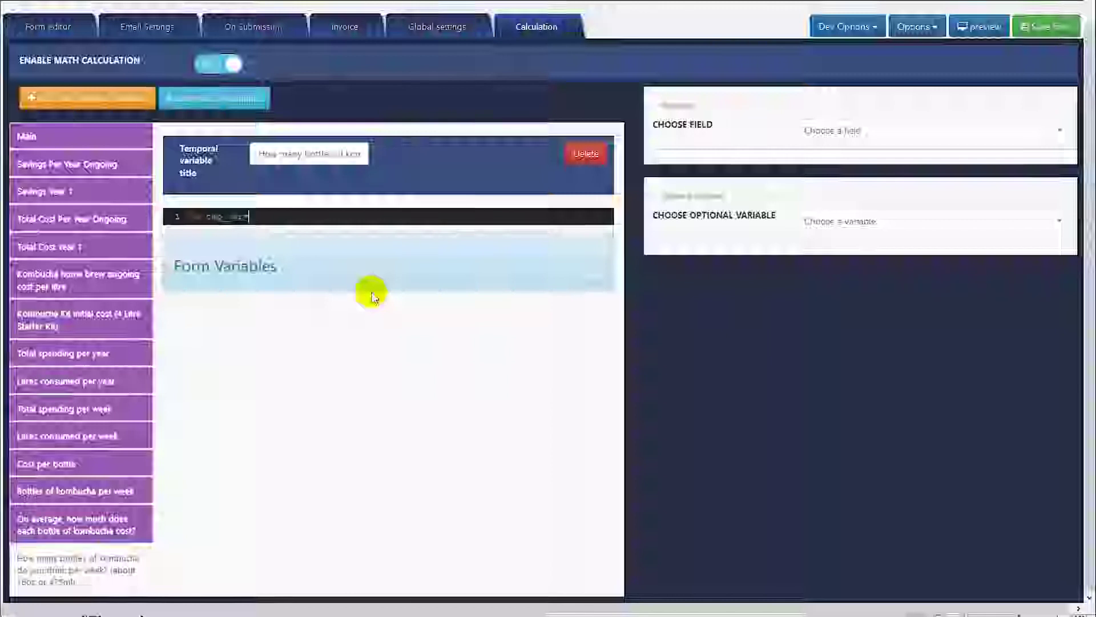
left_click(866, 130)
left_click(877, 197)
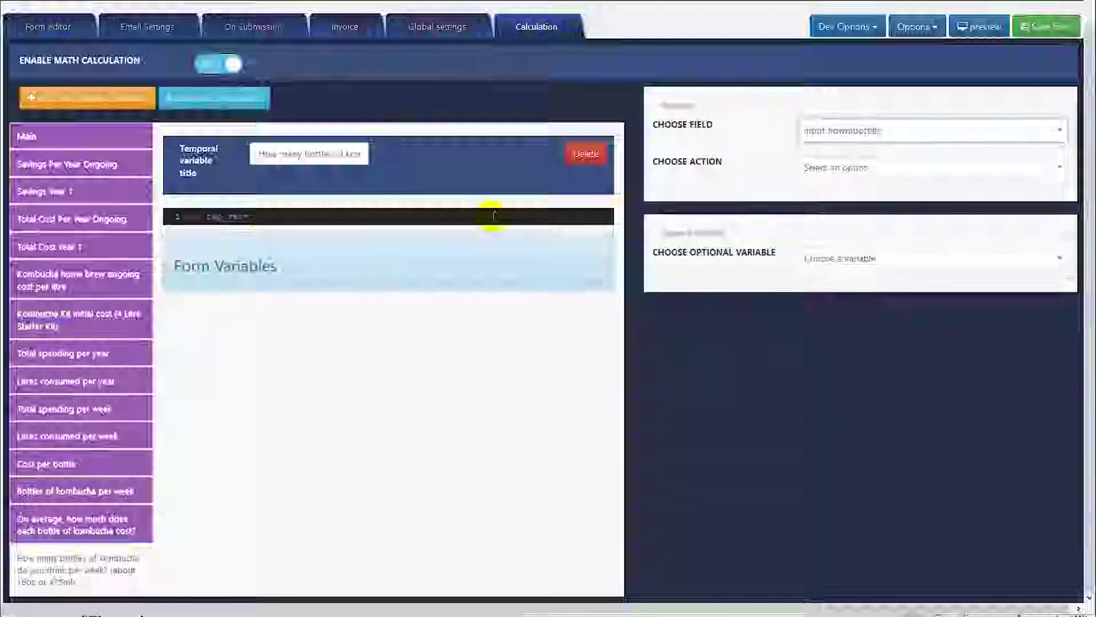
left_click(865, 165)
left_click(840, 233)
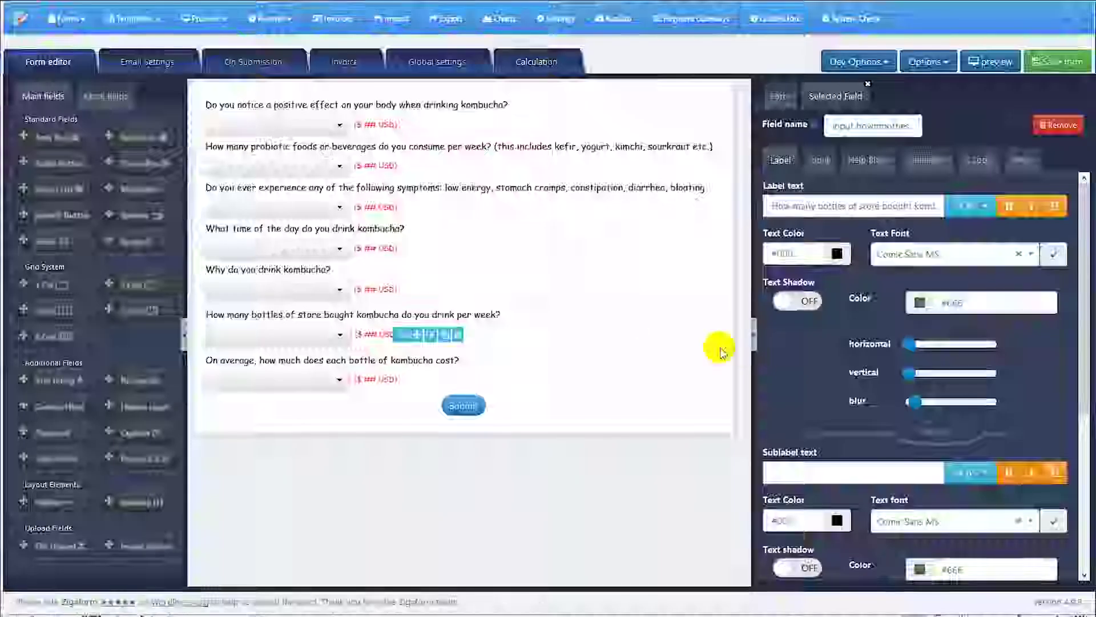
Fill the empty option values of the input howmbottles field to match their labels.
left_click(813, 159)
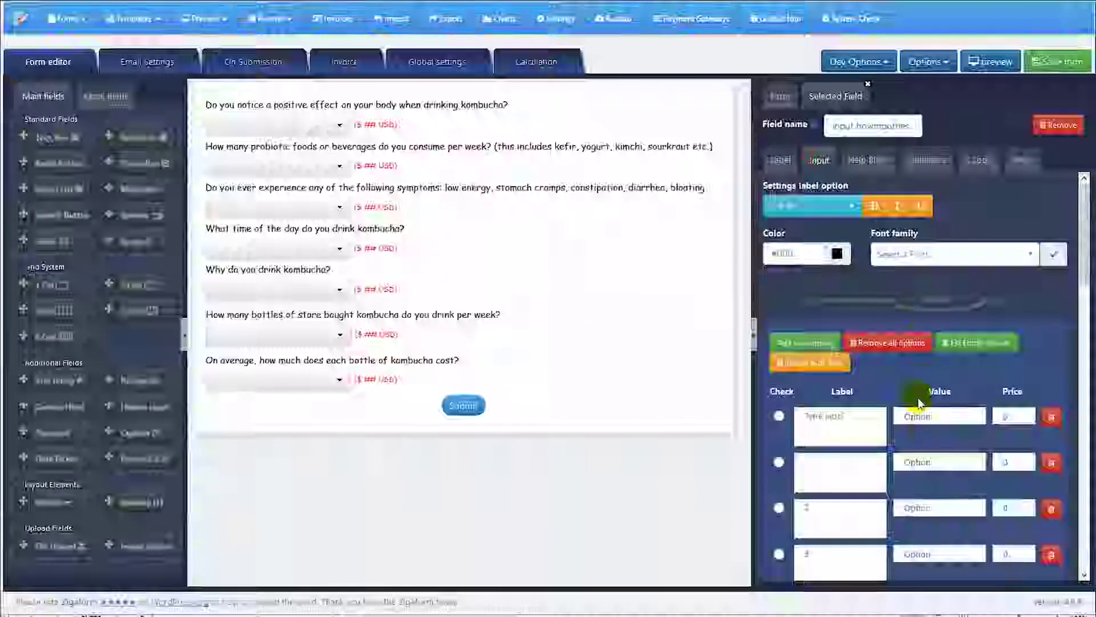
scroll(954, 457, "down", 2)
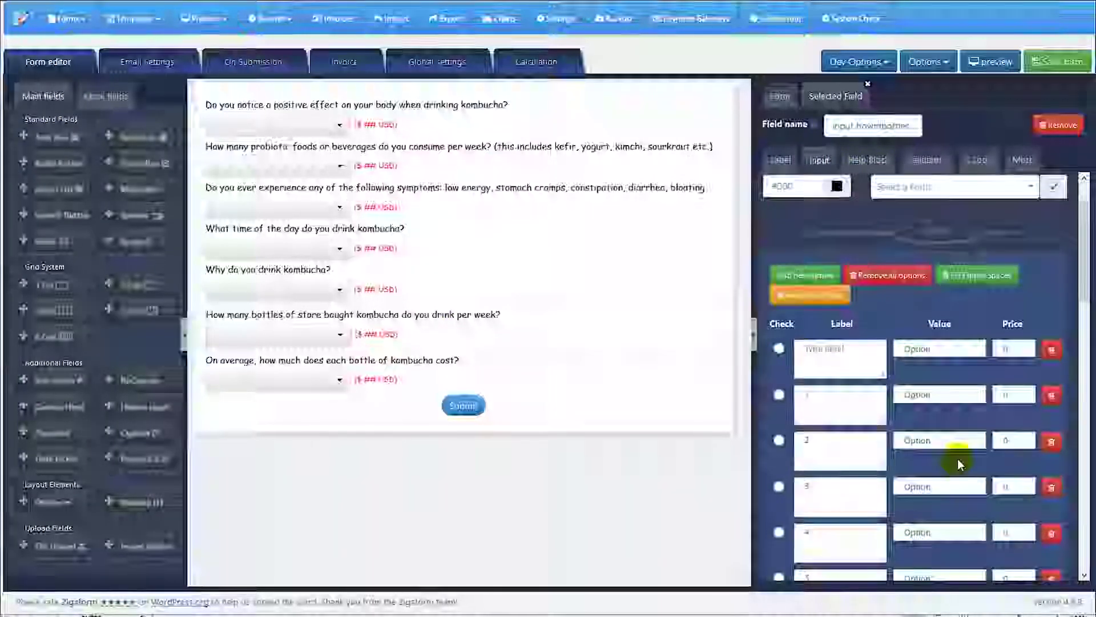
scroll(958, 457, "down", 2)
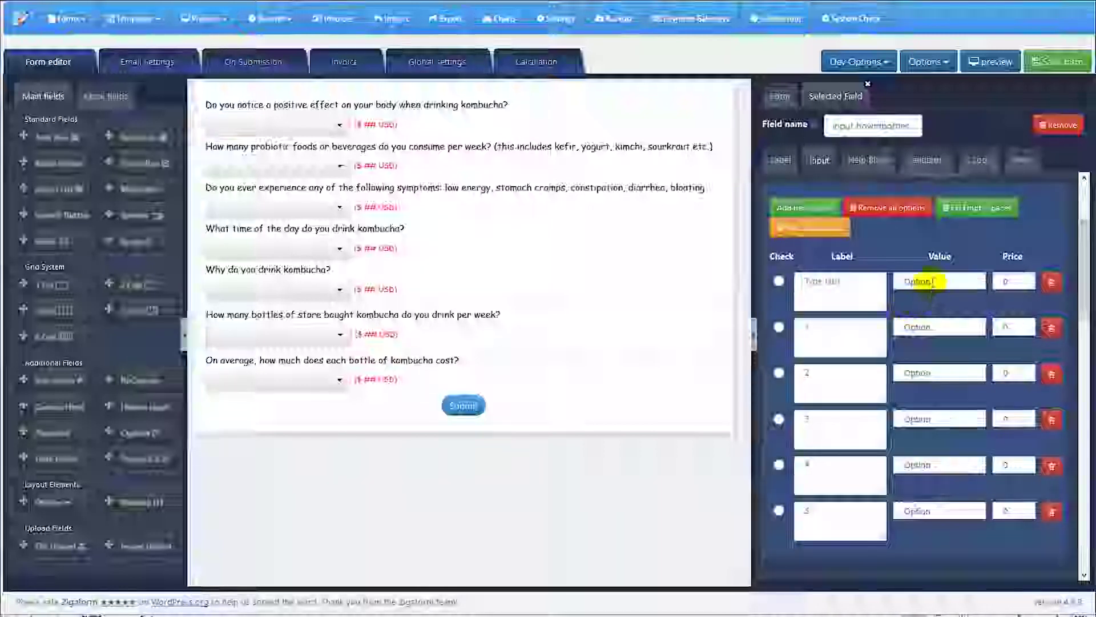
left_click(971, 210)
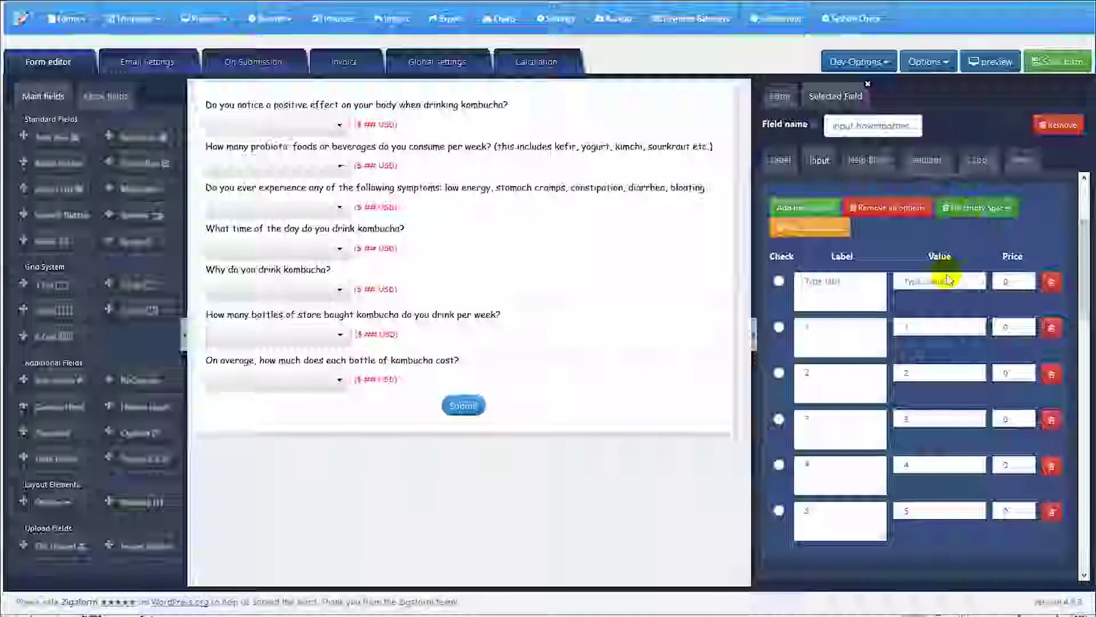
Check the values and prices of the input howmbottles field's options row by row.
left_click(937, 282)
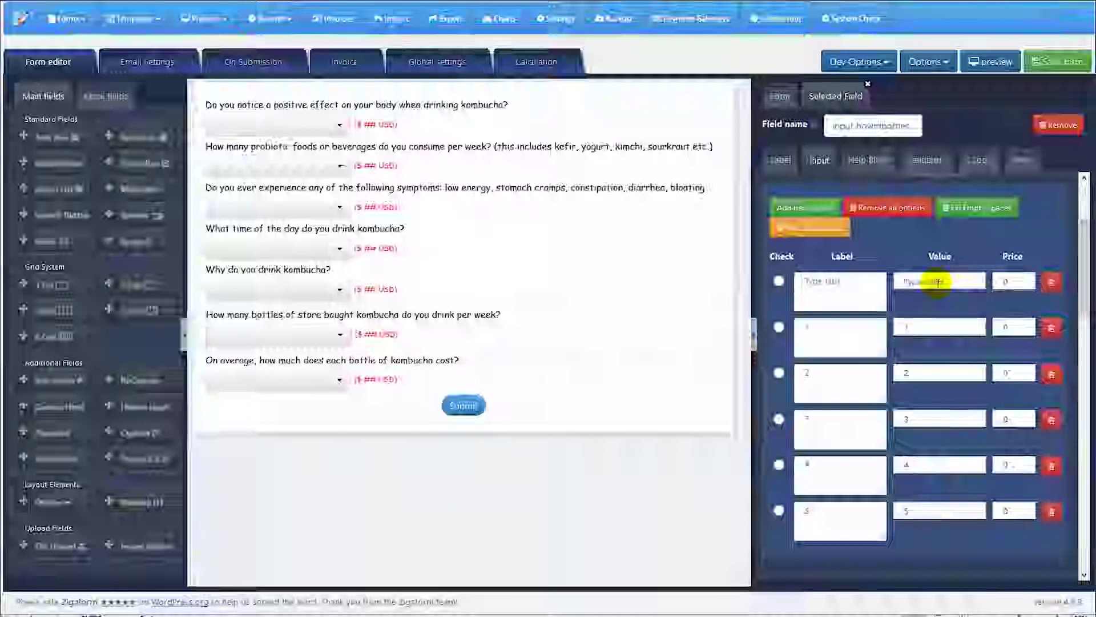
left_click(959, 326)
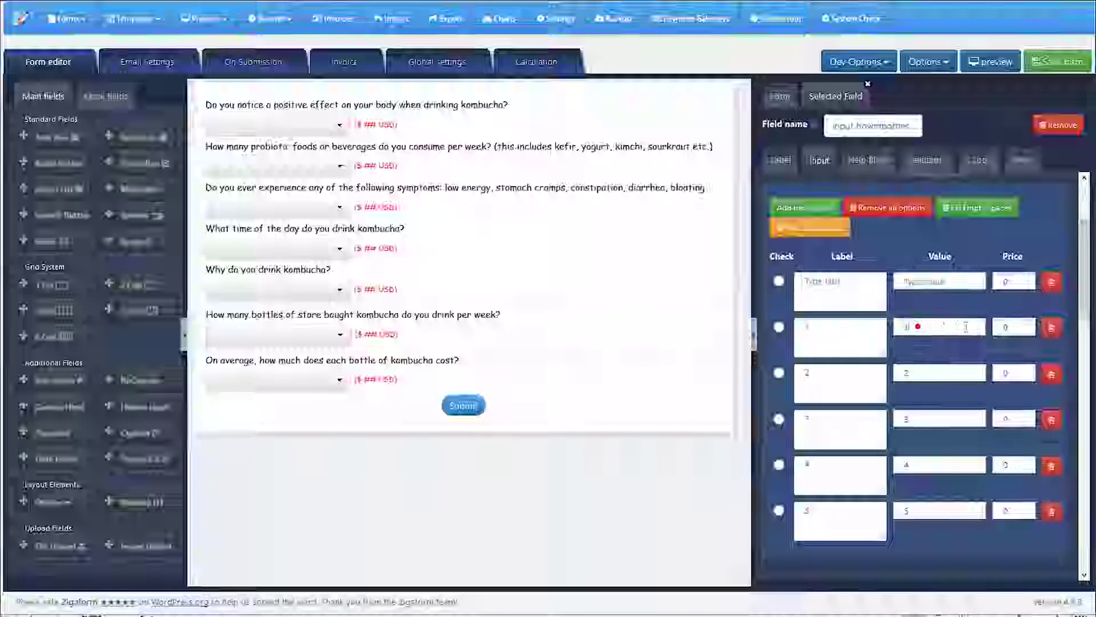
left_click_drag(936, 329, 910, 326)
left_click(924, 326)
left_click(909, 374)
left_click(914, 420)
left_click(918, 510)
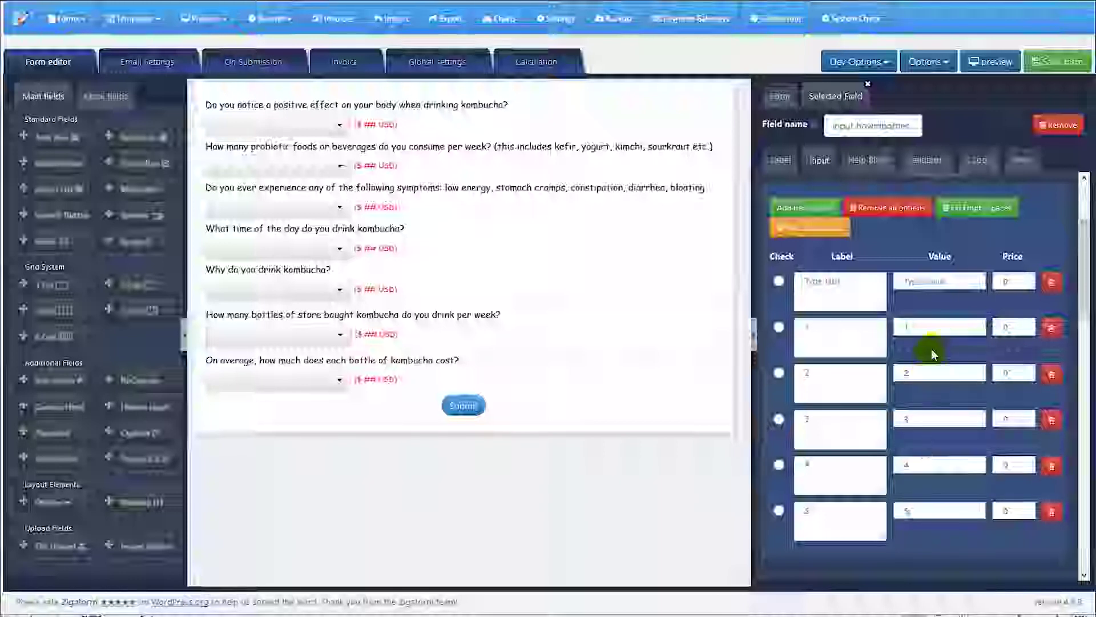
double_click(1005, 327)
left_click(910, 372)
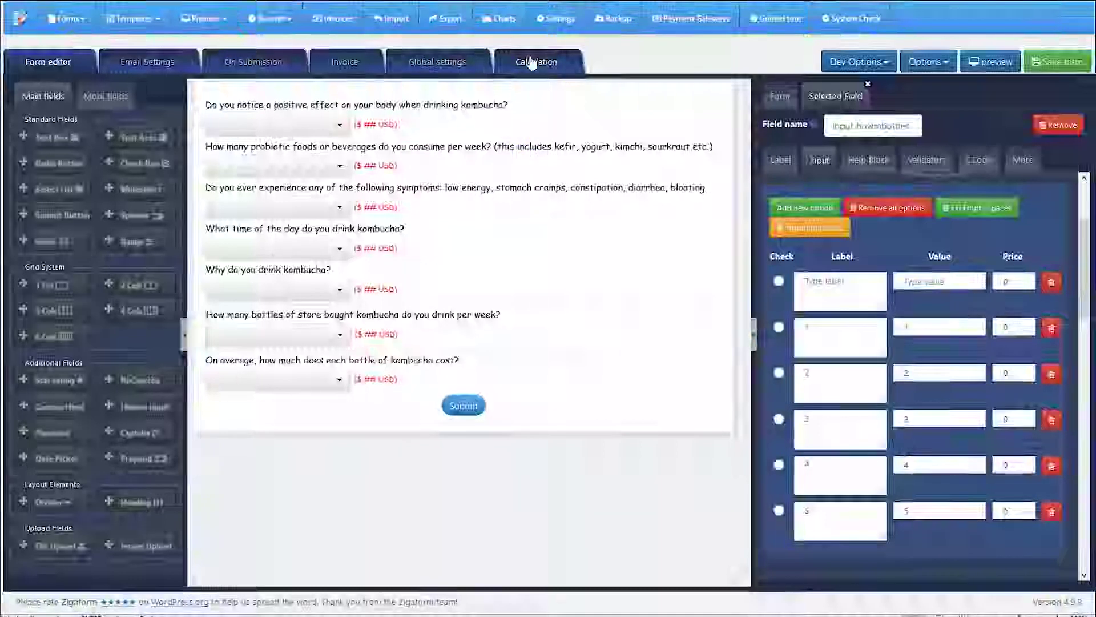
In the calculation of the "How many bottles of kombucha" variable, choose the input howmbottles field with the Field value action and copy its variable code.
left_click(537, 62)
left_click(832, 166)
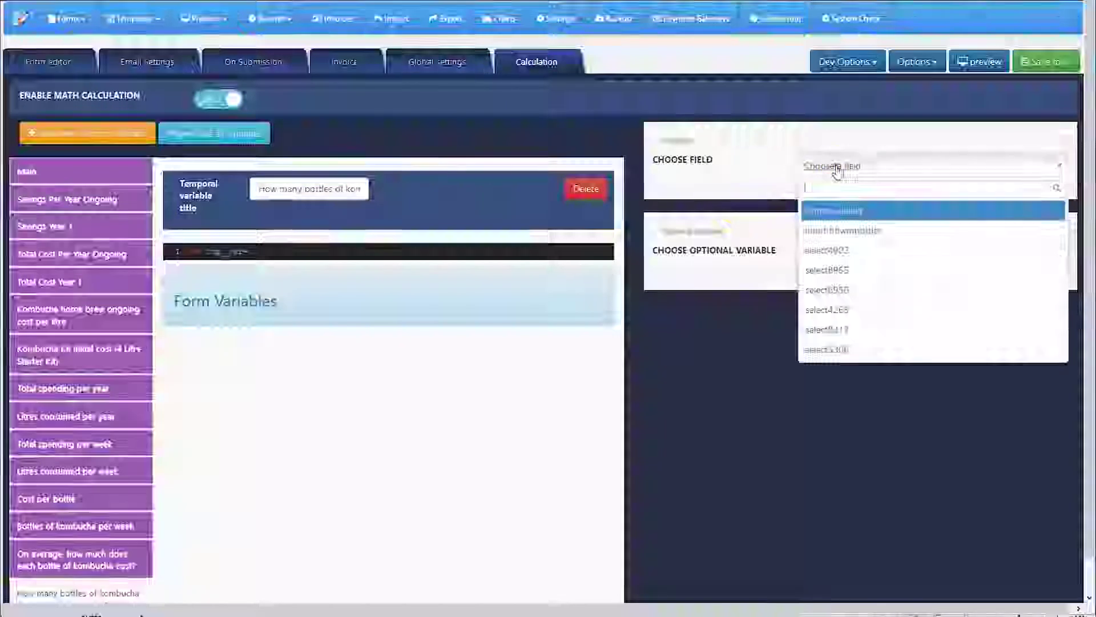
left_click(840, 231)
left_click(829, 203)
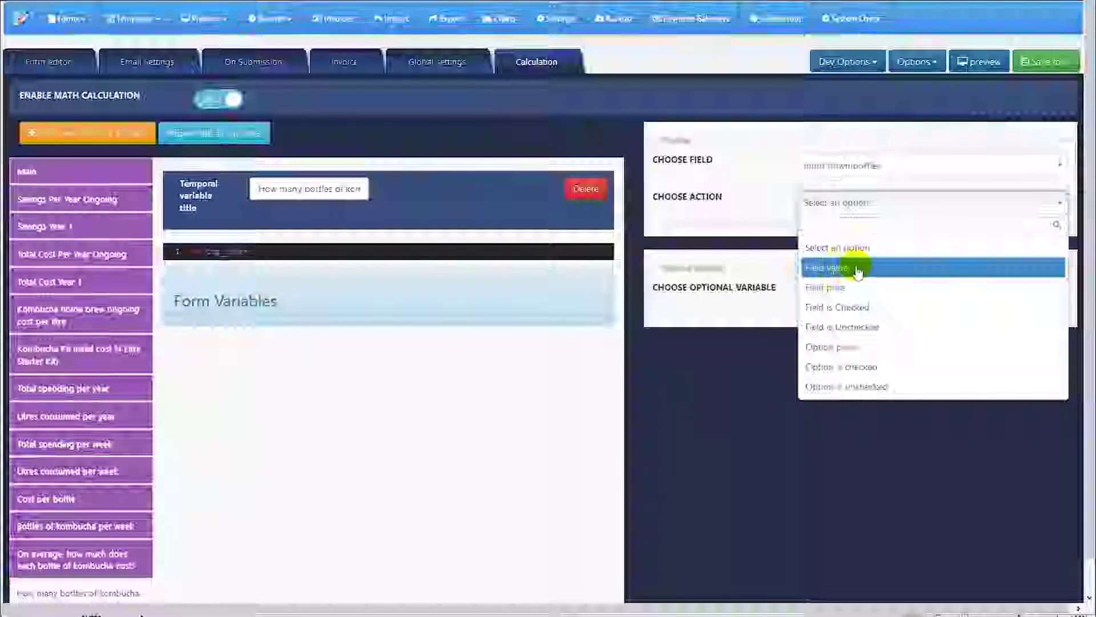
left_click(839, 266)
left_click(754, 278)
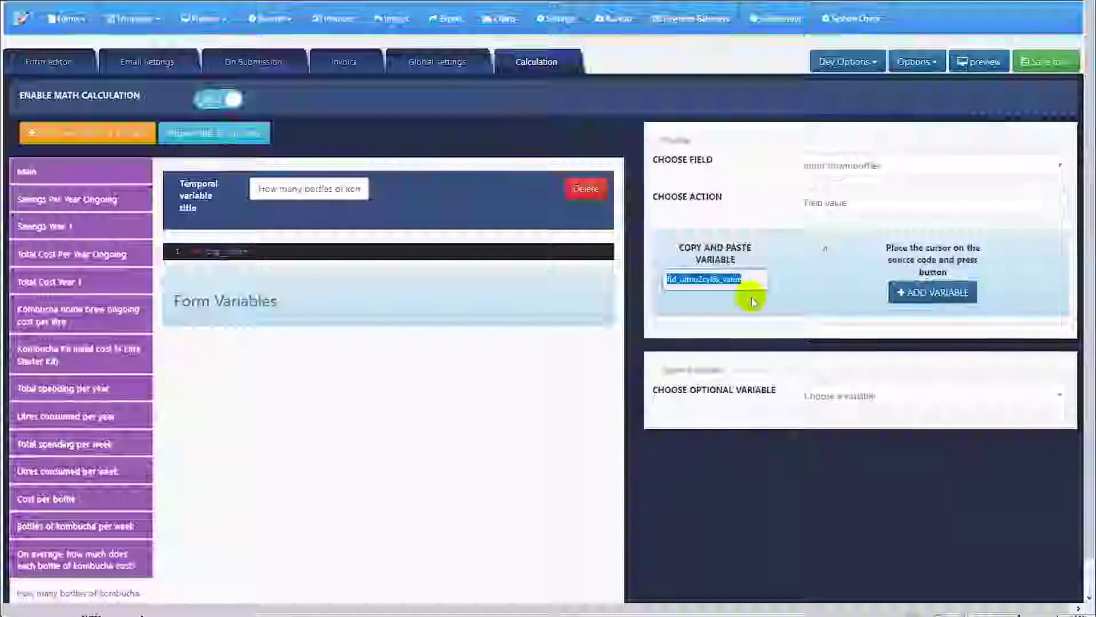
Complete the code by assigning the copied field variable to tmp_var, ending with a semicolon, and add return tmp_var; two lines below.
left_click(253, 252)
key("ctrl+v")
type(";")
key("Return")
key("Return")
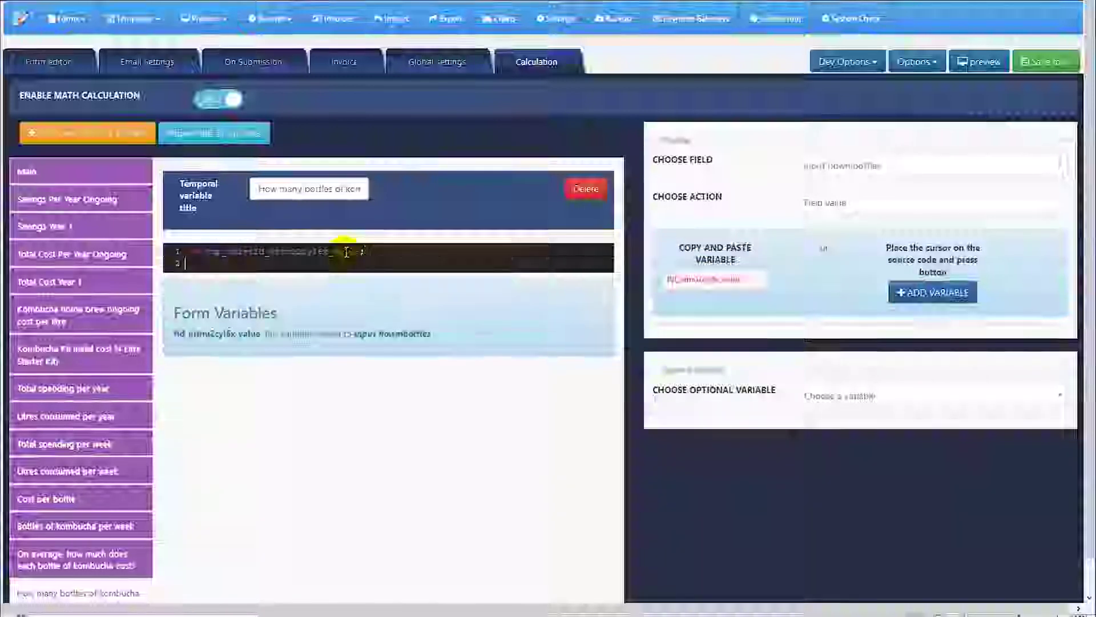
type("return ")
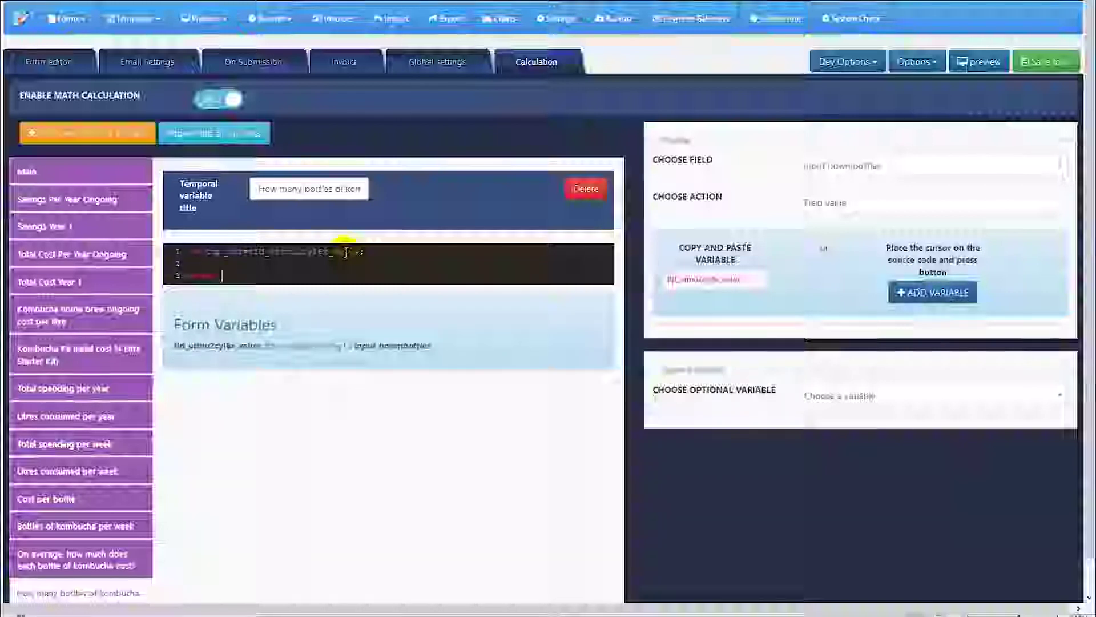
type("tmp_var;")
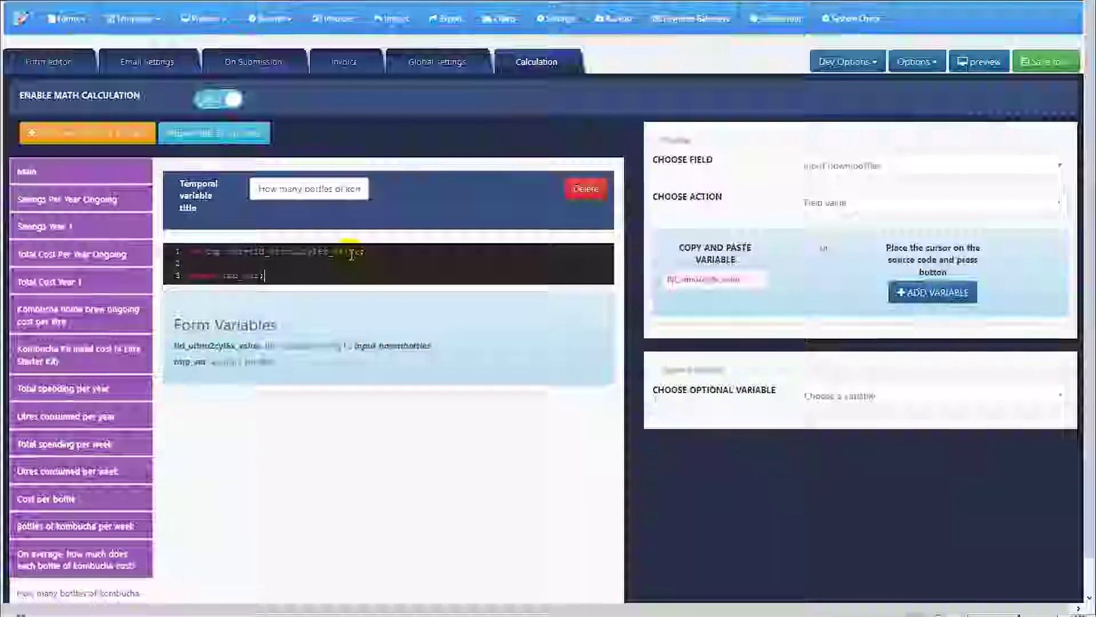
Review the finished code of the "How many bottles of kombucha" variable and save the form.
scroll(366, 336, "down", 1)
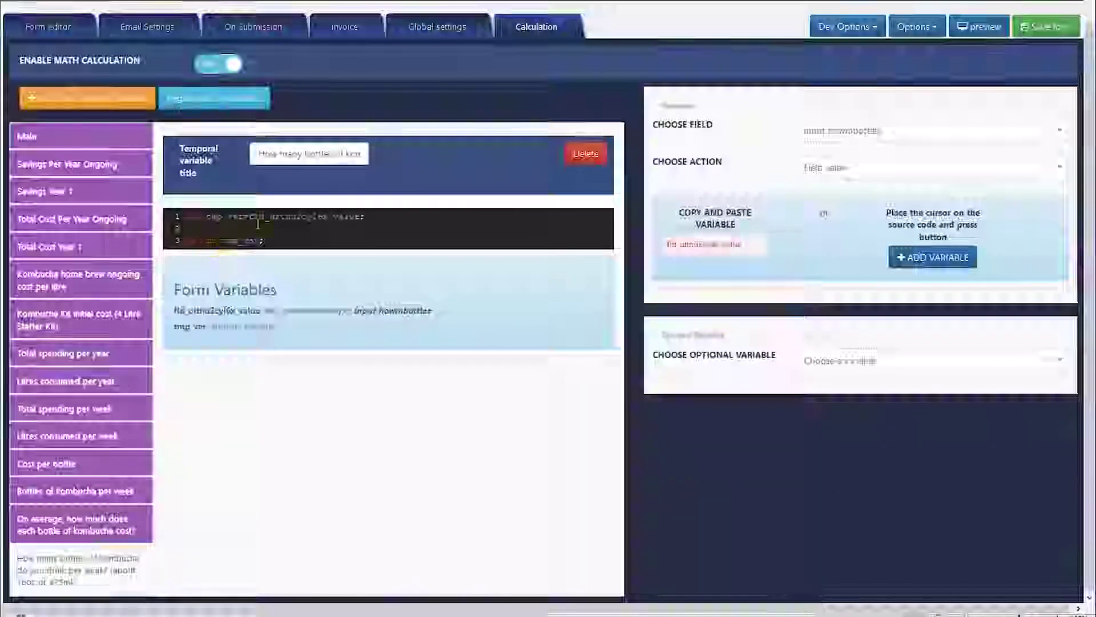
left_click_drag(264, 241, 182, 222)
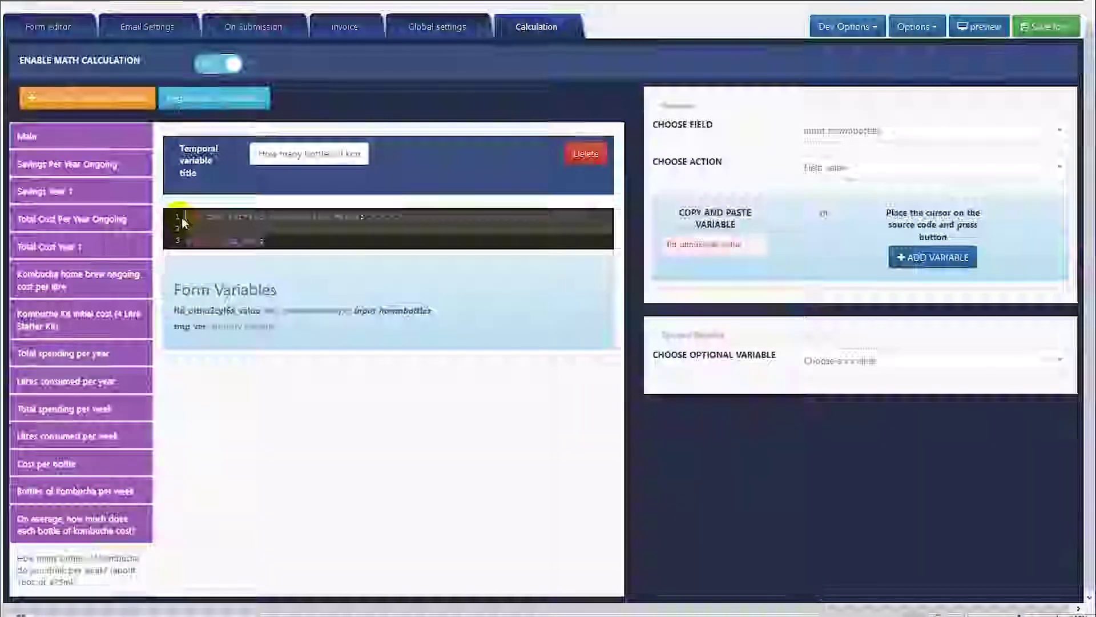
left_click(256, 226)
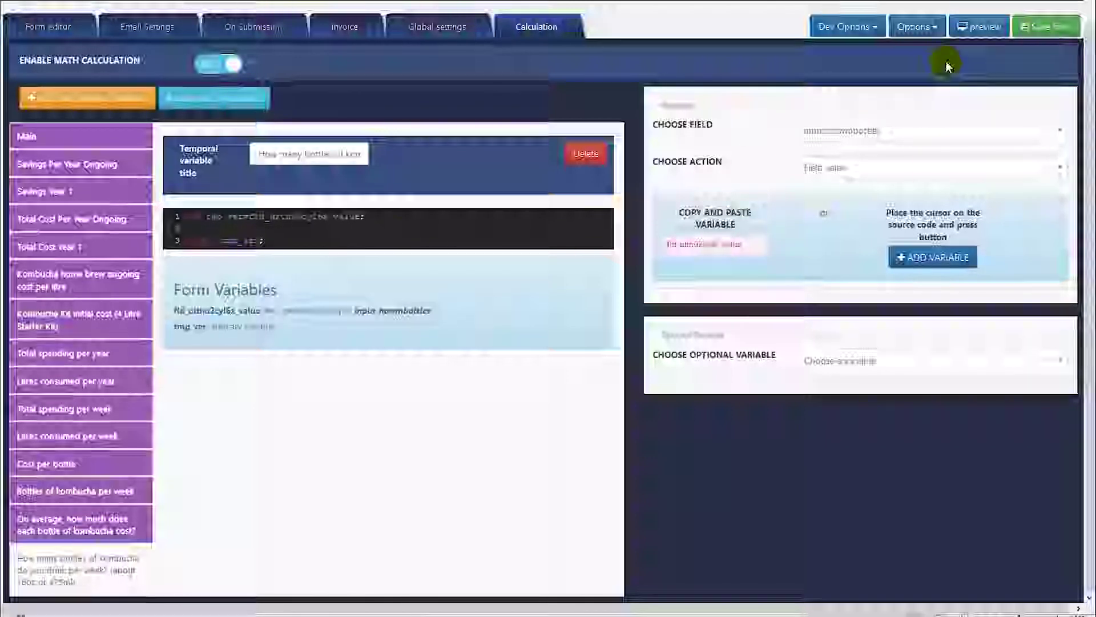
left_click(1048, 29)
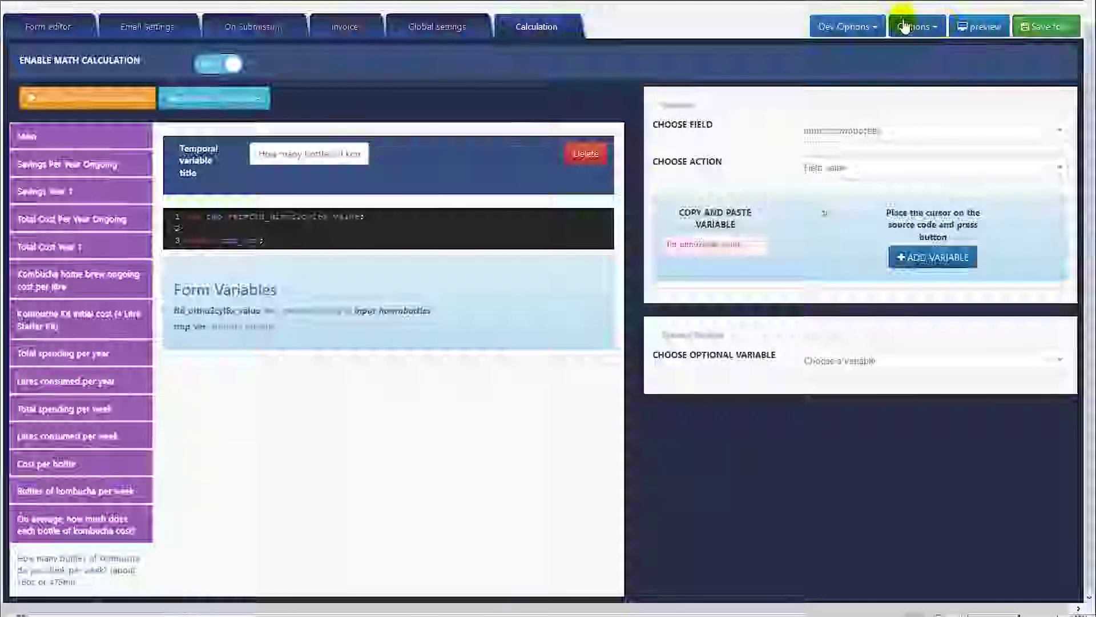
Open the form variables list and find the frontend calculation code for the "How many bottles of kombucha" variable.
left_click(929, 26)
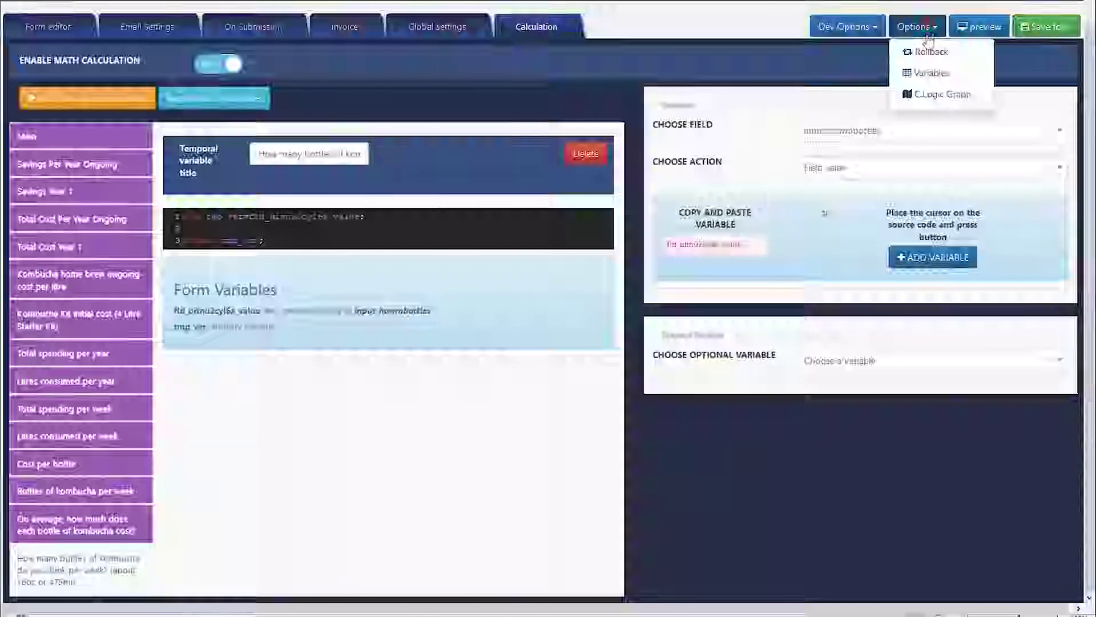
left_click(928, 73)
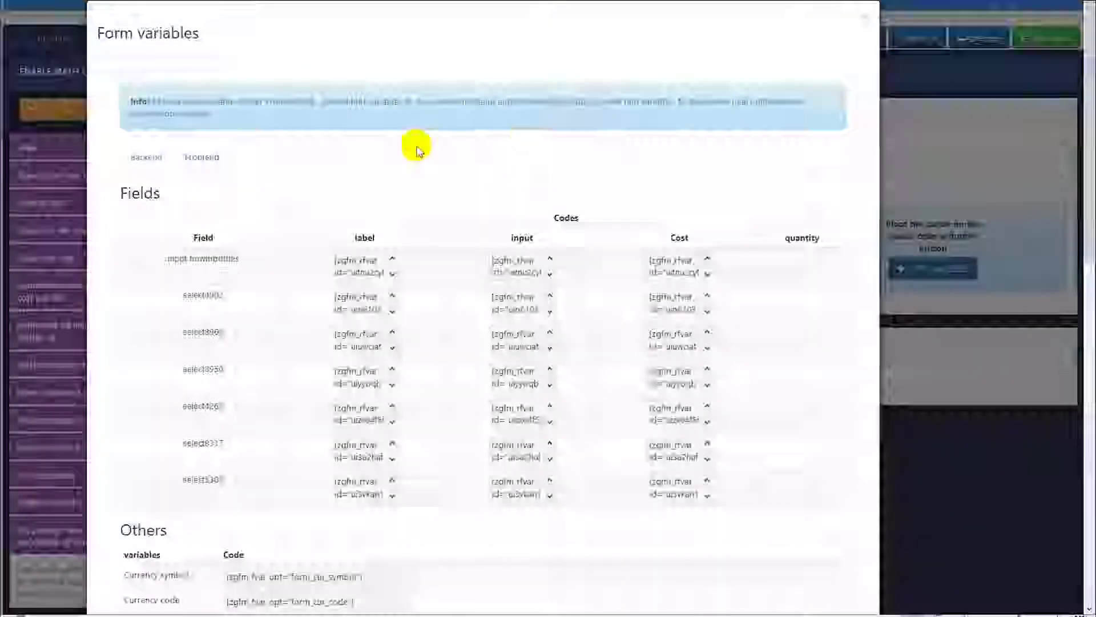
scroll(411, 308, "down", 4)
scroll(410, 307, "down", 9)
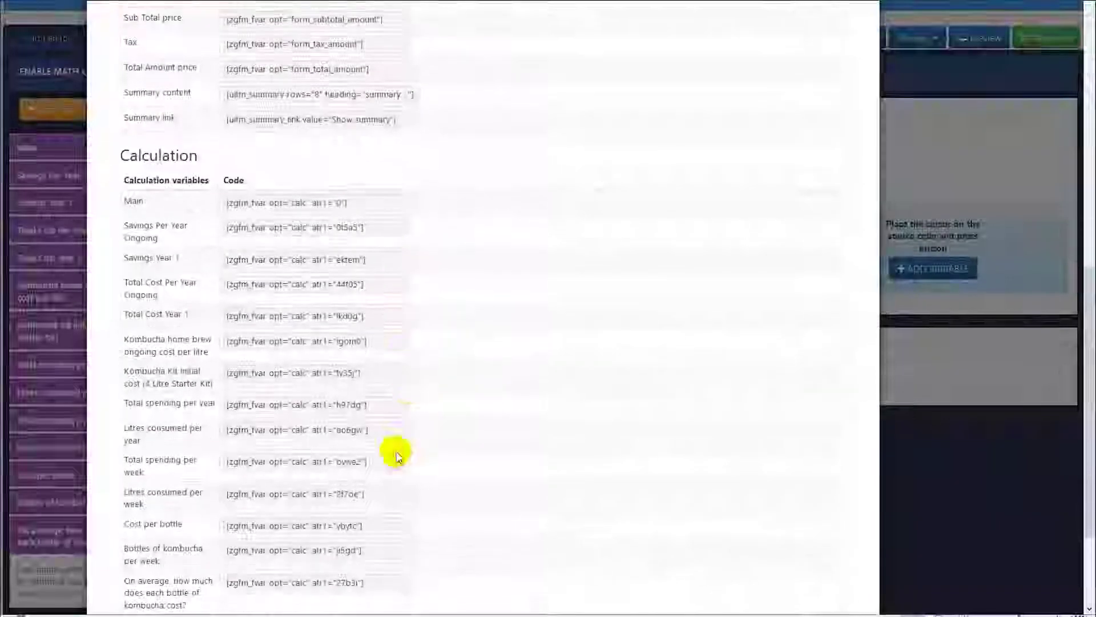
left_click(359, 492)
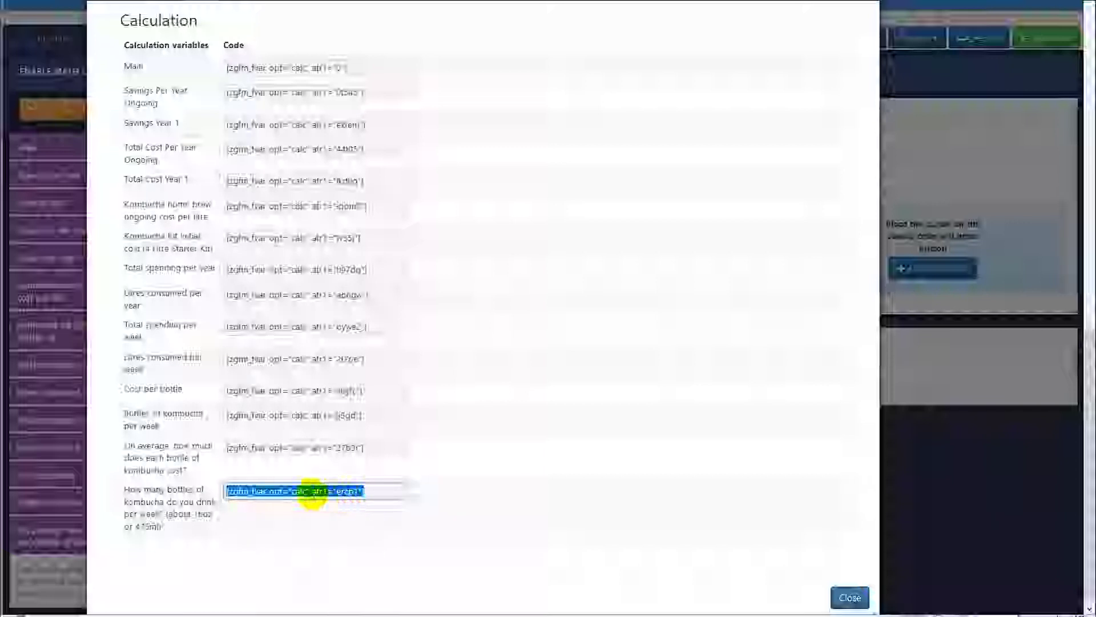
Examine the backend version of the variable codes, including the calculation variables.
scroll(482, 358, "up", 15)
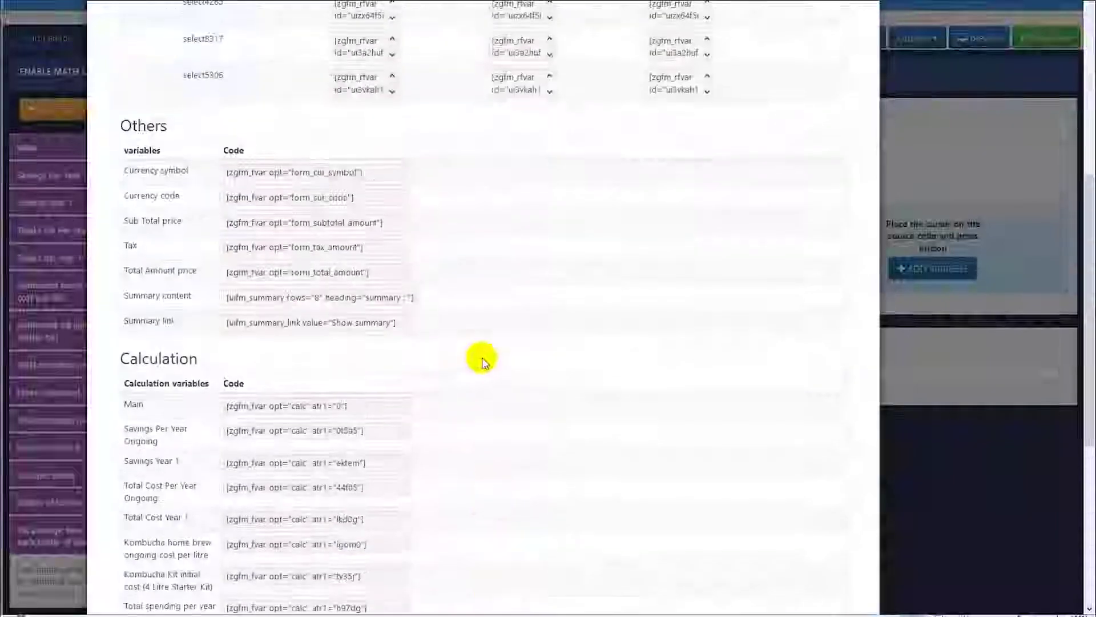
left_click(138, 155)
scroll(247, 396, "down", 15)
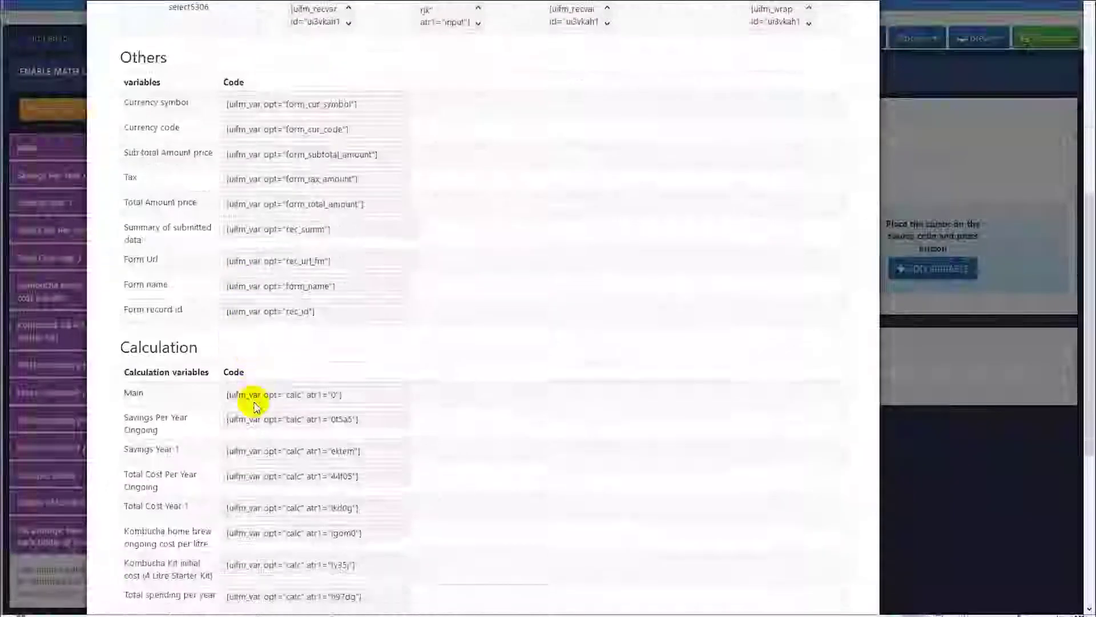
left_click(290, 483)
scroll(421, 431, "up", 15)
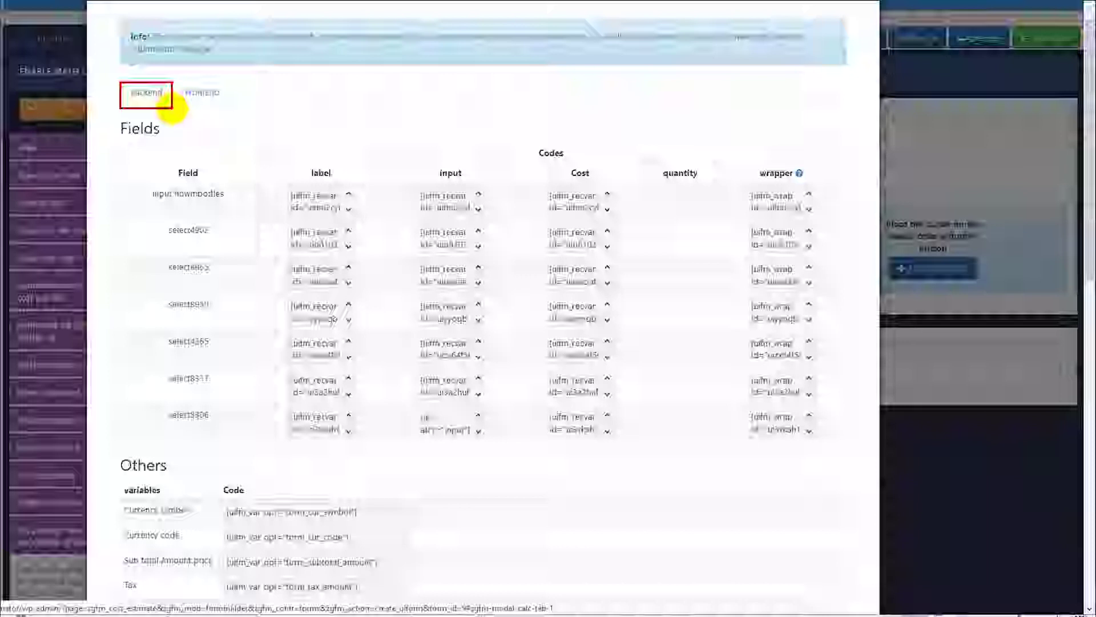
Return to the frontend variable codes, examine the "How many bottles of kombucha" calculation code, and close the variables list.
left_click(201, 96)
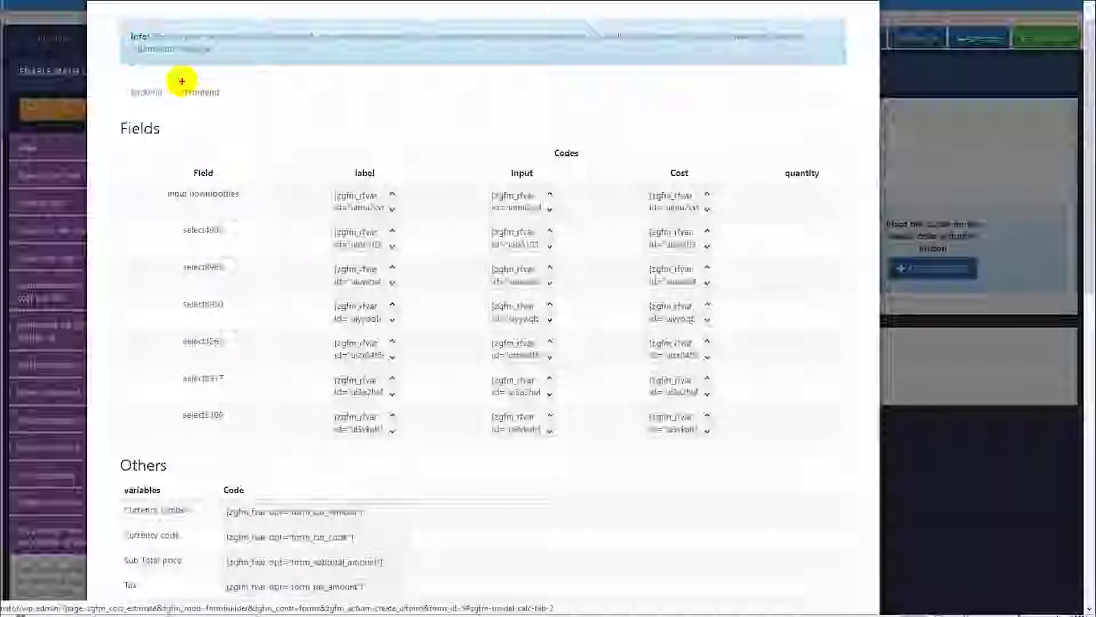
mouse_move(244, 231)
left_mouse_down()
mouse_move(749, 495)
mouse_move(733, 519)
left_mouse_up()
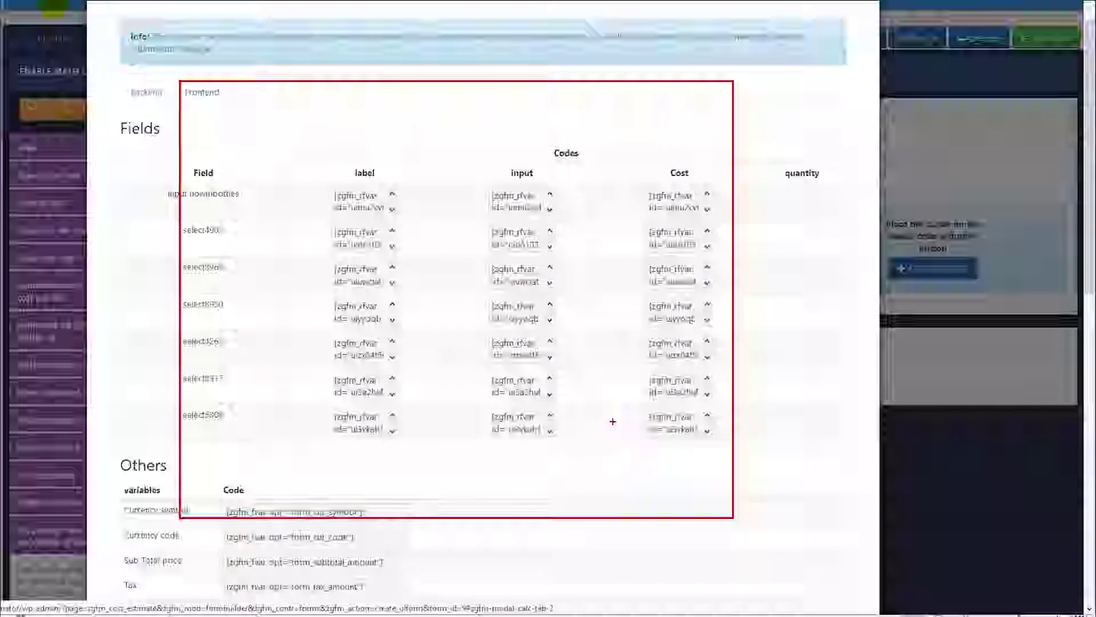
key("Escape")
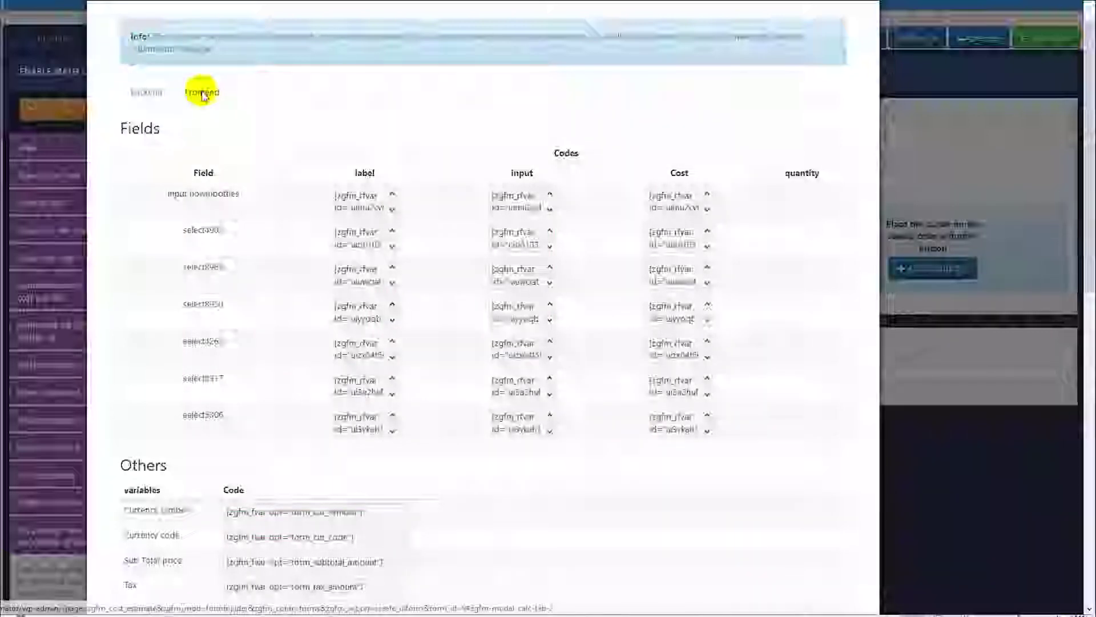
scroll(257, 171, "down", 13)
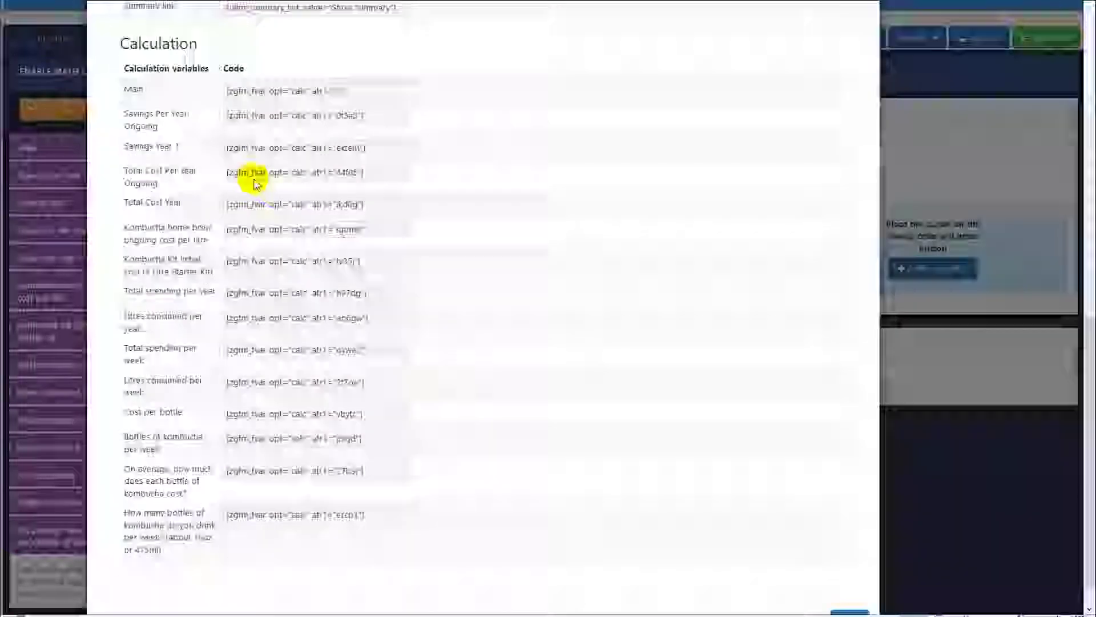
left_click(252, 484)
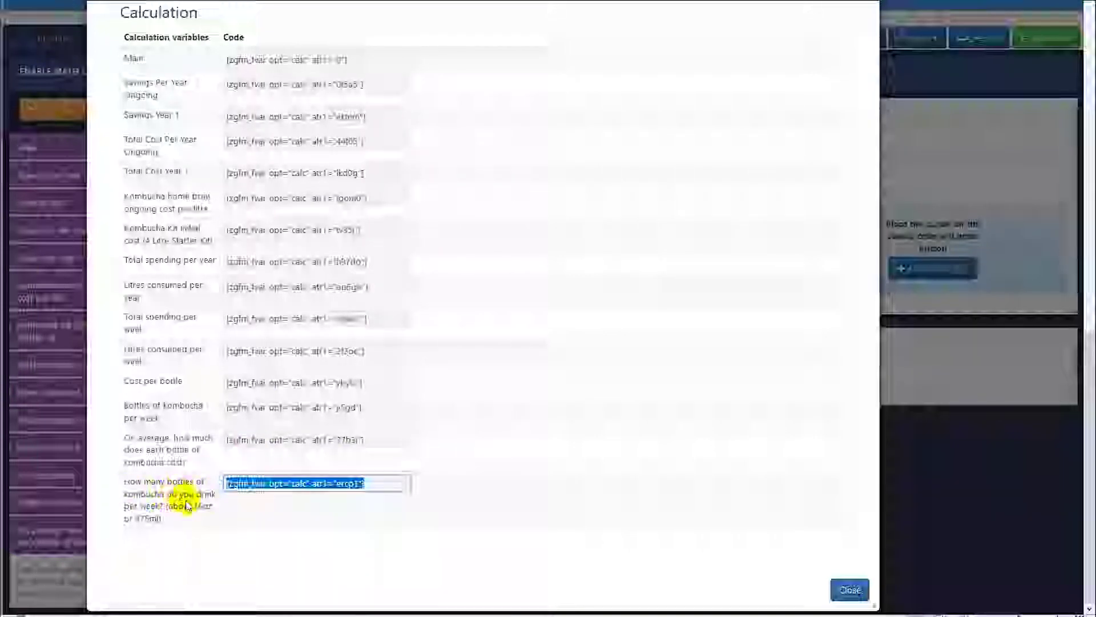
left_click(850, 589)
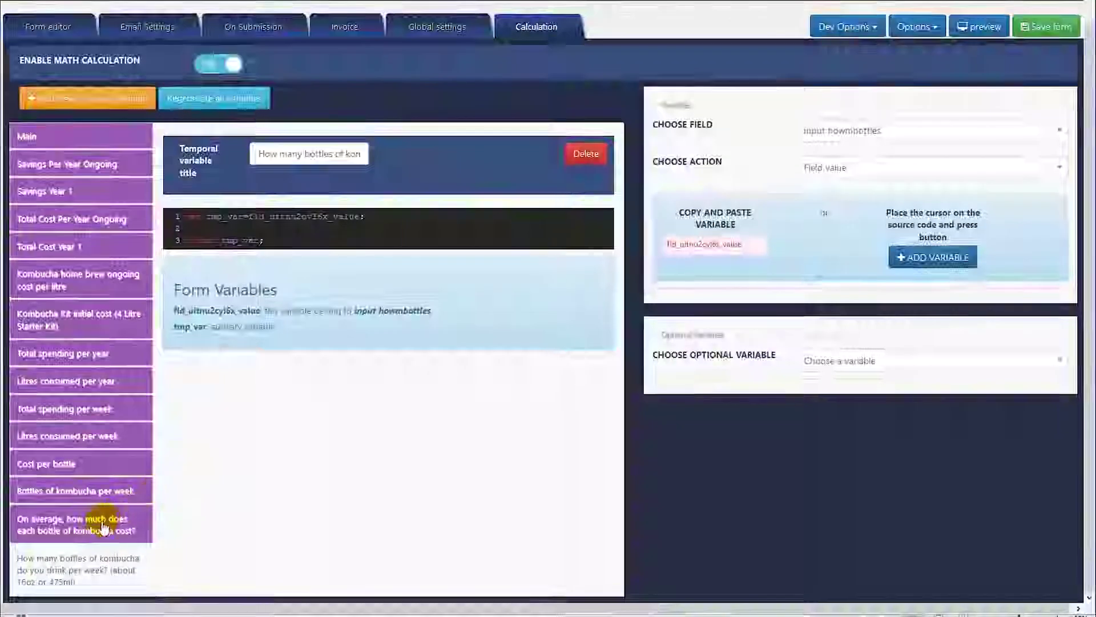
Rename the form's dropdown field for average bottle cost to "input howmuch".
left_click(108, 530)
left_click(76, 26)
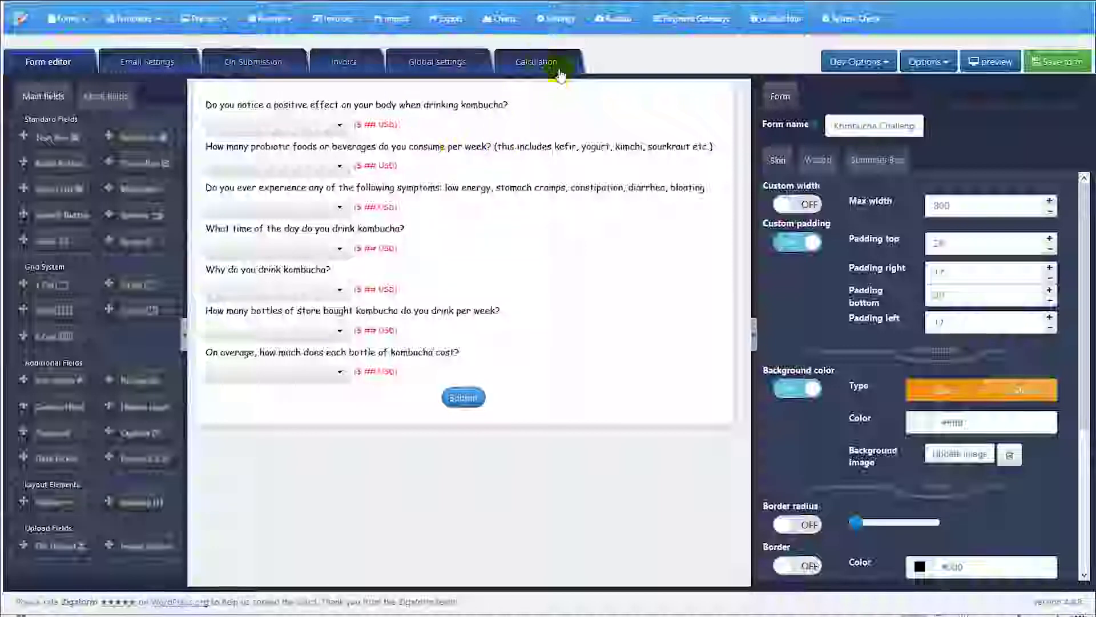
left_click(545, 63)
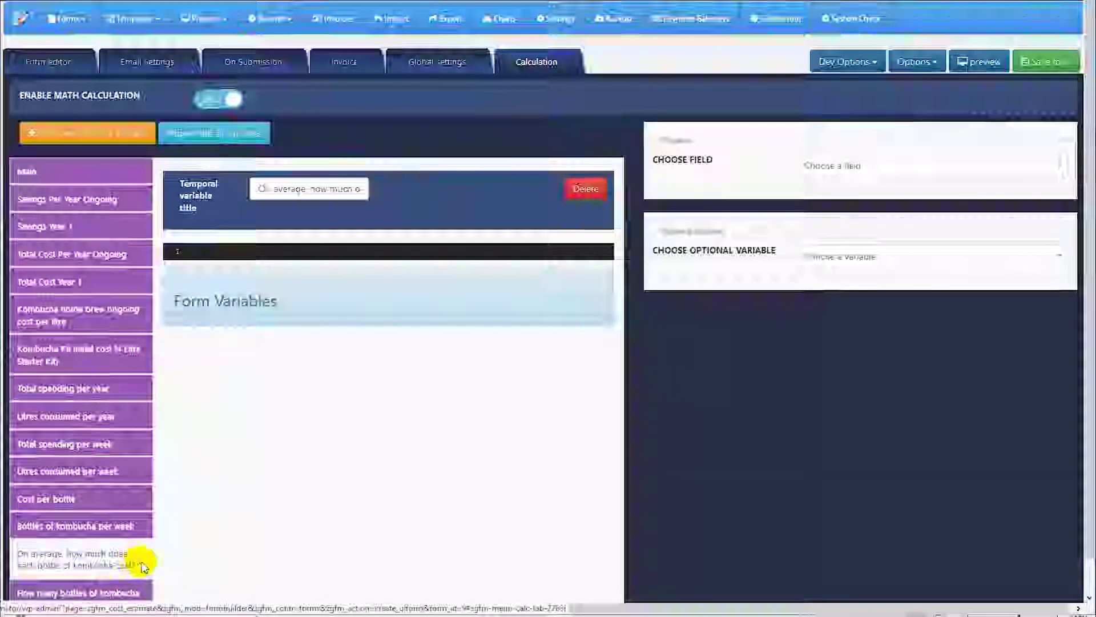
left_click(64, 61)
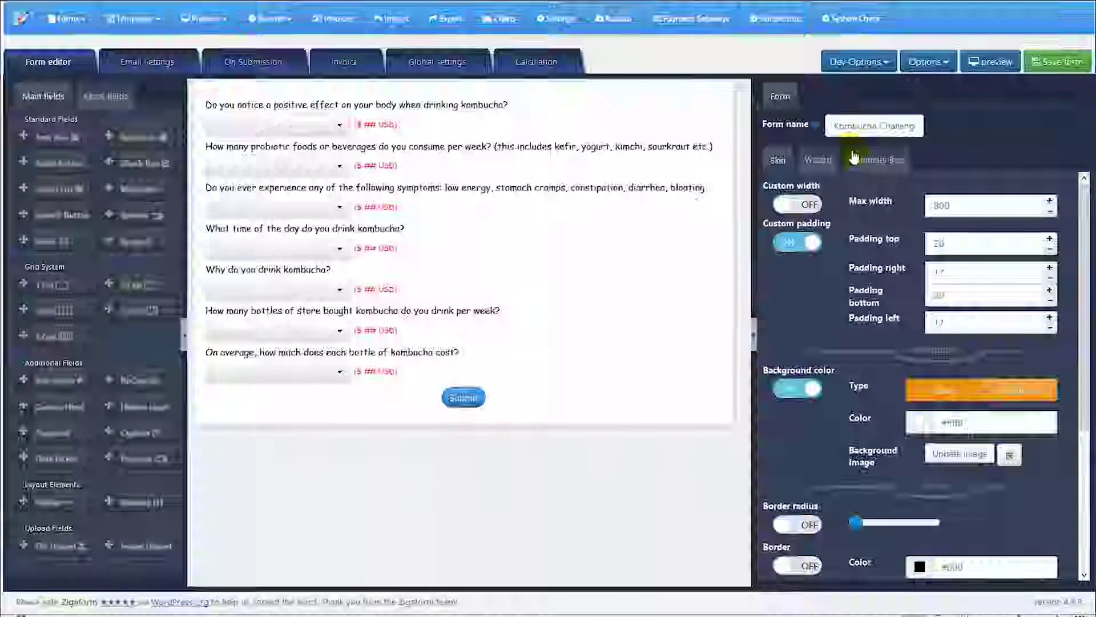
left_click(422, 374)
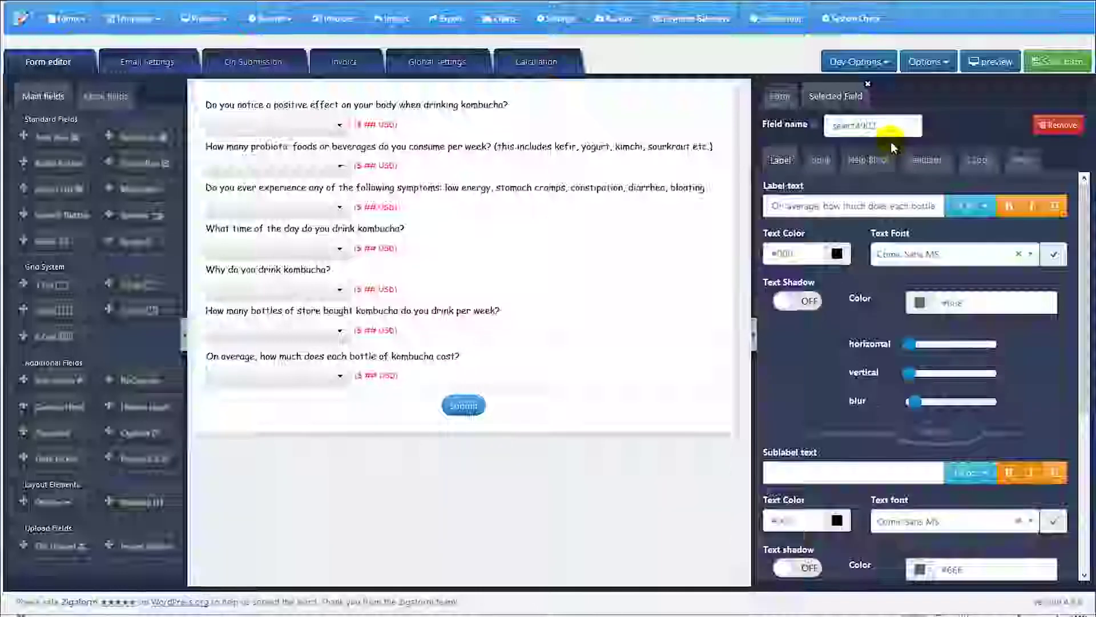
double_click(857, 125)
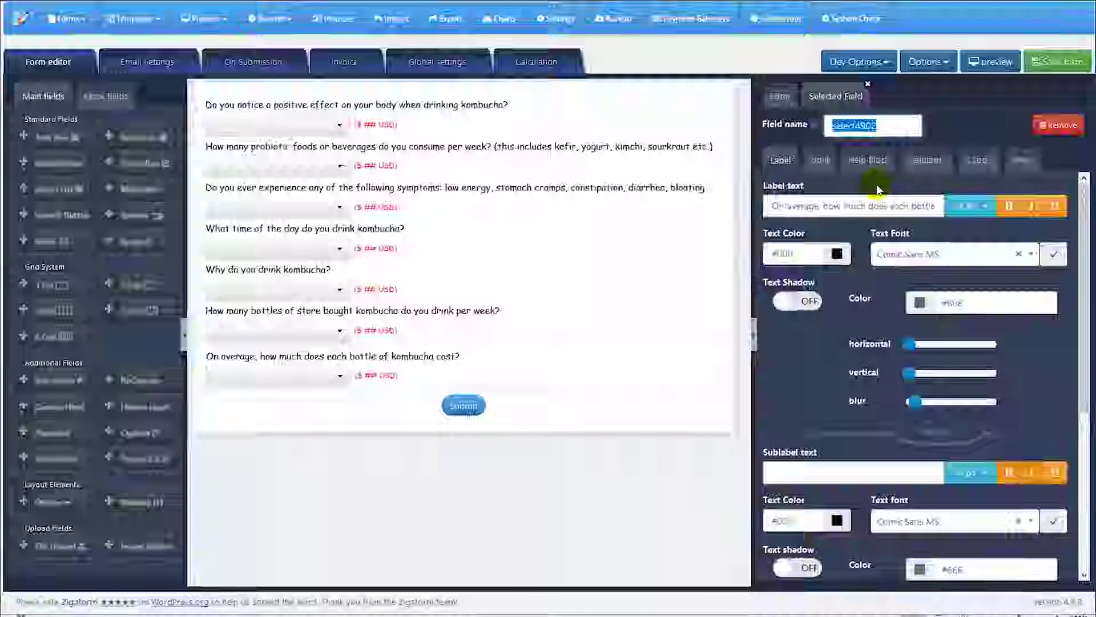
type("input")
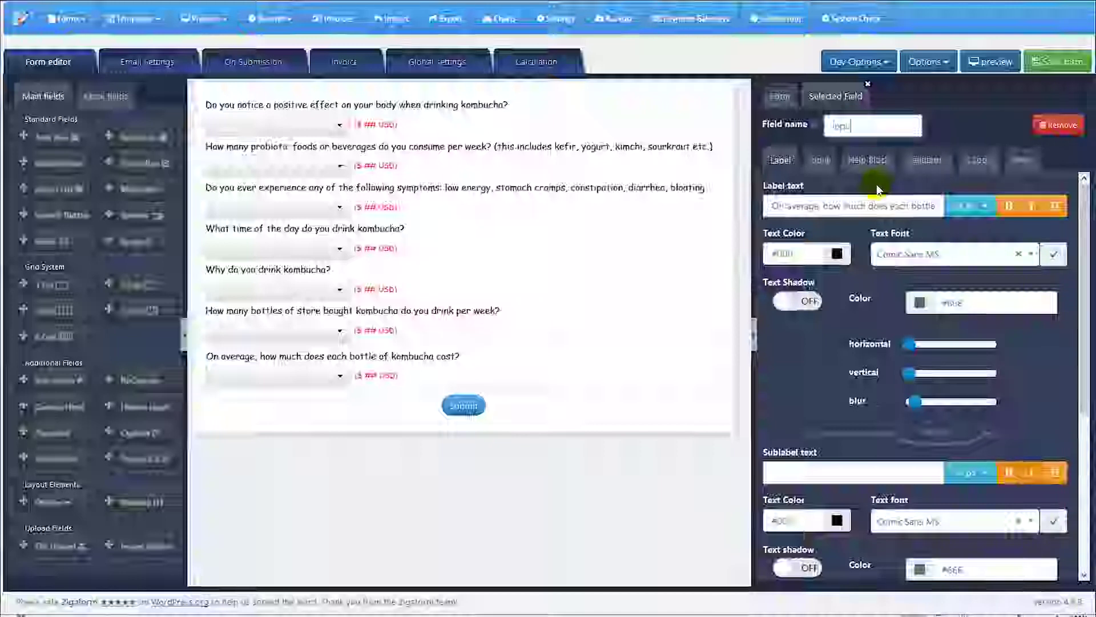
type(" howmuch")
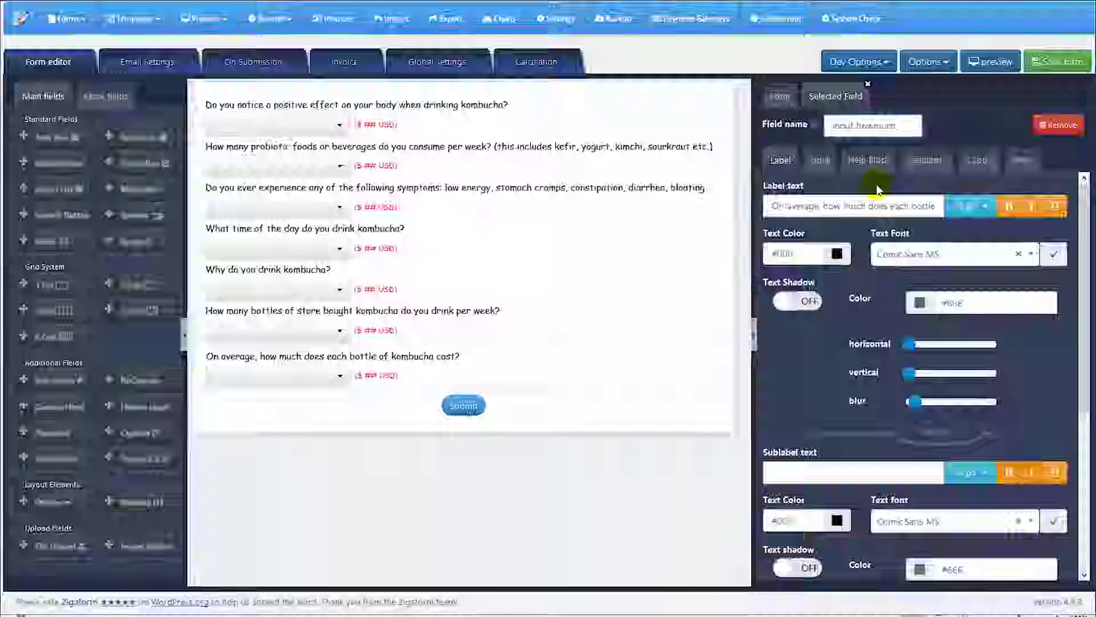
Fill the option values of the bottle cost dropdown from their labels.
left_click(820, 169)
scroll(927, 371, "down", 1)
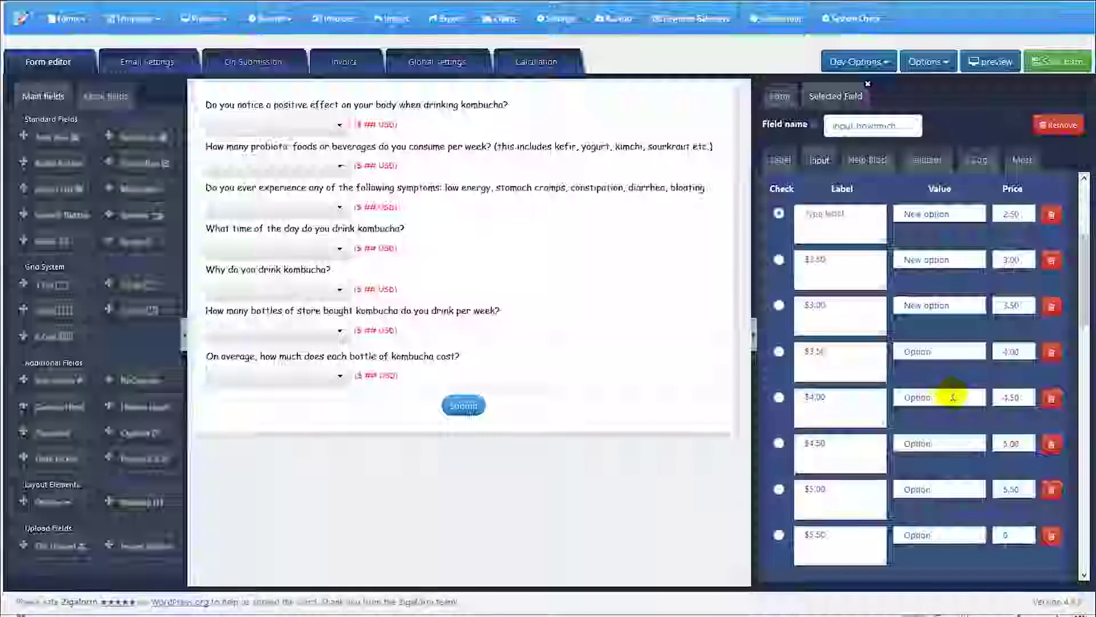
scroll(953, 396, "up", 1)
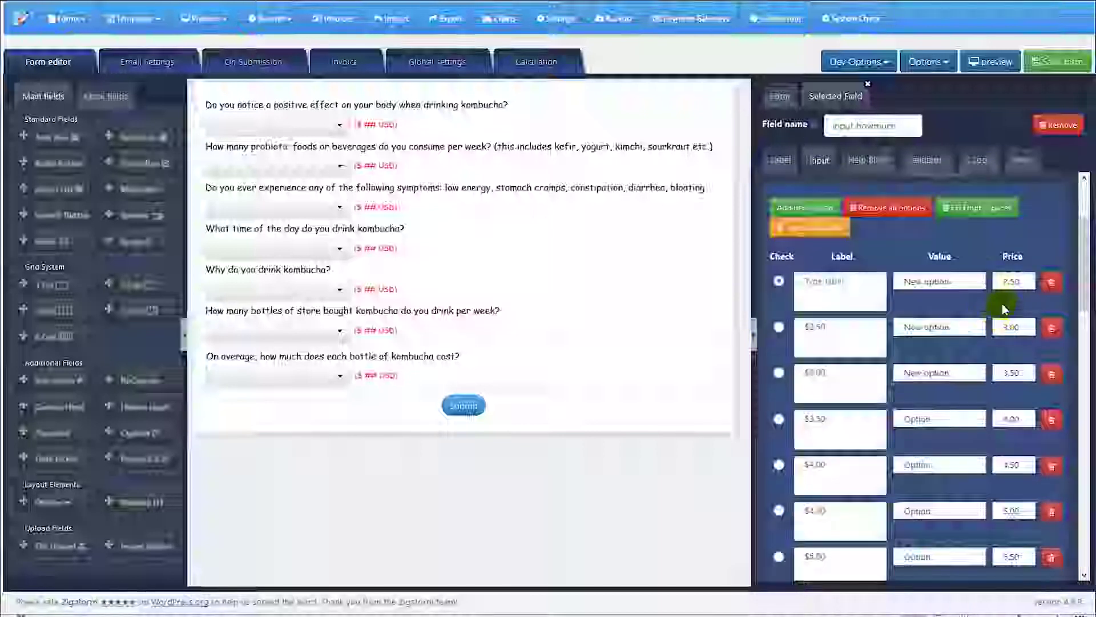
scroll(1006, 351, "down", 1)
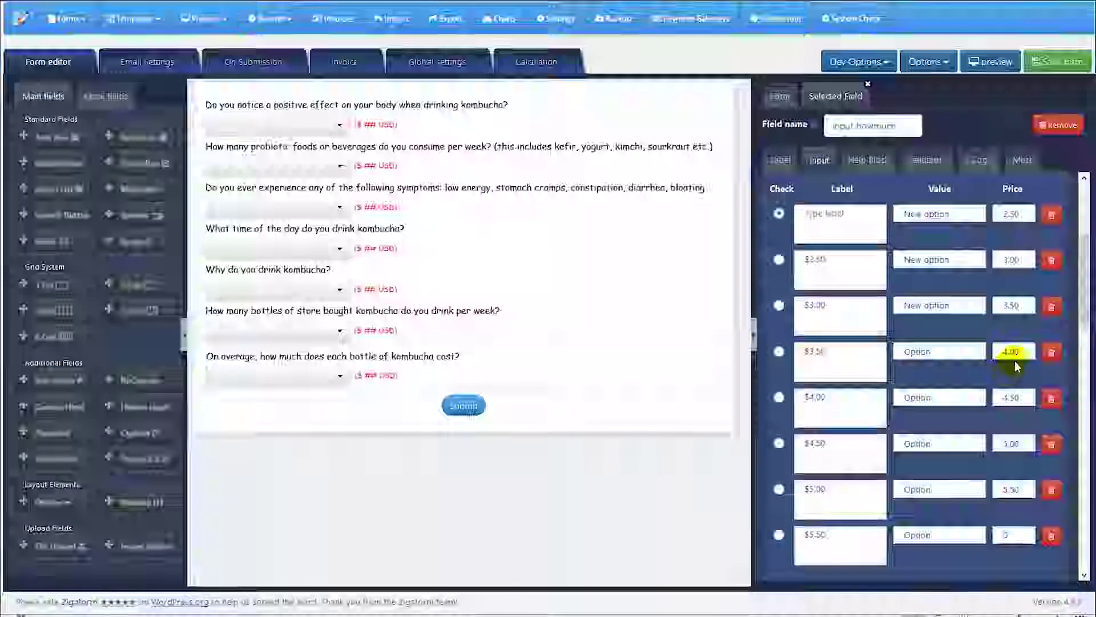
scroll(1015, 363, "up", 1)
scroll(1015, 362, "down", 3)
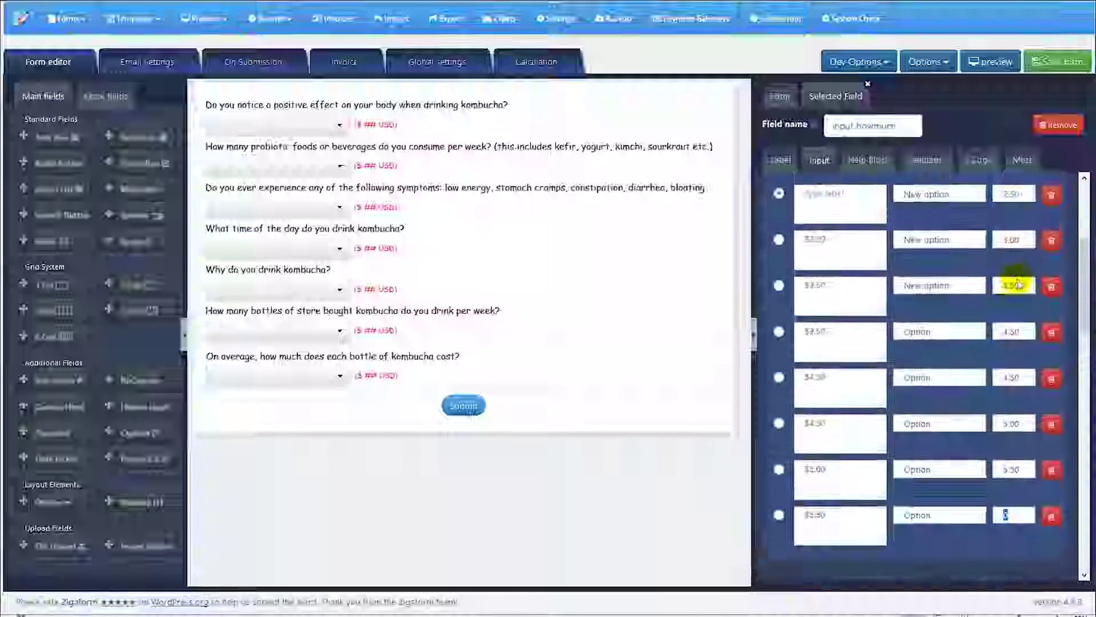
scroll(942, 276, "up", 2)
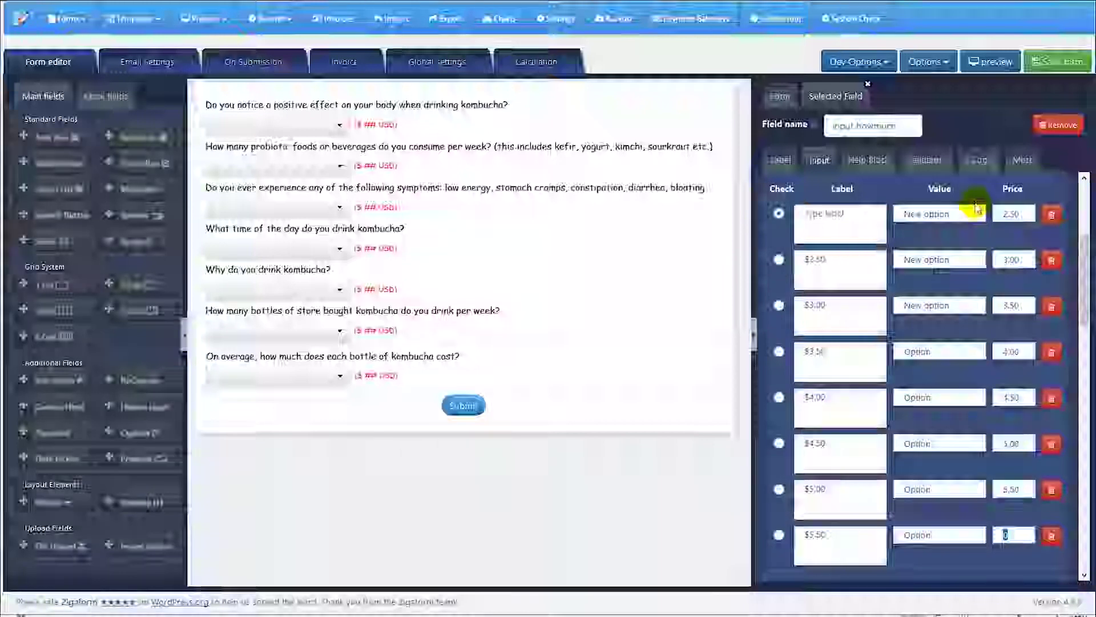
scroll(994, 268, "up", 2)
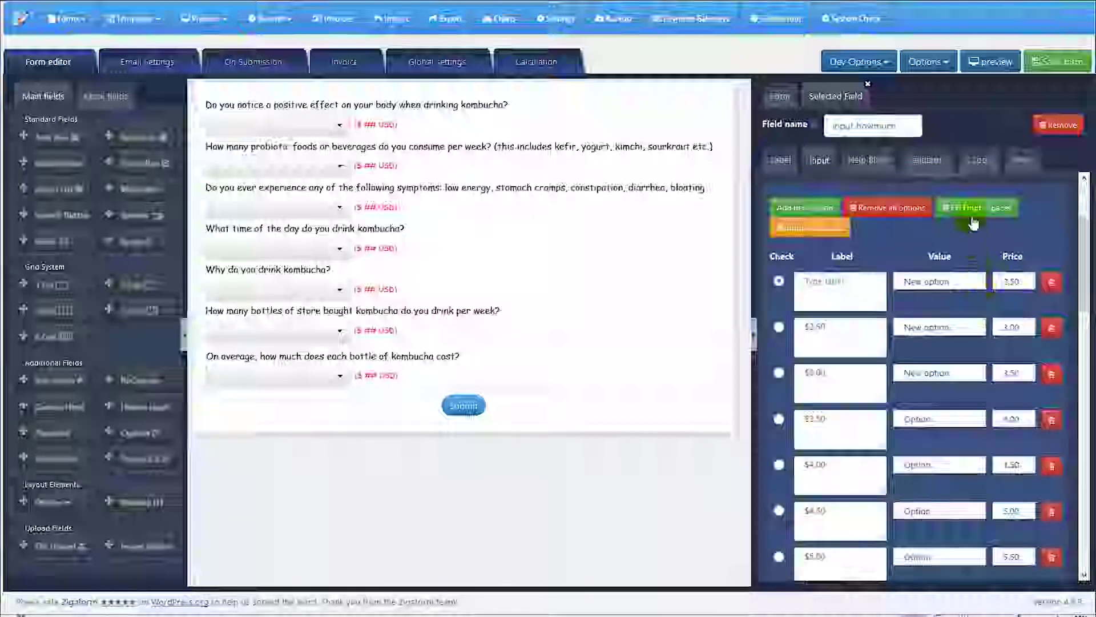
left_click(979, 209)
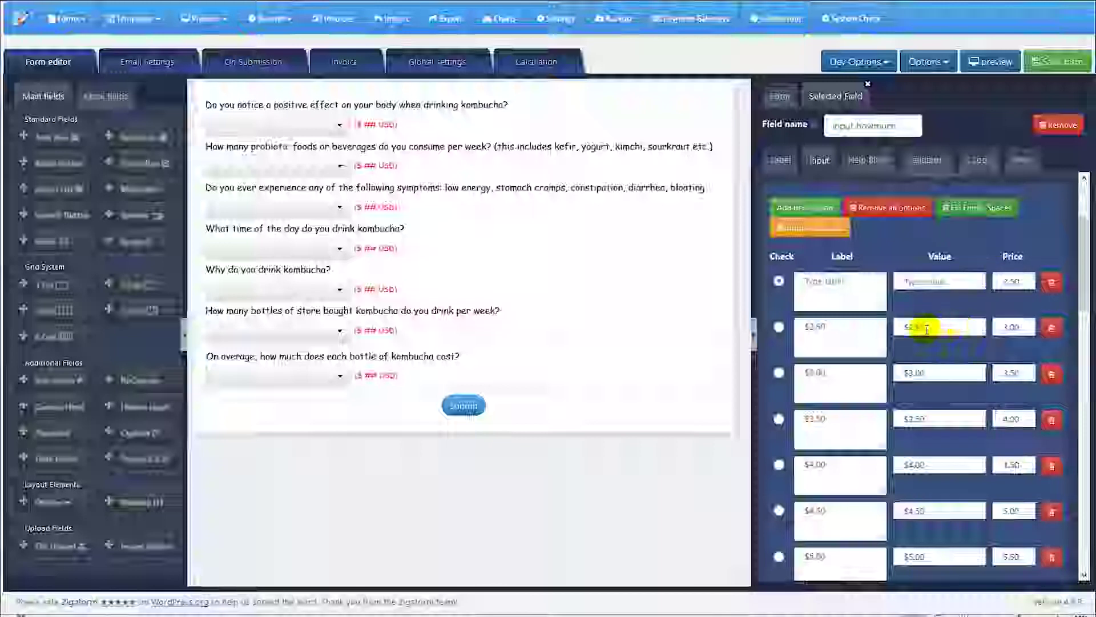
Remove the dollar sign from each option value so they read 2.50 through 5.50 in 0.50 increments.
left_click(909, 329)
key("BackSpace")
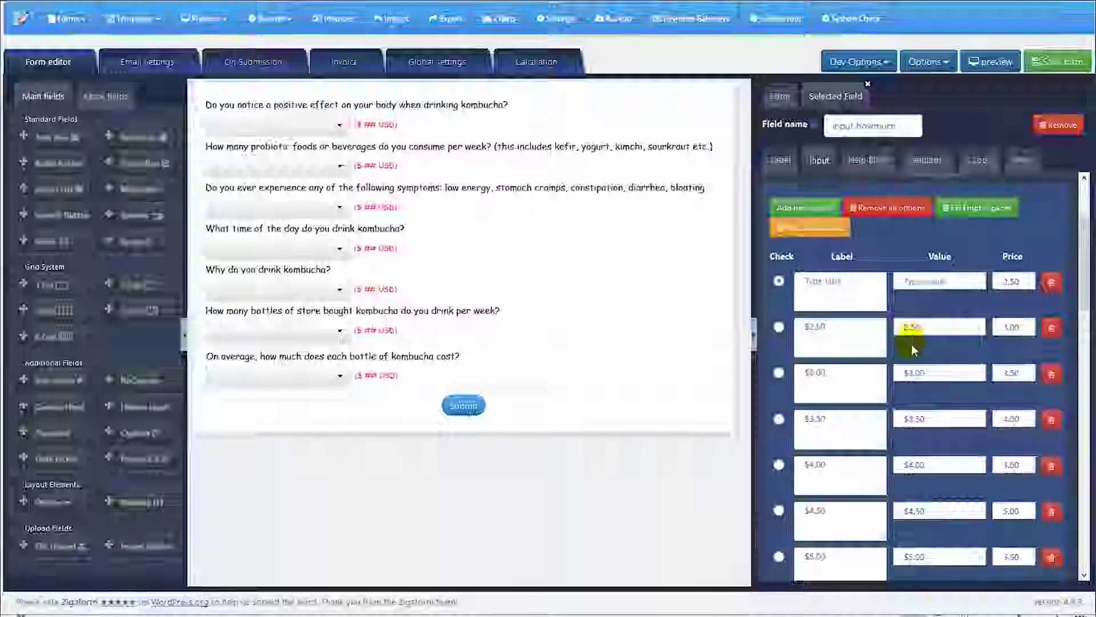
scroll(912, 348, "down", 1)
left_click(909, 304)
left_click(908, 351)
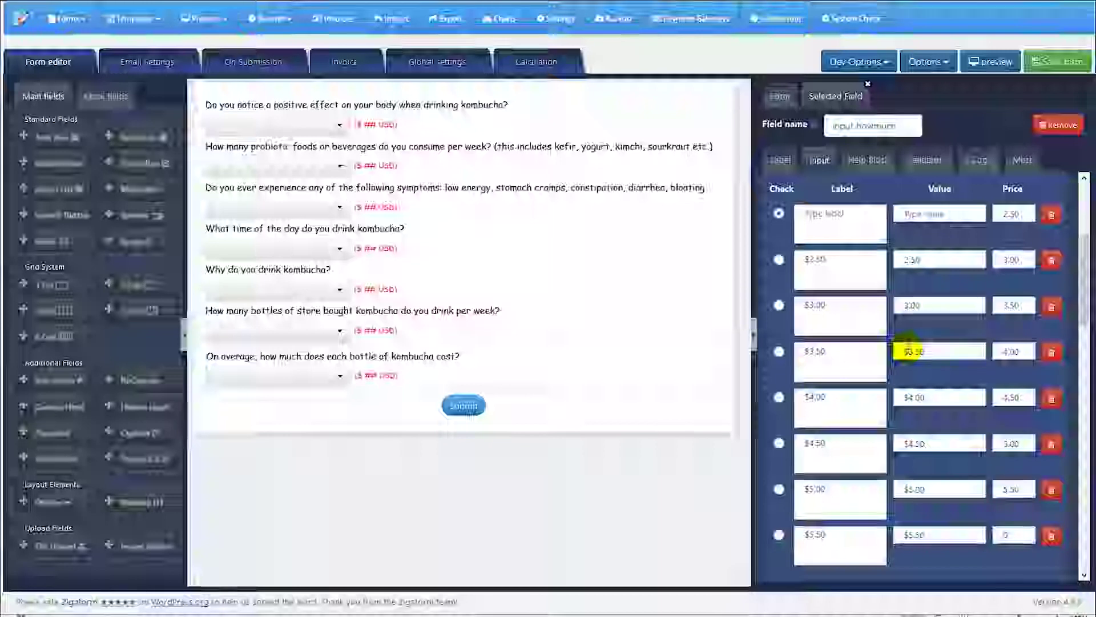
key("BackSpace")
left_click(912, 397)
key("BackSpace")
left_click(912, 443)
key("BackSpace")
left_click(914, 489)
key("BackSpace")
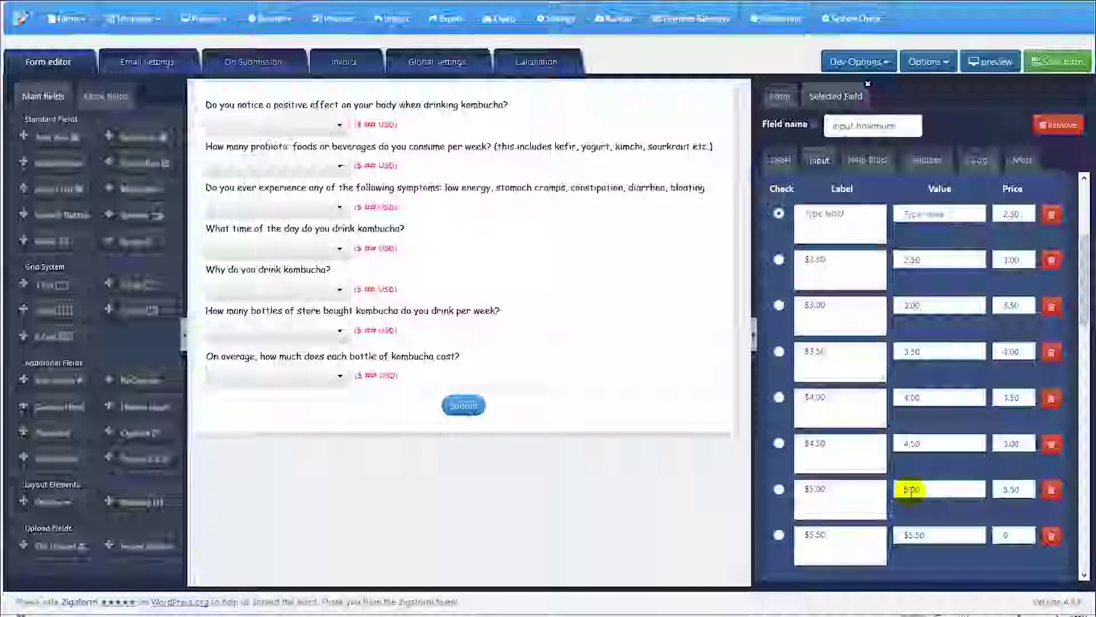
left_click(910, 535)
key("BackSpace")
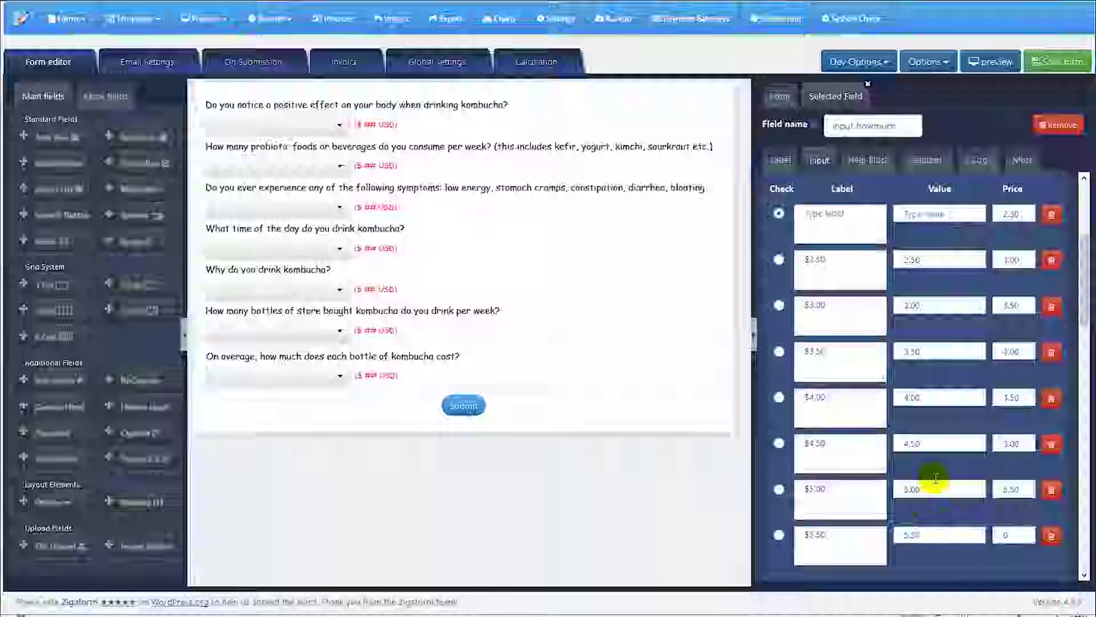
Set the price of the first, unlabelled option to 0.
scroll(952, 397, "up", 3)
scroll(955, 400, "down", 3)
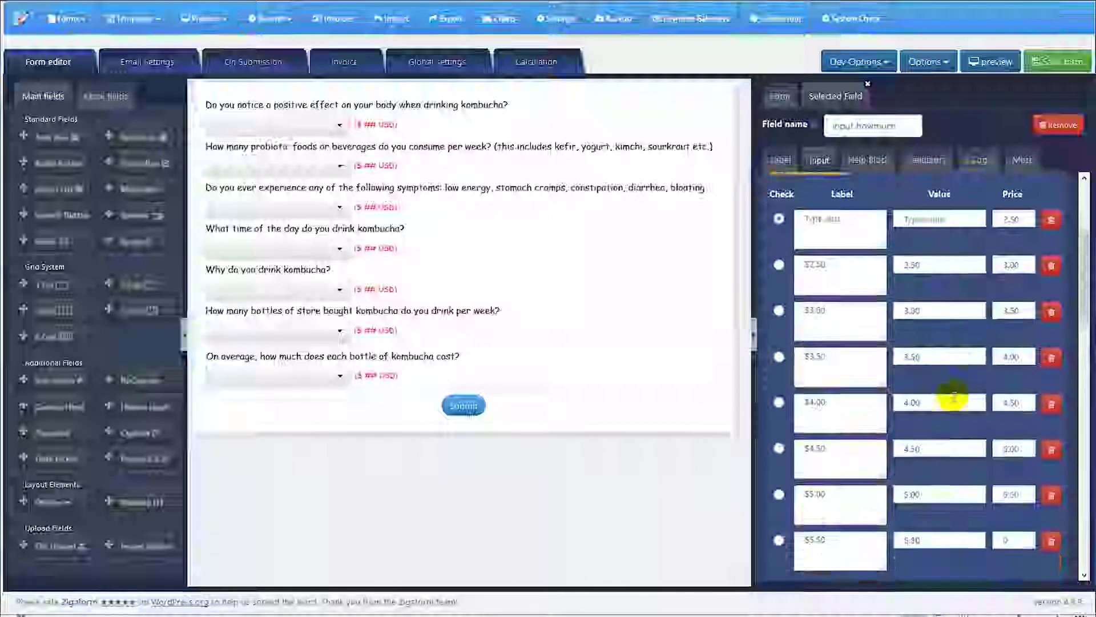
double_click(1008, 214)
type("0")
scroll(956, 234, "up", 4)
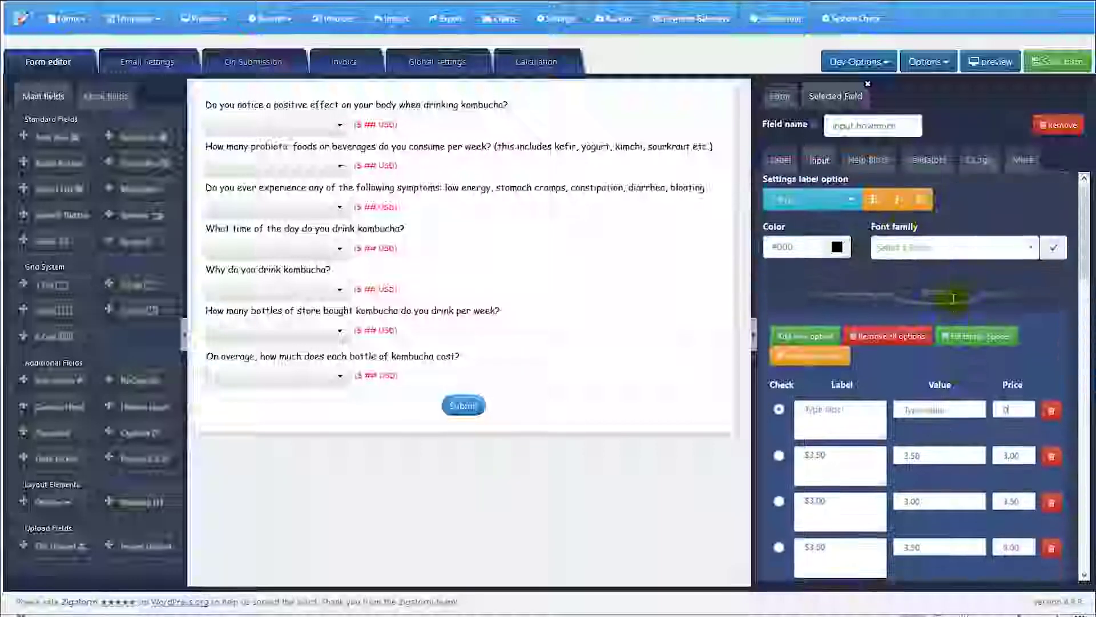
In the "On average, how much does each bottle of kombucha cost?" calculation, declare tmp_var and assign it the field value of input howmuch.
left_click(536, 62)
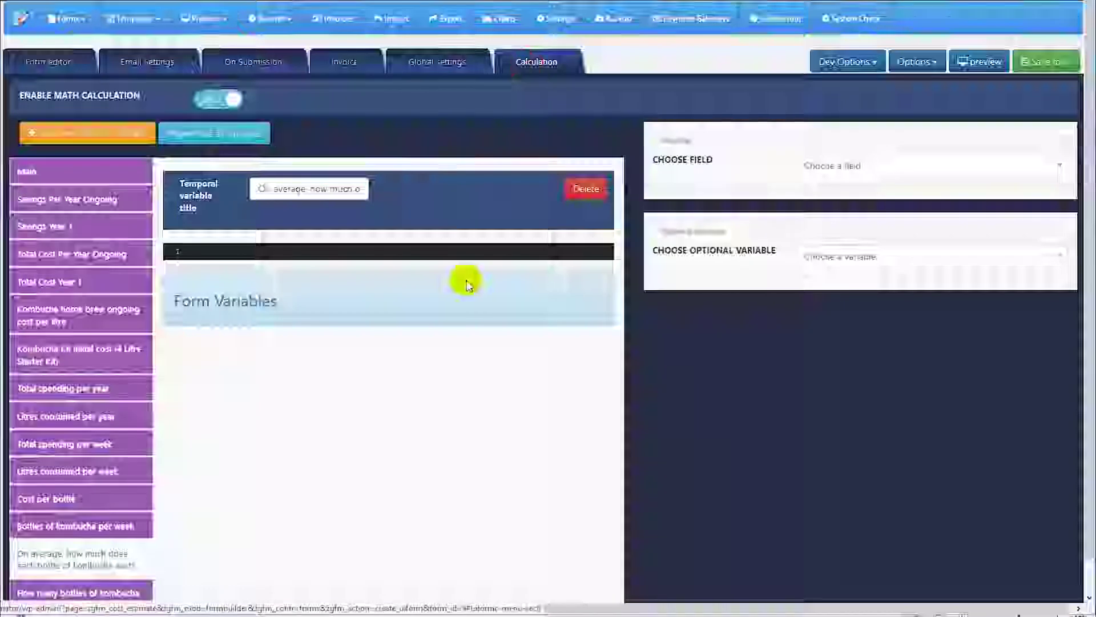
left_click(240, 254)
type("var value =")
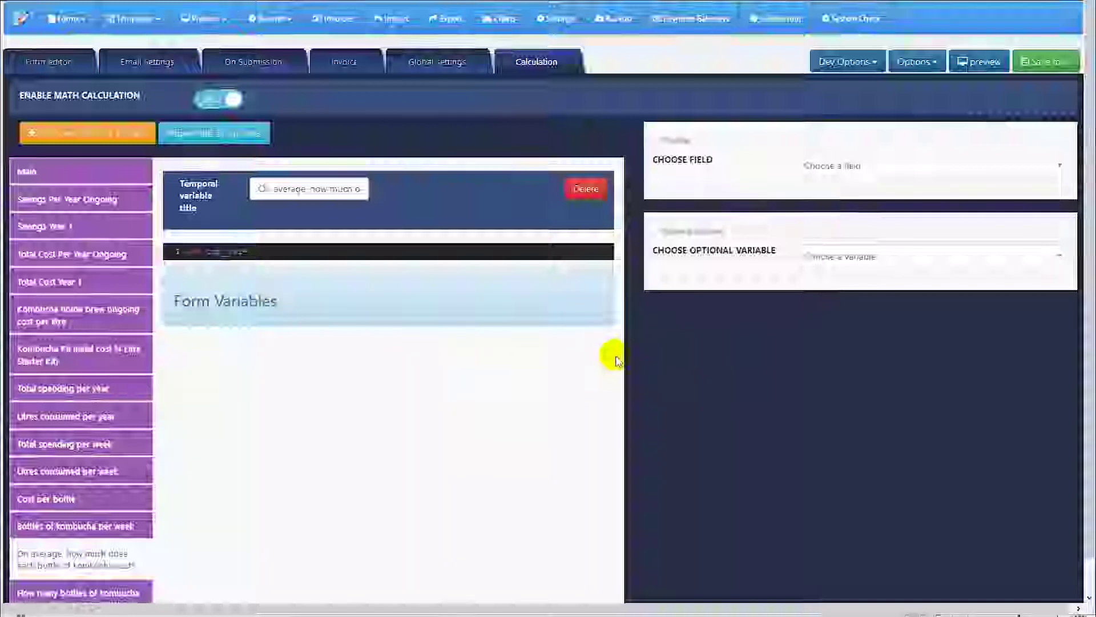
left_click(841, 167)
left_click(848, 251)
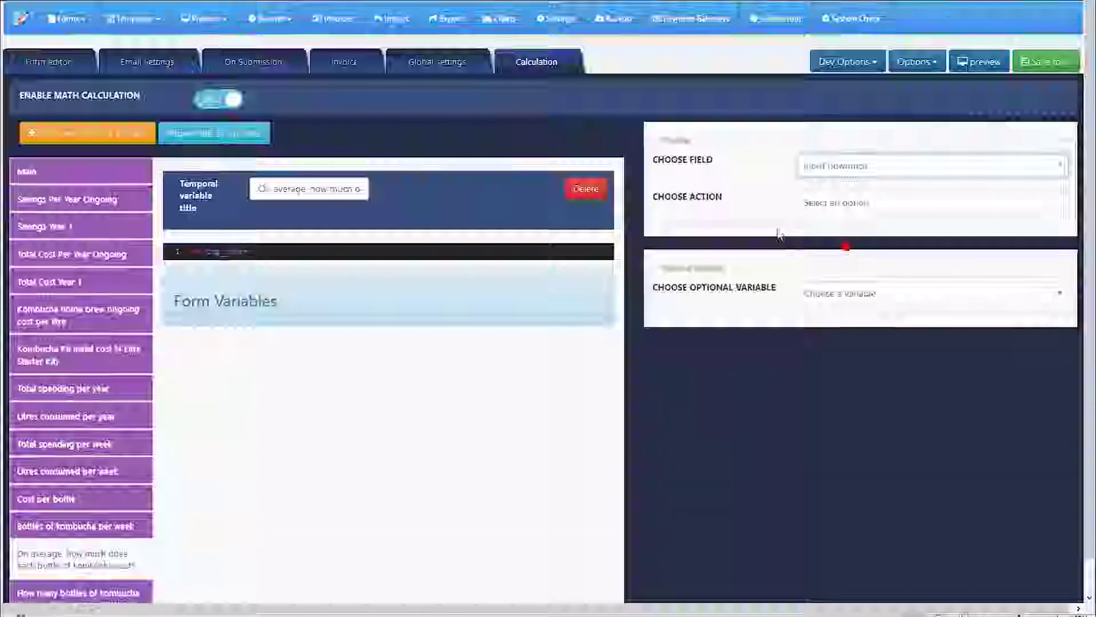
left_click(831, 202)
left_click(829, 269)
left_click(724, 279)
left_click(287, 257)
type("fld_uio6103gzen_value")
type(";")
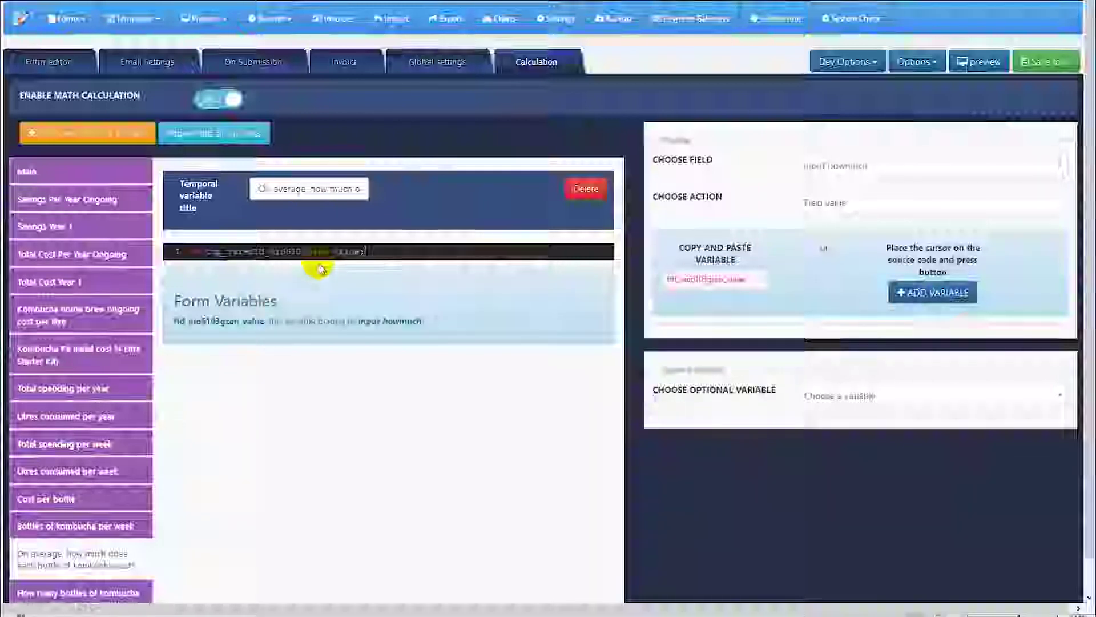
Add a blank line and the statement "return tmp_var;" to the bottle cost calculation code.
key("Return")
key("Return")
type("ceturn tmp_var")
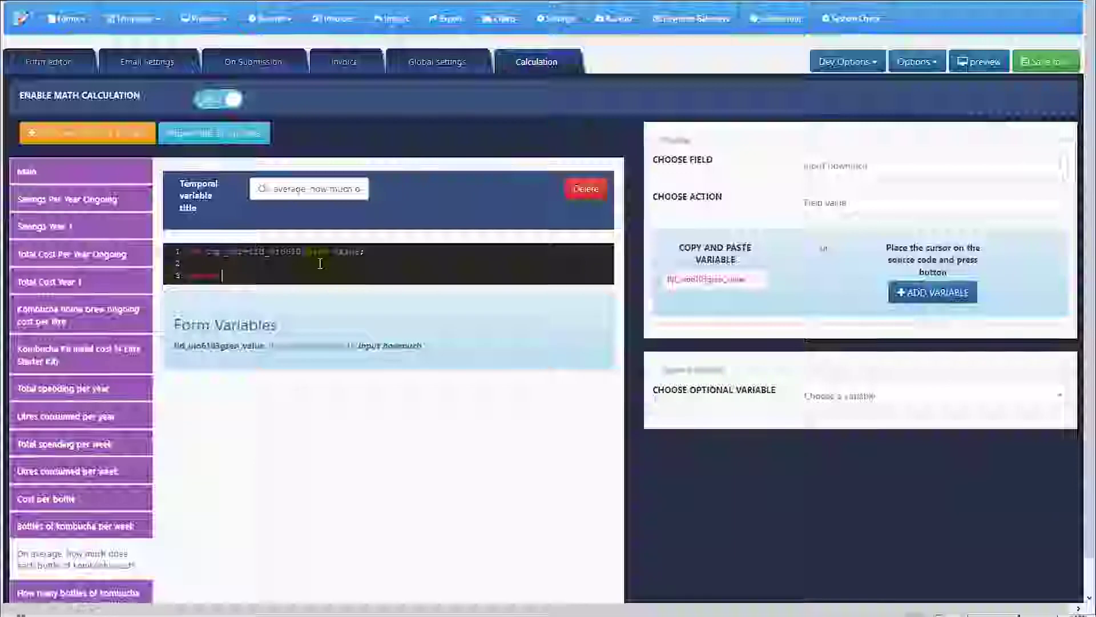
type(";")
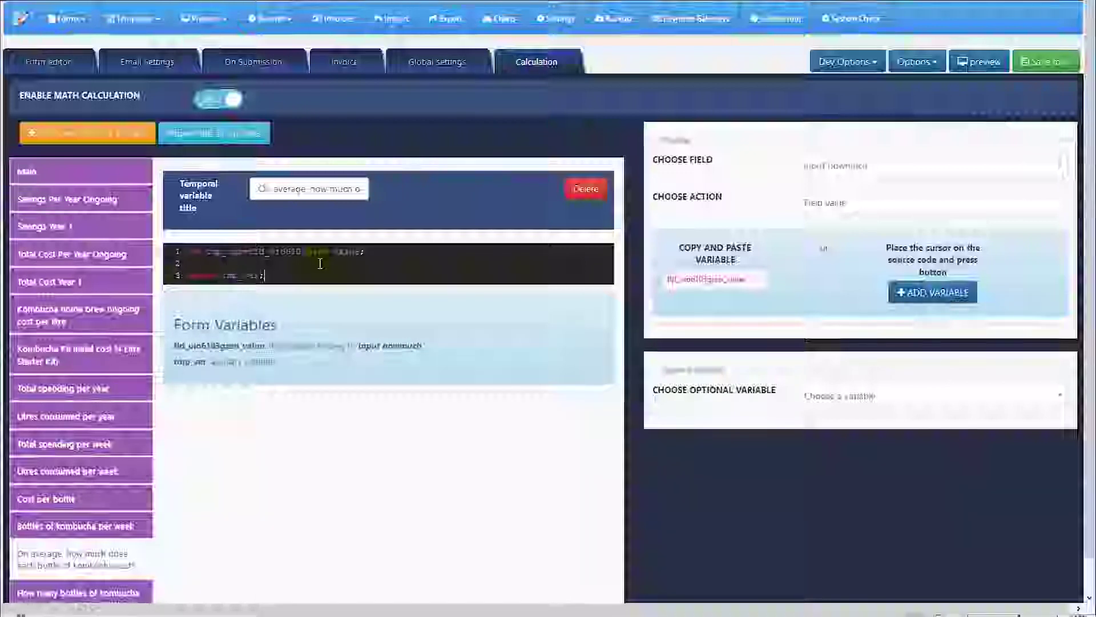
Open the "Bottles of kombucha per week" variable, check its formula in the Excel calculator, and return to the form builder.
scroll(245, 254, "down", 1)
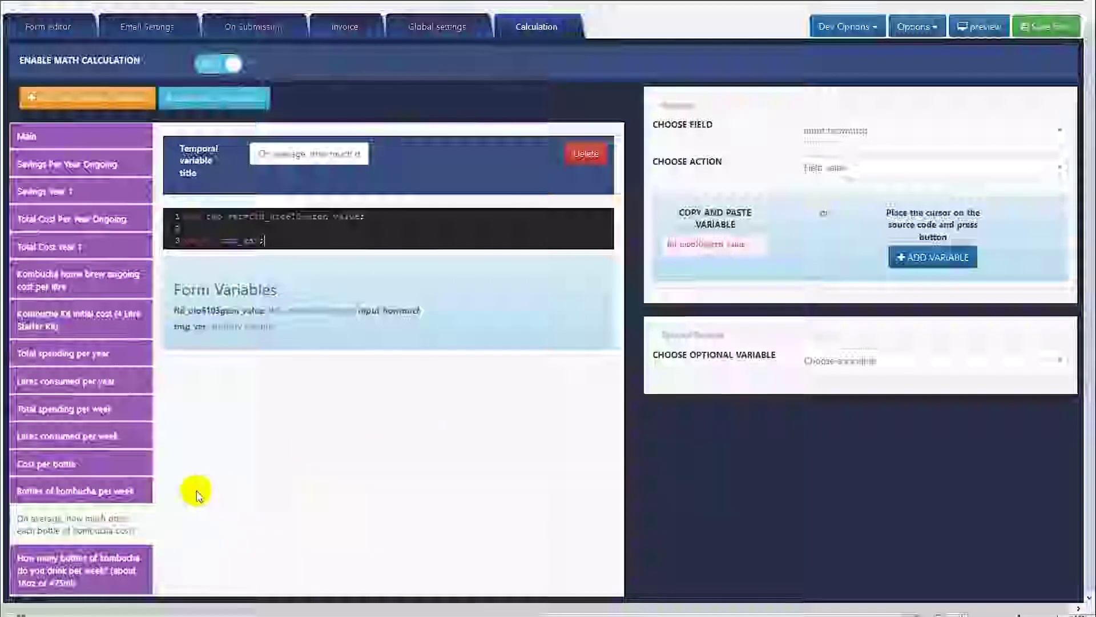
left_click(114, 496)
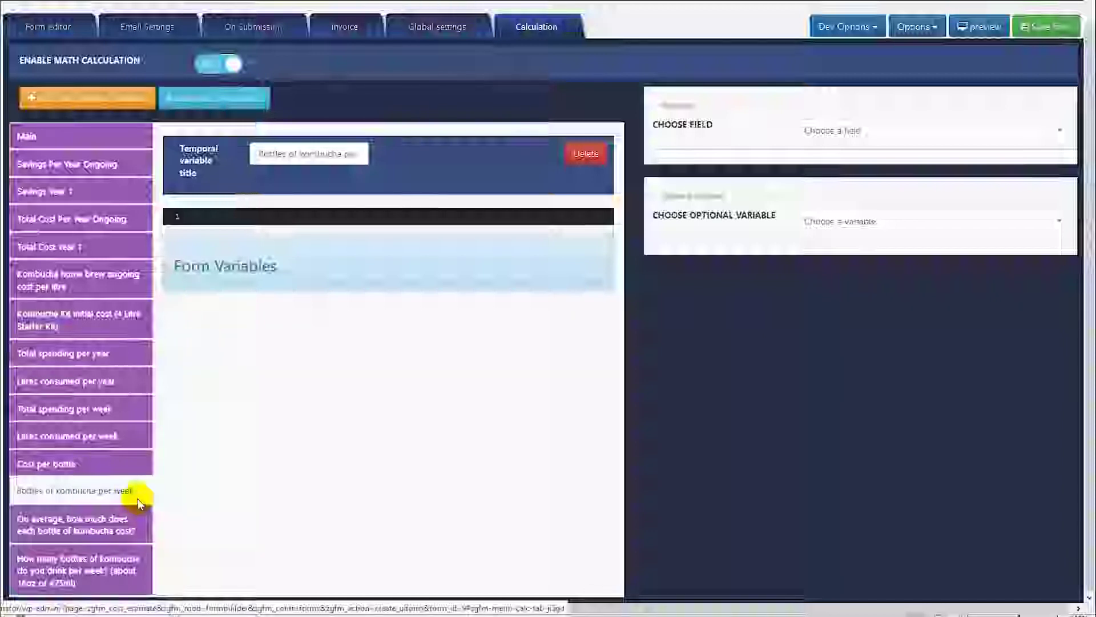
left_click(881, 611)
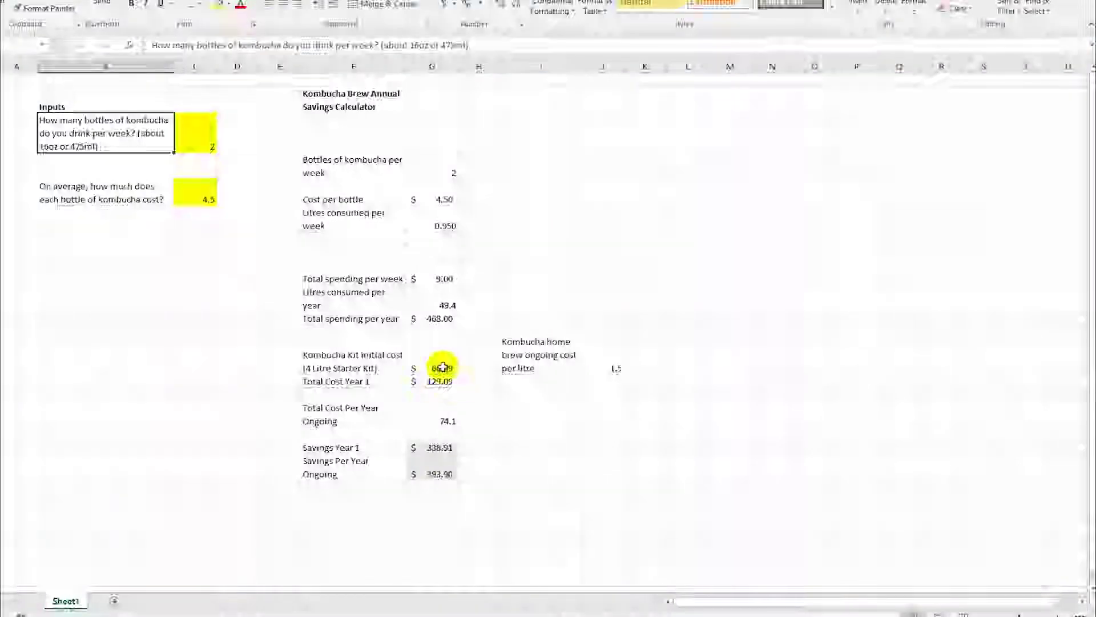
left_click(430, 173)
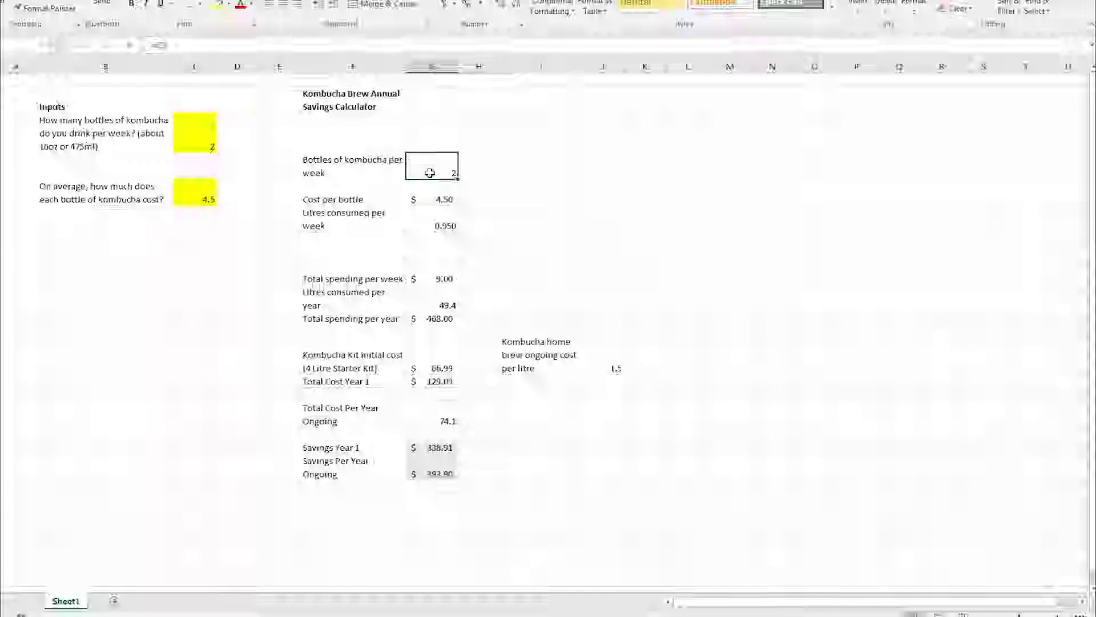
left_click(194, 47)
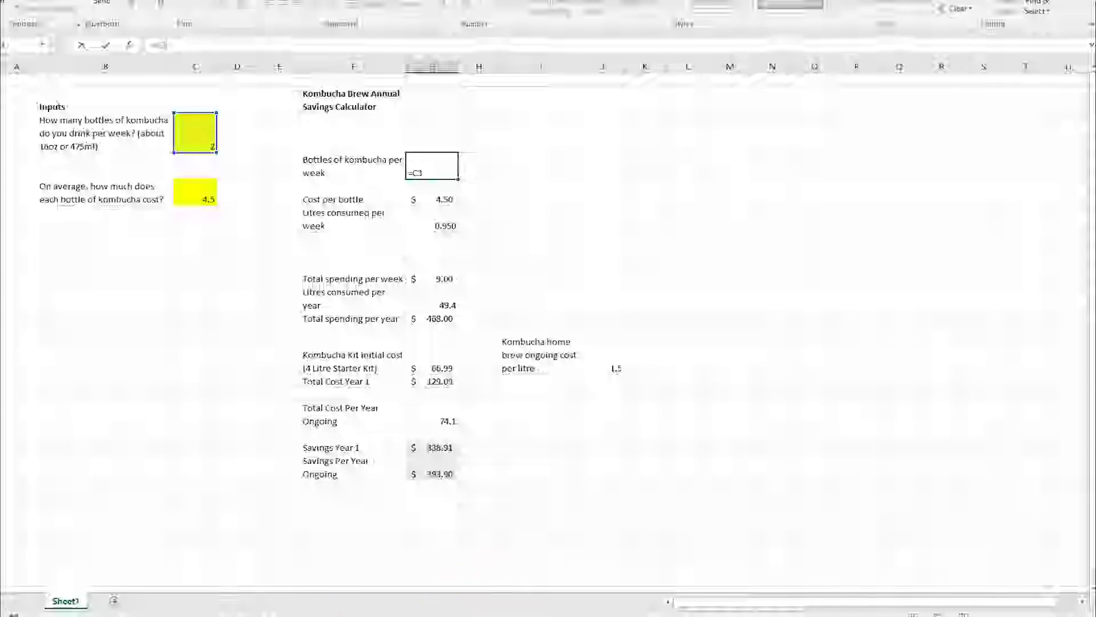
mouse_move(541, 615)
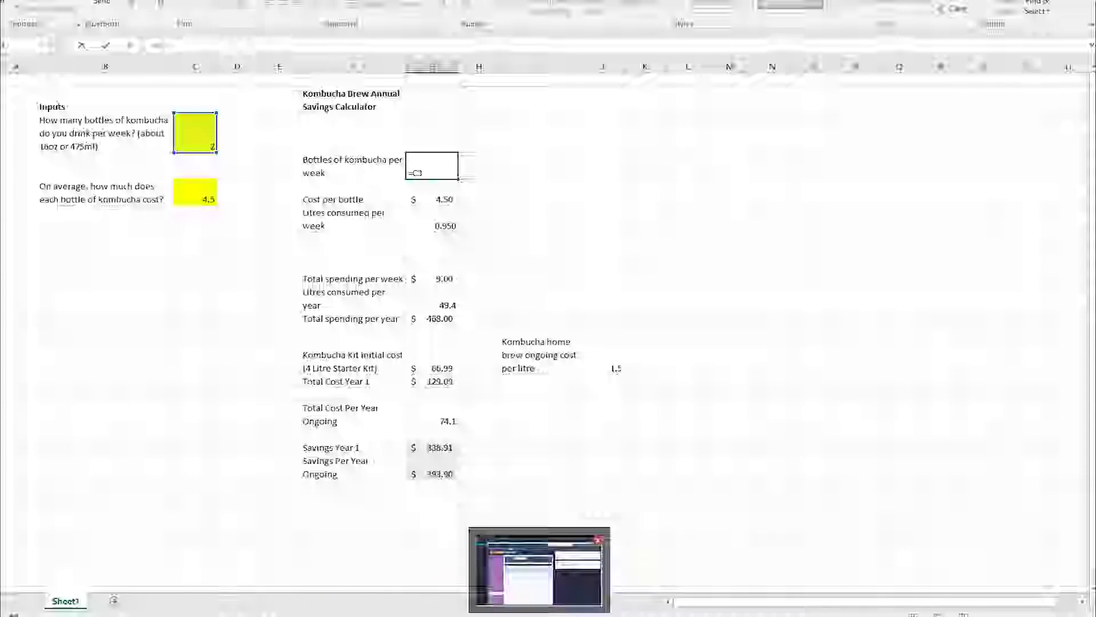
left_click(494, 588)
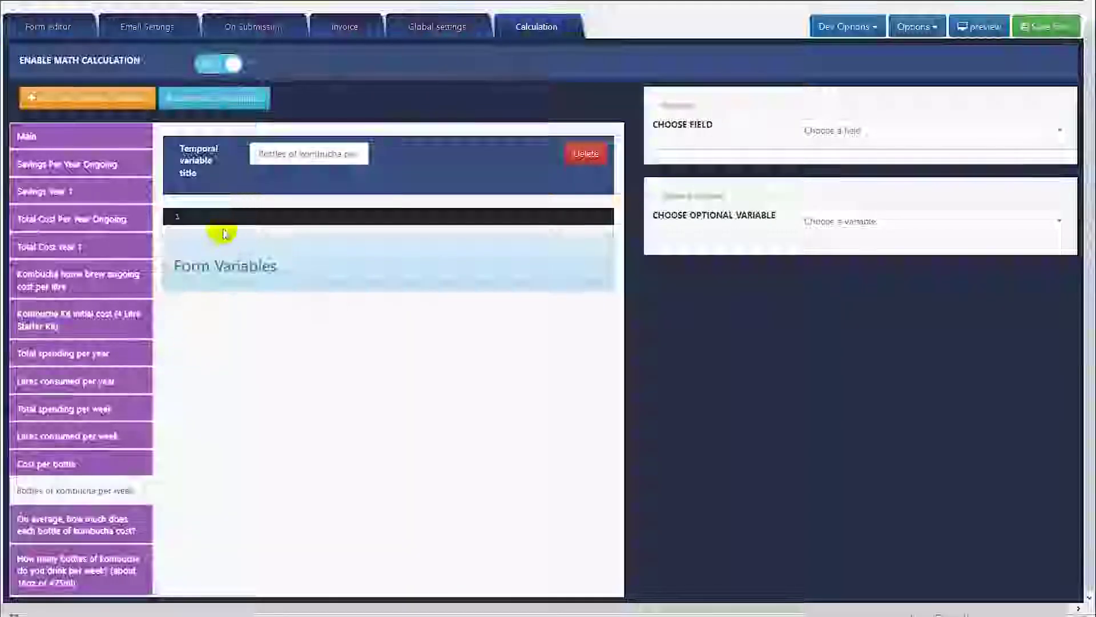
Make the "Bottles of kombucha per week" calculation return the variable of the "How many bottles of kombucha do you drink per week?" calculation.
left_click(249, 220)
type("return")
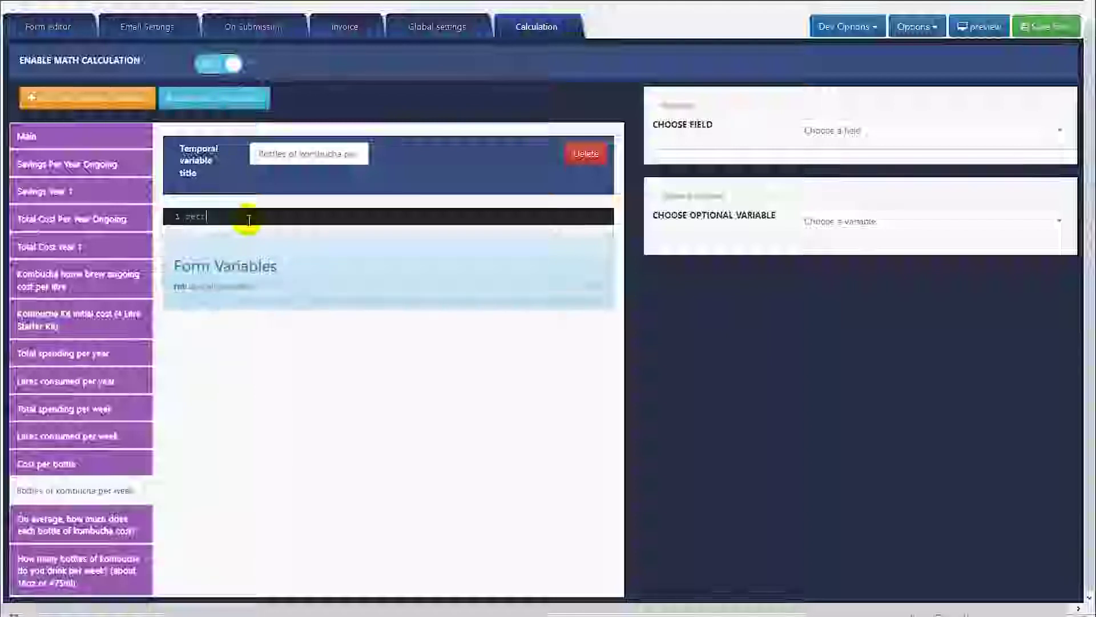
left_click(829, 226)
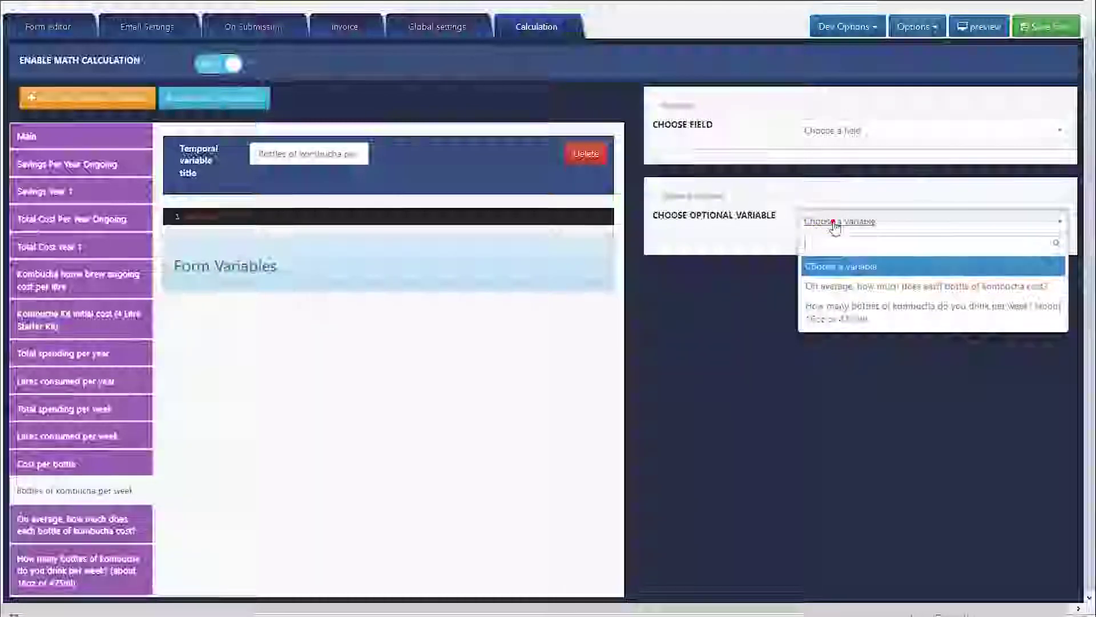
left_click(858, 311)
double_click(721, 288)
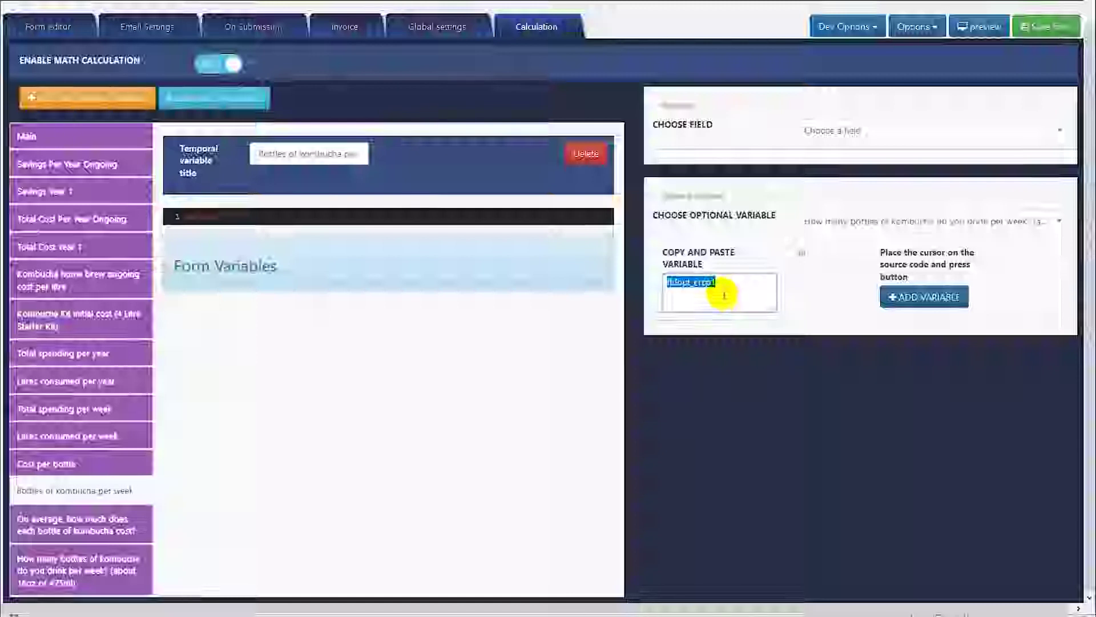
left_click(270, 215)
type("{fldopt_erg1}")
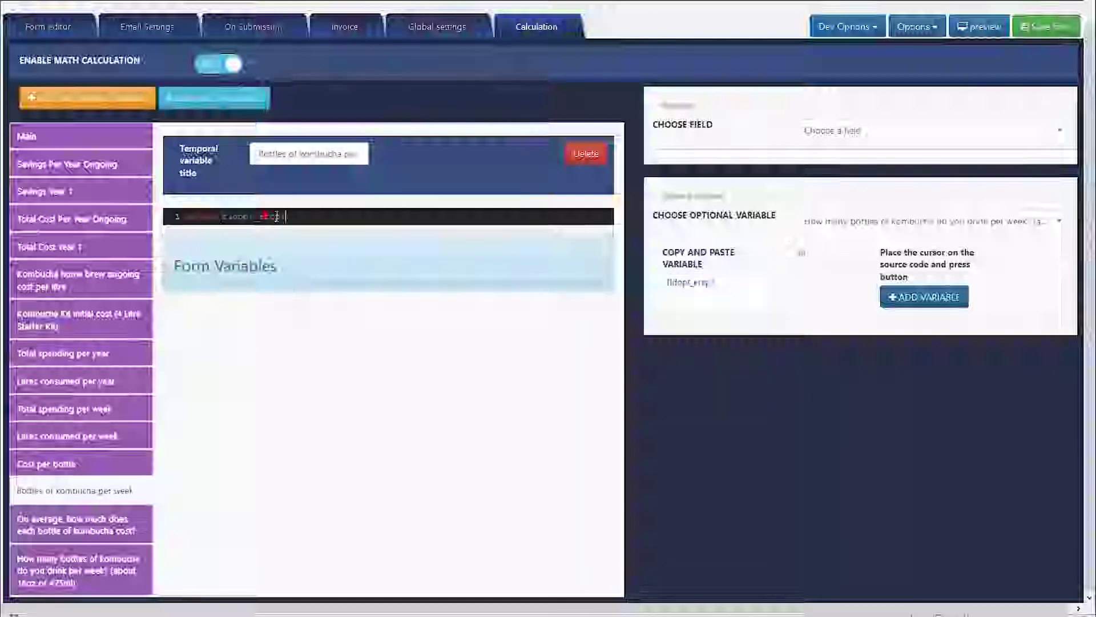
type(";")
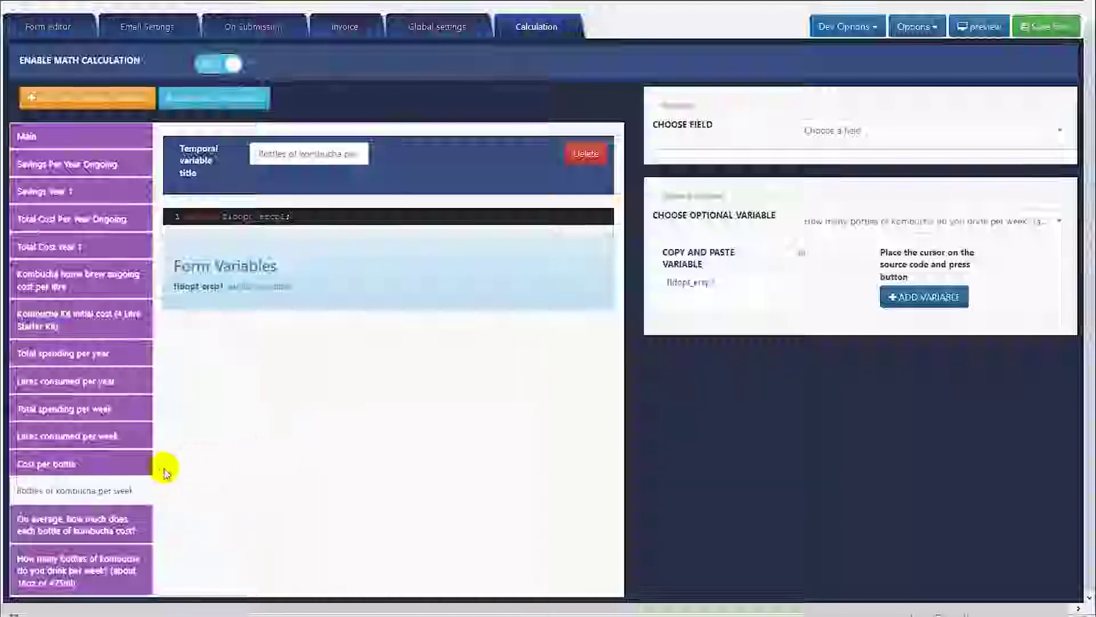
Open the "Cost per bottle" variable, check its formula in the Excel calculator, and return to the form builder.
left_click(118, 461)
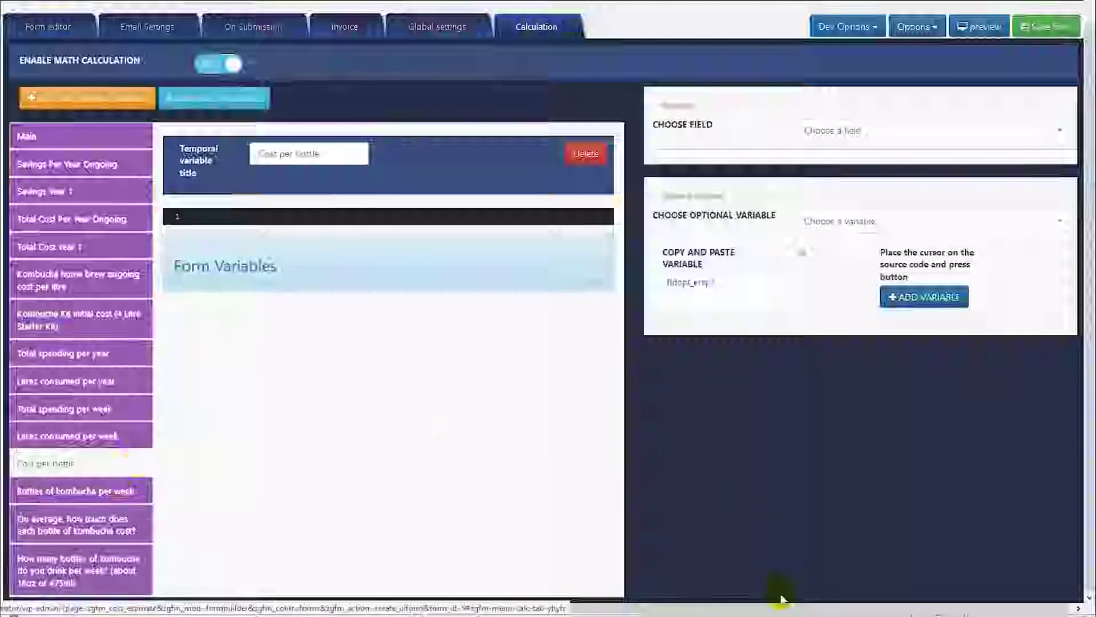
left_click(780, 615)
left_click(431, 200)
type("=C10")
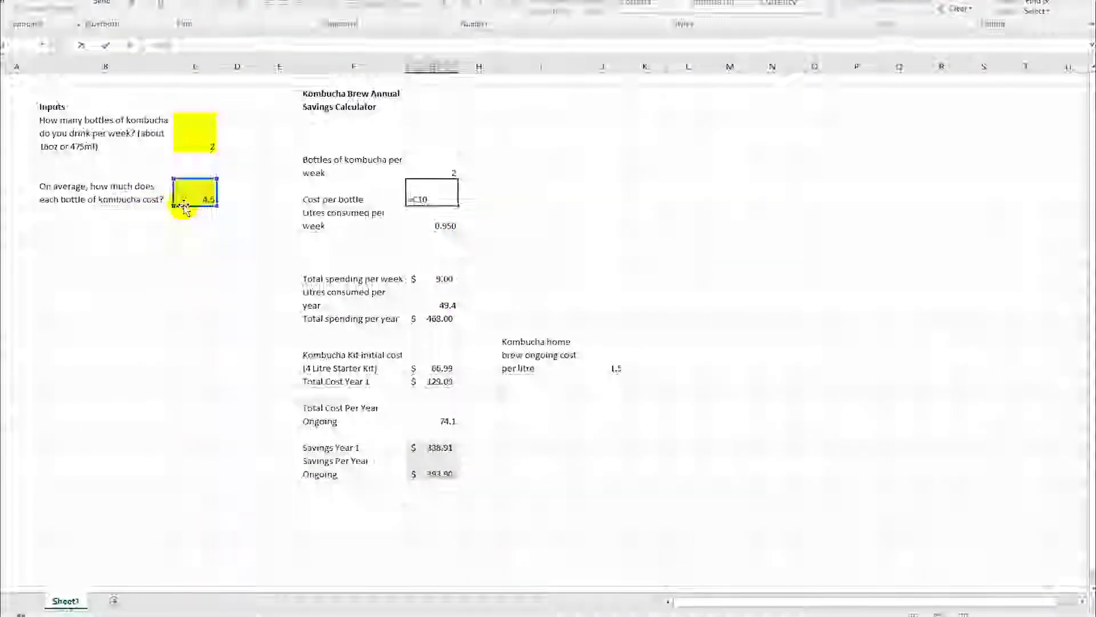
left_click(235, 615)
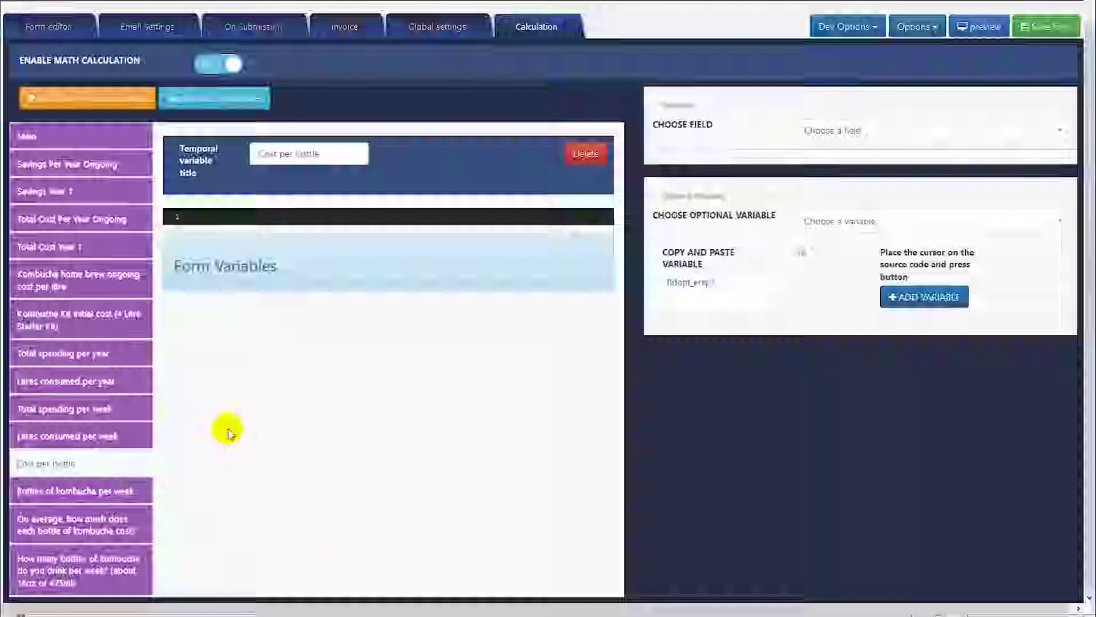
Make the "Cost per bottle" calculation return the variable of the "On average, how much does each bottle of kombucha cost?" calculation.
left_click(209, 218)
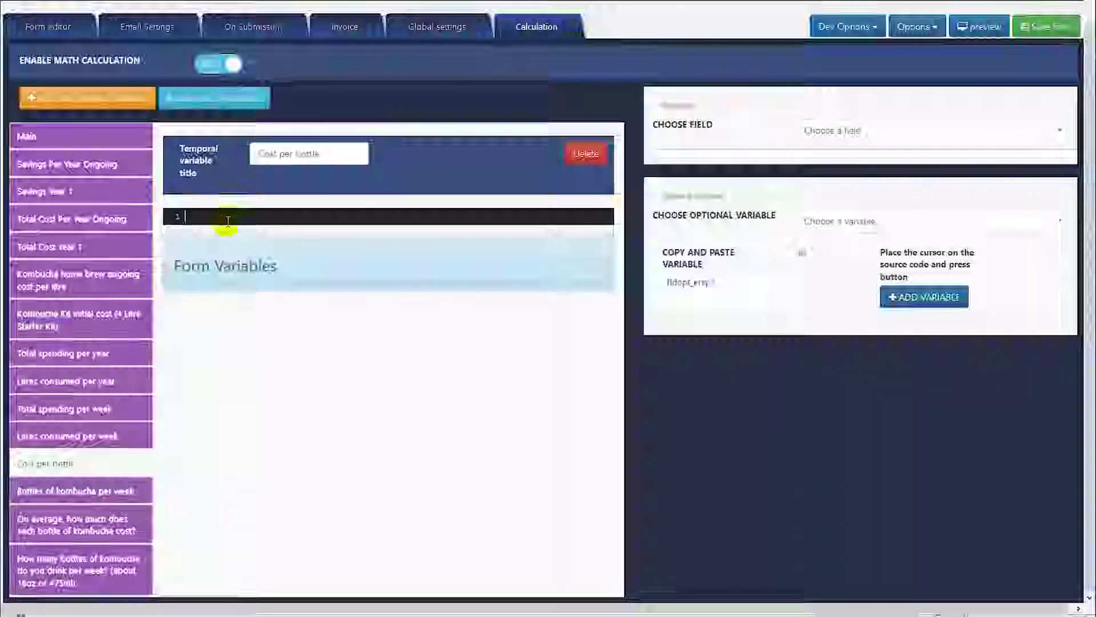
type("return")
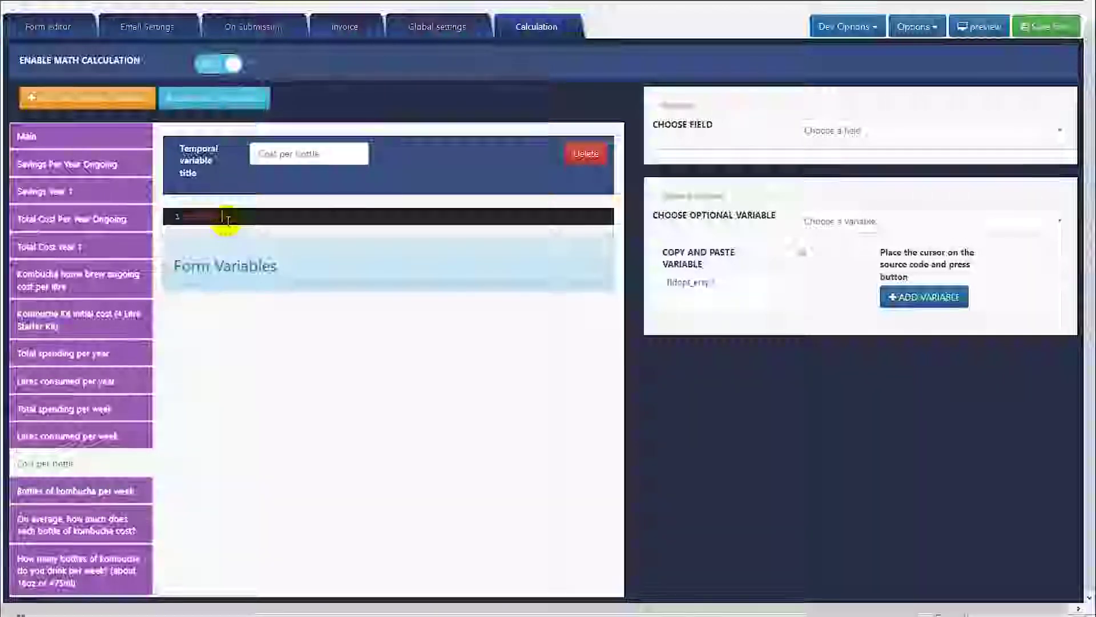
left_click(825, 216)
left_click(852, 306)
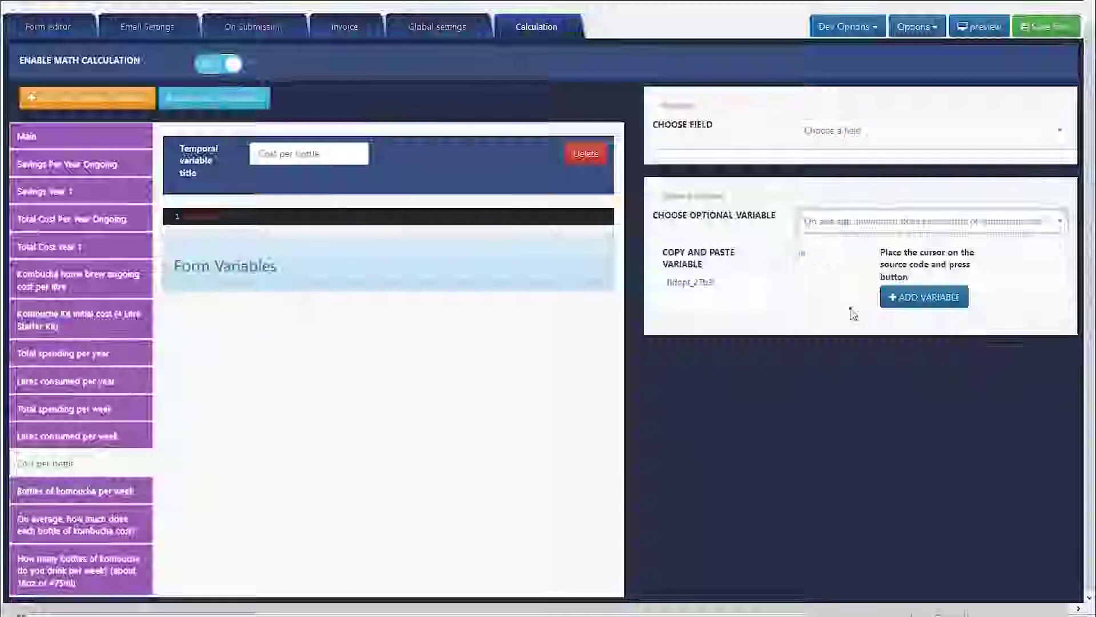
double_click(750, 279)
key("ctrl+c")
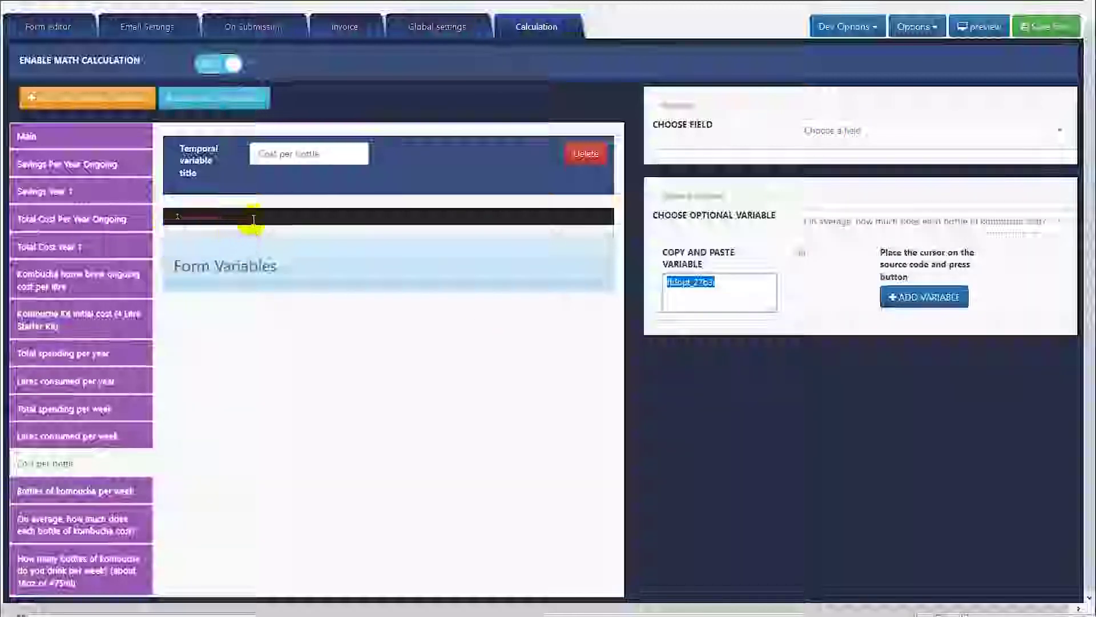
left_click(294, 217)
key("ctrl+v")
type(";")
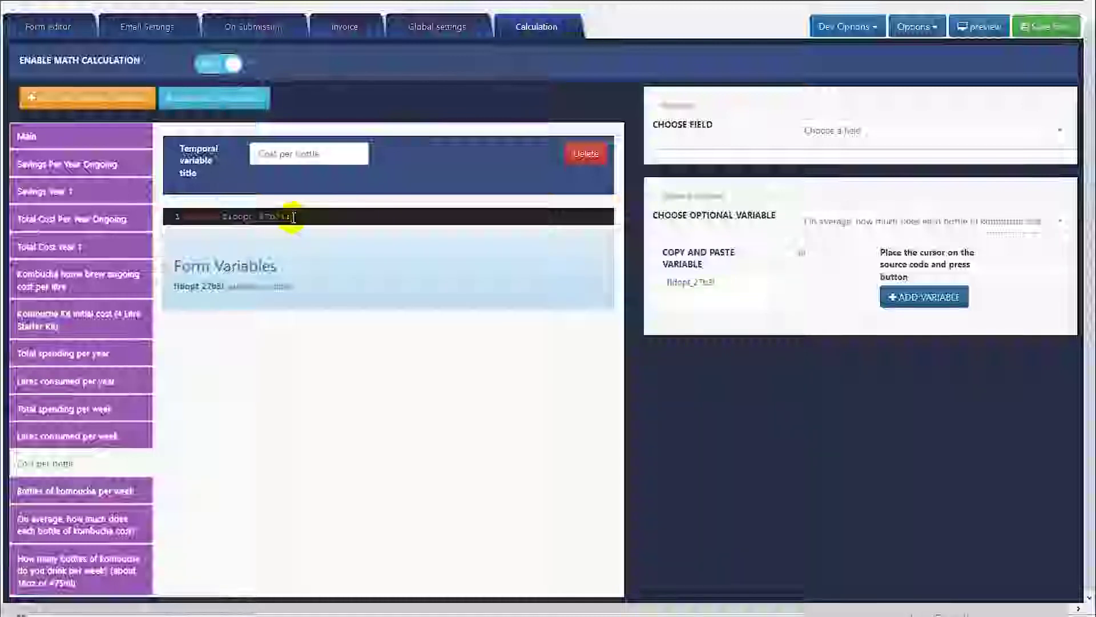
Open the "Litres consumed per week" variable and copy its formula G9*0.475 from the Excel calculator.
left_click(109, 437)
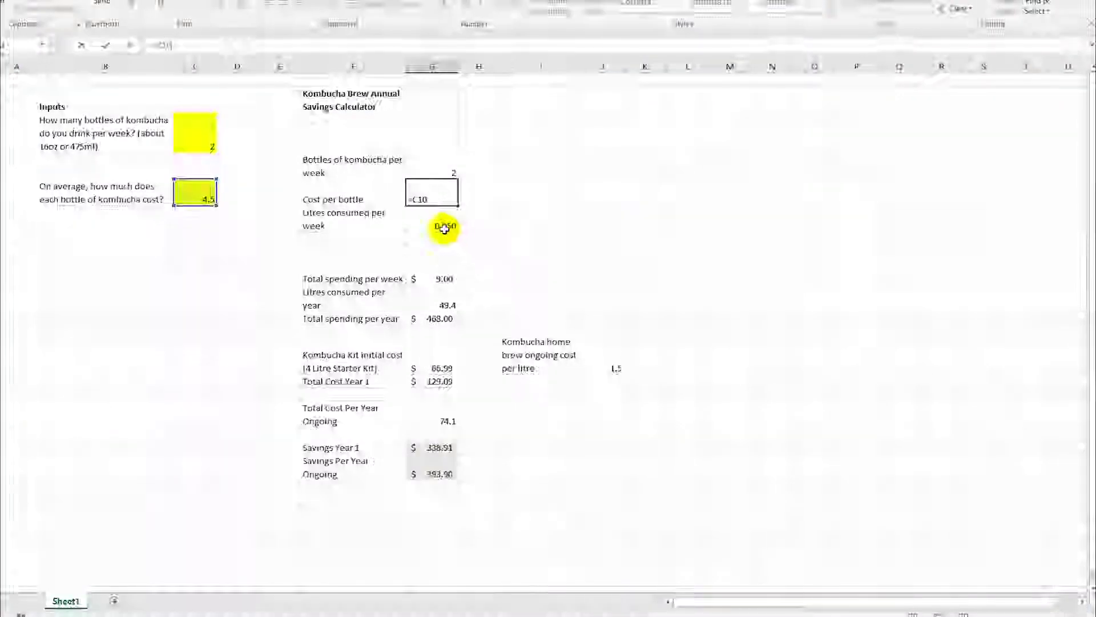
left_click(443, 227)
left_click(221, 46)
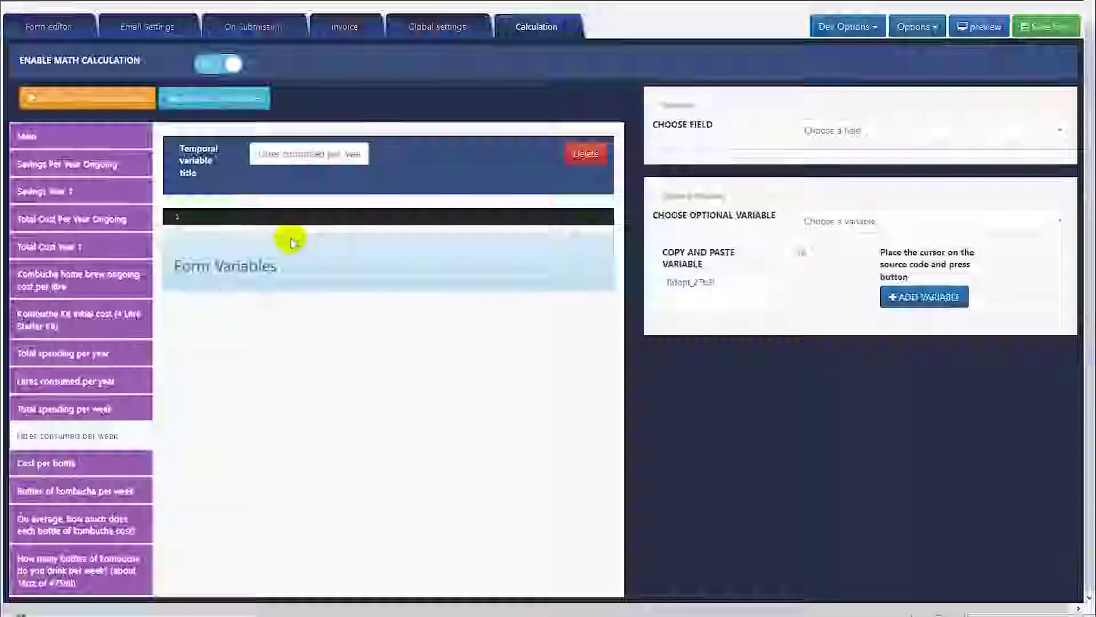
In the "Litres consumed per week" code, declare the variable total and assign it the Excel formula G9*0.475.
left_click(264, 220)
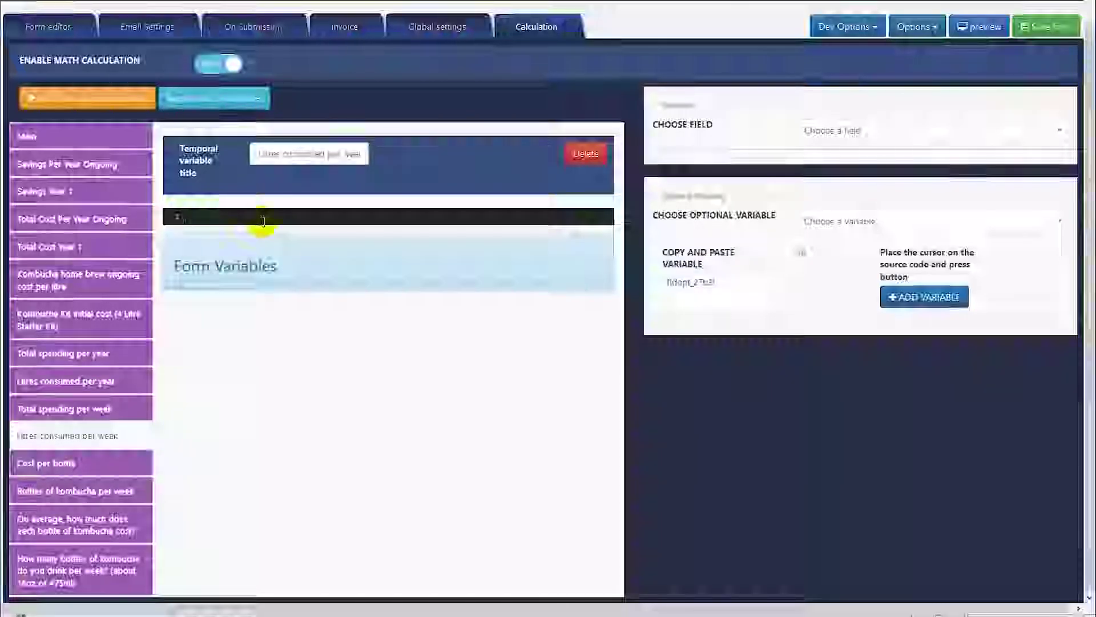
type("var ")
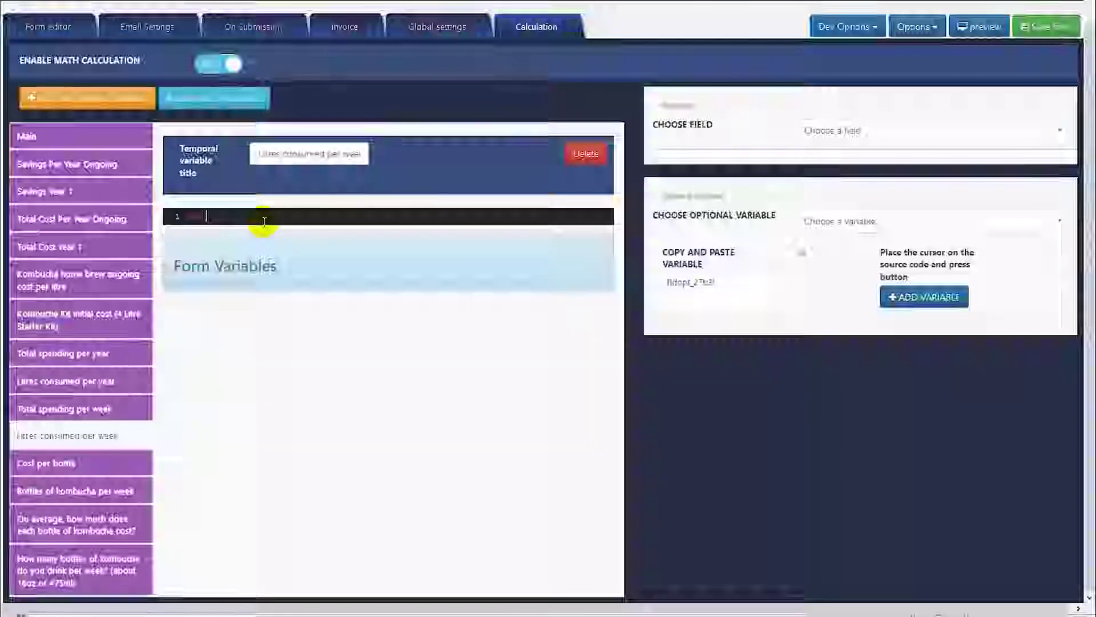
type("total=")
key("Return")
key("Return")
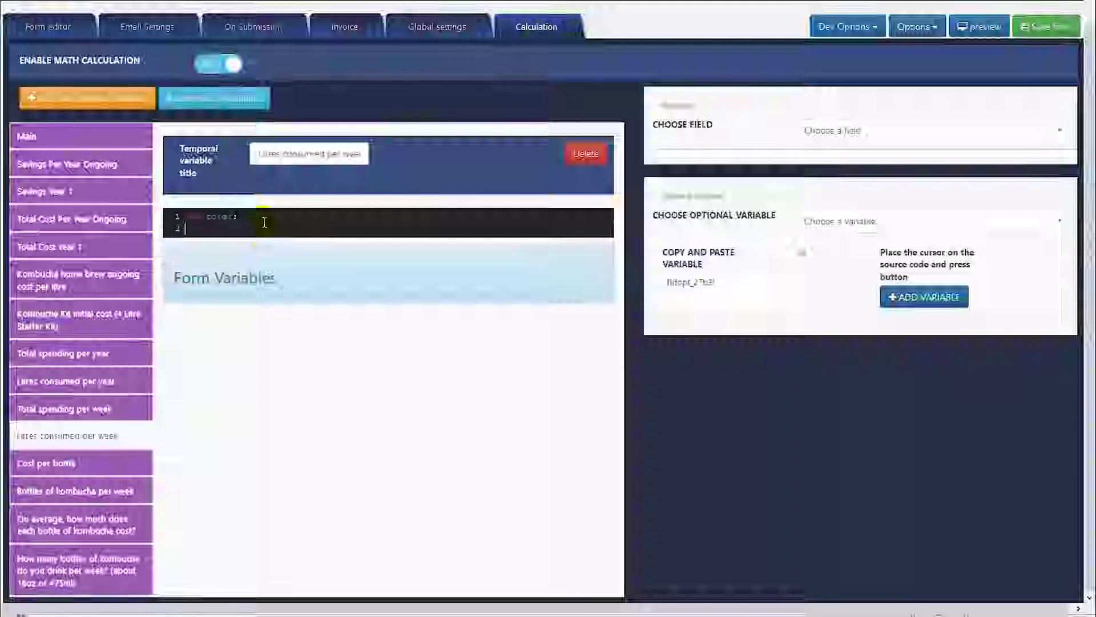
type("var l ")
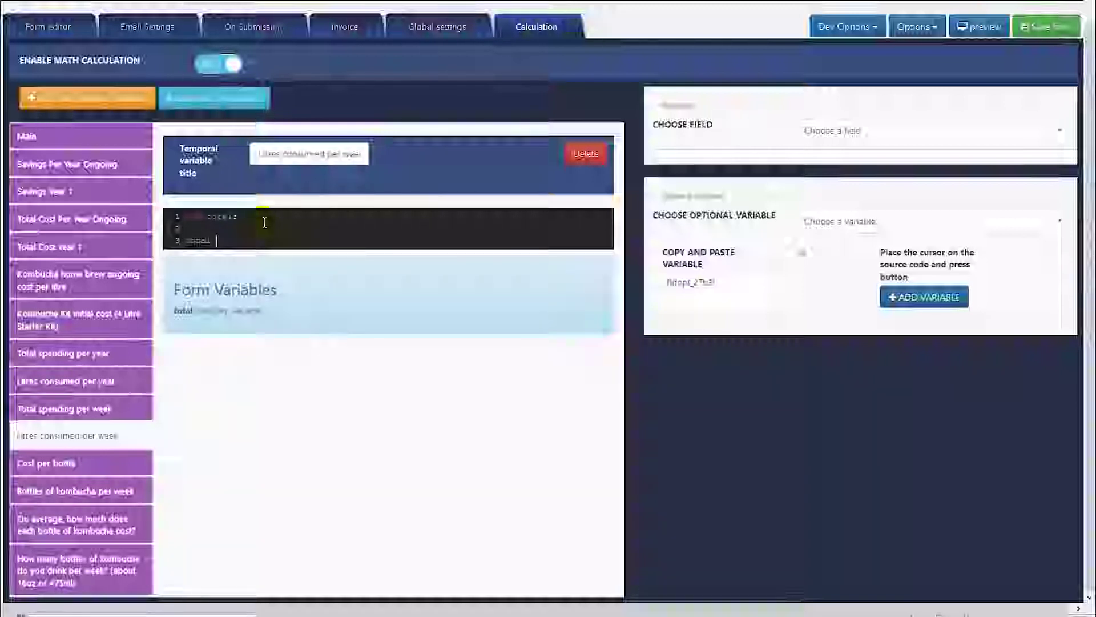
type("= parseFlo;")
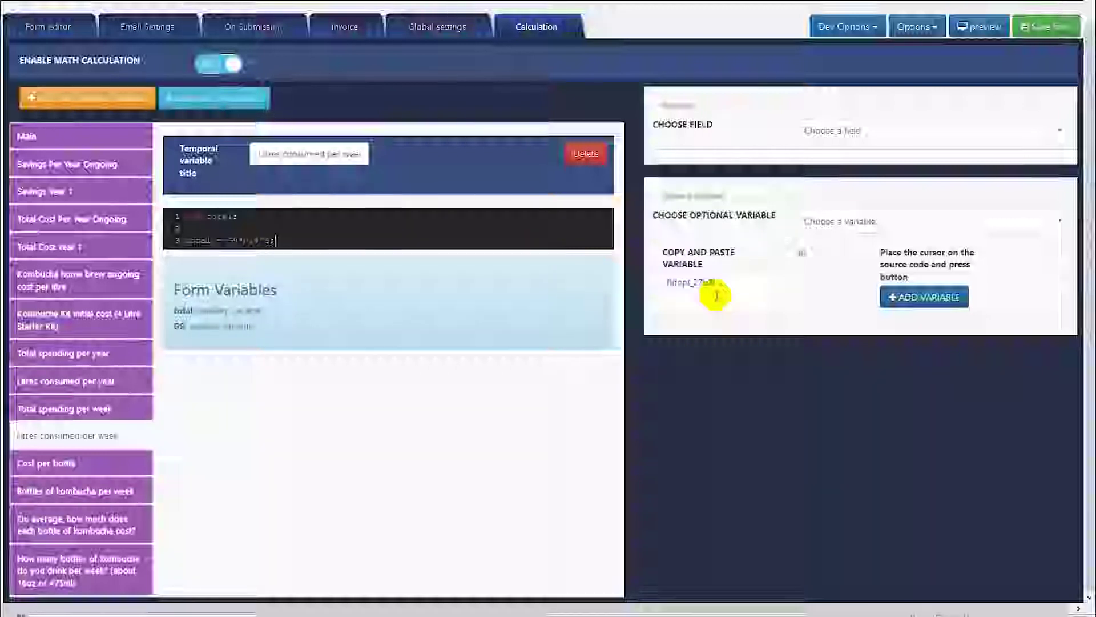
Replace the G9 reference in the total formula with the variable of "Bottles of kombucha per week".
left_click(862, 224)
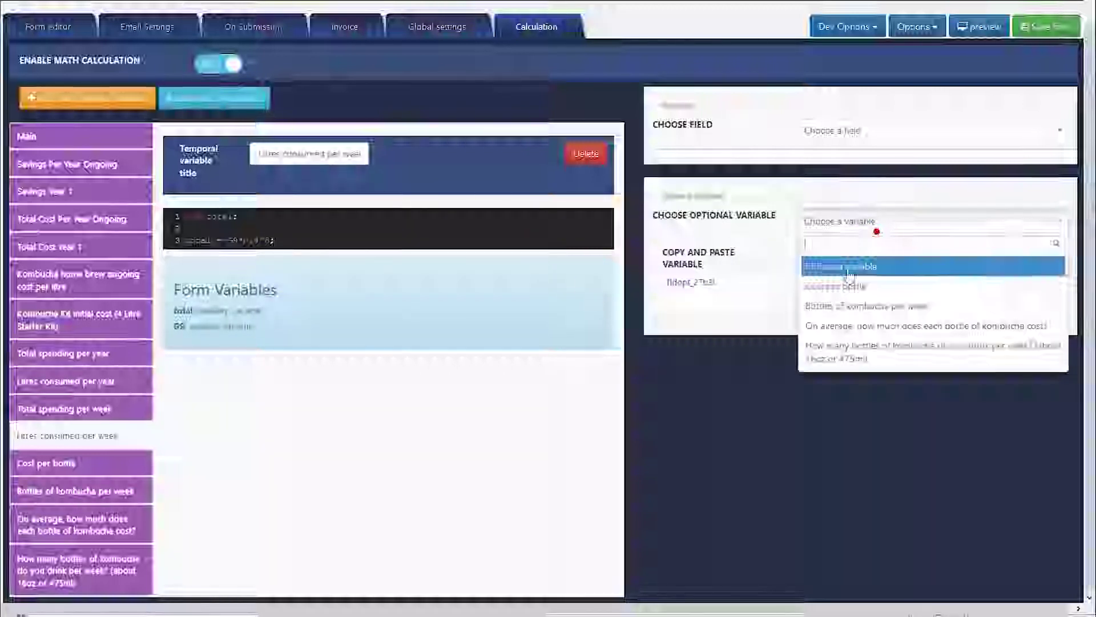
left_click(859, 308)
left_click(733, 289)
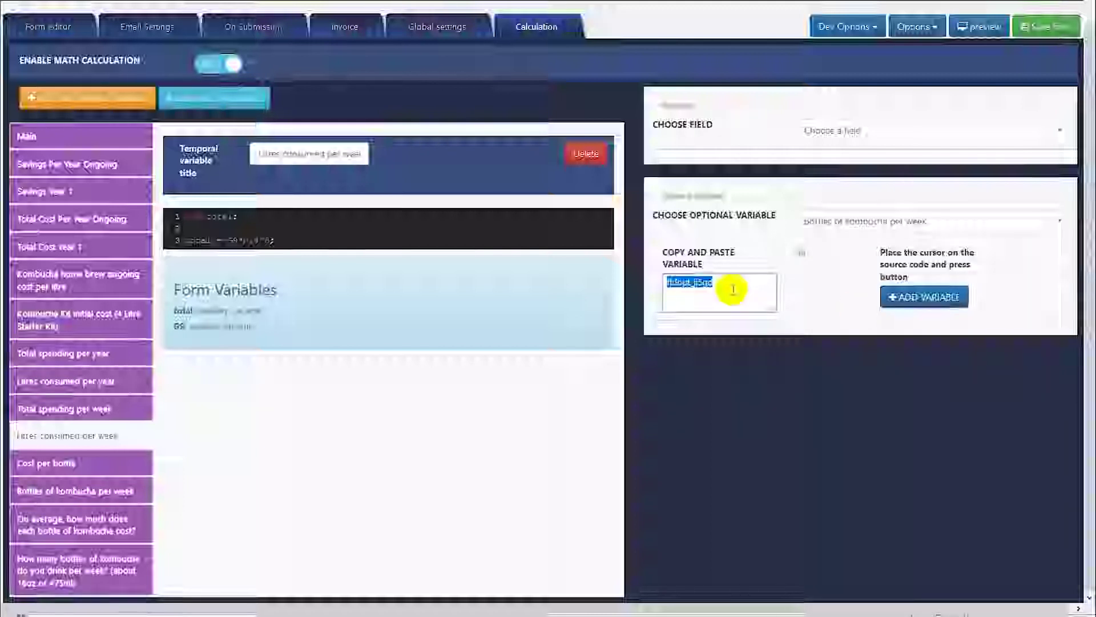
left_click(239, 241)
key("ctrl+v")
Add a blank line and the statement "return total;" to the end of the "Litres consumed per week" code.
left_click(360, 243)
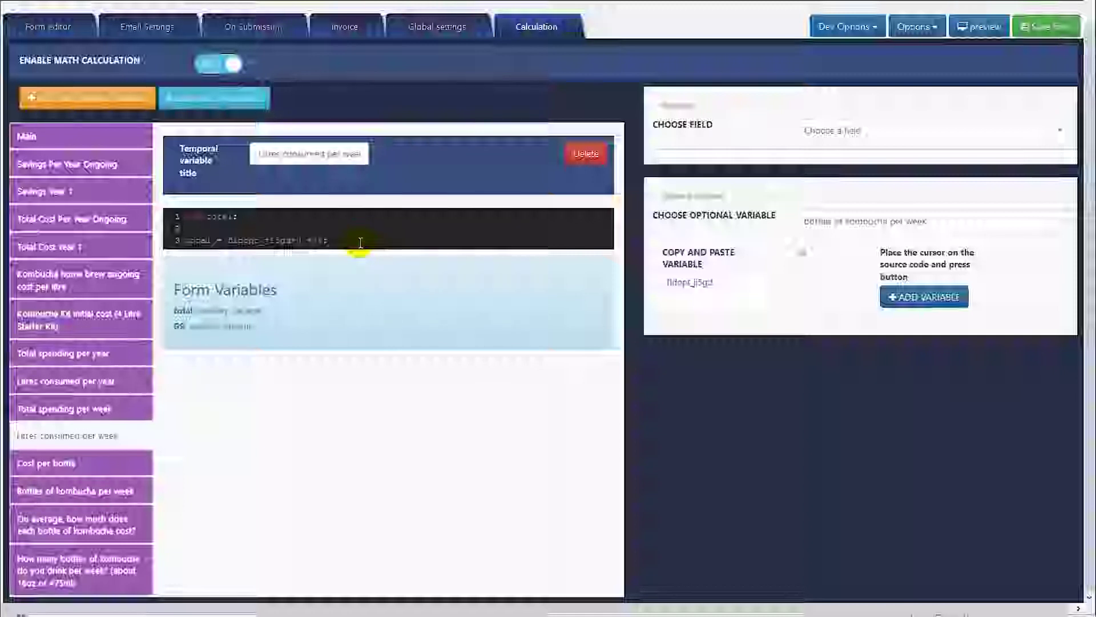
key("Return")
key("Return")
type("return total;")
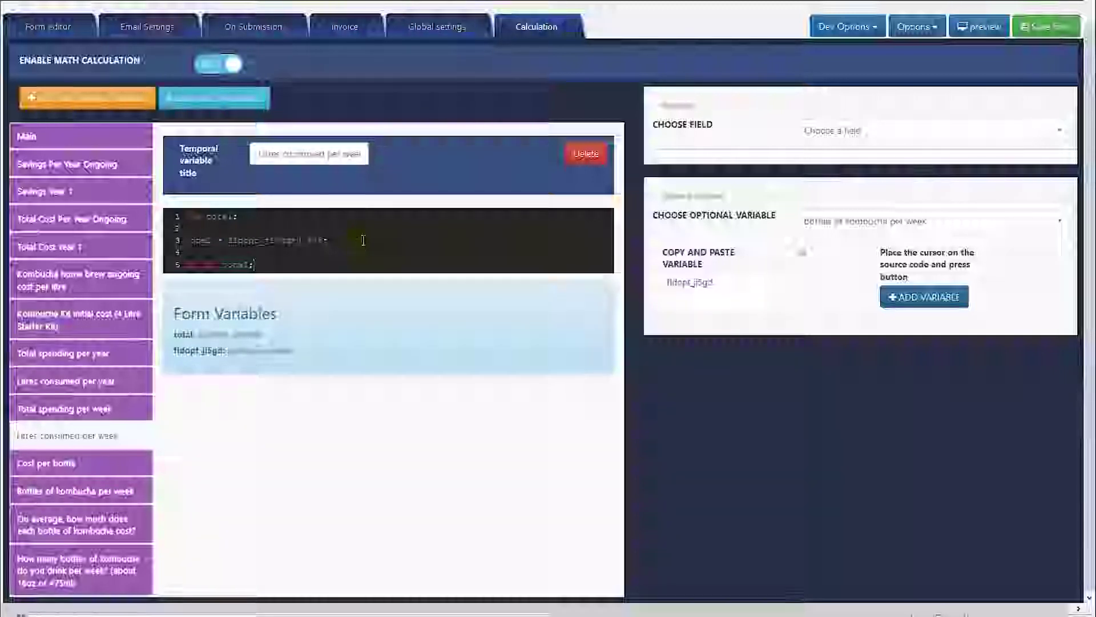
Open the "Total spending per week" variable, examine which cells its formula uses in the Excel calculator, and return to the form builder.
left_click(105, 408)
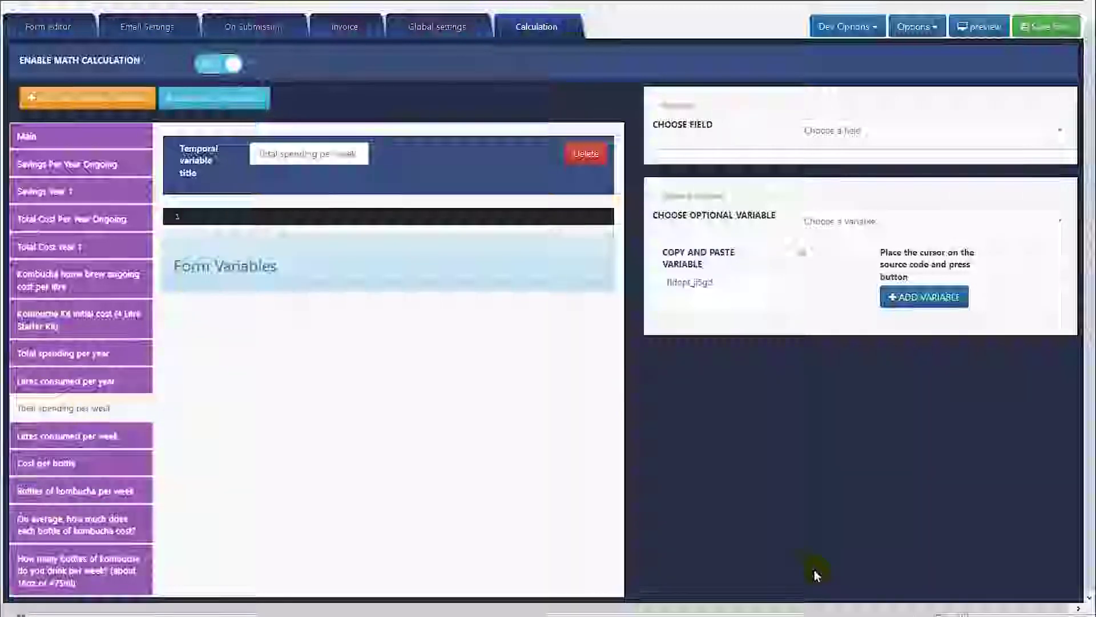
left_click(668, 615)
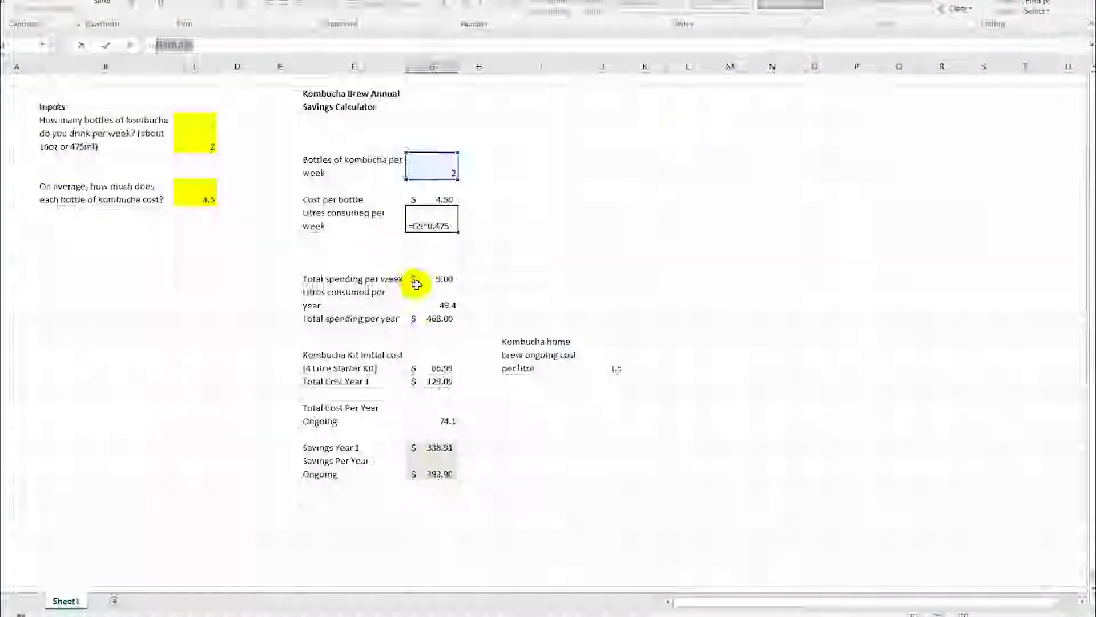
left_click(430, 280)
key("Escape")
left_click(433, 278)
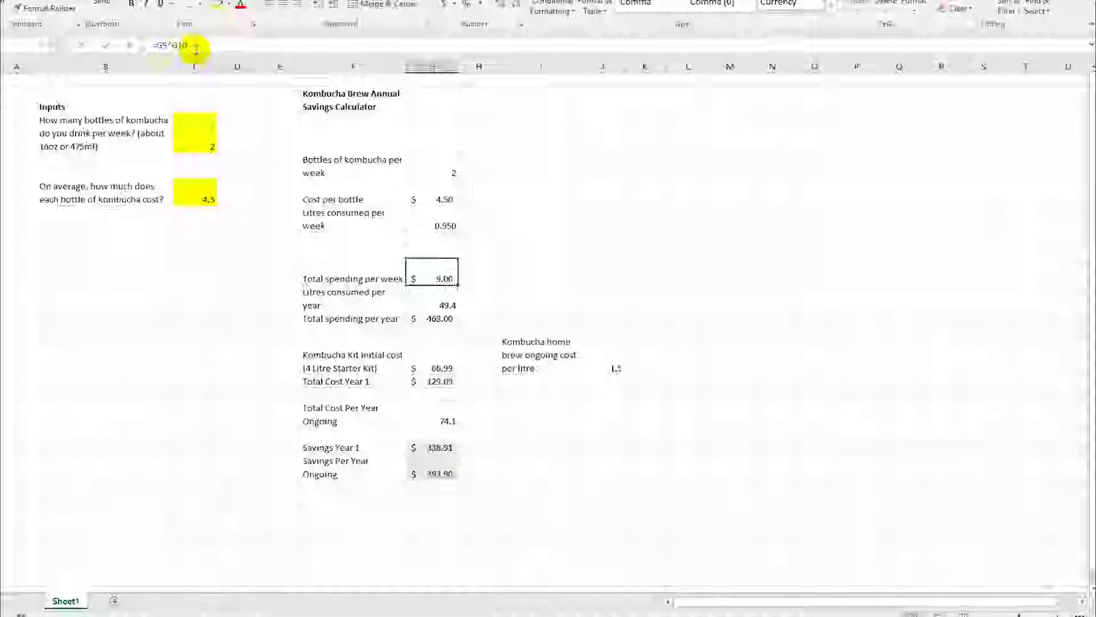
left_click(195, 44)
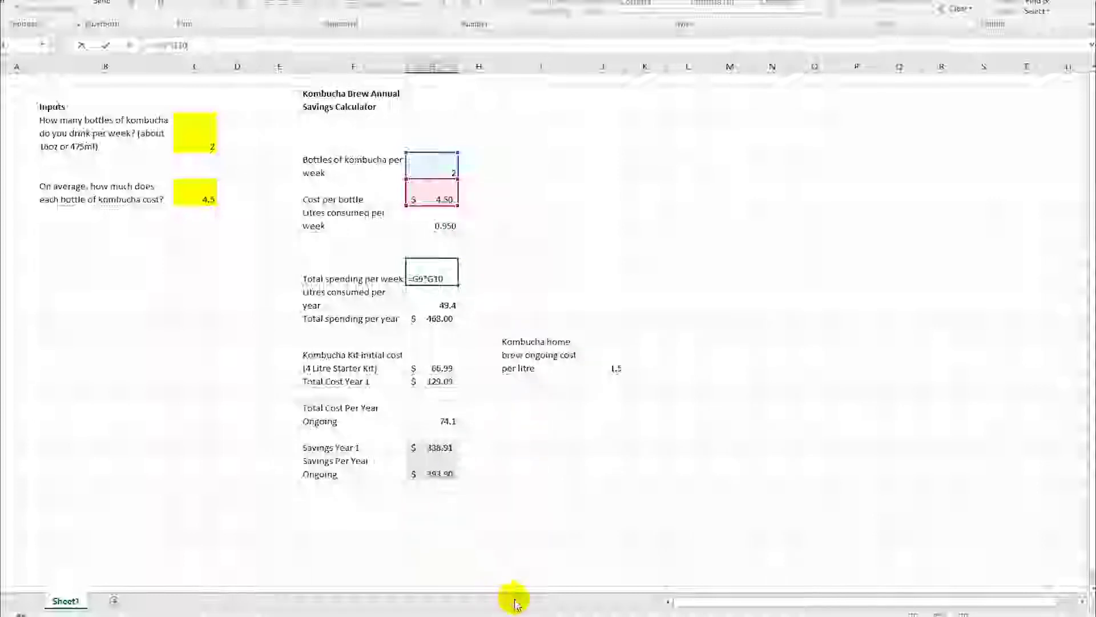
mouse_move(539, 615)
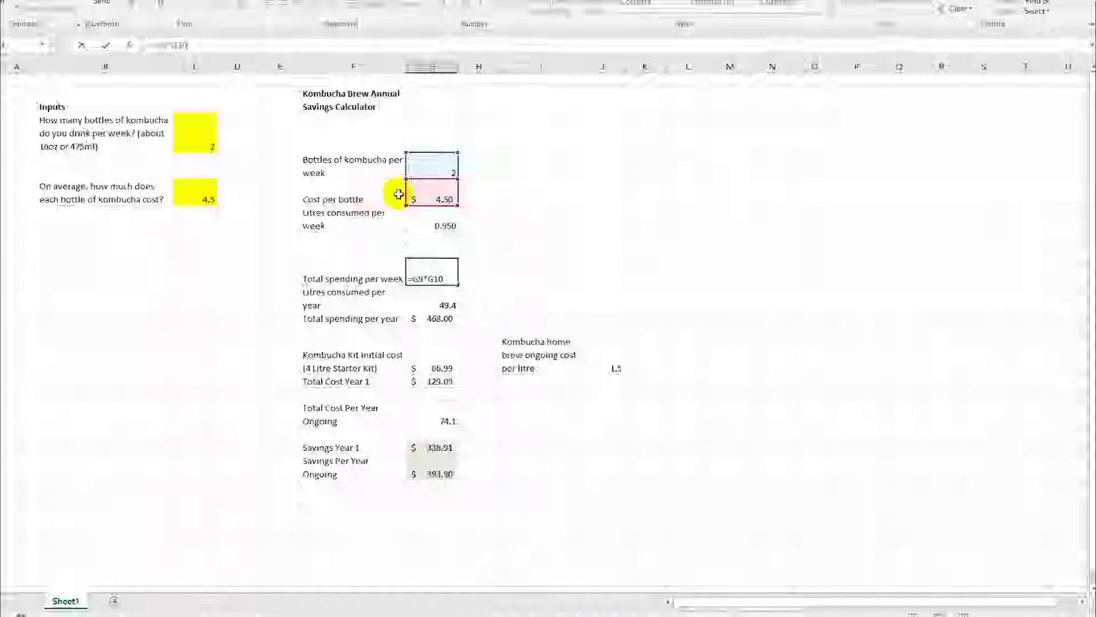
left_click(540, 615)
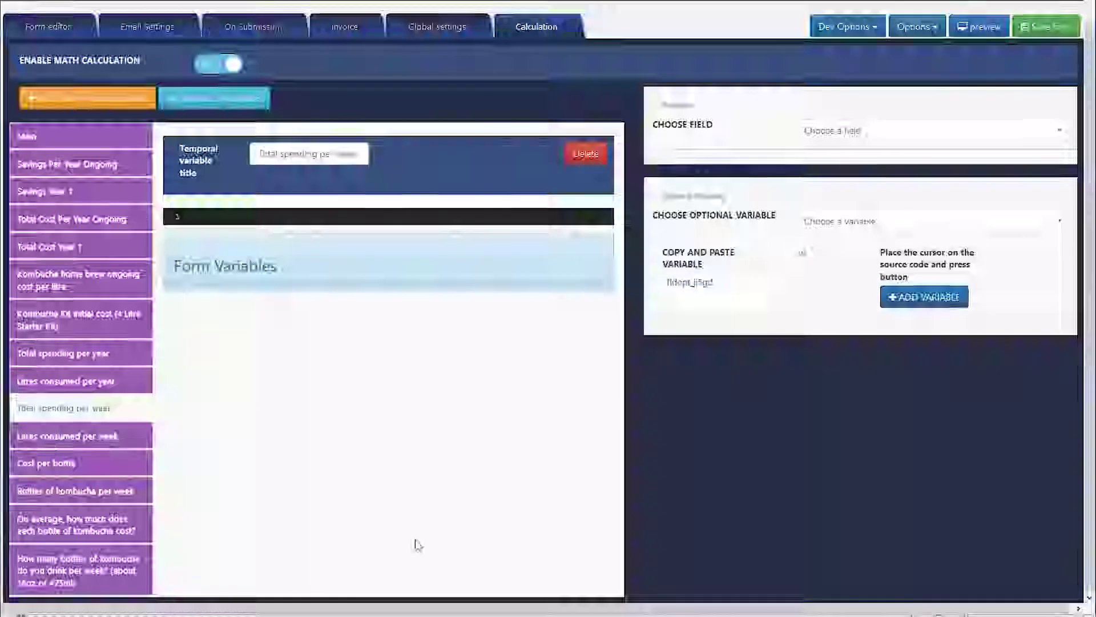
In the "Total spending per week" code, declare the variable tmp_var and start an assignment to it on the second line.
left_click(263, 220)
type("re")
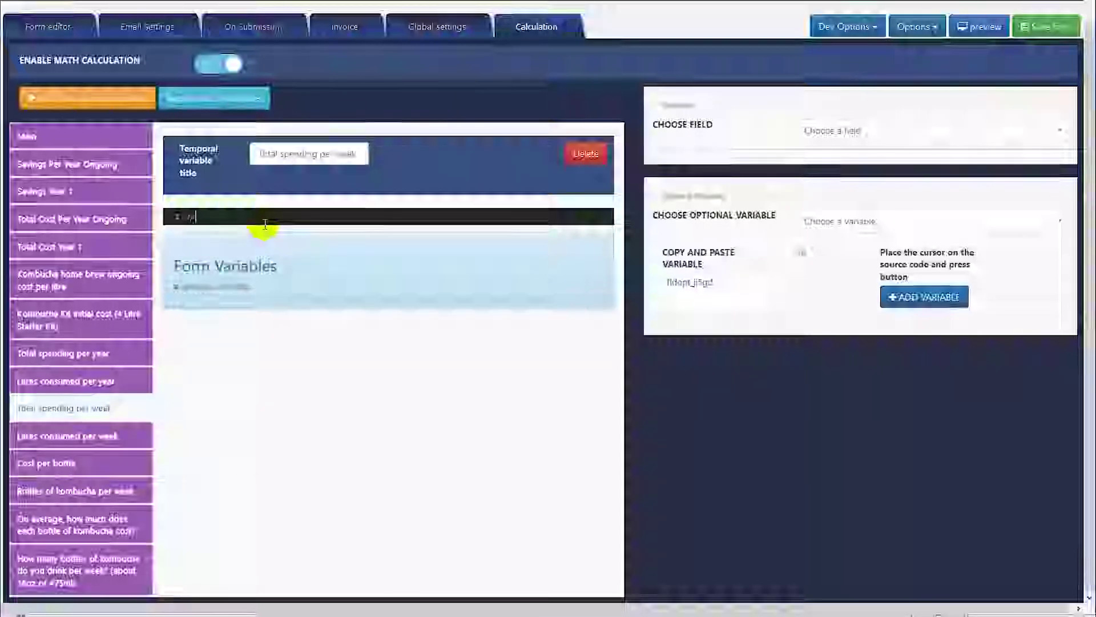
type("turn tmp_var;")
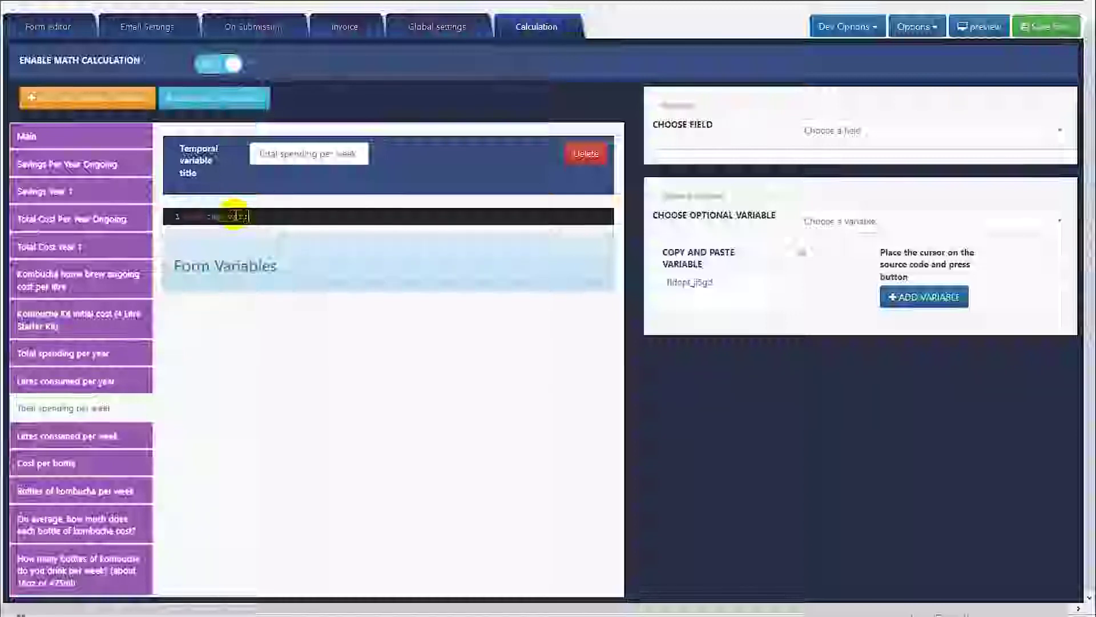
key("Return")
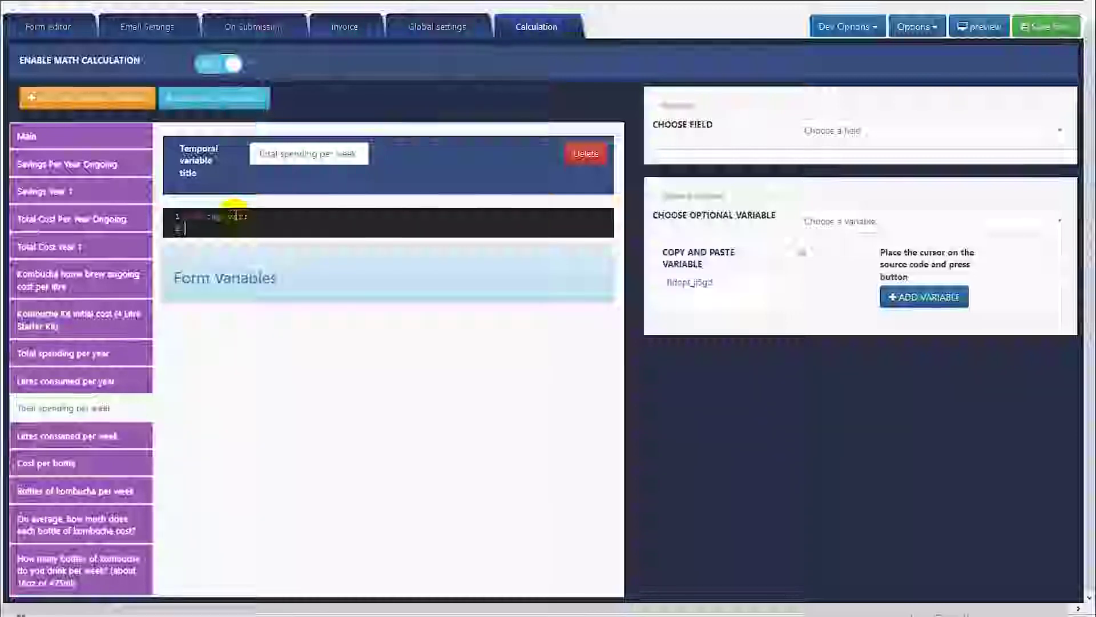
type("tmp_var =")
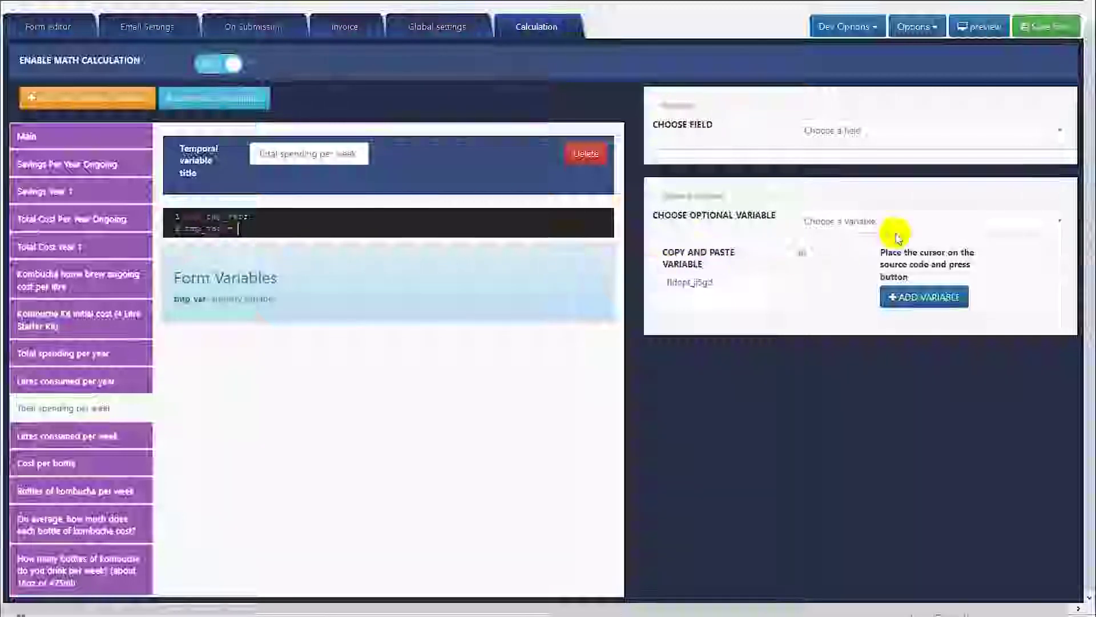
Insert the variable of "Bottles of kombucha per week" as the first factor of the tmp_var assignment.
left_click(846, 225)
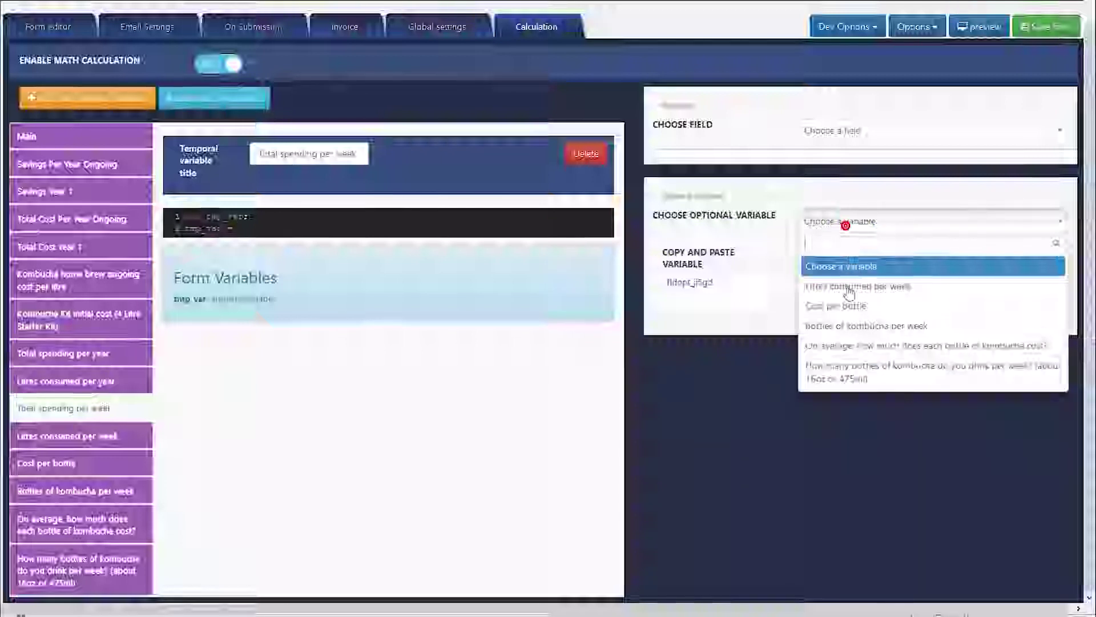
left_click(845, 327)
left_click(725, 285)
key("ctrl+c")
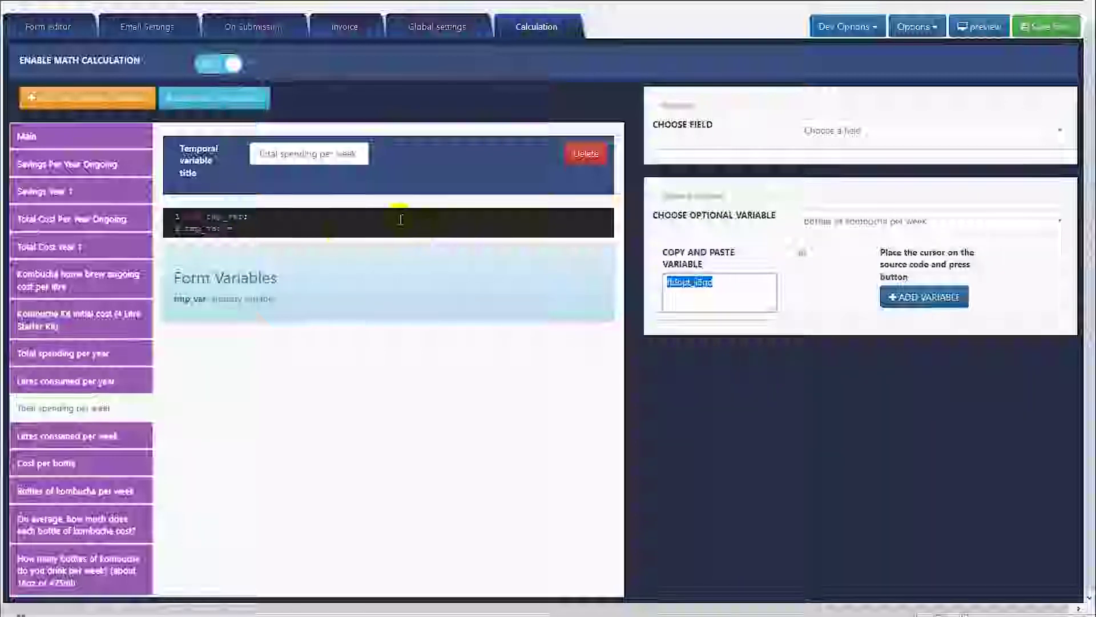
left_click(304, 227)
key("ctrl+v")
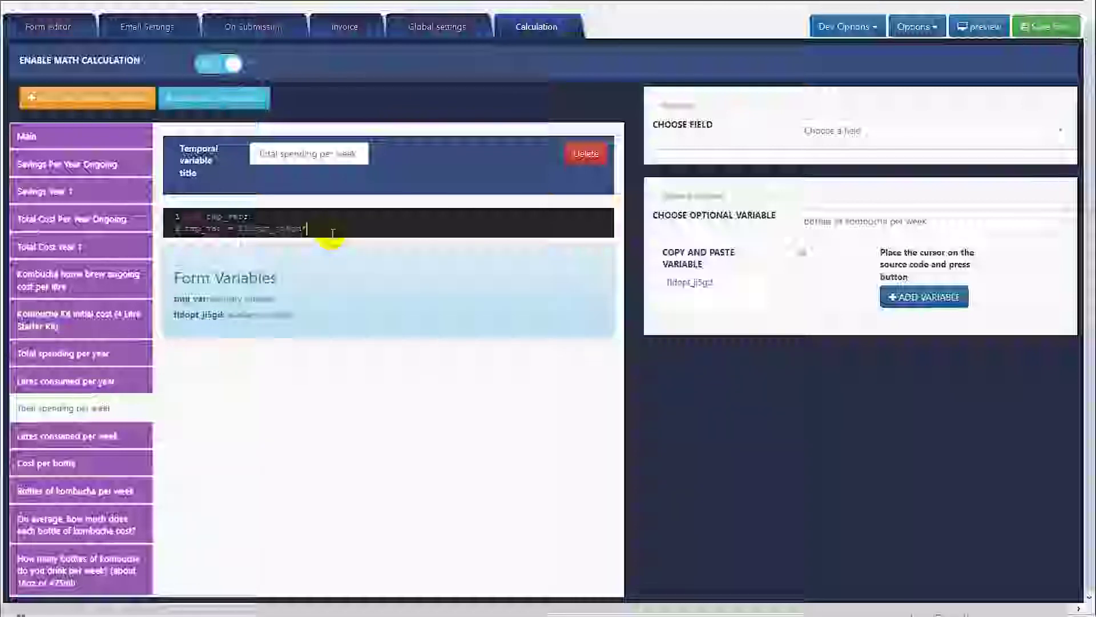
Multiply the tmp_var expression by the variable of "Cost per bottle".
left_click(845, 224)
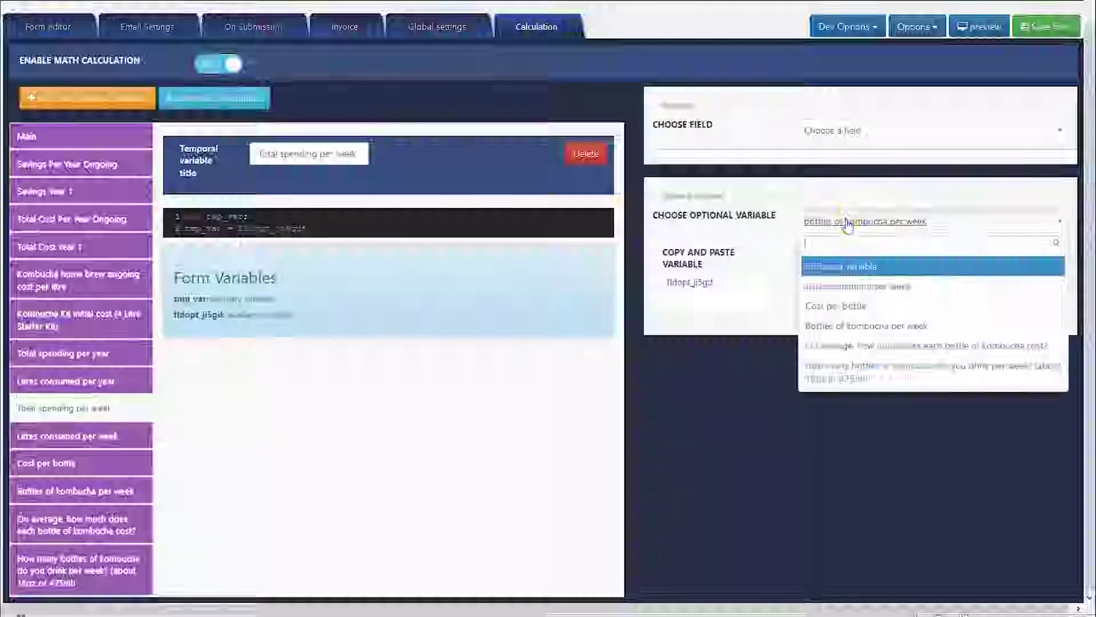
left_click(834, 306)
left_click(738, 291)
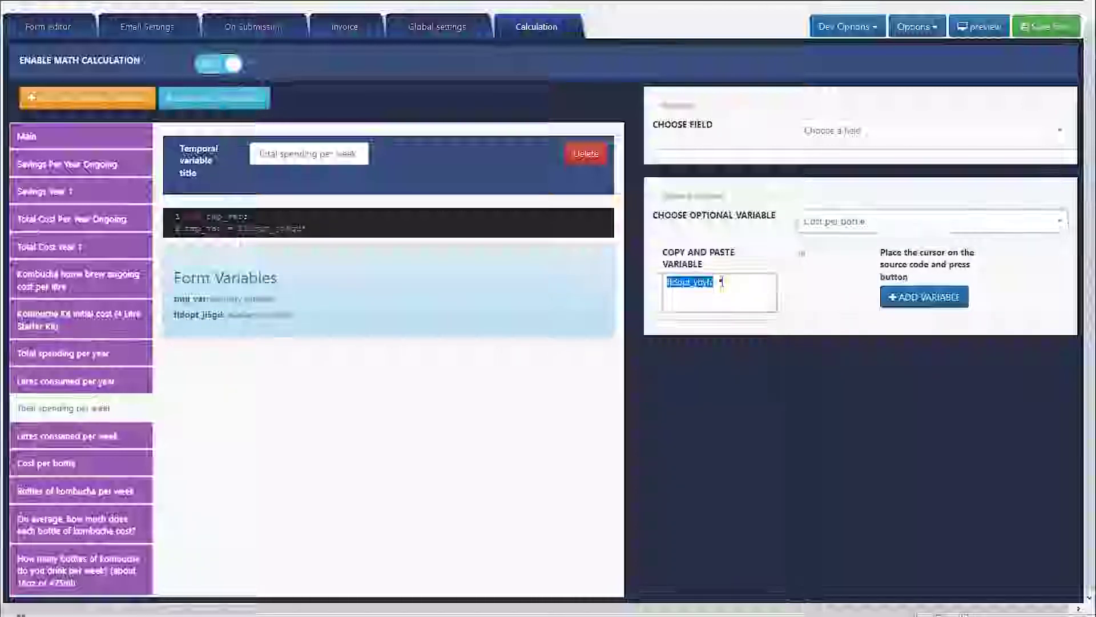
left_click(319, 232)
left_click(355, 236)
key("ctrl+v")
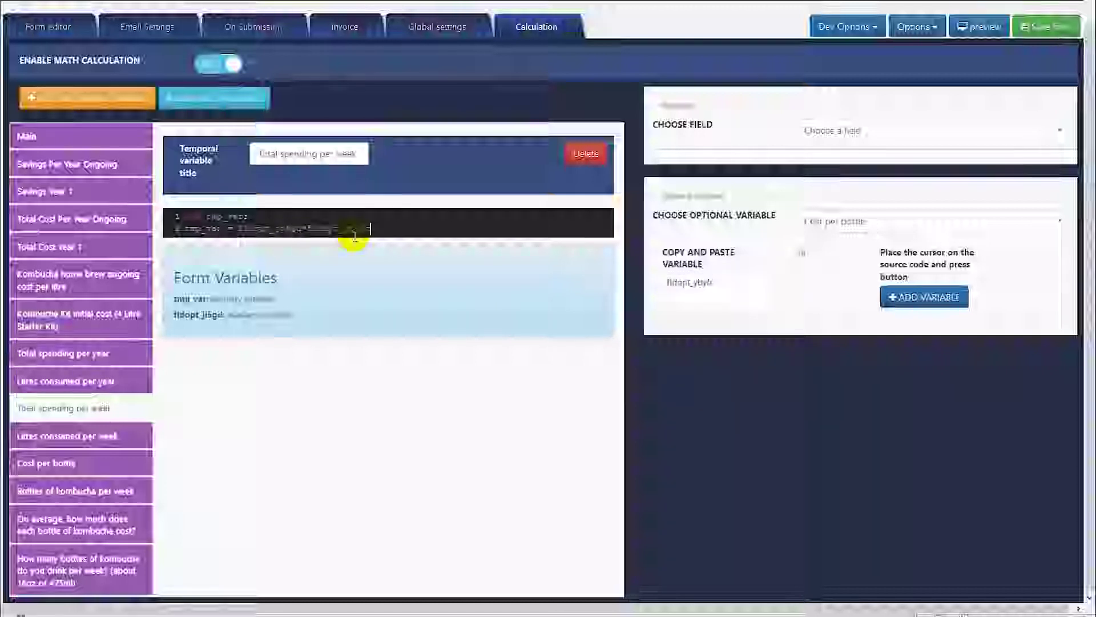
Close the assignment with a semicolon and add the statement "return tmp_var;" on the next line.
type(";")
key("Return")
type("return ")
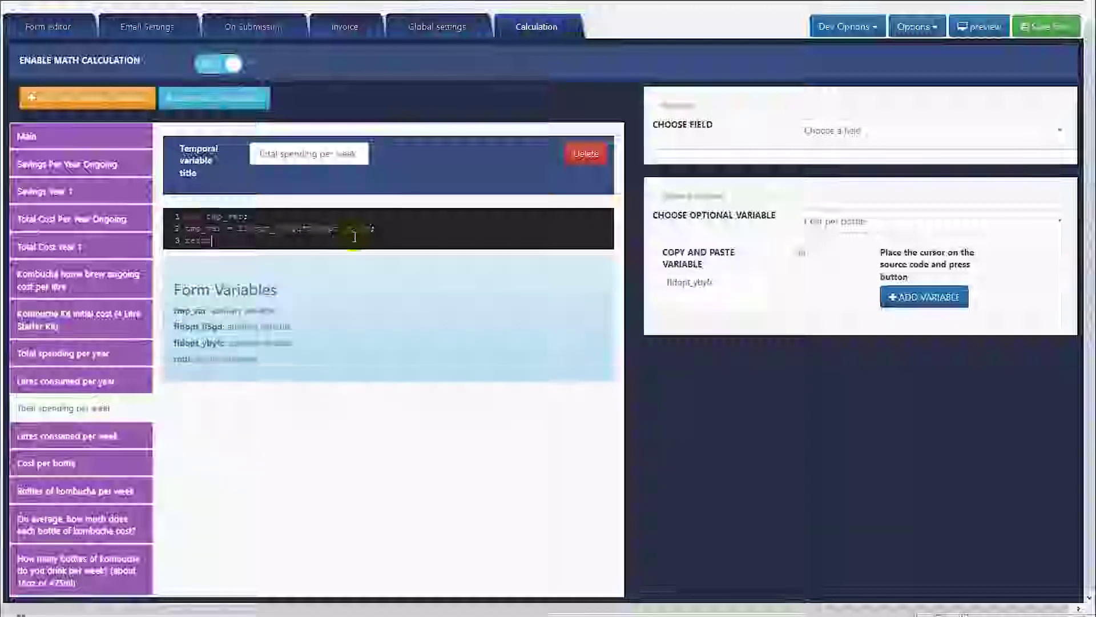
type("tmp_var;")
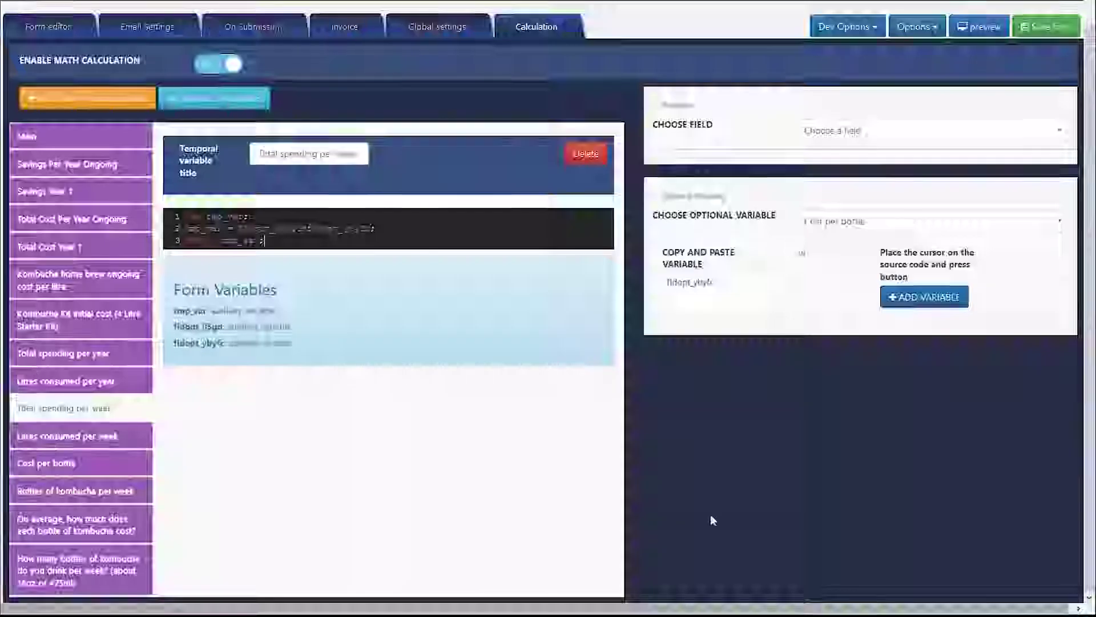
Open the "Litres consumed per year" variable, copy its formula G18*52 from the Excel calculator without the equals sign, and return to the form builder.
left_click(106, 381)
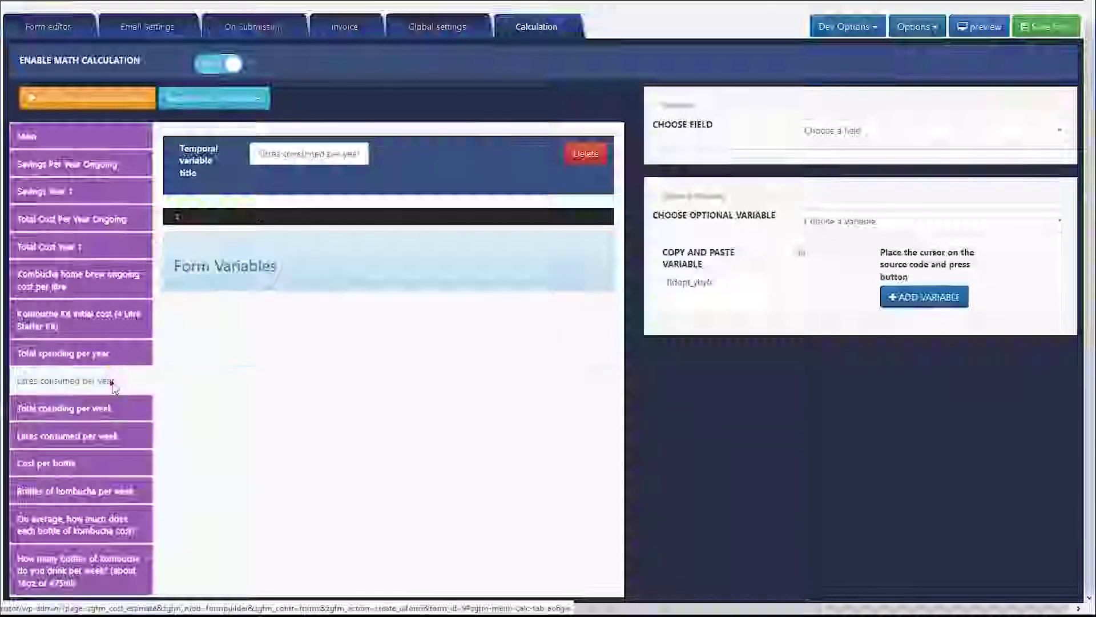
left_click(891, 615)
left_click(506, 276)
left_click(439, 300)
left_click(290, 49)
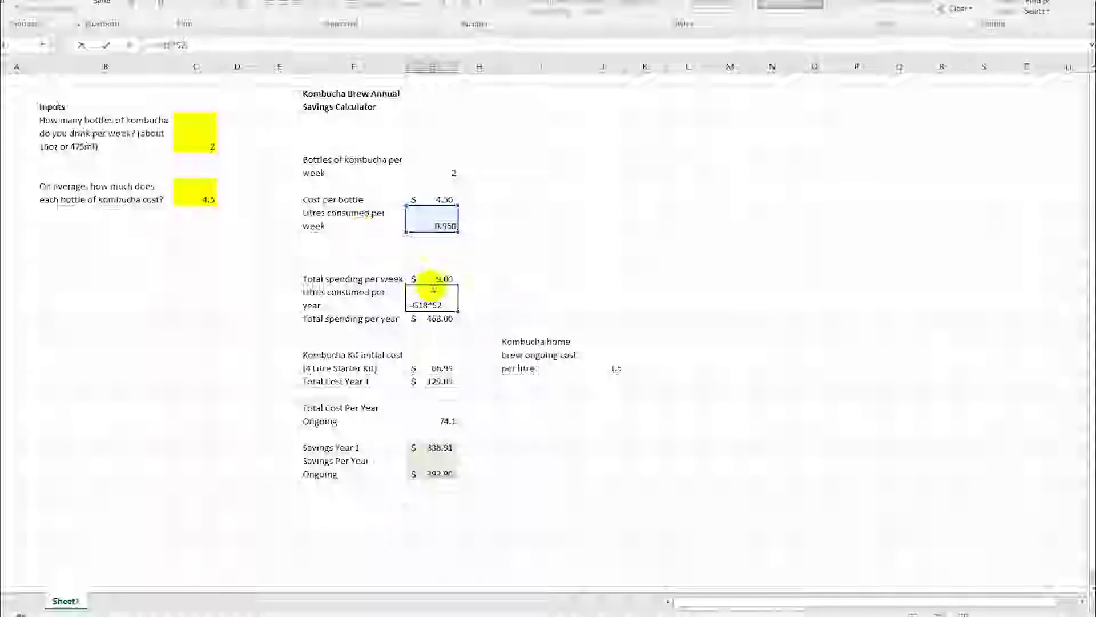
left_click_drag(188, 45, 157, 44)
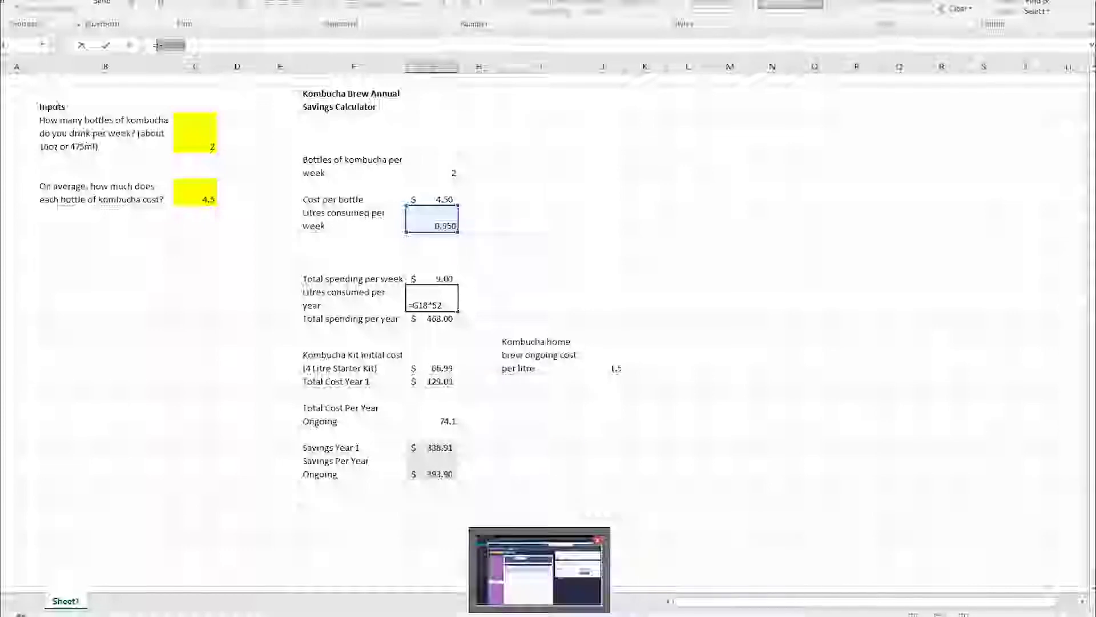
left_click(551, 607)
In the "Litres consumed per year" code, declare the variable total and assign it the Excel formula G18*52.
left_click(220, 222)
left_click(252, 223)
type("var cop")
type("otal;")
key("Return")
key("Return")
type("total = G18*52")
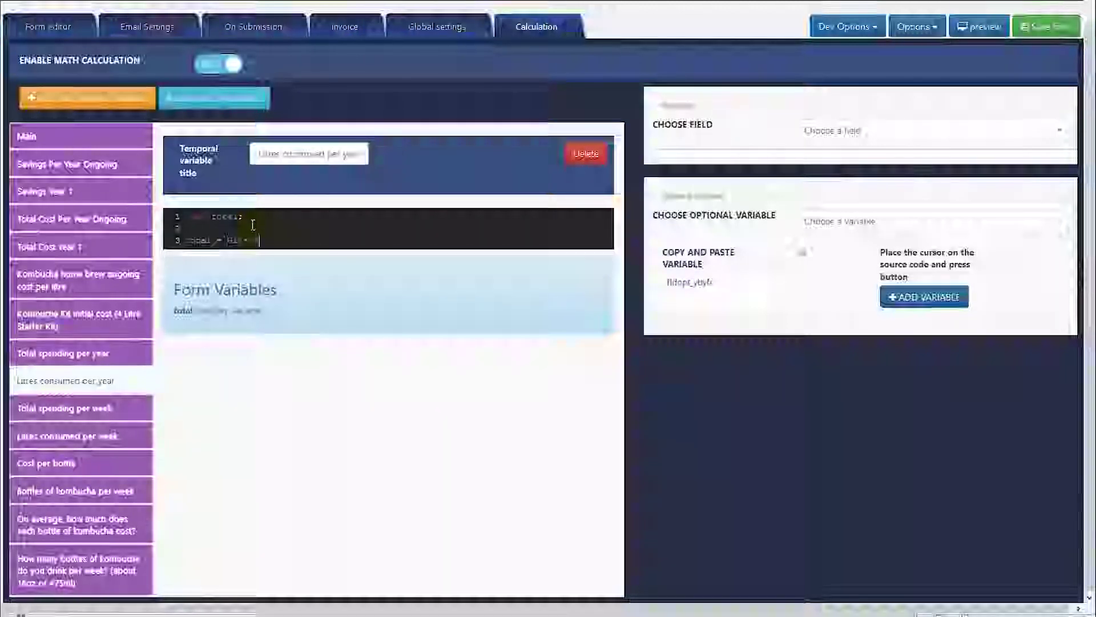
End the total formula with a semicolon and add a blank line followed by "return total;".
type(";")
key("Return")
key("Return")
type("return total;")
Replace the G18 reference in the total formula with the variable of "Litres consumed per week".
key("Up")
key("Up")
key("shift+Left")
key("shift+Left")
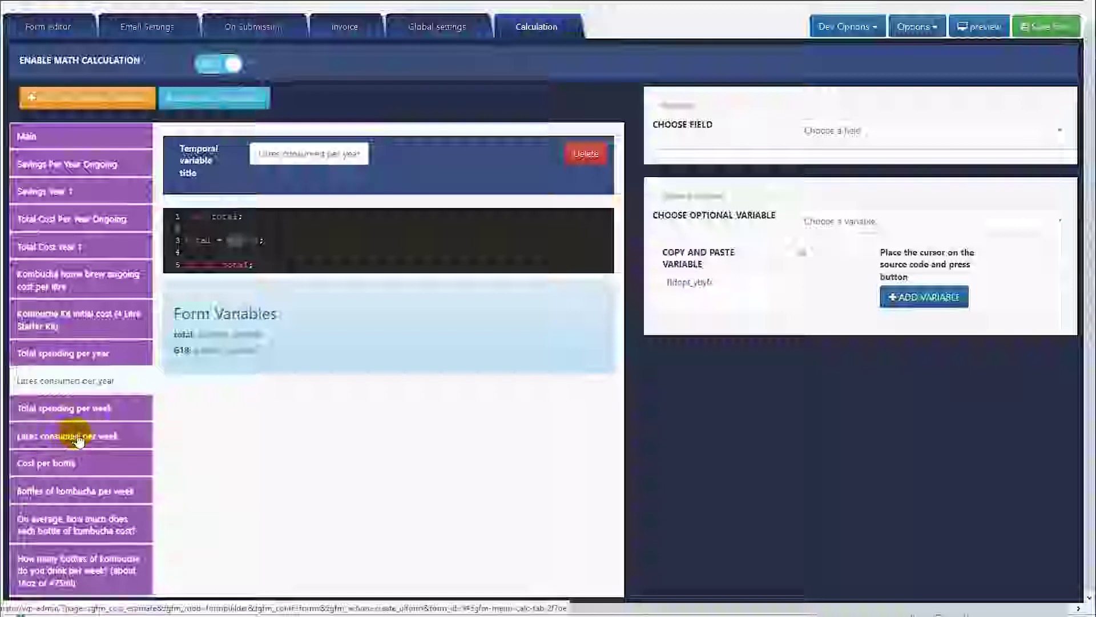
left_click(829, 220)
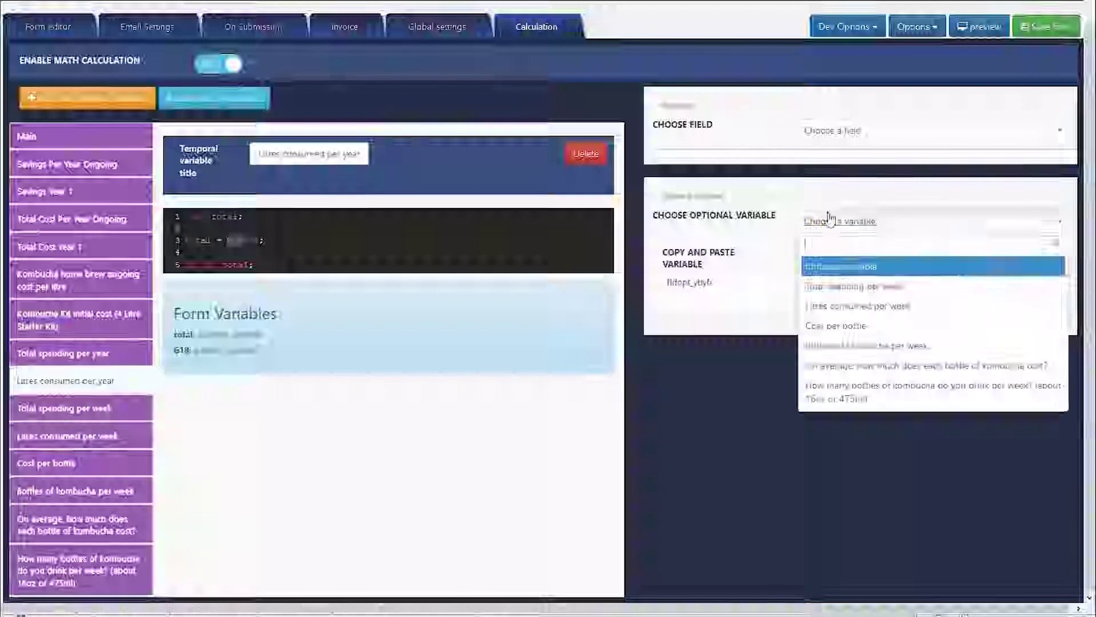
left_click(840, 306)
left_click(720, 280)
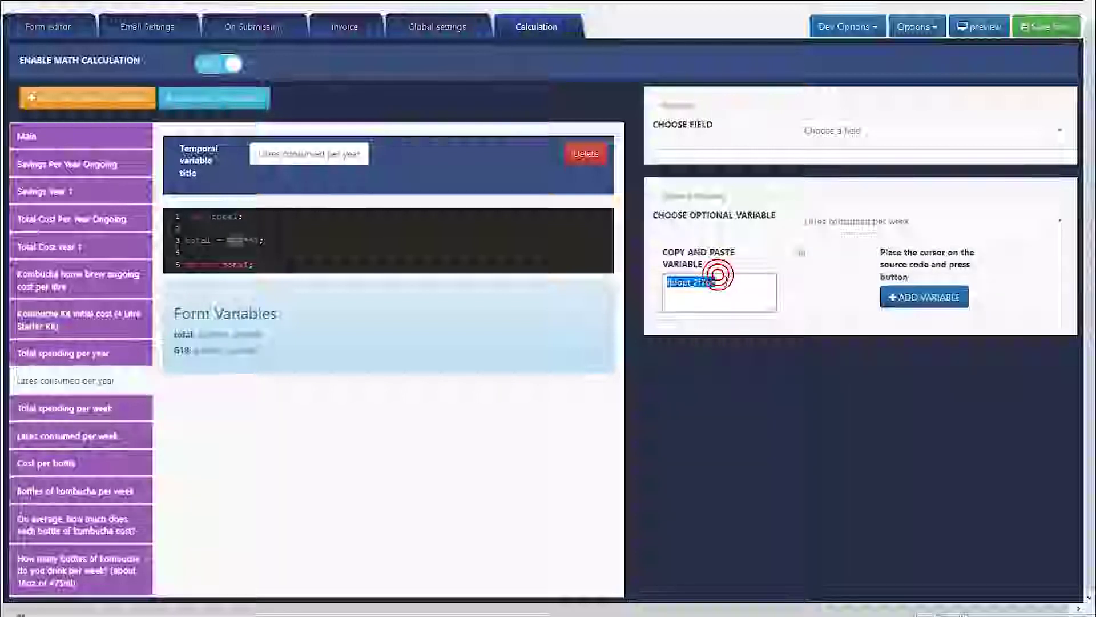
left_click(234, 240)
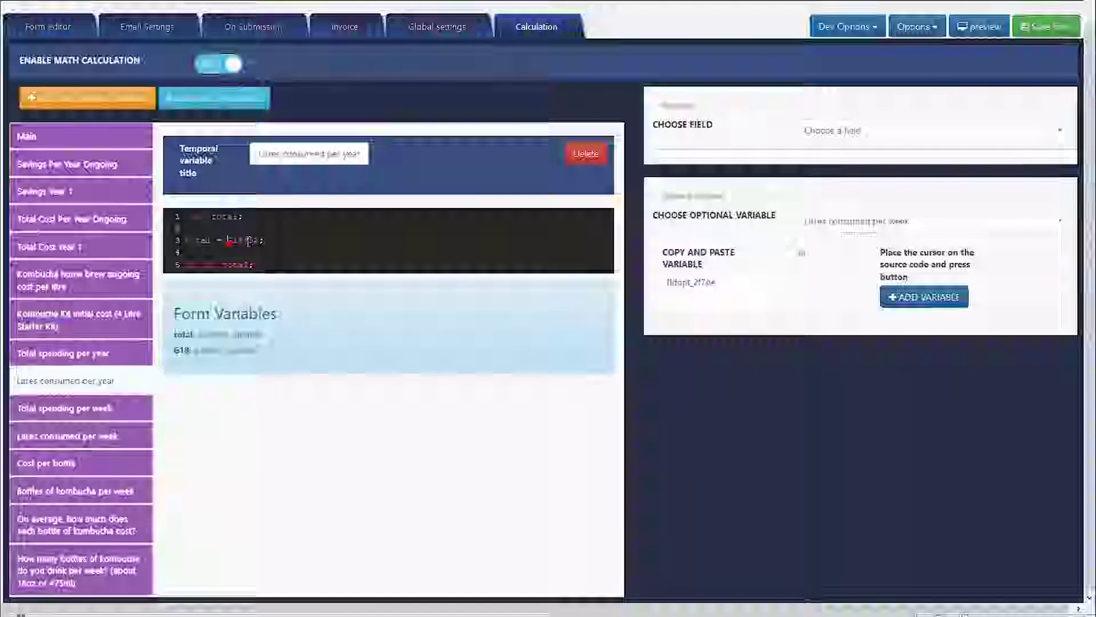
double_click(236, 241)
key("ctrl+v")
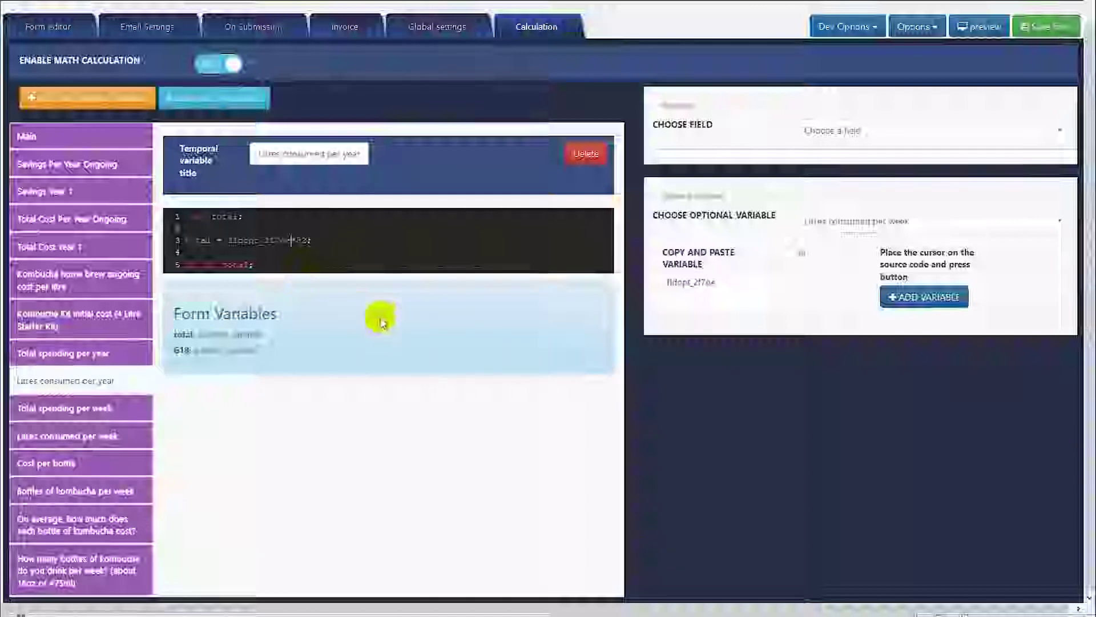
Open the "Total spending per year" variable, copy its formula G21*52 from the Excel calculator, and return to the form builder.
left_click(89, 353)
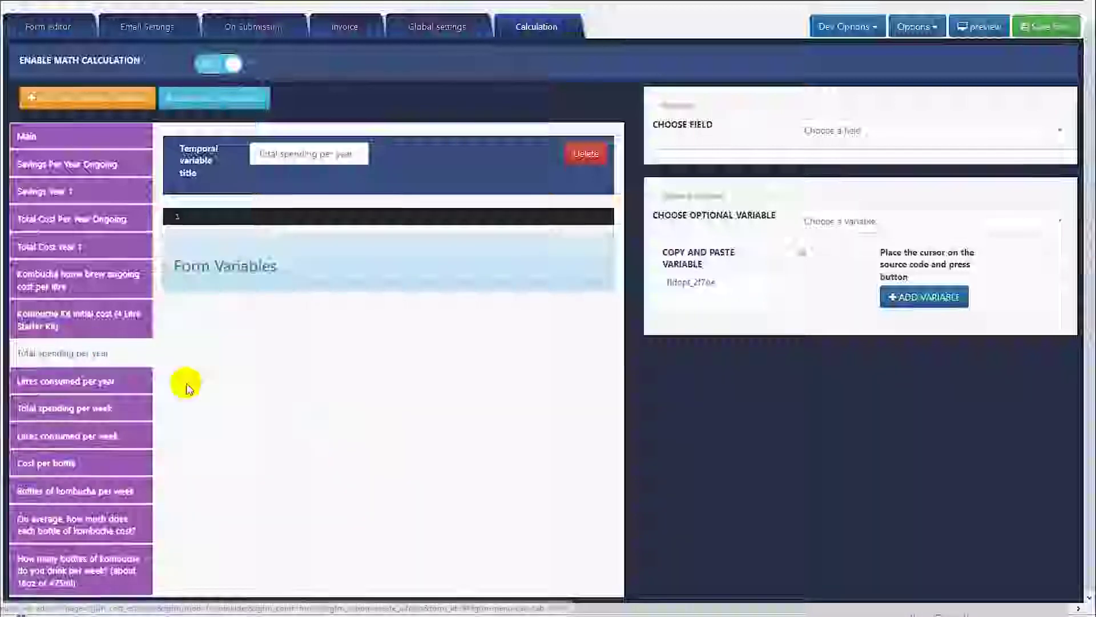
left_click(828, 616)
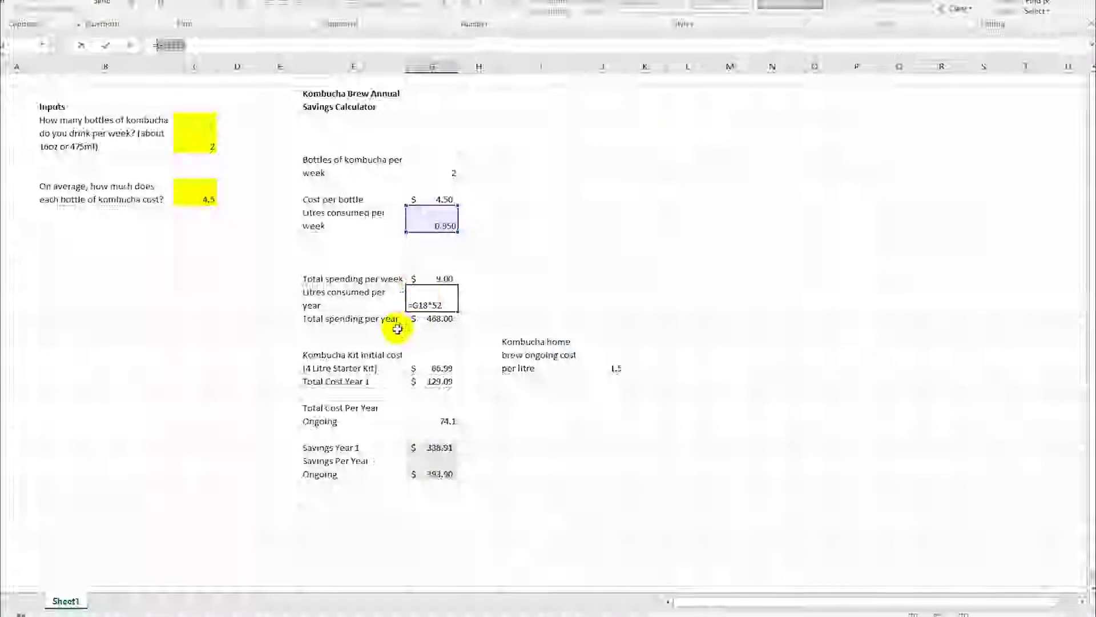
left_click(435, 319)
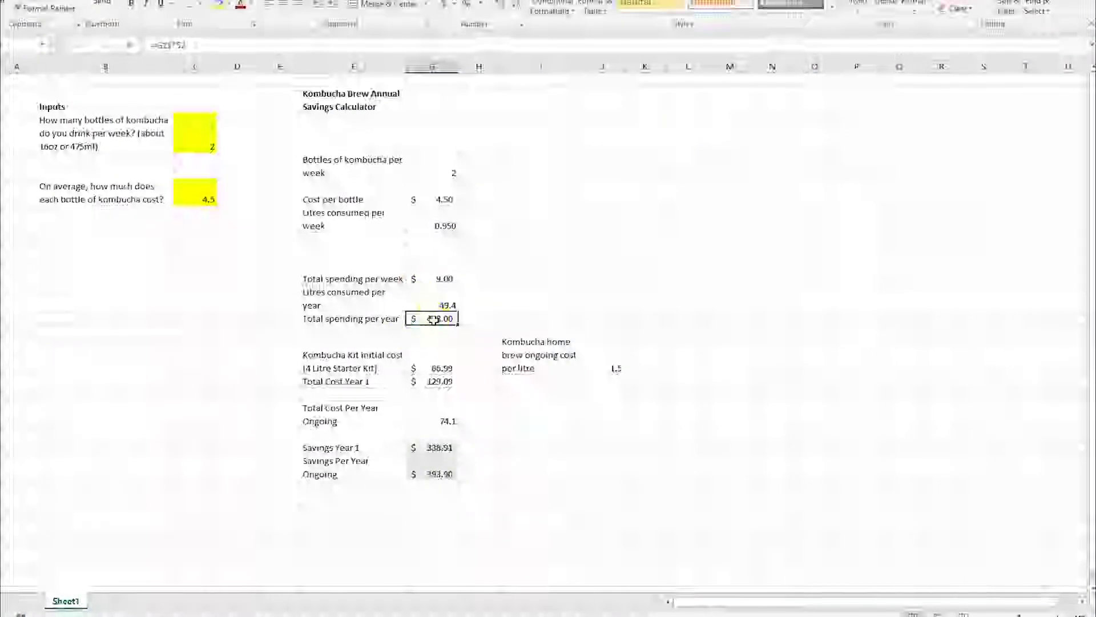
left_click(203, 43)
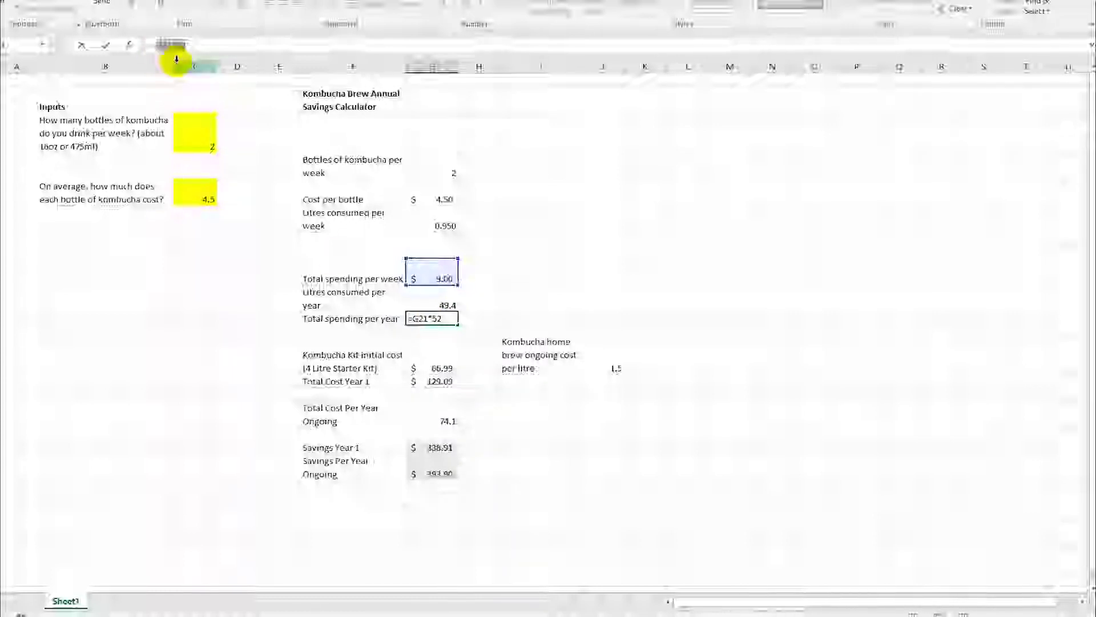
key("Return")
left_click(610, 607)
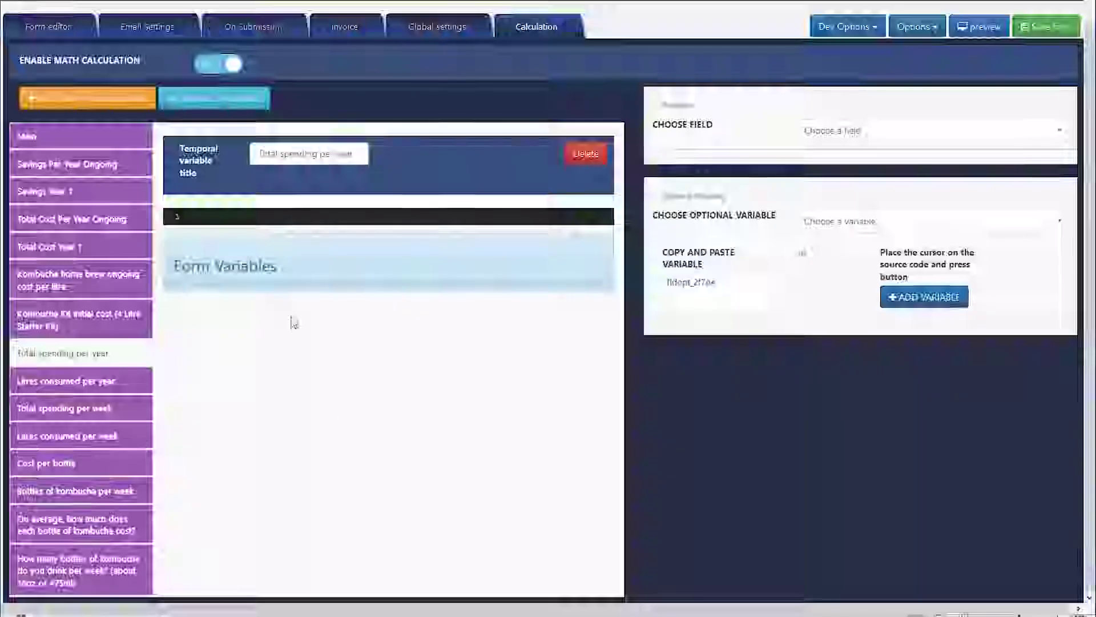
In the "Total spending per year" code, declare the variable total and assign it the Excel formula G21*52.
left_click(221, 219)
type("var")
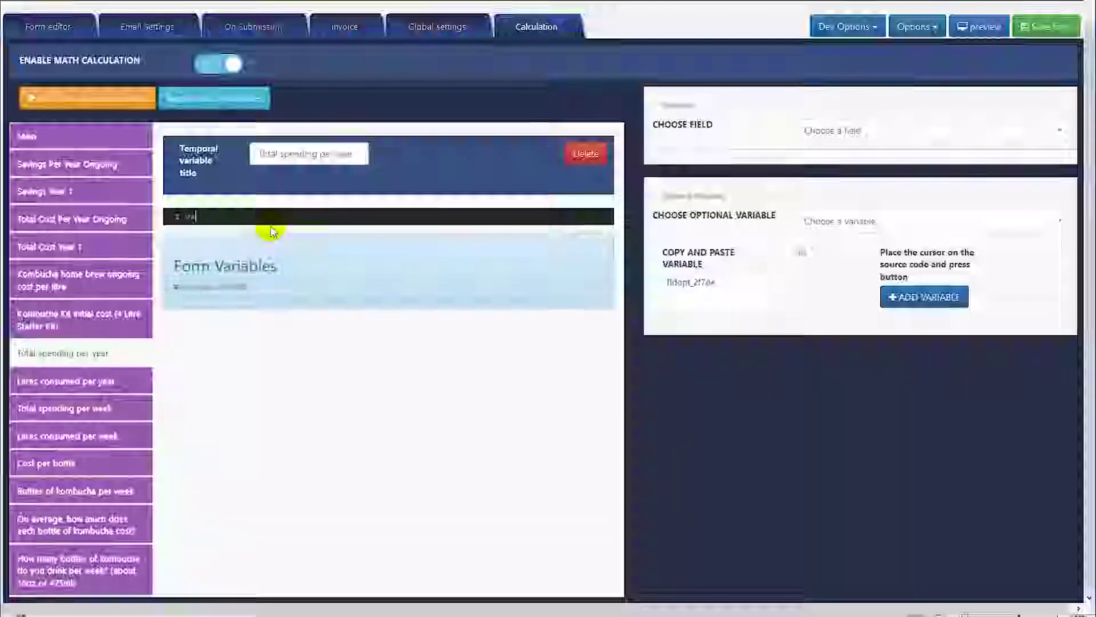
type(" total;")
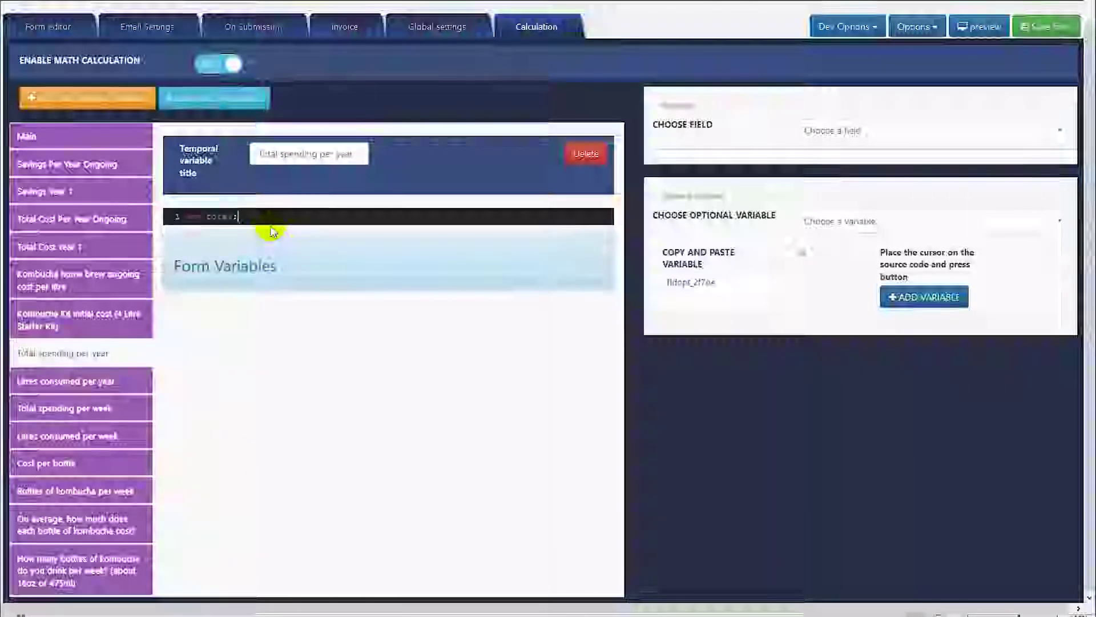
key("Return")
type("total =")
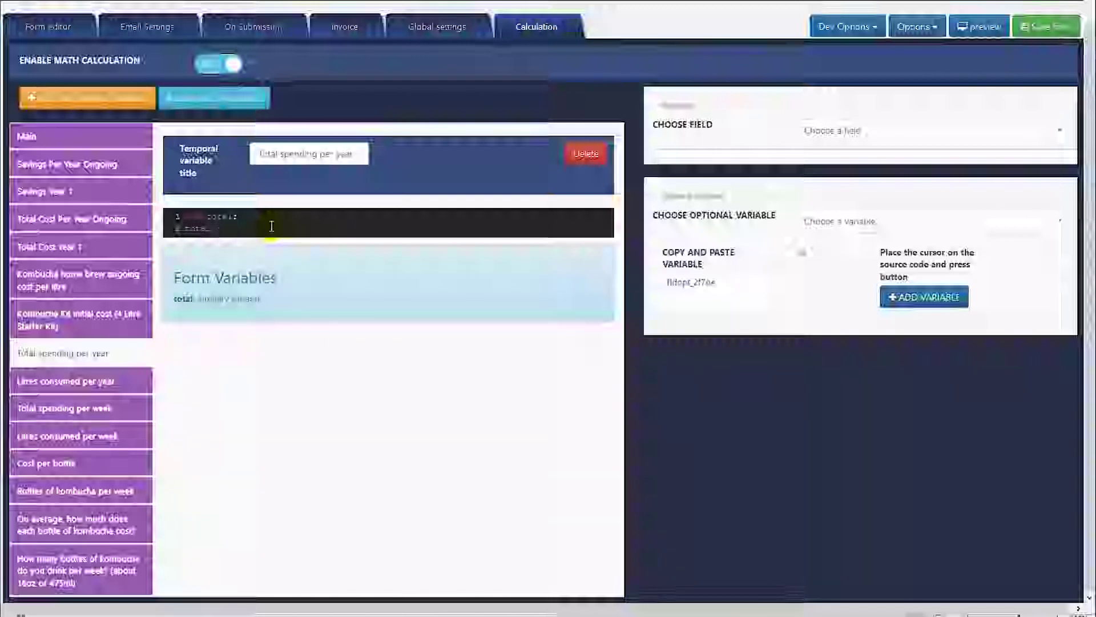
type("G21*52;")
Add a blank line and the statement "return total;" to the end of the "Total spending per year" code.
key("Return")
key("Return")
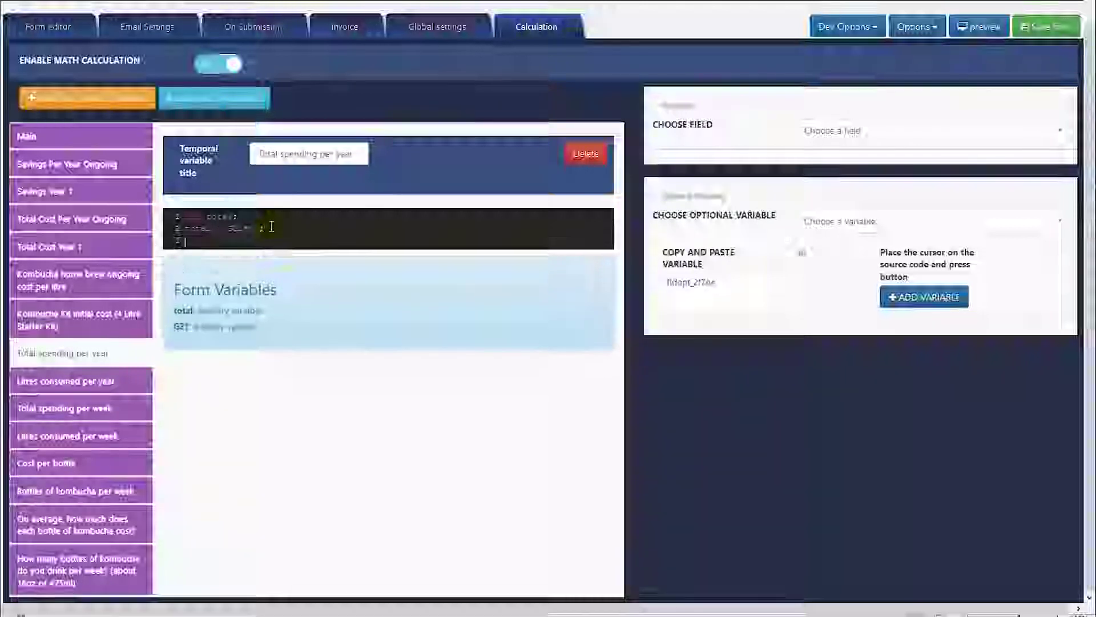
type("return to")
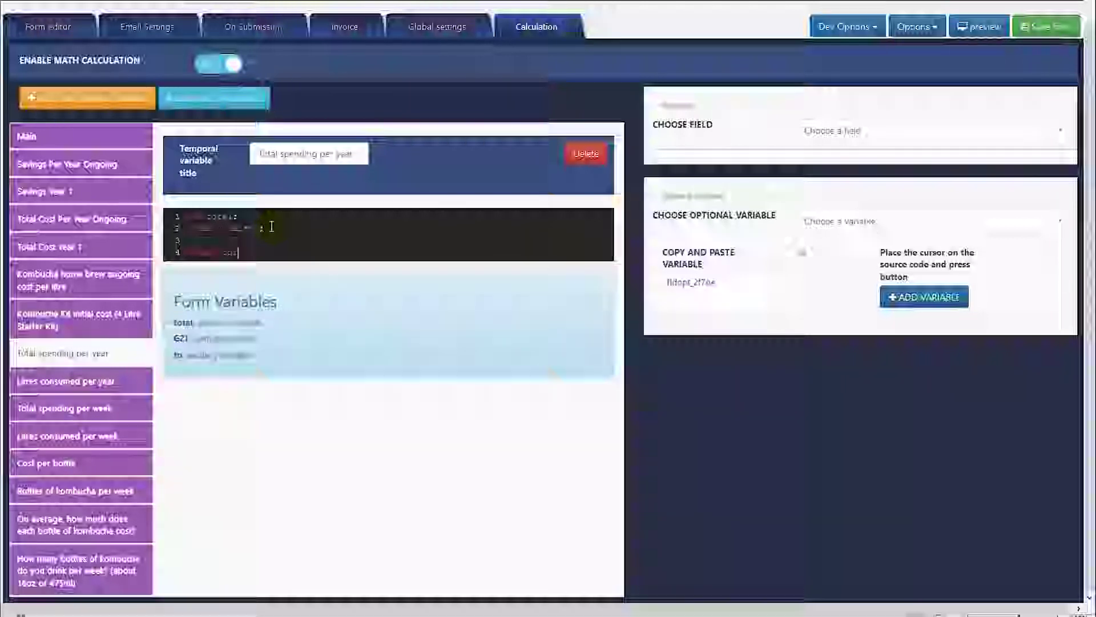
type("tal;")
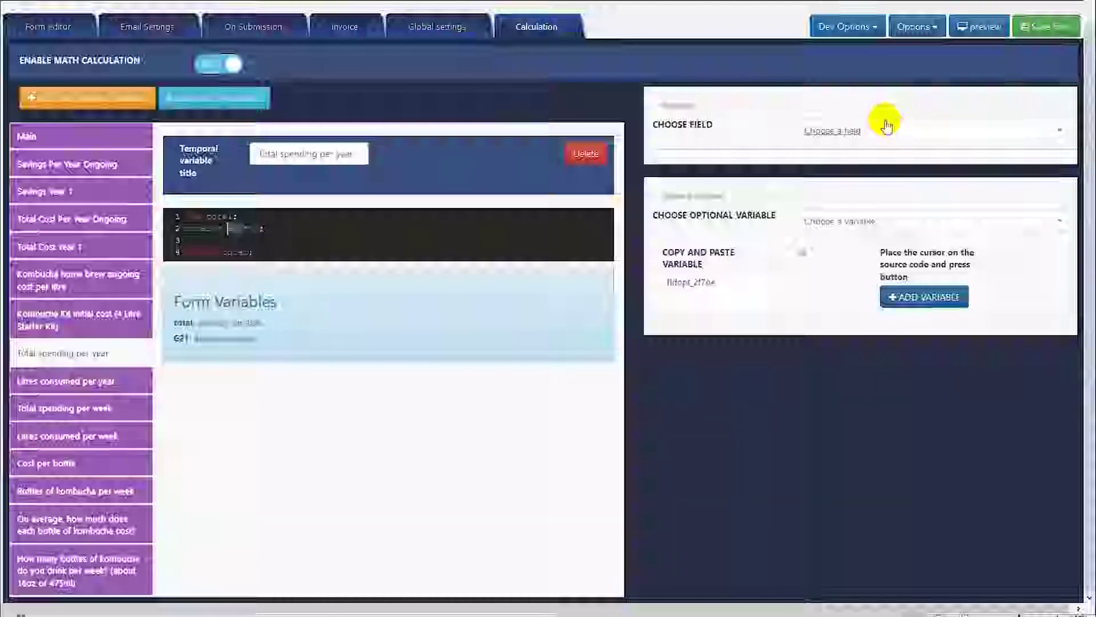
Replace the G21 reference in the "Total spending per year" formula with the variable of "Total spending per week".
left_click(865, 129)
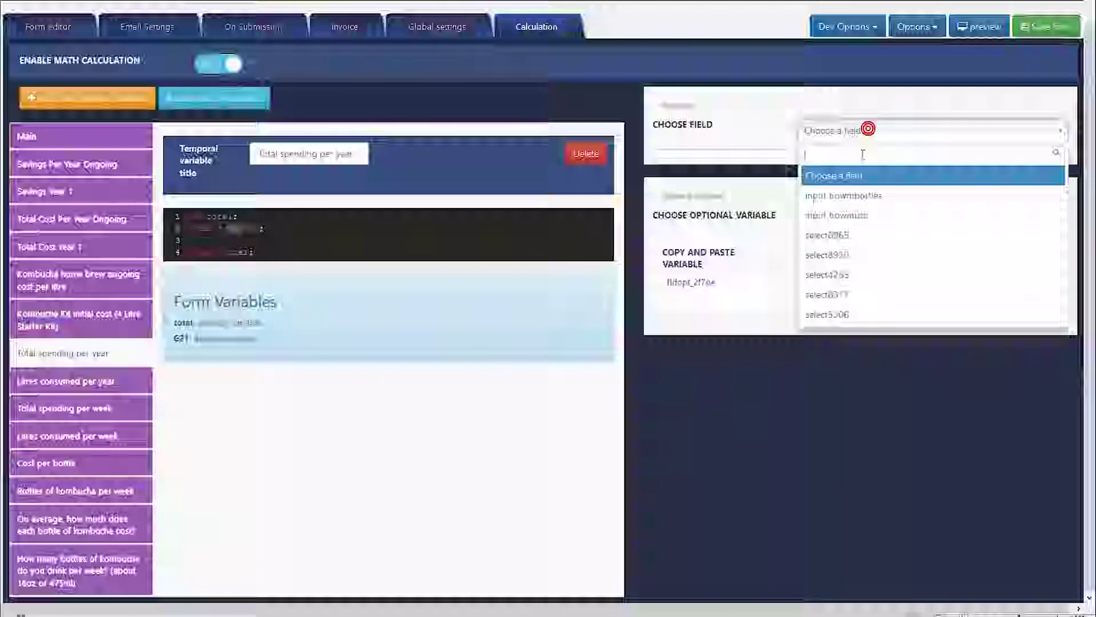
left_click(742, 195)
left_click(854, 224)
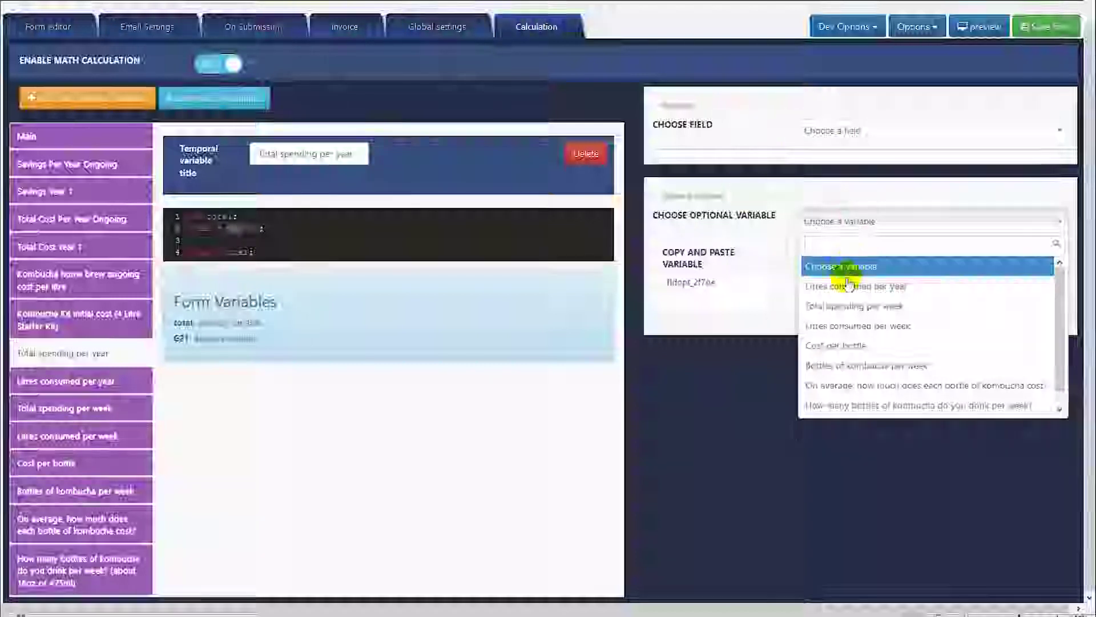
left_click(844, 311)
left_click(728, 287)
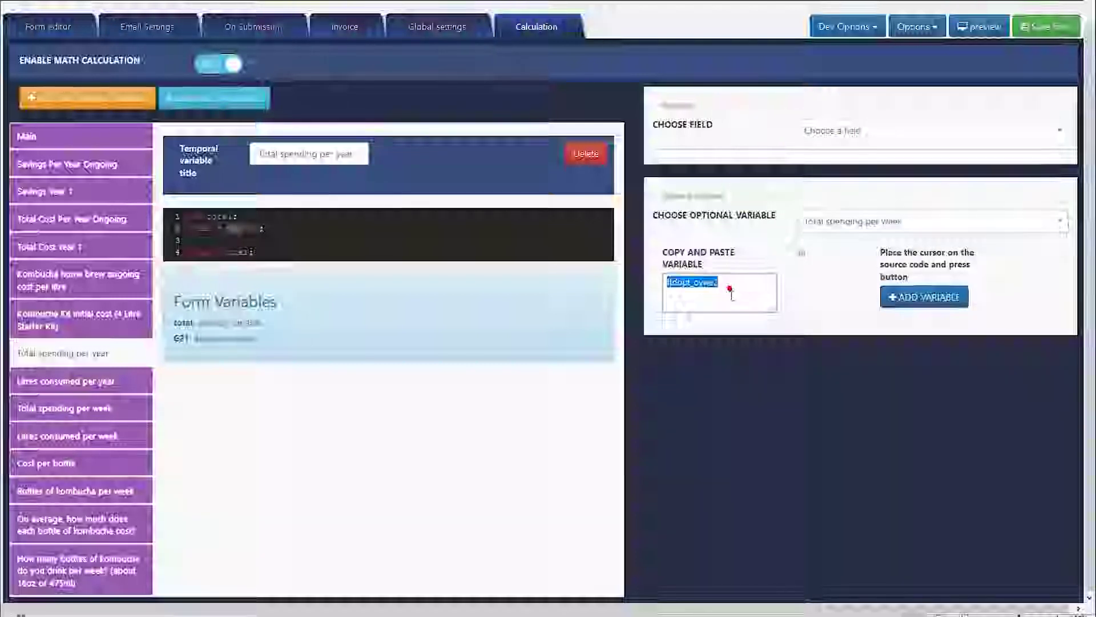
key("ctrl+c")
left_click(251, 230)
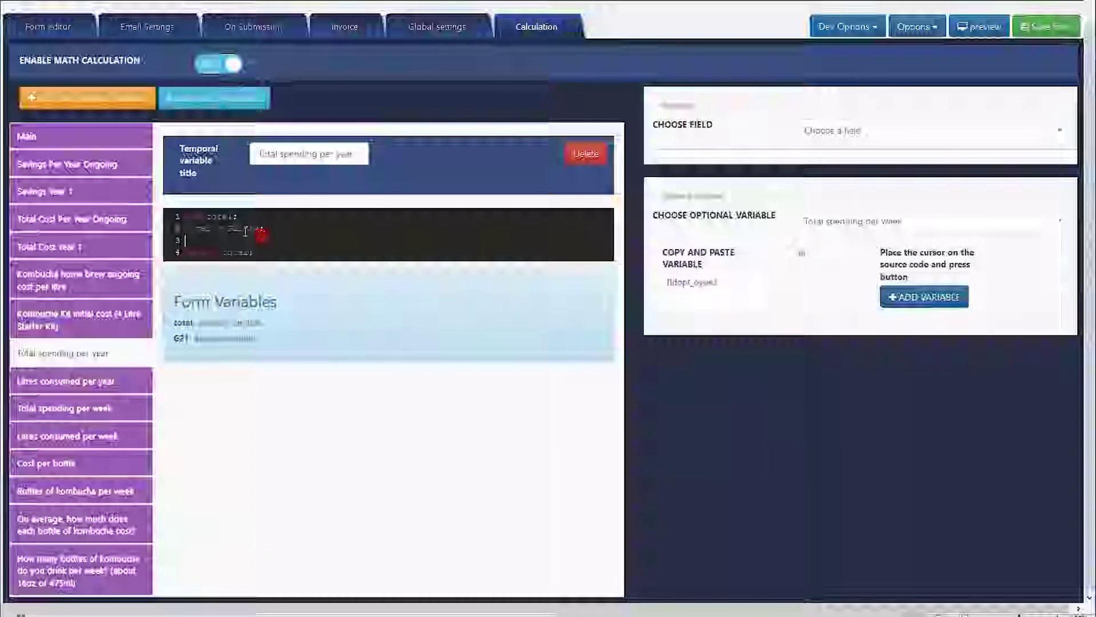
key("ctrl+v")
left_click(331, 247)
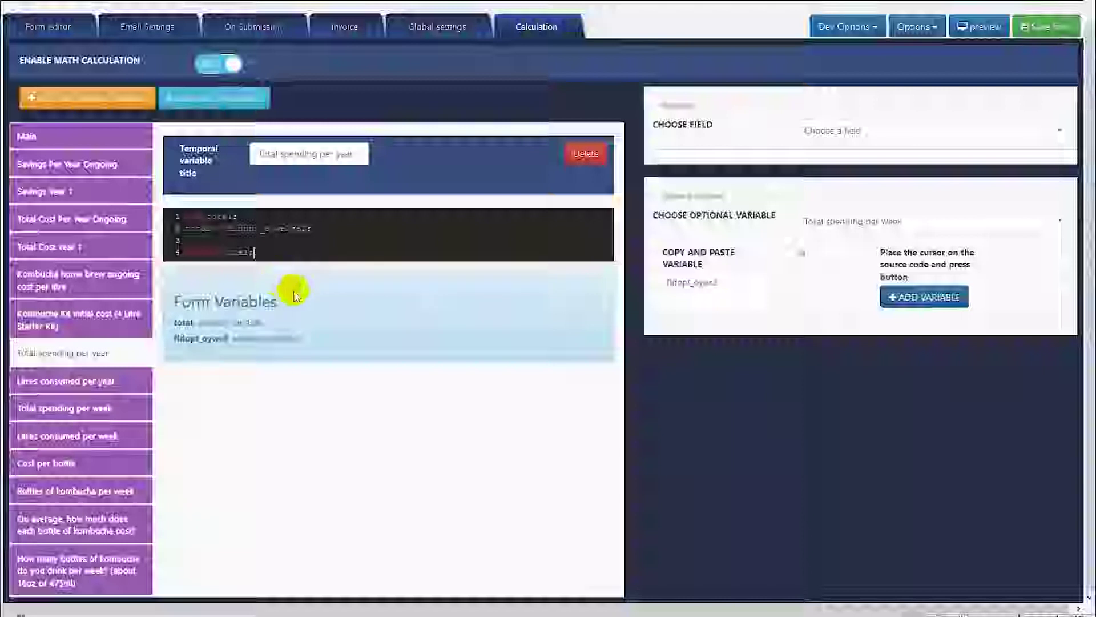
Make the "Kombucha Kit initial cost (4 Litre Starter Kit)" variable return the kit cost 66.99 taken from the Excel calculator.
left_click(96, 325)
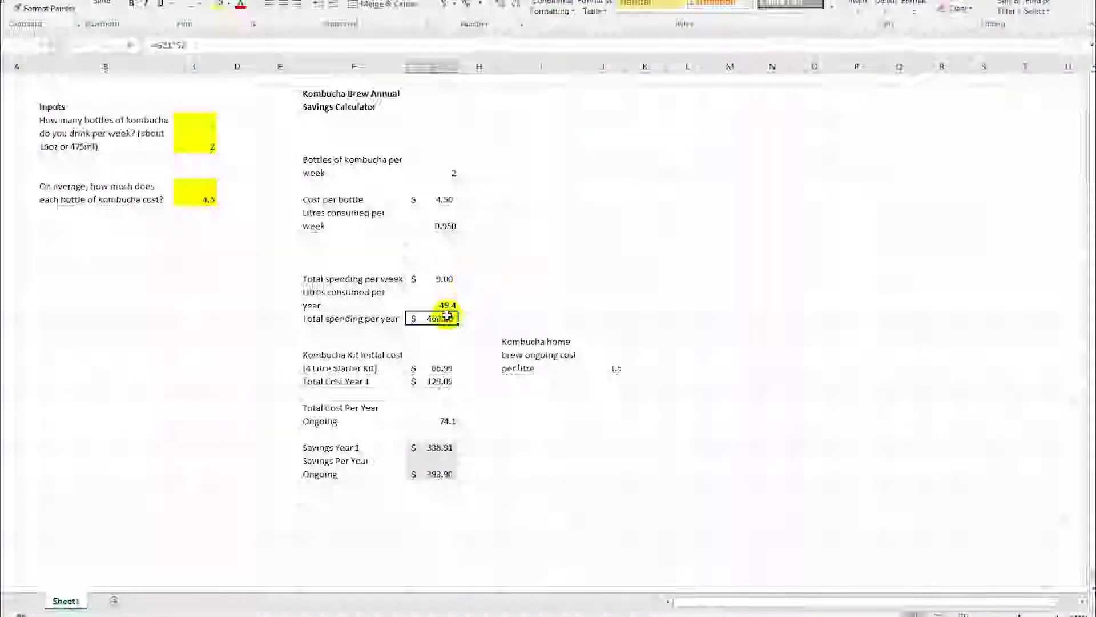
left_click(427, 363)
left_click(186, 46)
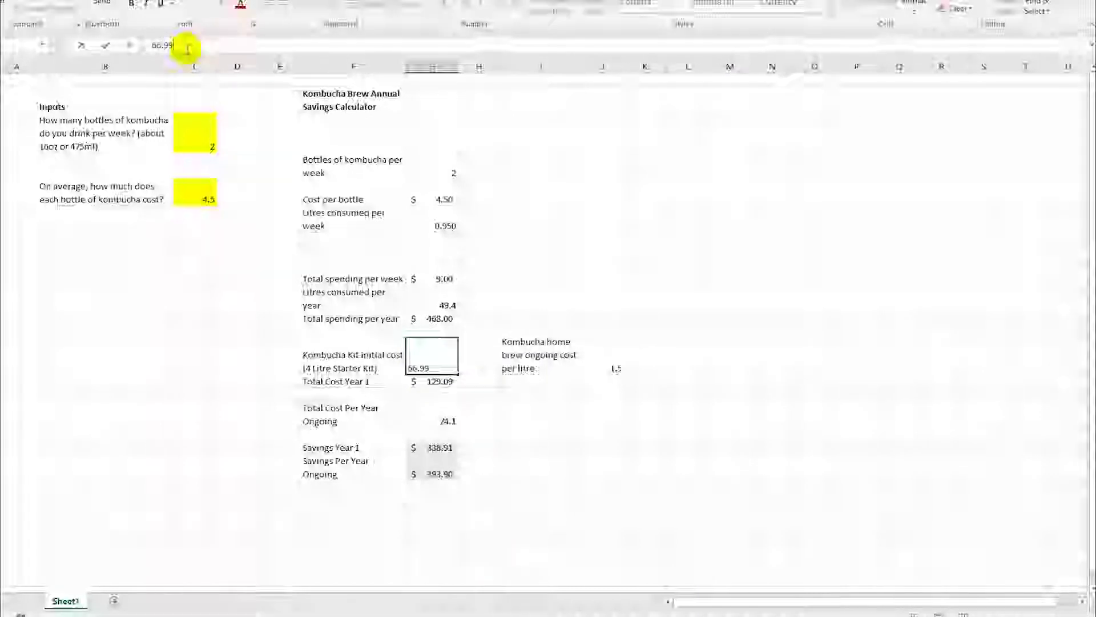
left_click_drag(183, 45, 151, 44)
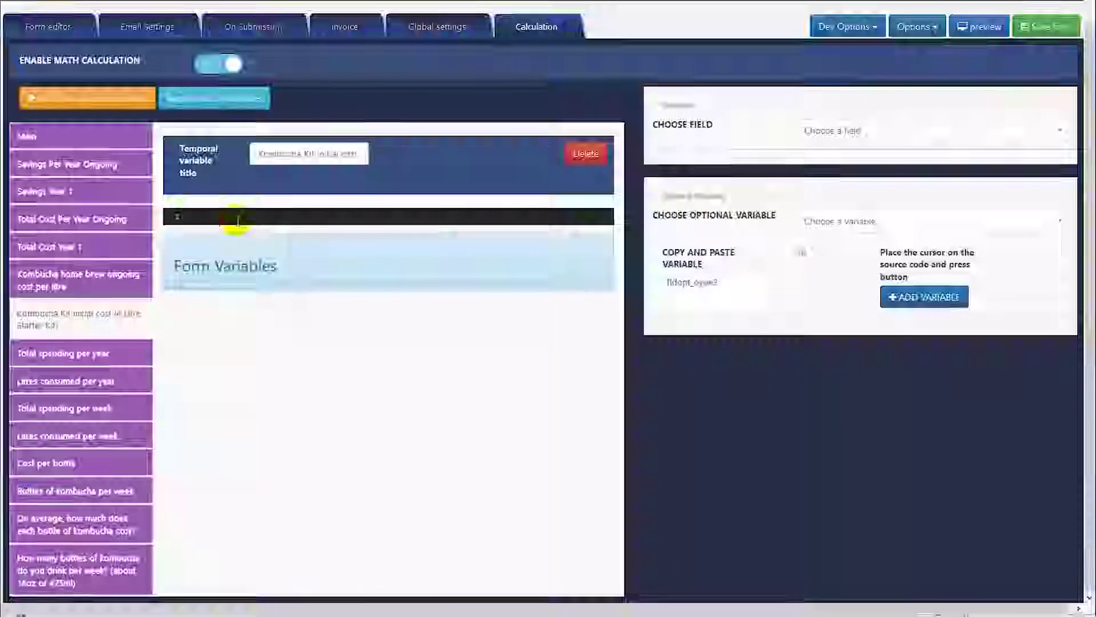
type("rn")
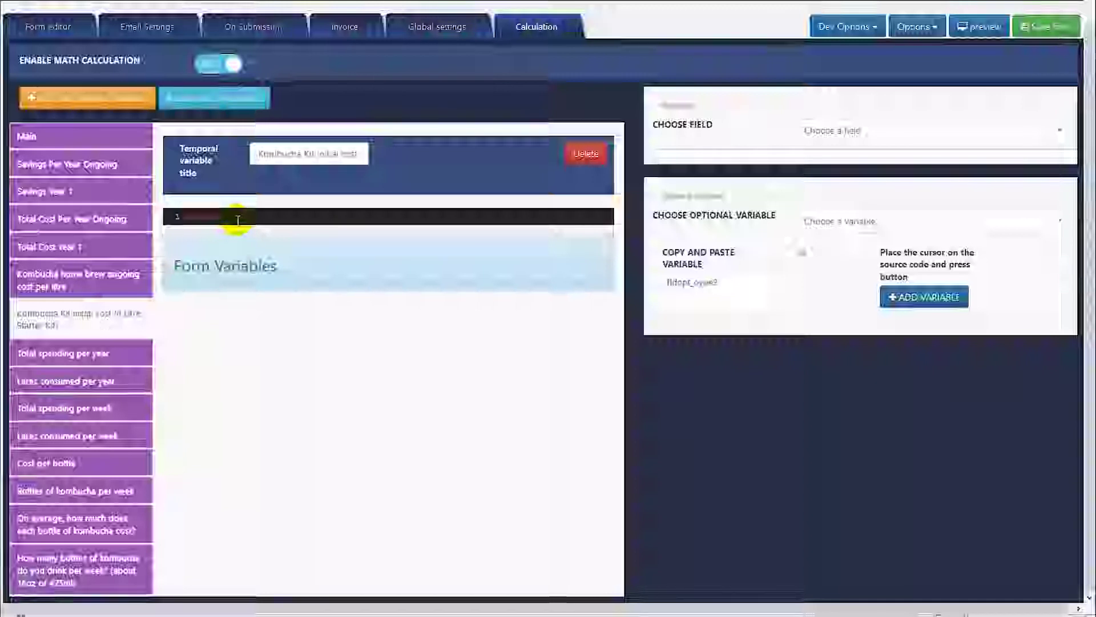
type("49.95;")
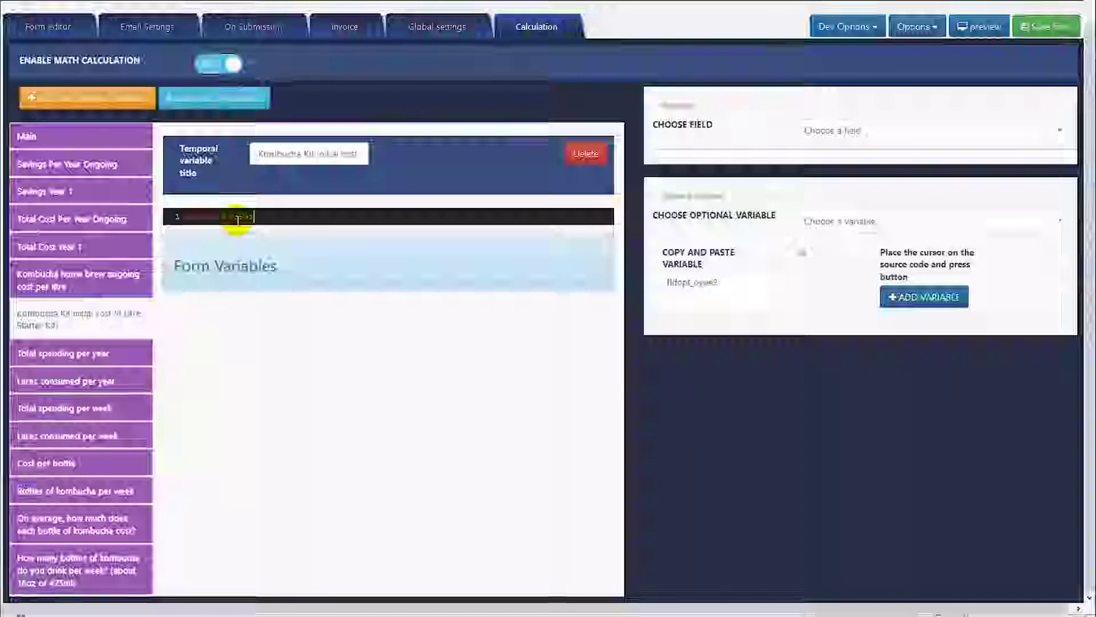
Open the "Kombucha home brew ongoing cost per litre" variable, copy Excel's Total Cost Year 1 formula ((G22-8)*J25)+G25, and return to the form builder.
left_click(54, 277)
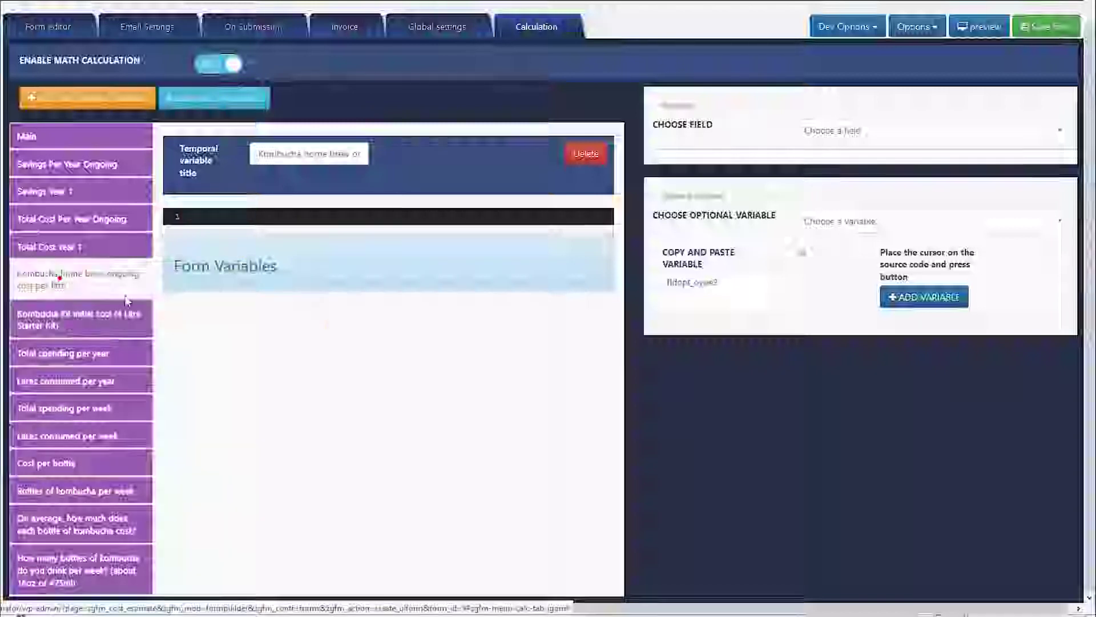
key("alt+Tab")
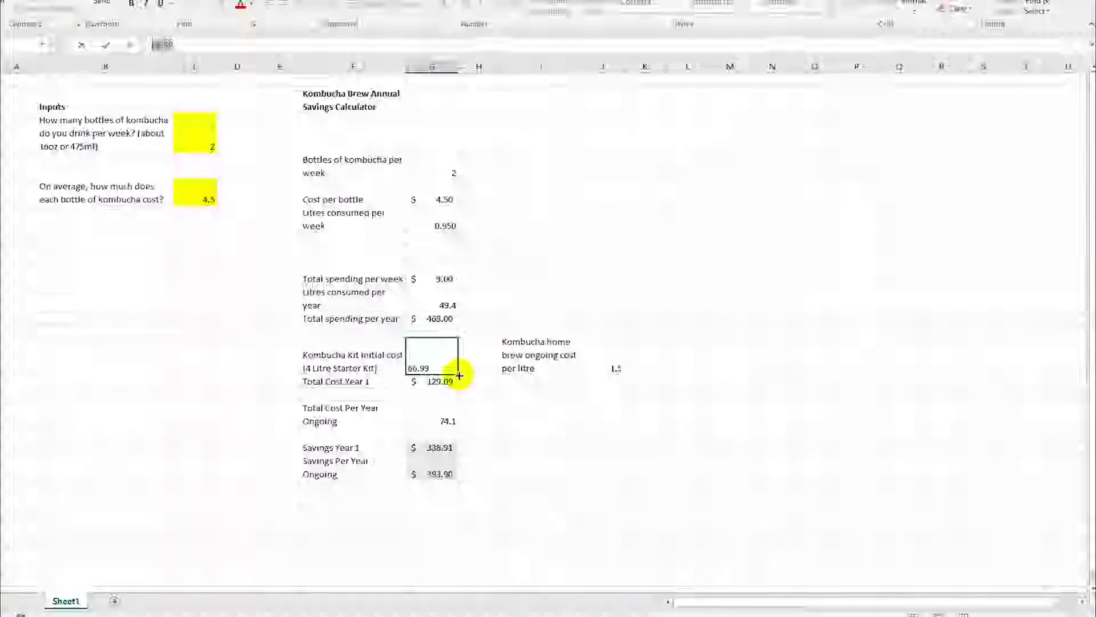
left_click(451, 379)
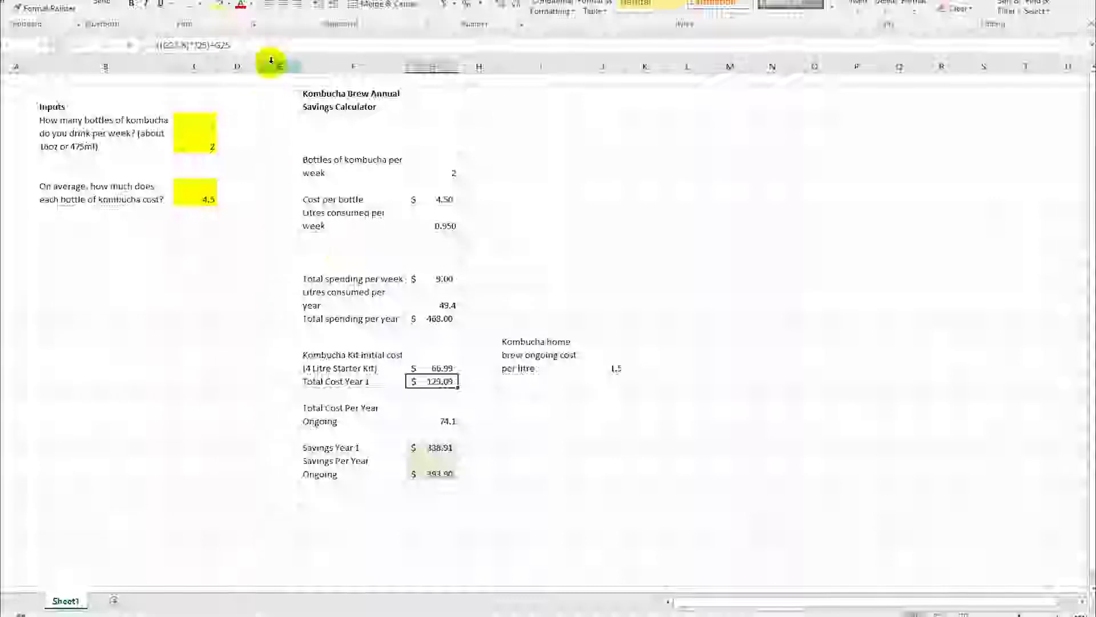
left_click(257, 44)
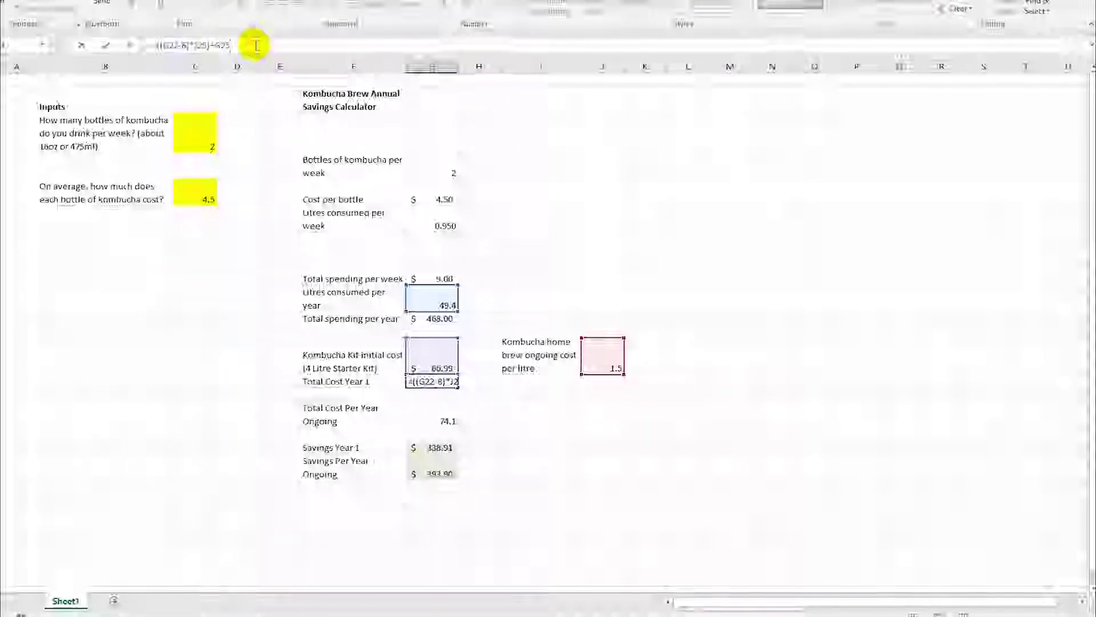
left_click_drag(256, 46, 166, 43)
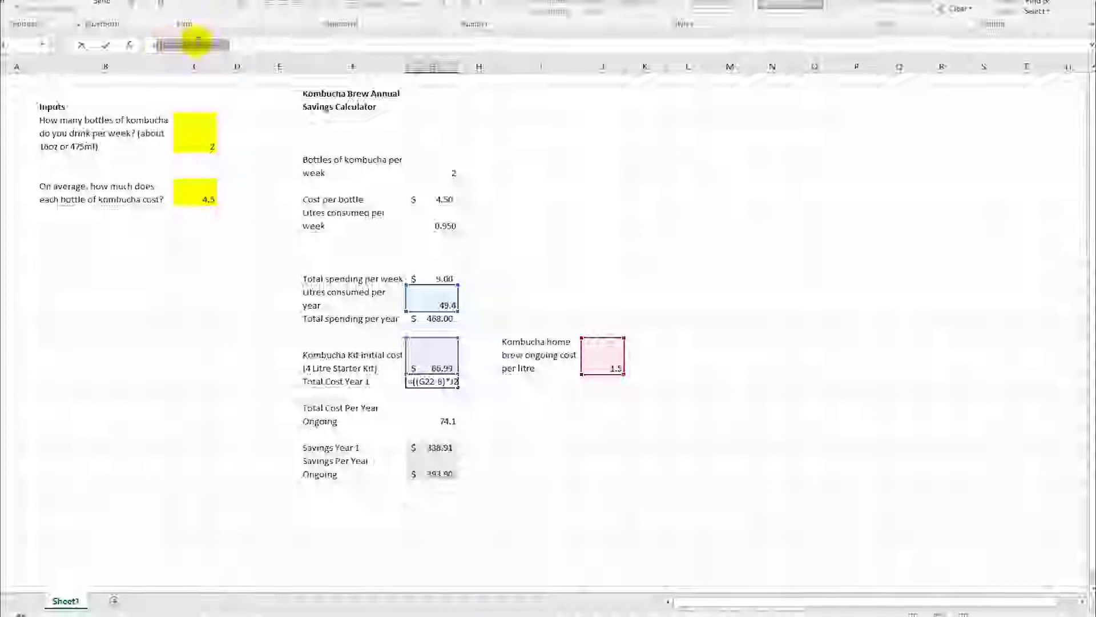
left_click(242, 43)
mouse_move(242, 43)
left_mouse_down()
mouse_move(155, 46)
mouse_move(255, 48)
left_mouse_up()
left_click(626, 616)
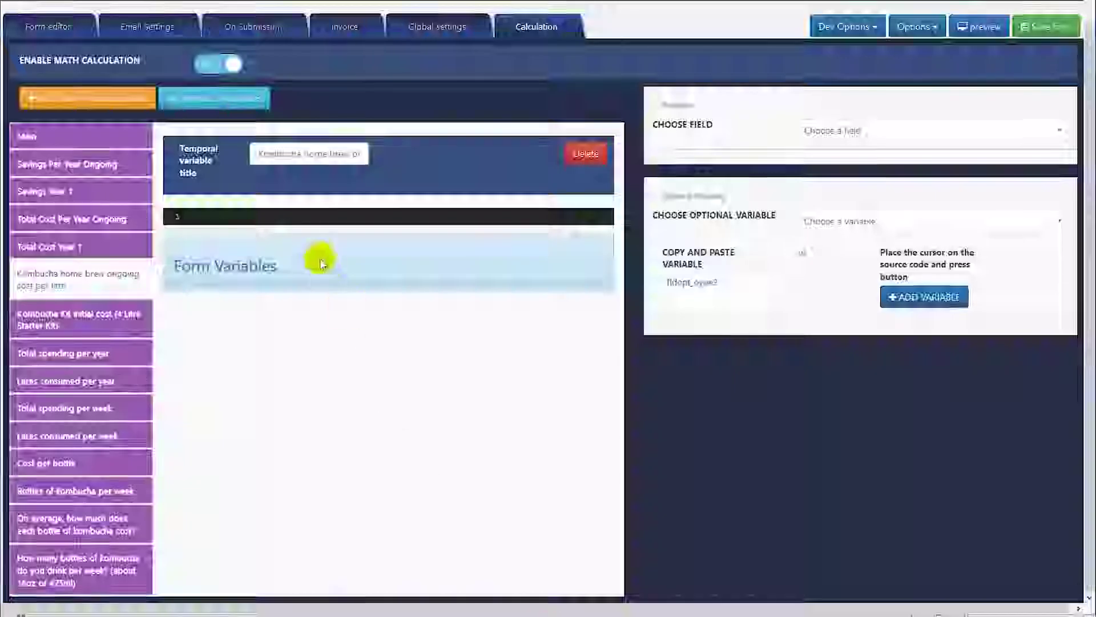
In the "Kombucha home brew ongoing cost per litre" code, declare the variable total and assign it the formula ((G22-8)*J25)+G25.
left_click(221, 221)
key("ctrl+v")
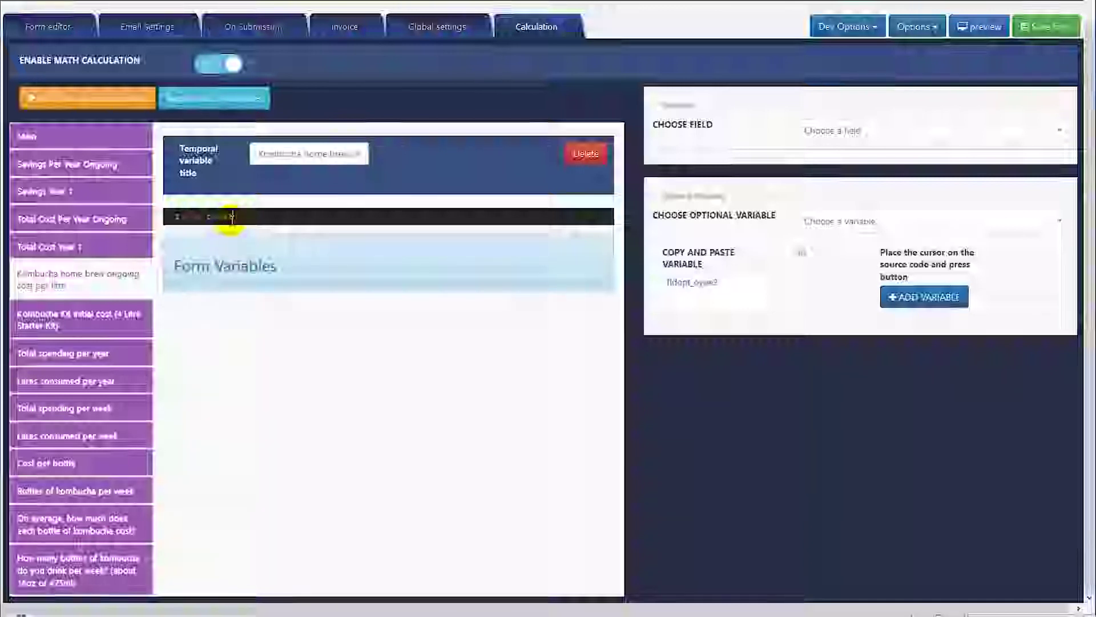
key("Return")
key("Return")
type("return")
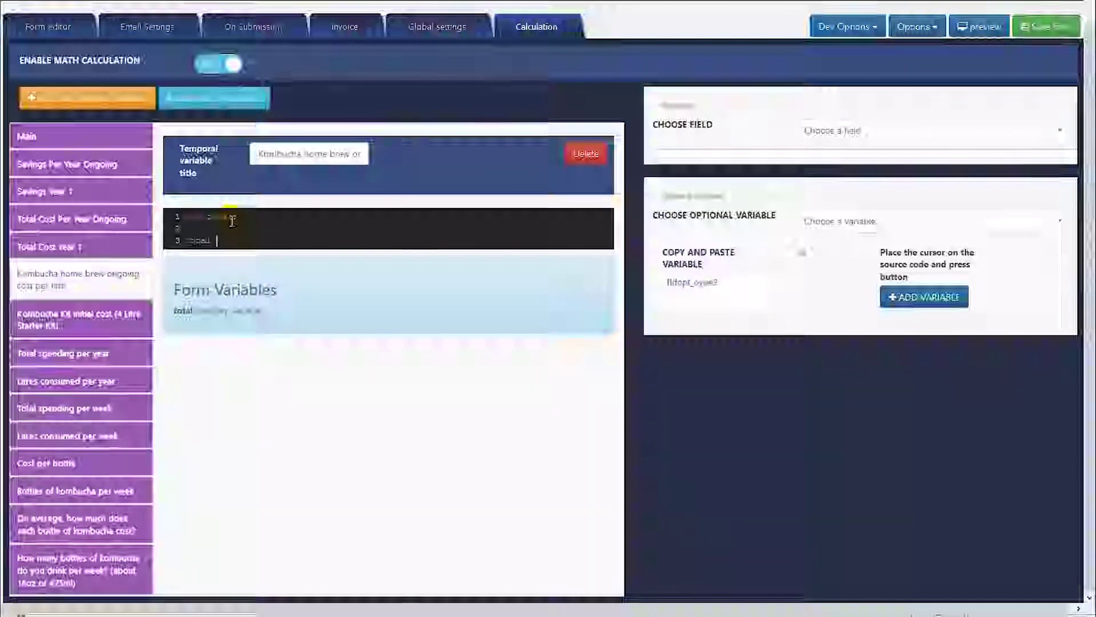
type(" =")
key("ctrl+v")
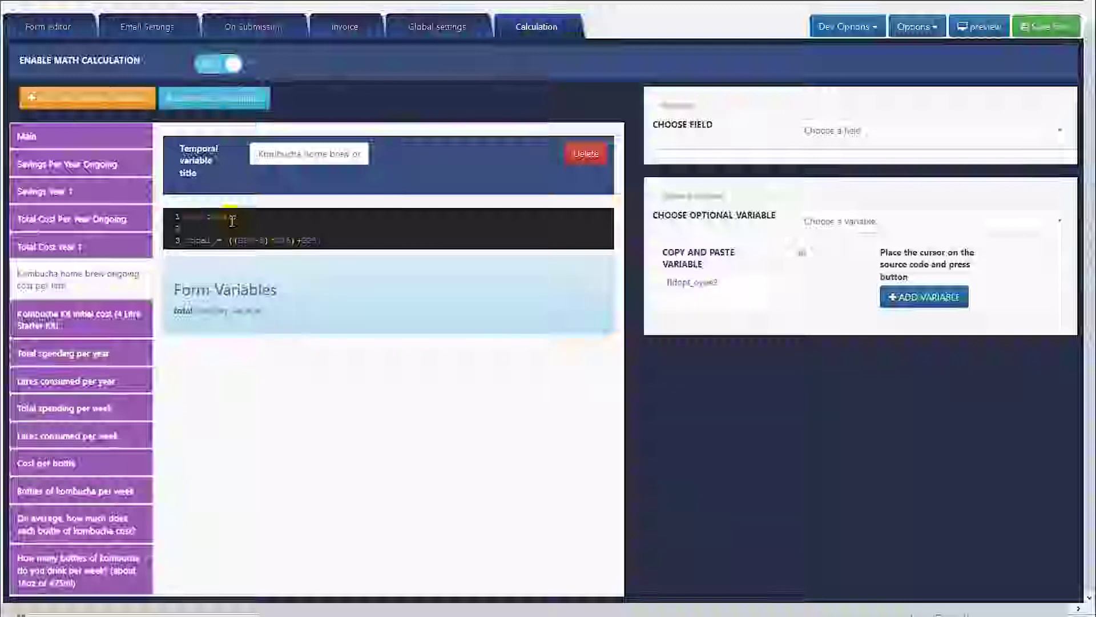
Add a blank line and the statement "return total;" to the end of the "Kombucha home brew ongoing cost per litre" code.
key("Return")
key("Return")
type("return")
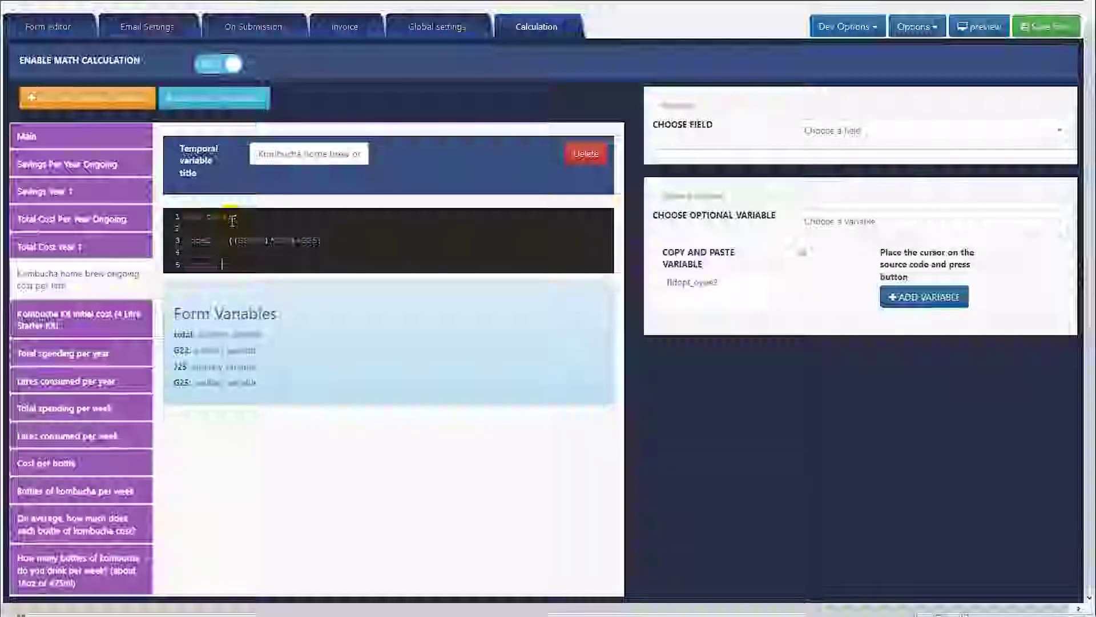
type("total;")
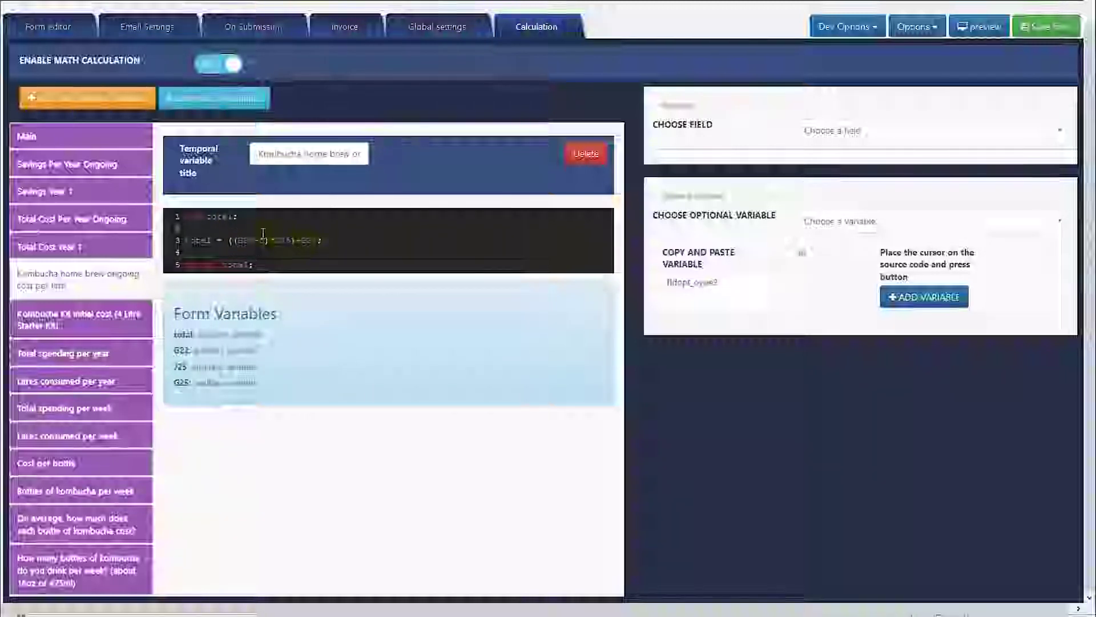
Check what G22 refers to in the Excel formula and replace it in the total code with the variable of "Litres consumed per year".
left_click(700, 616)
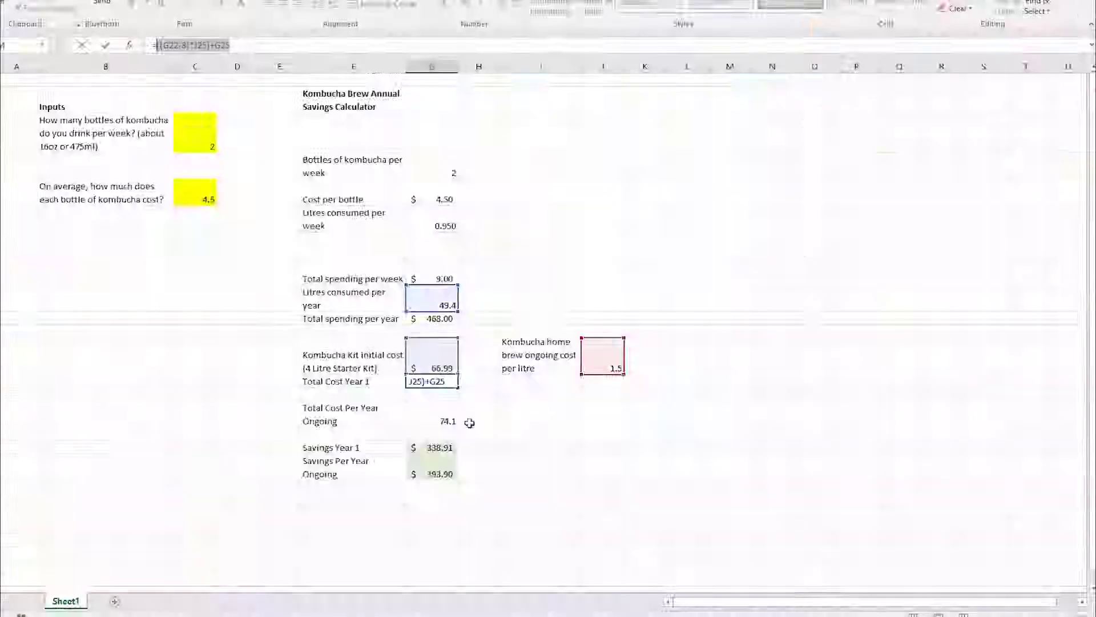
left_click(185, 46)
left_click(185, 45)
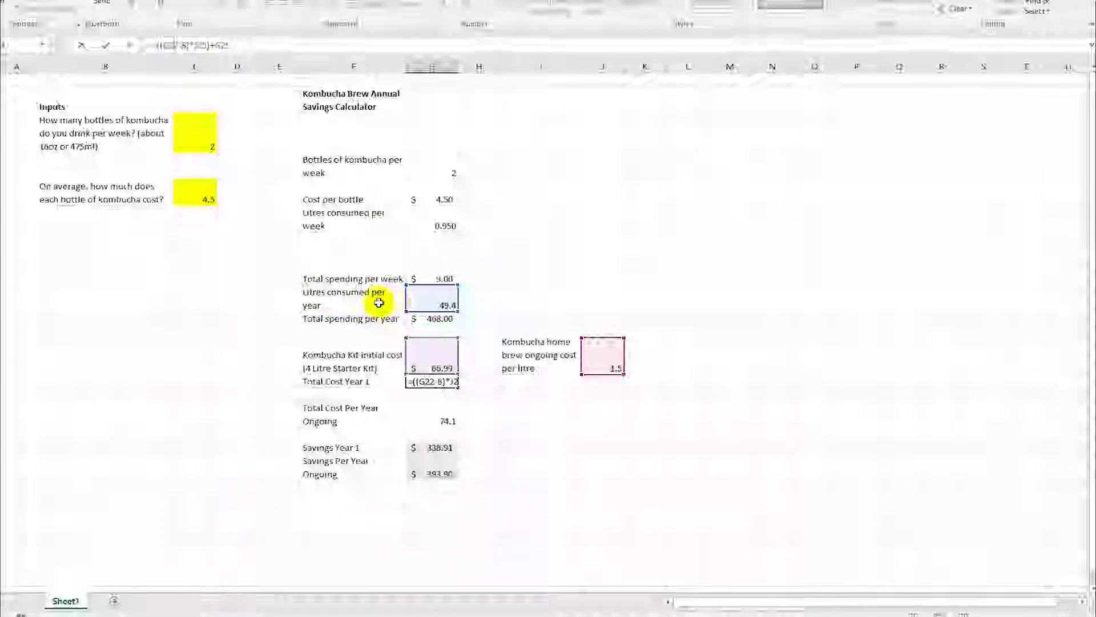
left_click(562, 615)
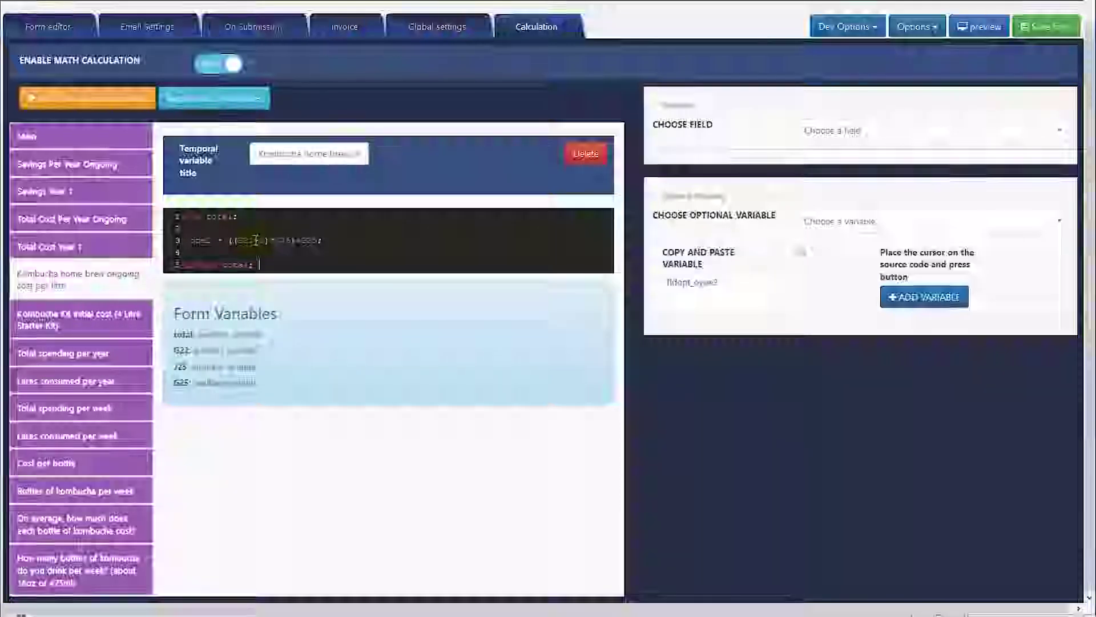
left_click(805, 220)
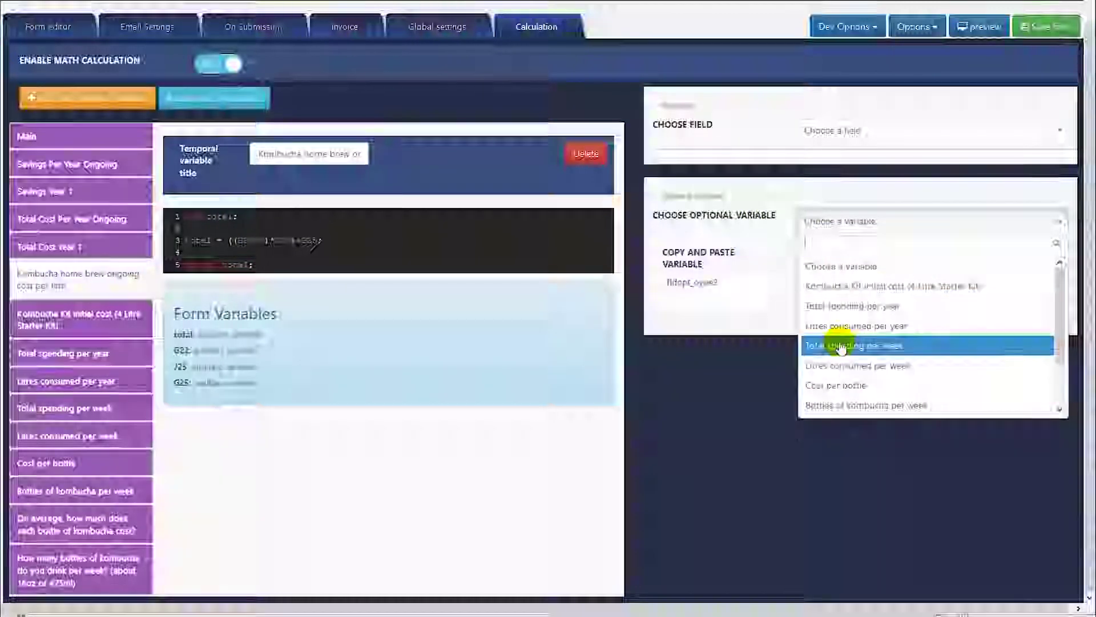
left_click(838, 325)
double_click(733, 284)
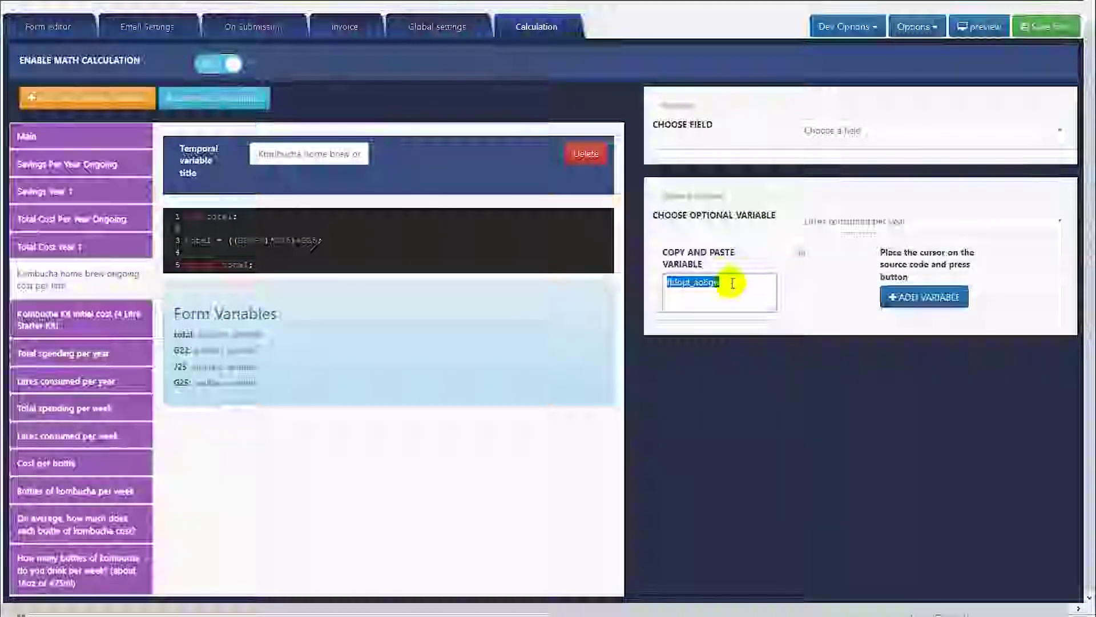
left_click(256, 239)
left_click_drag(255, 239, 238, 240)
type("fldopt_ao6gw")
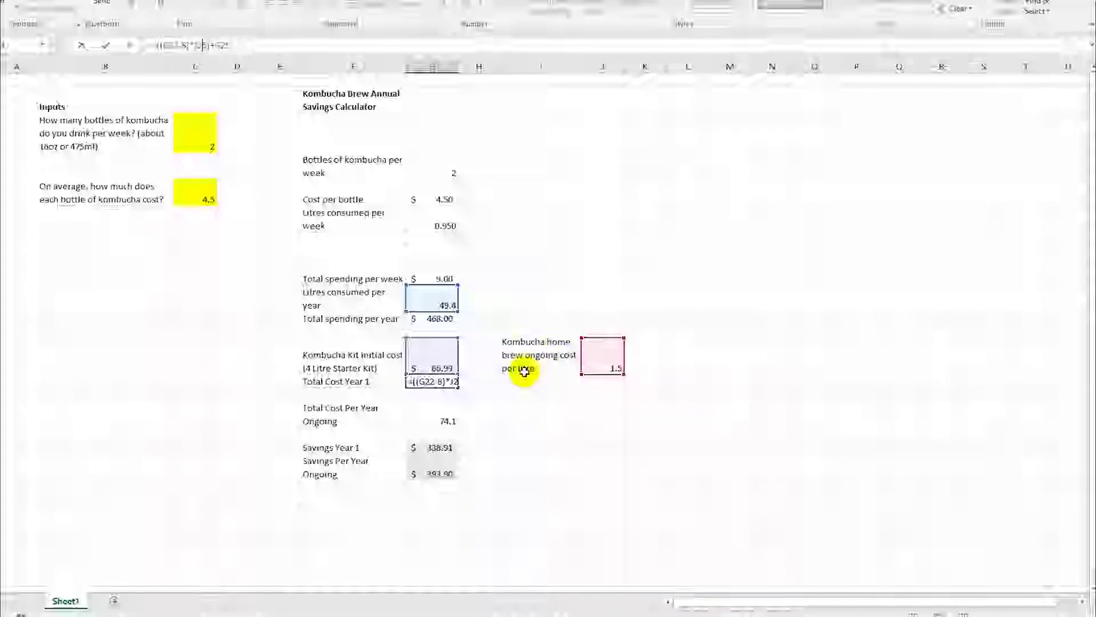
Return to the form builder and look through the optional variables for one matching J25, the home brew ongoing cost per litre.
left_click(540, 562)
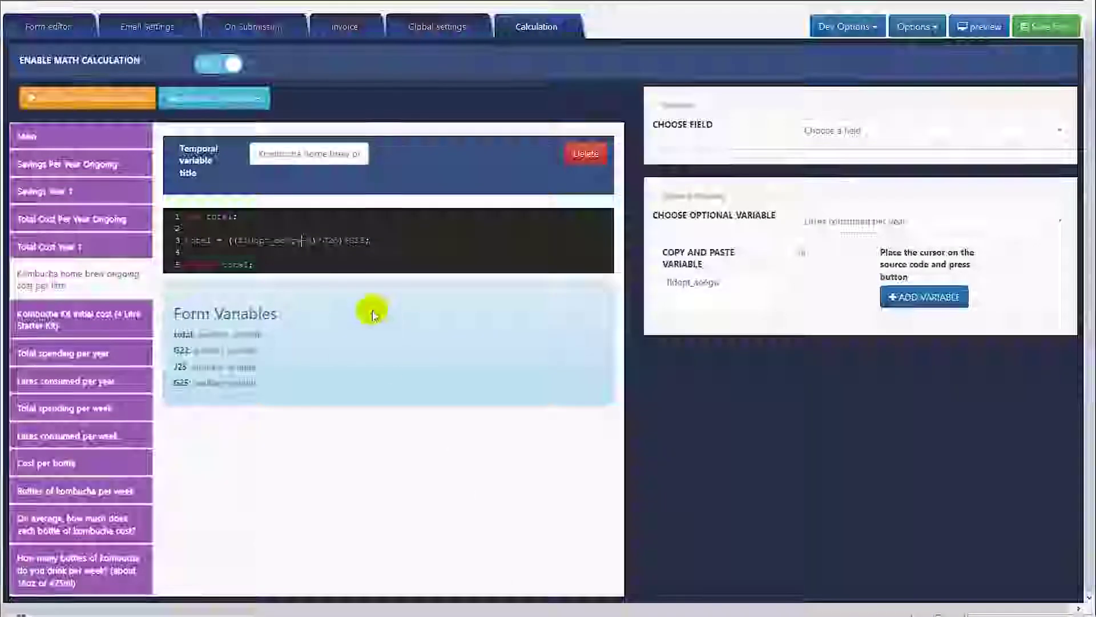
left_click(843, 223)
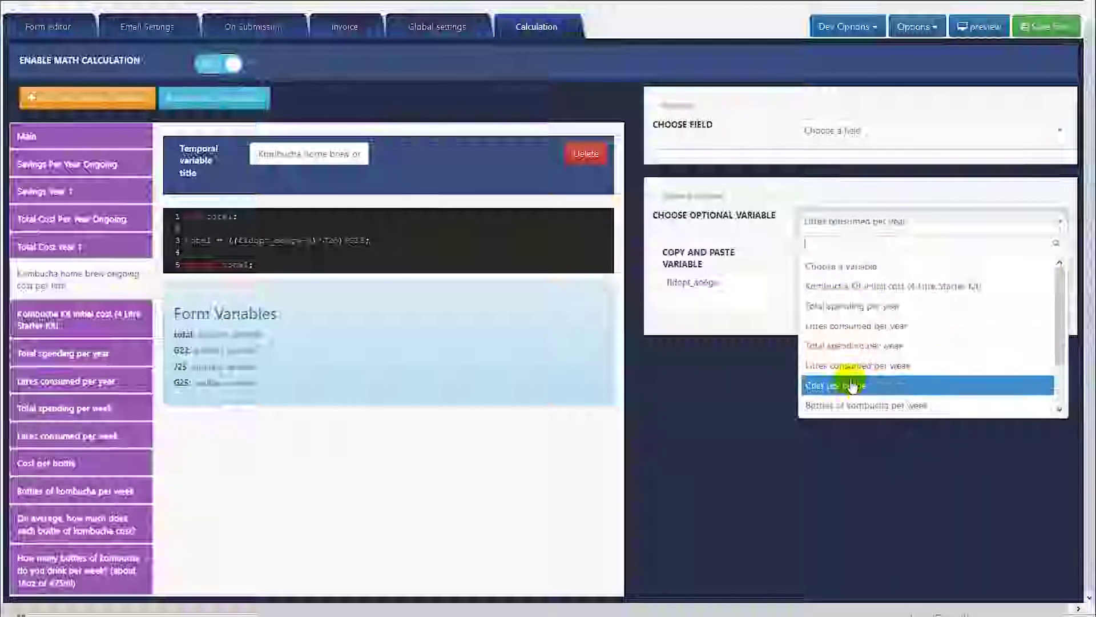
scroll(895, 347, "down", 1)
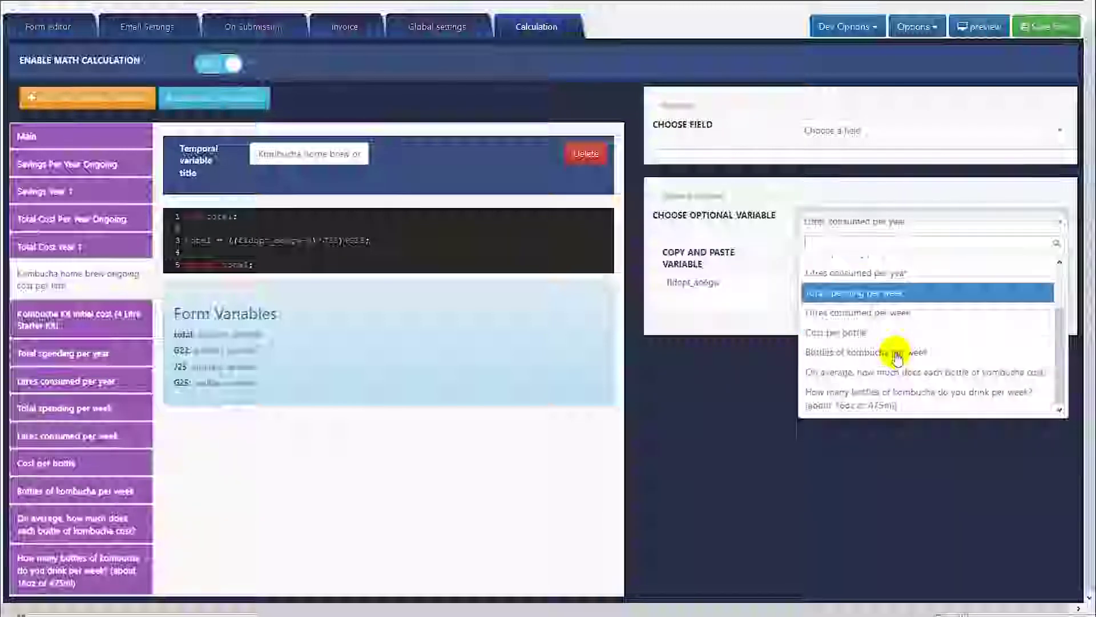
scroll(907, 365, "up", 2)
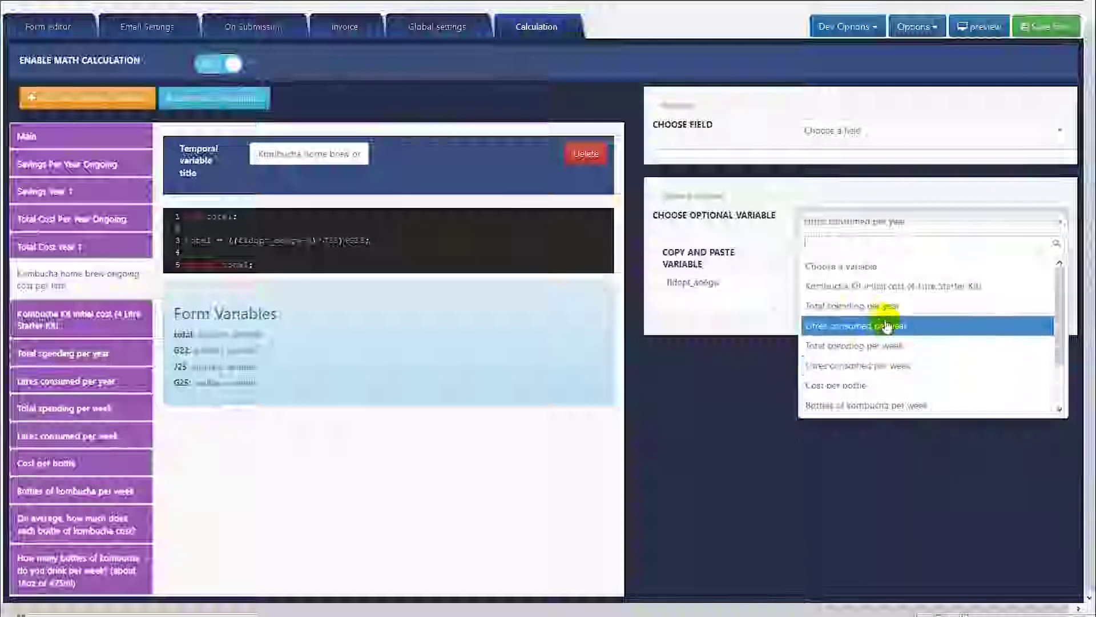
scroll(893, 320, "down", 3)
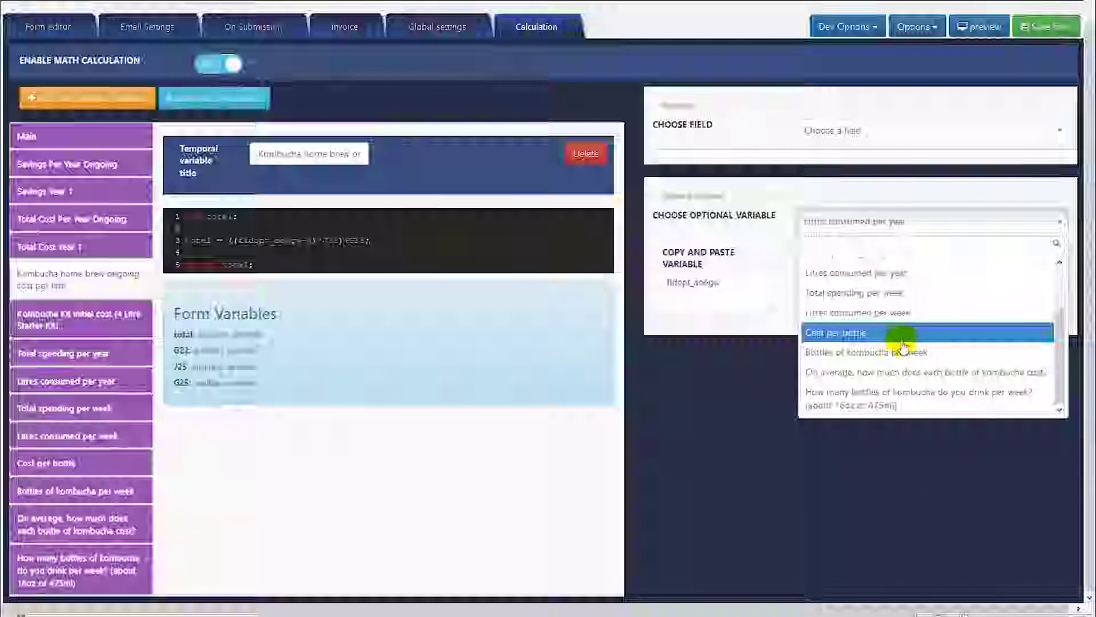
left_click(590, 471)
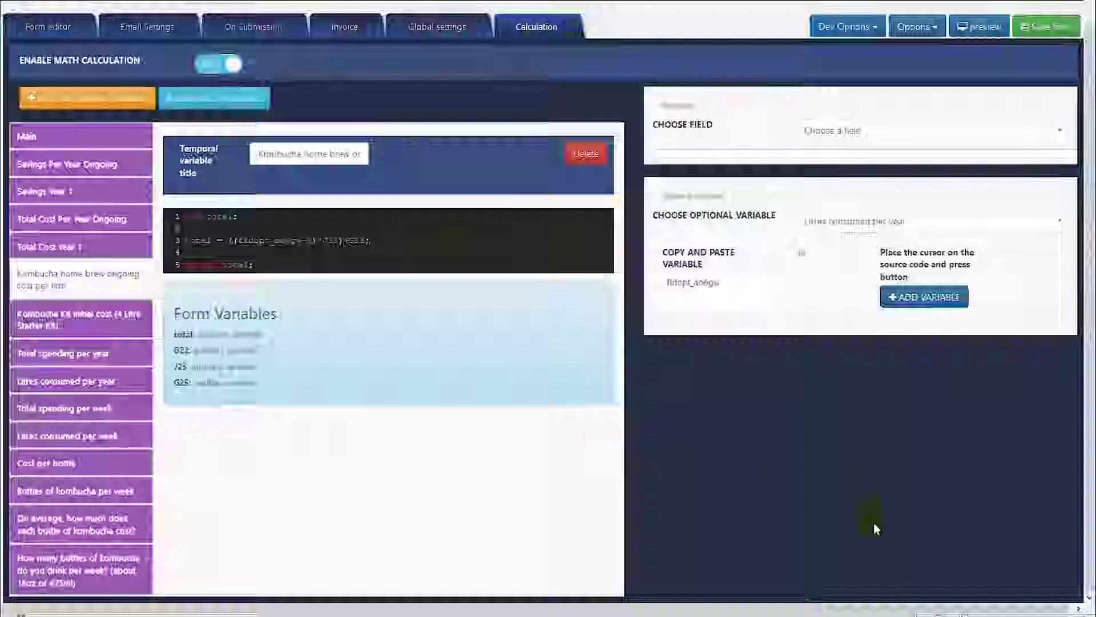
Compare the total code with Excel's Total Cost Year 1 formula to determine which calculation variable the code belongs to.
key("alt+Tab")
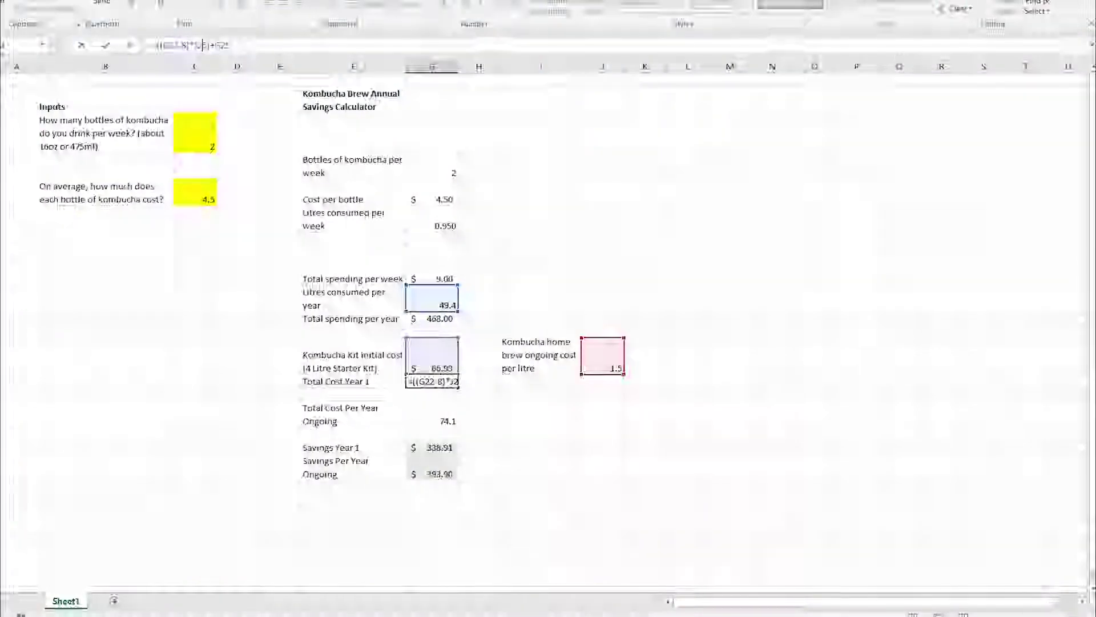
key("alt+Tab")
key("alt+Tab")
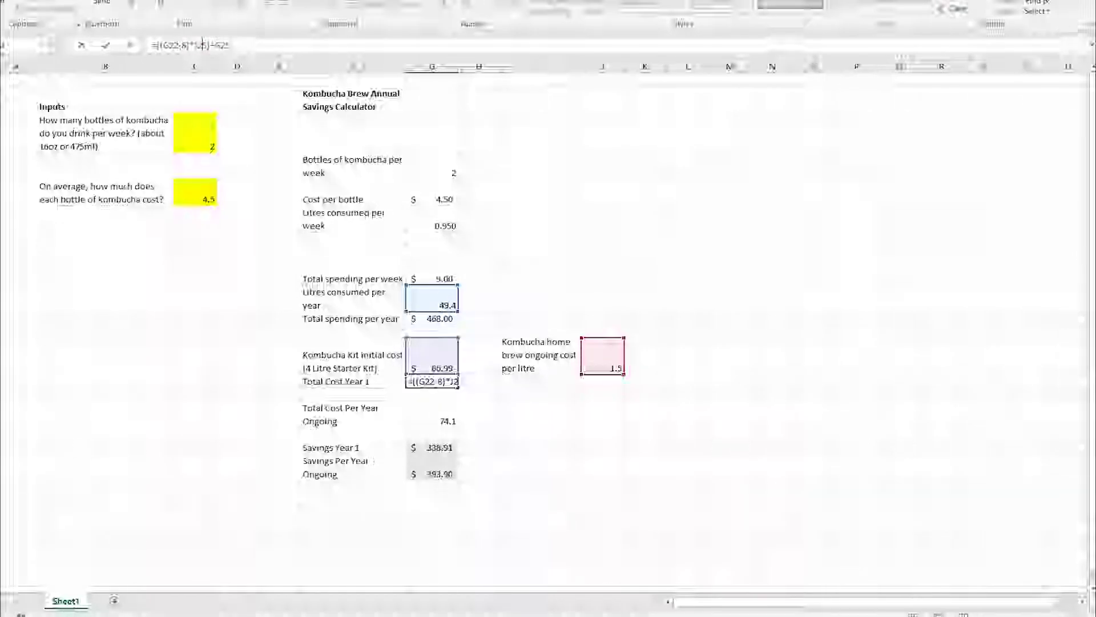
key("alt+Tab")
key("alt+Tab")
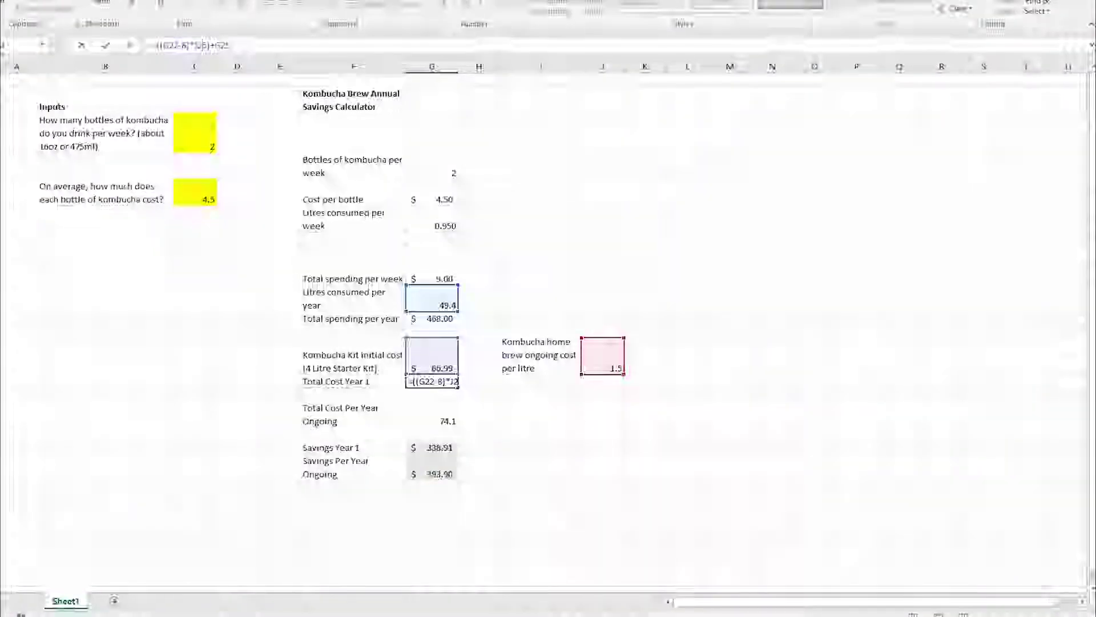
key("alt+Tab")
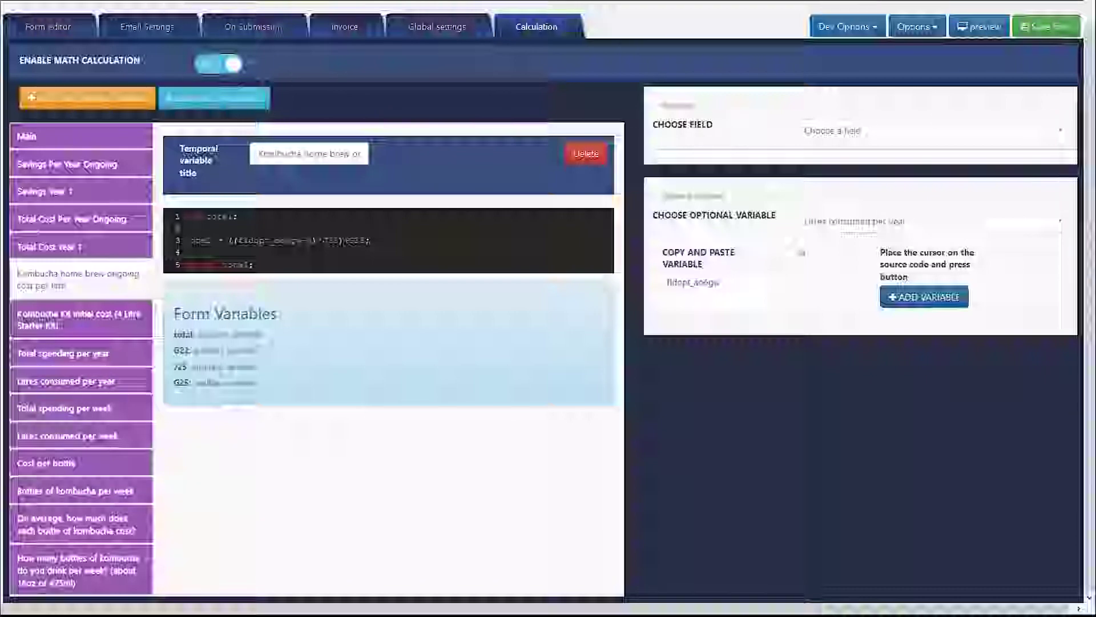
key("alt+Tab")
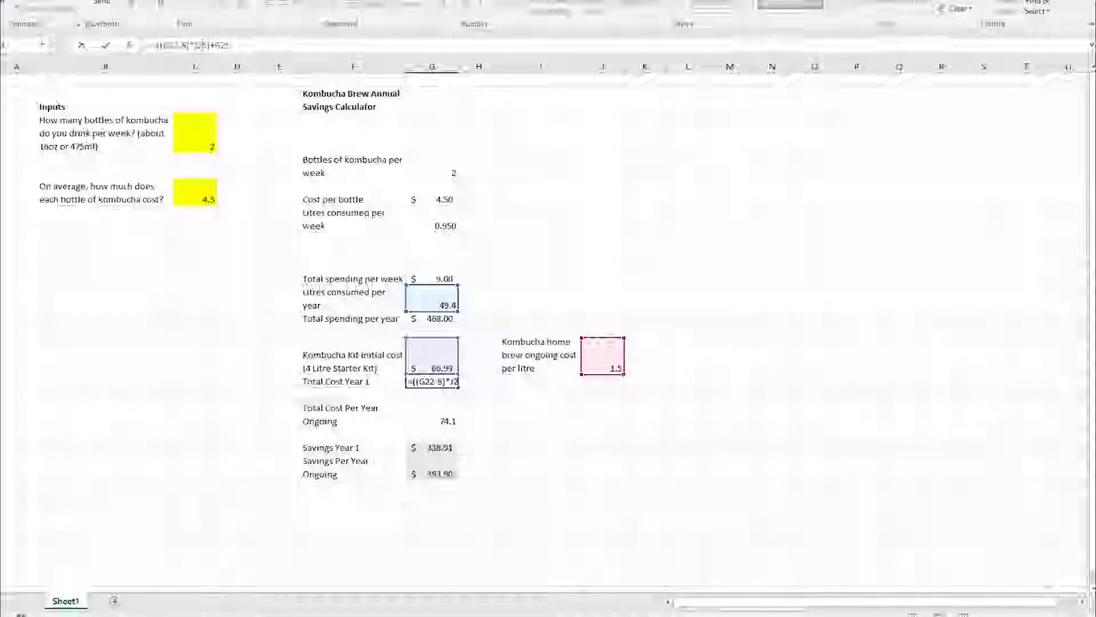
key("alt+Tab")
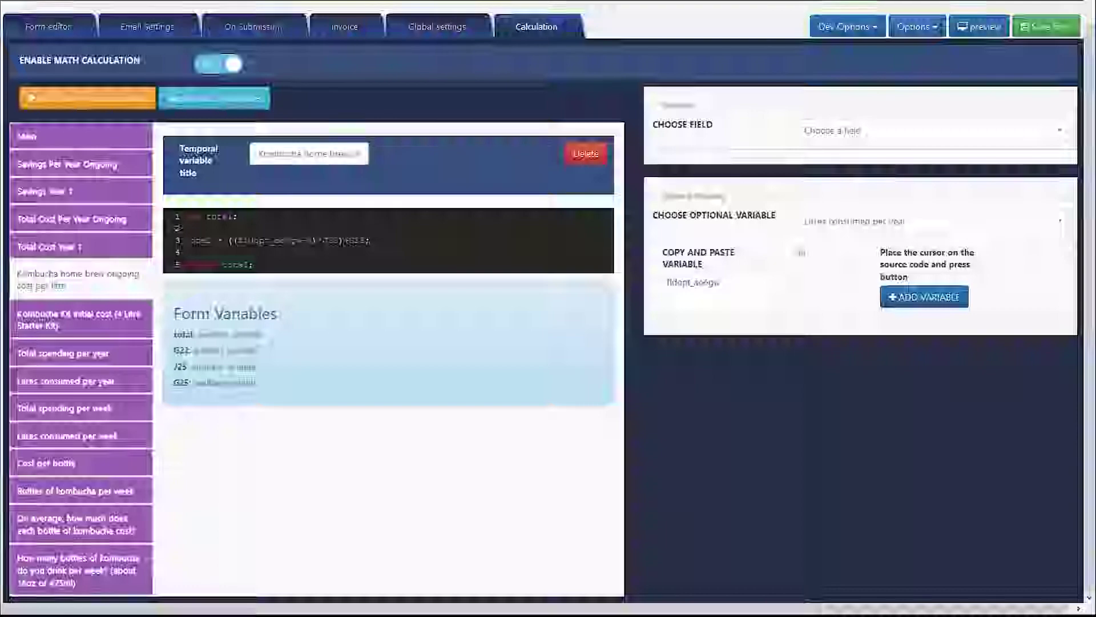
key("alt+Tab")
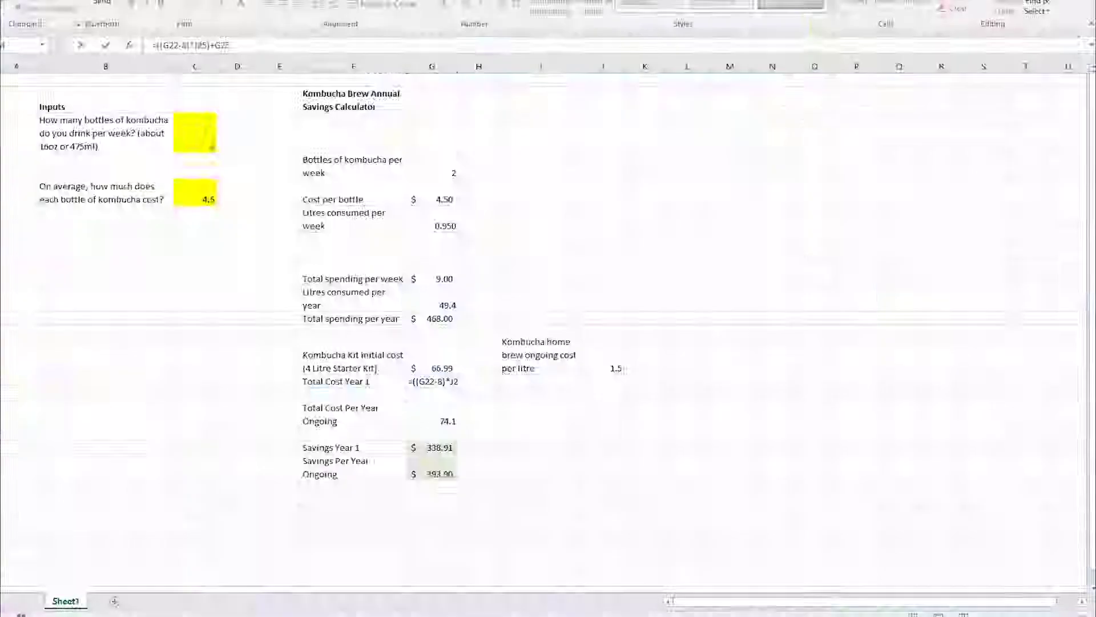
key("alt+Tab")
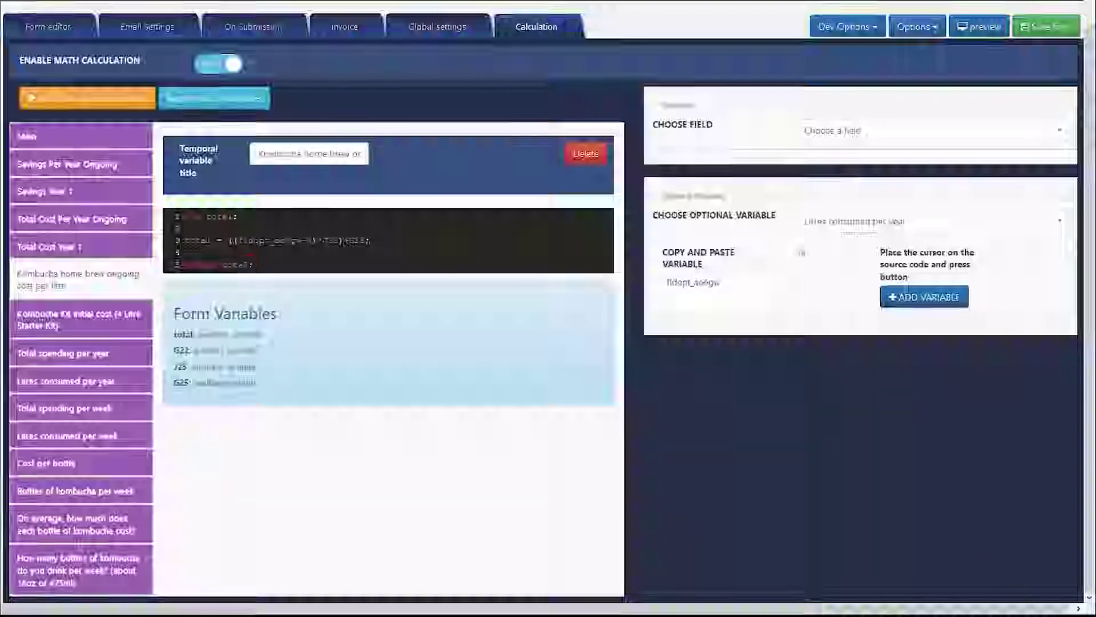
key("alt+Tab")
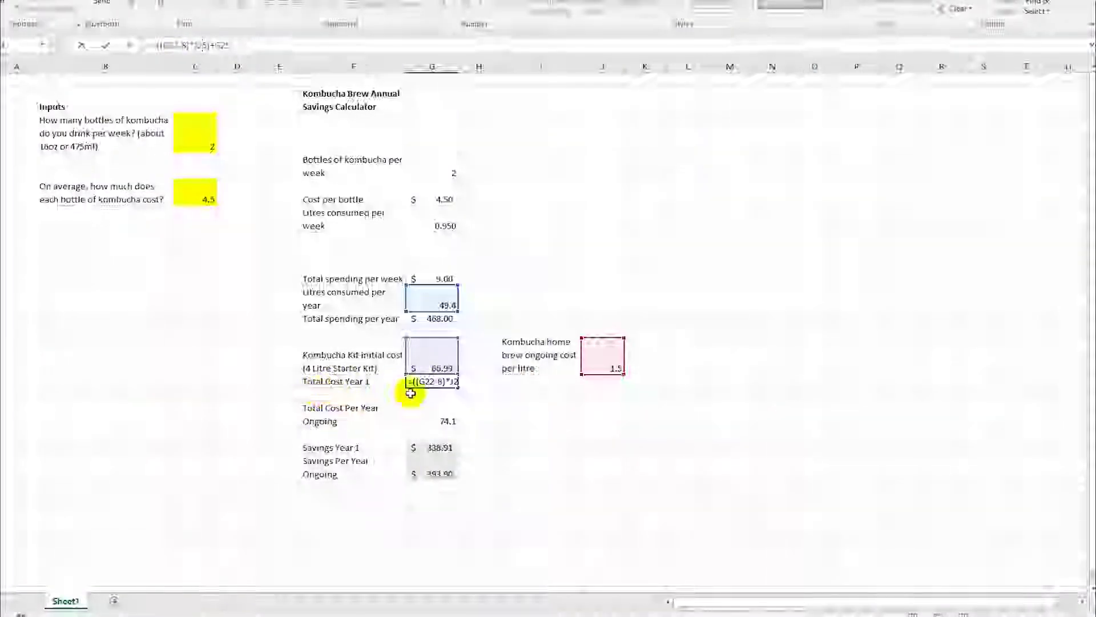
Move the entire total code from the "Kombucha home brew ongoing cost per litre" variable into "Total Cost Year 1".
key("alt+Tab")
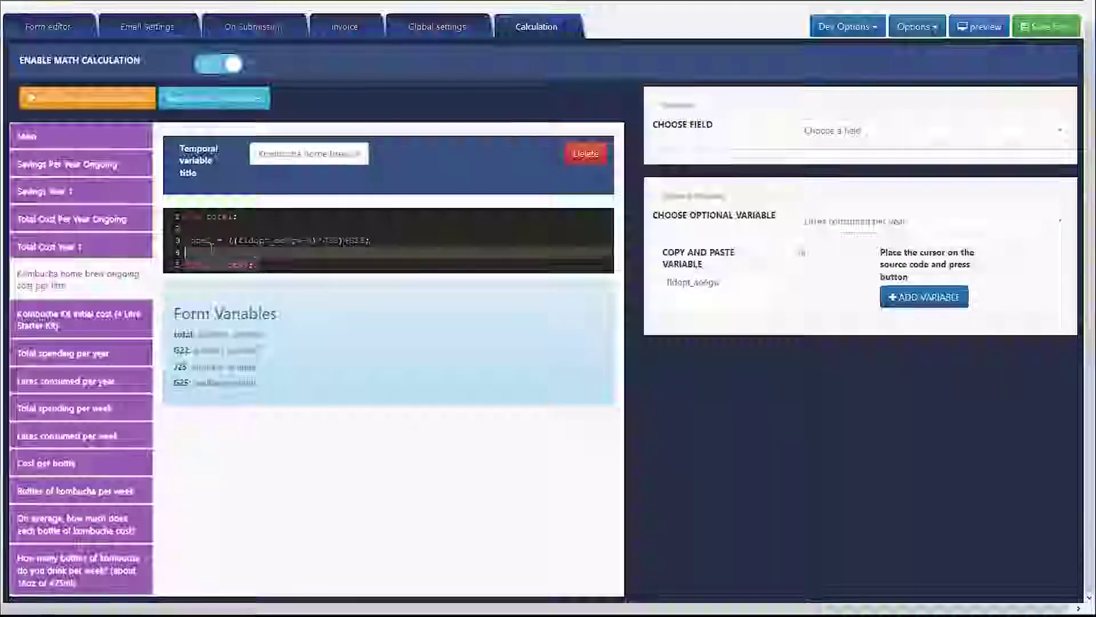
key("BackSpace")
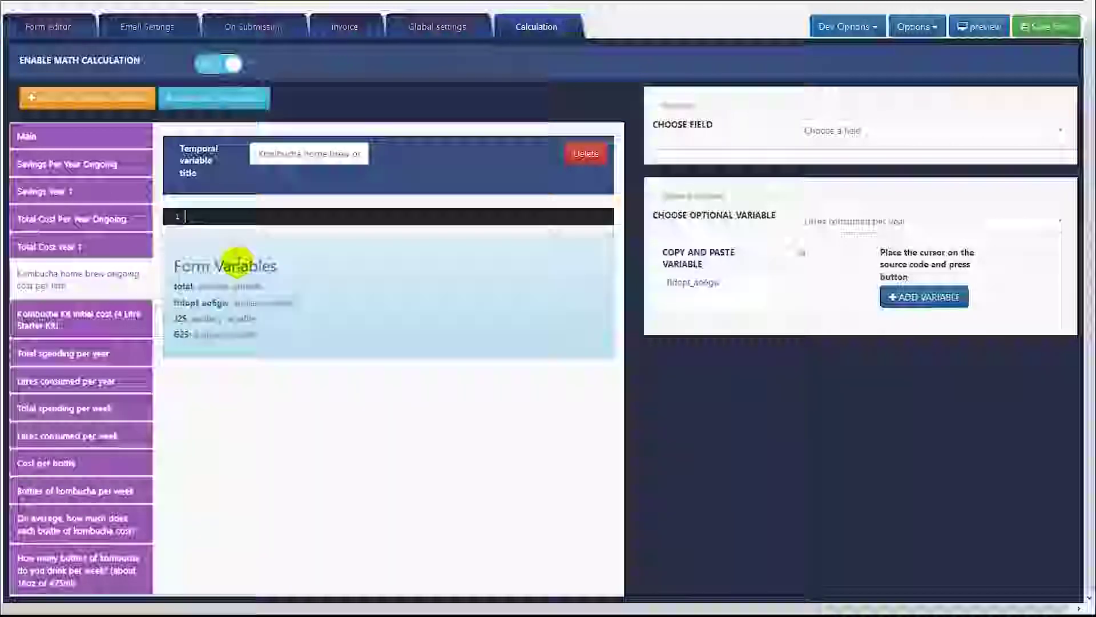
left_click(115, 248)
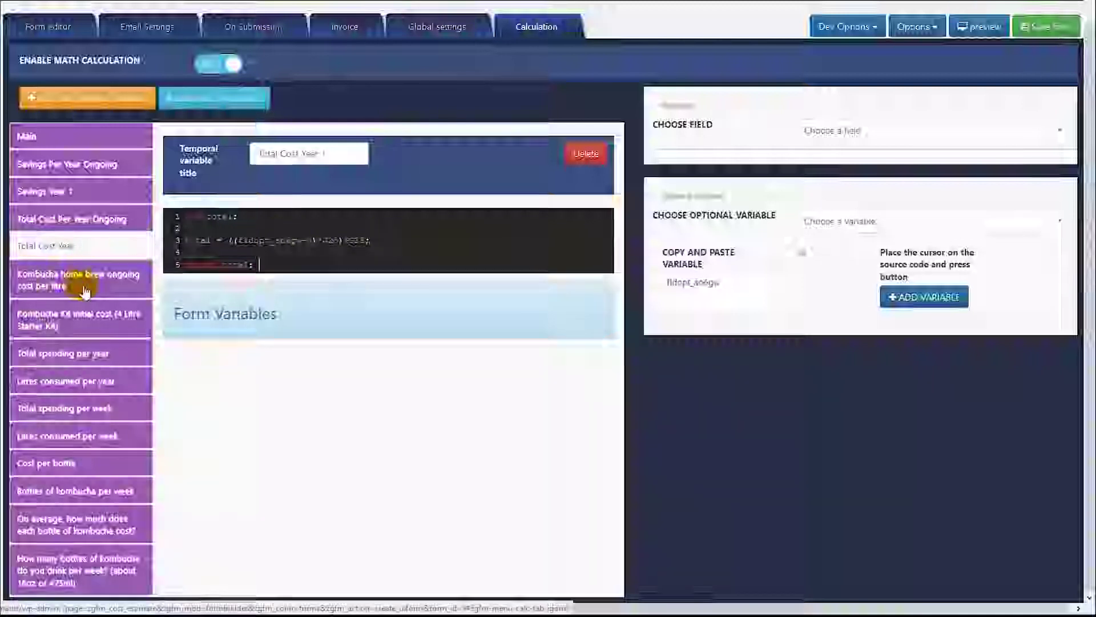
Look up the home brew cost per litre in Excel and enter "return 1.5;" as the "Kombucha home brew ongoing cost per litre" code.
left_click(51, 279)
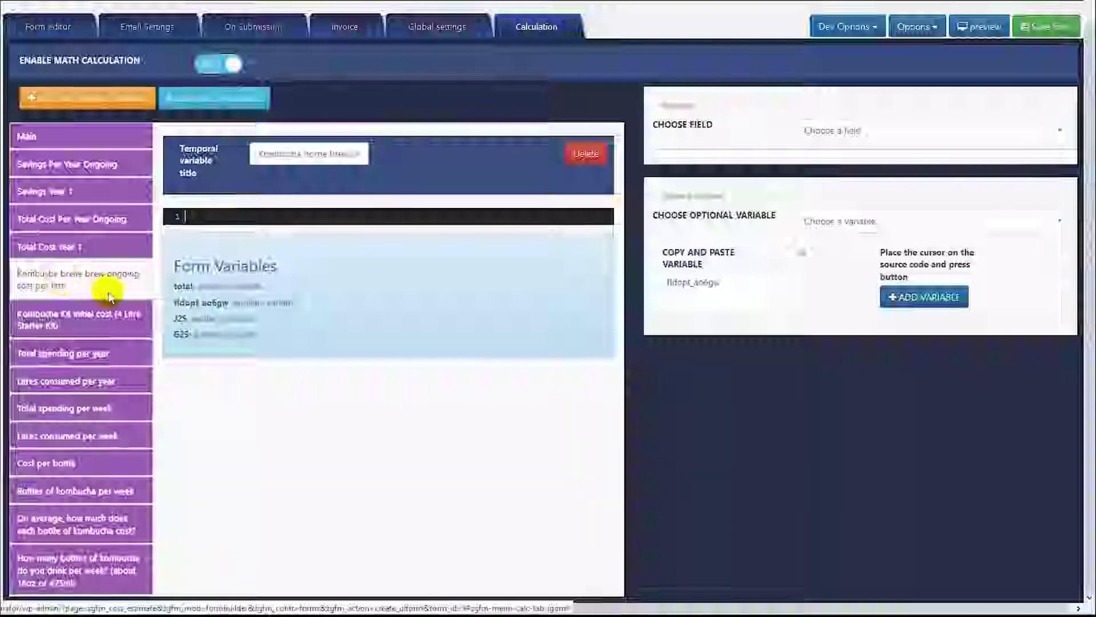
key("alt+Tab")
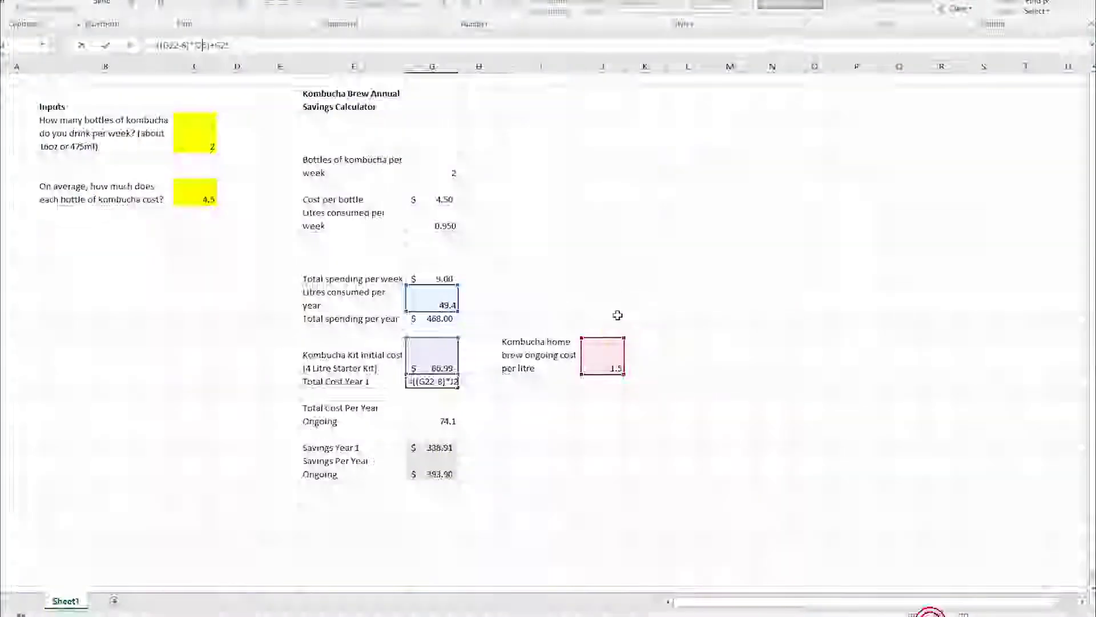
key("Return")
left_click(611, 350)
left_click(178, 43)
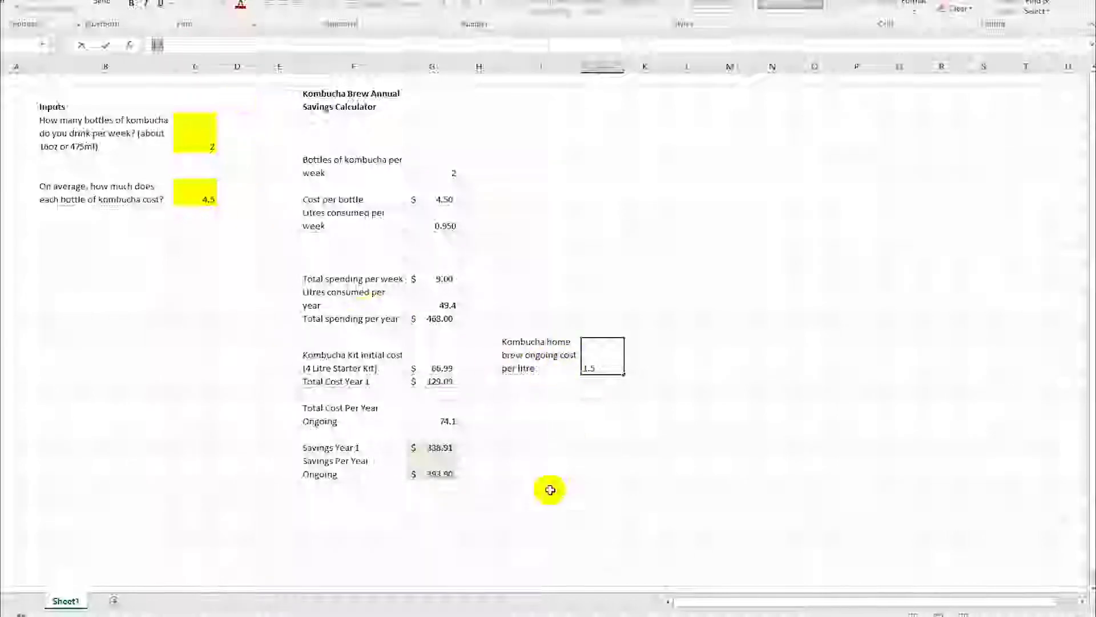
key("alt+Tab")
left_click(214, 216)
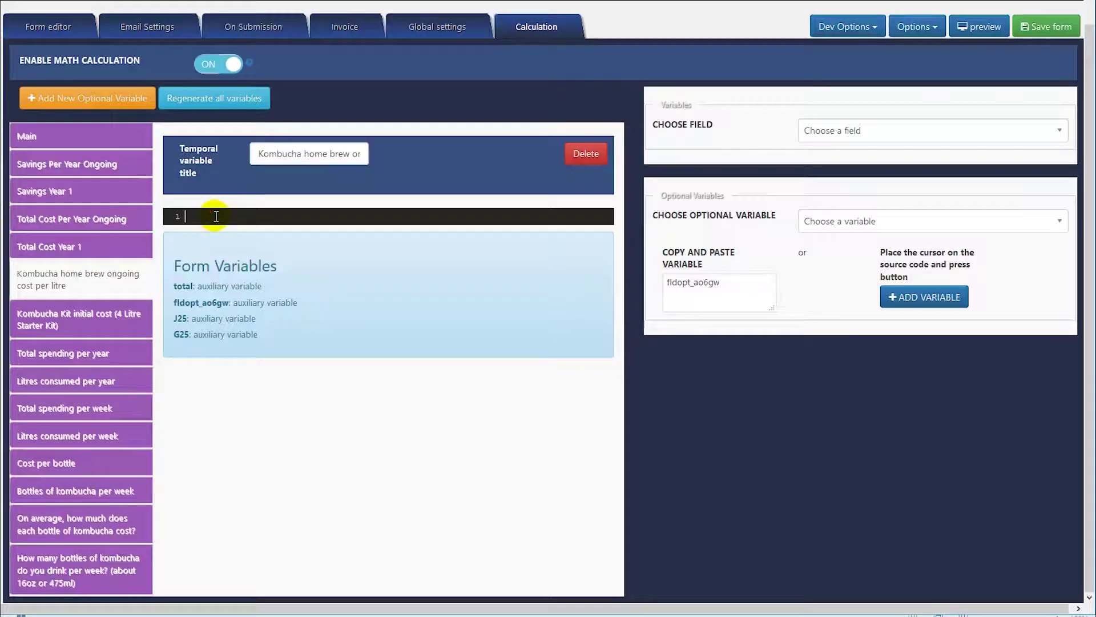
type("return 1.5;")
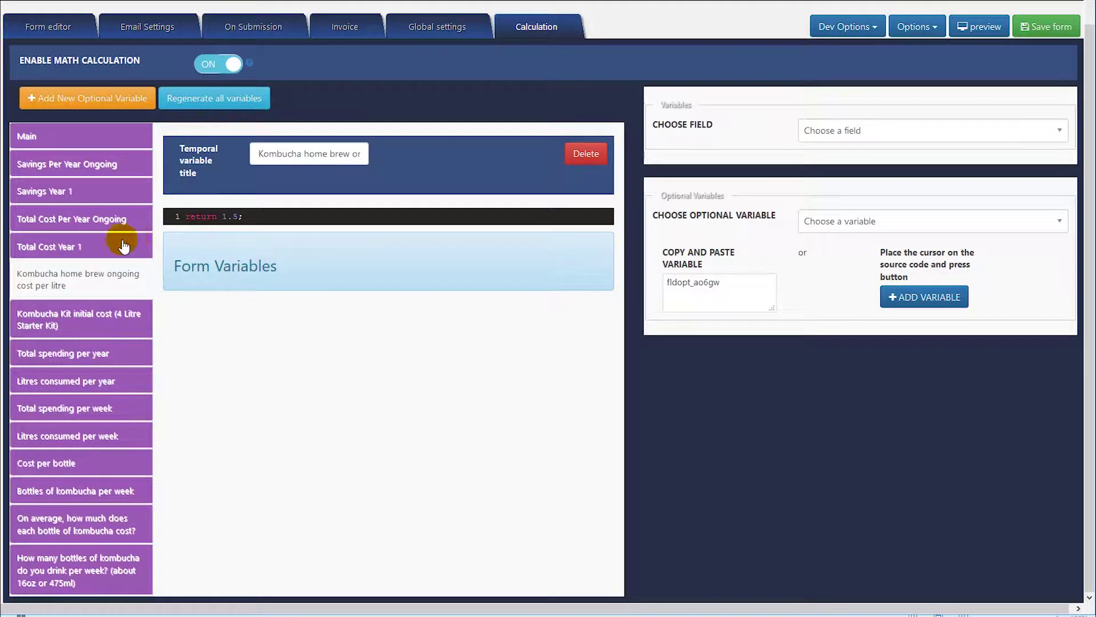
In the "Total Cost Year 1" code, check J25 against Excel and replace it with fldopt_igom0, the "Kombucha home brew ongoing cost per litre" variable.
left_click(58, 247)
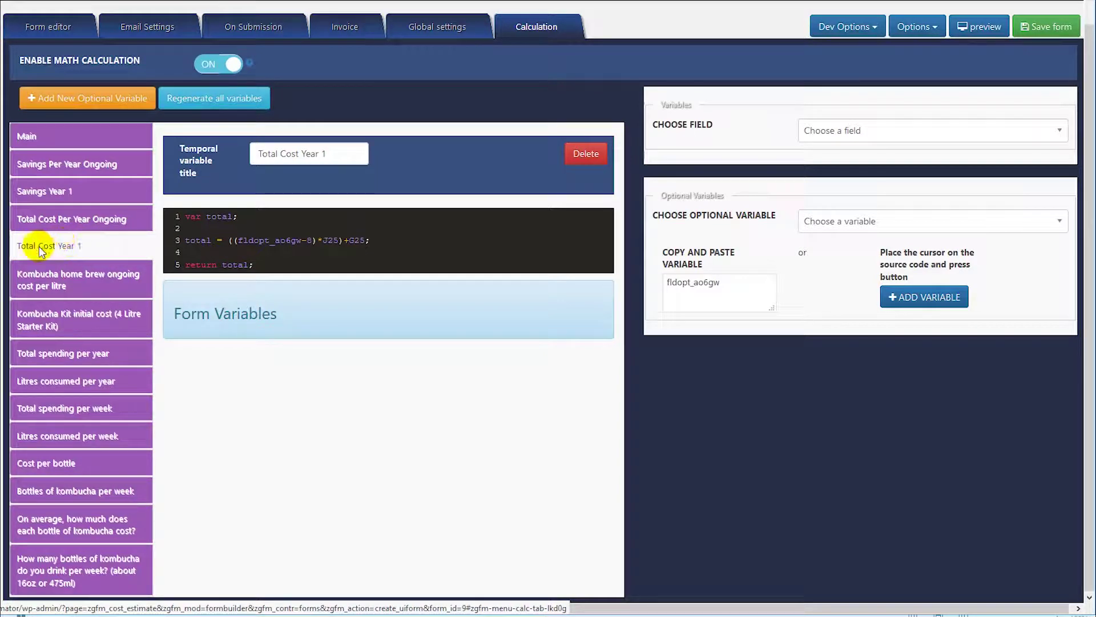
left_click(236, 237)
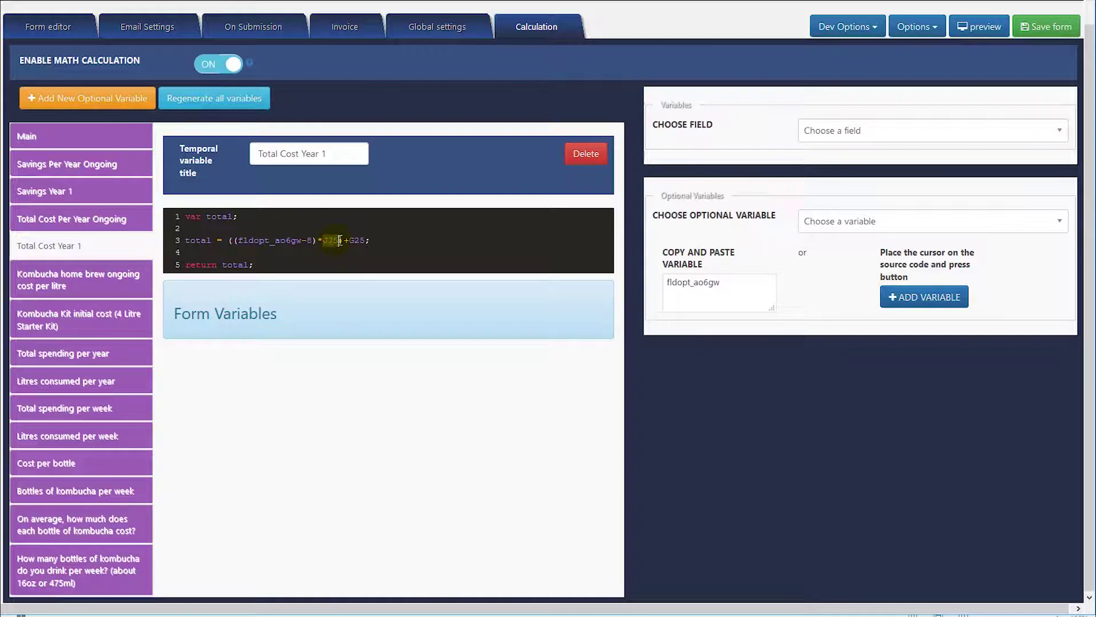
left_click(869, 615)
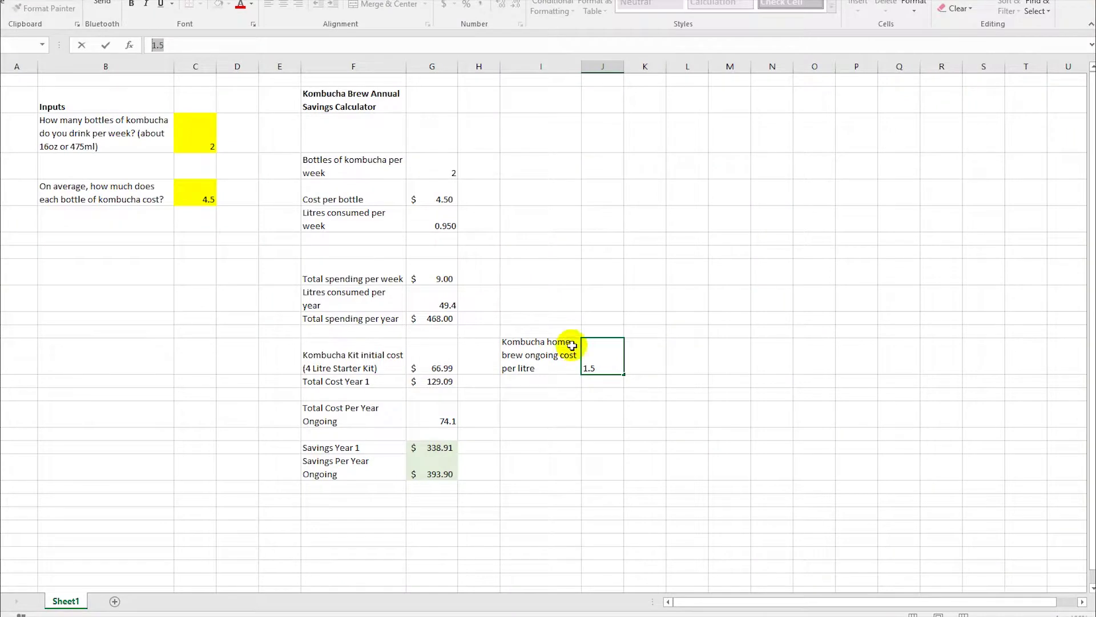
left_click(432, 381)
left_click(206, 45)
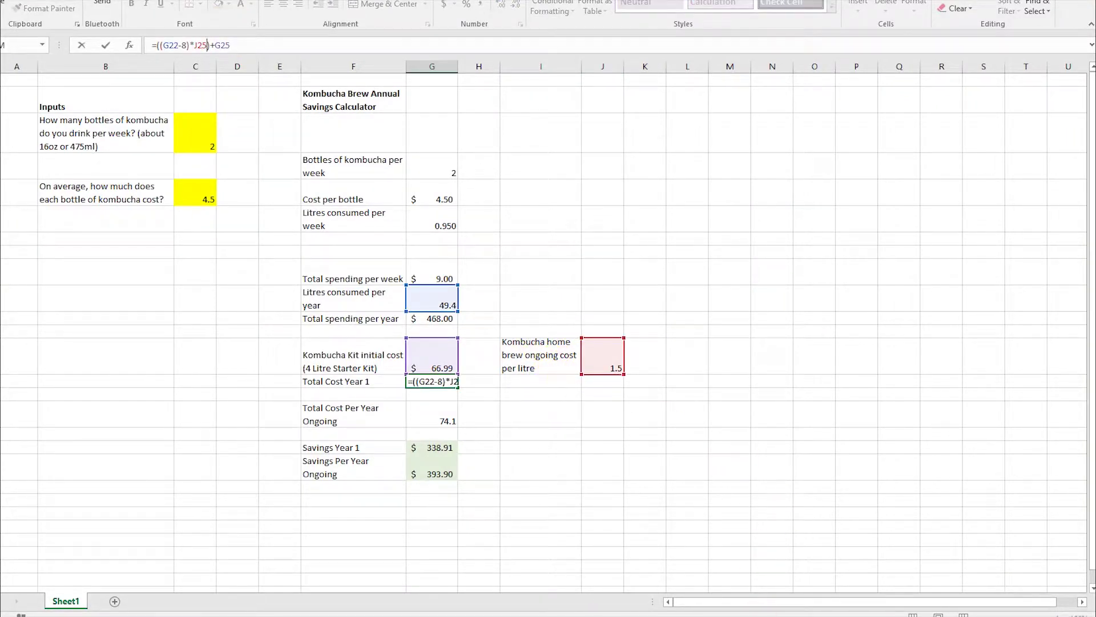
mouse_move(540, 614)
left_click(539, 565)
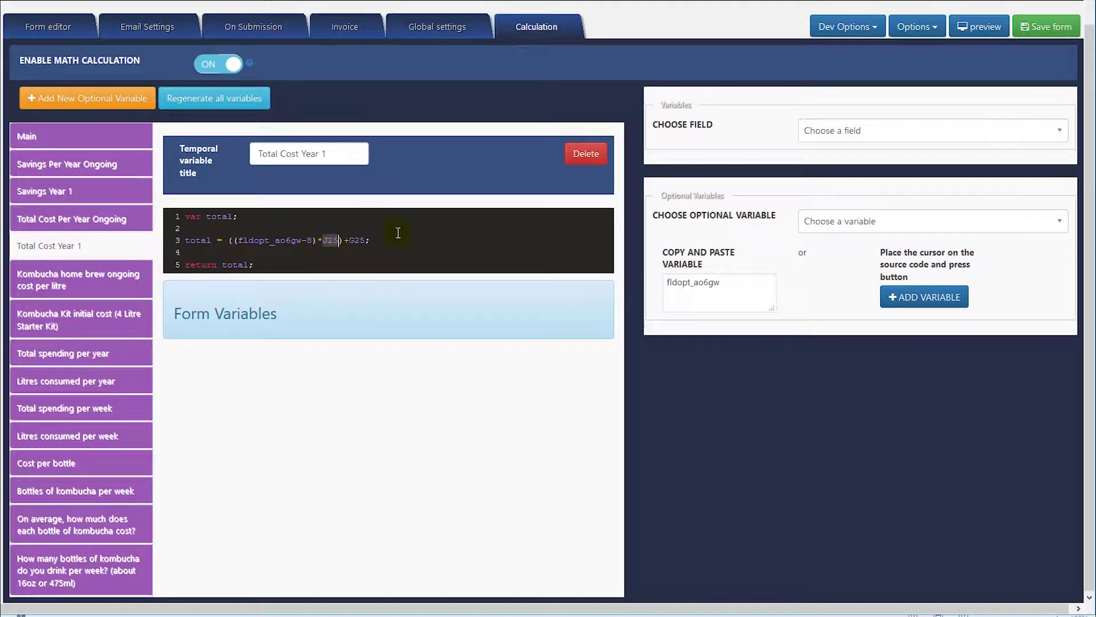
left_click(839, 222)
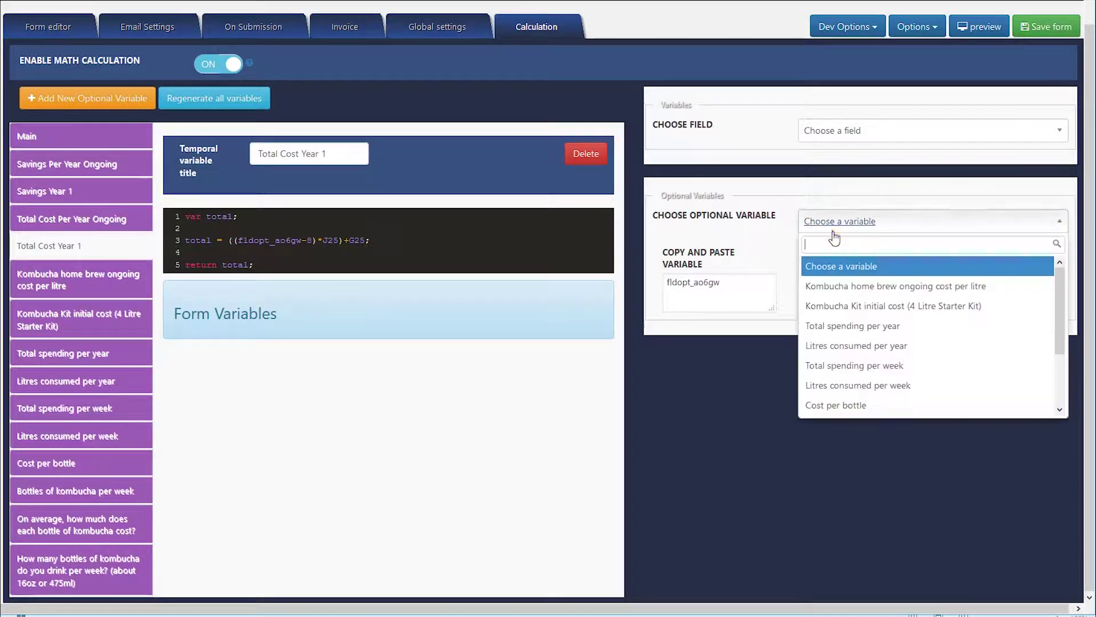
left_click(860, 290)
double_click(742, 284)
key("ctrl+c")
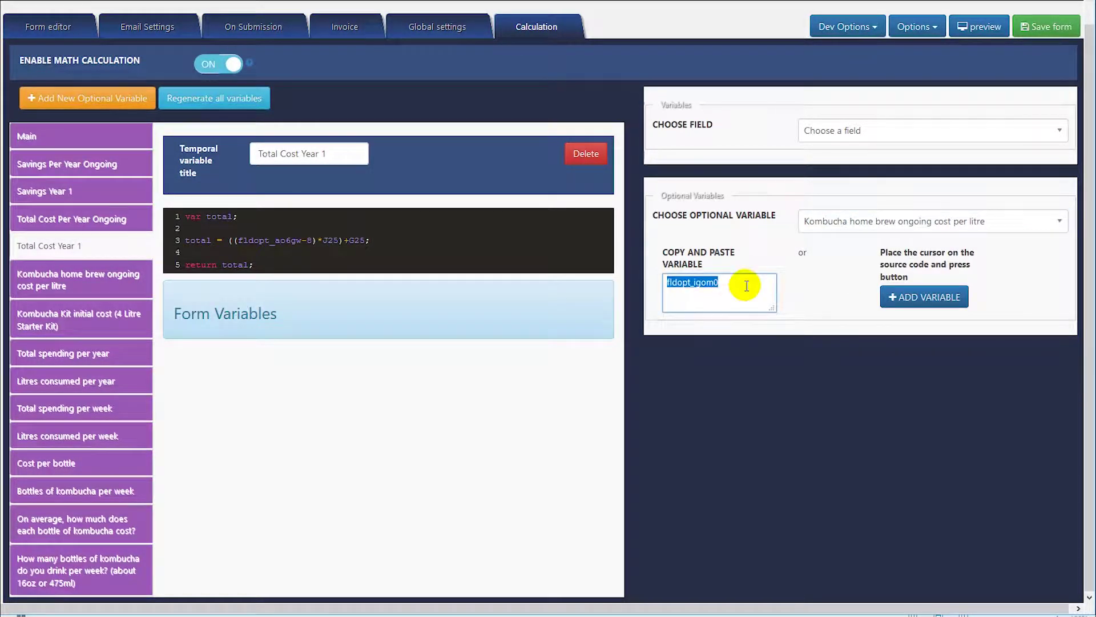
double_click(333, 240)
key("ctrl+v")
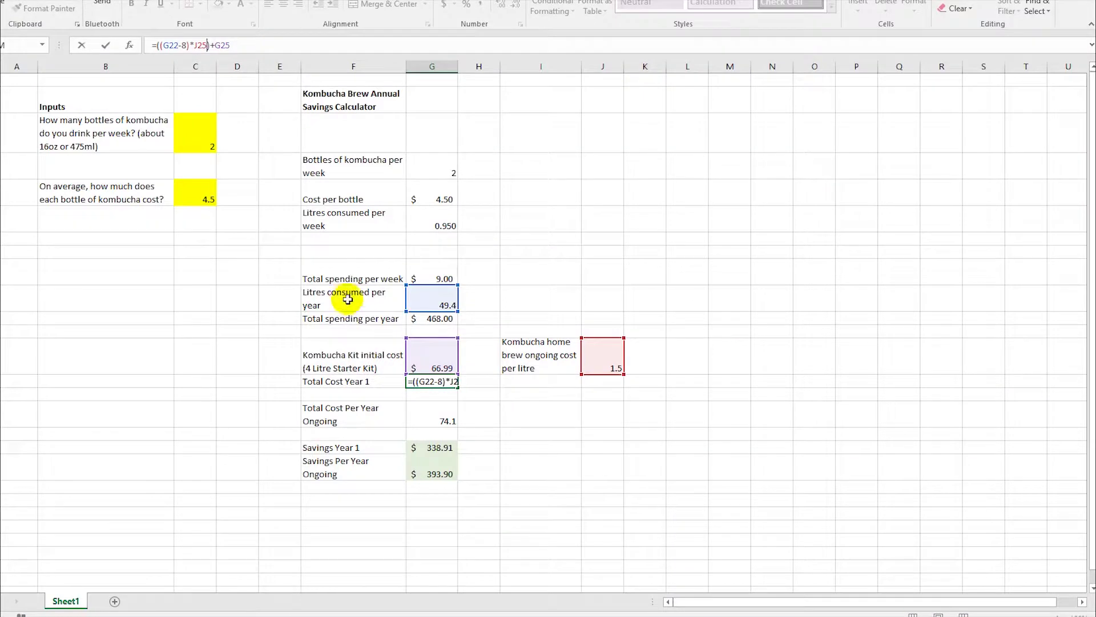
Check G25 in the Excel formula and replace it in the total code with fldopt_tv35j, the "Kombucha Kit initial cost (4 Litre Starter Kit)" variable.
left_click(219, 46)
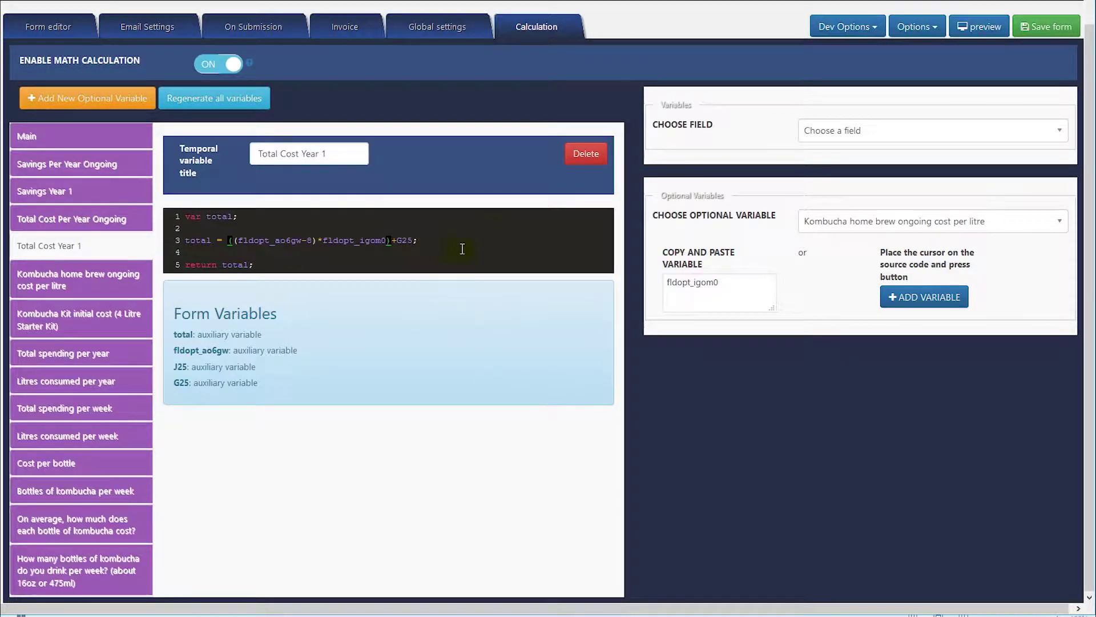
left_click(828, 222)
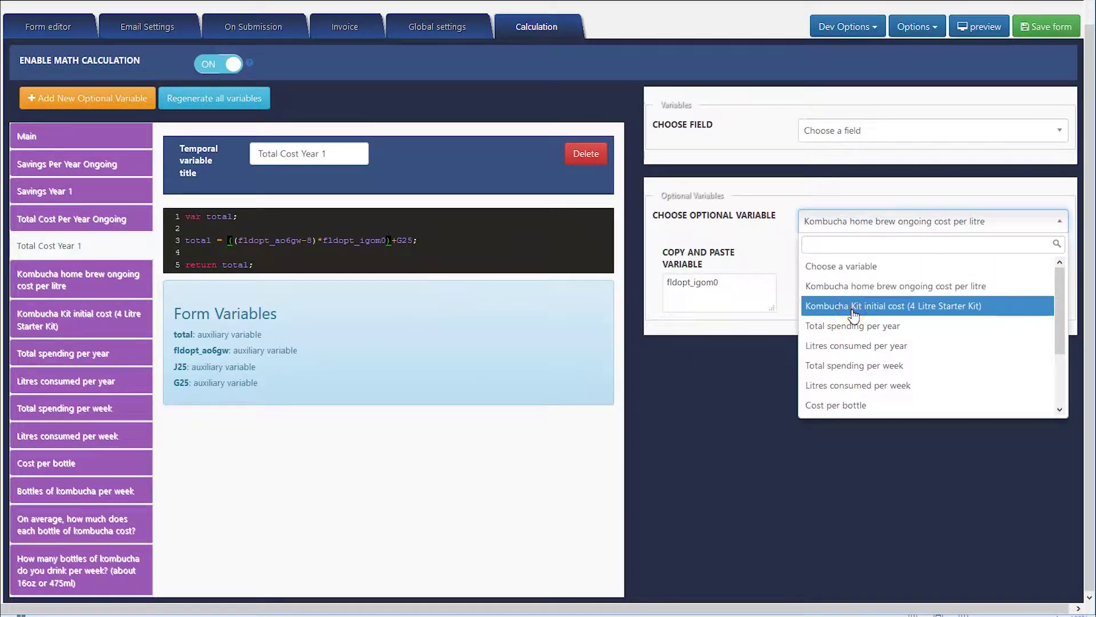
left_click(854, 314)
double_click(728, 284)
key("ctrl+c")
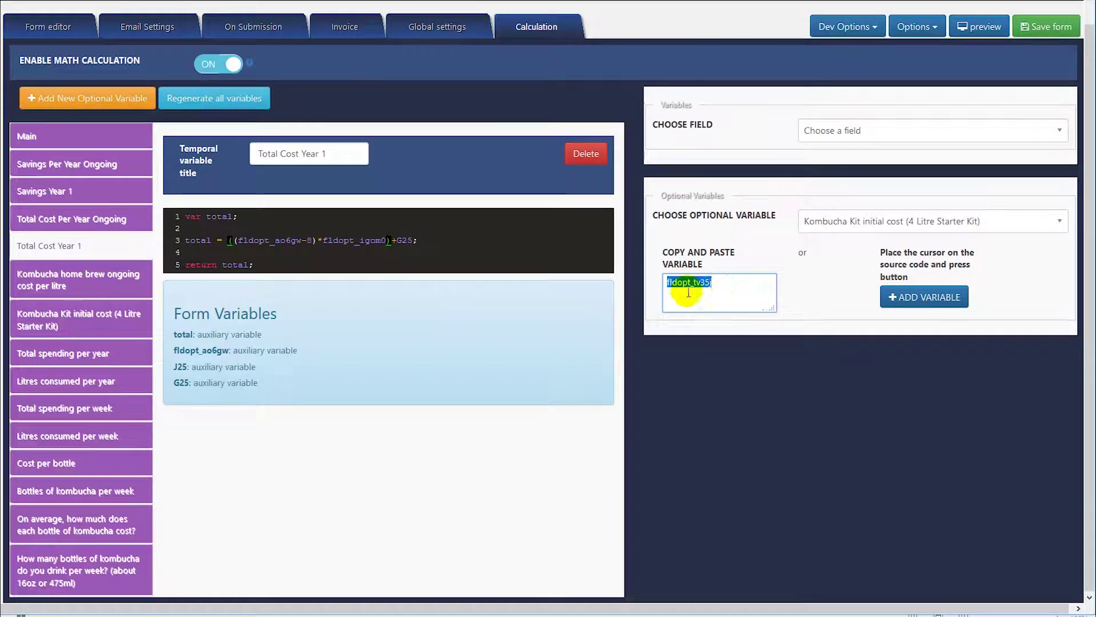
left_click(415, 240)
key("ctrl+v")
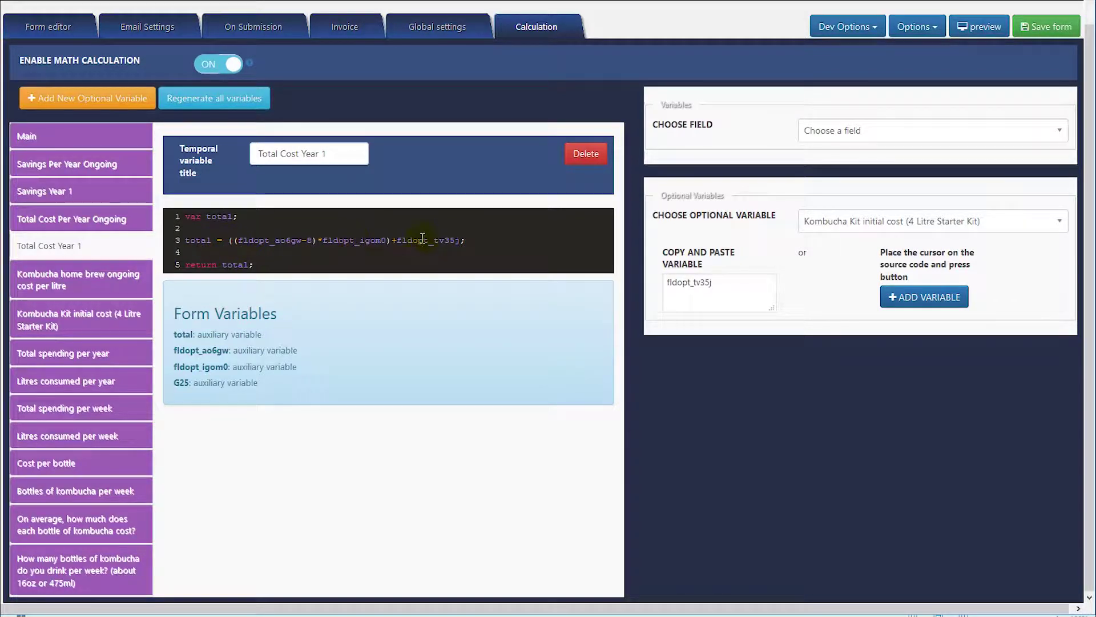
Open the "Total Cost Per Year Ongoing" variable and look up its formula in the Excel sheet.
left_click_drag(474, 240, 223, 242)
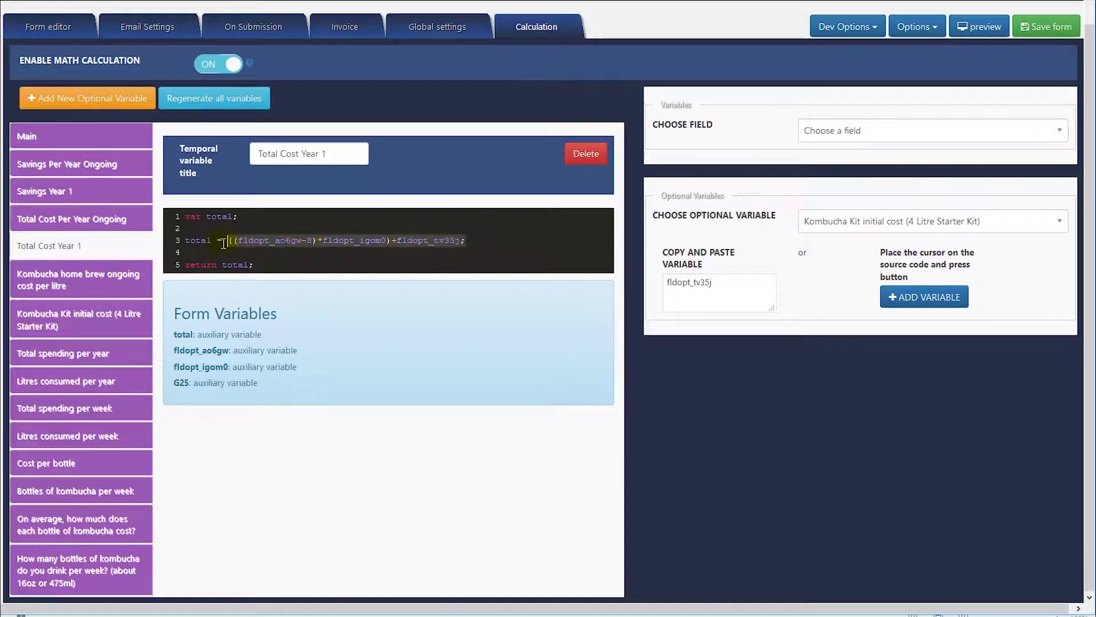
left_click(257, 252)
left_click(88, 223)
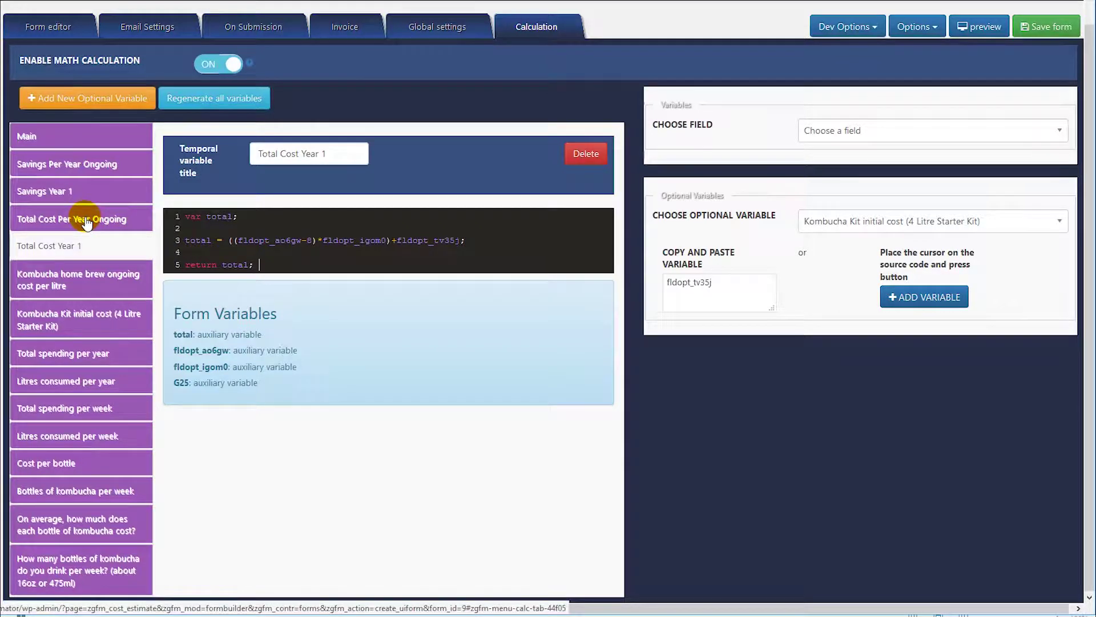
left_click(184, 216)
left_click(108, 236)
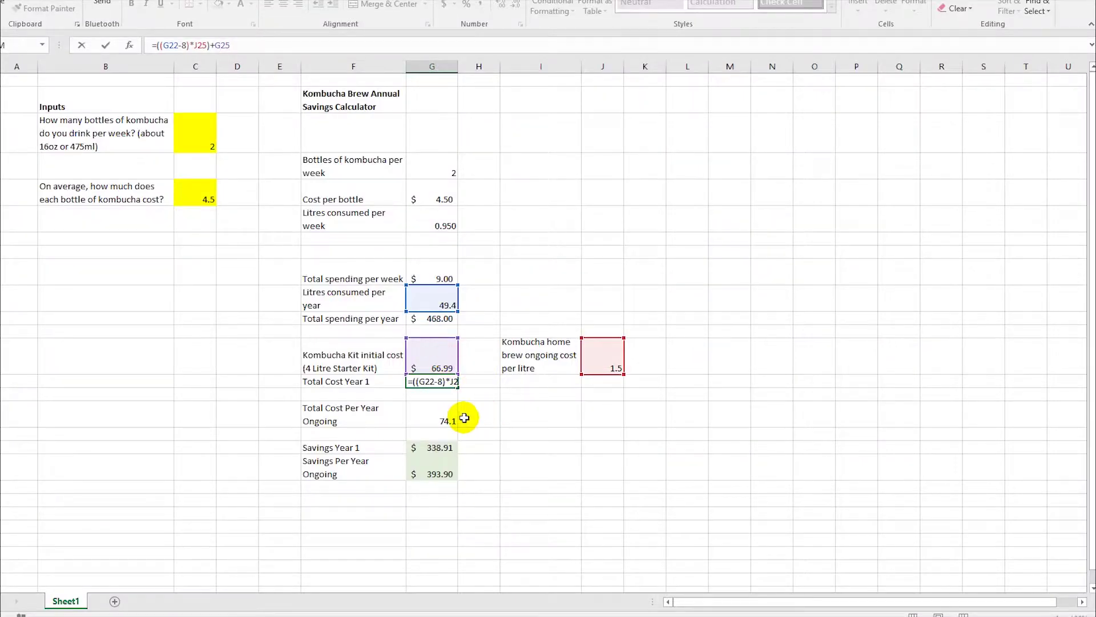
left_click(441, 419)
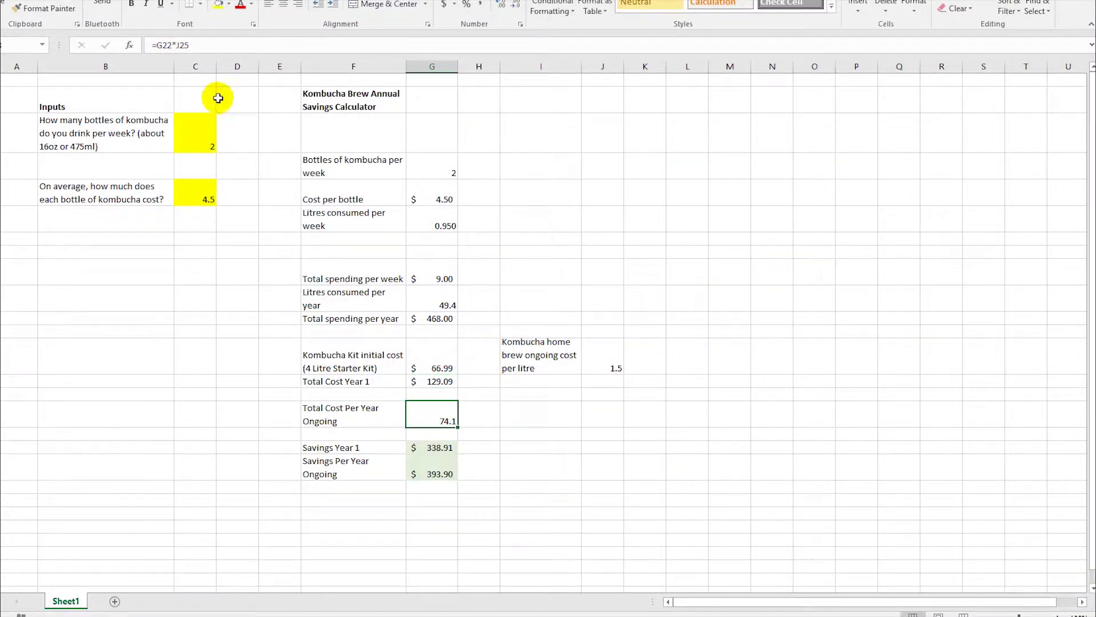
left_click(203, 45)
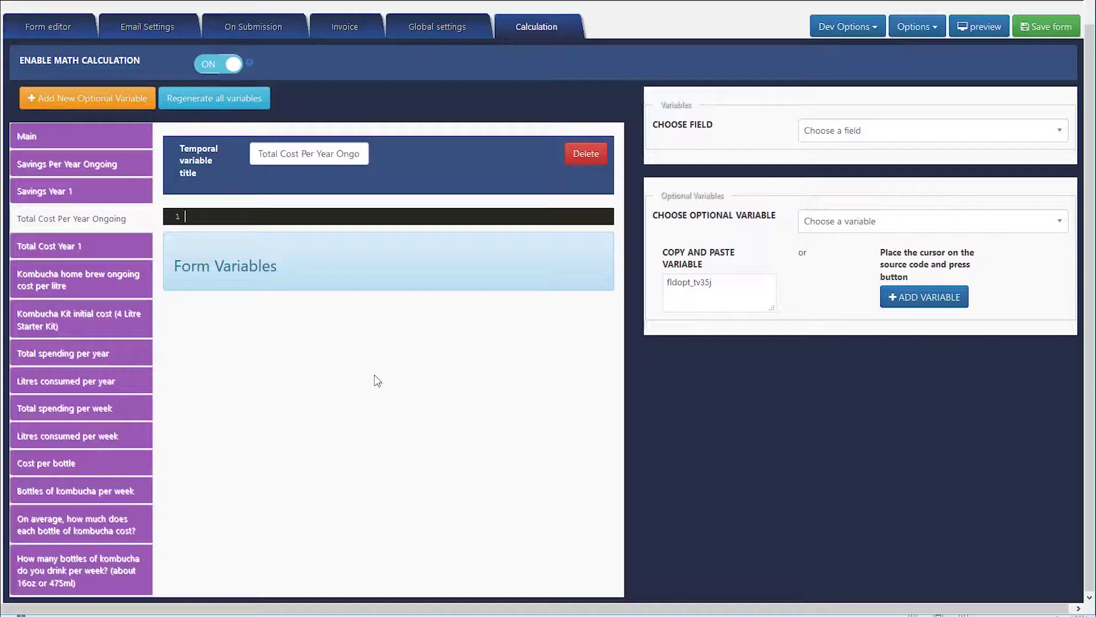
Enter "var total;", "total=G22*J25;" and "return total;" as the "Total Cost Per Year Ongoing" code.
left_click(227, 218)
type("var total;")
key("Return")
type("total")
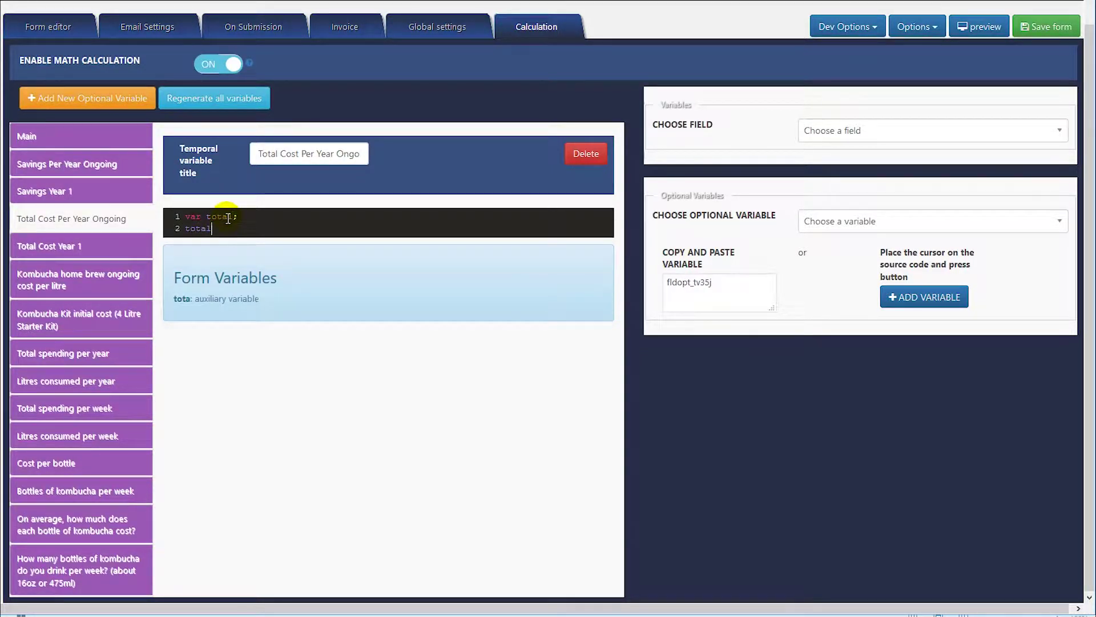
type("=G22*J25;")
key("Return")
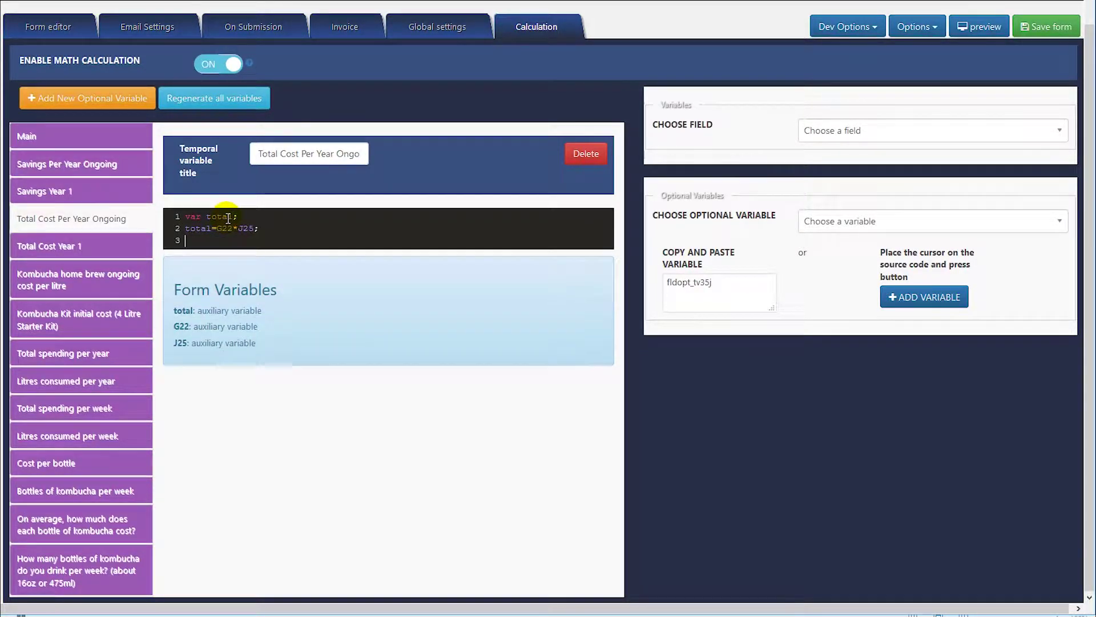
type("return total;")
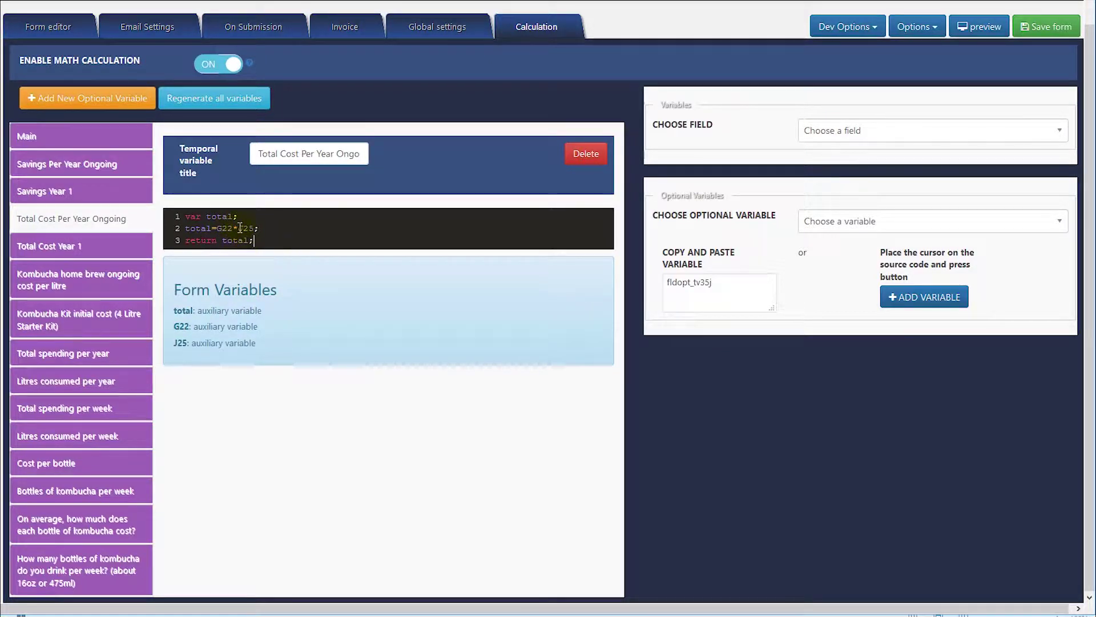
Check G22 in Excel and replace it in the "Total Cost Per Year Ongoing" code with fldopt_ao6gw, the "Litres consumed per year" variable.
left_click_drag(219, 229, 233, 228)
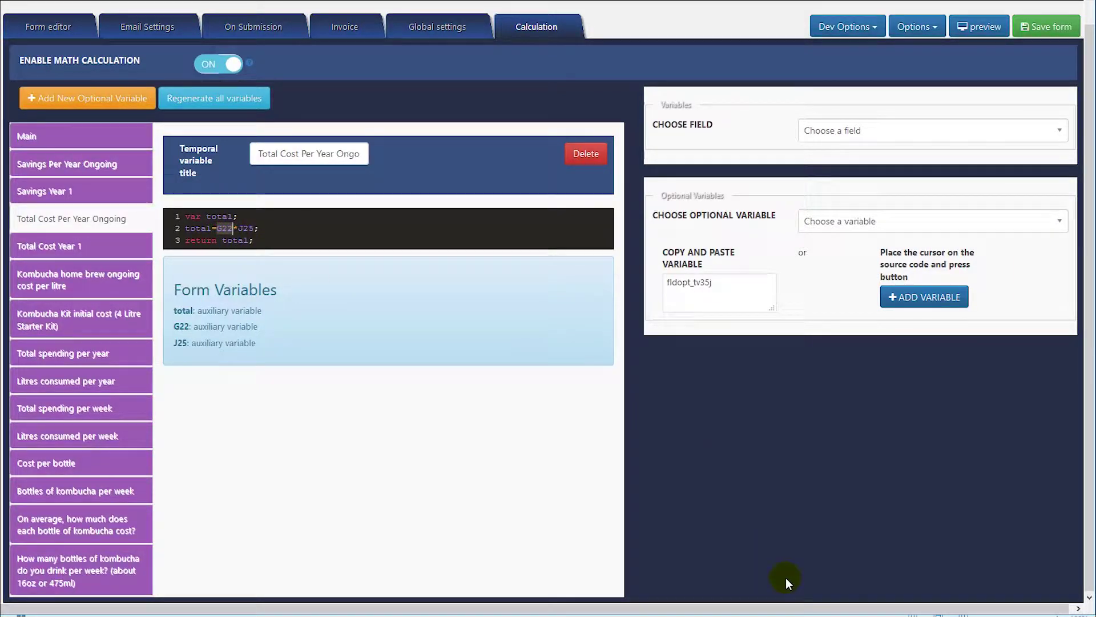
key("alt+Tab")
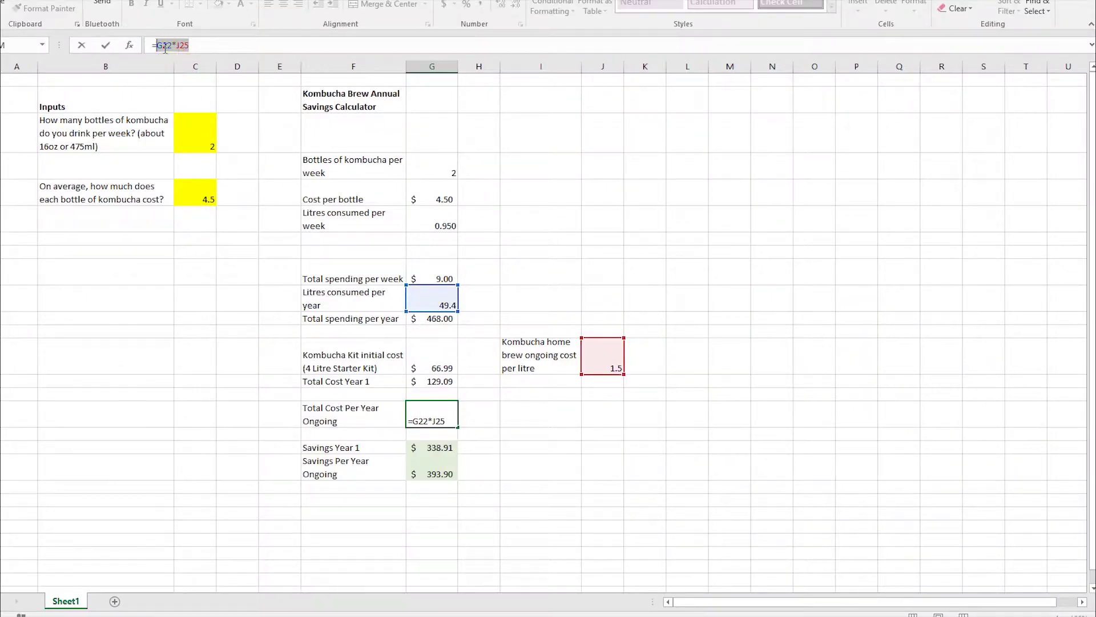
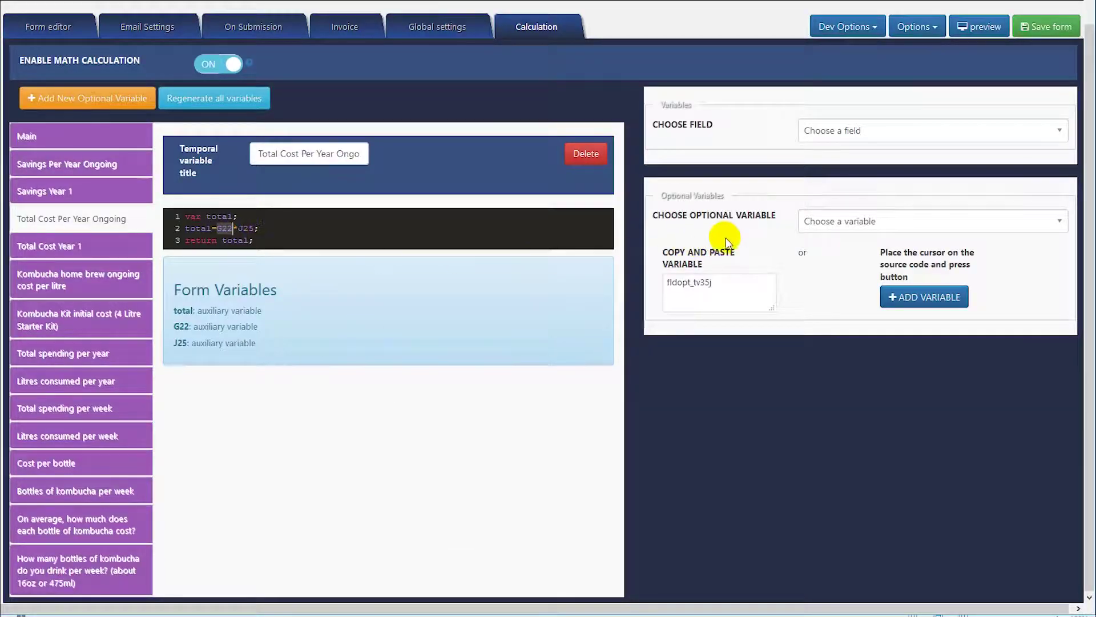
left_click(839, 221)
left_click(849, 374)
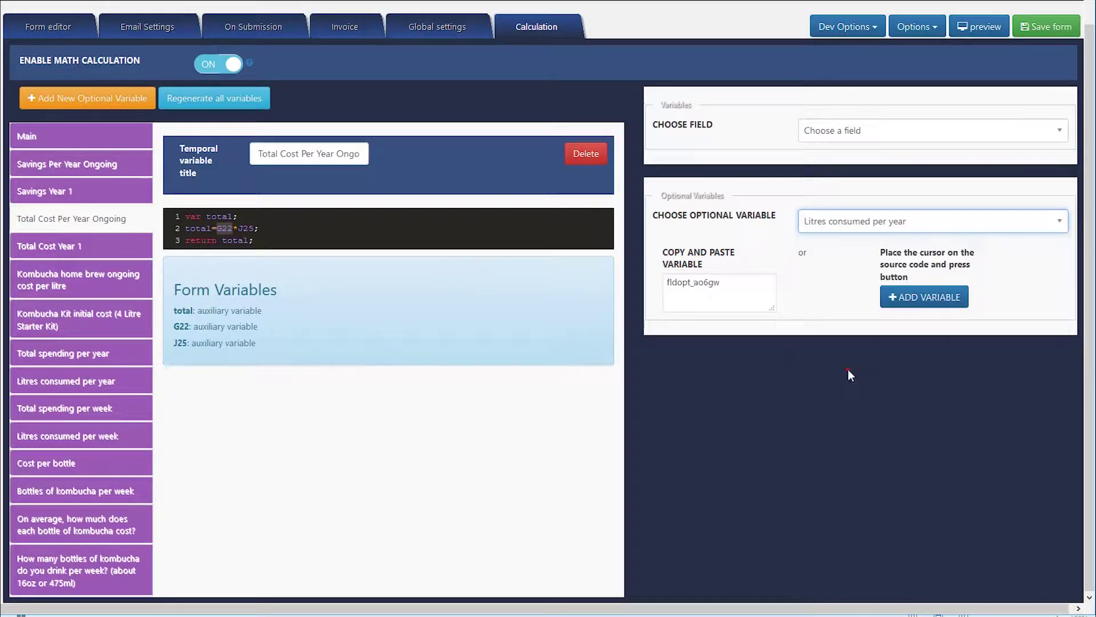
double_click(714, 285)
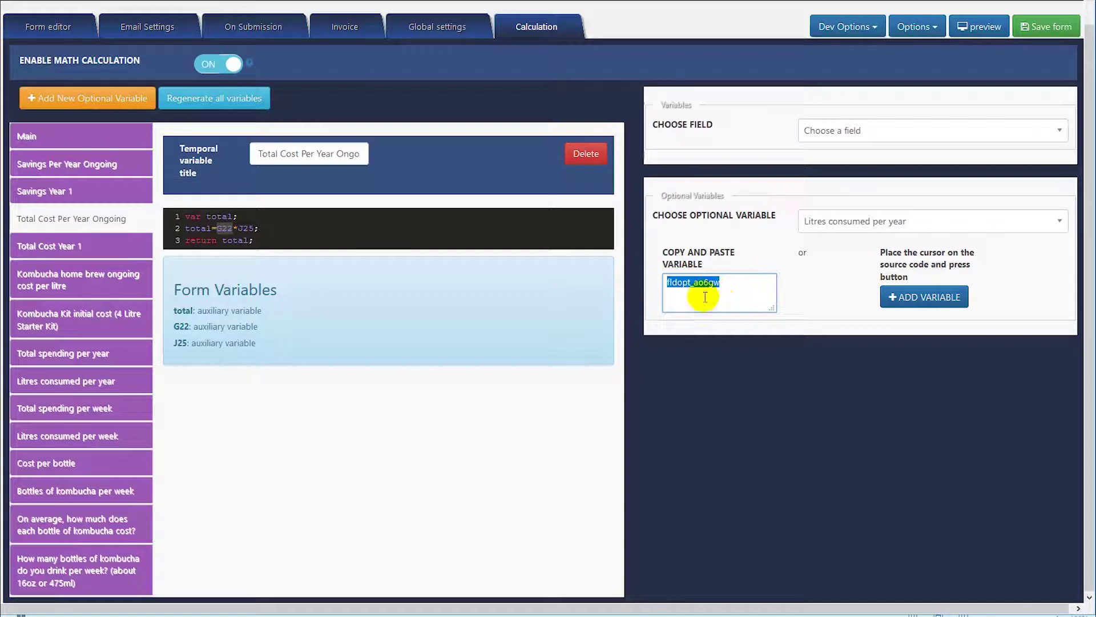
left_click(250, 227)
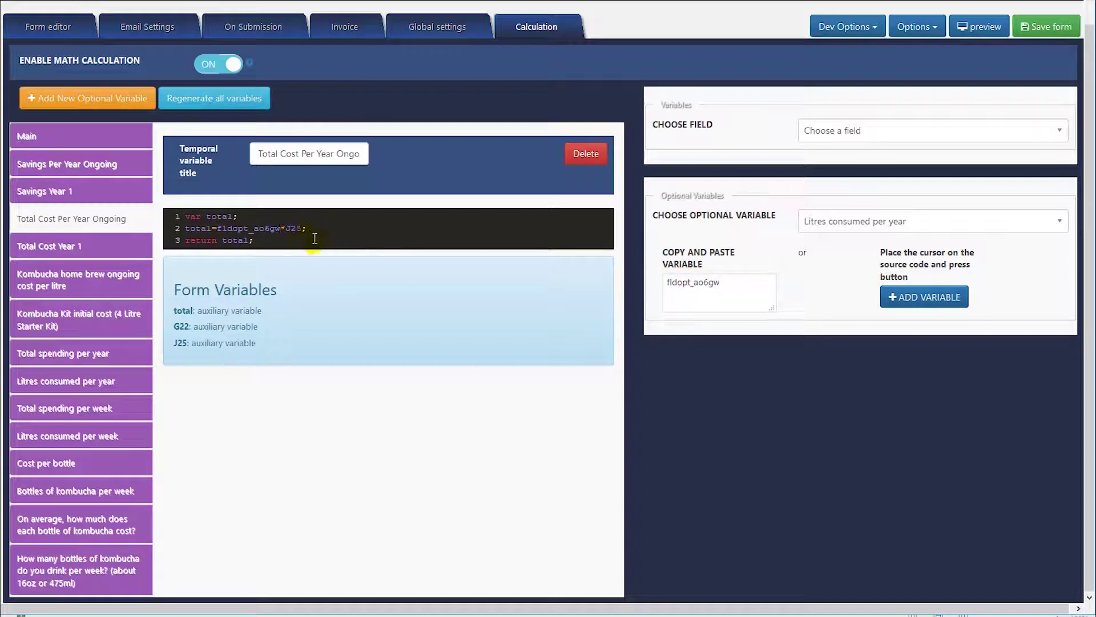
Check J25 in Excel and replace it in the total code with fldopt_igom0, the "Kombucha home brew ongoing cost per litre" variable.
left_click(862, 616)
left_click(191, 45)
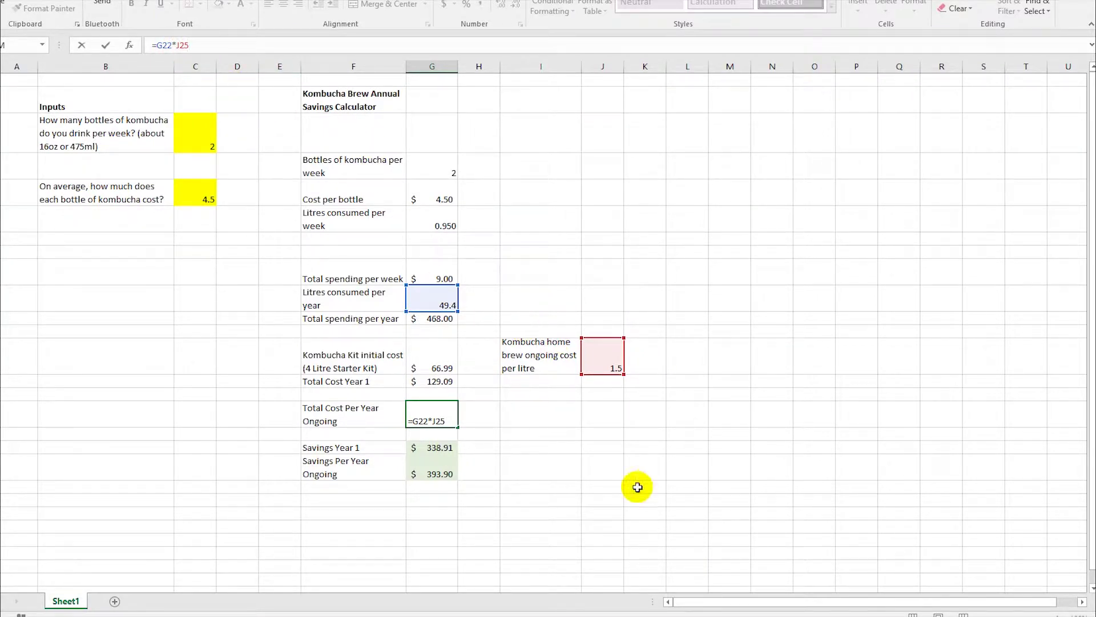
left_click(434, 615)
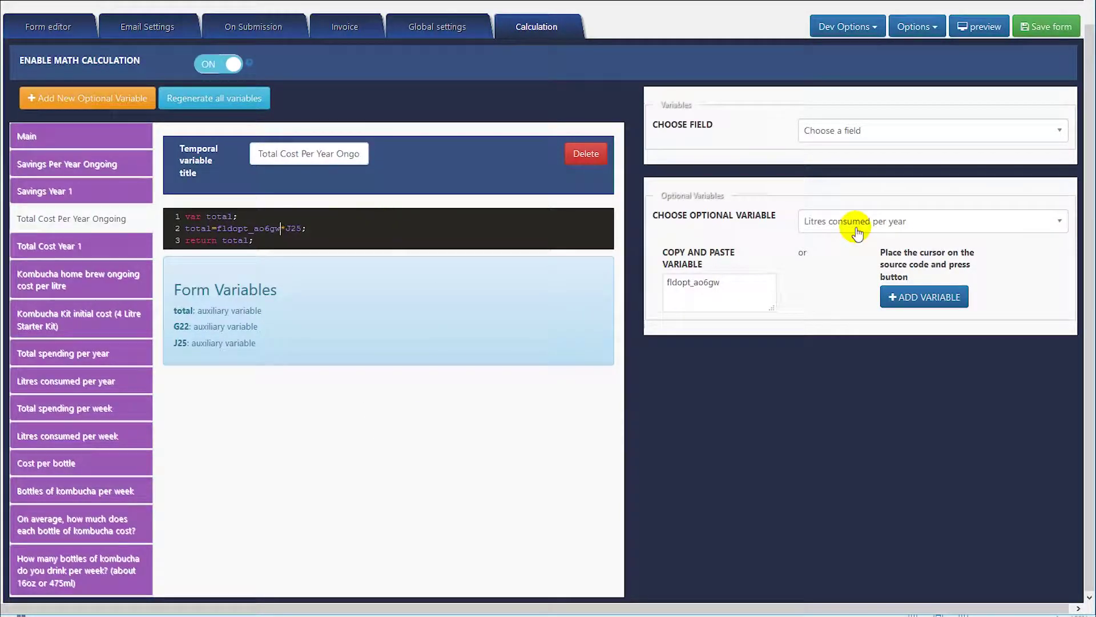
left_click(833, 221)
left_click(872, 306)
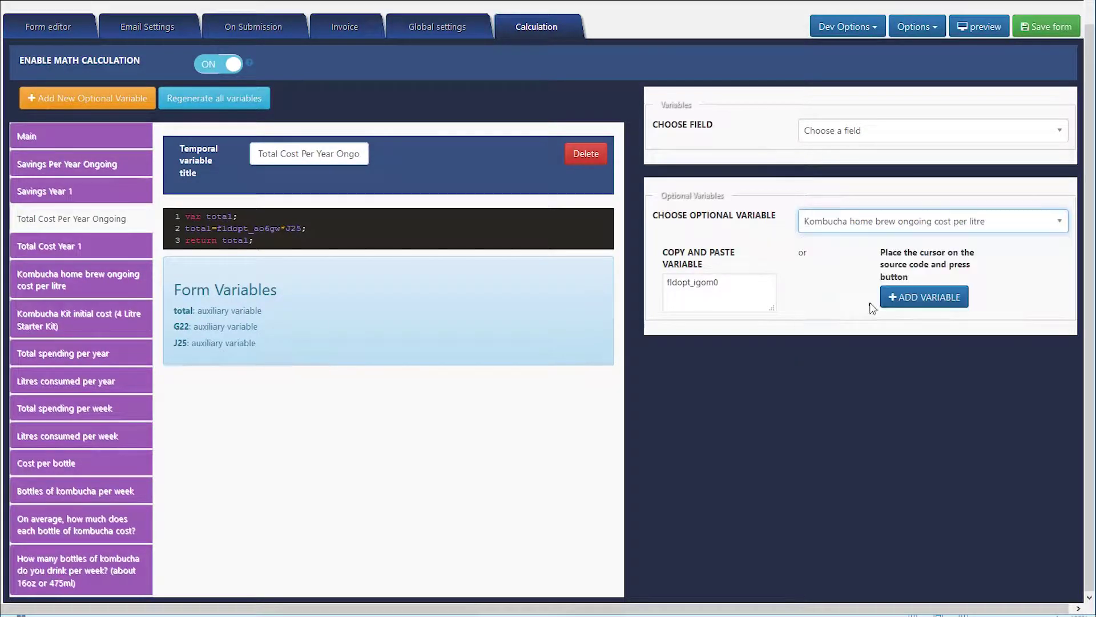
double_click(721, 280)
key("ctrl+c")
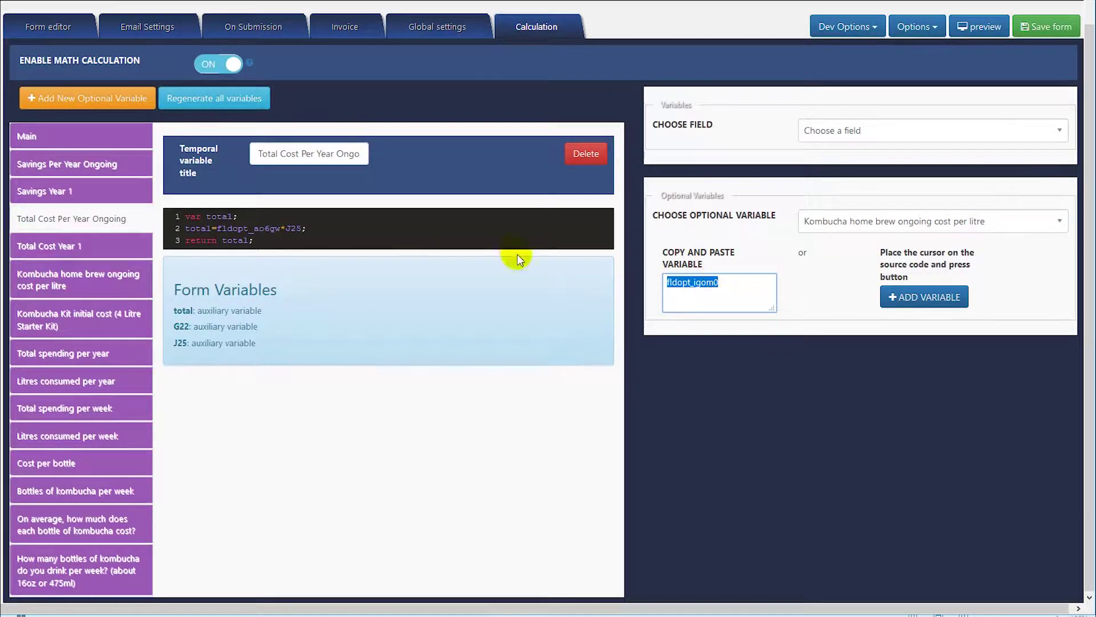
left_click_drag(303, 228, 282, 228)
key("ctrl+v")
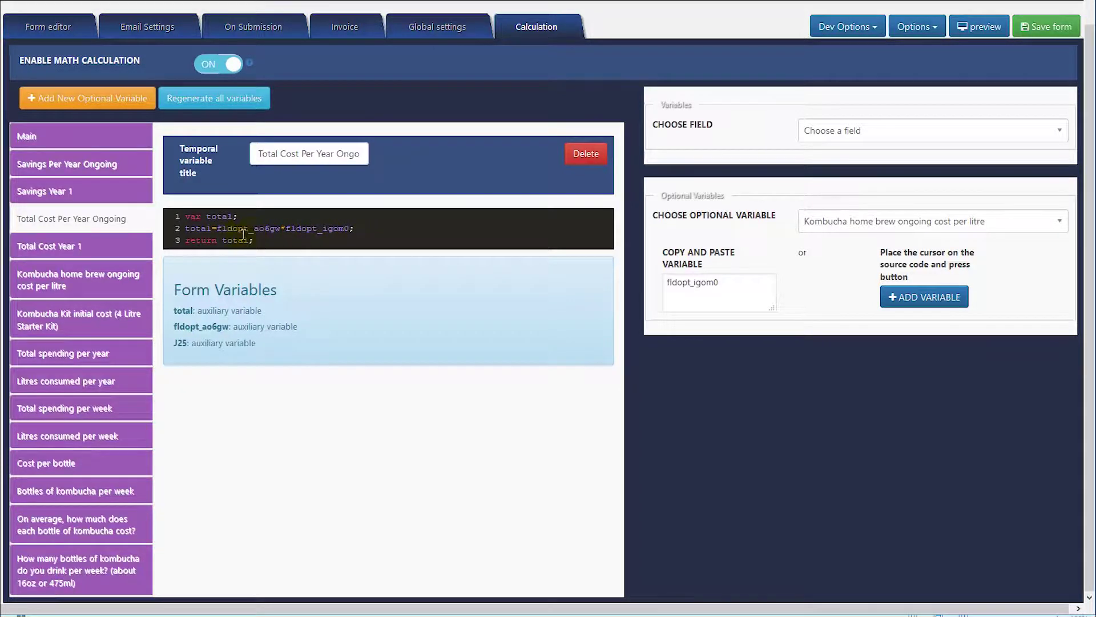
Open the "Savings Year 1" variable and look up its formula and referenced cells in the Excel sheet.
left_click(85, 192)
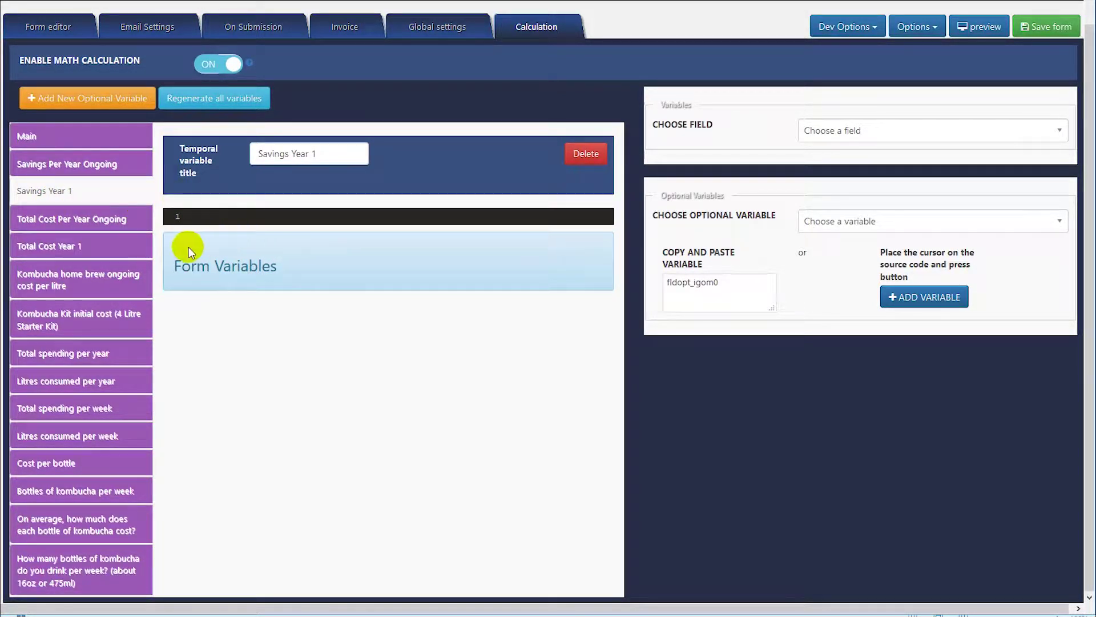
left_click(925, 605)
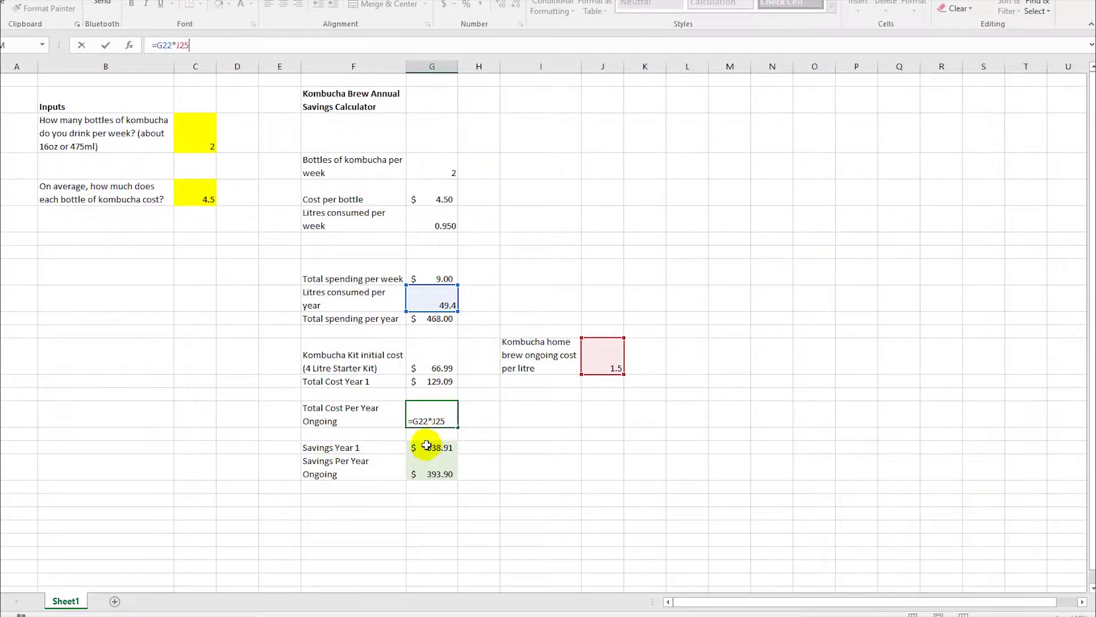
key("Return")
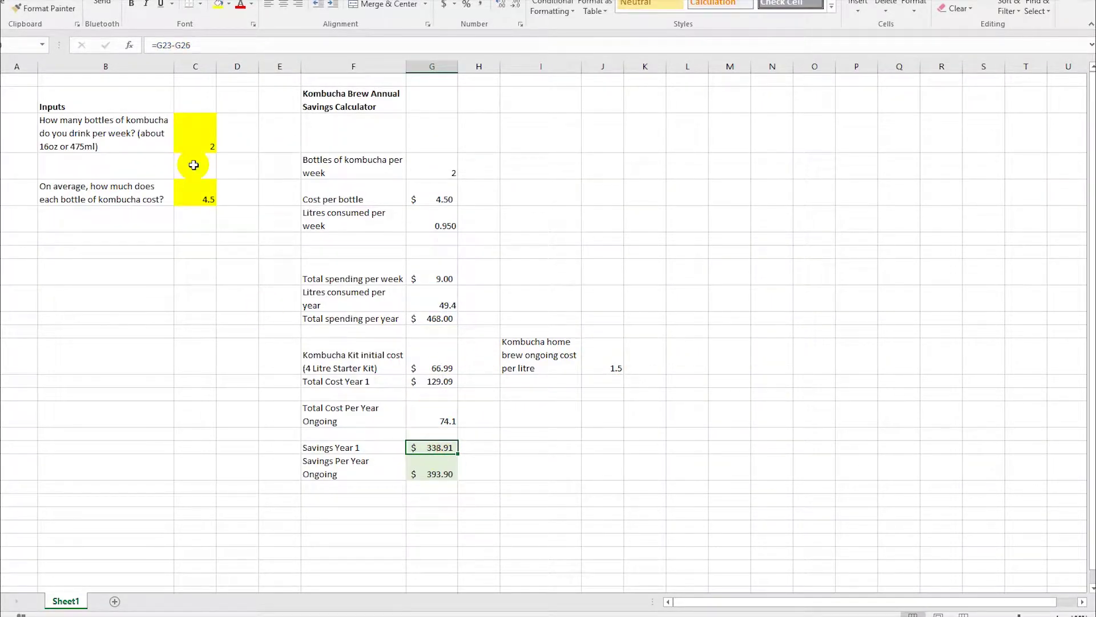
left_click(205, 45)
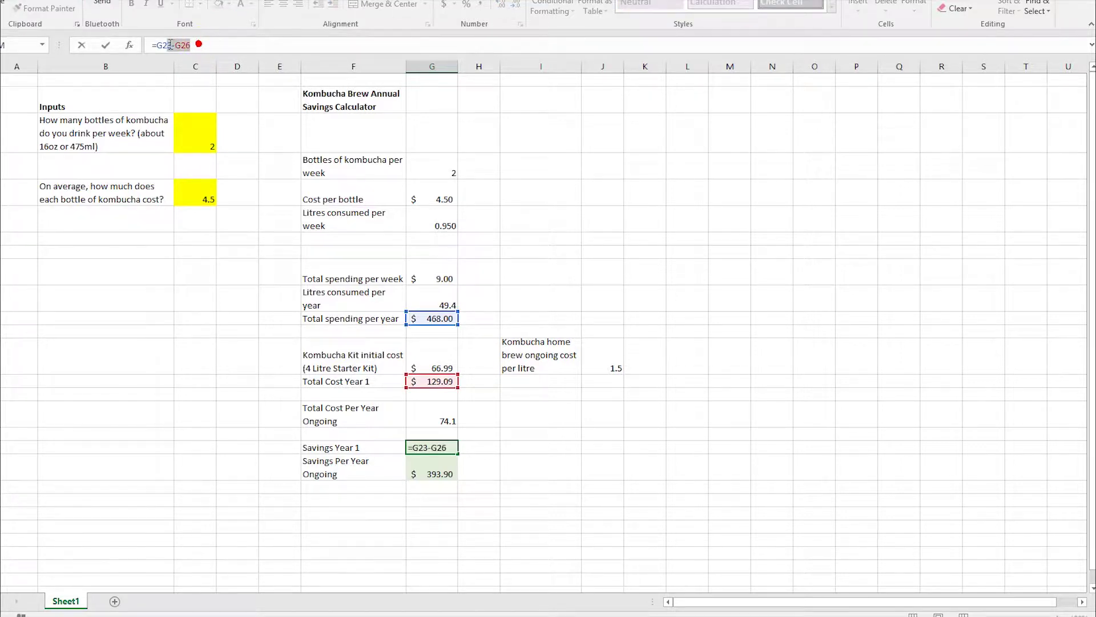
left_click_drag(155, 45, 223, 53)
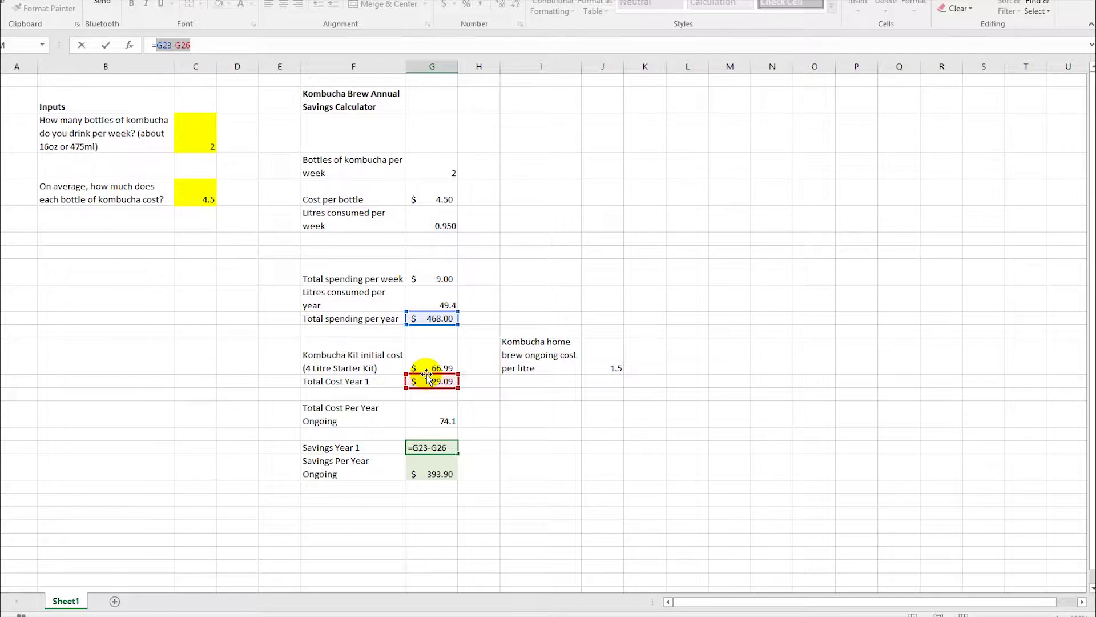
left_click(532, 615)
Enter "var total;", "total = G23-G26;" and "return total;" as the "Savings Year 1" code.
left_click(241, 216)
type("var total;")
key("Return")
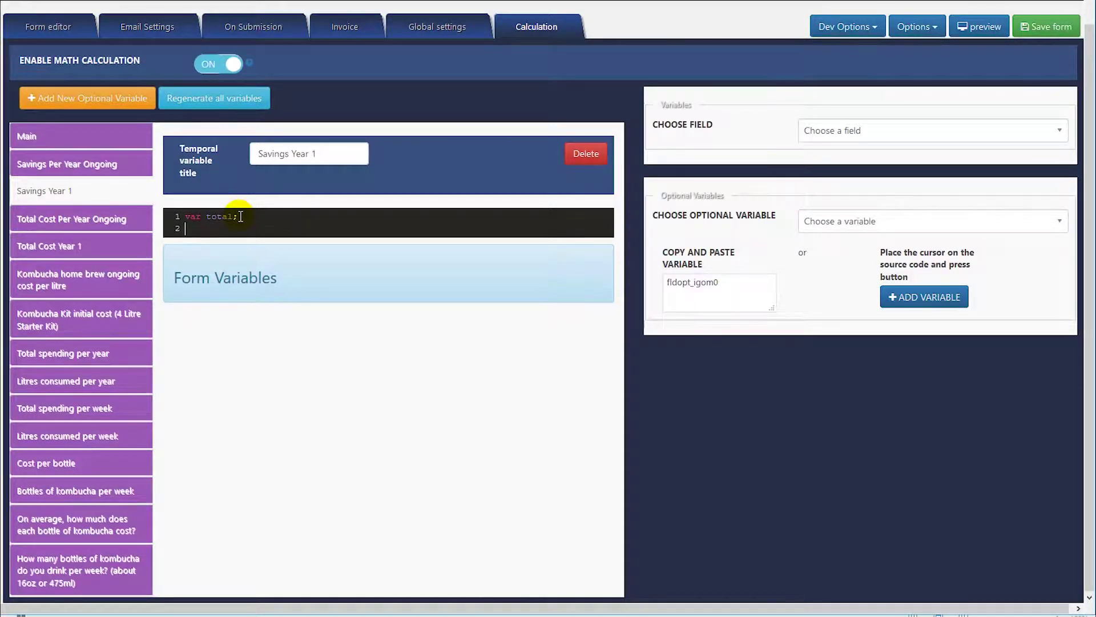
type("total = G23-G26;")
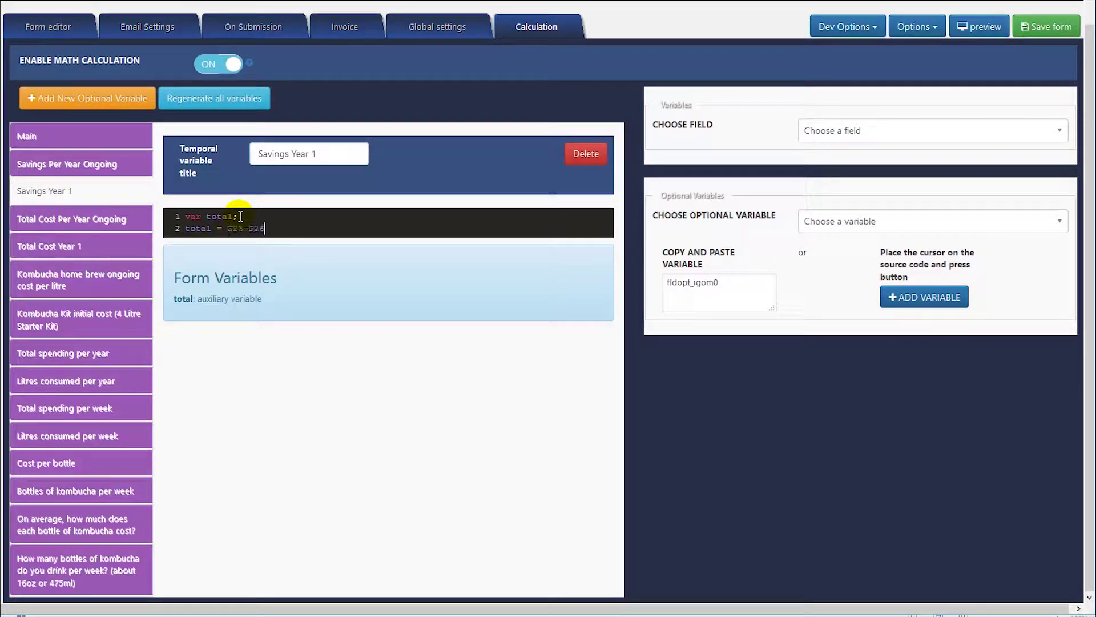
key("Return")
key("Return")
type("return total;")
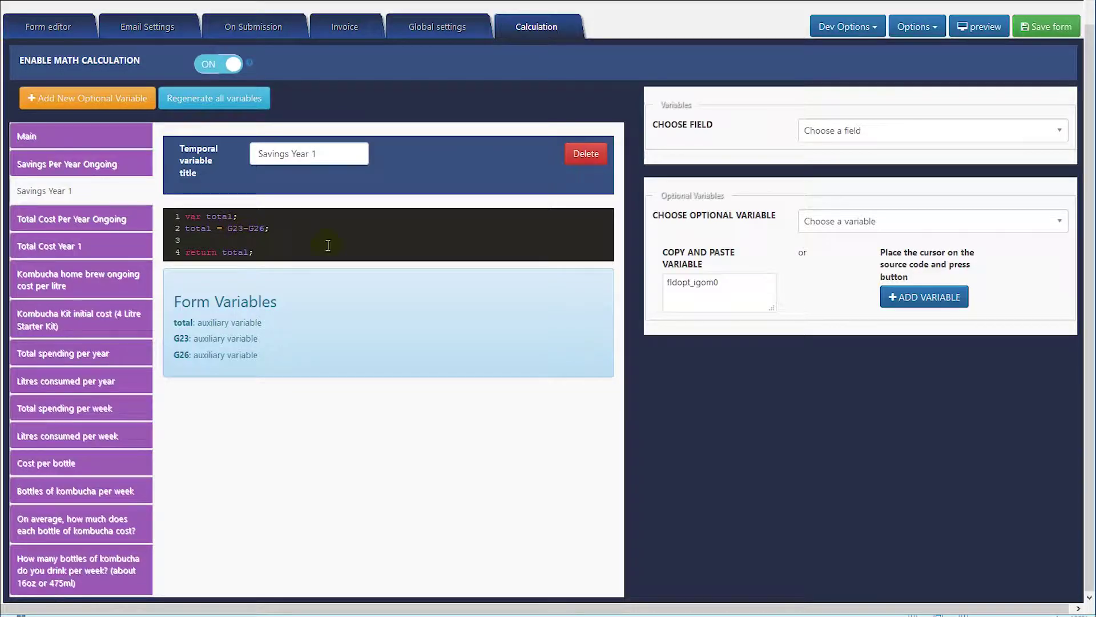
Check G23 in Excel, replace it in the "Savings Year 1" code with fldopt_h97dg, the "Total spending per year" variable, and remove the stray copy after the return line.
key("alt+Tab")
left_click(169, 46)
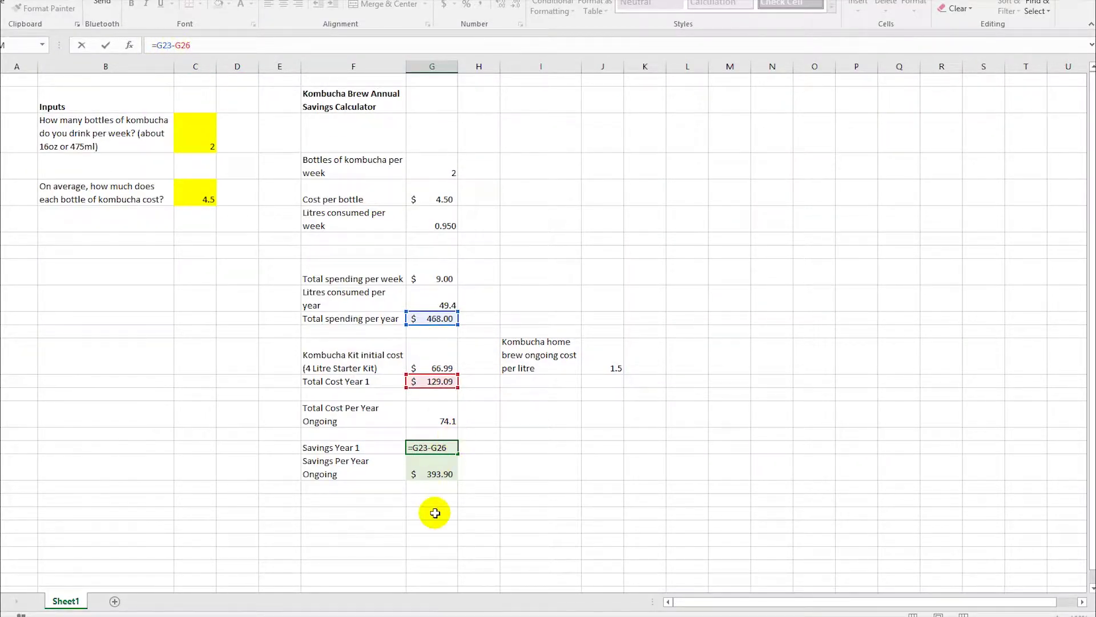
key("alt+Tab")
left_click(884, 220)
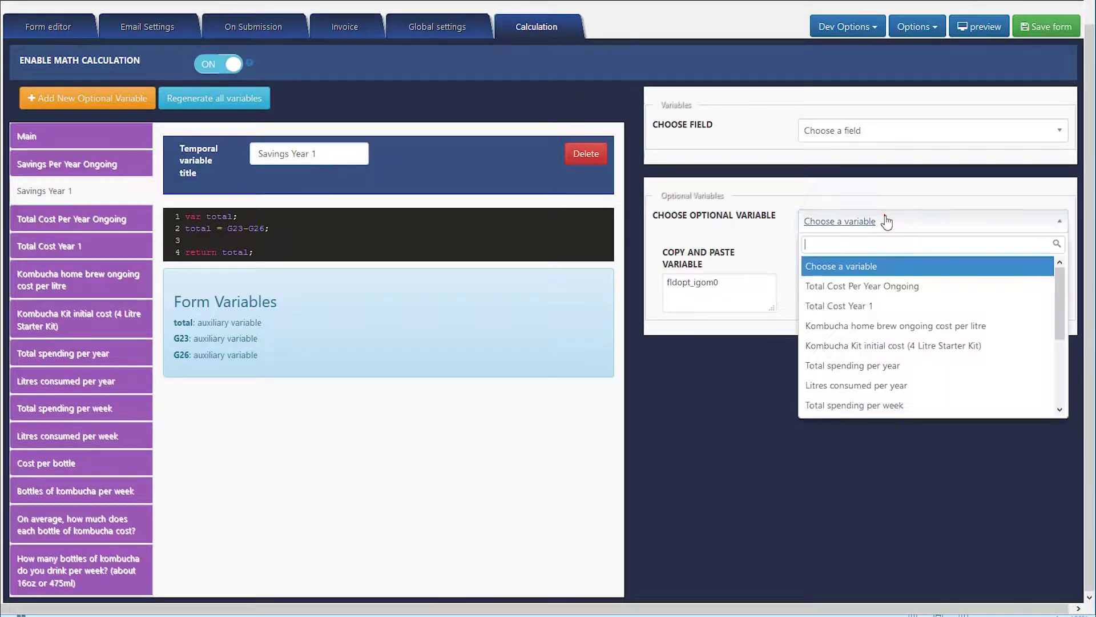
left_click(857, 365)
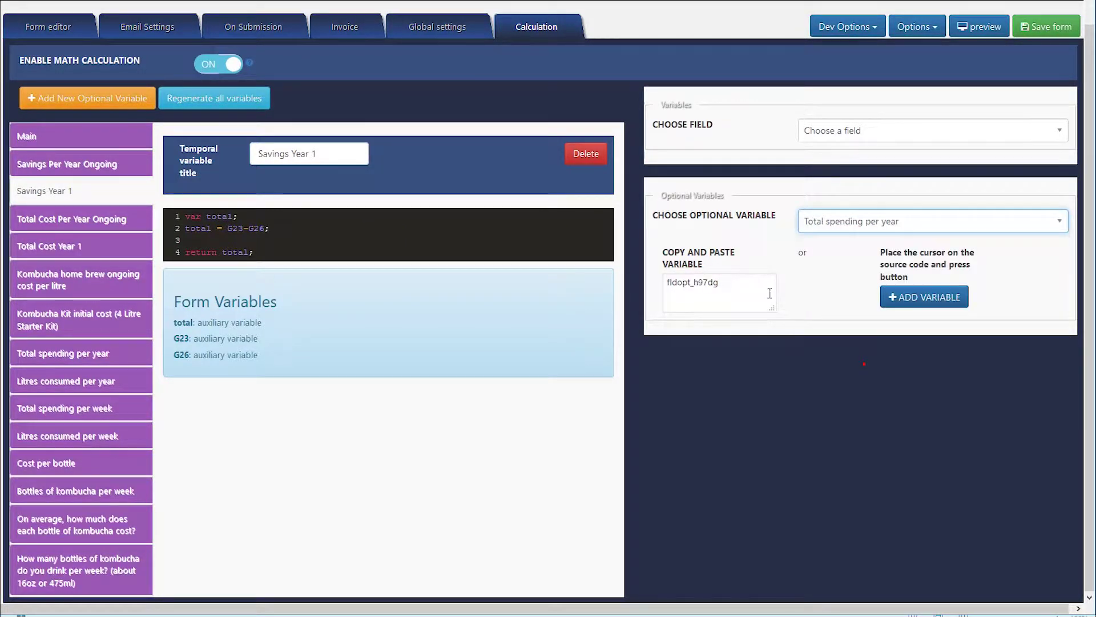
left_click(728, 288)
key("ctrl+c")
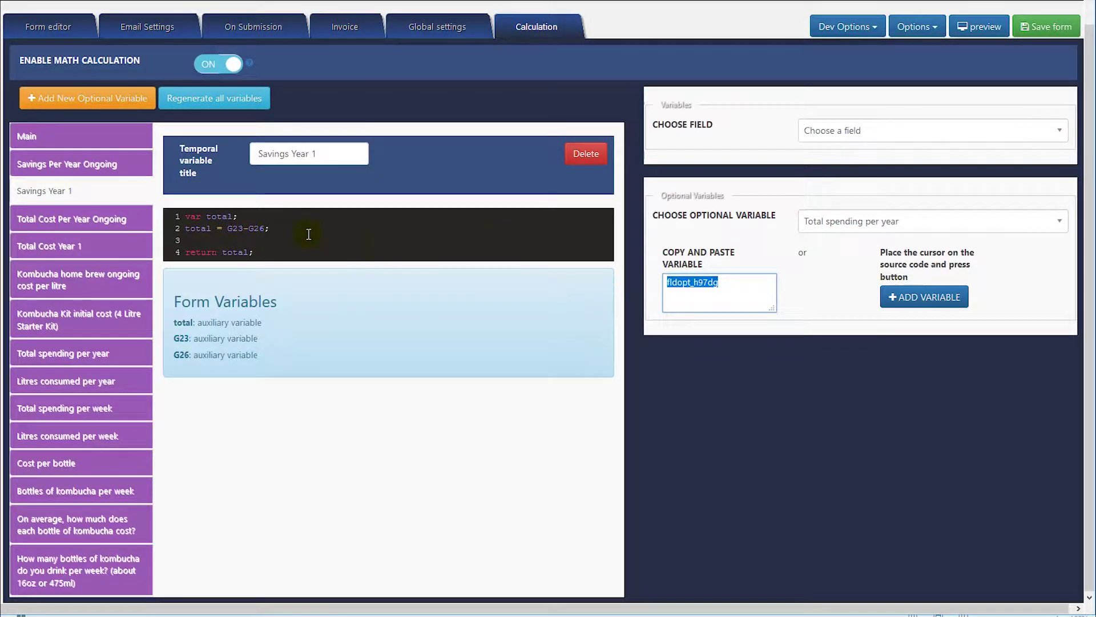
double_click(235, 228)
key("ctrl+v")
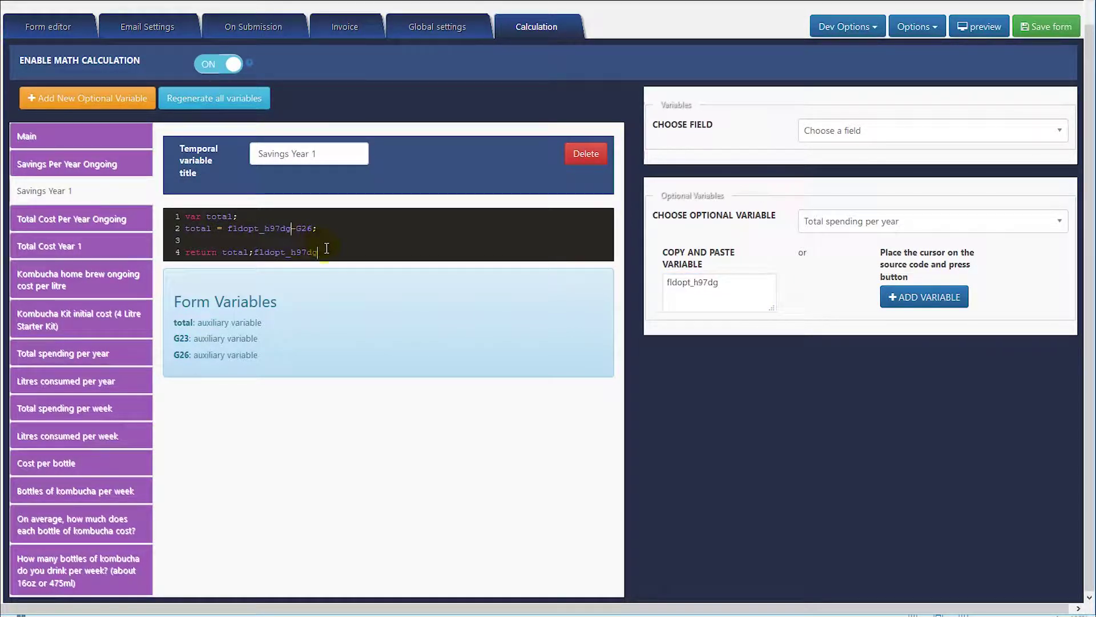
key("BackSpace")
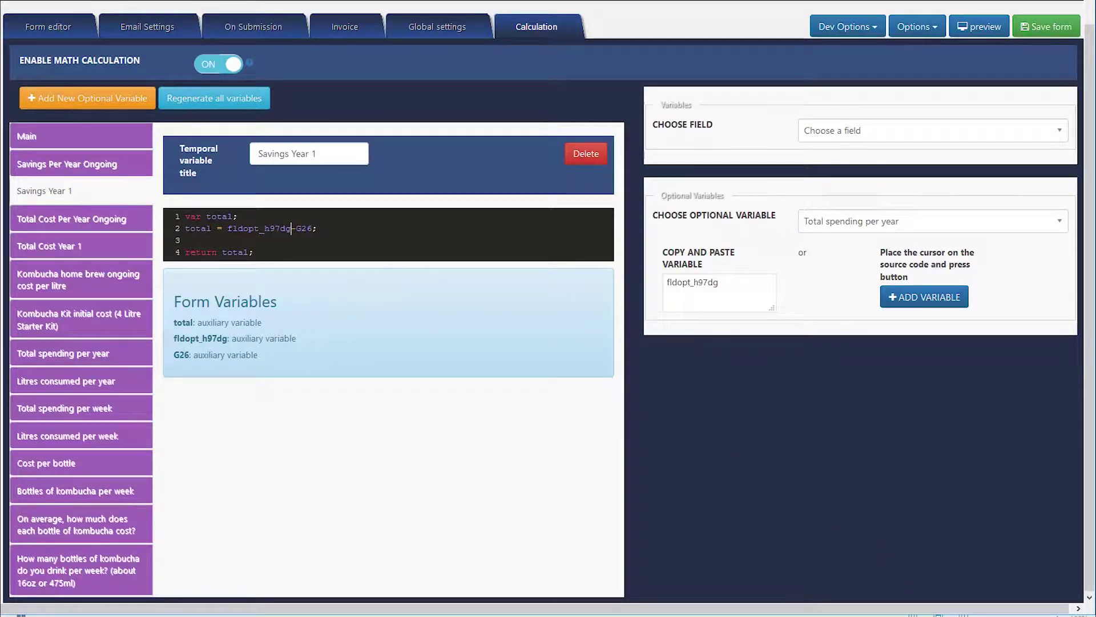
Check G26 in Excel and replace it in the "Savings Year 1" code with fldopt_lkd0g, the "Total Cost Year 1" variable.
mouse_move(920, 613)
left_click(920, 562)
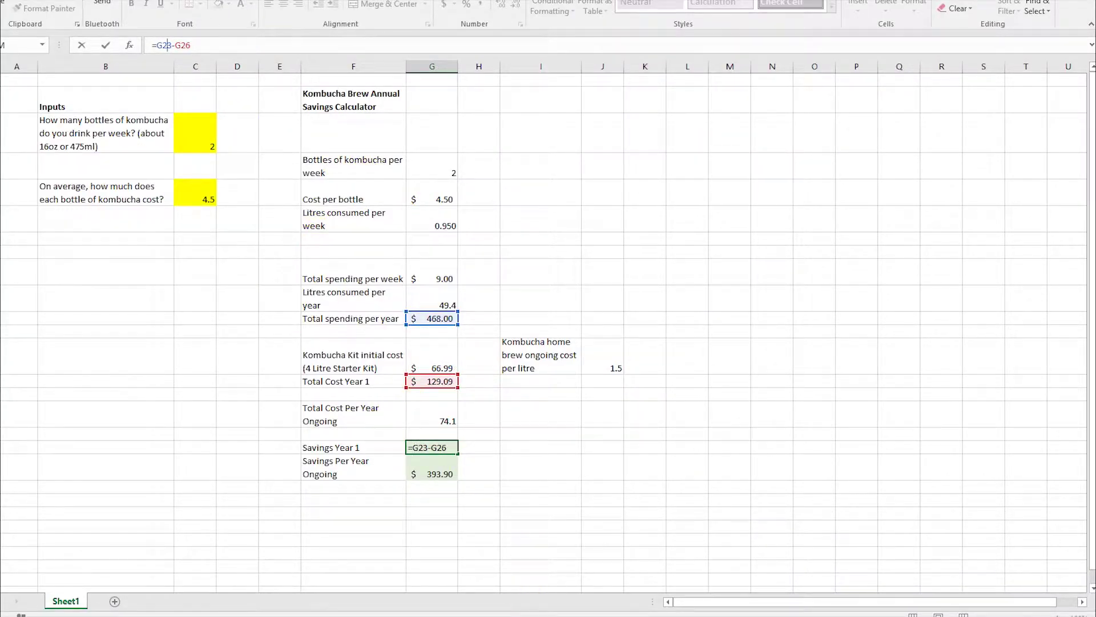
left_click(517, 615)
left_click(841, 223)
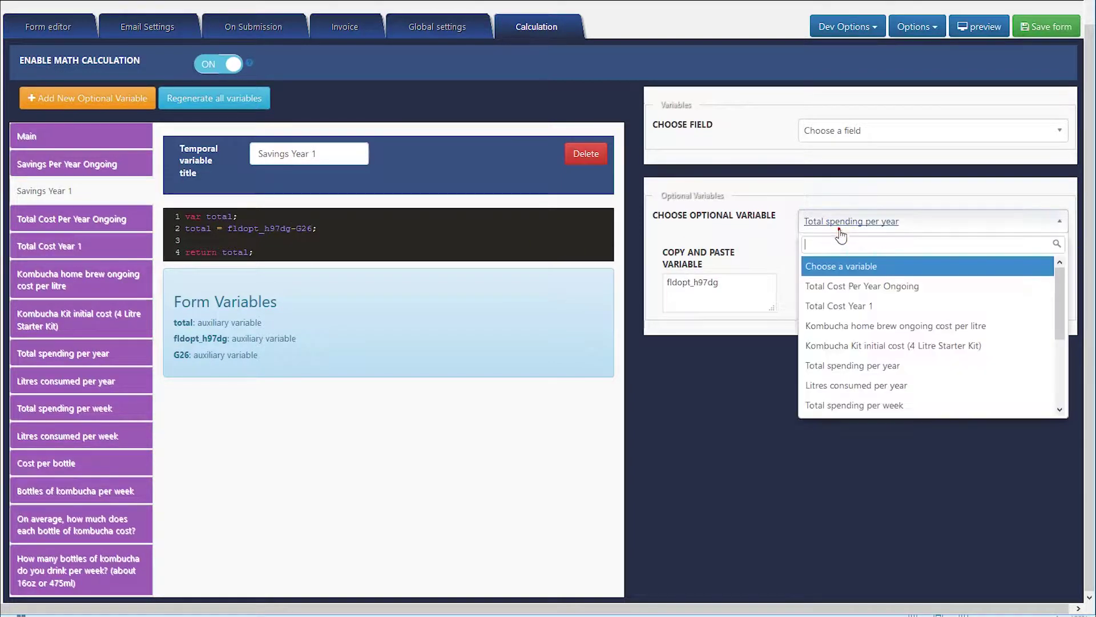
left_click(844, 301)
left_click(726, 287)
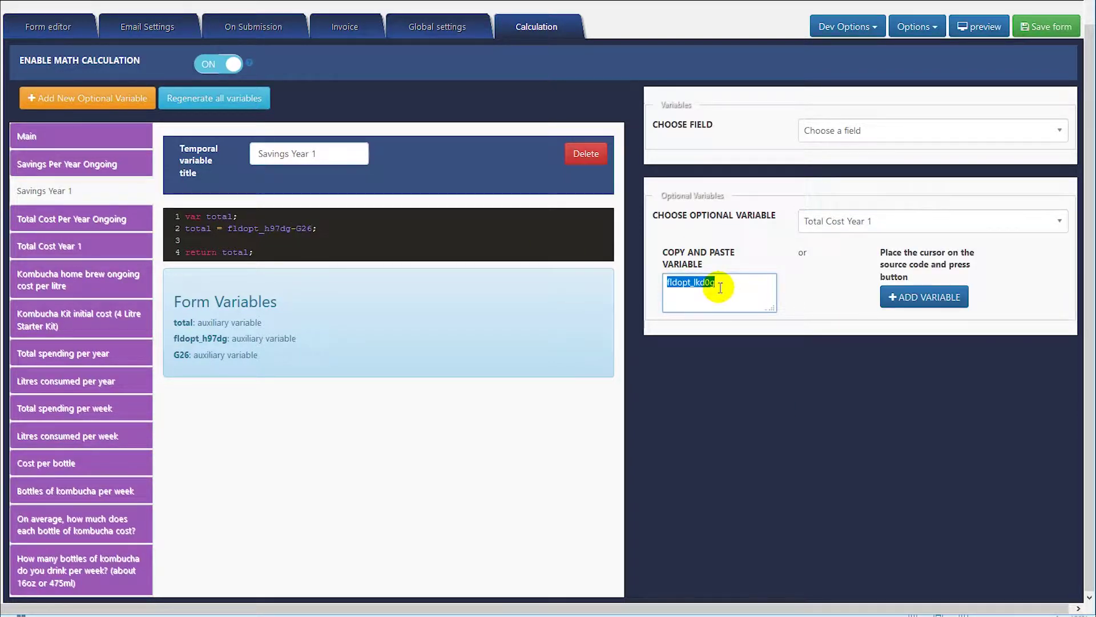
left_click(306, 229)
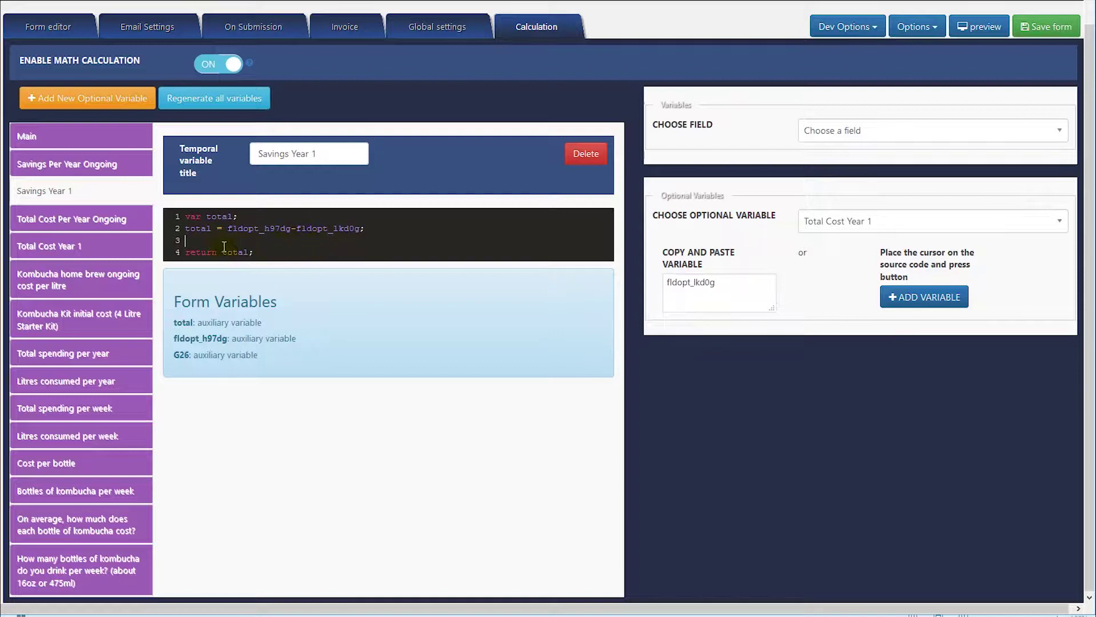
Open the "Savings Per Year Ongoing" variable and look up its formula and referenced cells in the Excel sheet.
left_click(58, 166)
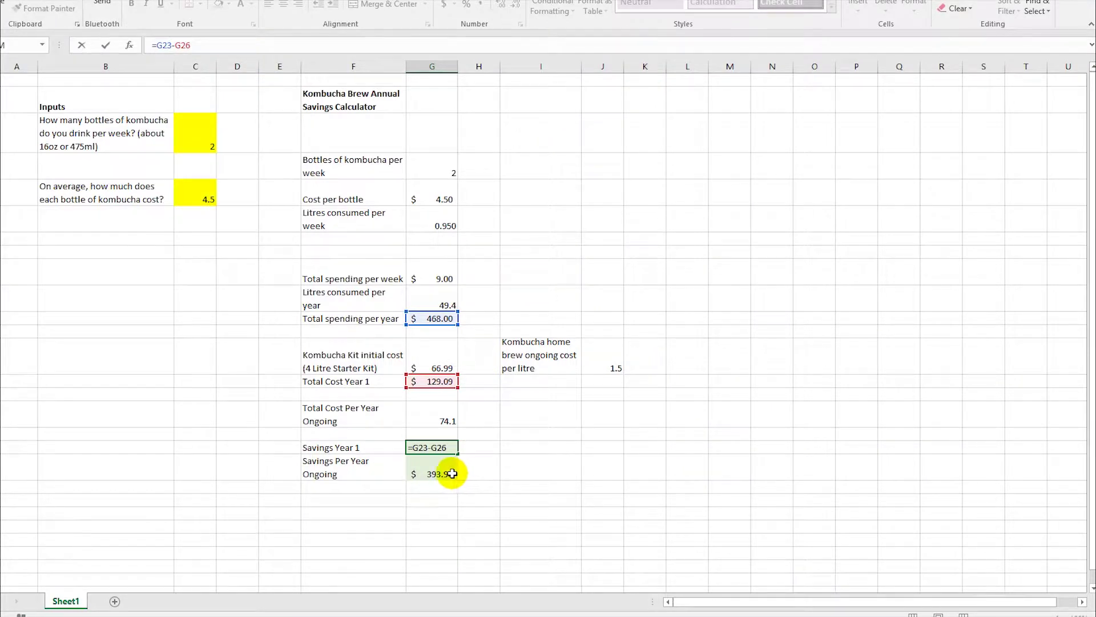
key("Return")
left_click(444, 473)
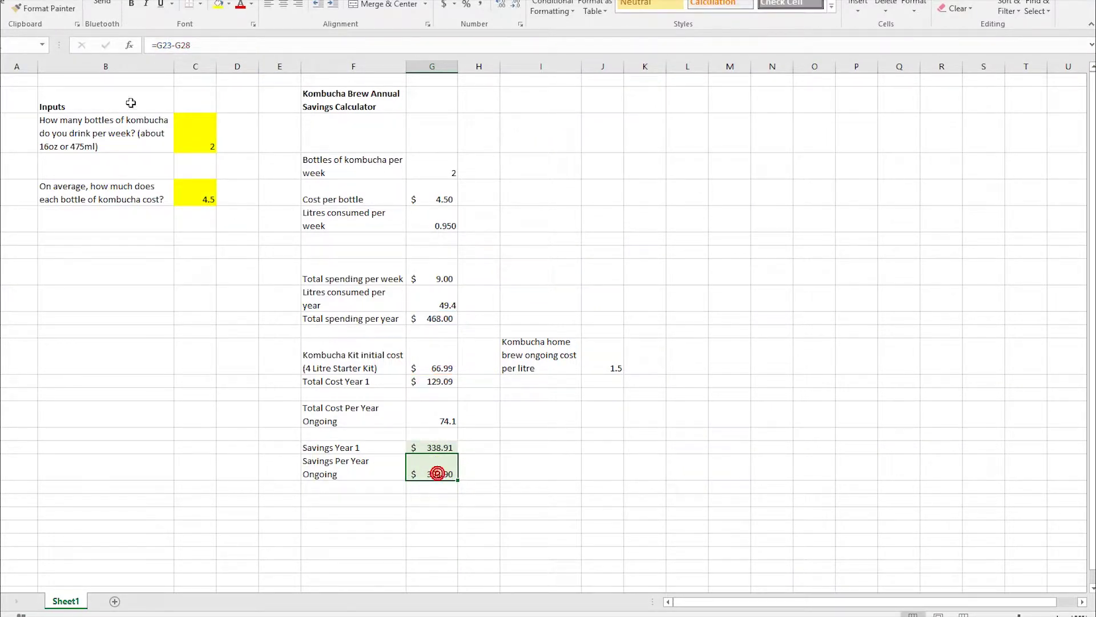
left_click(193, 45)
left_click_drag(192, 45, 154, 44)
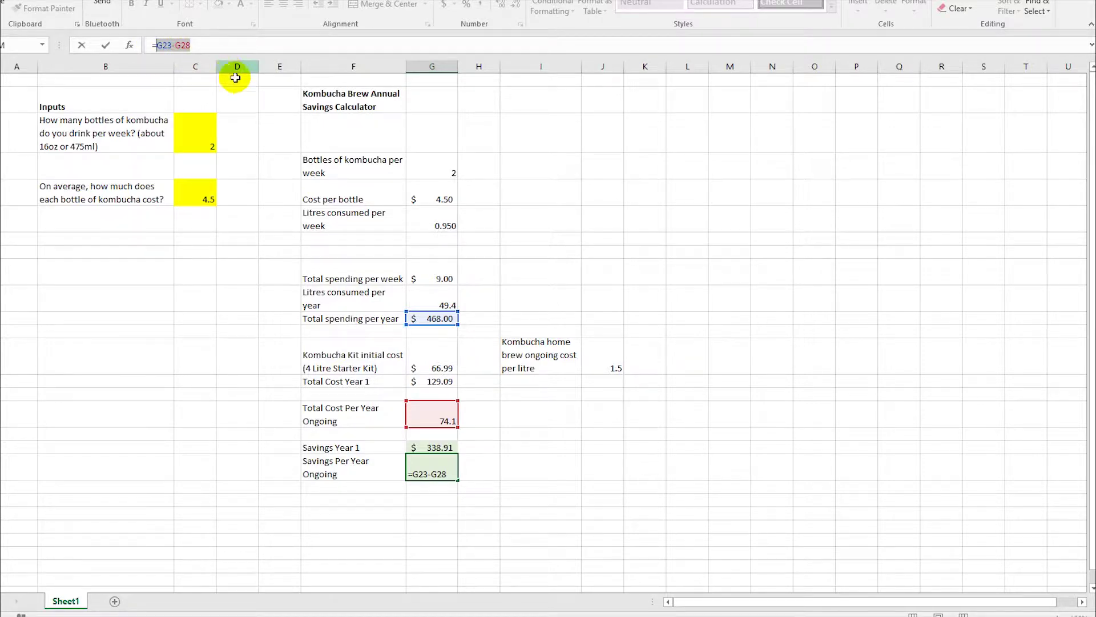
key("alt+Tab")
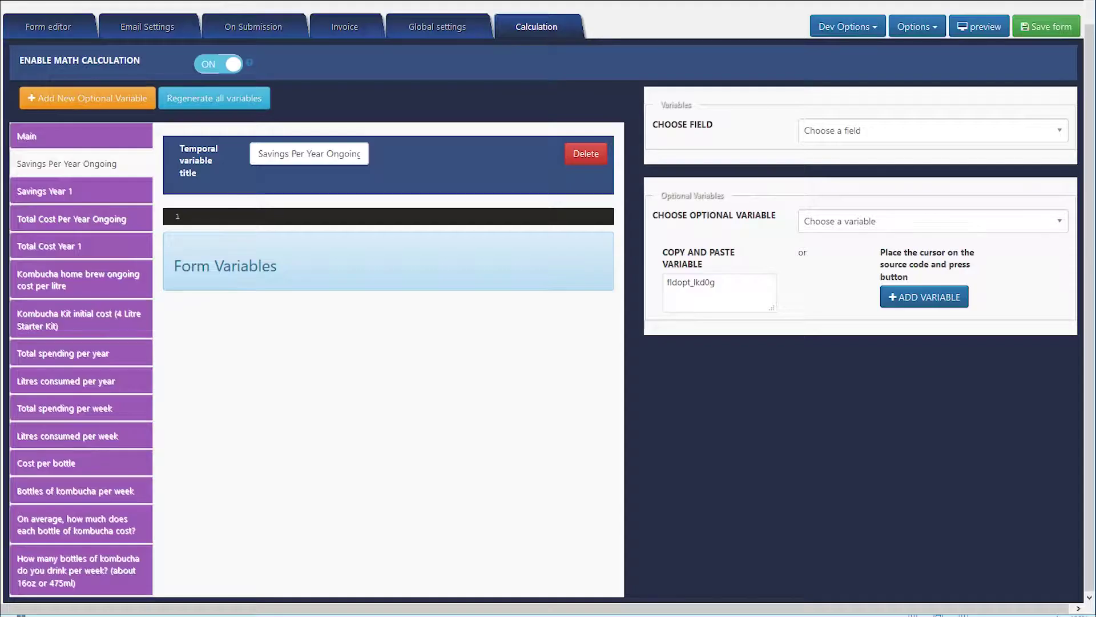
Enter "var total;", "total = G23-G28;" and "return total;" as the "Savings Per Year Ongoing" code.
left_click(260, 213)
type("var t")
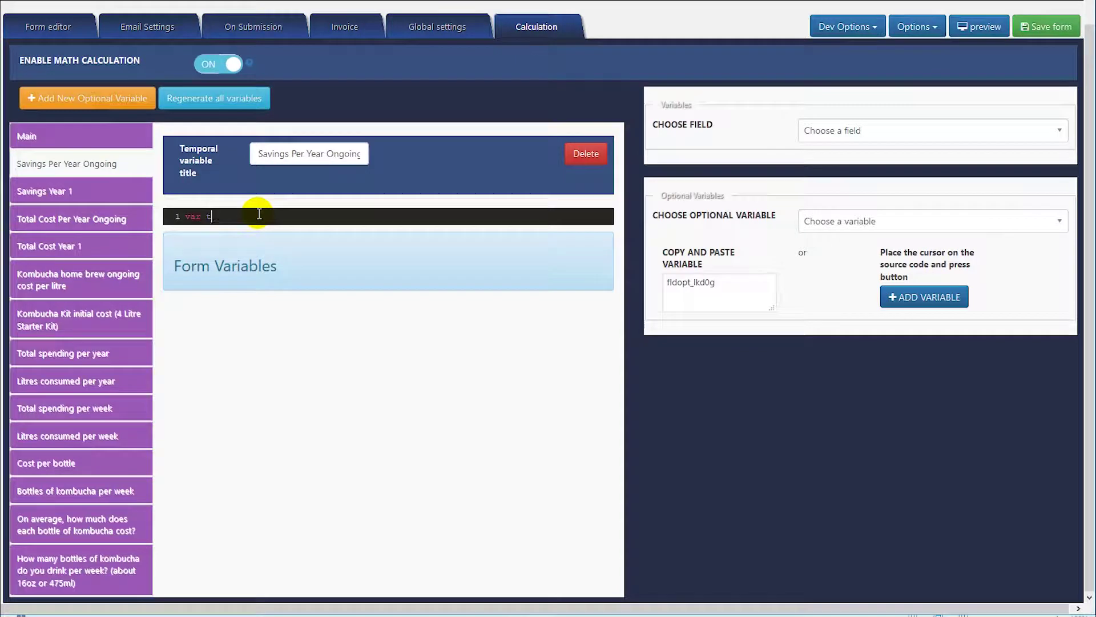
type("otal;")
key("Return")
type("total")
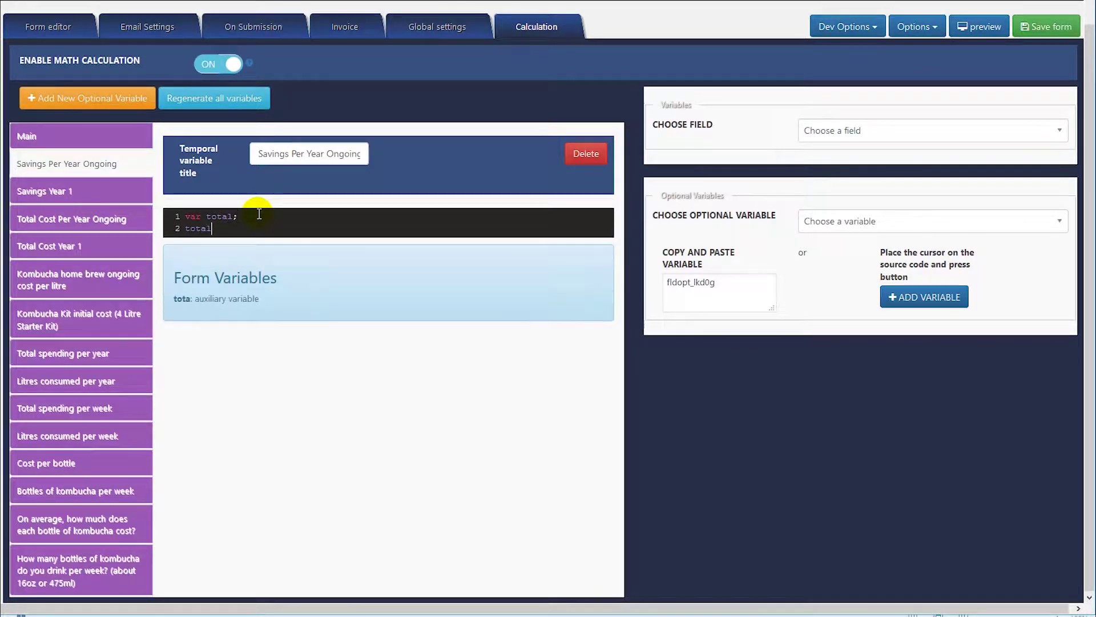
type(" = G23-G28;")
key("Return")
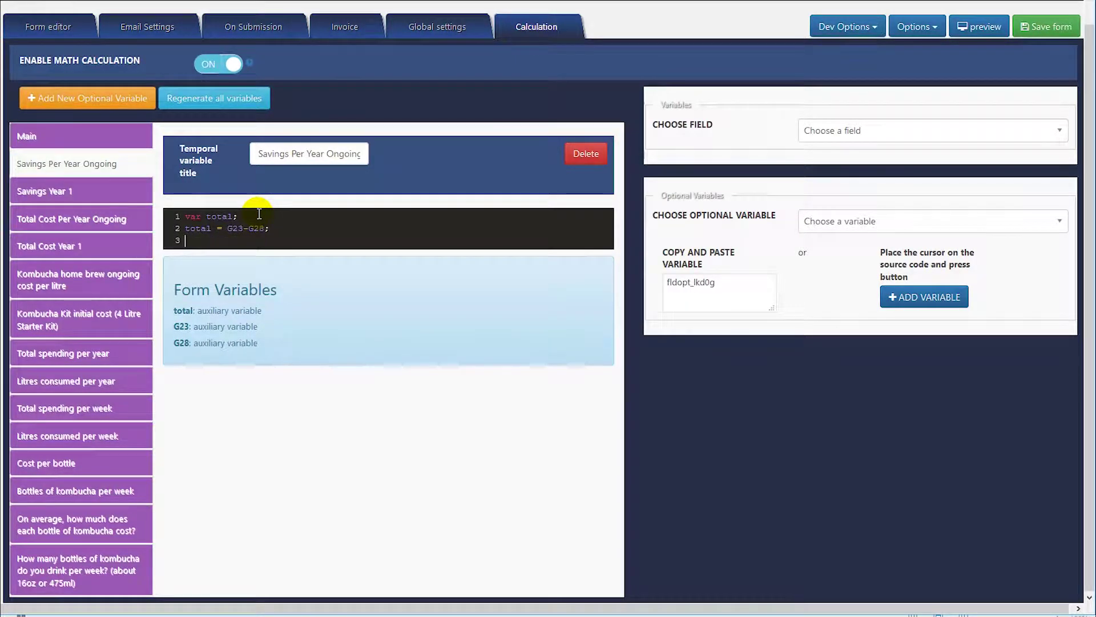
type("return toa")
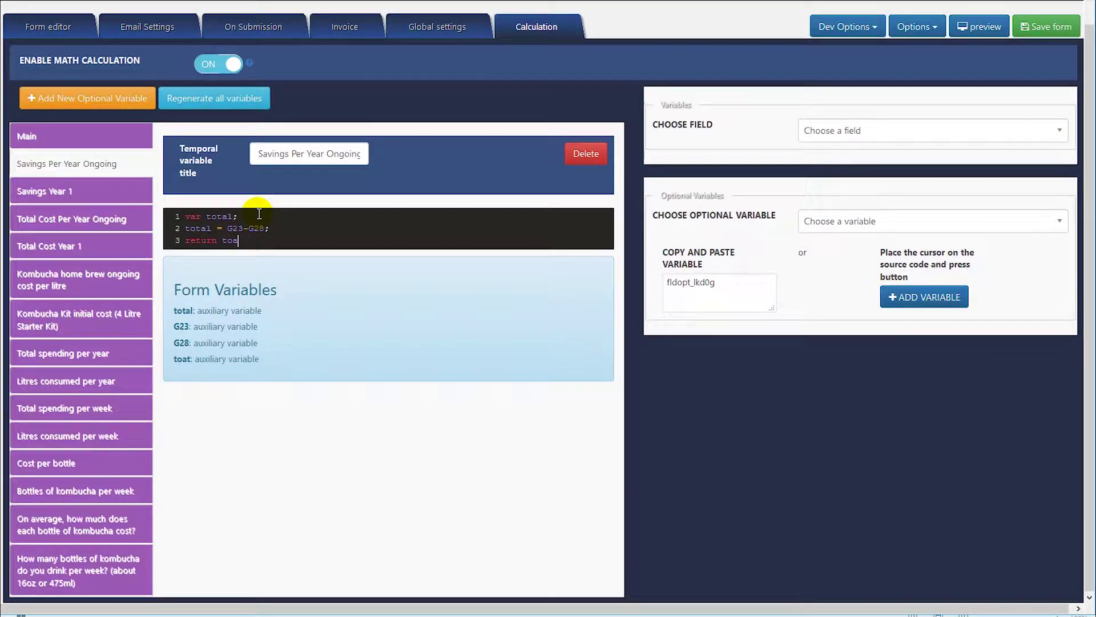
type("tl;l;")
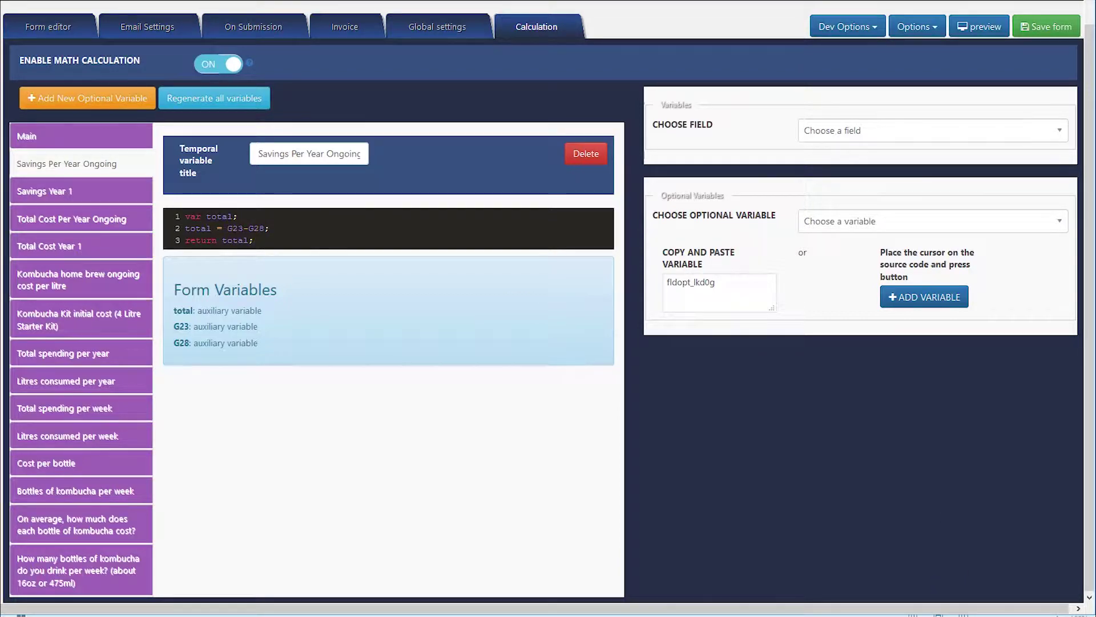
Check G23 in Excel and replace it in the "Savings Per Year Ongoing" code with fldopt_h97dg, the "Total spending per year" variable.
key("alt+Tab")
left_click(174, 43)
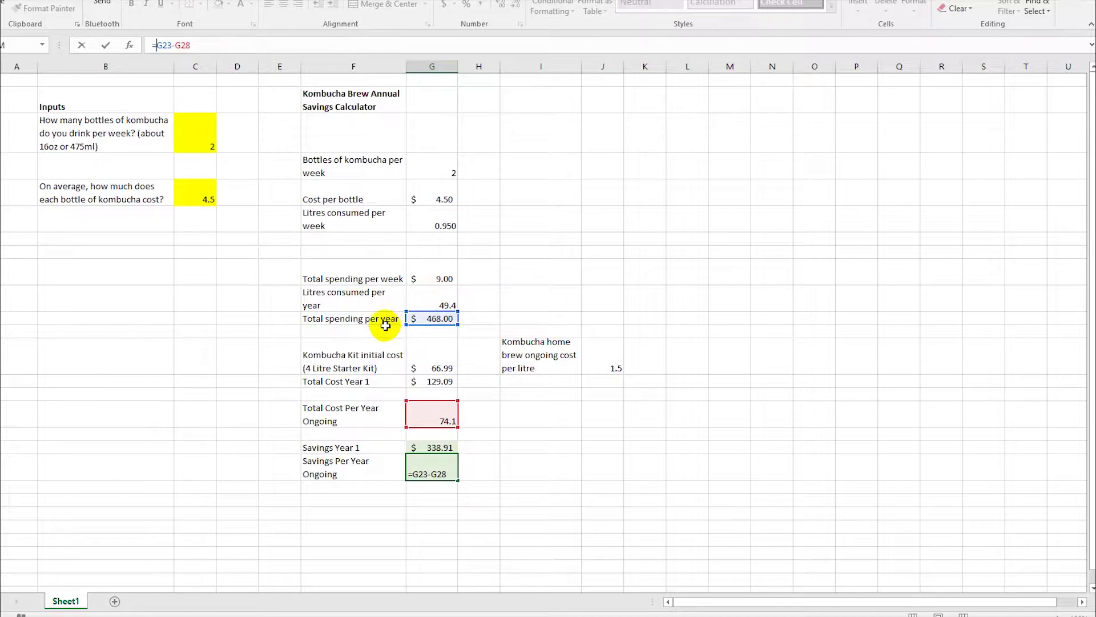
left_click(600, 616)
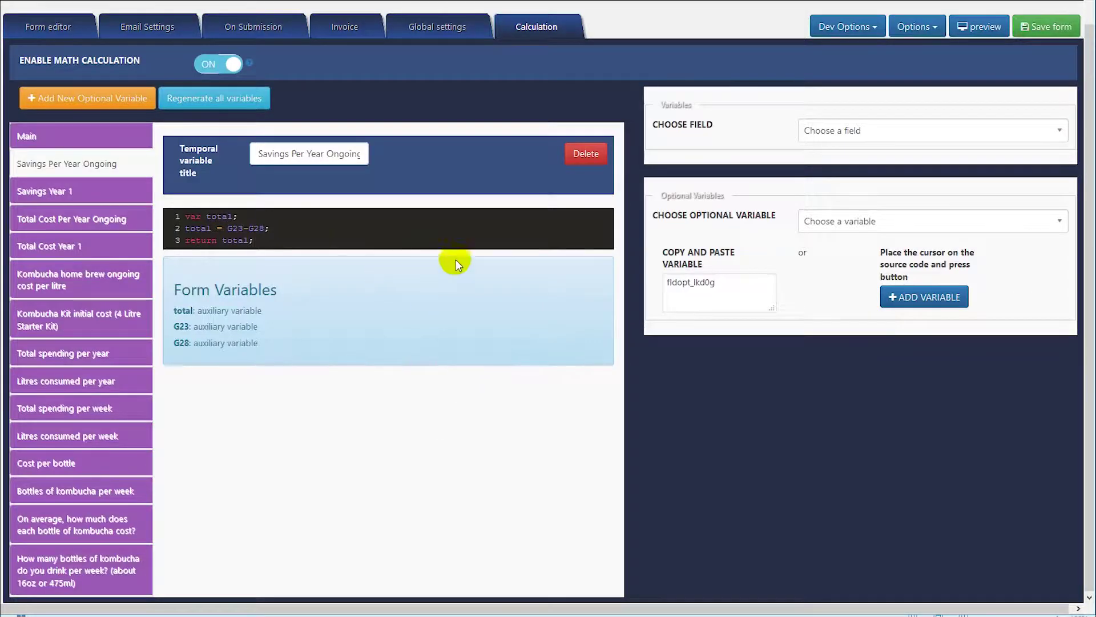
left_click(827, 223)
scroll(862, 326, "down", 3)
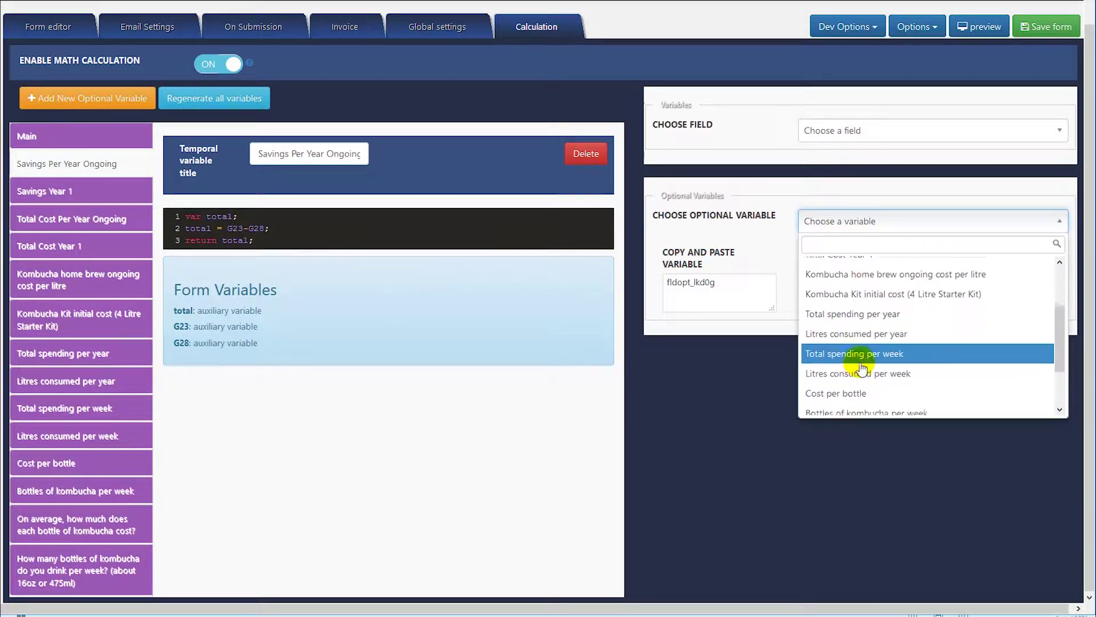
left_click(863, 311)
double_click(726, 282)
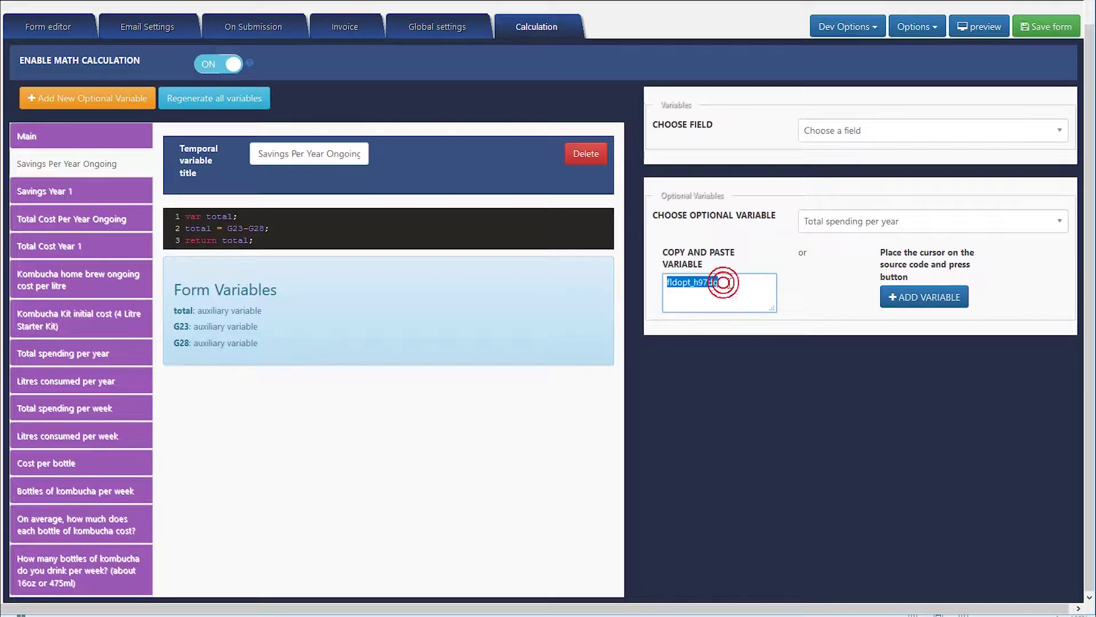
left_click_drag(244, 227, 230, 228)
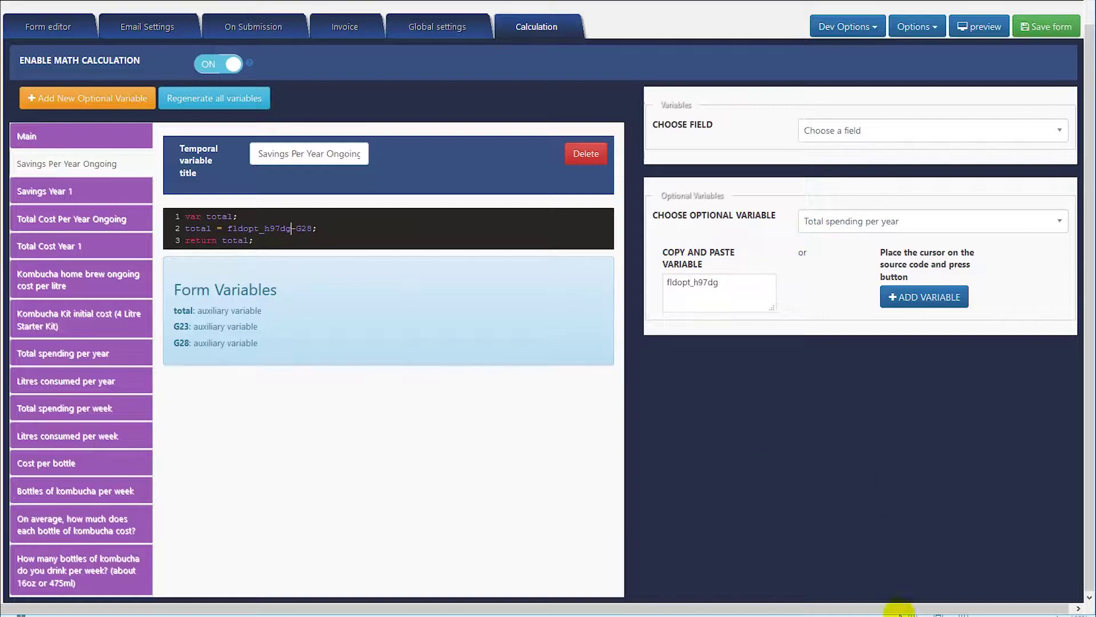
Check G28 in Excel and replace it in the "Savings Per Year Ongoing" code with fldopt_44f05, the "Total Cost Per Year Ongoing" variable.
left_click(898, 609)
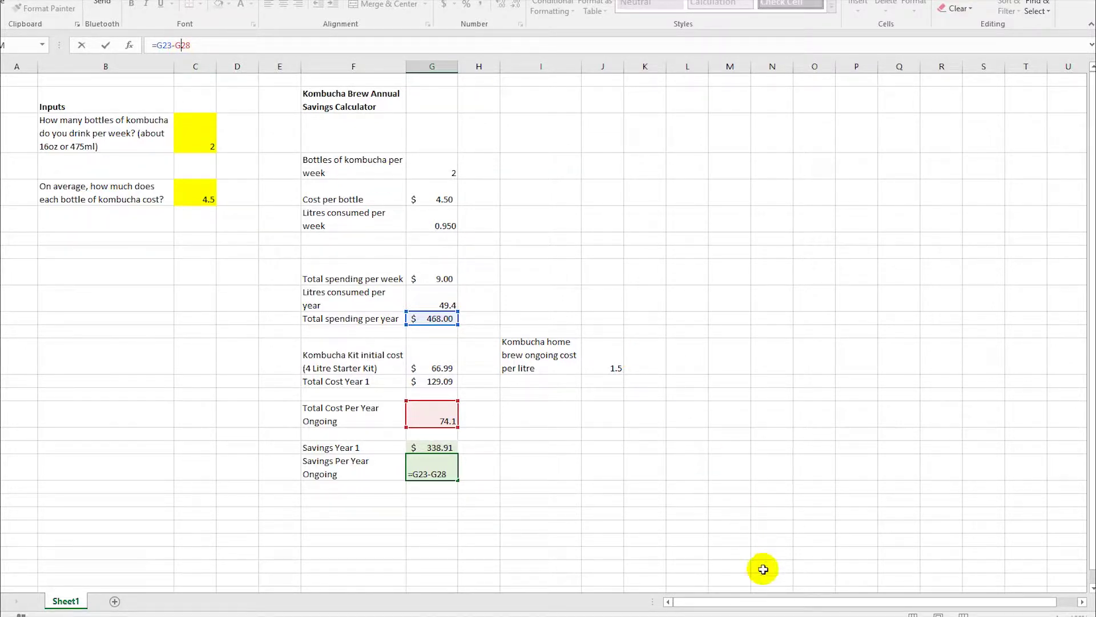
left_click(529, 610)
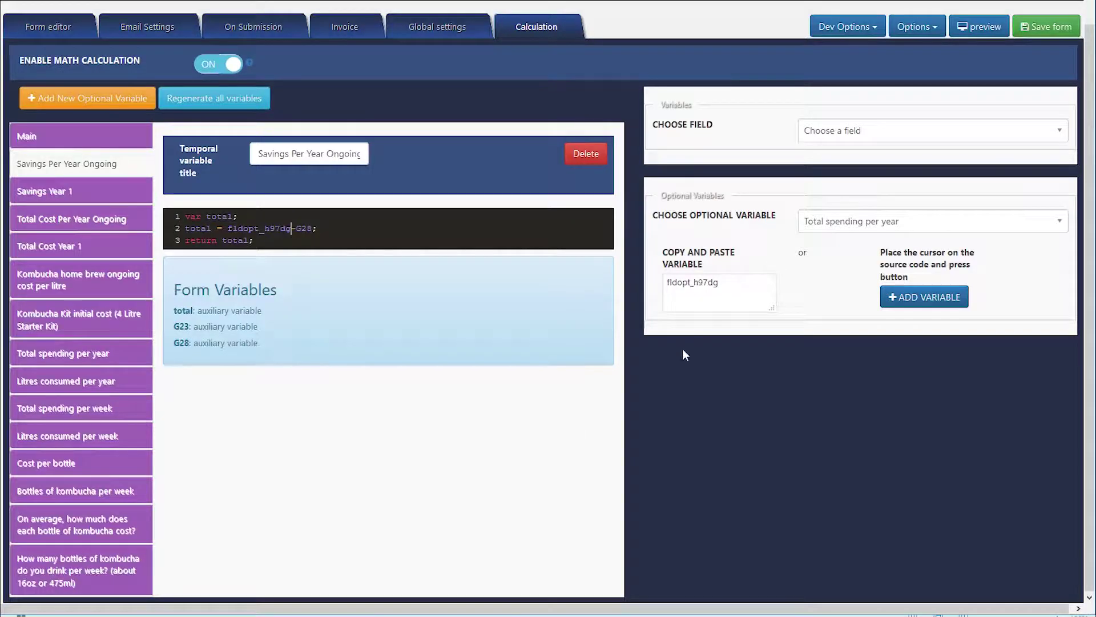
left_click(871, 221)
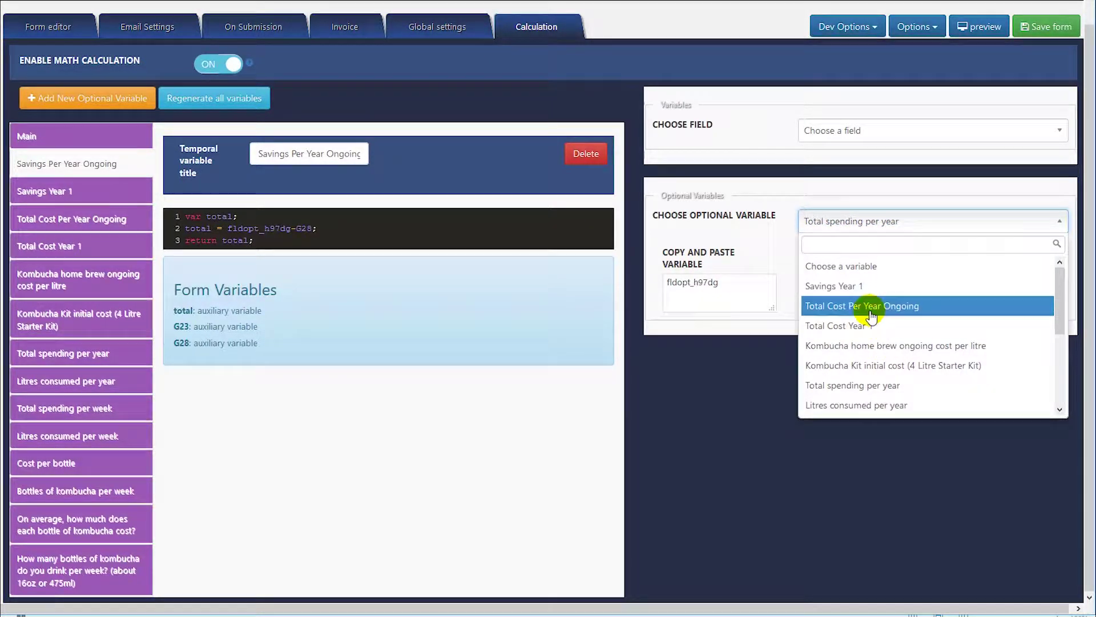
left_click(869, 308)
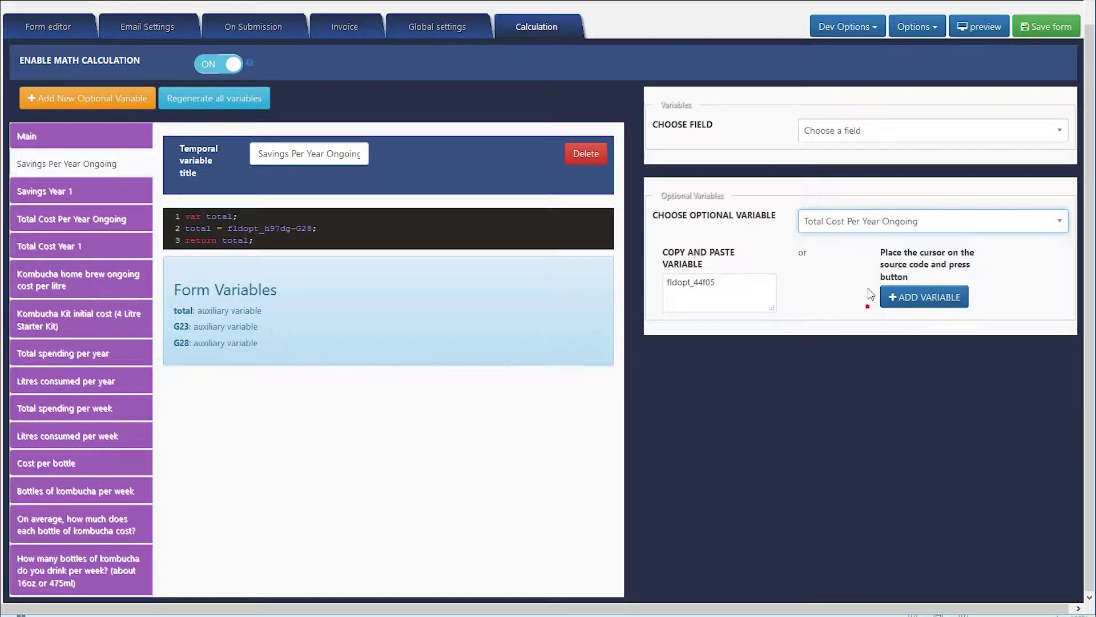
left_click(725, 288)
double_click(308, 228)
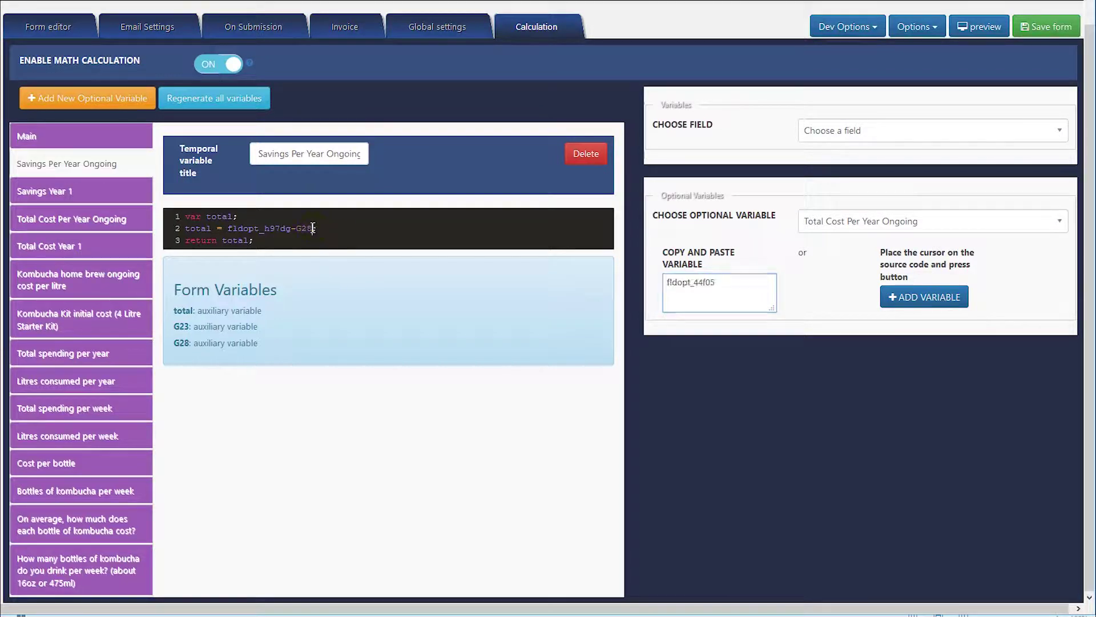
key("ctrl+v")
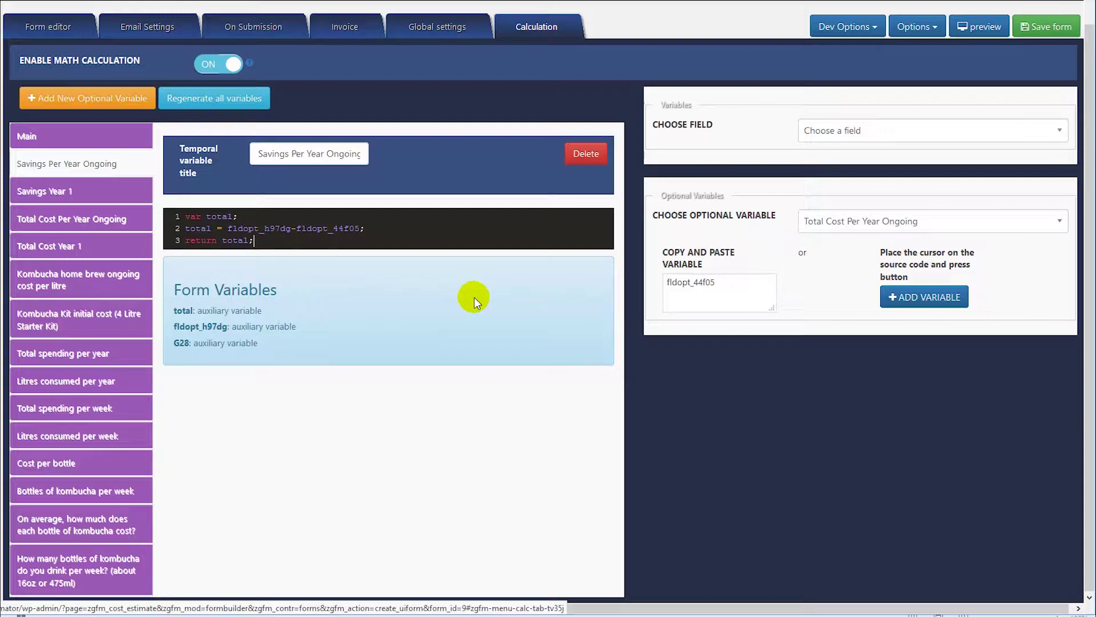
Save the form and add a two-column grid between the last question and the Submit button in the form editor.
left_click(1042, 37)
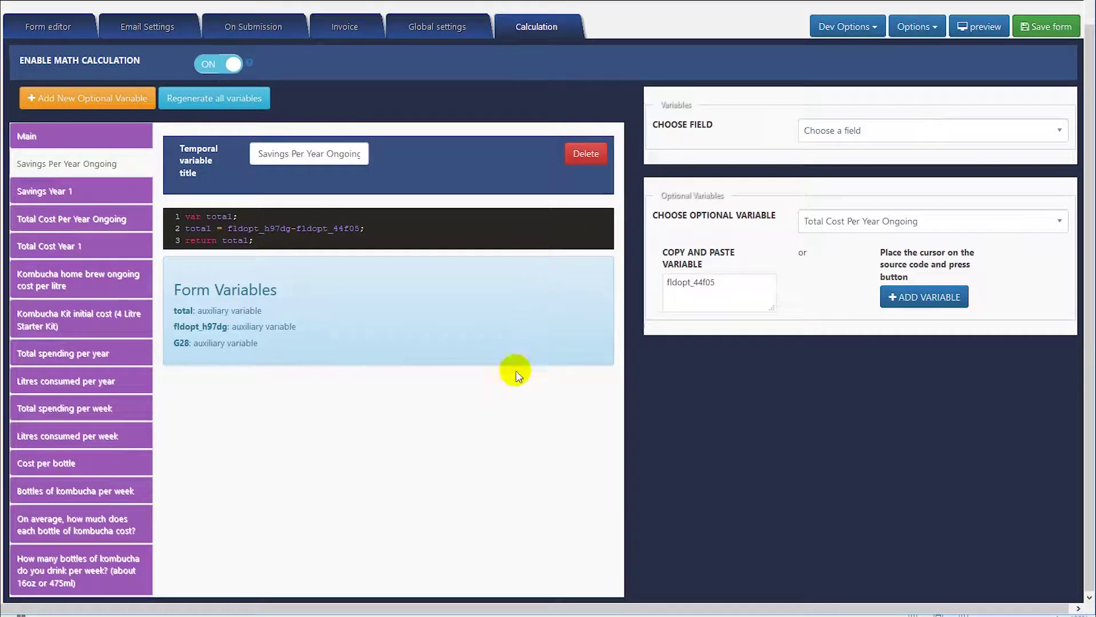
left_click(53, 27)
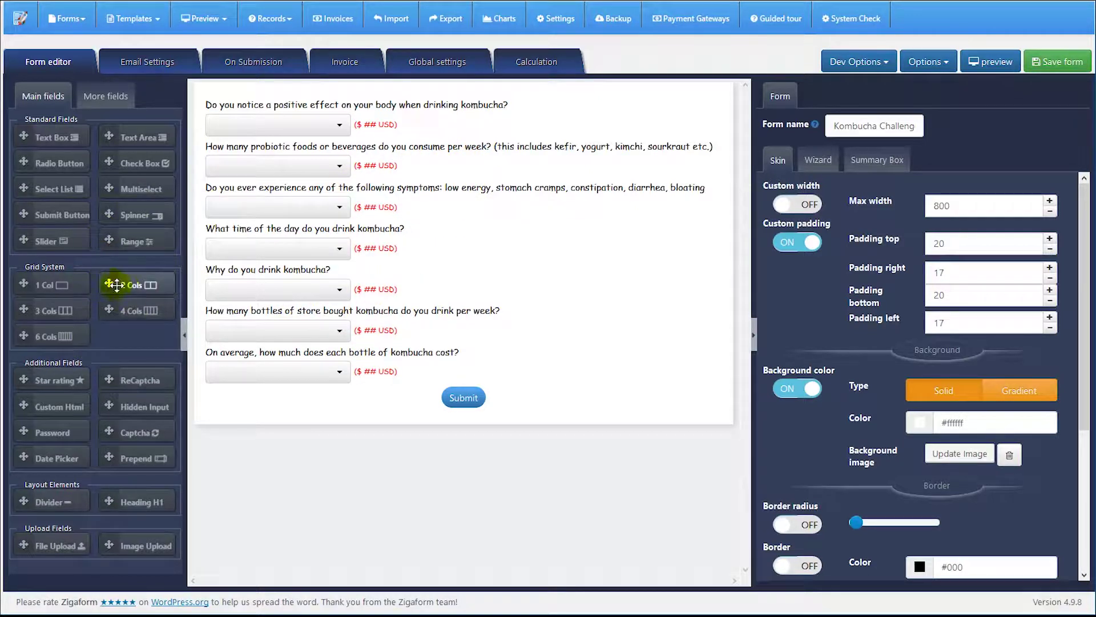
left_click_drag(116, 285, 433, 398)
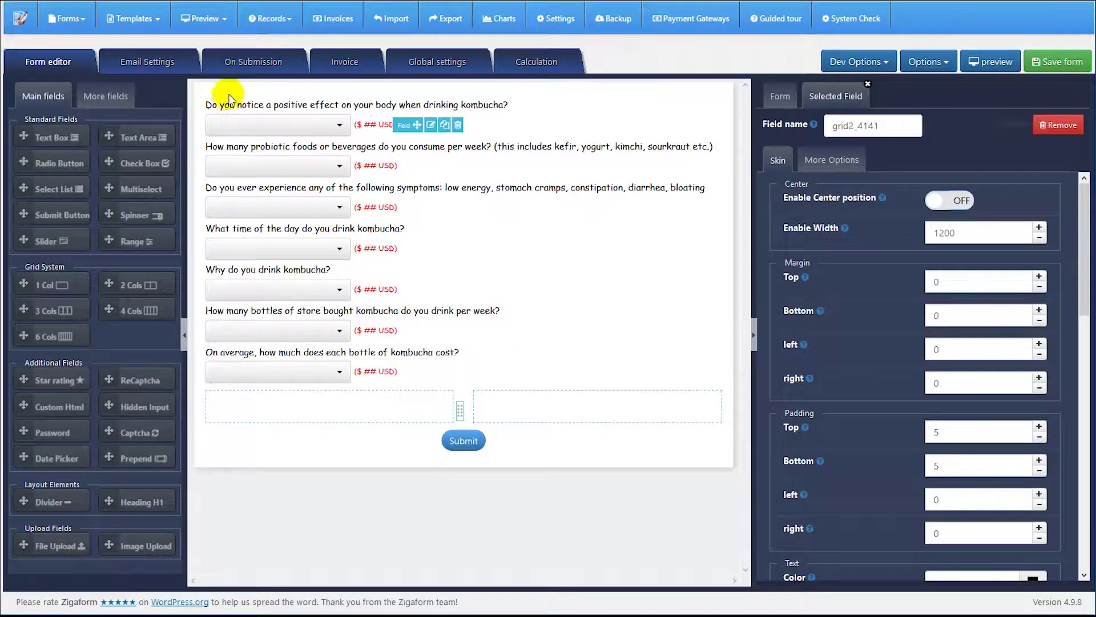
Move all seven kombucha questions into the first column of the two-column grid, keeping their original order.
left_click_drag(407, 118, 390, 382)
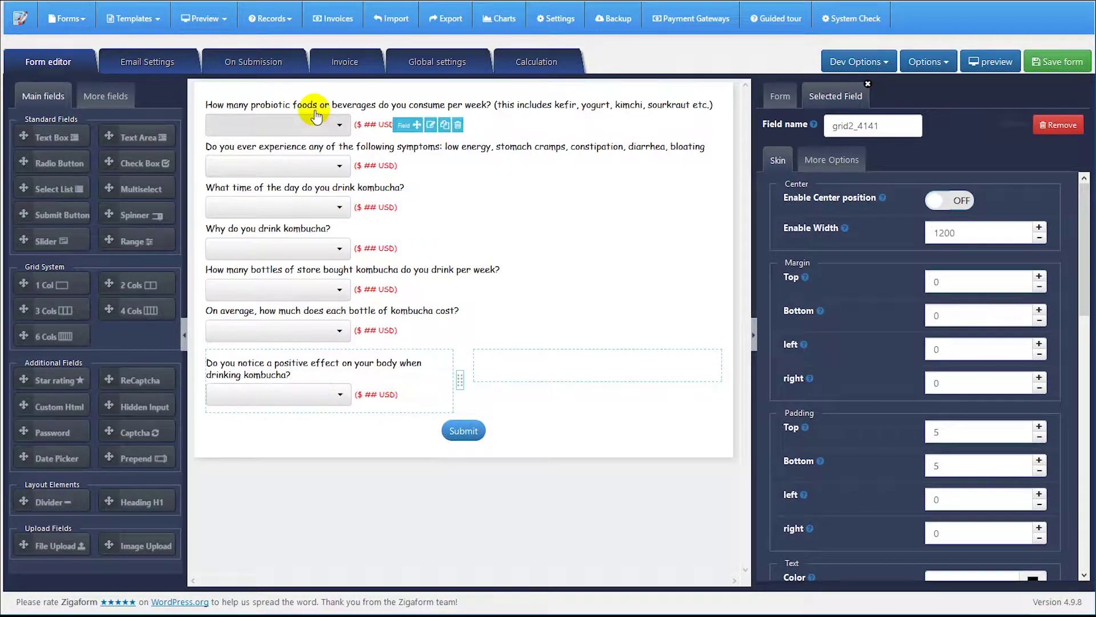
left_click_drag(416, 125, 389, 378)
left_click_drag(405, 175, 381, 399)
left_click_drag(416, 118, 386, 418)
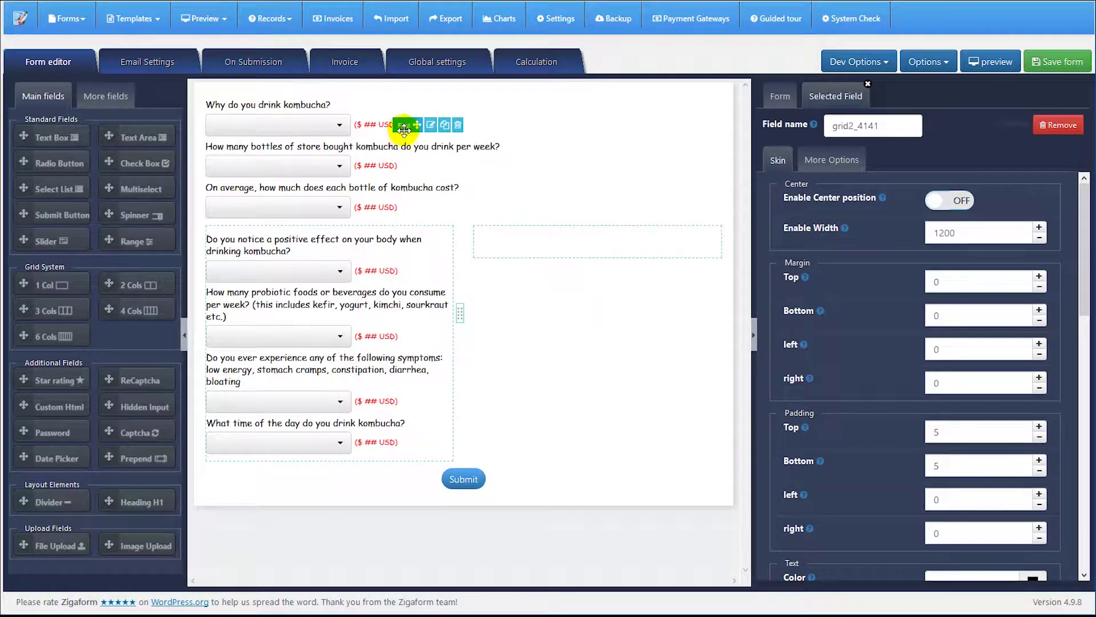
left_click_drag(416, 120, 380, 418)
left_click_drag(396, 122, 377, 417)
left_click_drag(372, 121, 375, 439)
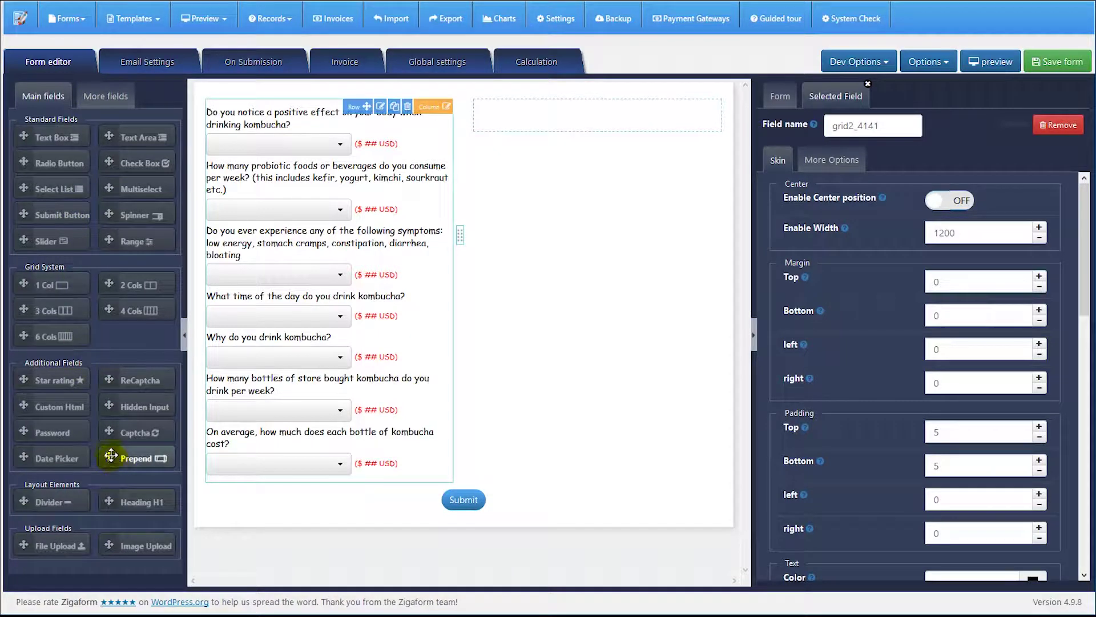
Add a Custom Html field to the grid's second column and turn off its label block.
left_click_drag(27, 403, 515, 116)
left_click_drag(549, 152, 550, 152)
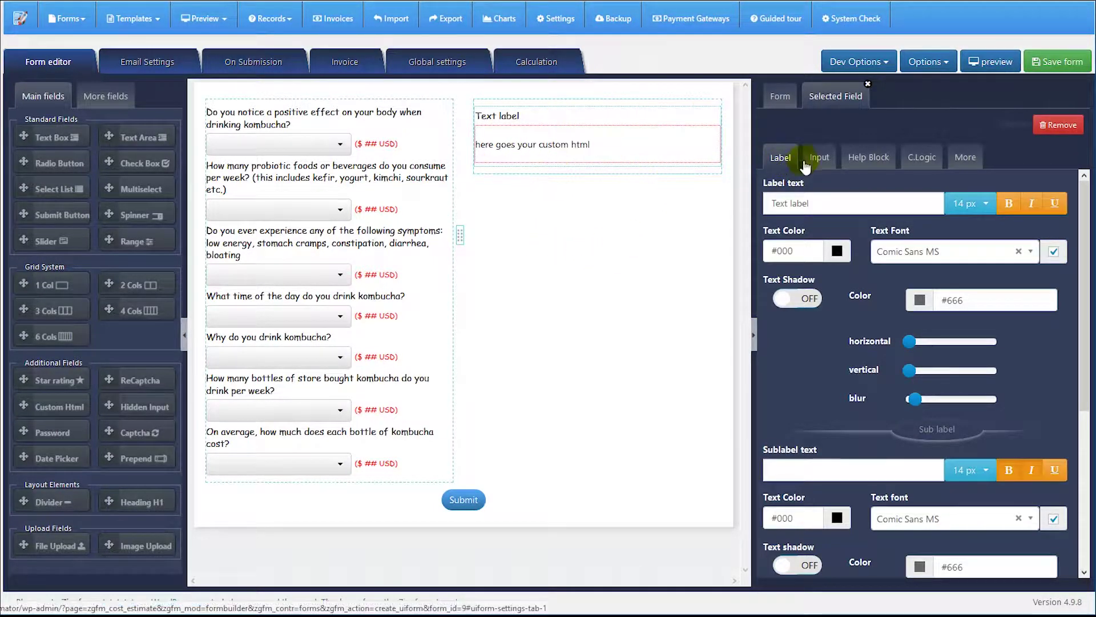
left_click(821, 160)
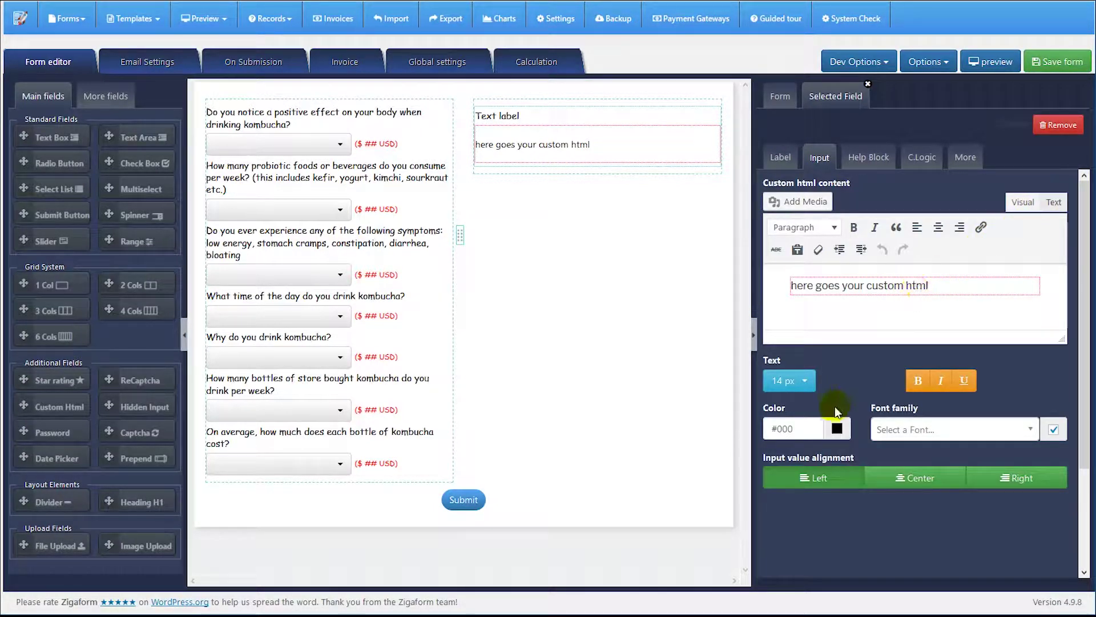
left_click(780, 165)
scroll(839, 457, "down", 5)
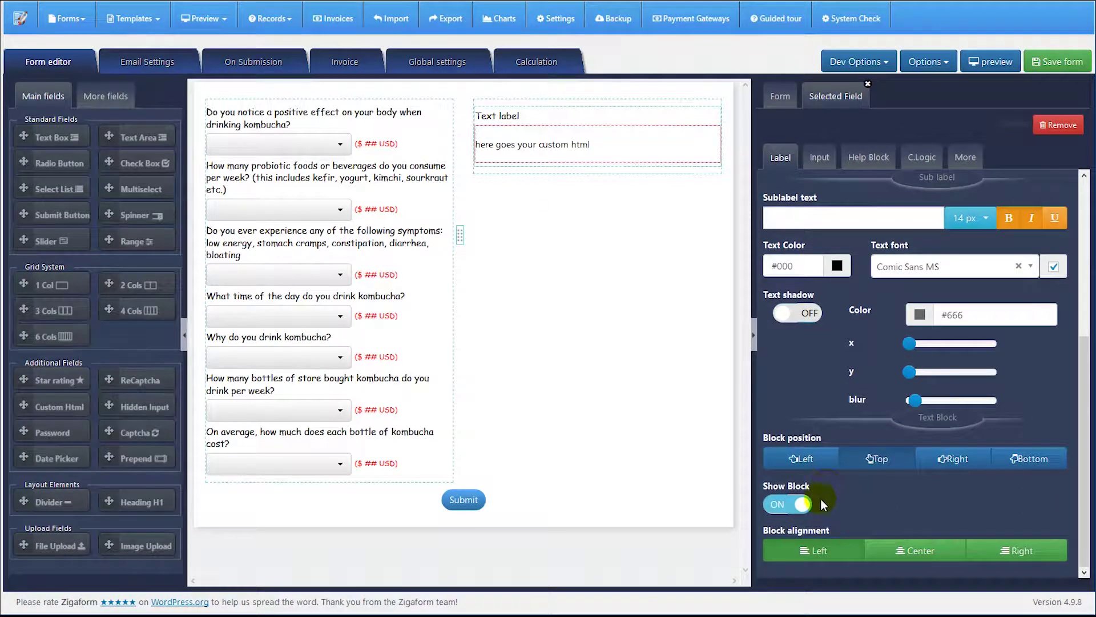
left_click(794, 504)
Clear the placeholder "here goes your custom html" from the Custom Html field's source code and return to the visual editor.
left_click(822, 160)
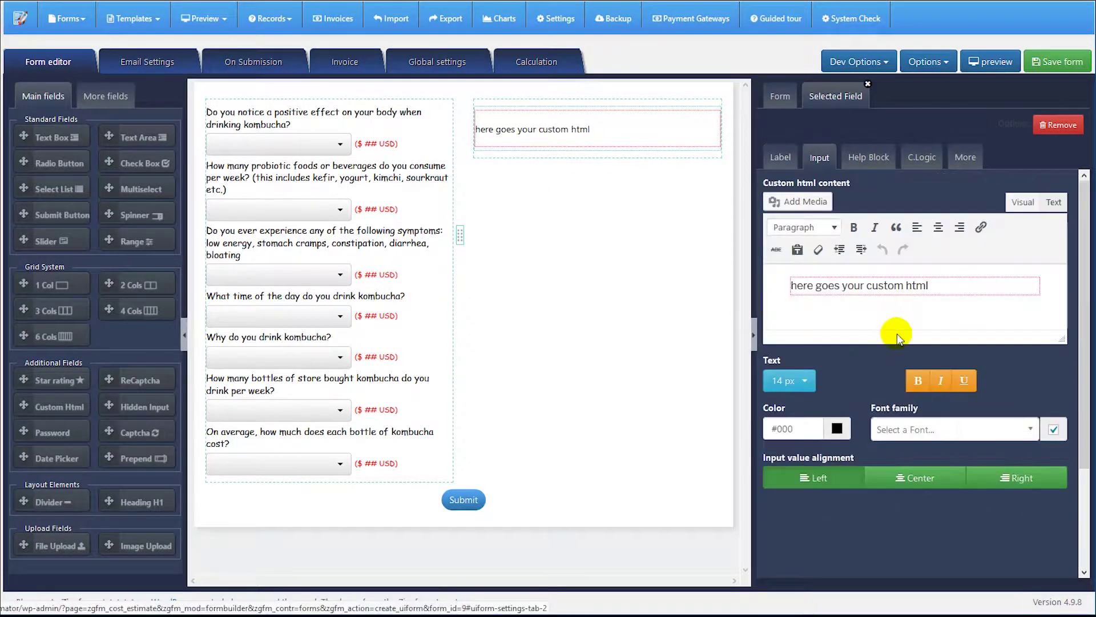
left_click_drag(931, 286, 821, 285)
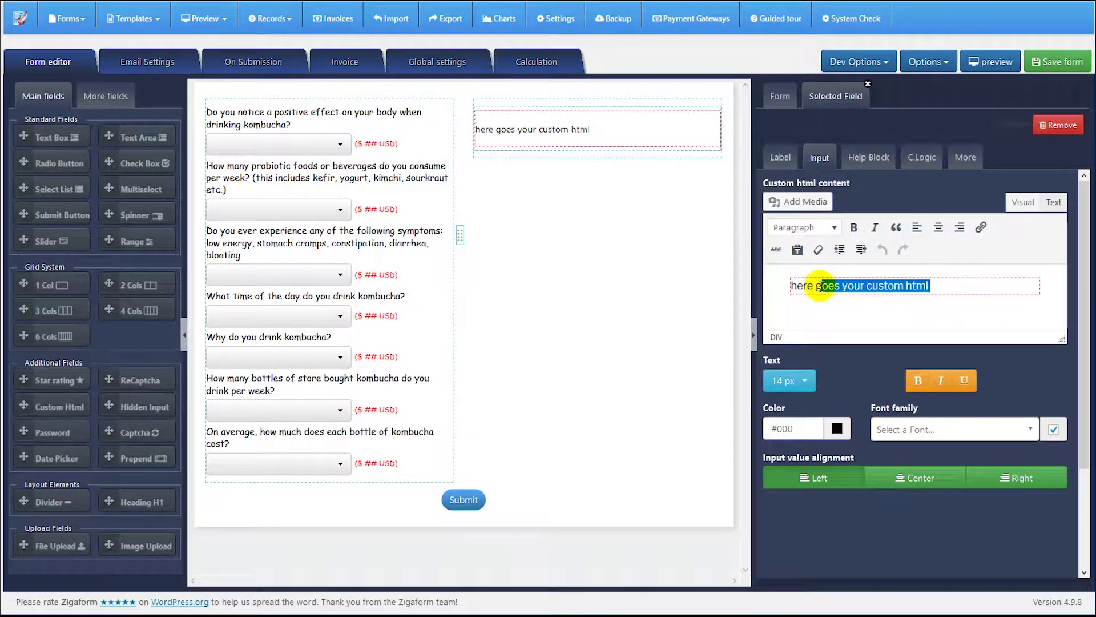
left_click(1054, 203)
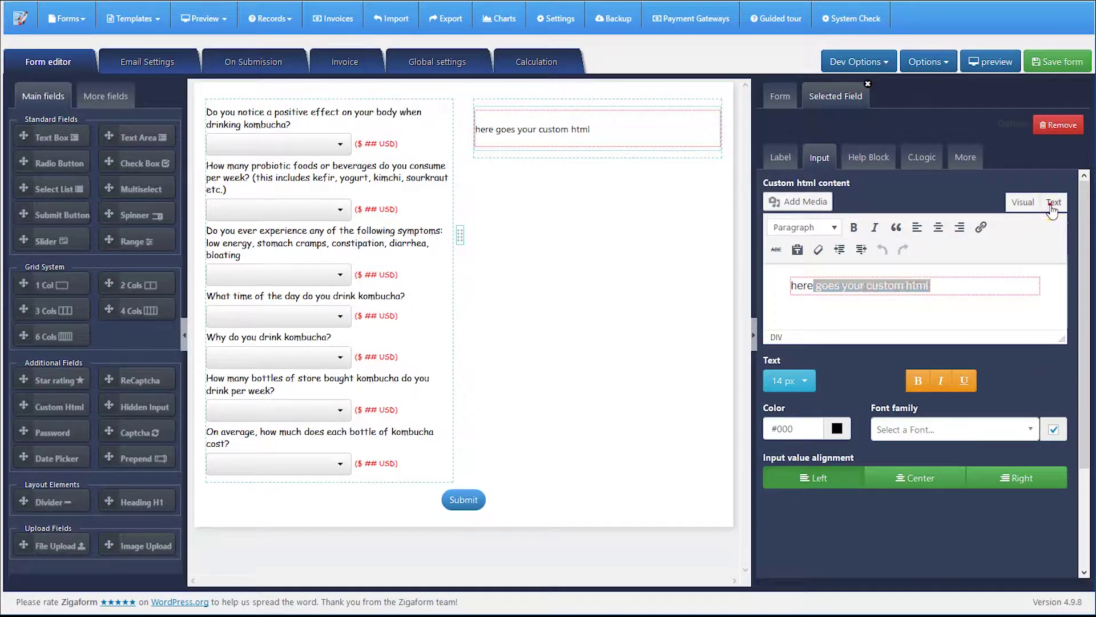
left_click_drag(1056, 283, 769, 282)
key("BackSpace")
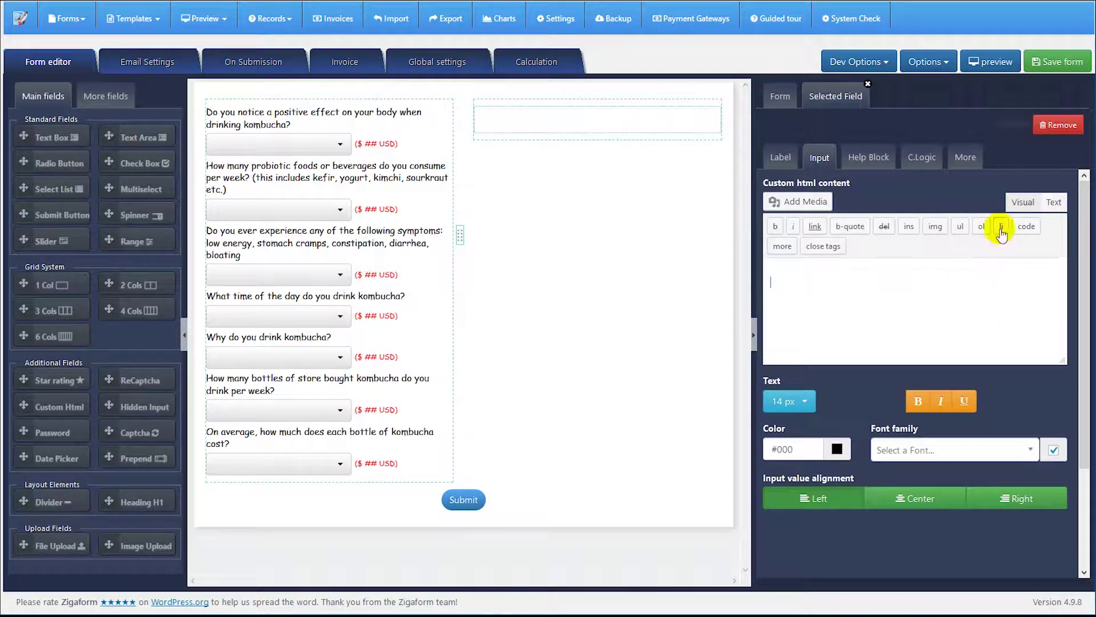
left_click(1017, 203)
Copy Excel's "How many bottles of kombucha do you drink per week? (about 16oz or 475ml)" into the Custom Html content and show its HTML source.
left_click(832, 287)
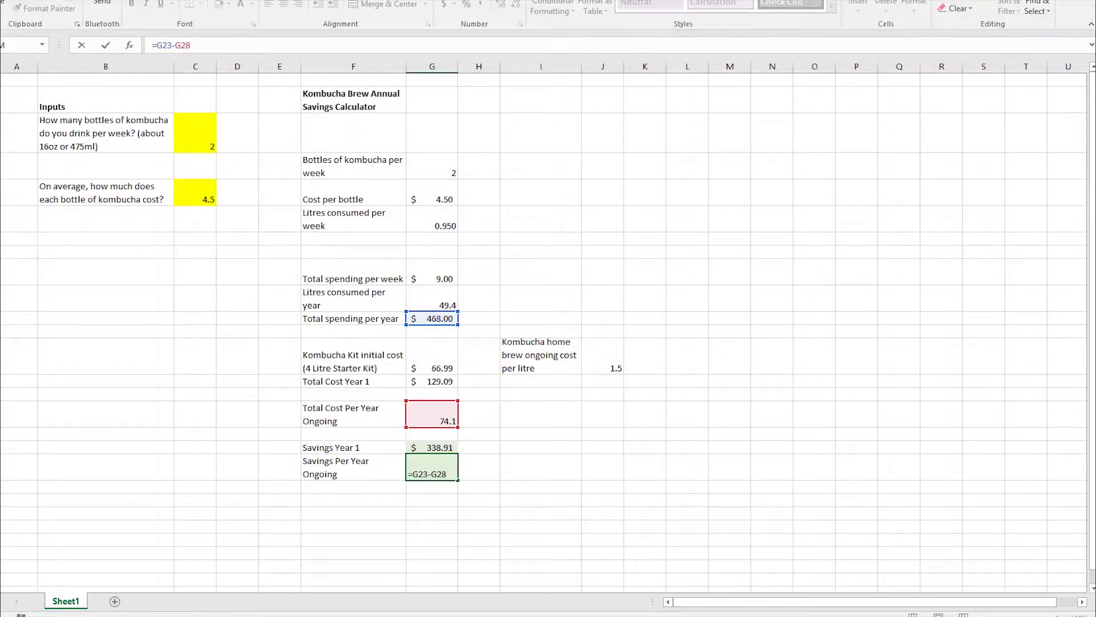
left_click(363, 467)
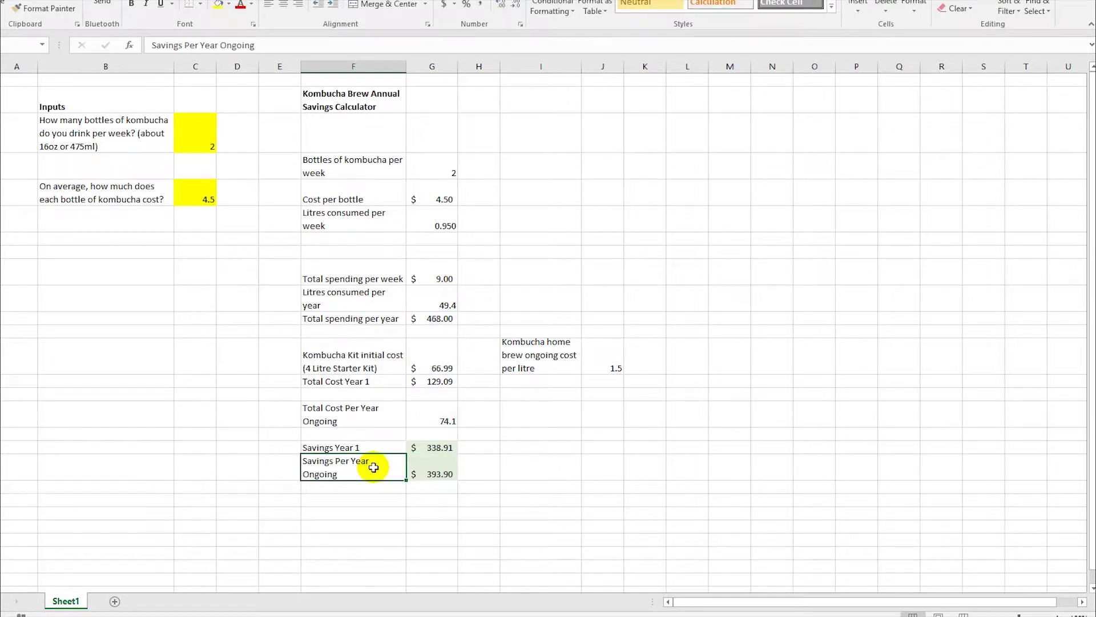
left_click(140, 137)
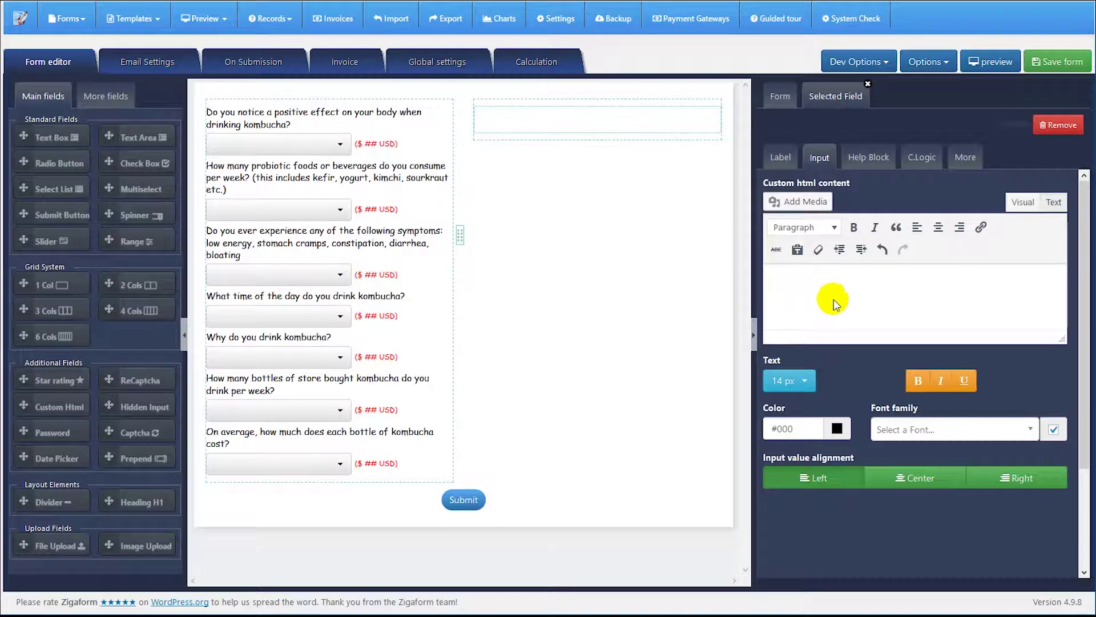
key("ctrl+v")
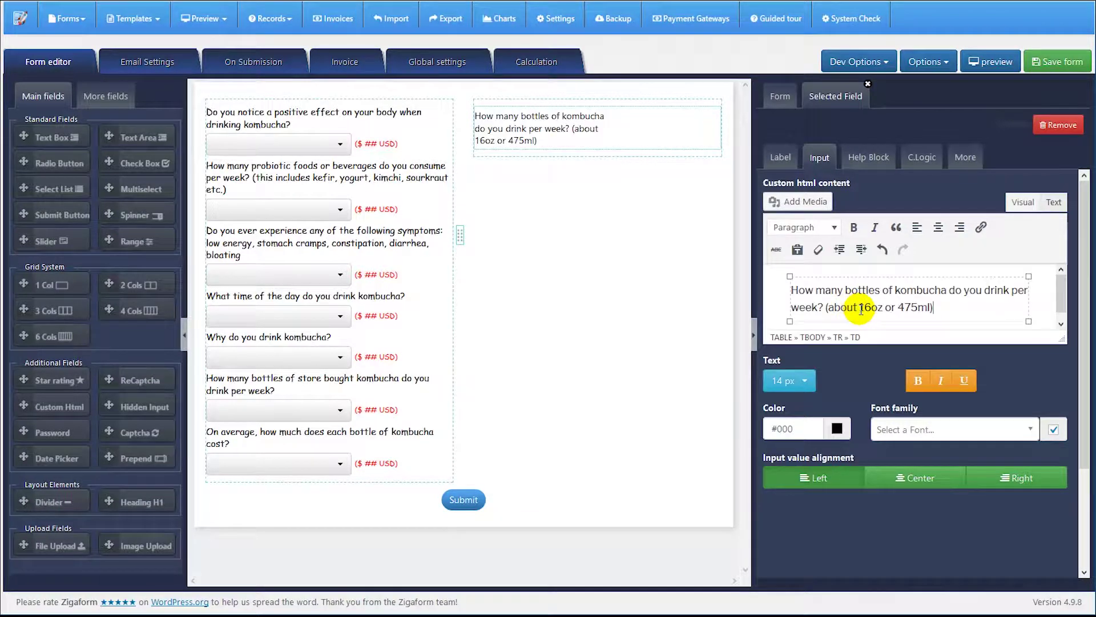
left_click(958, 308)
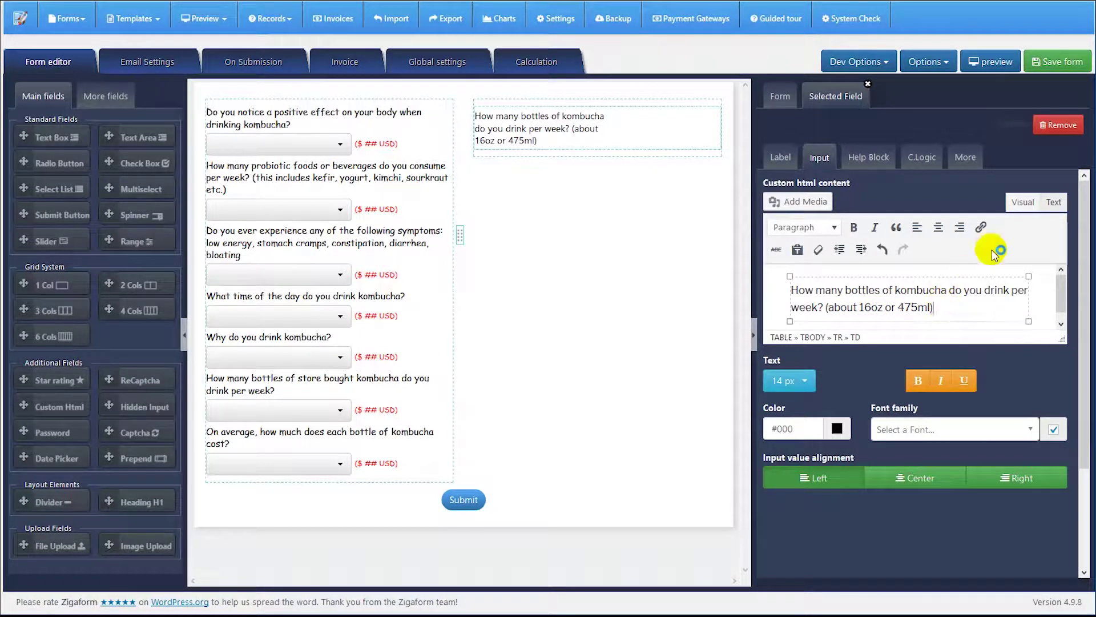
left_click(1051, 204)
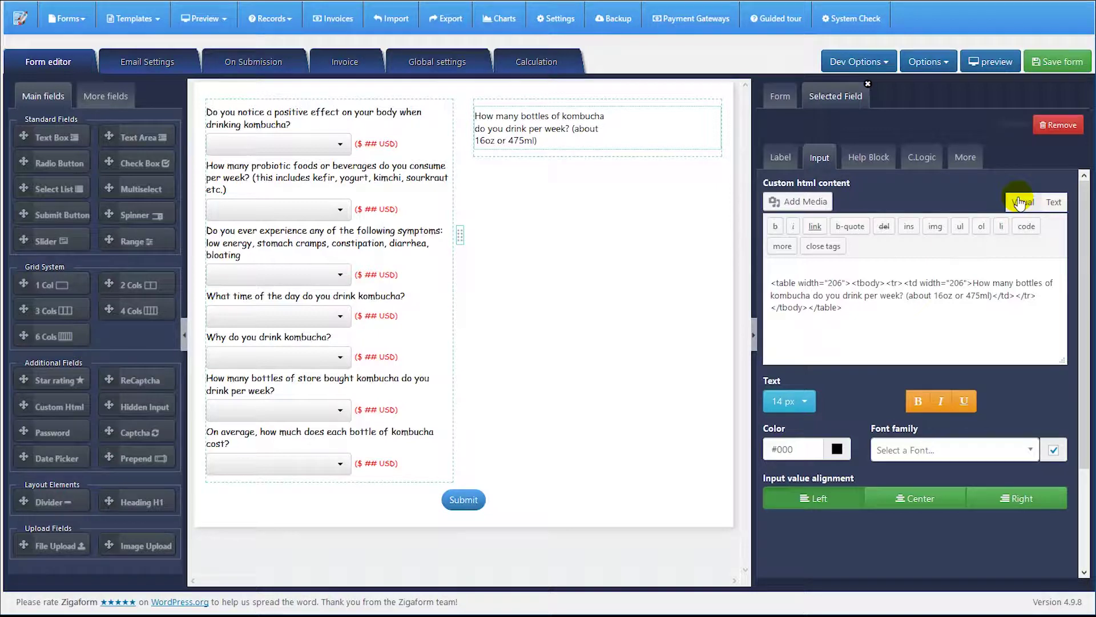
Try to add a line break after the bottles-per-week question in the visual view of the custom HTML content.
left_click(1022, 202)
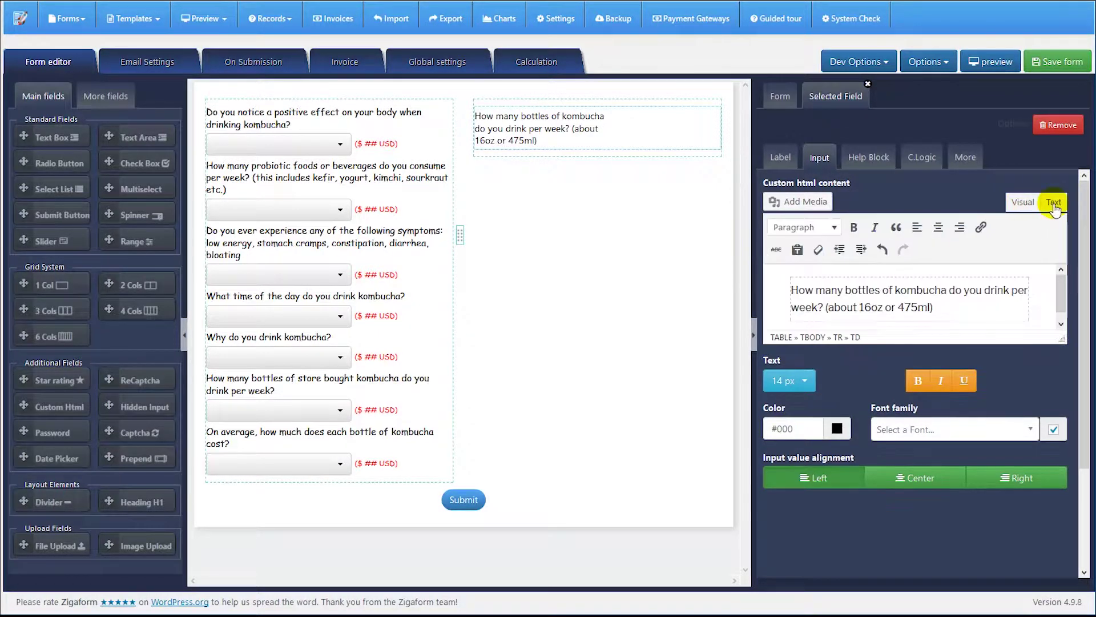
left_click(1054, 204)
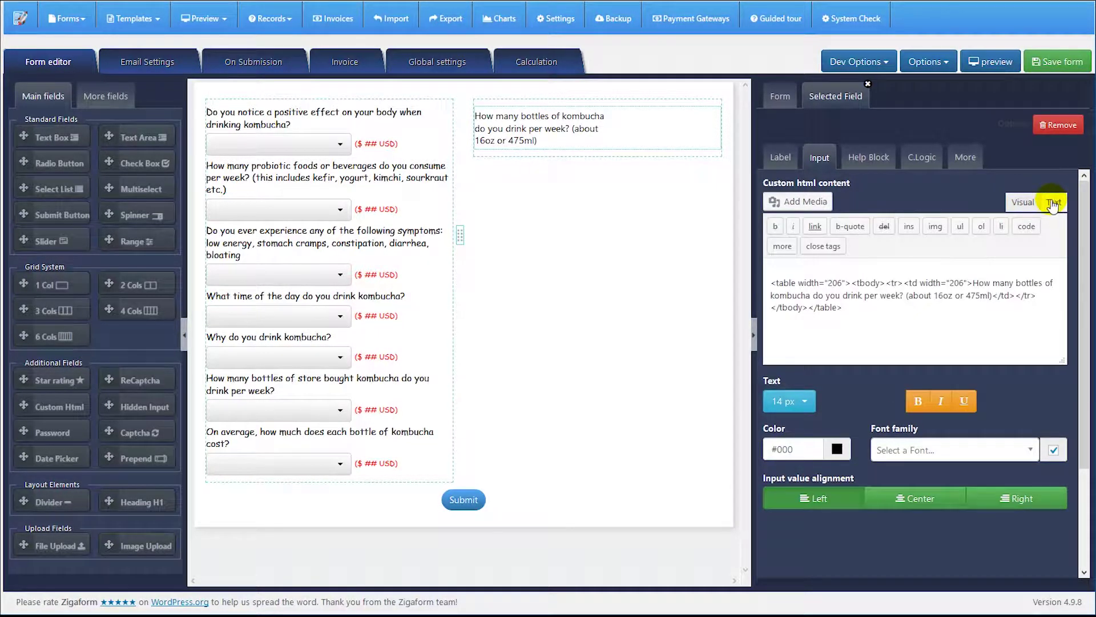
left_click(1022, 202)
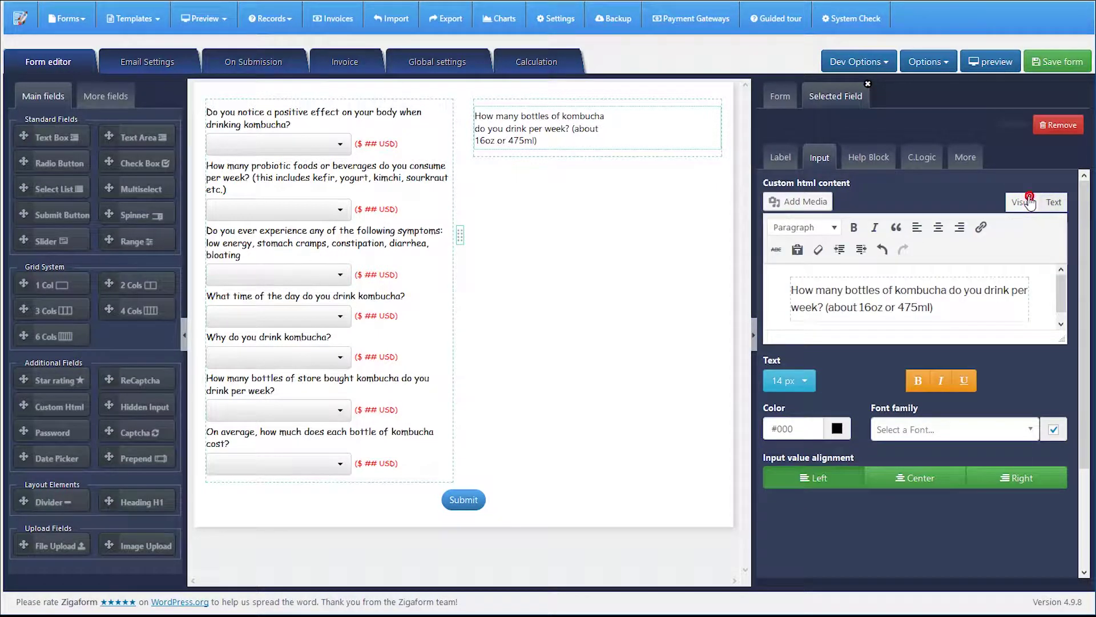
left_click(954, 308)
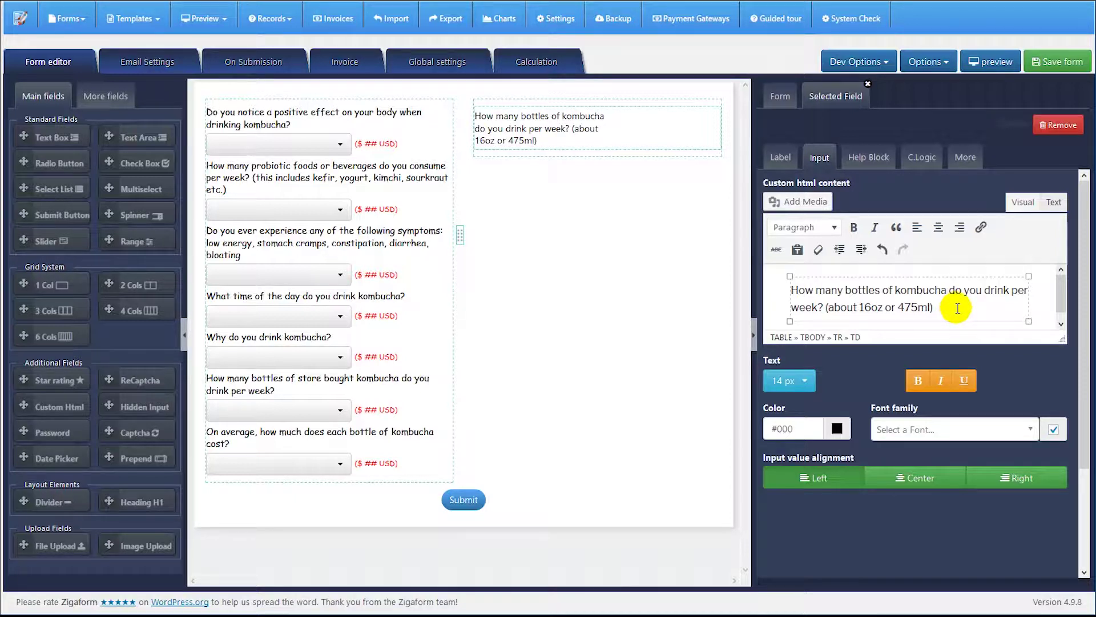
key("Return")
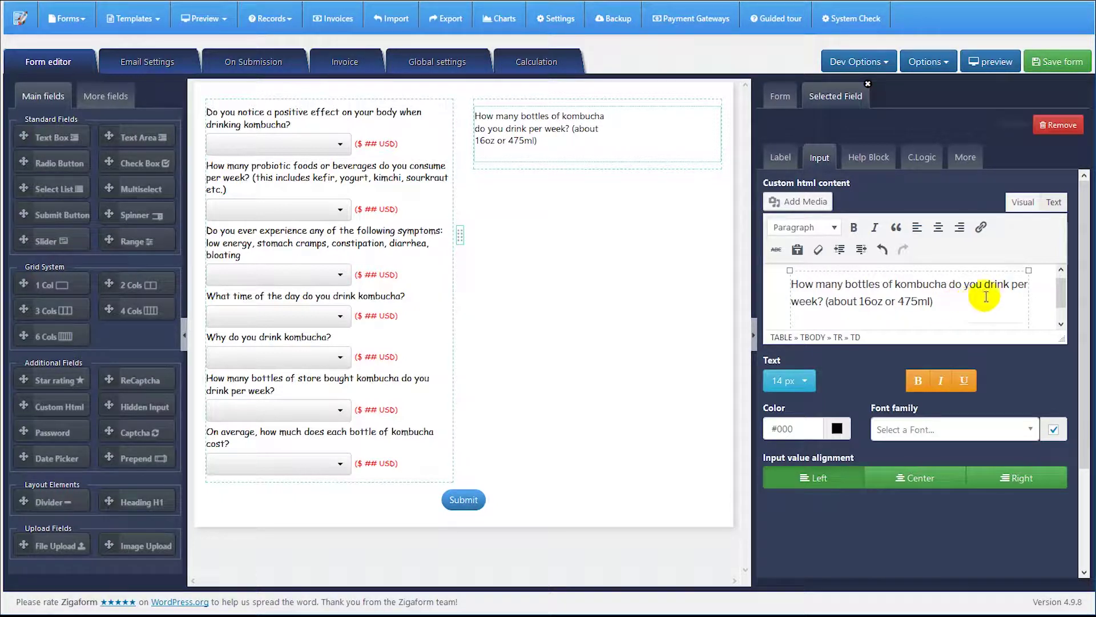
left_click(1047, 203)
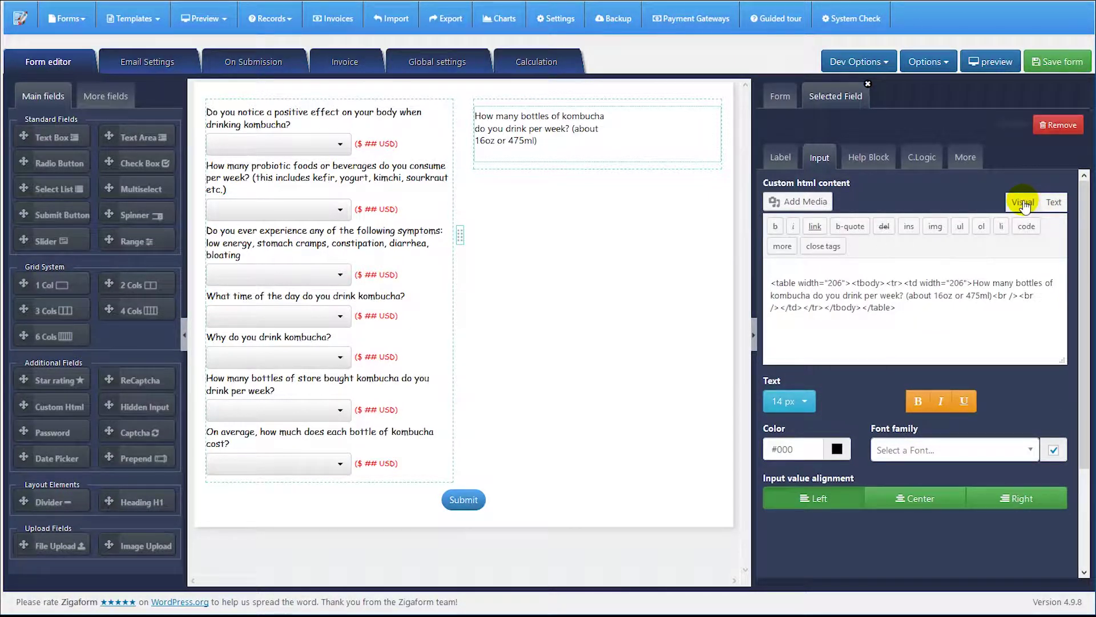
left_click(1024, 202)
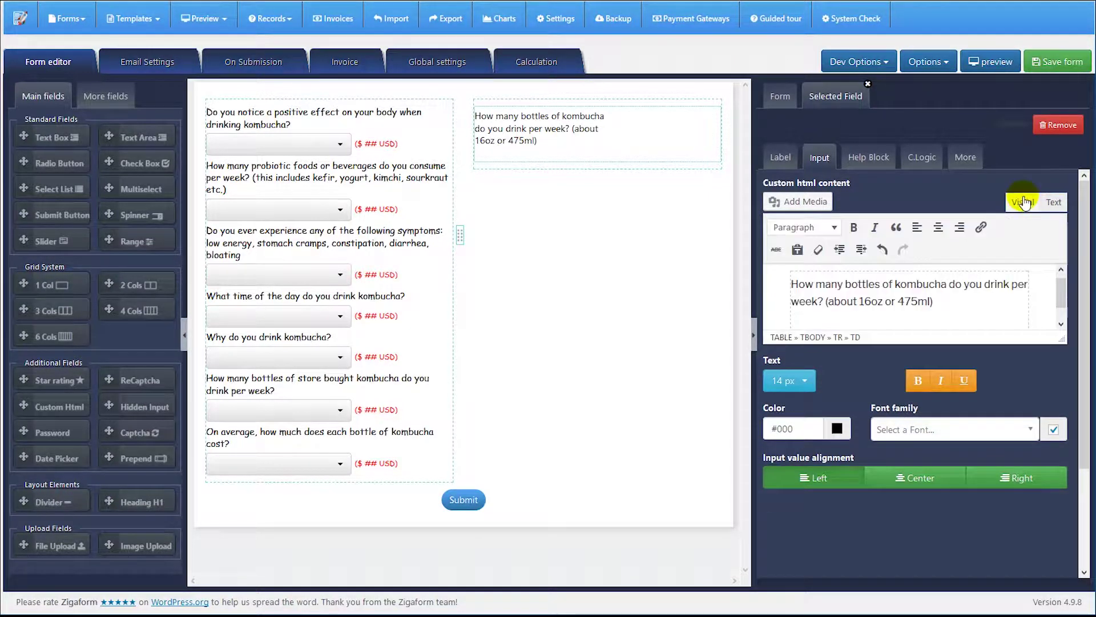
Replace the table markup in the HTML source with the plain text "How many bottles of kombucha do you drink per week? (about 16oz or 475ml)".
left_click(1053, 203)
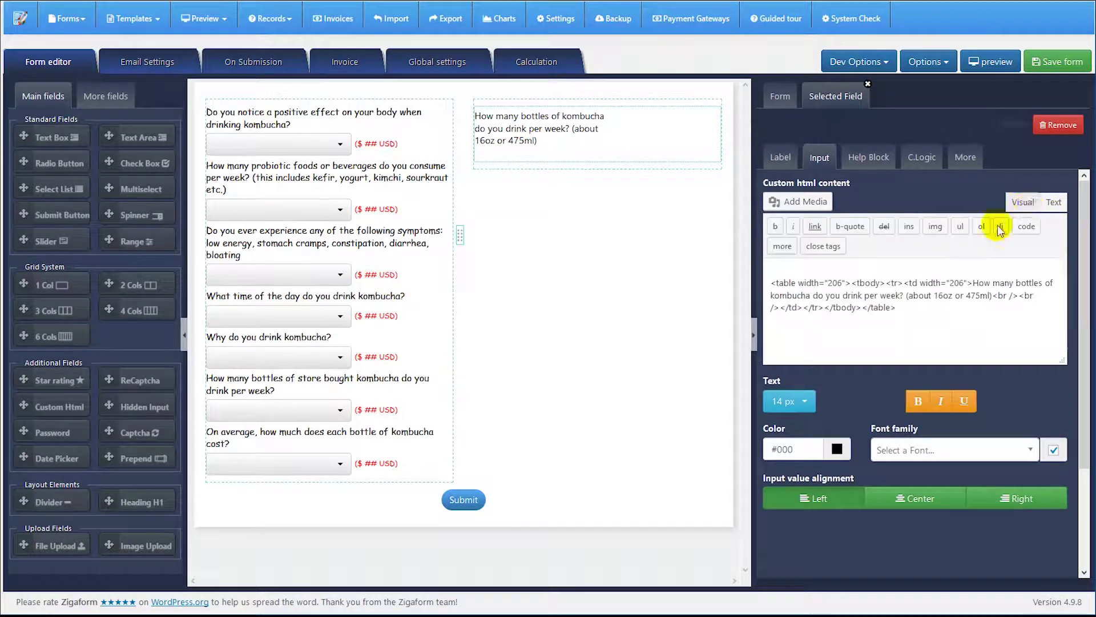
left_click_drag(905, 318, 759, 270)
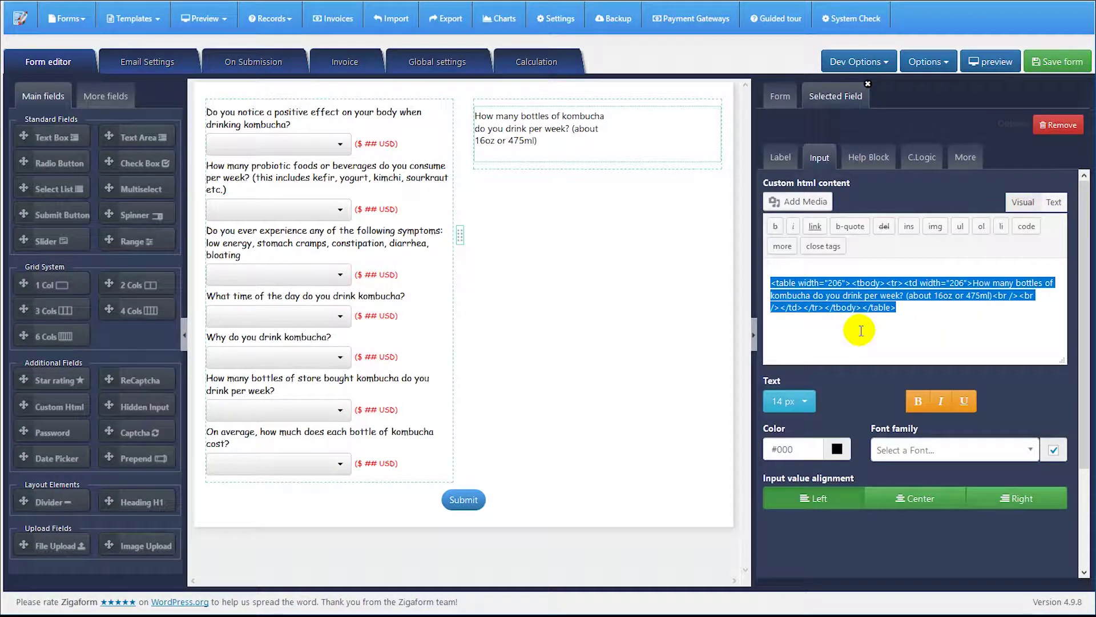
type("How many bottles of kombucha do you drink per week? (about 16oz or 475ml)")
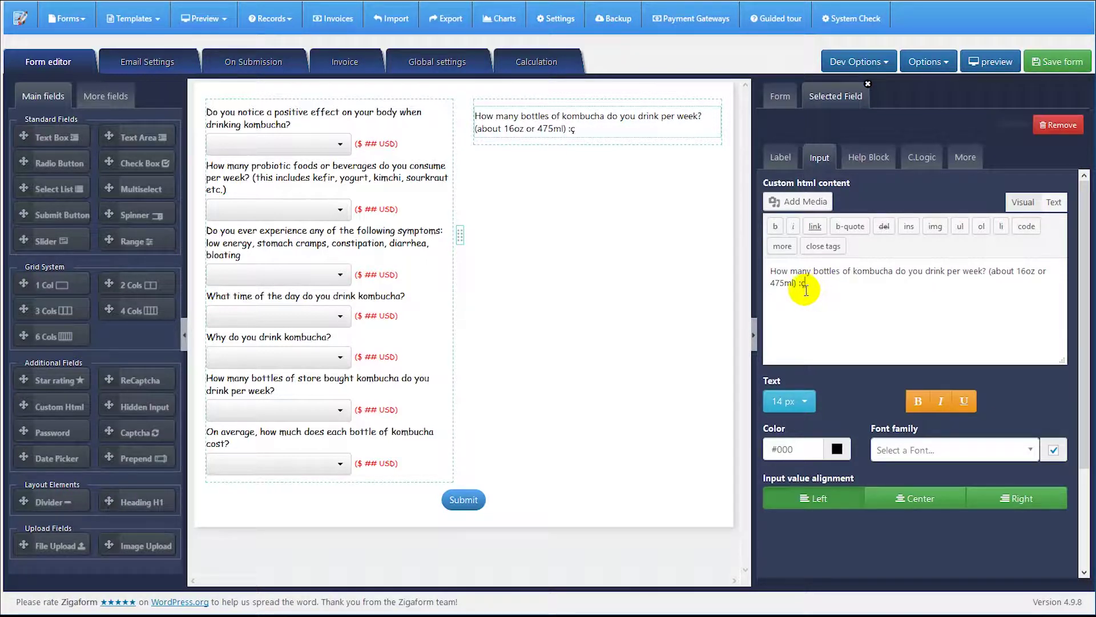
left_click_drag(806, 284, 798, 283)
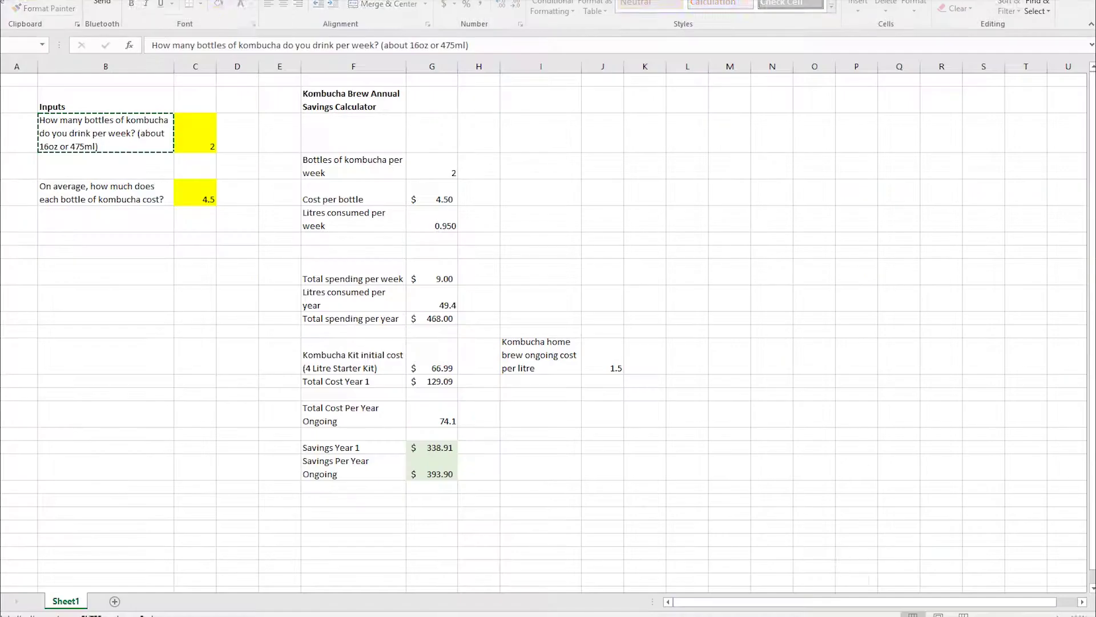
Copy "On average, how much does each bottle of kombucha cost?" from the Excel sheet into the custom HTML content below the first question.
left_click(111, 193)
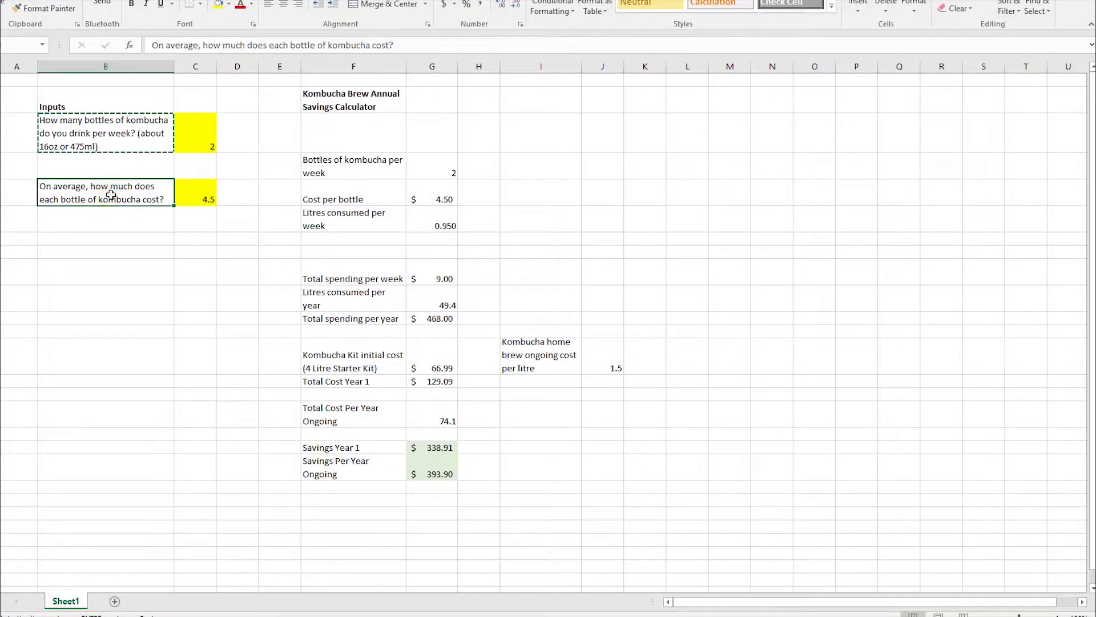
key("ctrl+c")
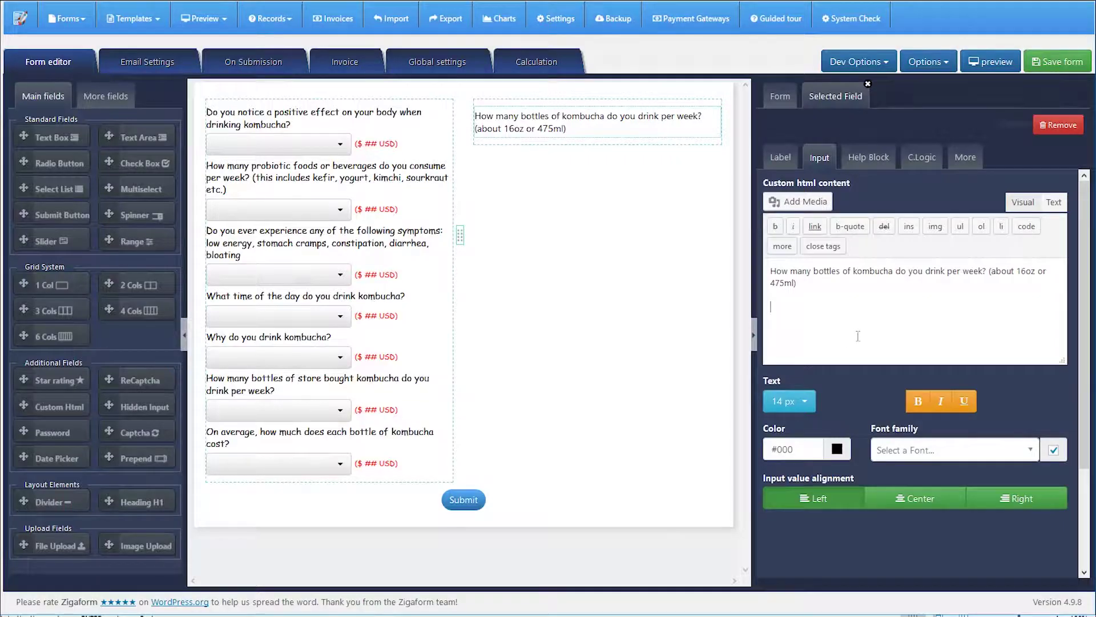
key("ctrl+v")
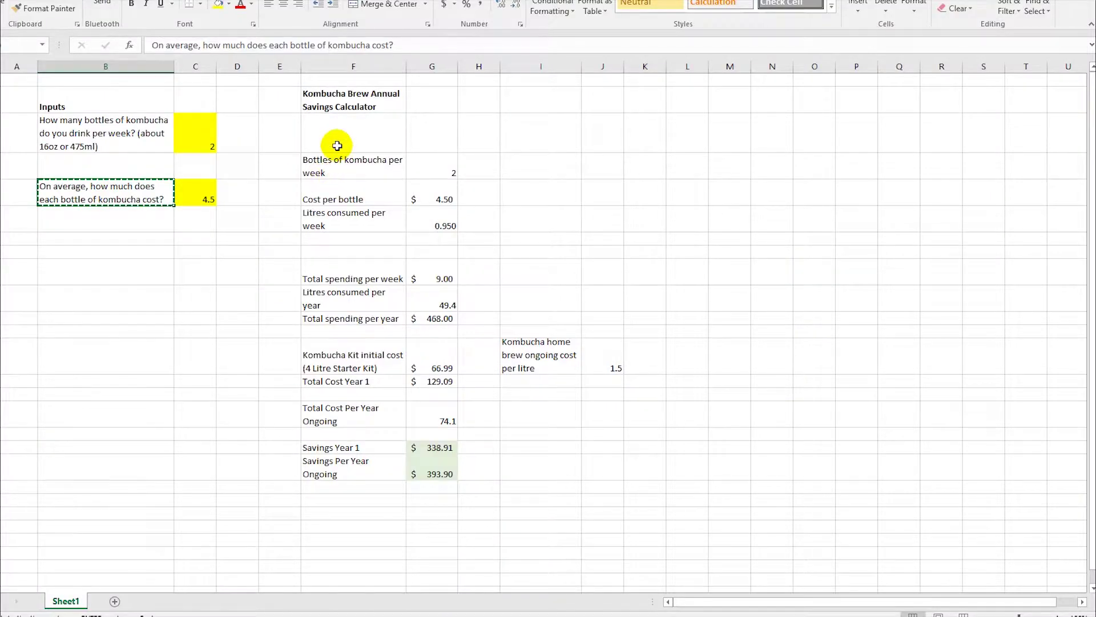
Copy the "Bottles of kombucha per week" label from the Excel sheet into the custom HTML content below the cost question.
left_click(333, 169)
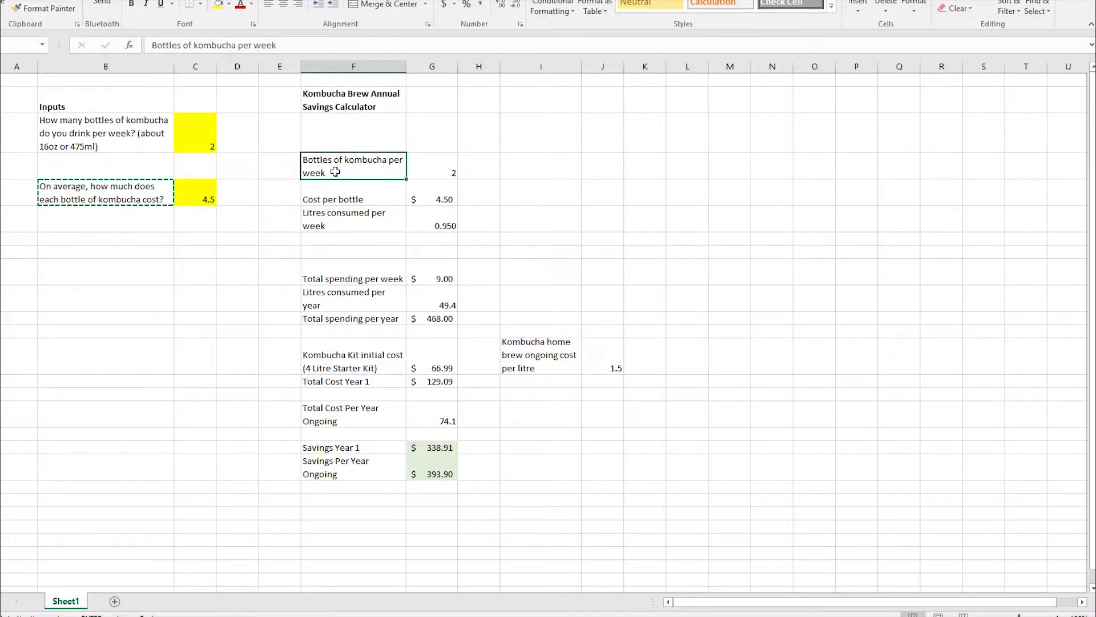
key("ctrl+c")
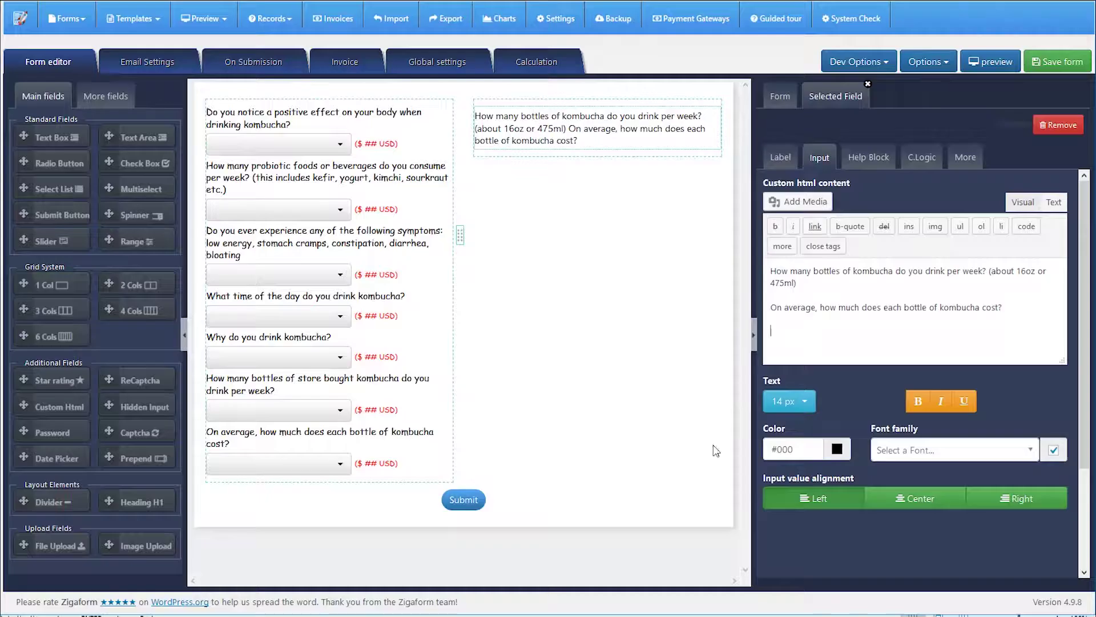
left_click(815, 321)
key("ctrl+v")
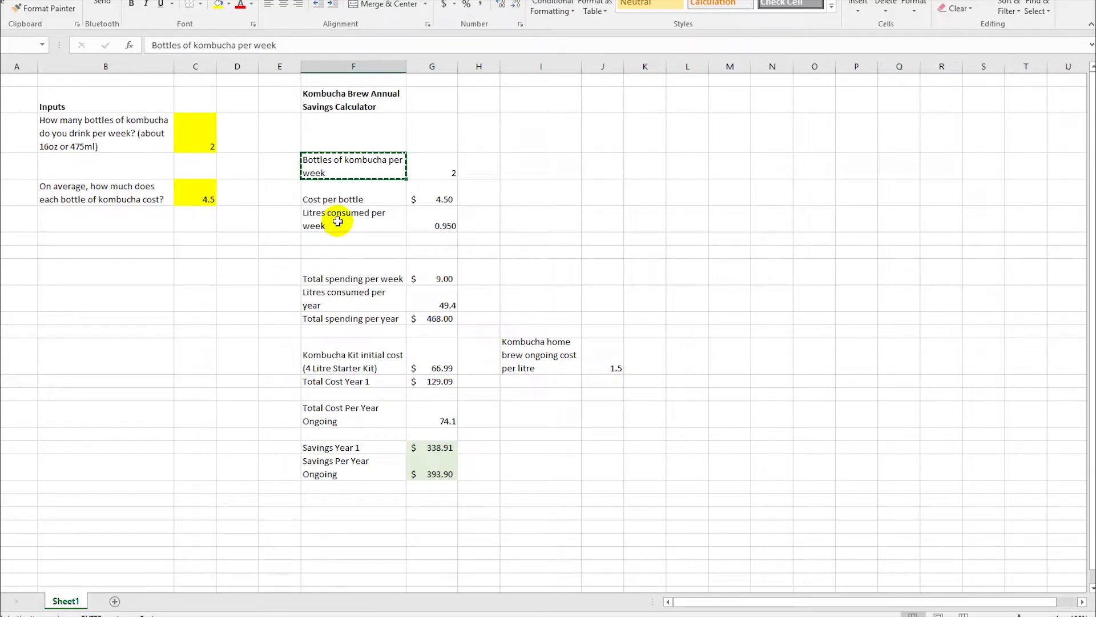
Copy the "Cost per bottle" label from the Excel sheet into the custom HTML content, separated from the previous line by a blank line.
left_click(350, 196)
key("ctrl+c")
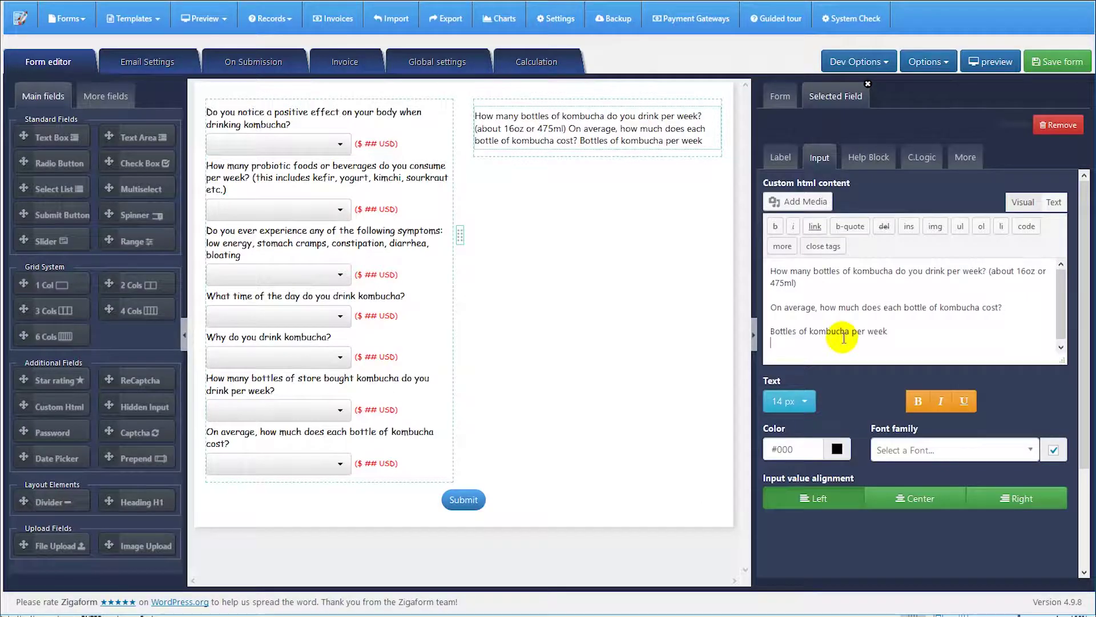
key("ctrl+v")
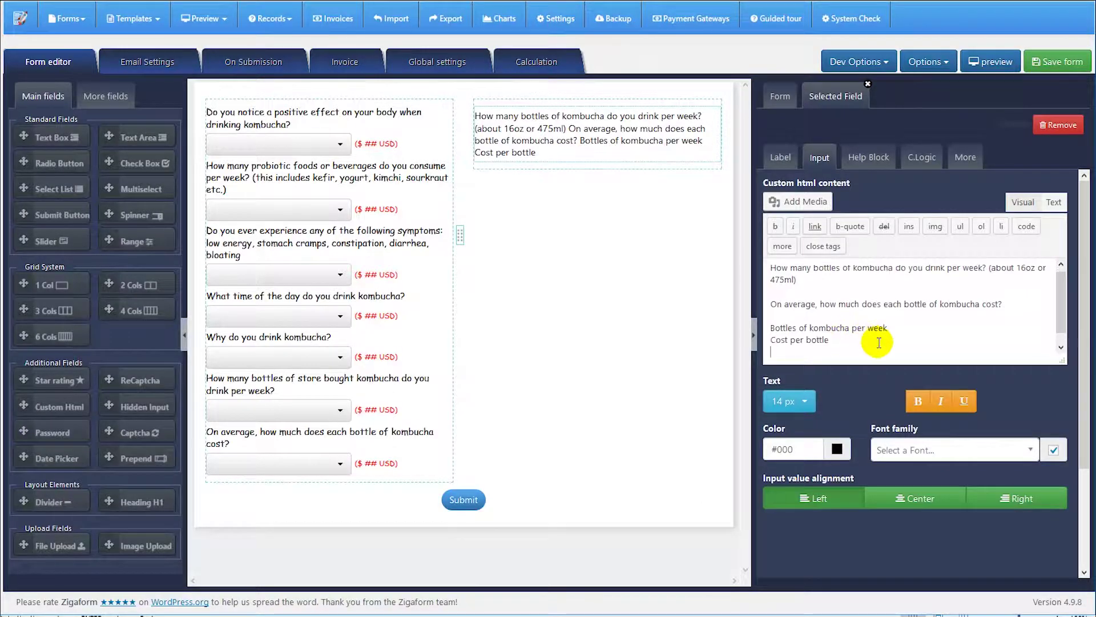
left_click(911, 330)
key("Return")
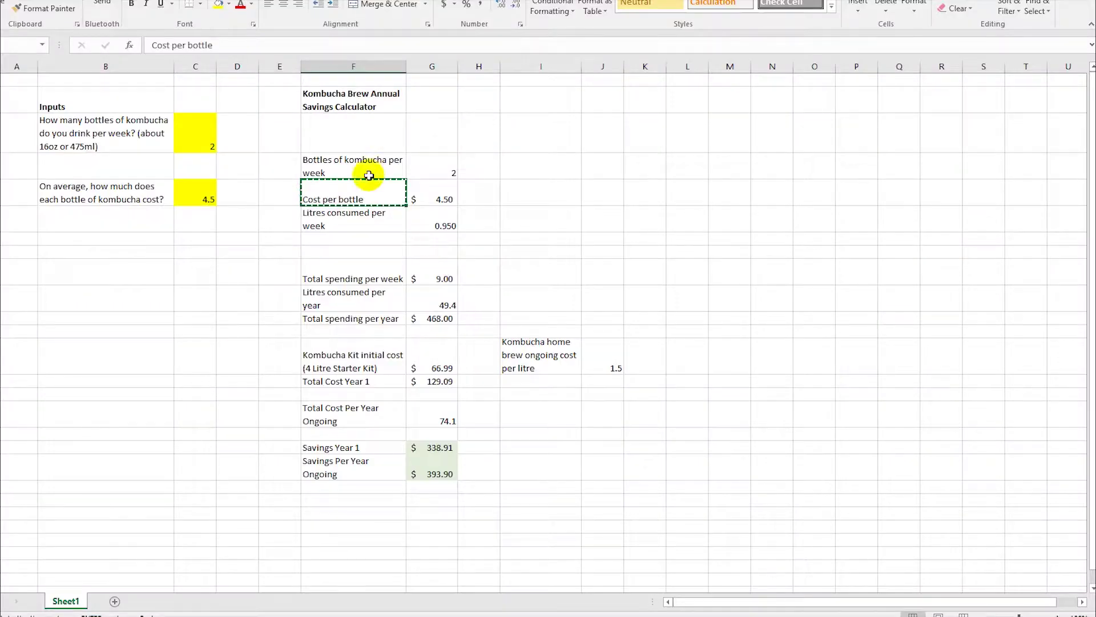
Copy the "Litres consumed per week" label from the Excel sheet into the custom HTML content, one blank line below "Cost per bottle".
left_click(349, 217)
key("ctrl+c")
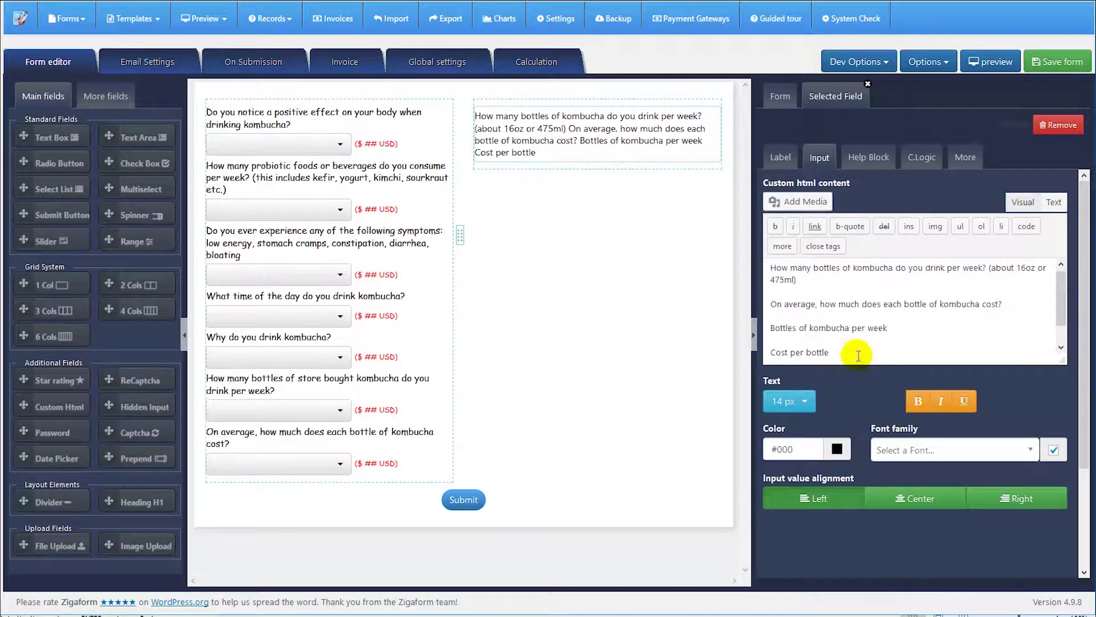
left_click(858, 356)
key("Return")
key("ctrl+v")
key("Return")
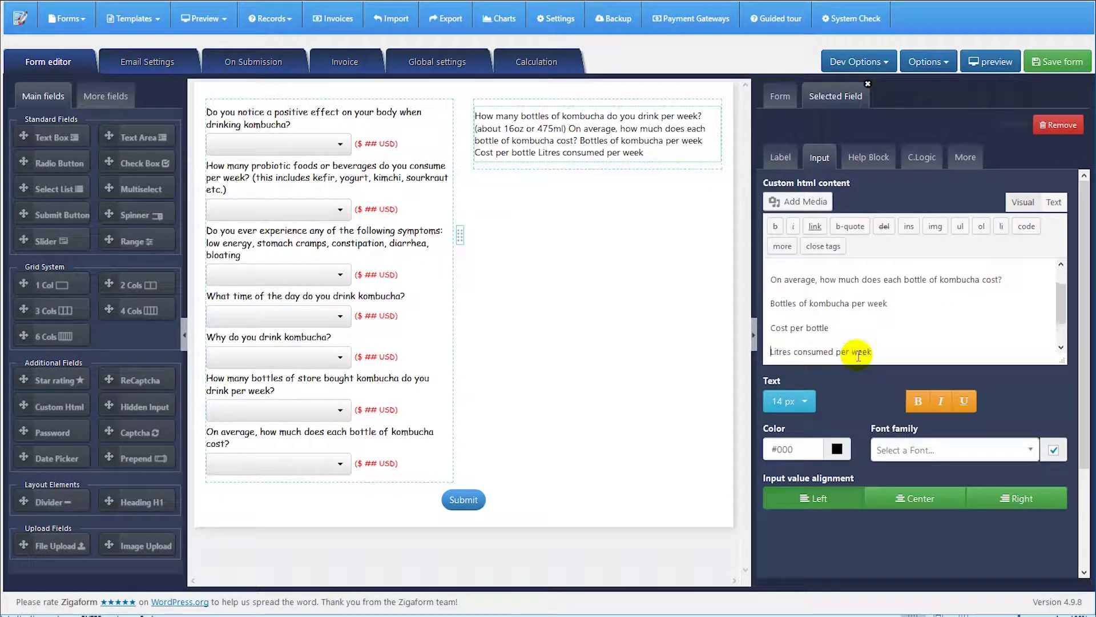
Copy the "Total spending per week" label from the Excel sheet into the custom HTML content below "Litres consumed per week".
scroll(862, 324, "down", 1)
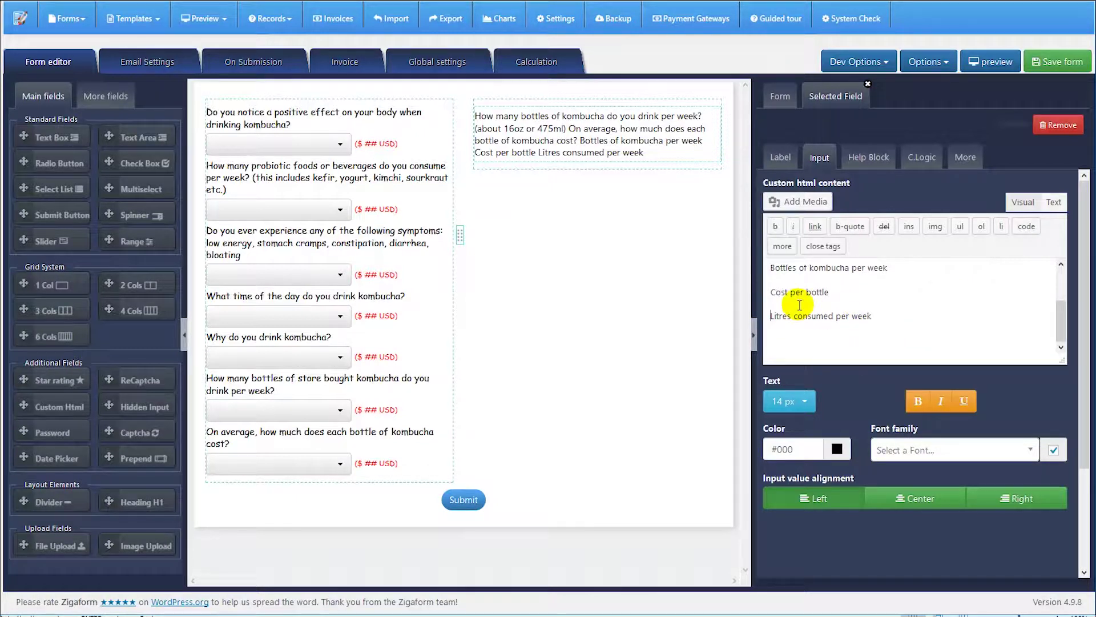
left_click(905, 601)
left_click(337, 280)
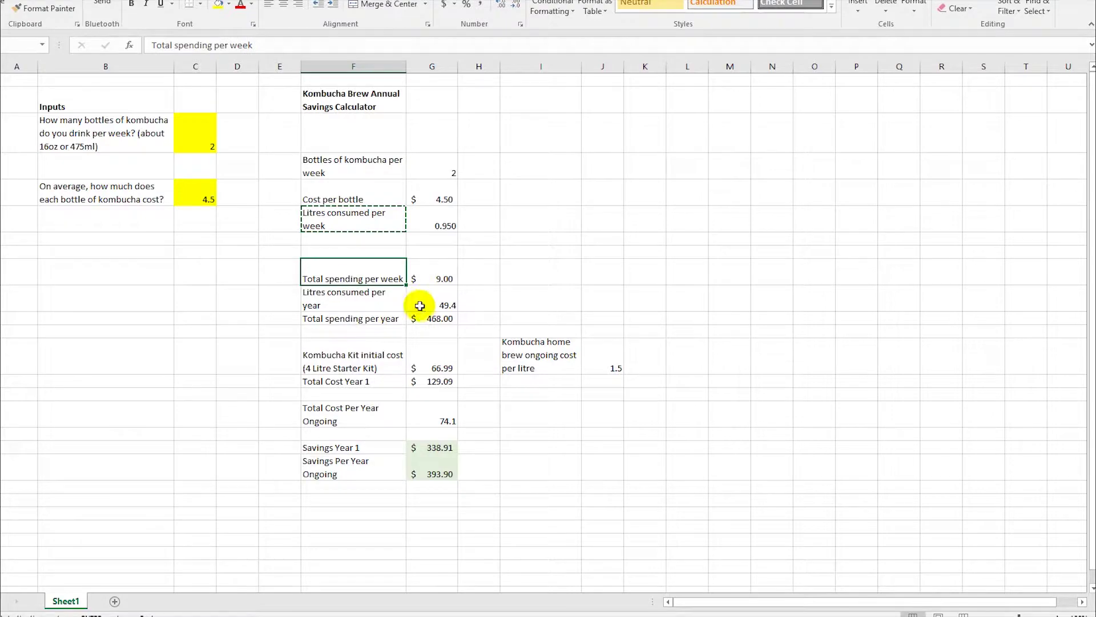
key("ctrl+c")
key("alt+Tab")
key("ctrl+v")
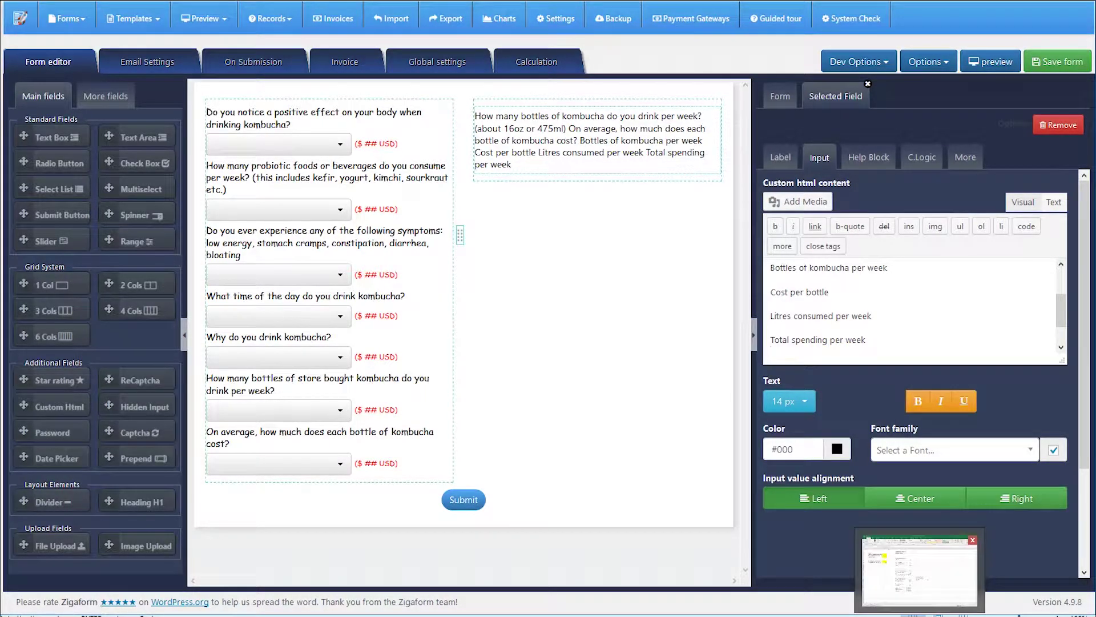
Copy the "Litres consumed per year" label from the Excel sheet into the custom HTML content, one blank line below "Total spending per week".
left_click(904, 600)
left_click(354, 303)
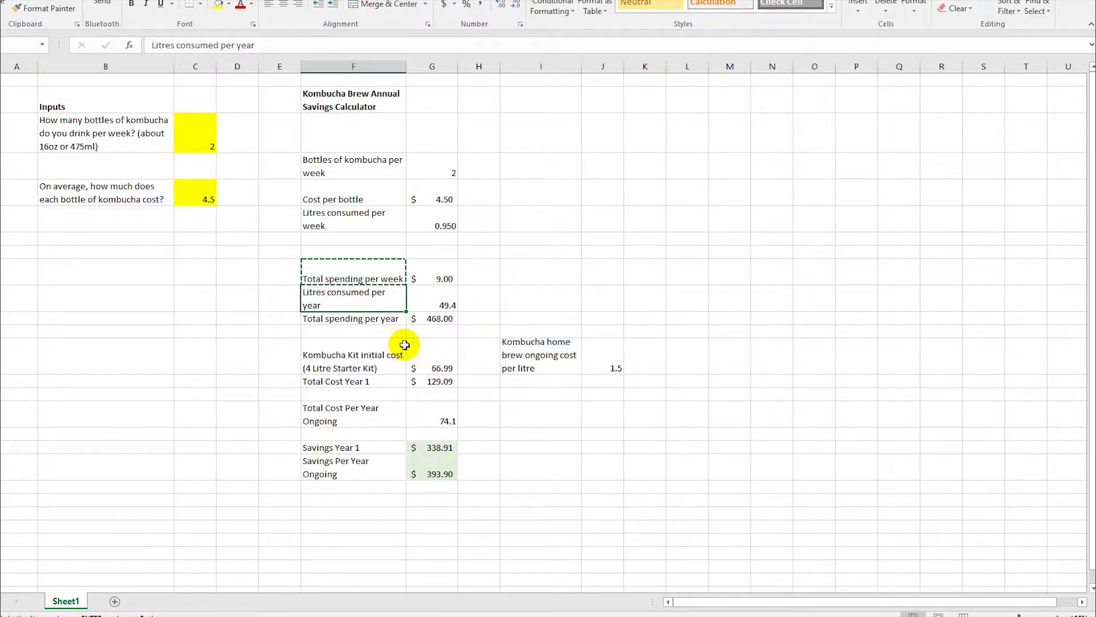
key("ctrl+c")
key("alt+Tab")
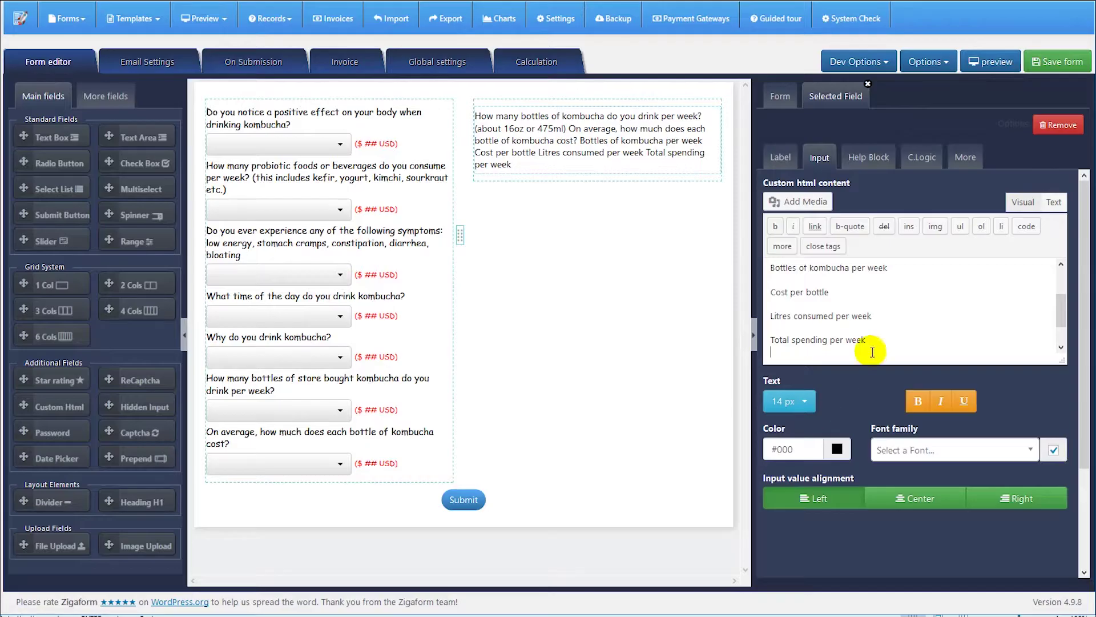
key("ctrl+v")
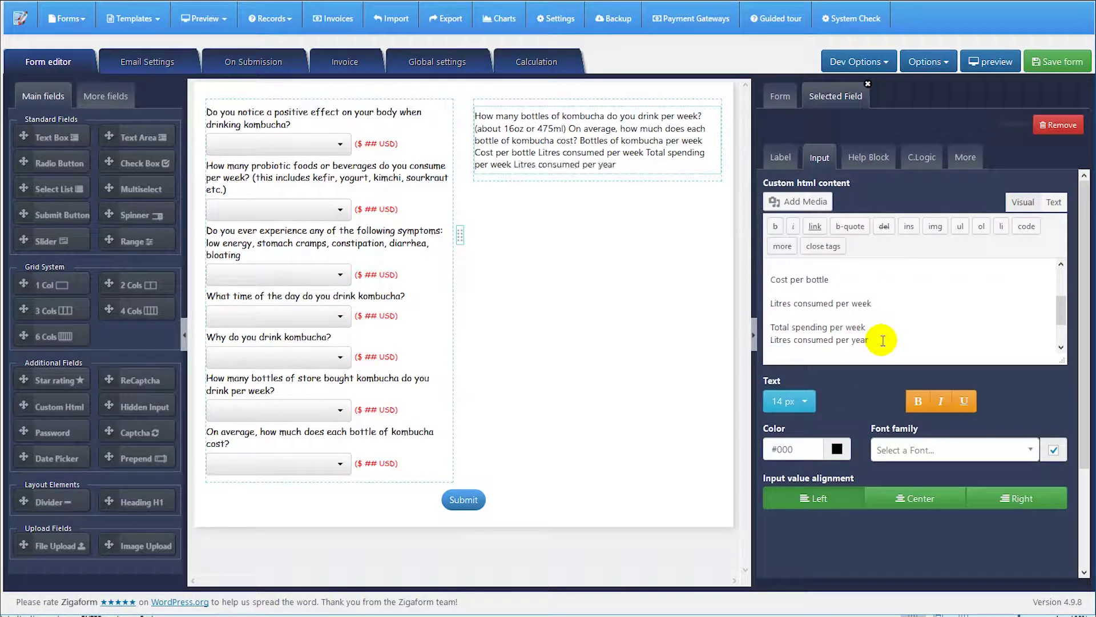
left_click(864, 325)
key("Return")
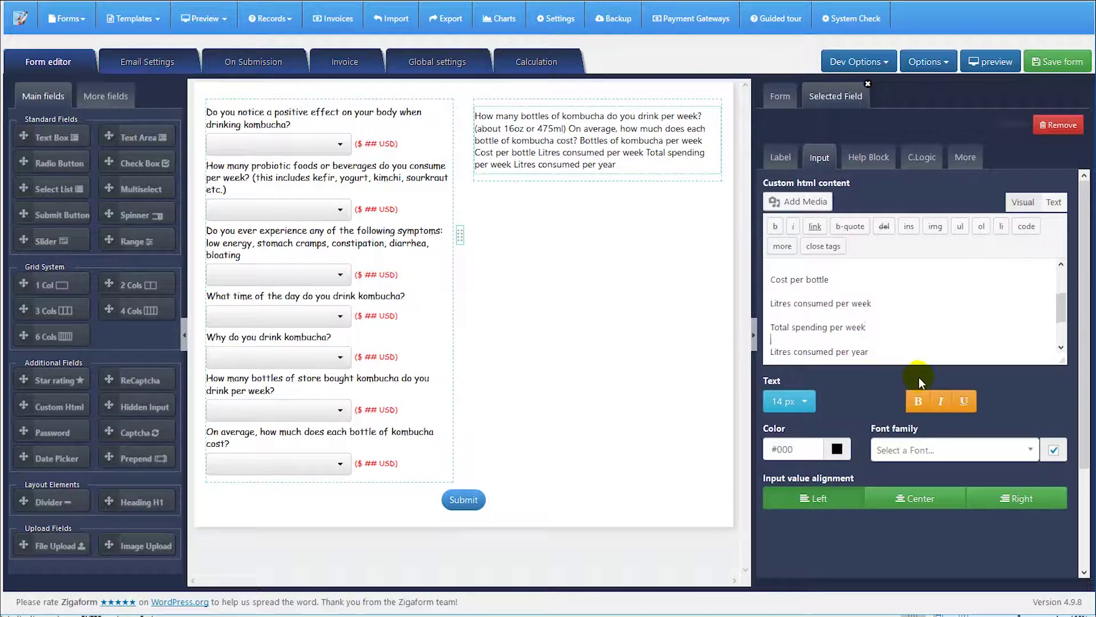
Copy the "Total spending per year" label from the Excel sheet into the custom HTML content below "Litres consumed per year".
scroll(943, 320, "down", 1)
left_click(888, 304)
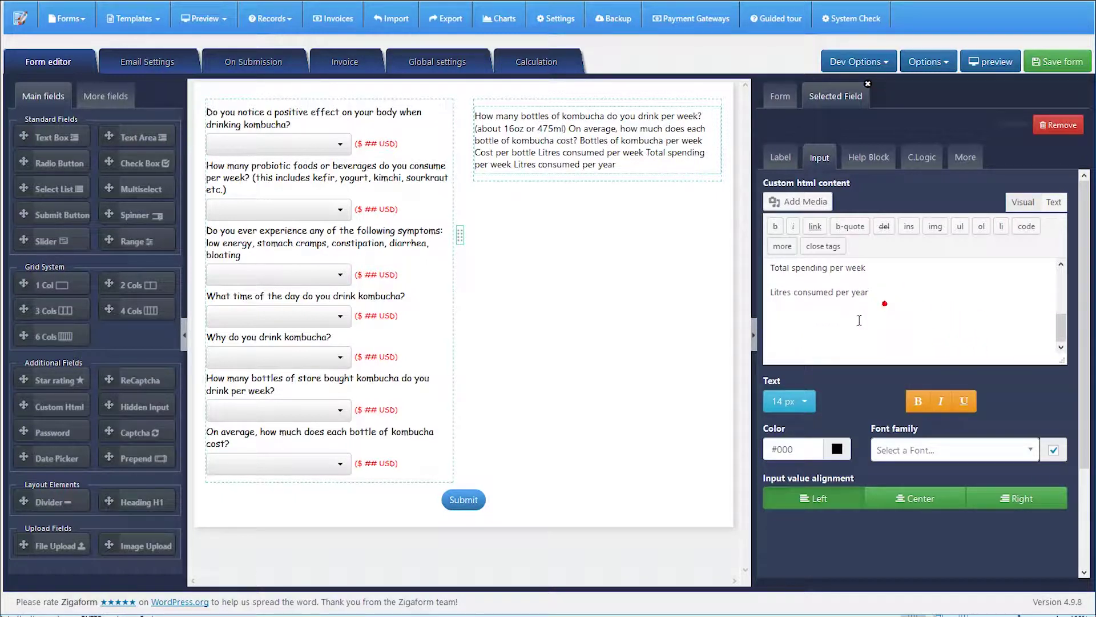
left_click(922, 608)
left_click(372, 319)
key("ctrl+c")
key("alt+Tab")
key("ctrl+v")
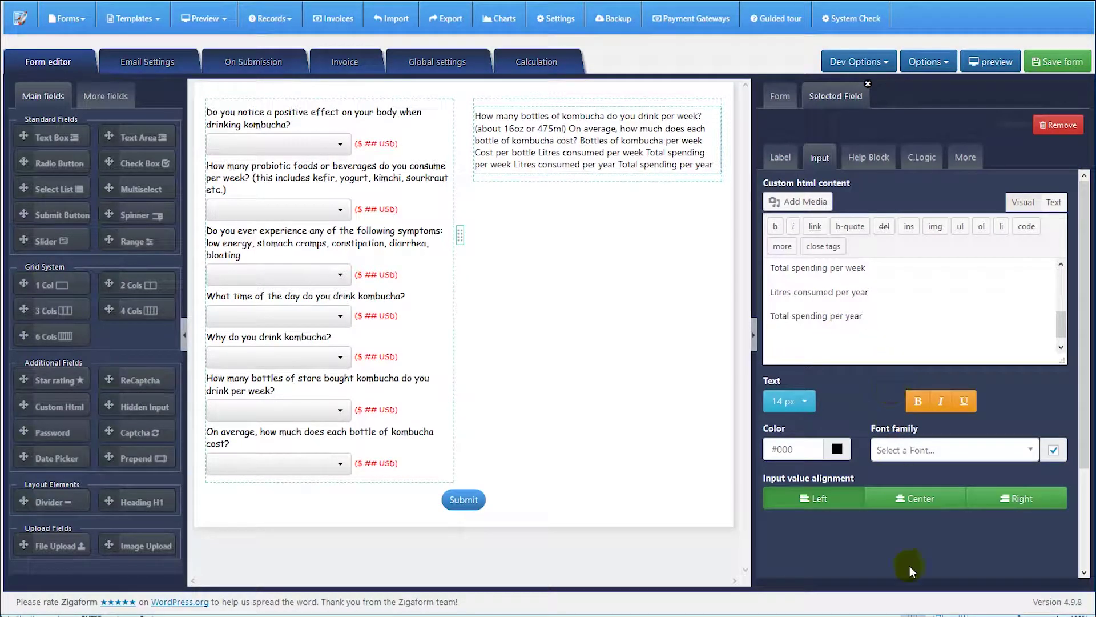
Copy the "Kombucha Kit initial cost (4 Litre Starter Kit)" label from the Excel sheet into the custom HTML content below "Total spending per year".
left_click(920, 611)
left_click(381, 352)
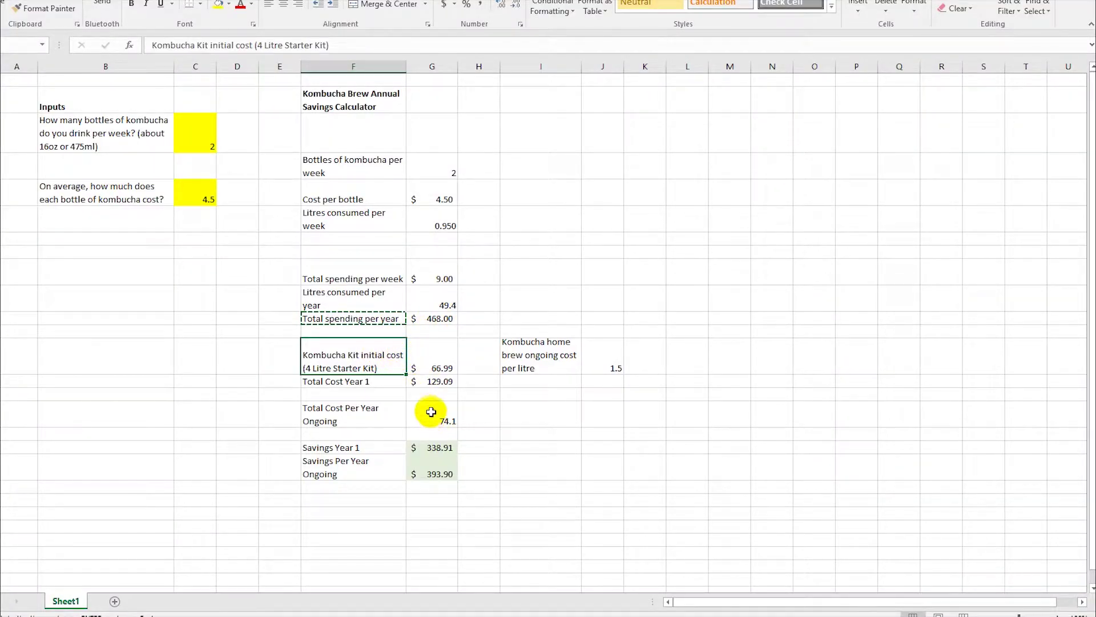
left_click(580, 609)
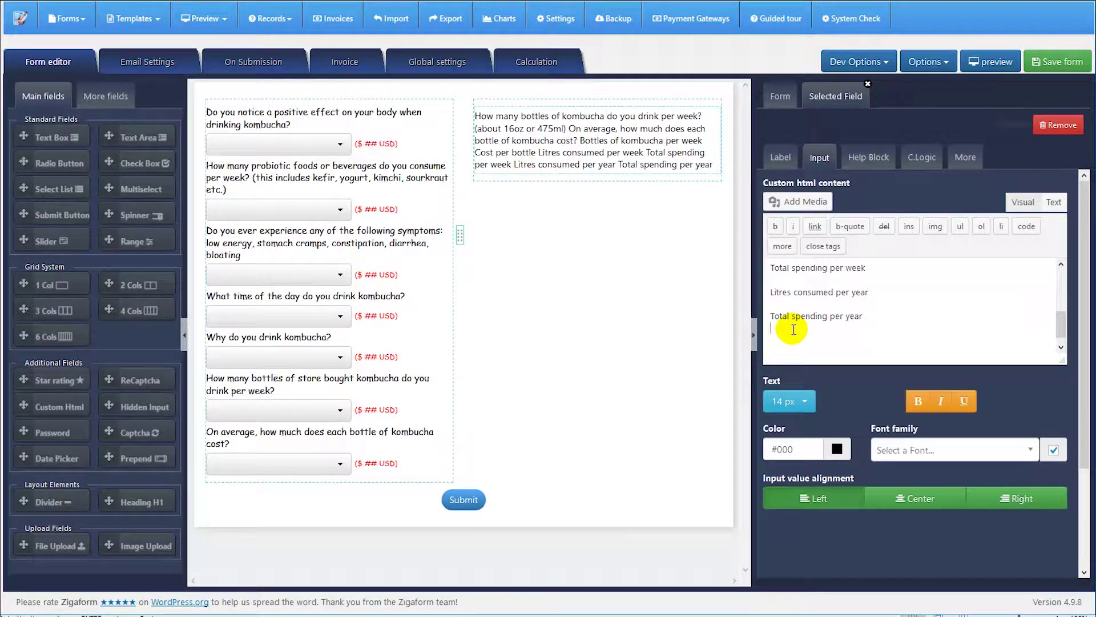
key("ctrl+v")
Copy the "Kombucha home brew ongoing cost per litre" label from the Excel sheet into the custom HTML content below the kit initial cost label.
key("alt+Tab")
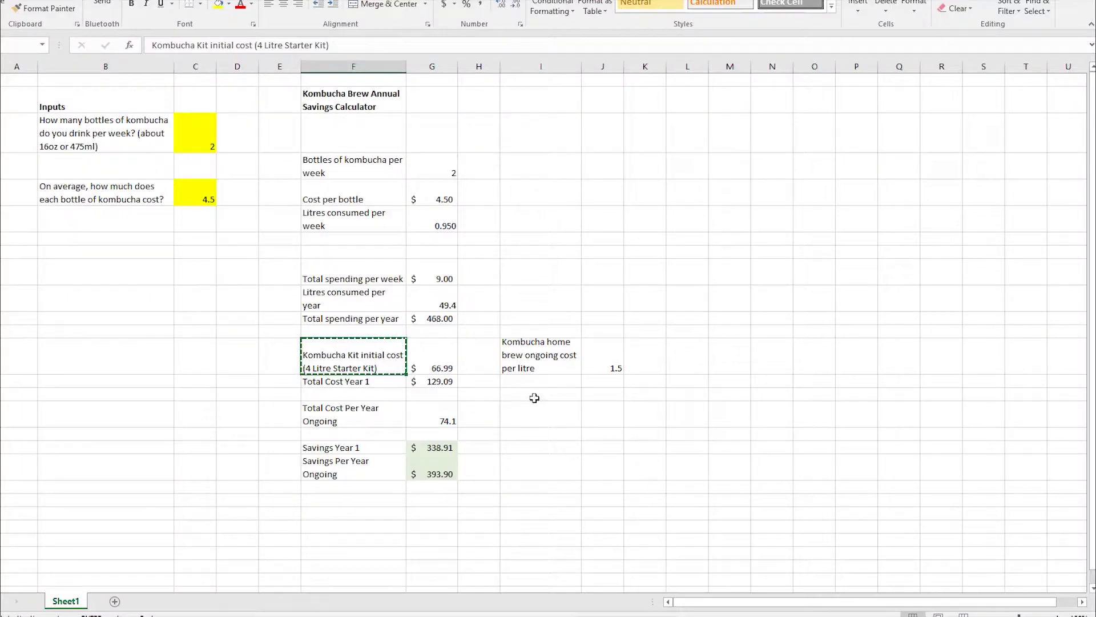
left_click(532, 354)
key("ctrl+c")
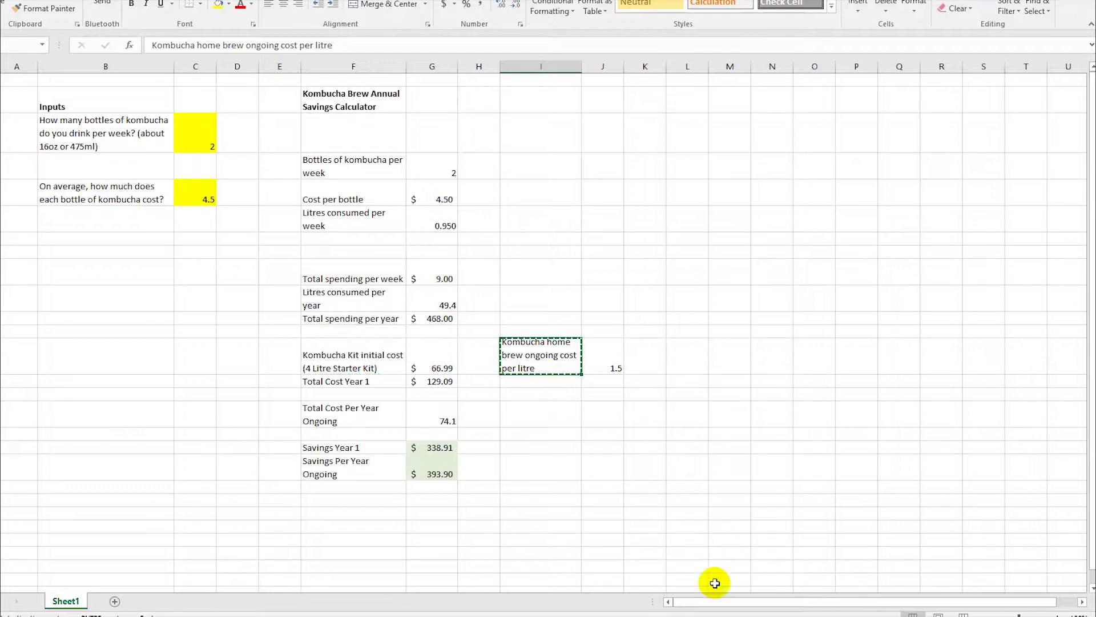
key("alt+Tab")
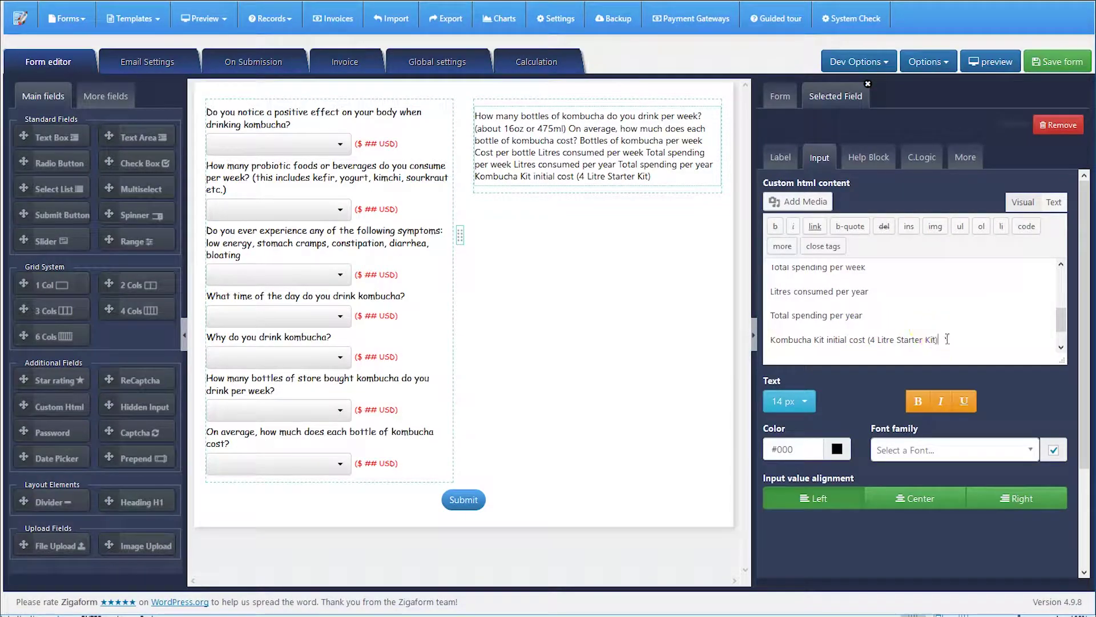
key("Return")
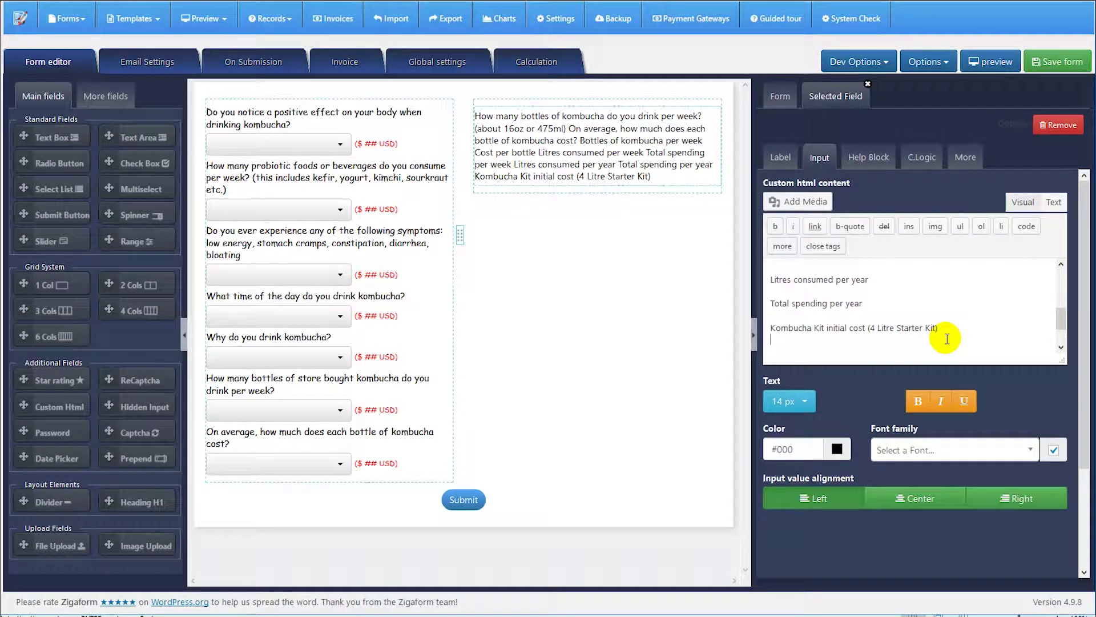
key("ctrl+v")
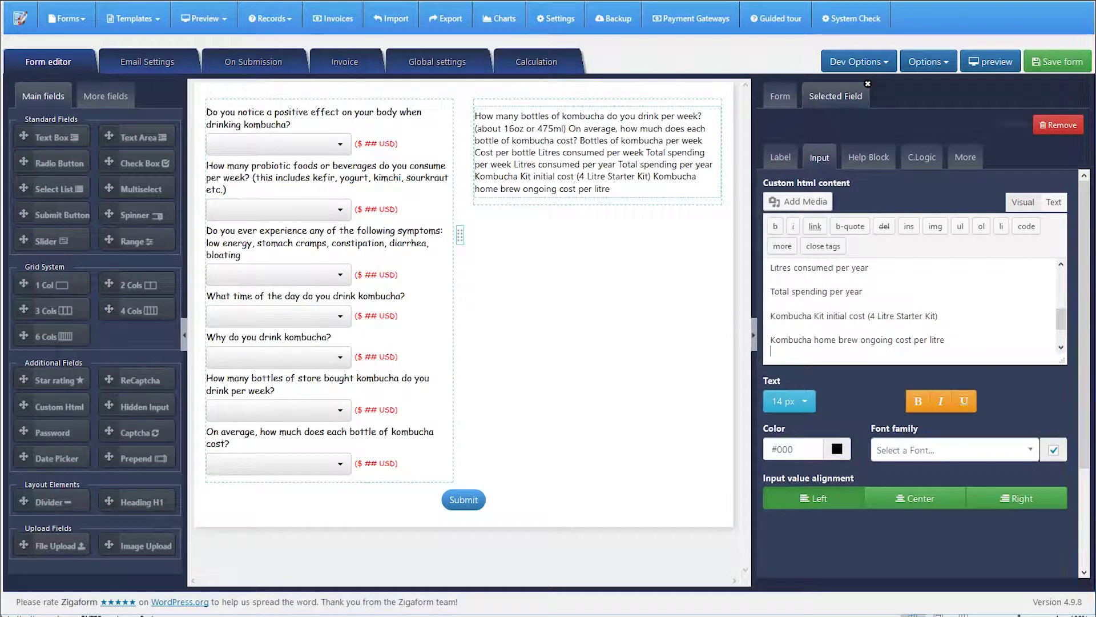
Copy the "Total Cost Year 1" label from the Excel sheet into the custom HTML content below "Kombucha home brew ongoing cost per litre".
key("alt+Tab")
left_click(334, 381)
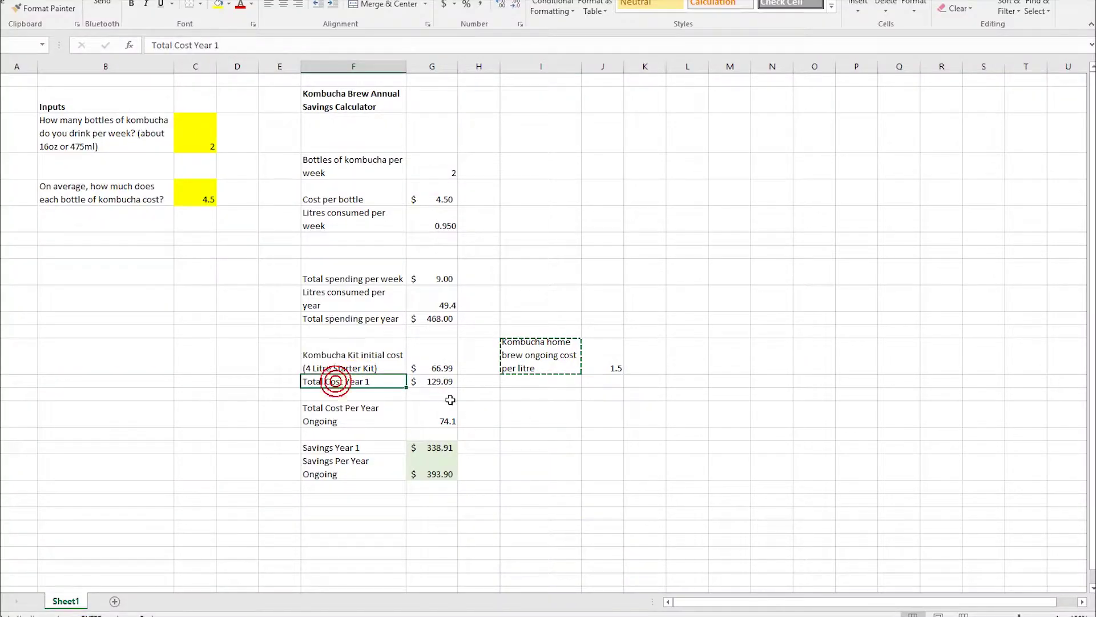
key("alt+Tab")
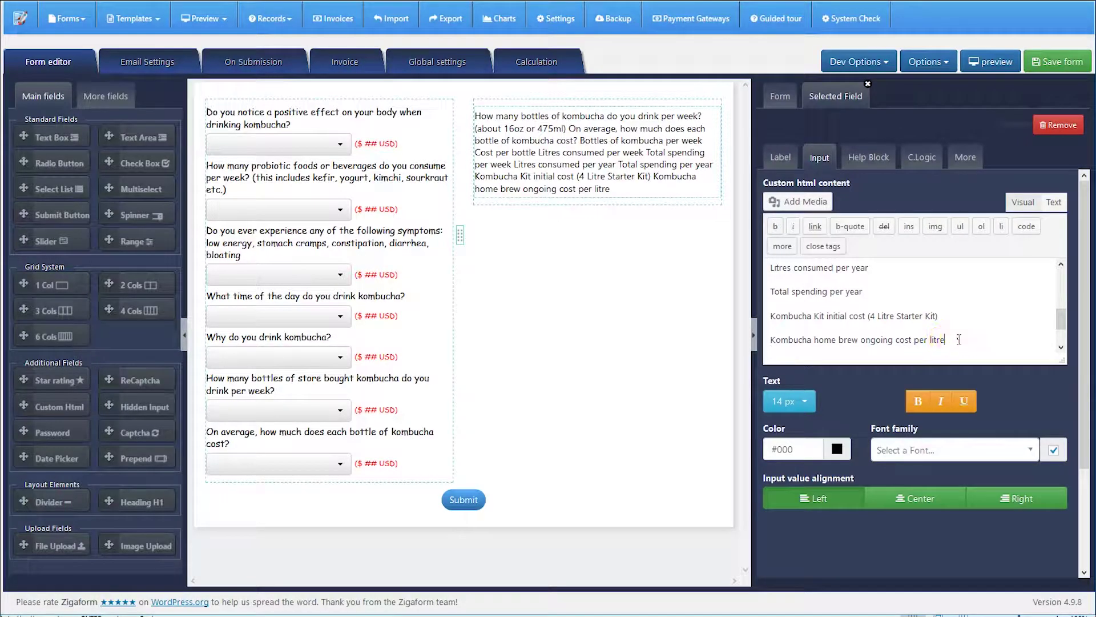
key("ctrl+v")
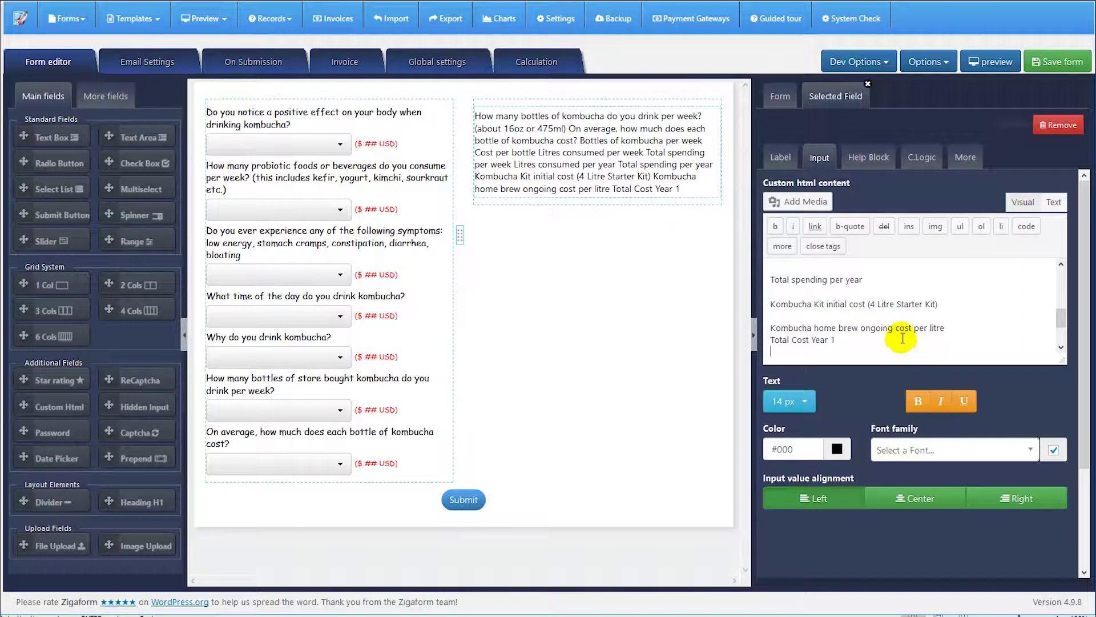
Compare how the custom HTML content's line breaks appear in the visual and text views.
left_click(1021, 204)
scroll(1020, 283, "down", 5)
scroll(1017, 283, "up", 5)
scroll(1018, 284, "down", 5)
scroll(1017, 283, "up", 5)
left_click(1053, 203)
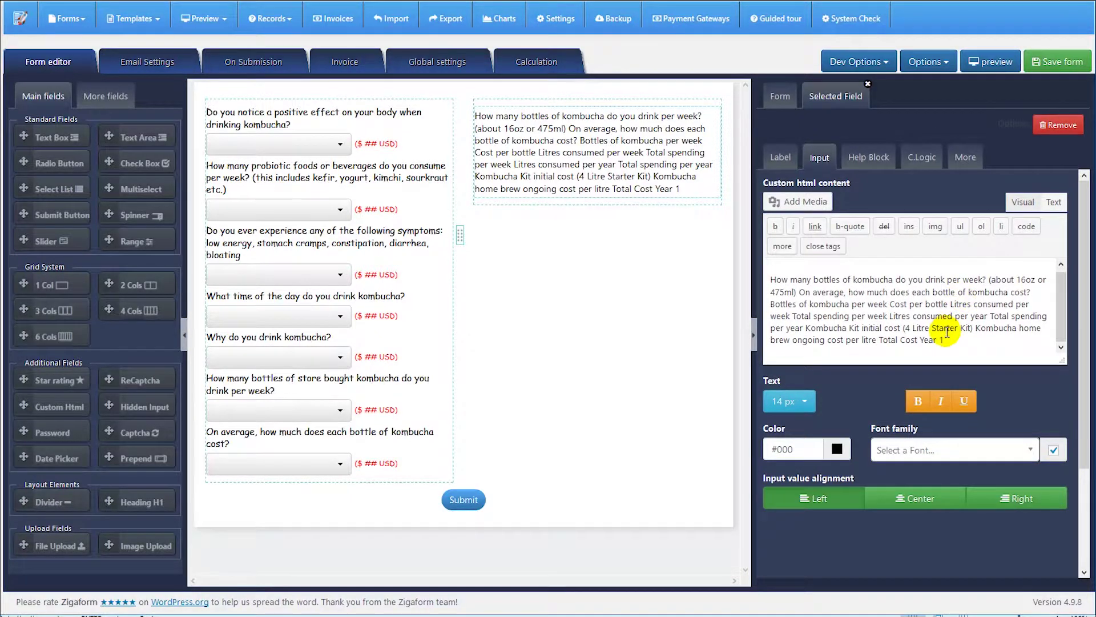
scroll(959, 288, "down", 2)
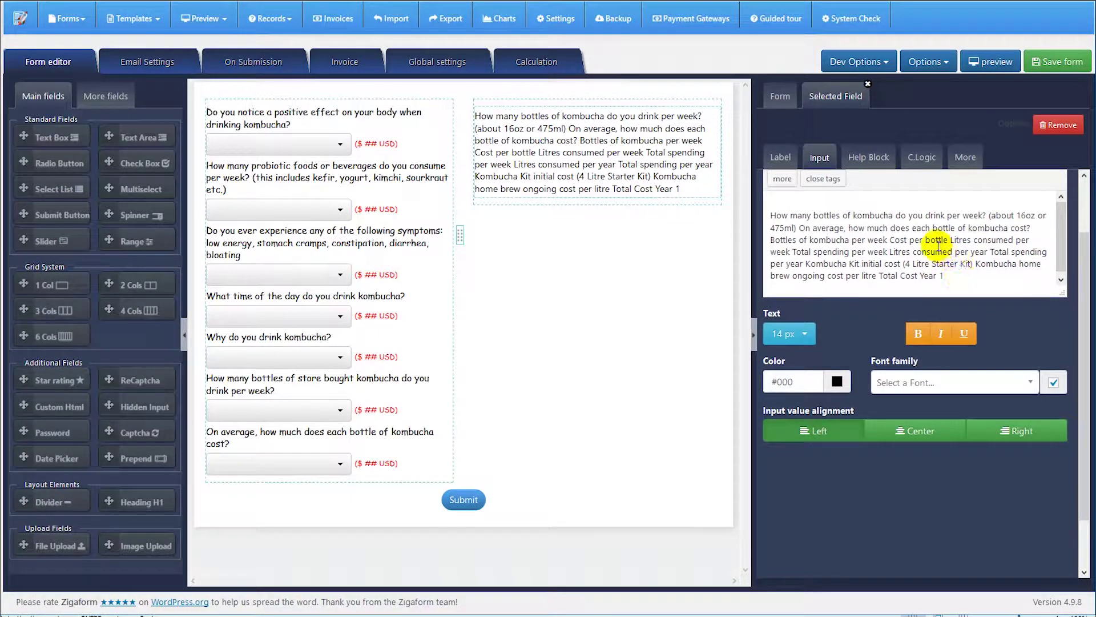
scroll(938, 245, "up", 2)
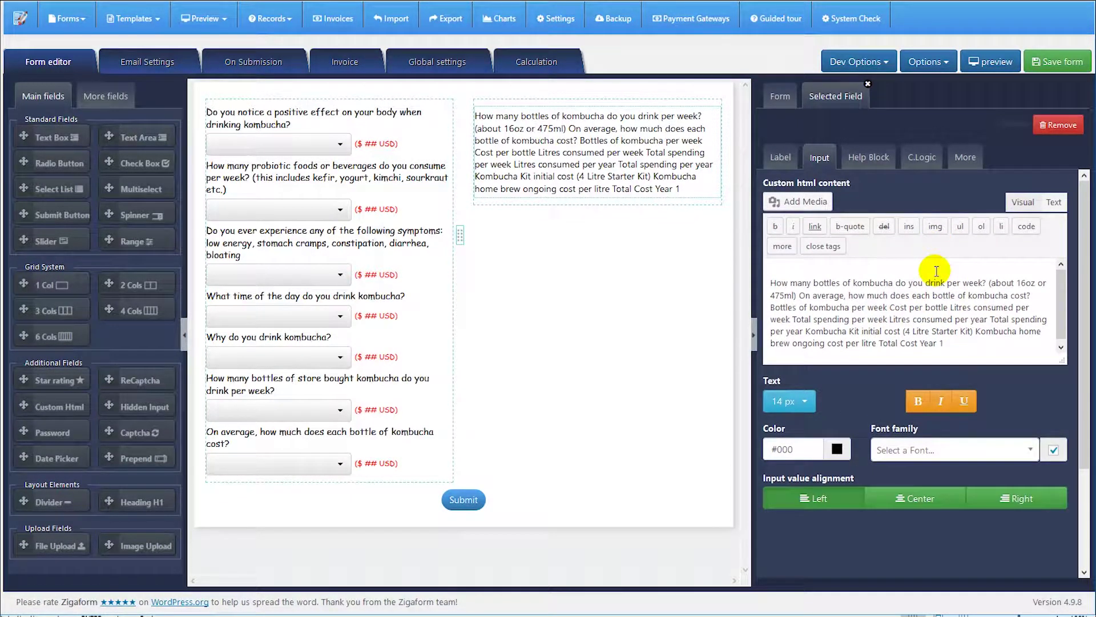
Show the custom HTML content in the visual view and enlarge its editing area to fit all the labels.
left_click(1023, 204)
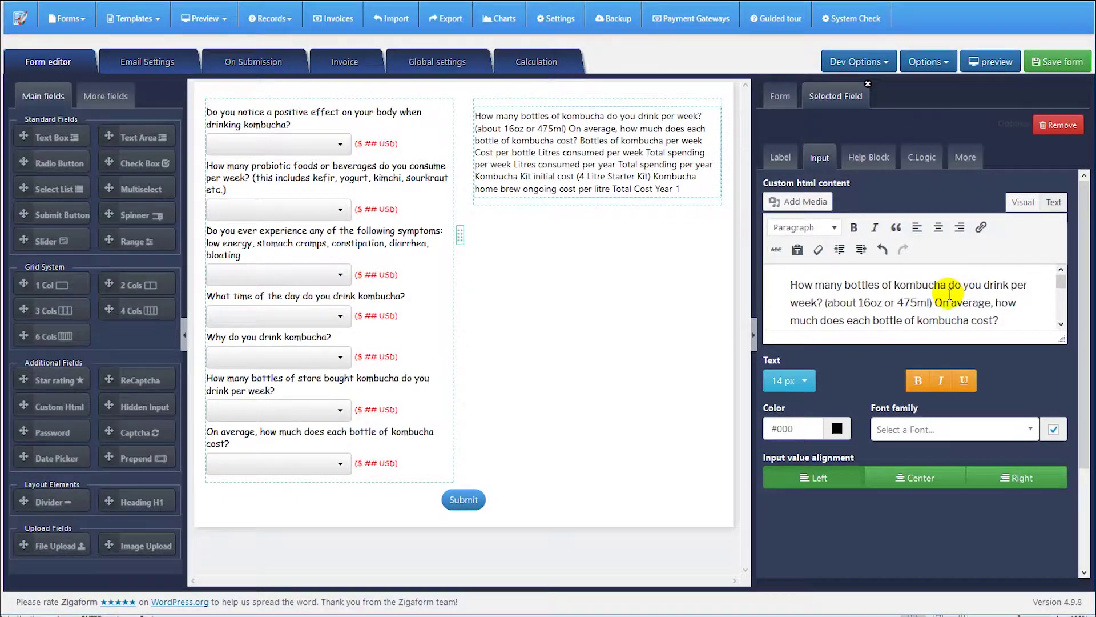
scroll(949, 294, "down", 2)
left_click_drag(1066, 340, 1072, 551)
left_click(375, 616)
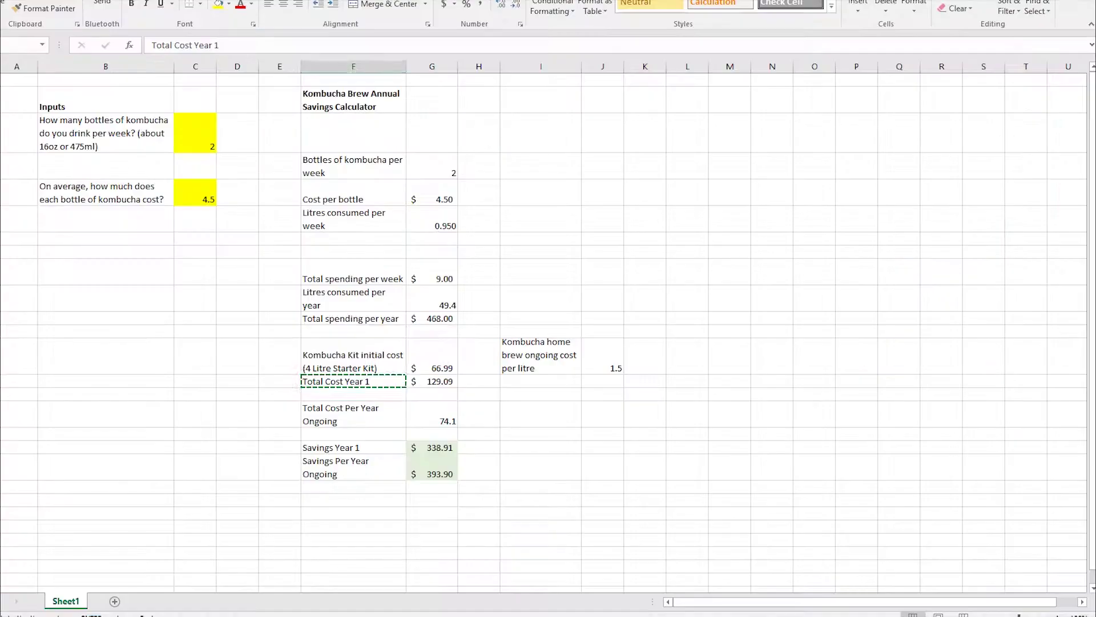
left_click(376, 616)
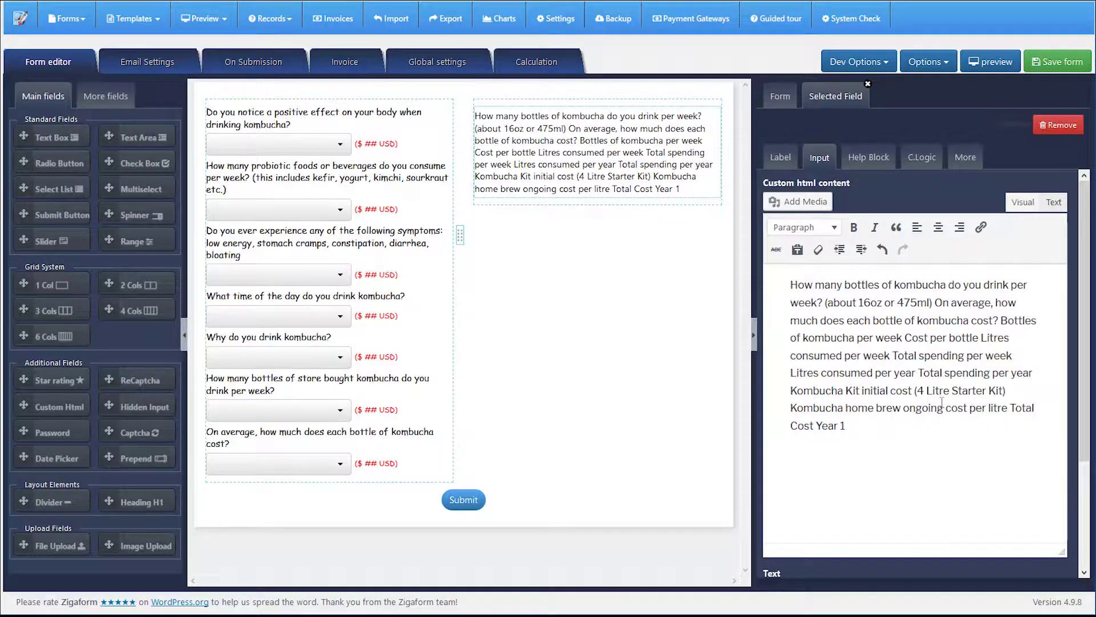
Insert a blank line after "(about 16oz or 475ml)" and another after the question about the average bottle cost.
left_click(934, 302)
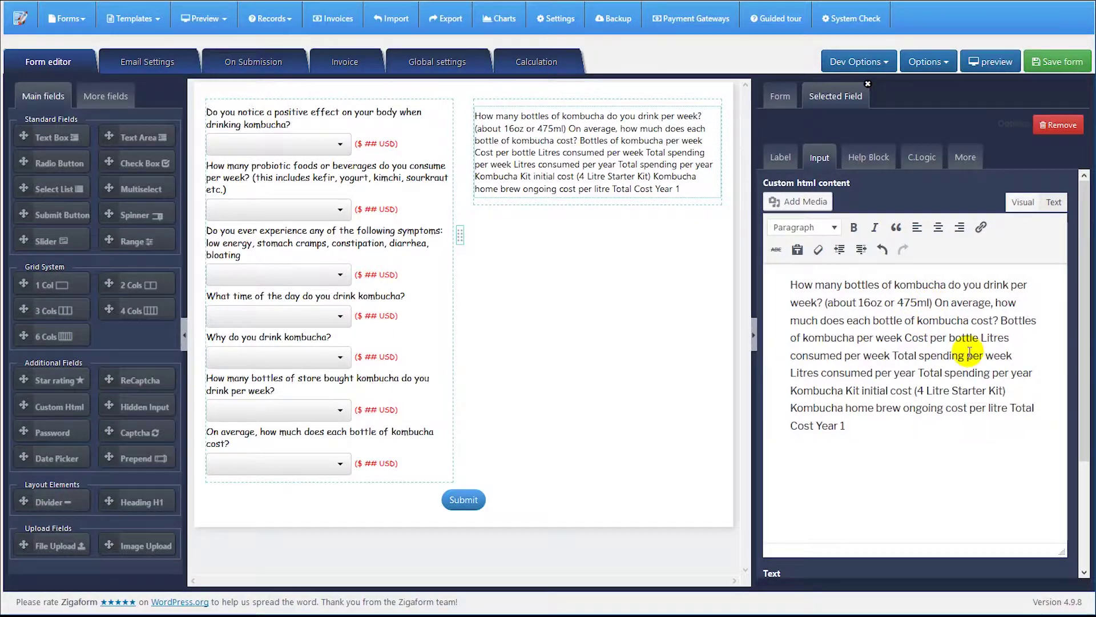
key("Return")
key("Return")
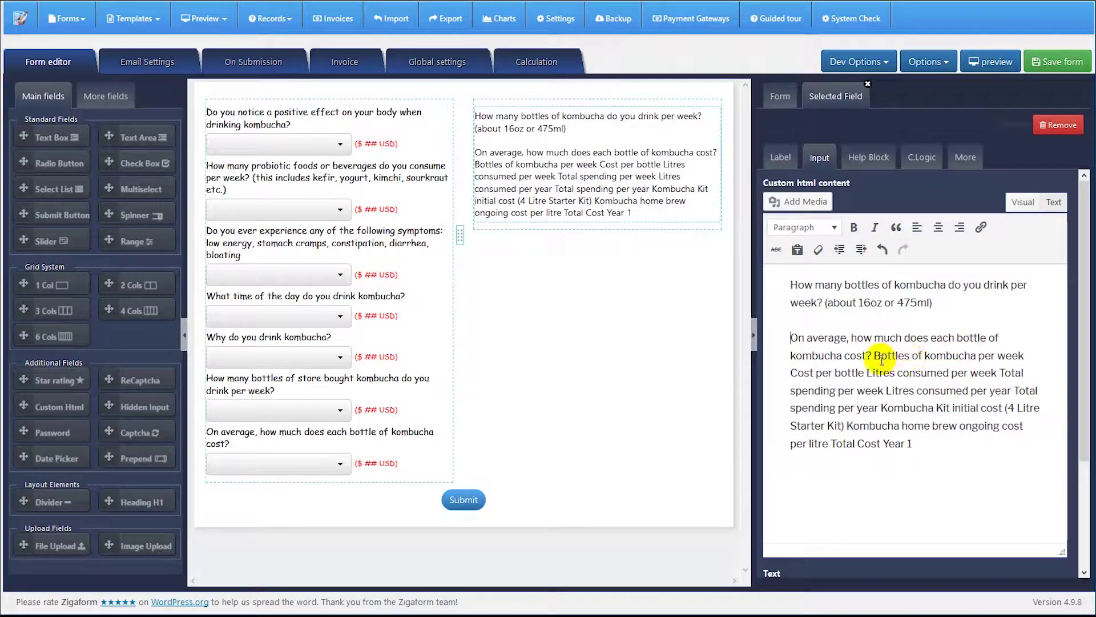
key("Return")
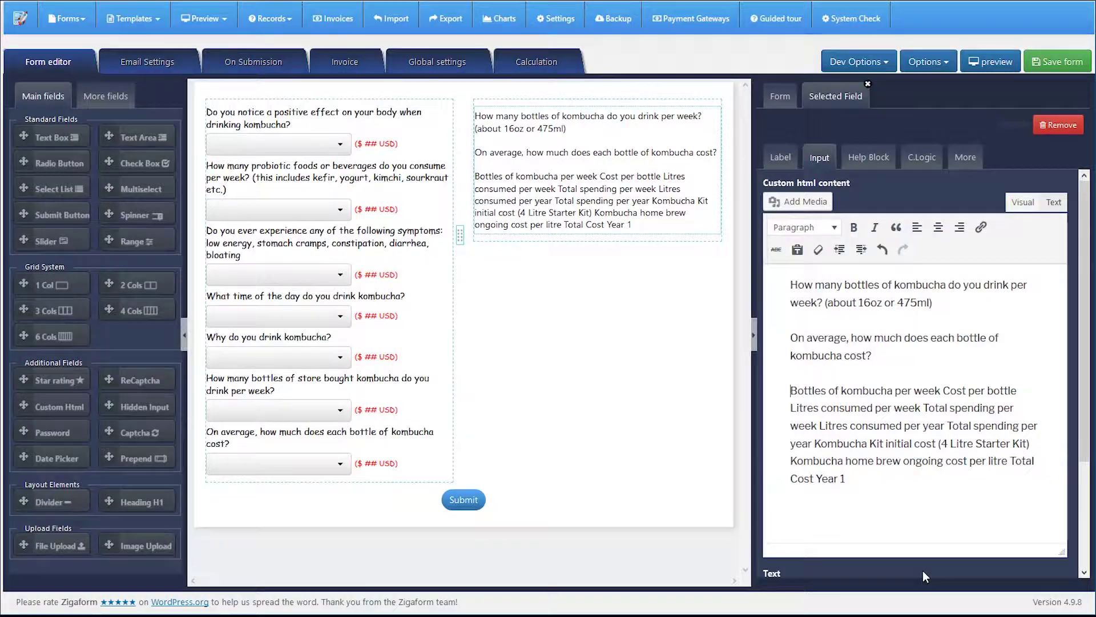
Put "Bottles of kombucha per week" and "Cost per bottle" on separate lines, each followed by a blank line.
left_click(941, 391)
key("shift+Return")
key("Return")
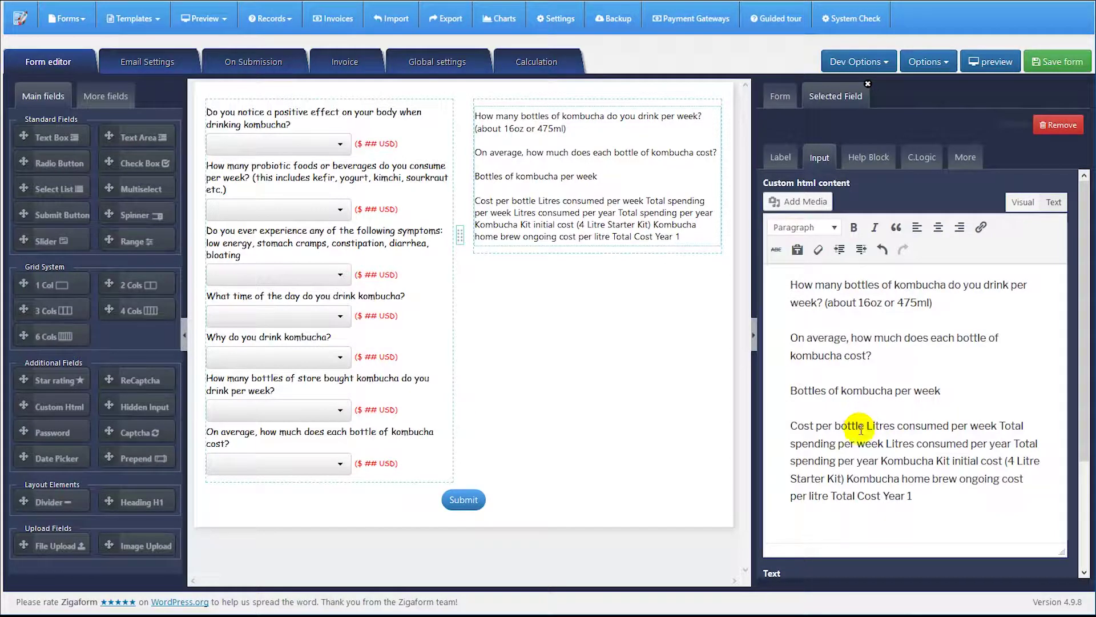
left_click(866, 426)
key("shift+Return")
key("Return")
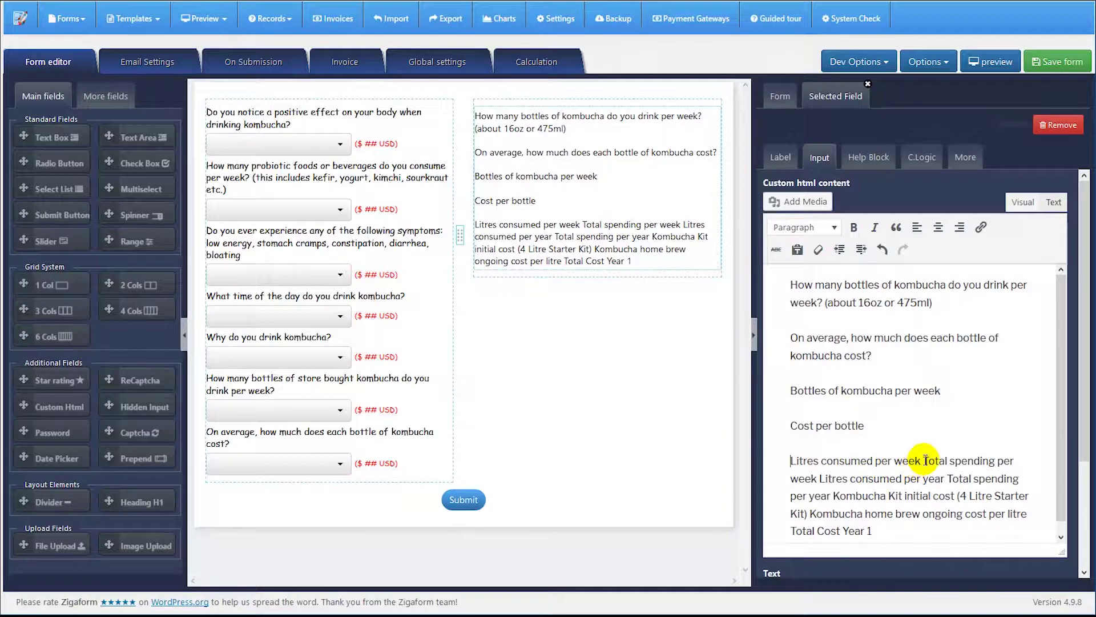
Put "Litres consumed per week" and "Total spending per week" on separate lines, each followed by a blank line.
left_click(921, 460)
key("shift+Return")
key("Return")
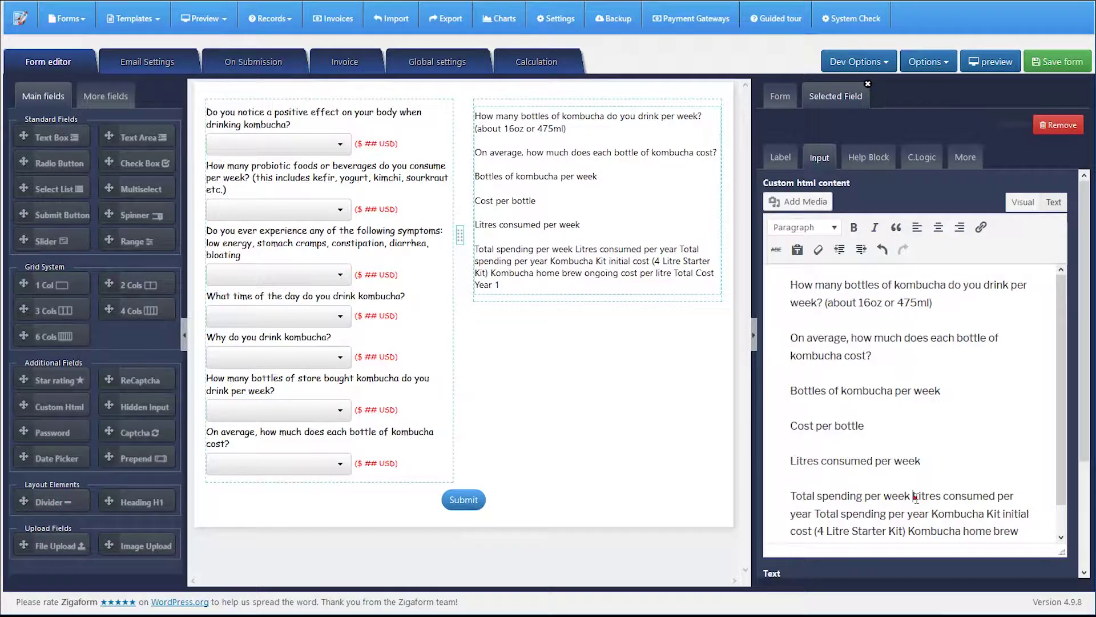
left_click(914, 496)
key("shift+Return")
key("Return")
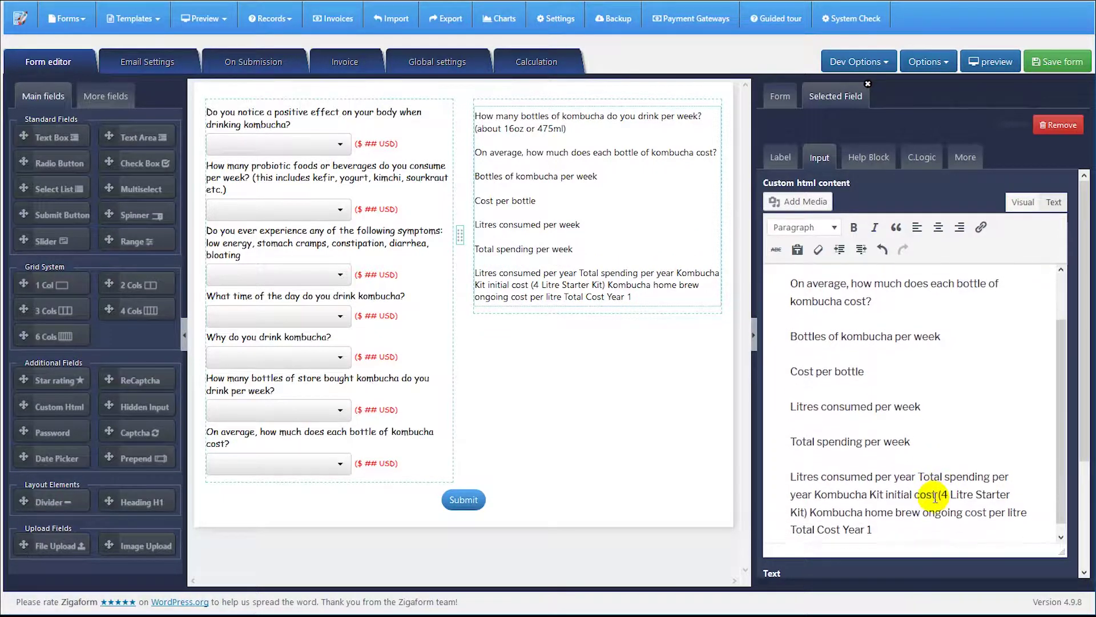
Put "Litres consumed per year" and "Total spending per year" on separate lines, each followed by a blank line.
left_click(916, 473)
key("shift+Return")
key("Return")
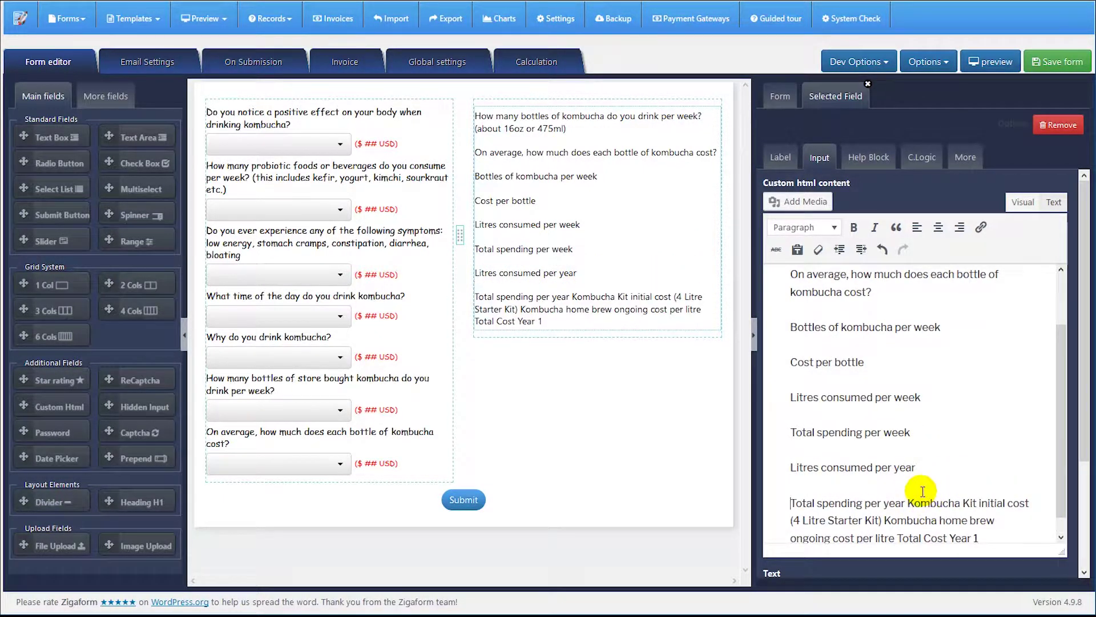
left_click(909, 503)
key("shift+Return")
key("Return")
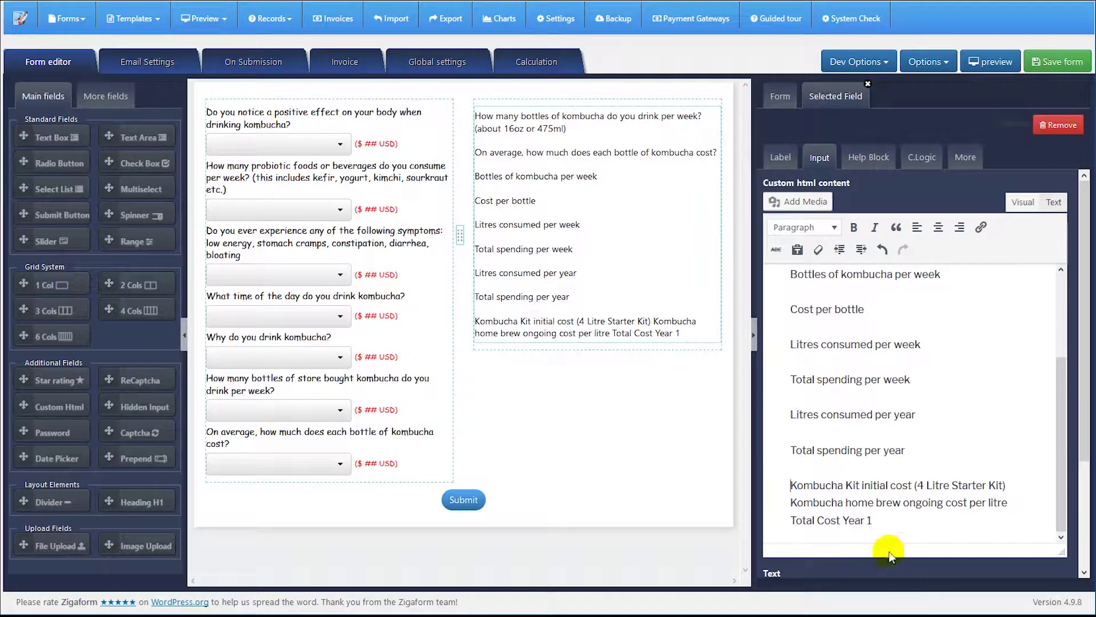
Separate the kit initial cost, home brew ongoing cost per litre and "Total Cost Year 1" labels with blank lines.
left_click(1006, 485)
key("shift+Return")
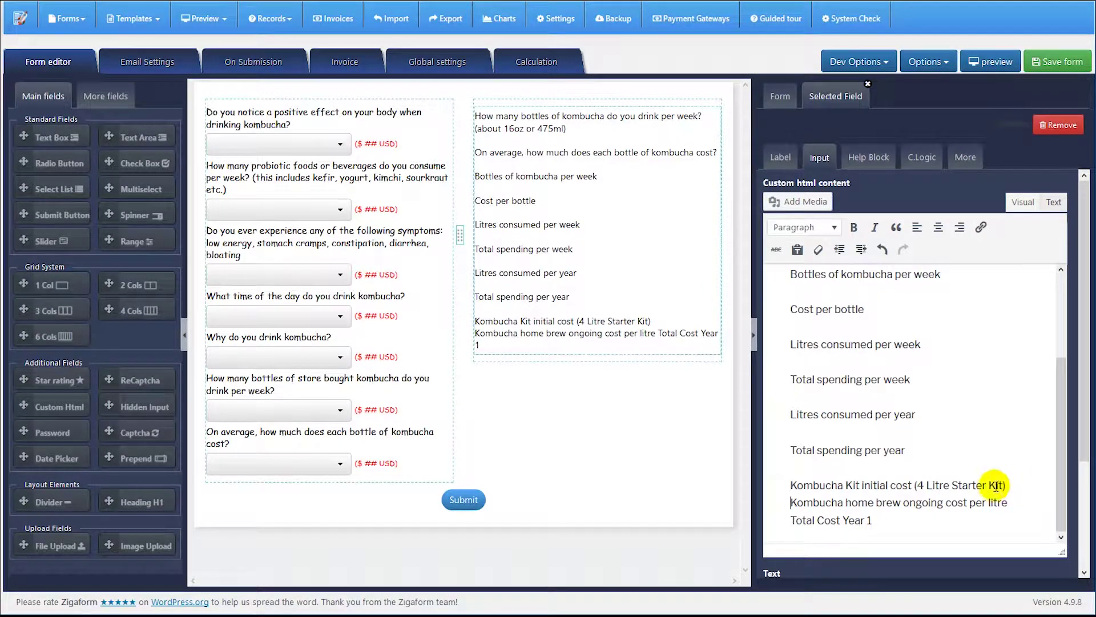
left_click(791, 503)
key("Return")
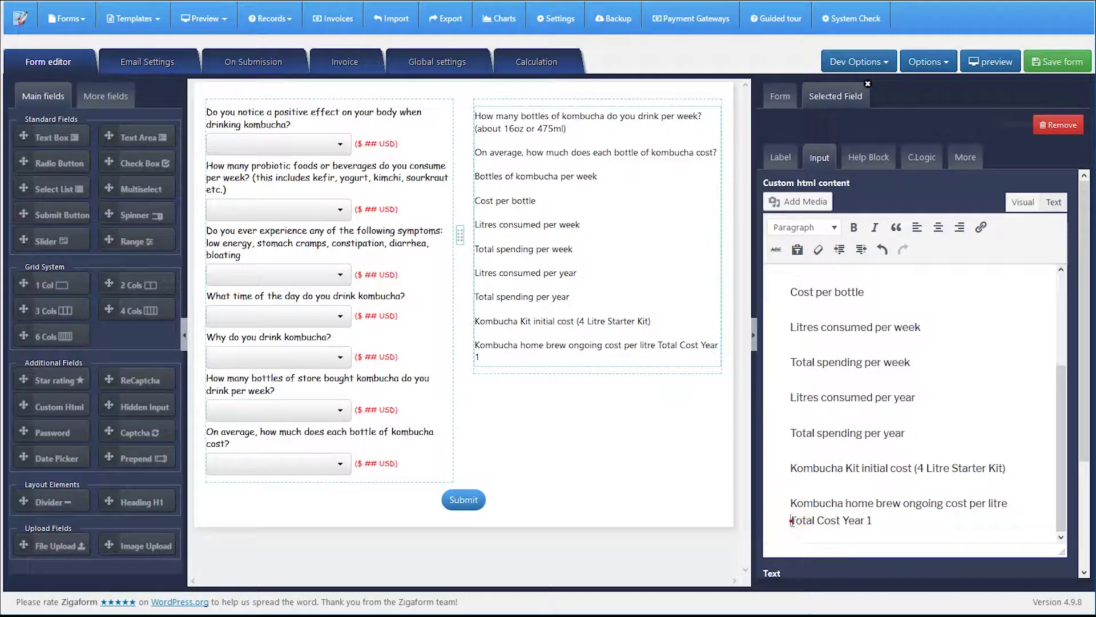
key("Return")
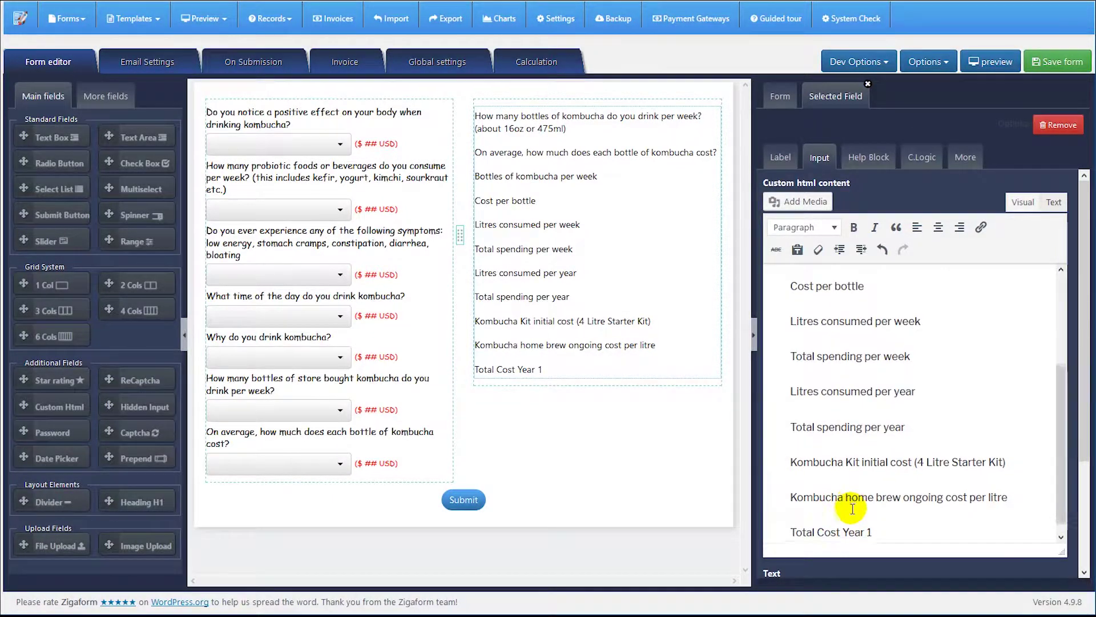
Copy the "Total Cost Per Year Ongoing" label from the Excel sheet and show the custom HTML content in the text view.
scroll(853, 508, "down", 1)
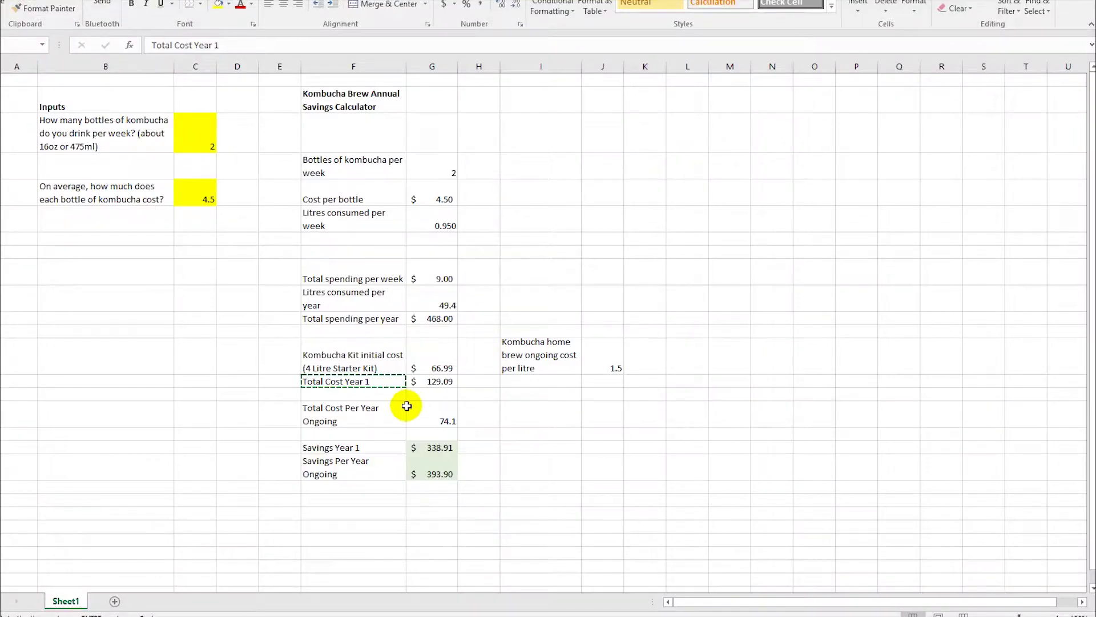
left_click(380, 421)
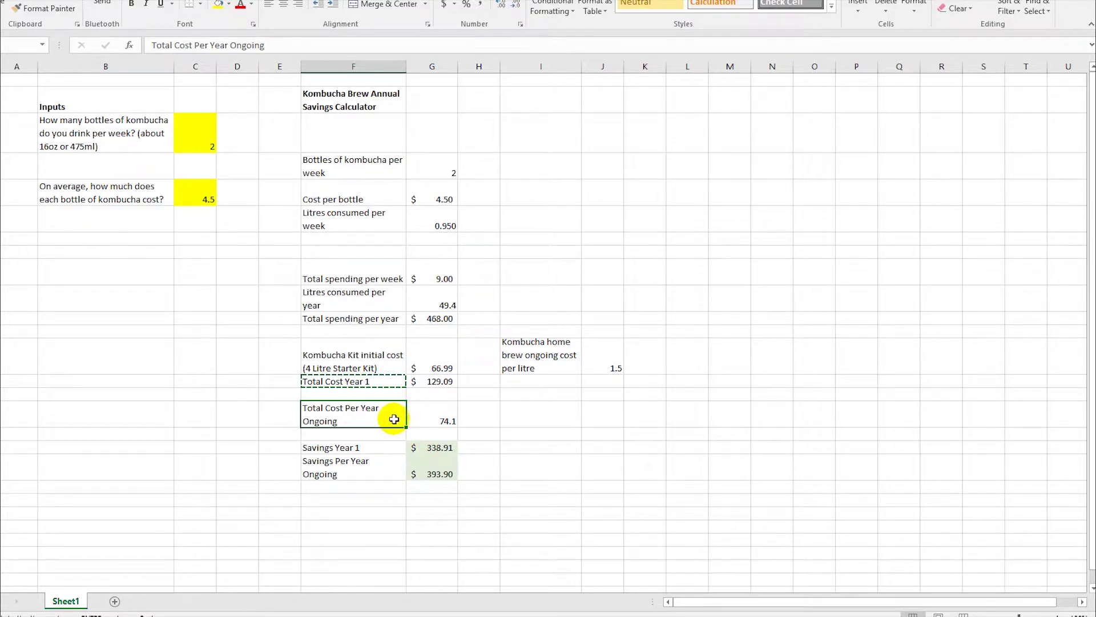
key("ctrl+c")
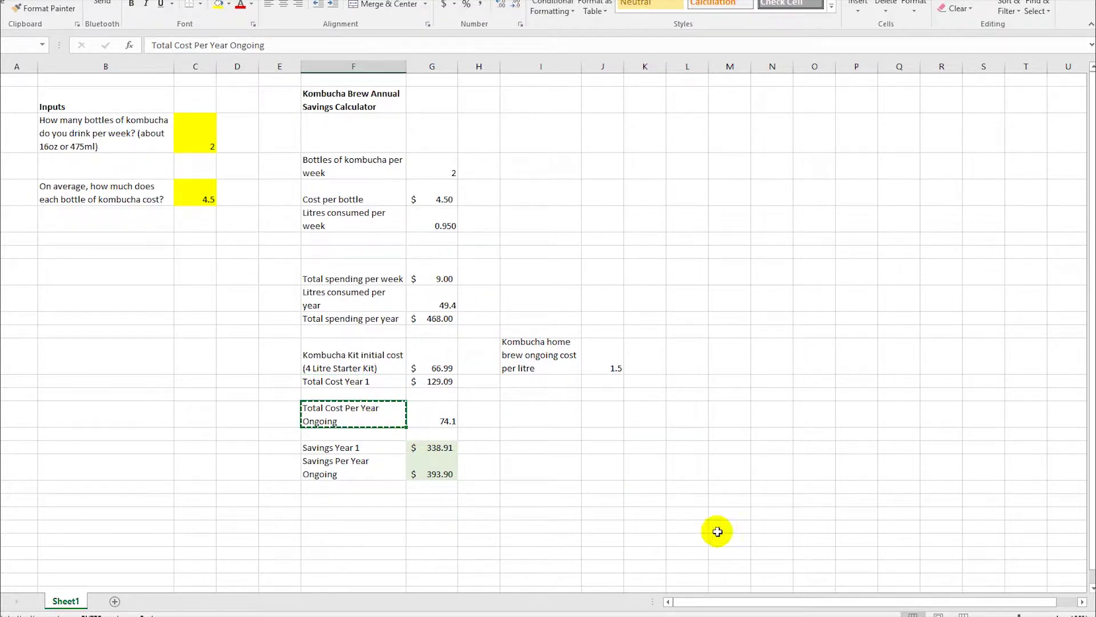
key("alt+Tab")
left_click(883, 455)
scroll(1054, 244, "up", 5)
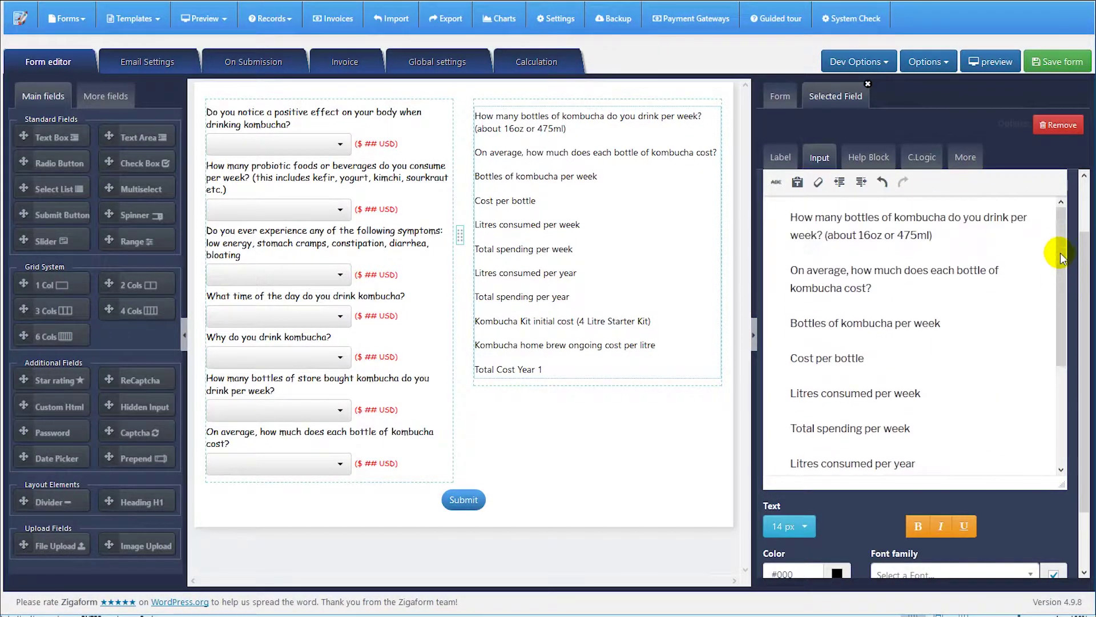
scroll(1073, 251, "up", 1)
left_click(1053, 202)
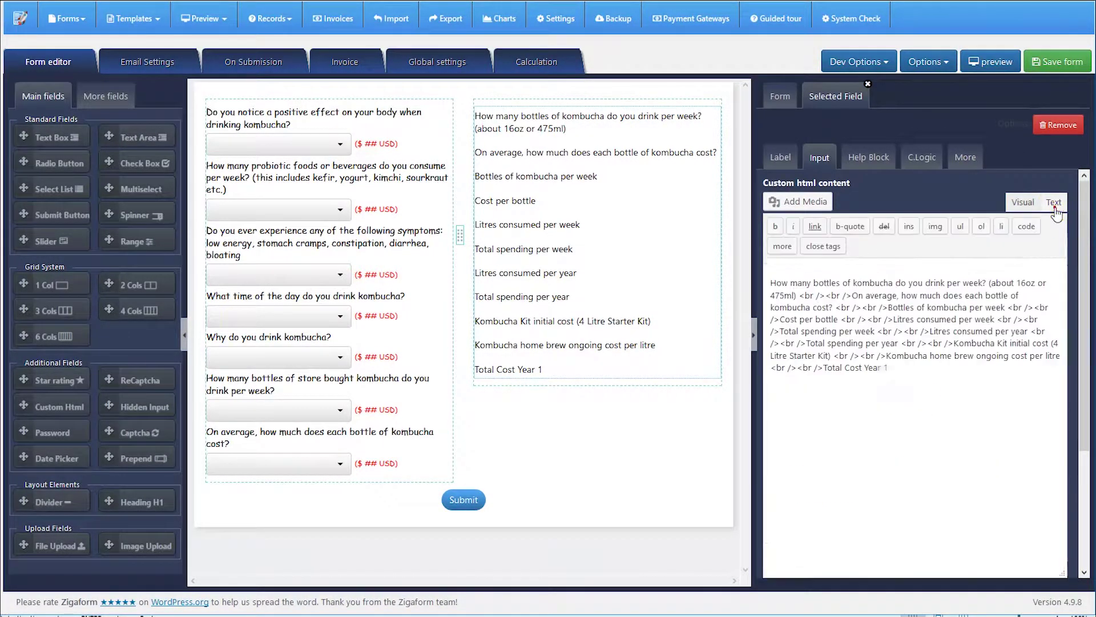
Add <br/><br/> below "Total Cost Year 1" in the HTML source and paste the "Total Cost Per Year Ongoing" label on the following line.
left_click(910, 369)
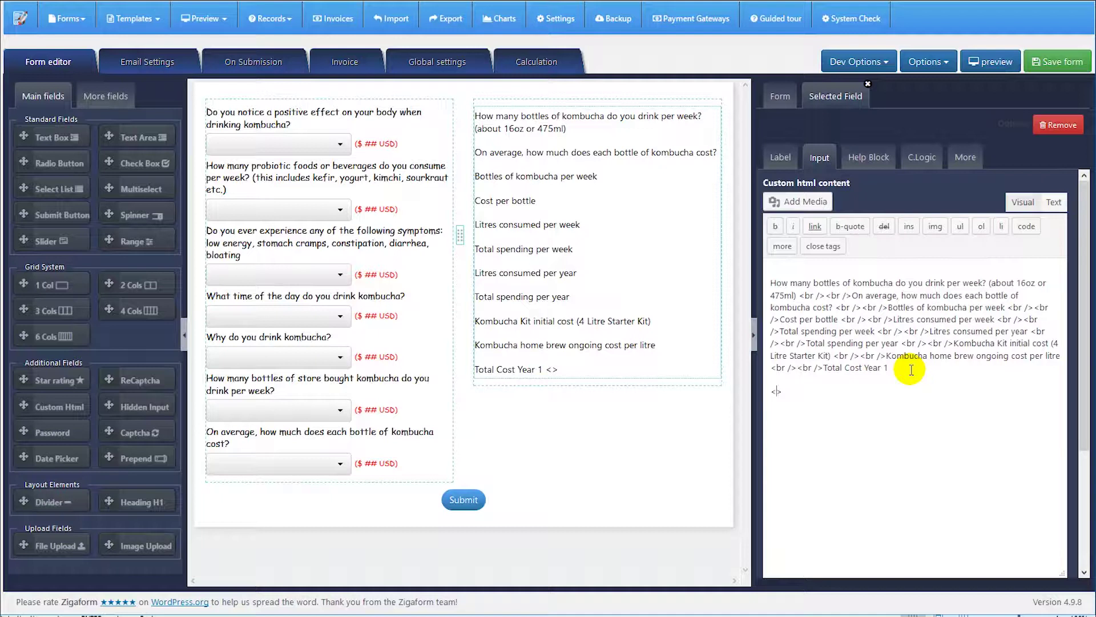
type("<br/><br>")
key("Left")
type("br")
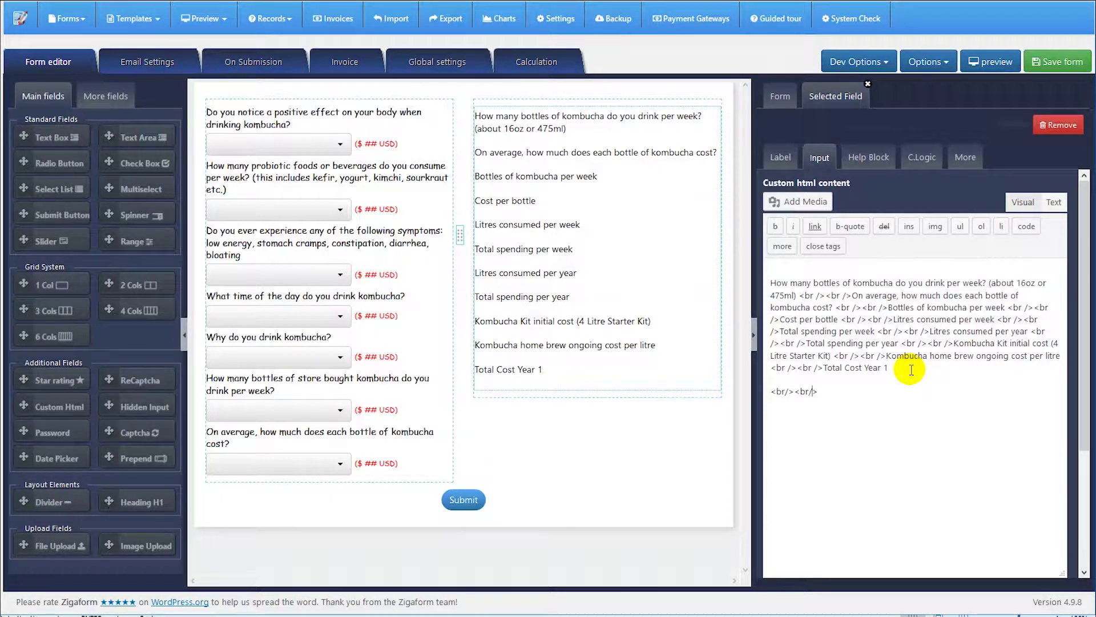
key("ctrl+v")
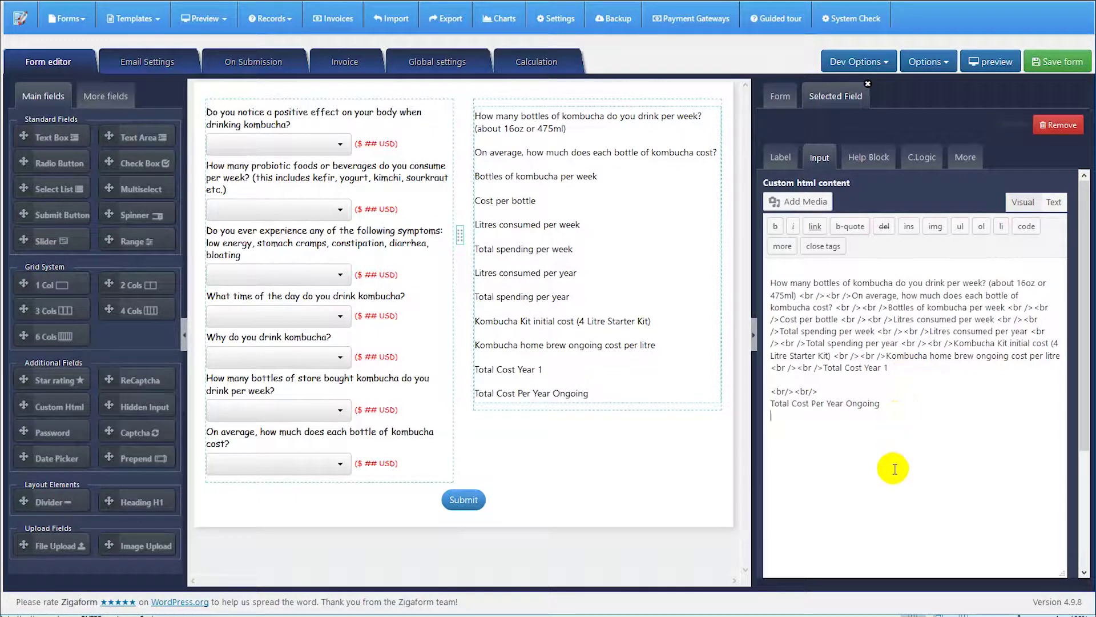
Copy the "Savings Year 1" label from the Excel sheet and paste it below "Total Cost Per Year Ongoing" in the HTML source.
left_click(565, 616)
left_click(324, 448)
key("ctrl+c")
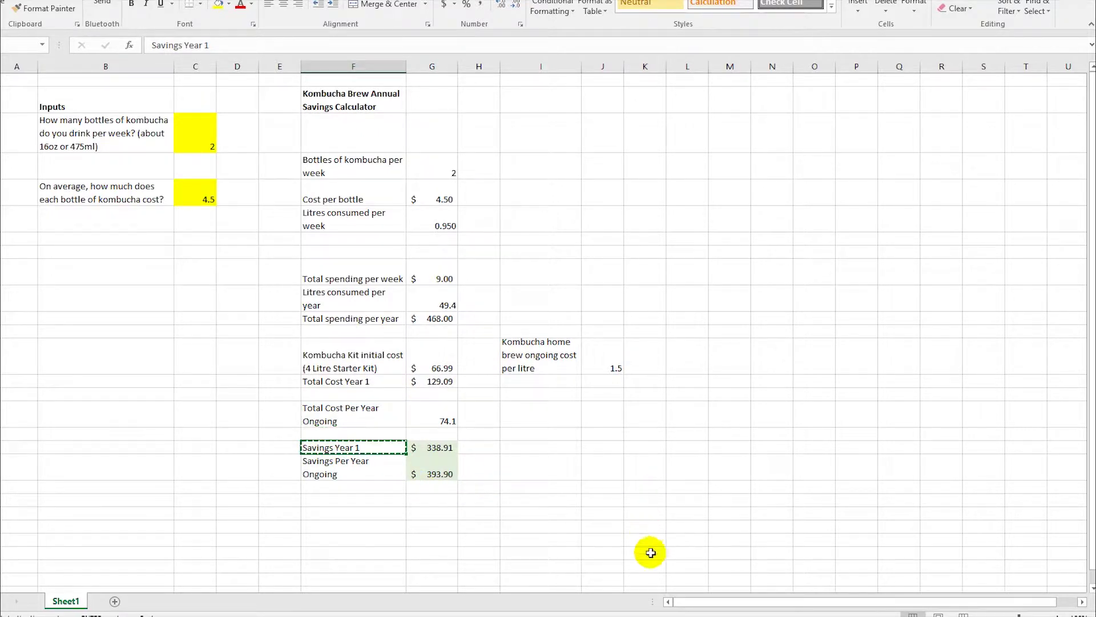
left_click(662, 615)
left_click(814, 420)
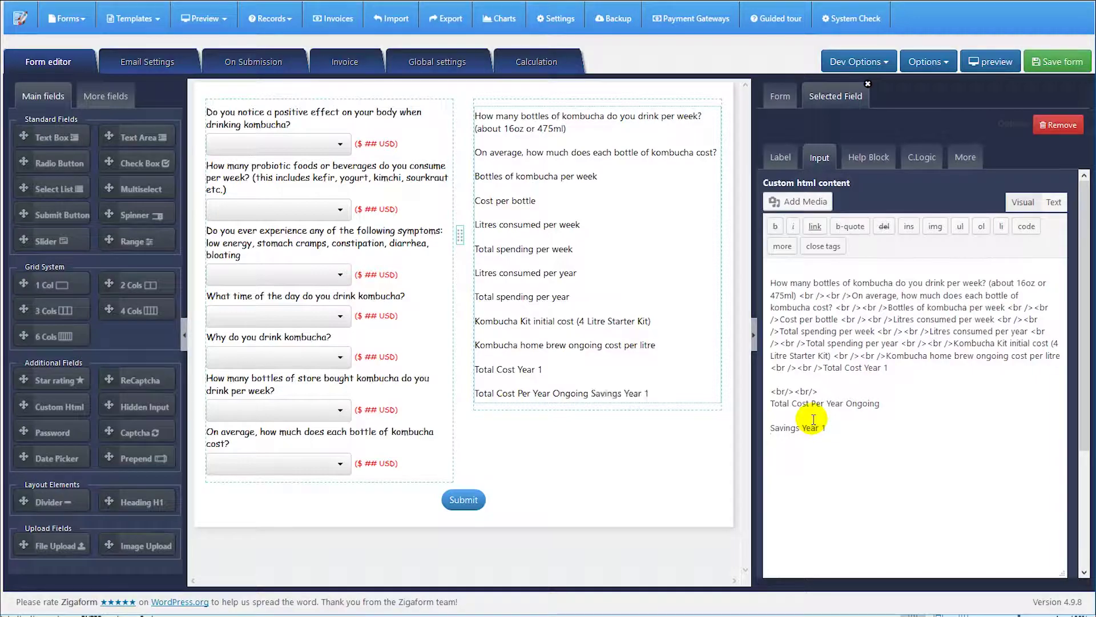
Copy the "Savings Per Year Ongoing" label from the Excel sheet and paste it below "Savings Year 1" in the HTML source.
left_click(742, 615)
left_click(347, 470)
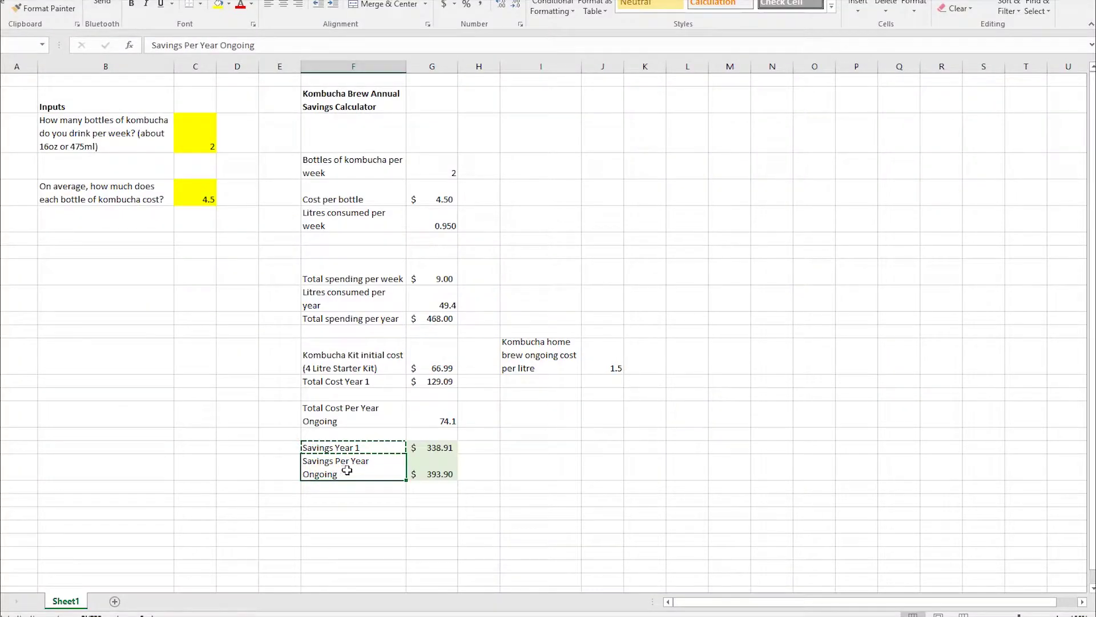
left_click(662, 616)
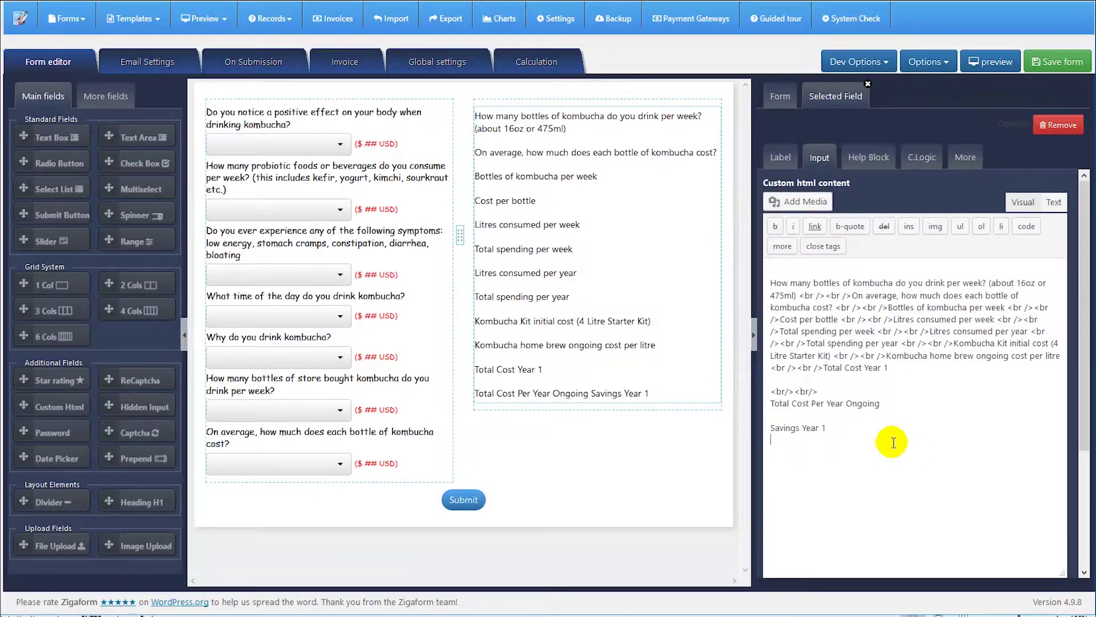
key("ctrl+v")
Copy the existing <br/><br/> in the HTML source to the lines above "Savings Year 1" and "Savings Per Year Ongoing".
left_click_drag(818, 391, 770, 389)
key("ctrl+c")
left_click(791, 416)
key("ctrl+v")
left_click(812, 438)
key("ctrl+v")
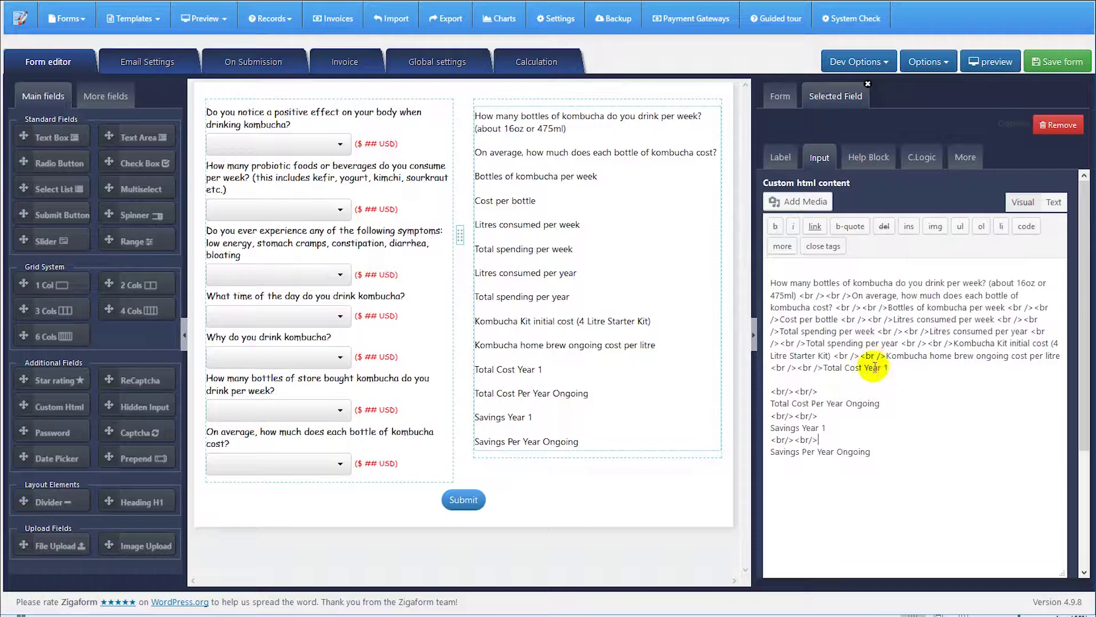
In the visual view, append a colon and the frontend calculation code [zgfm_fvar opt="calc" atr1="ercp1"] to the bottles-per-week question.
scroll(899, 330, "down", 1)
scroll(908, 325, "up", 1)
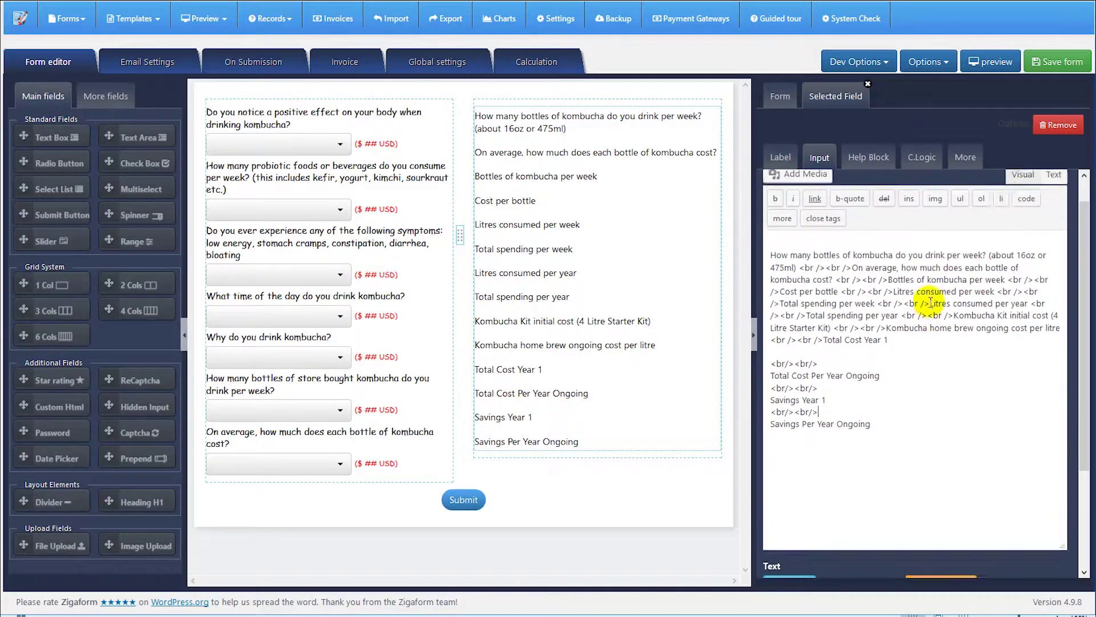
left_click(1020, 203)
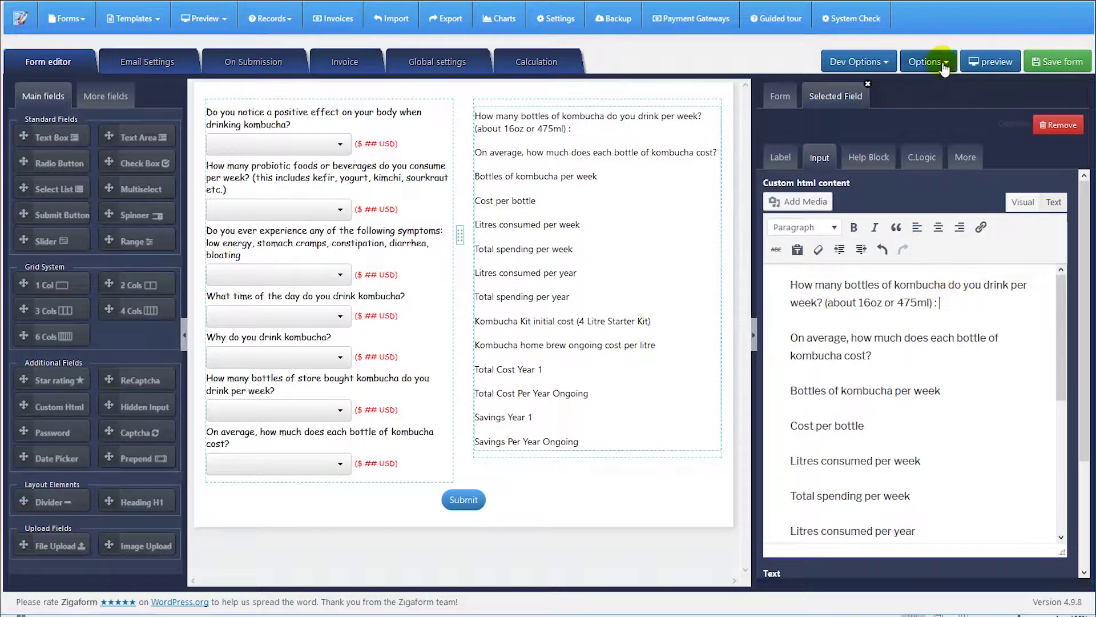
left_click(926, 61)
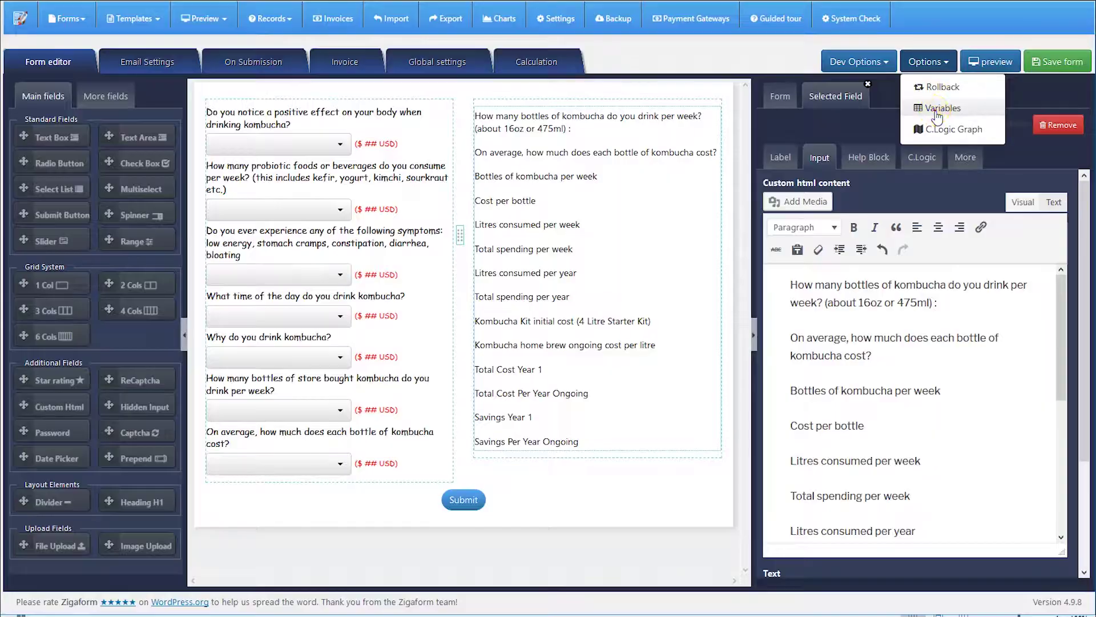
left_click(941, 108)
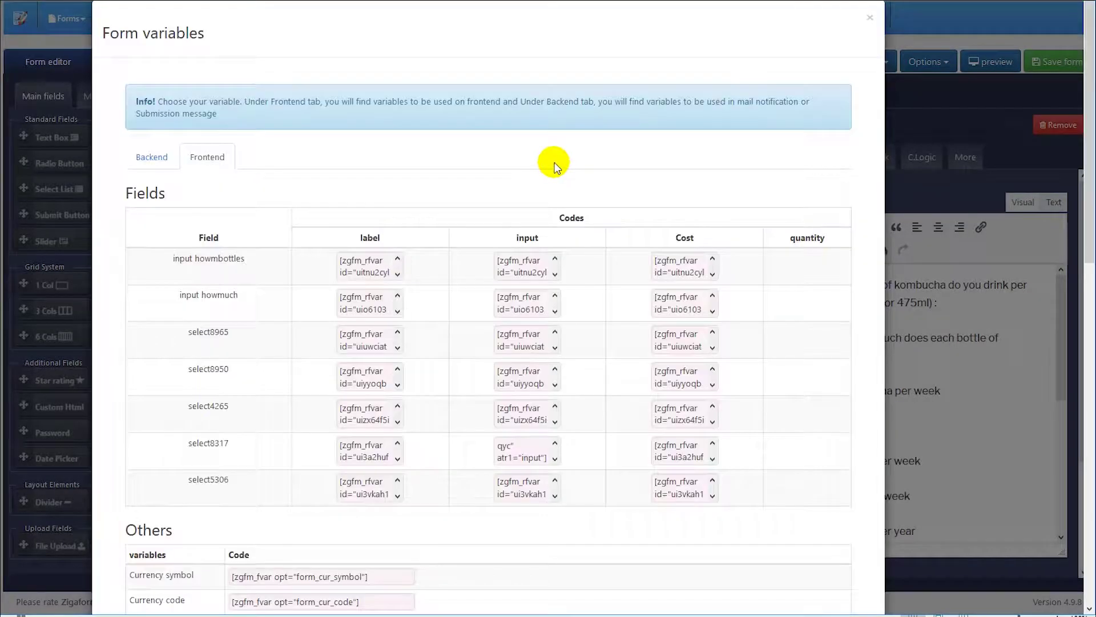
left_click(197, 159)
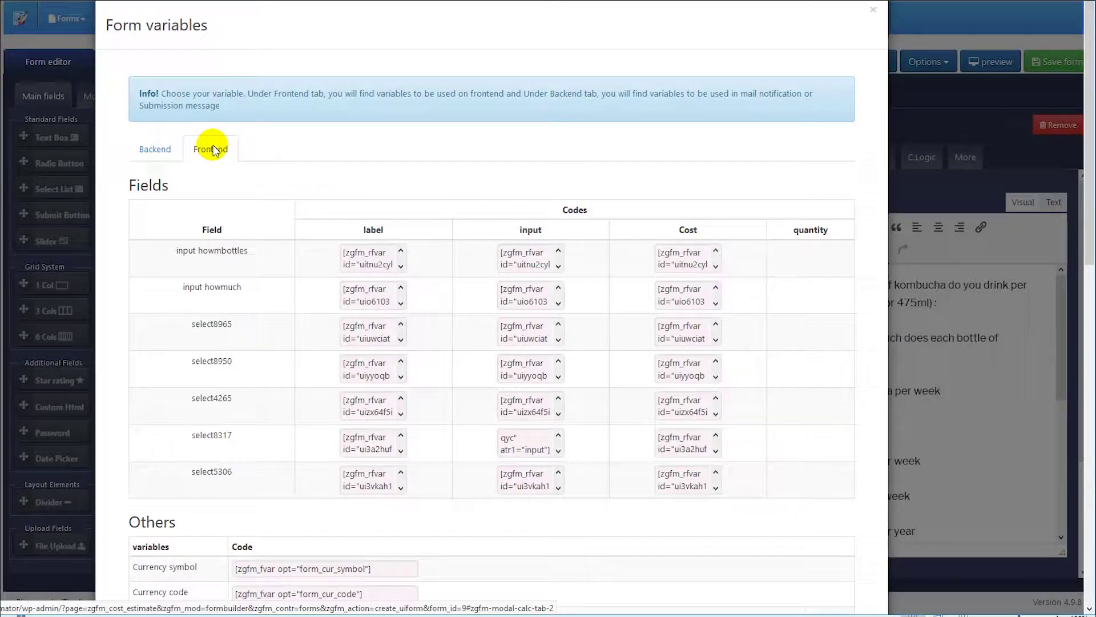
left_click(207, 148)
scroll(277, 211, "down", 13)
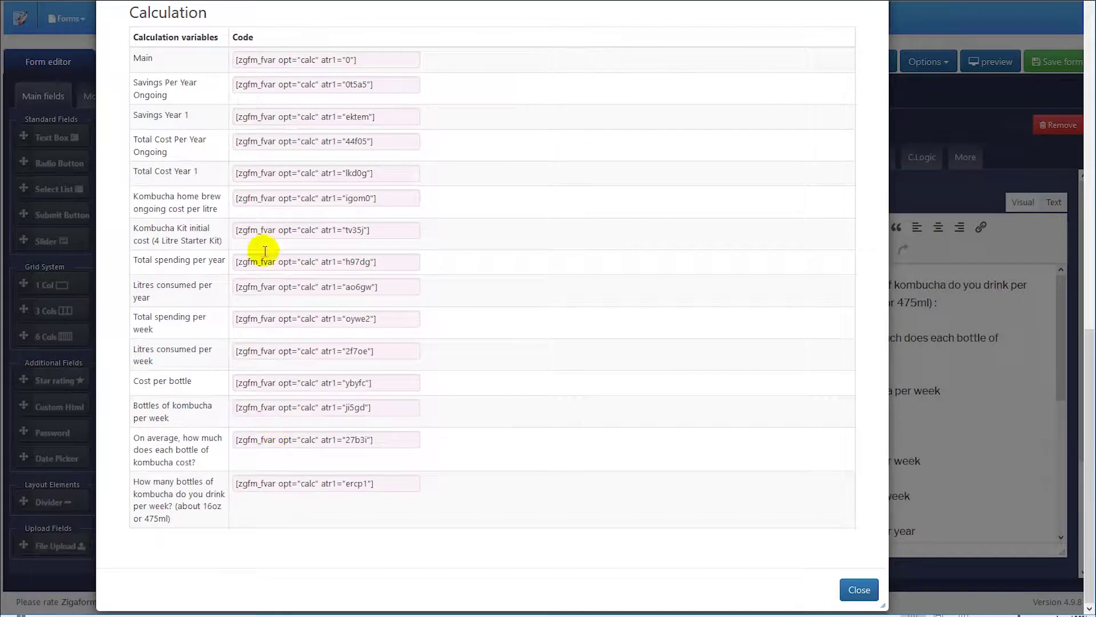
left_click(268, 487)
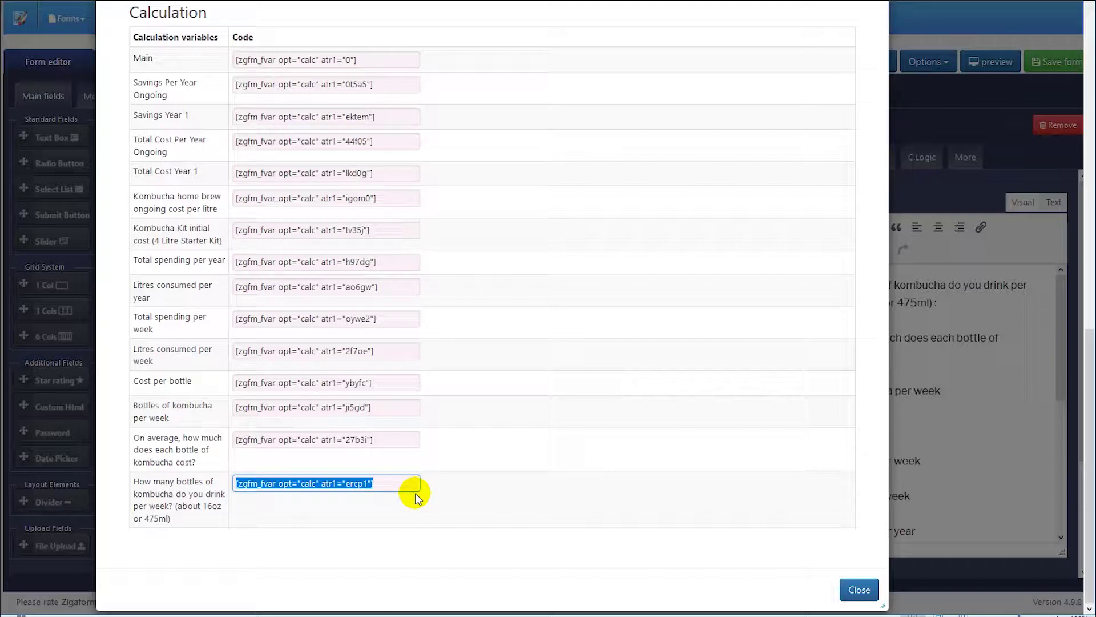
left_click(860, 591)
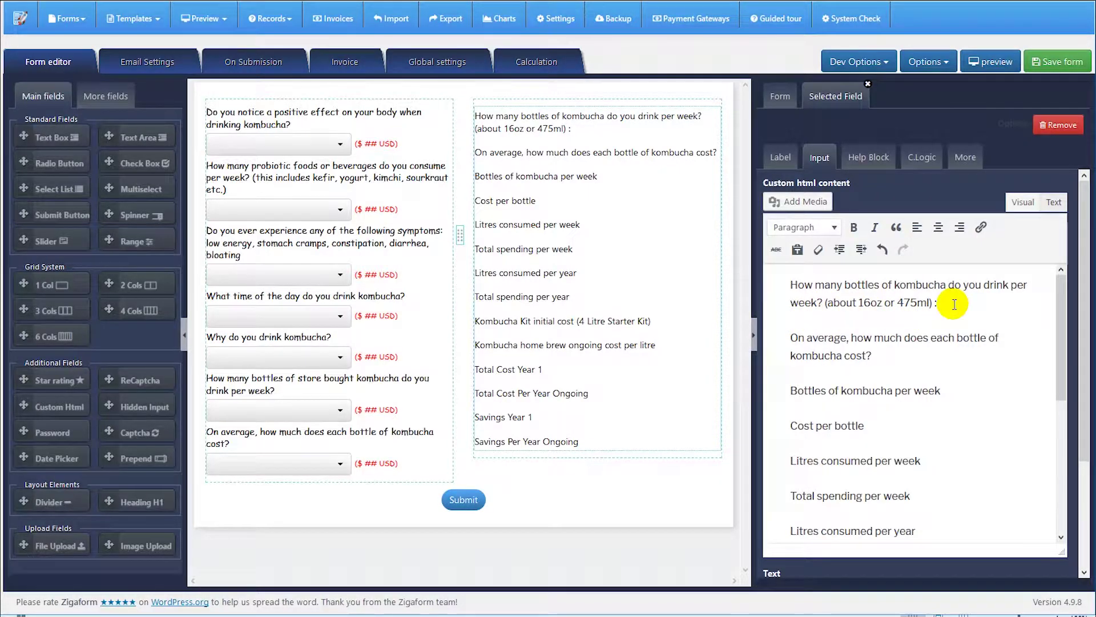
left_click(954, 304)
key("ctrl+v")
Append a colon and the calculation variable code [zgfm_fvar opt="calc" atr1="27b3i"] to the question about each bottle's average cost.
left_click(885, 375)
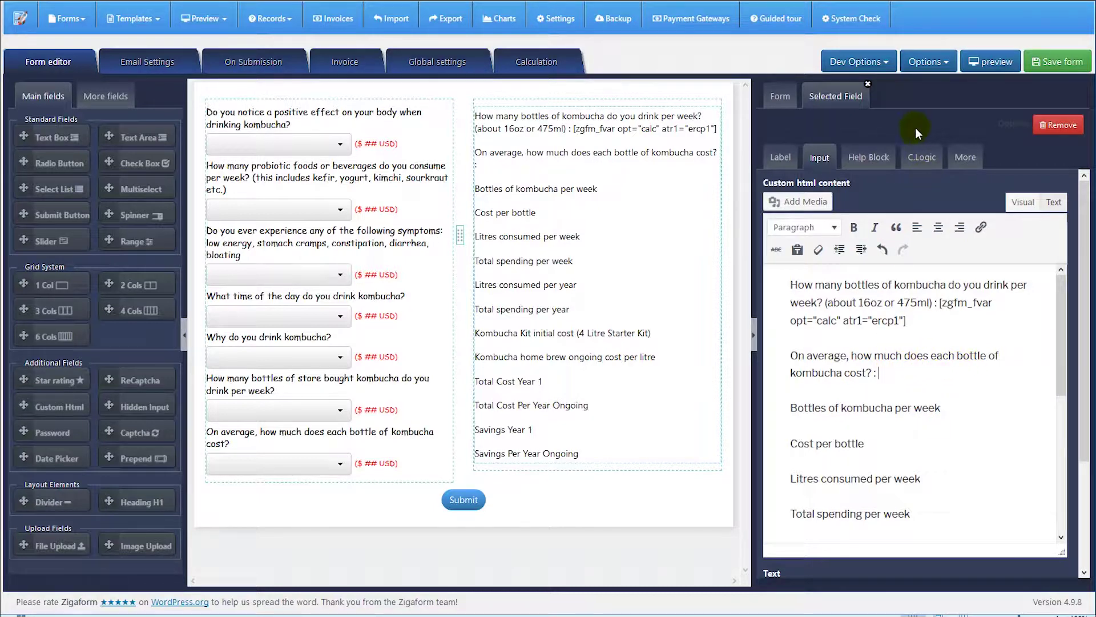
left_click(934, 61)
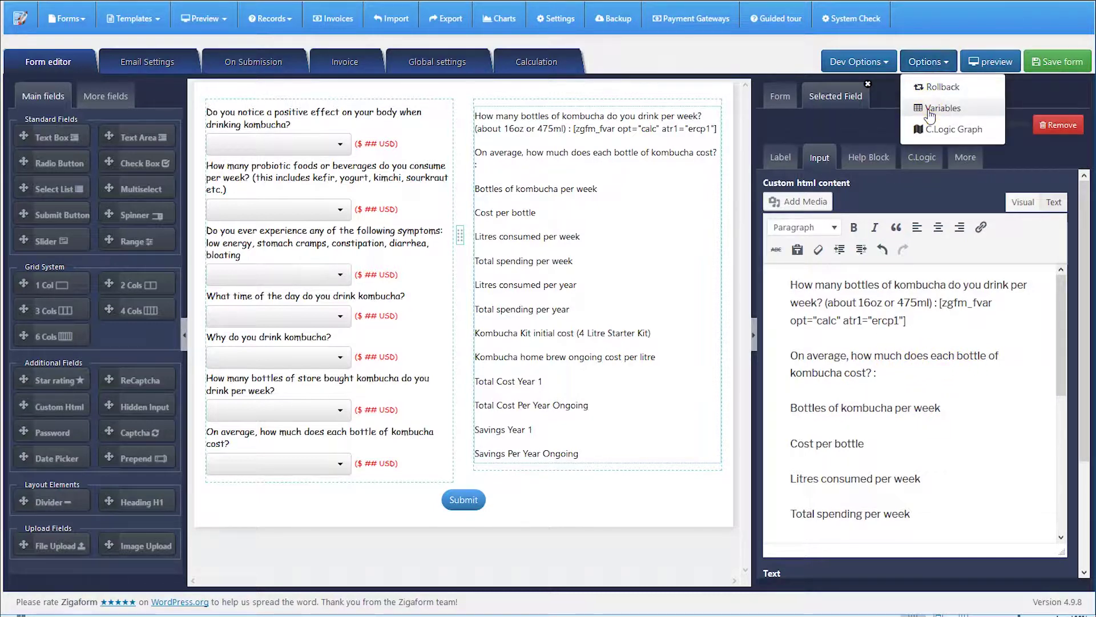
left_click(941, 105)
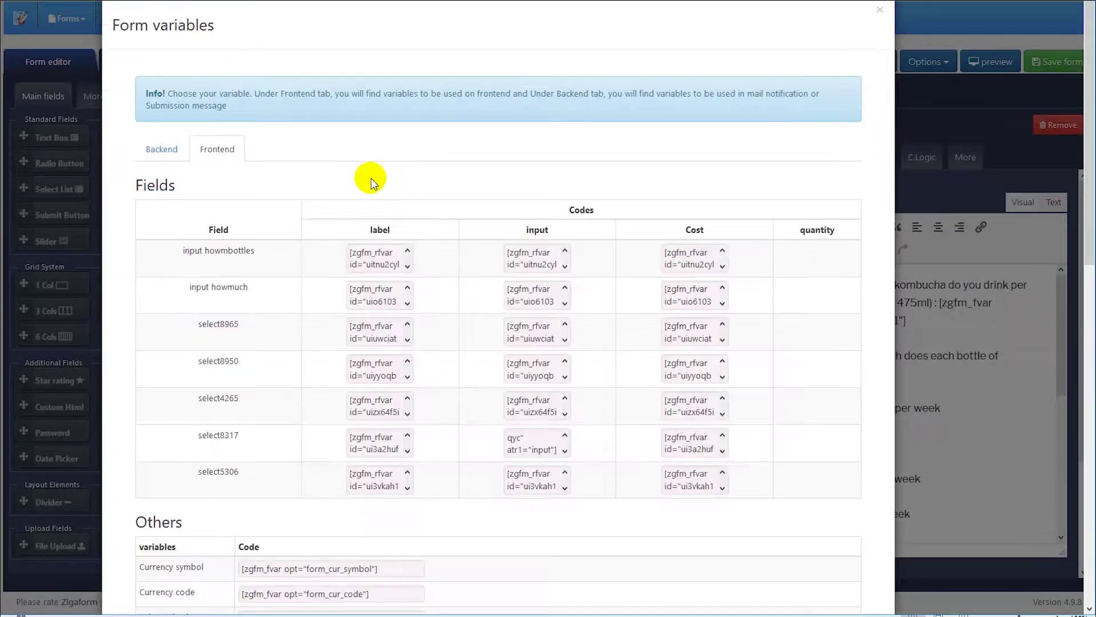
scroll(343, 354, "down", 10)
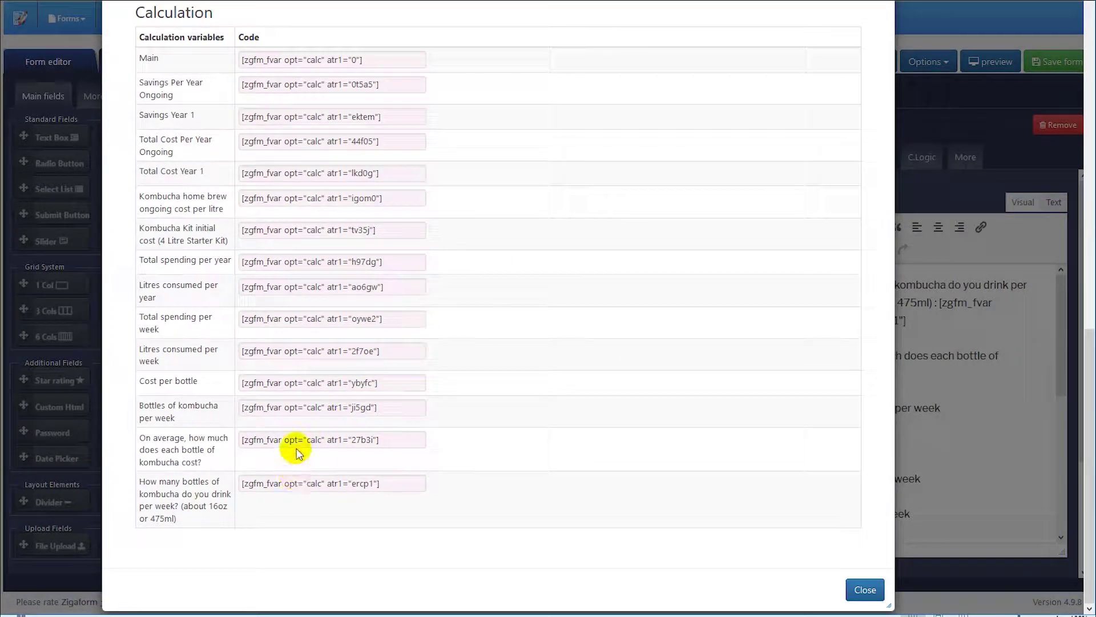
left_click(297, 445)
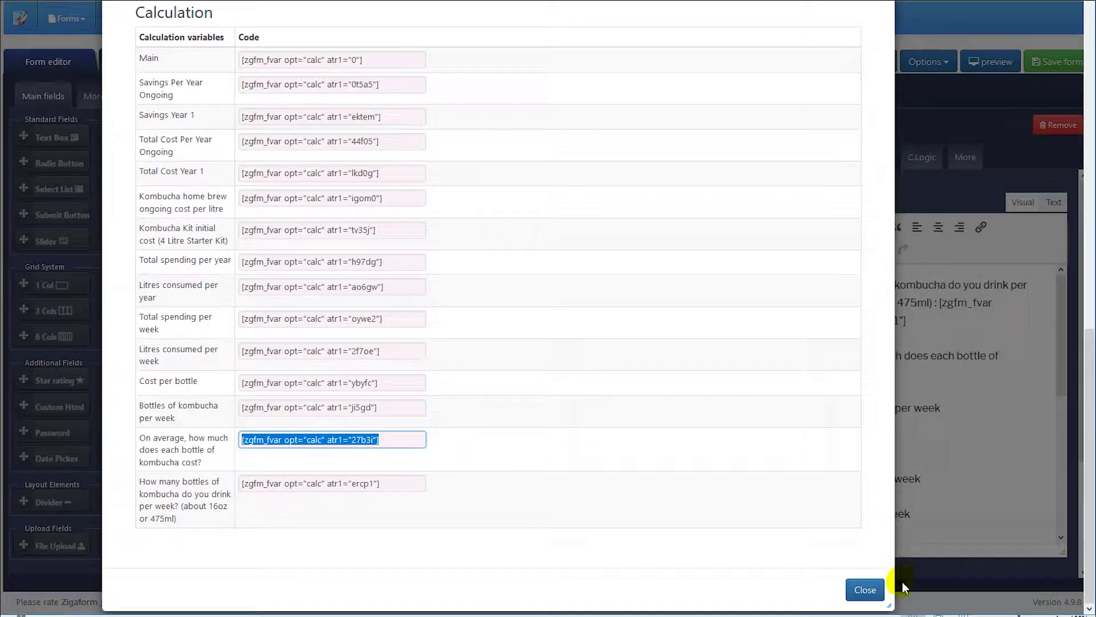
left_click(867, 589)
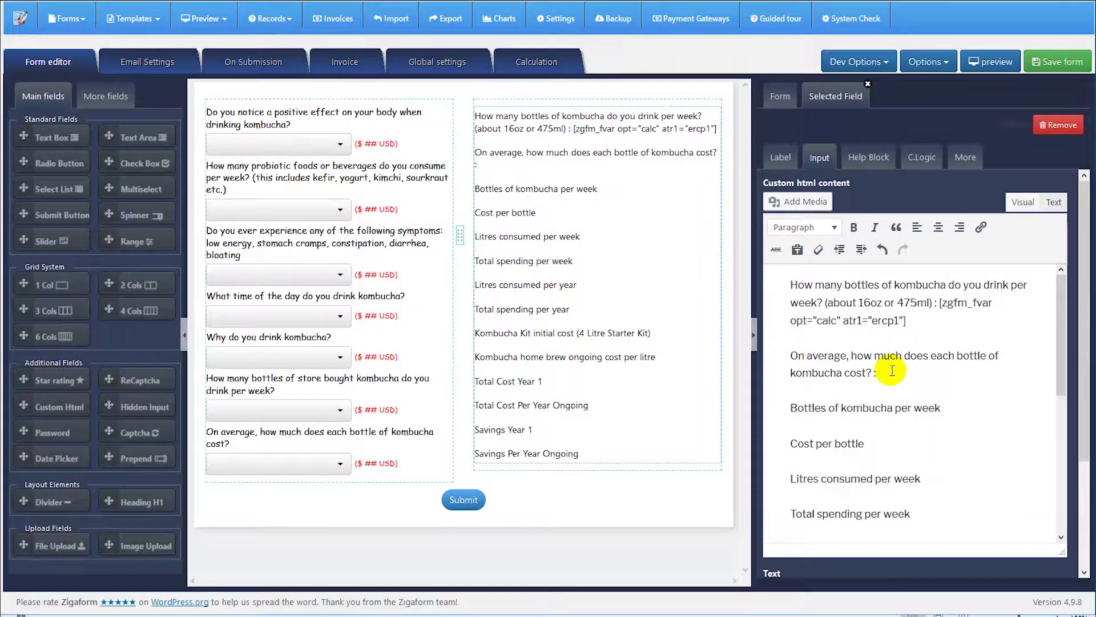
key("ctrl+v")
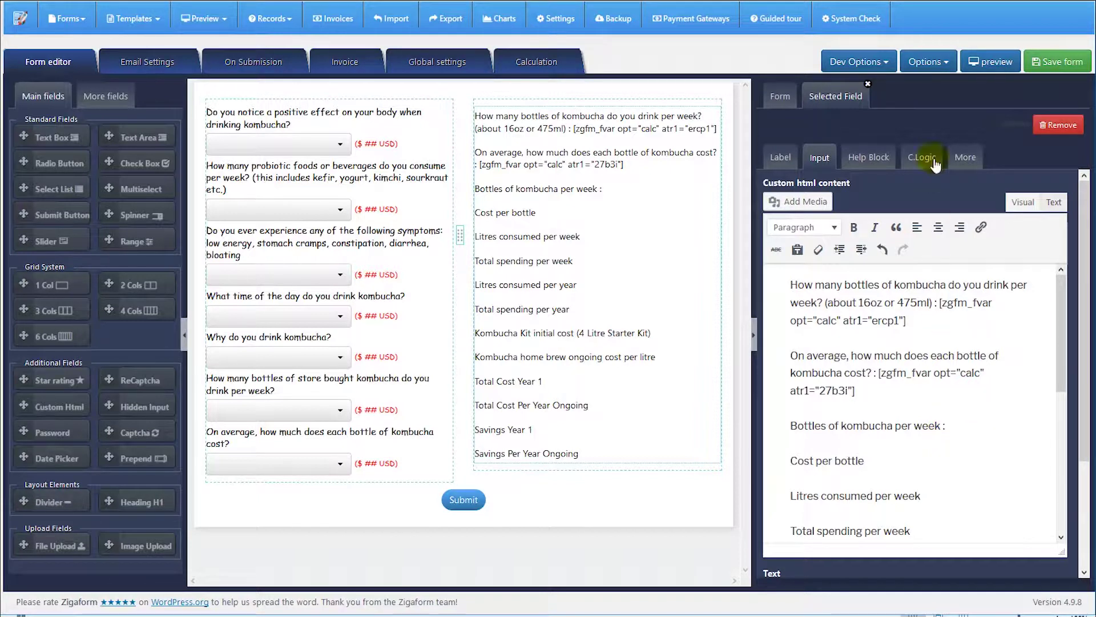
Add the calculation variable code [zgfm_fvar opt="calc" atr1="ji5gd"] after the "Bottles of kombucha per week :" label.
left_click(931, 63)
left_click(931, 106)
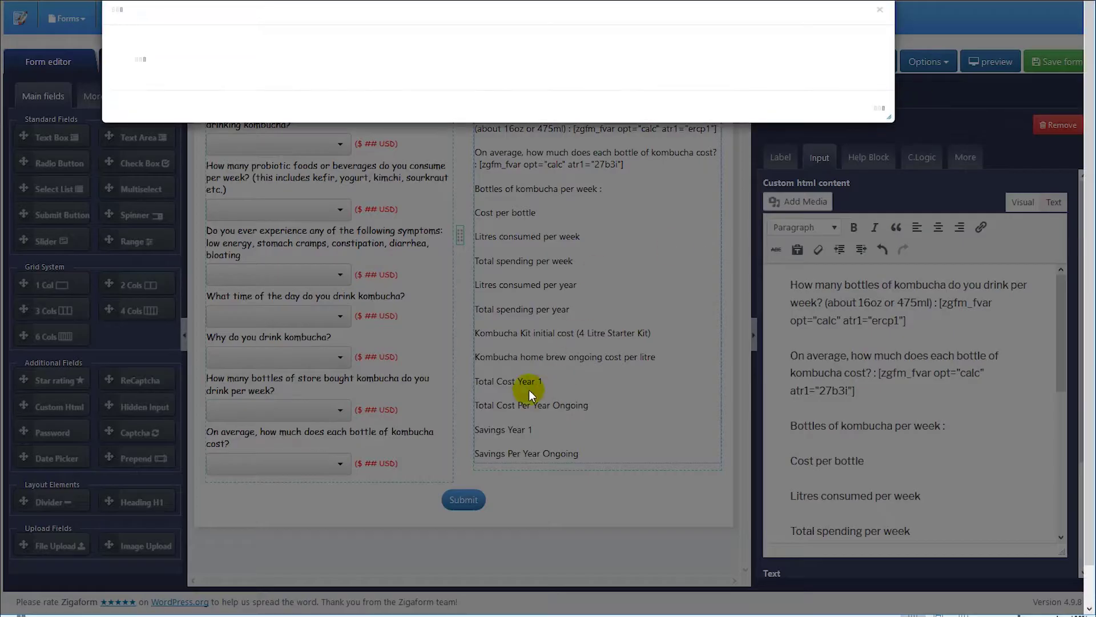
scroll(311, 280, "down", 13)
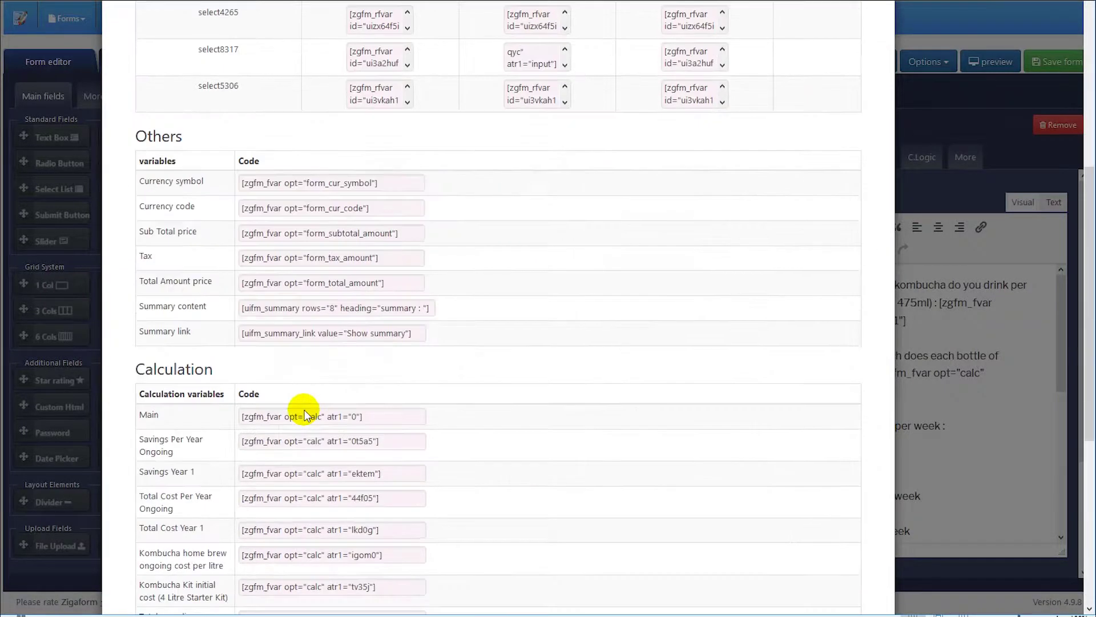
left_click(284, 408)
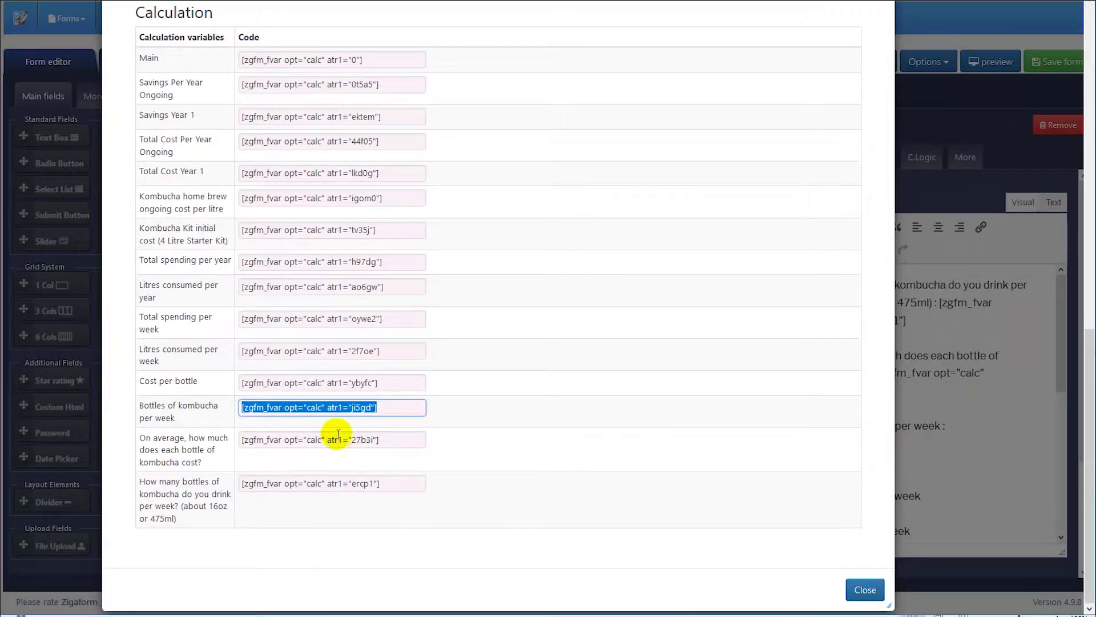
left_click(863, 588)
left_click(961, 425)
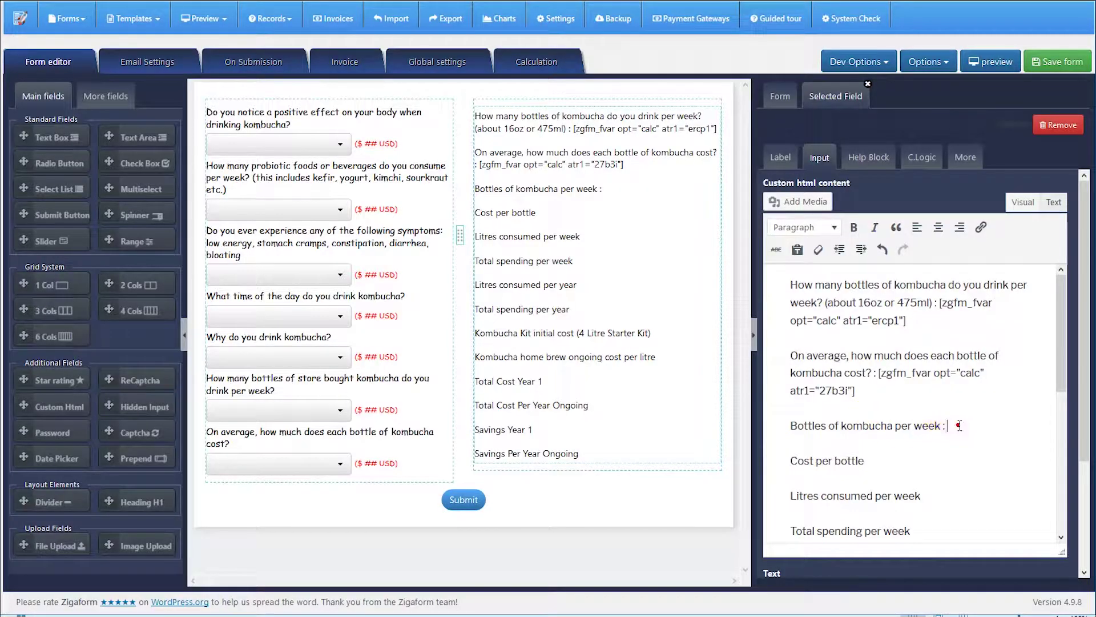
key("ctrl+v")
Append a colon and the calculation variable code [zgfm_fvar opt="calc" atr1="ybyfc"] to the "Cost per bottle" label.
left_click(878, 479)
left_click(878, 482)
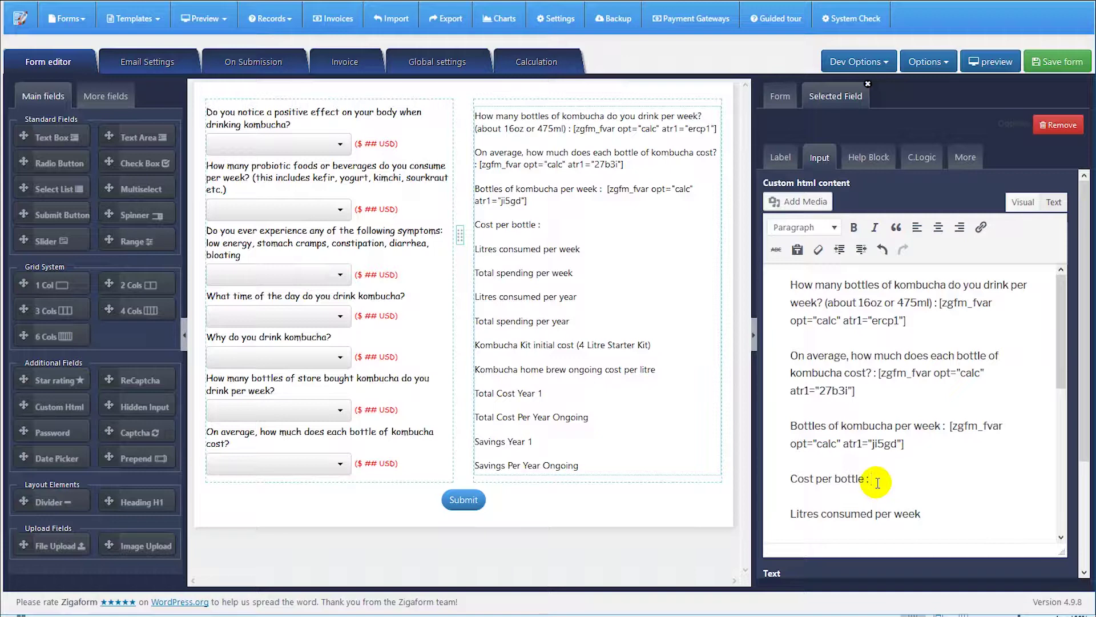
left_click(926, 63)
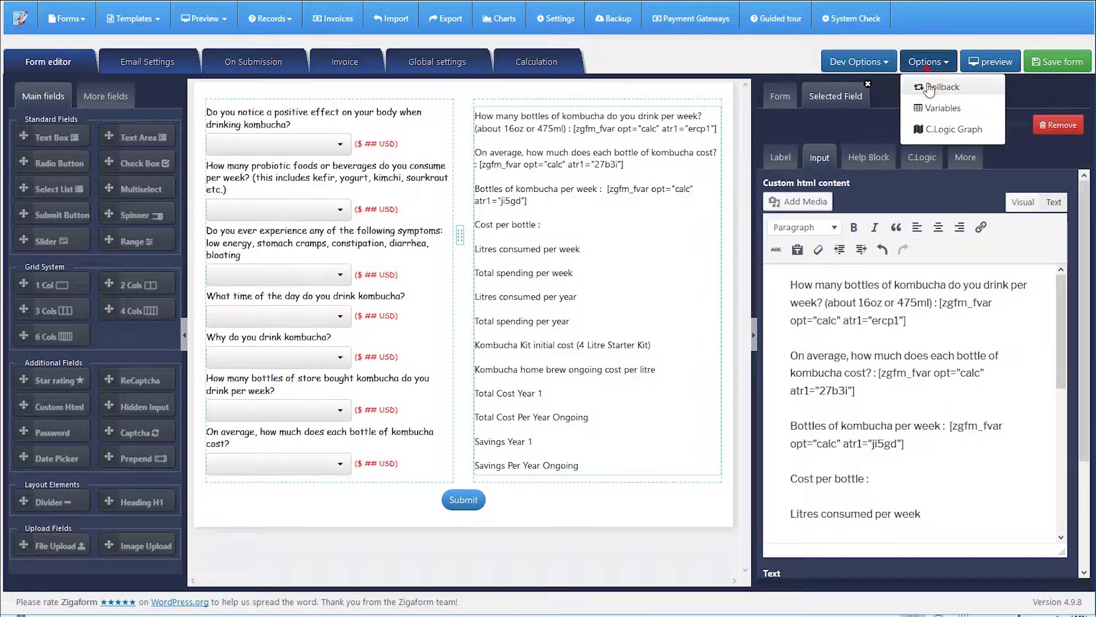
left_click(912, 109)
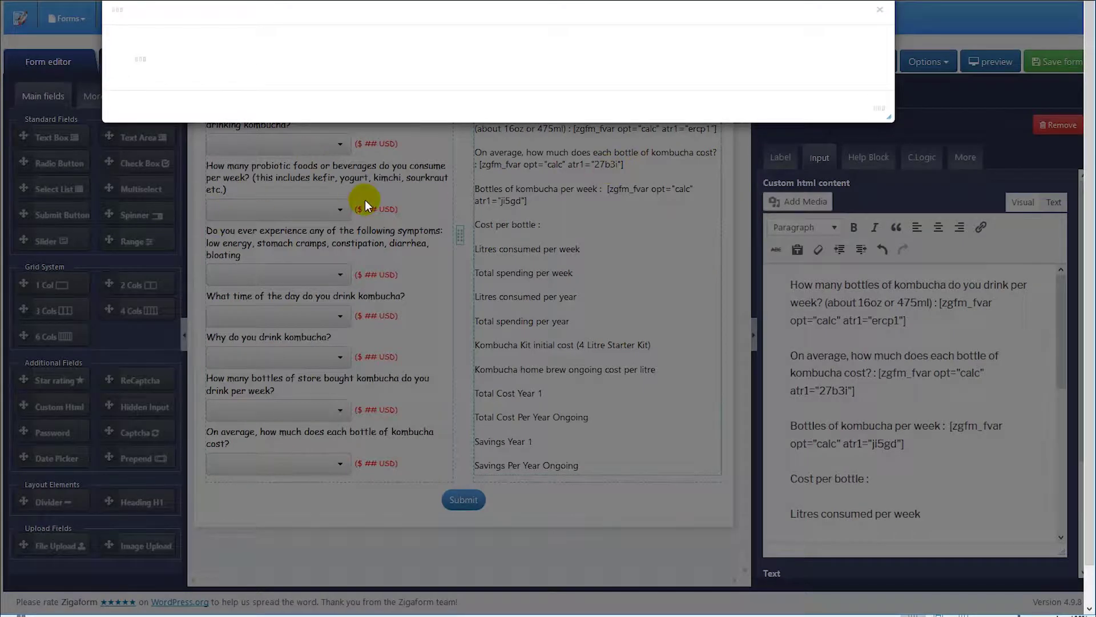
scroll(282, 360, "down", 15)
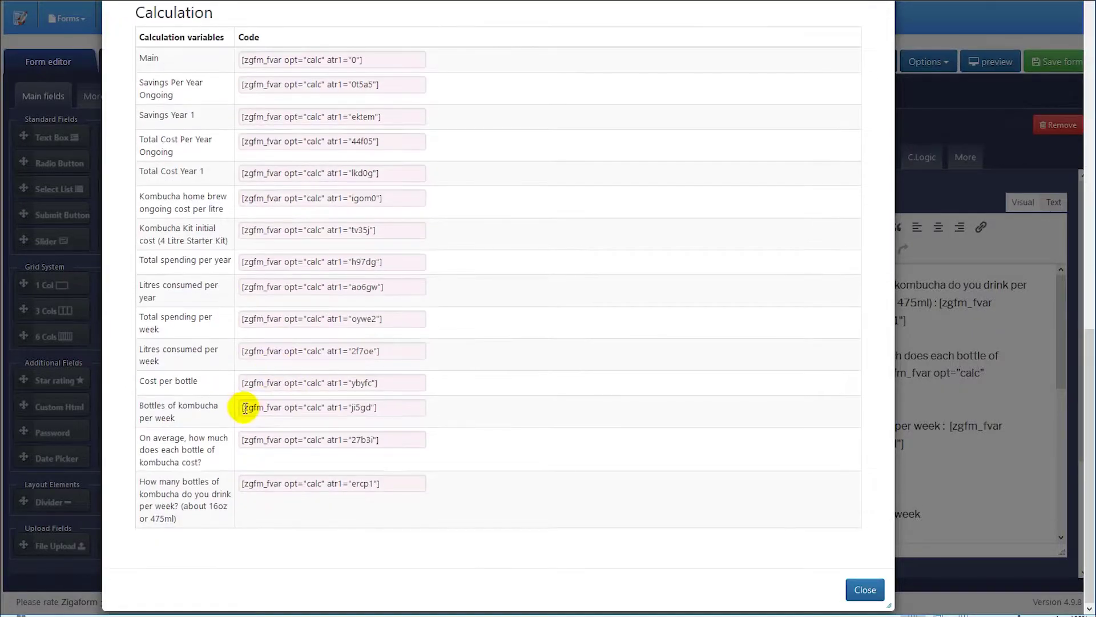
left_click(271, 380)
key("ctrl+c")
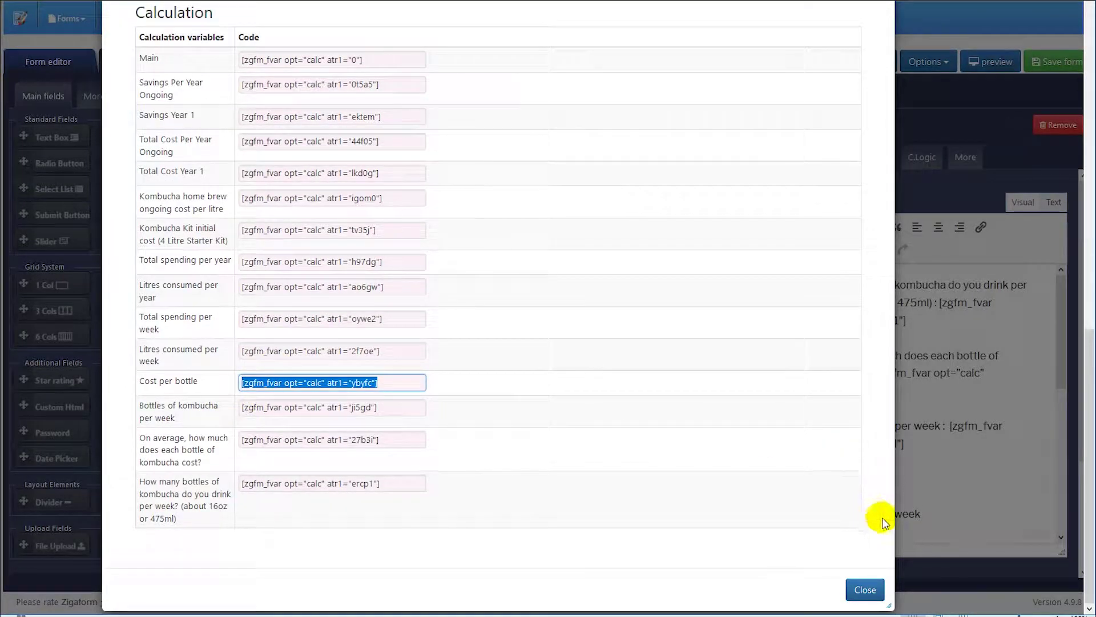
left_click(866, 590)
left_click(880, 478)
key("ctrl+v")
Append a colon and the calculation variable code [zgfm_fvar opt="calc" atr1="2f7oe"] to the "Litres consumed per week" label.
scroll(912, 481, "down", 3)
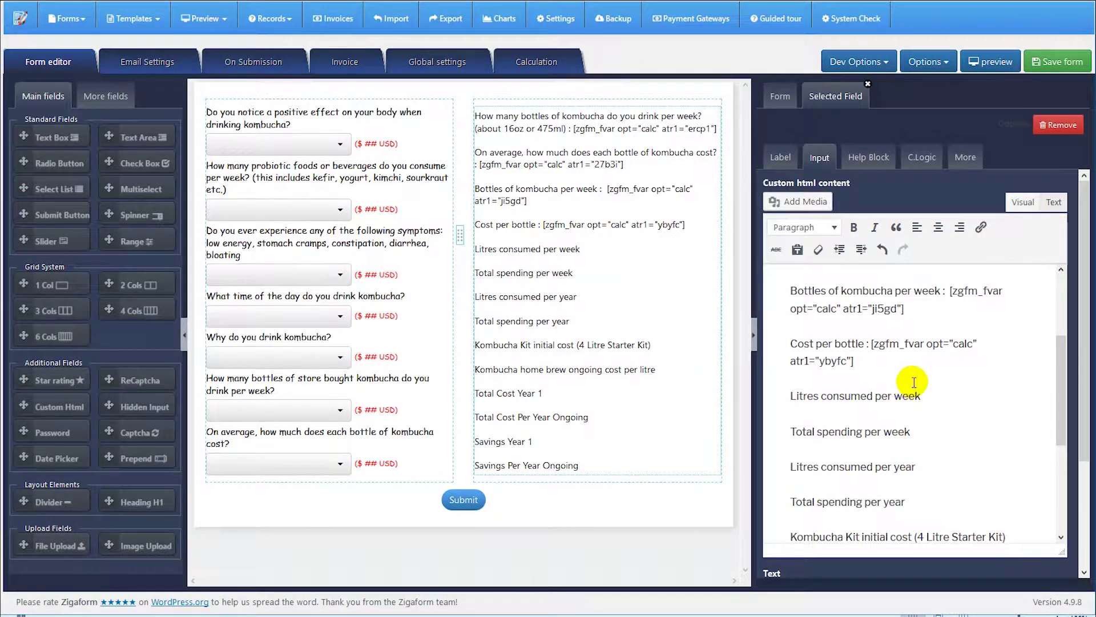
left_click(936, 64)
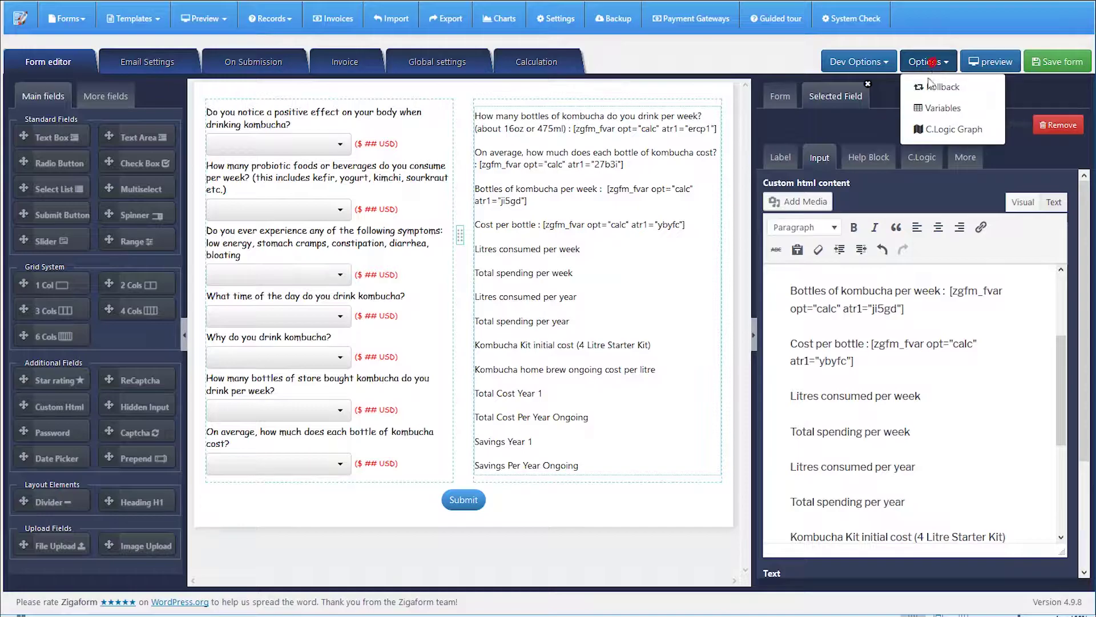
left_click(944, 105)
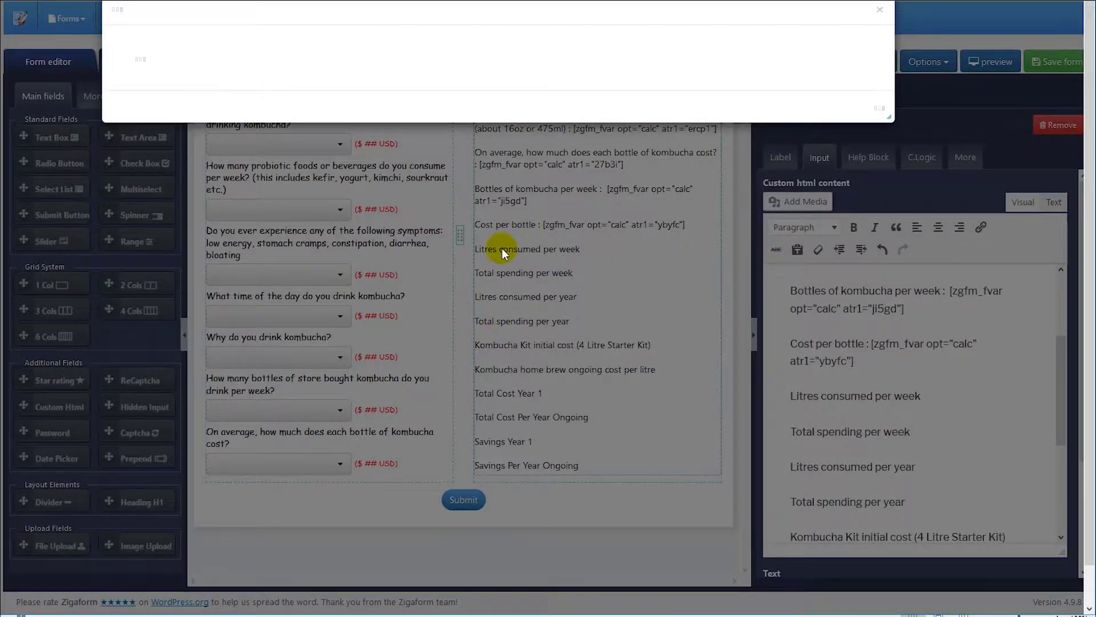
scroll(449, 308, "down", 6)
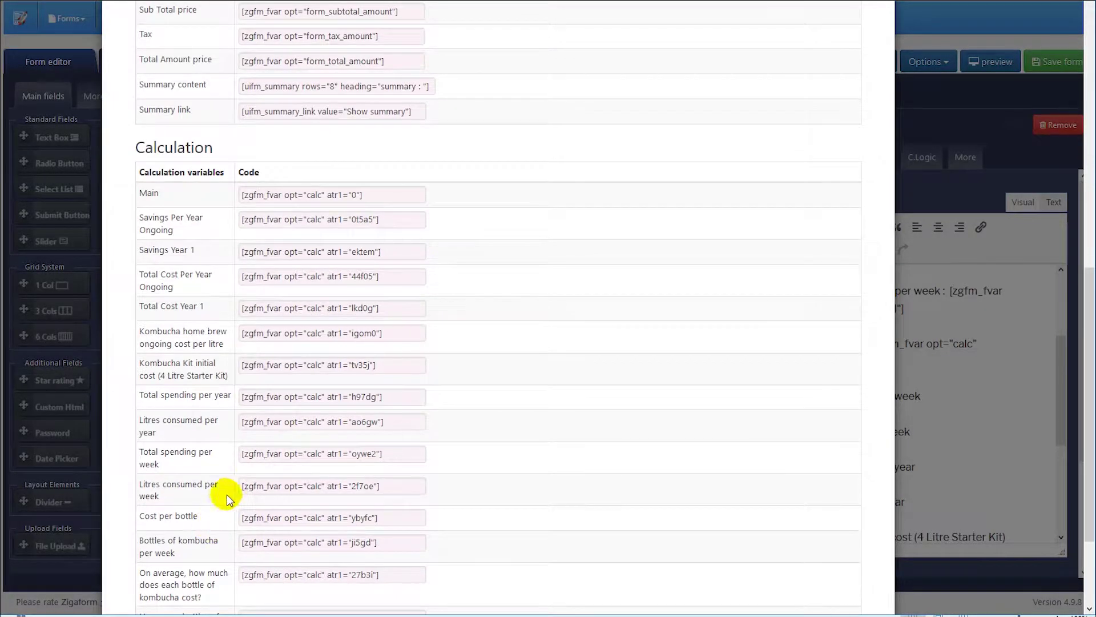
triple_click(246, 486)
key("ctrl+c")
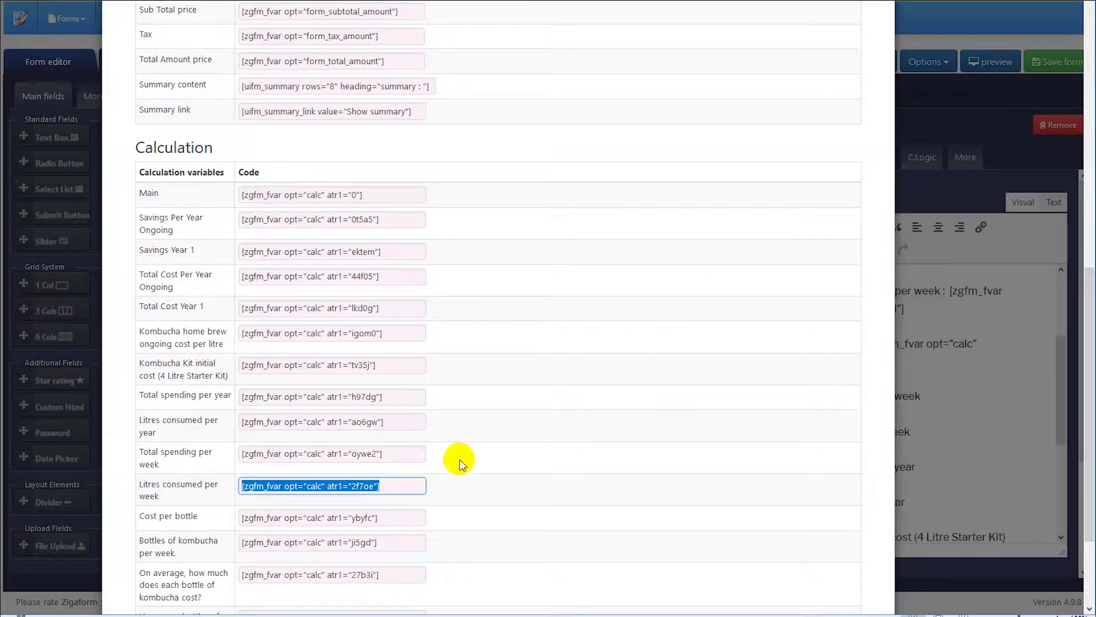
left_click(943, 282)
left_click(911, 403)
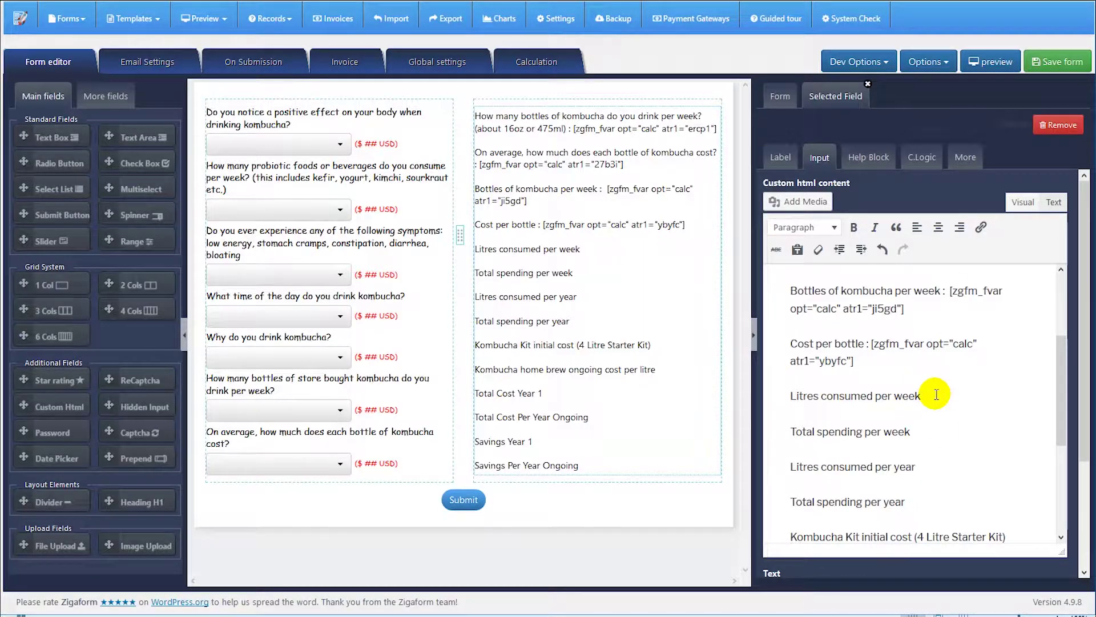
key("ctrl+v")
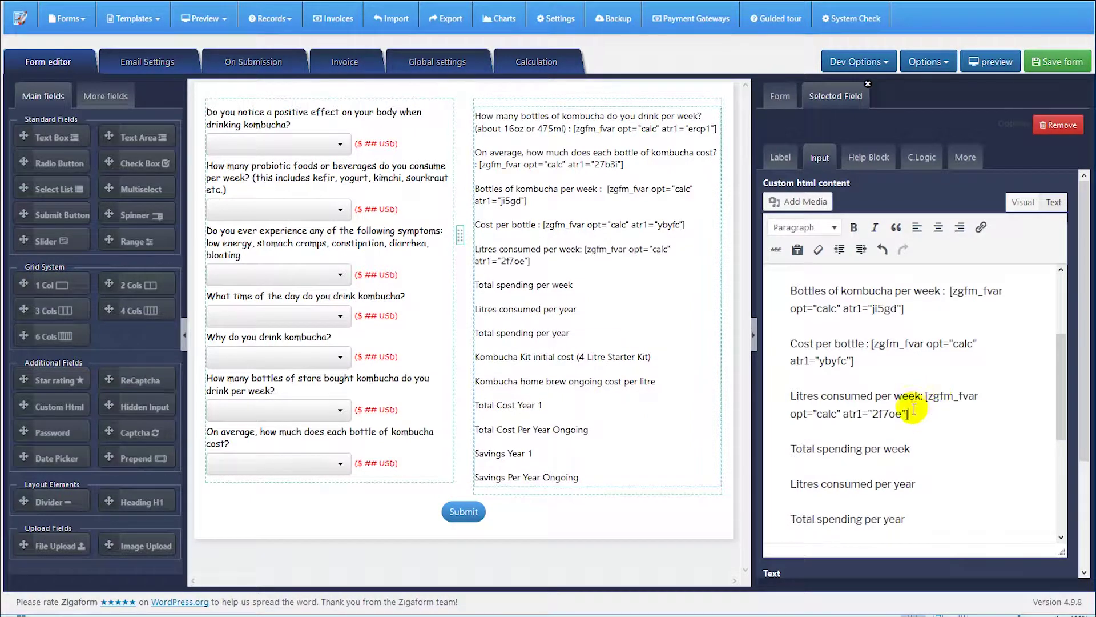
Append a colon and the calculation variable code [zgfm_fvar opt="calc" atr1="oywe2"] to the "Total spending per week" label.
scroll(928, 400, "down", 2)
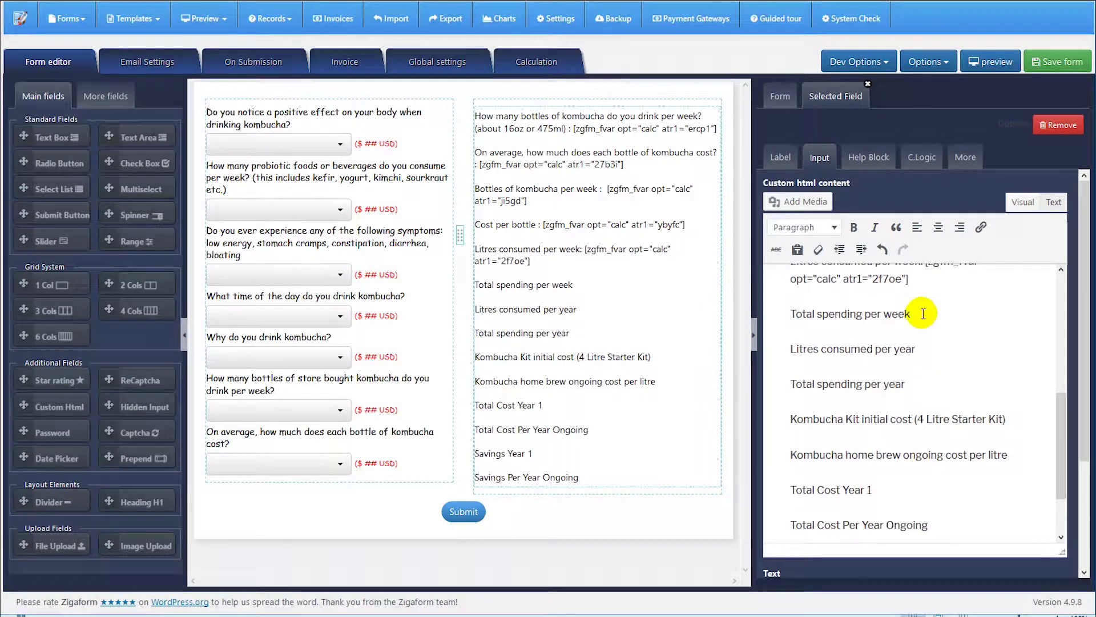
left_click(923, 313)
left_click(932, 59)
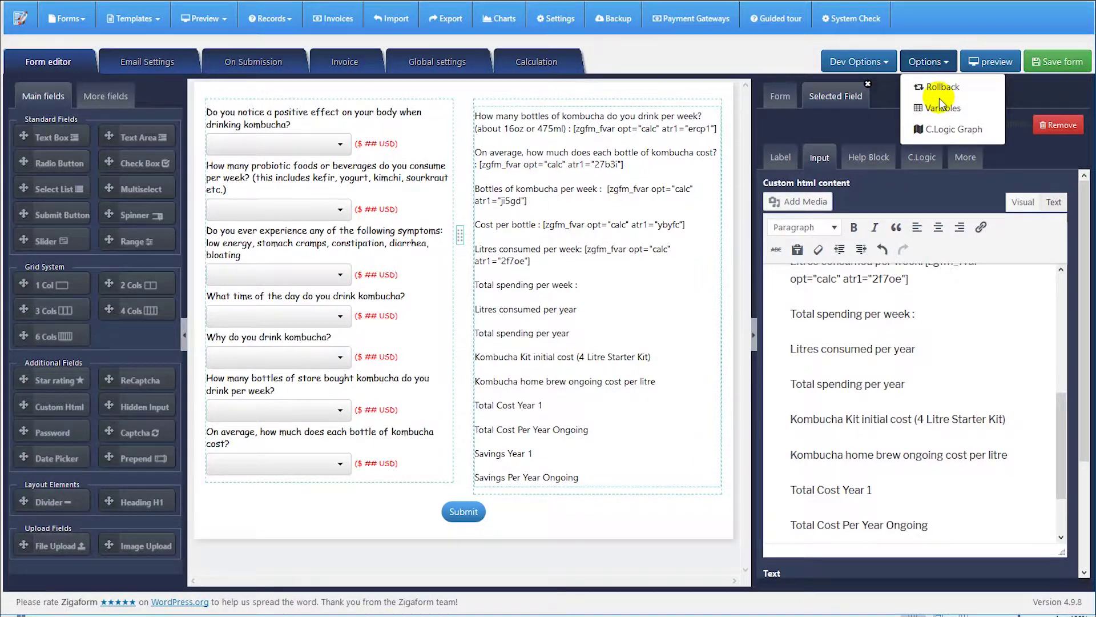
left_click(941, 108)
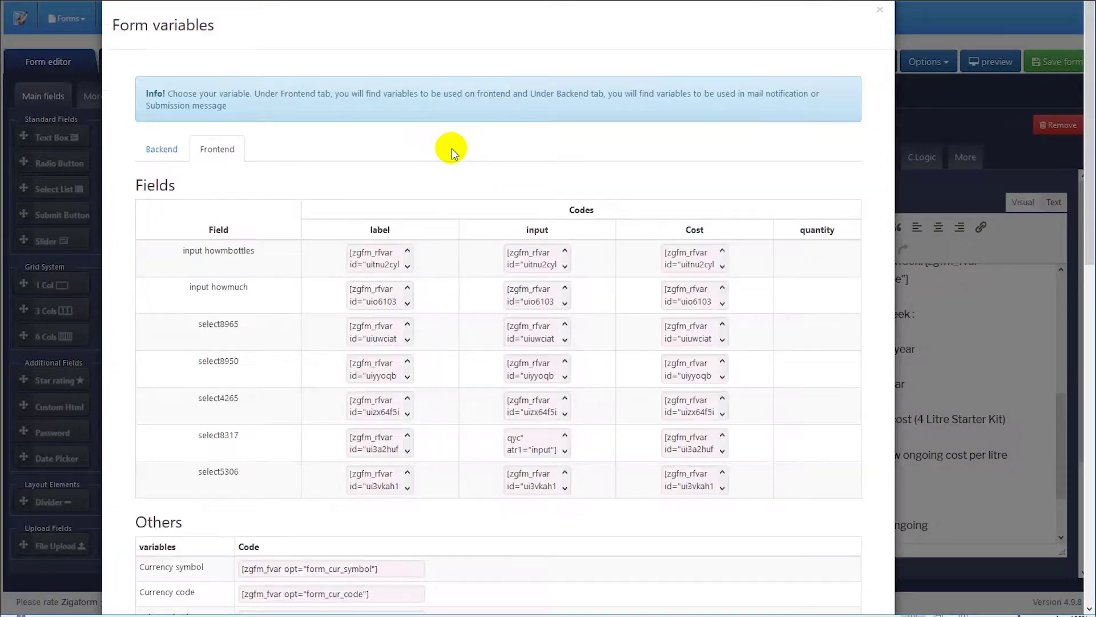
scroll(355, 342, "down", 2)
scroll(317, 358, "down", 12)
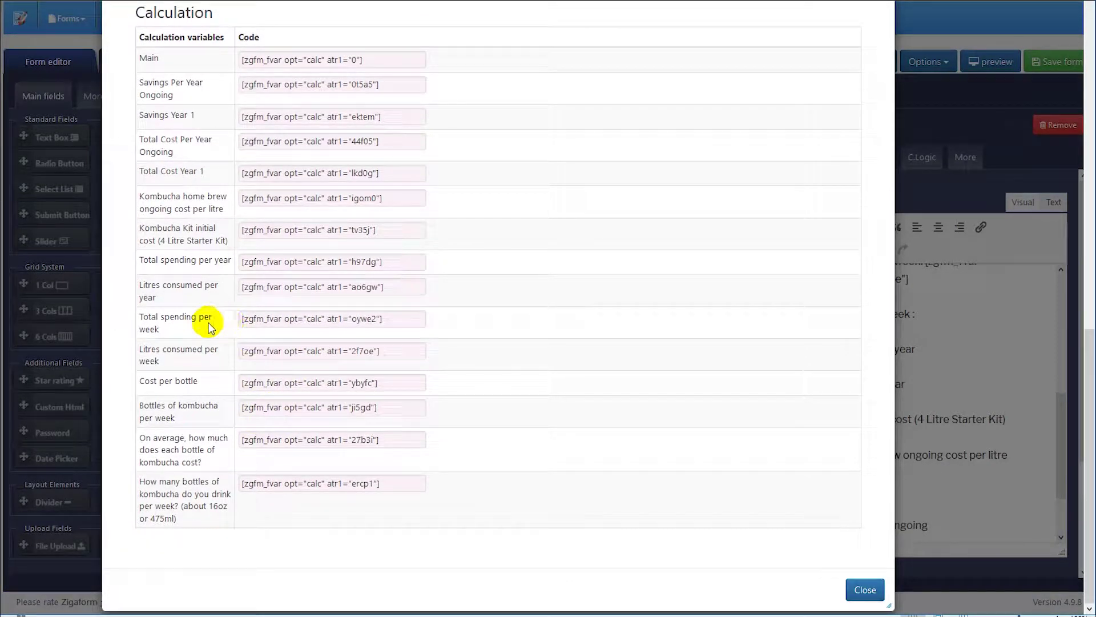
left_click(296, 318)
key("ctrl+c")
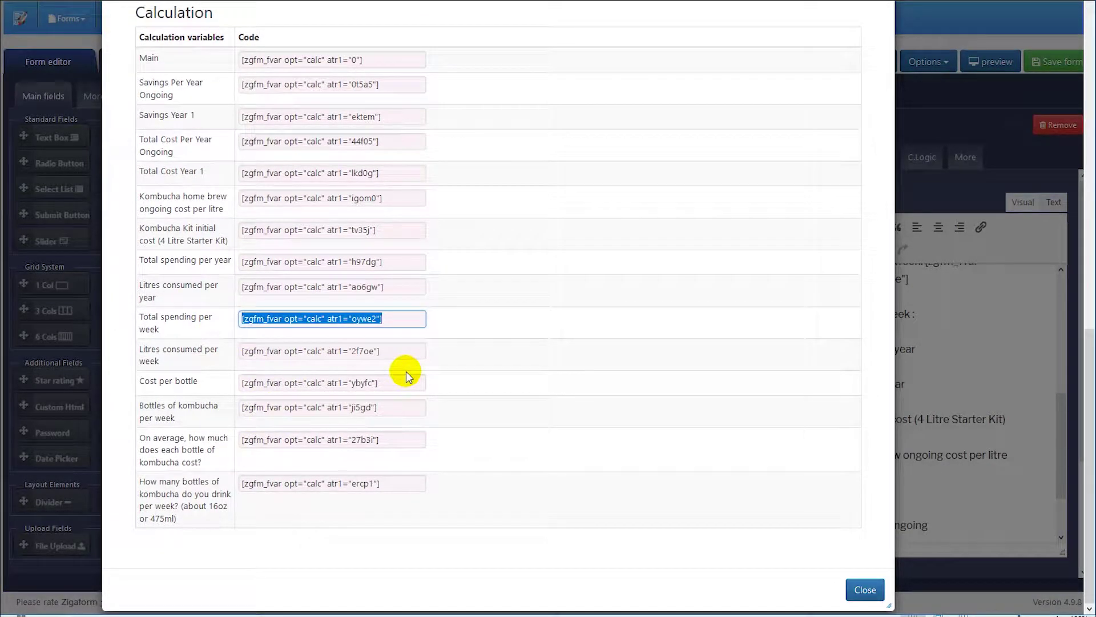
left_click(865, 587)
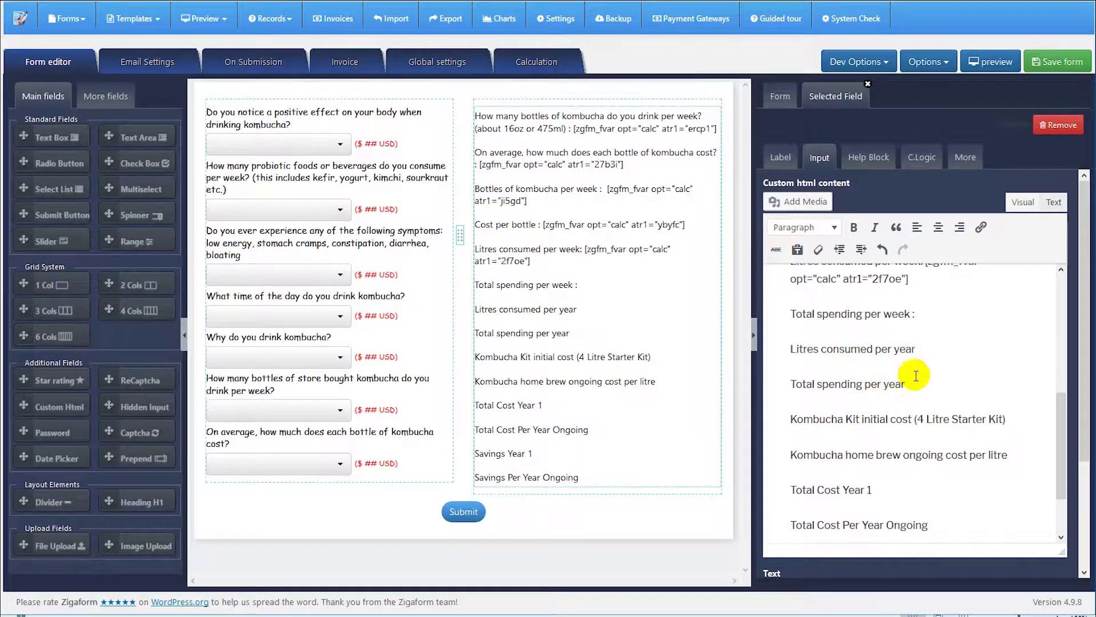
scroll(917, 378, "up", 1)
left_click(923, 381)
key("ctrl+v")
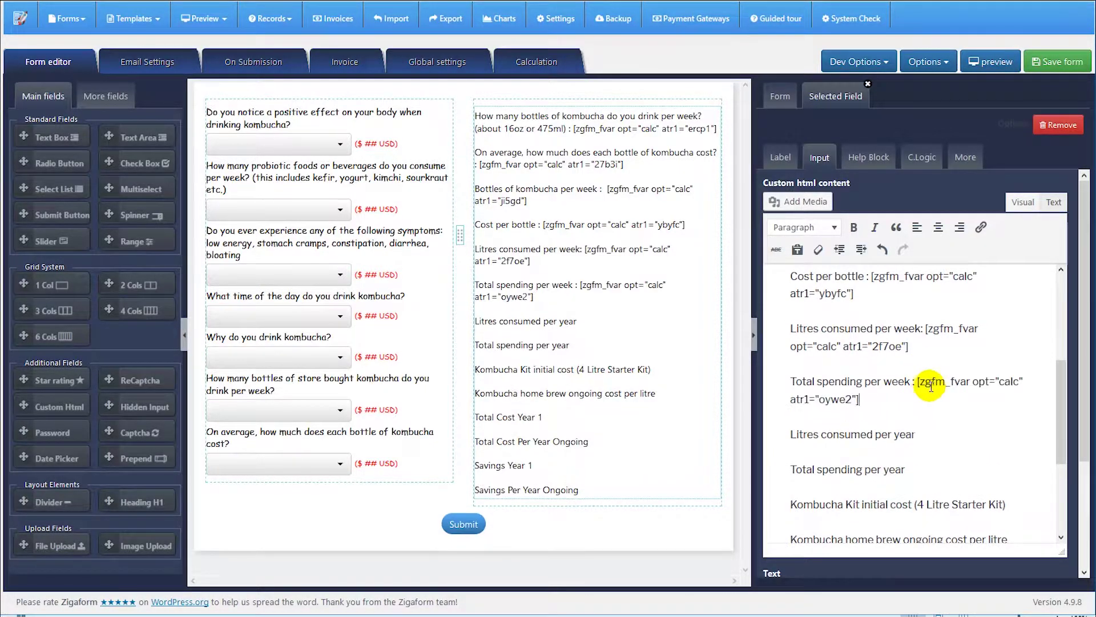
Append a colon and the calculation variable code [zgfm_fvar opt="calc" atr1="ao6gw"] to the "Litres consumed per year" label.
left_click(924, 435)
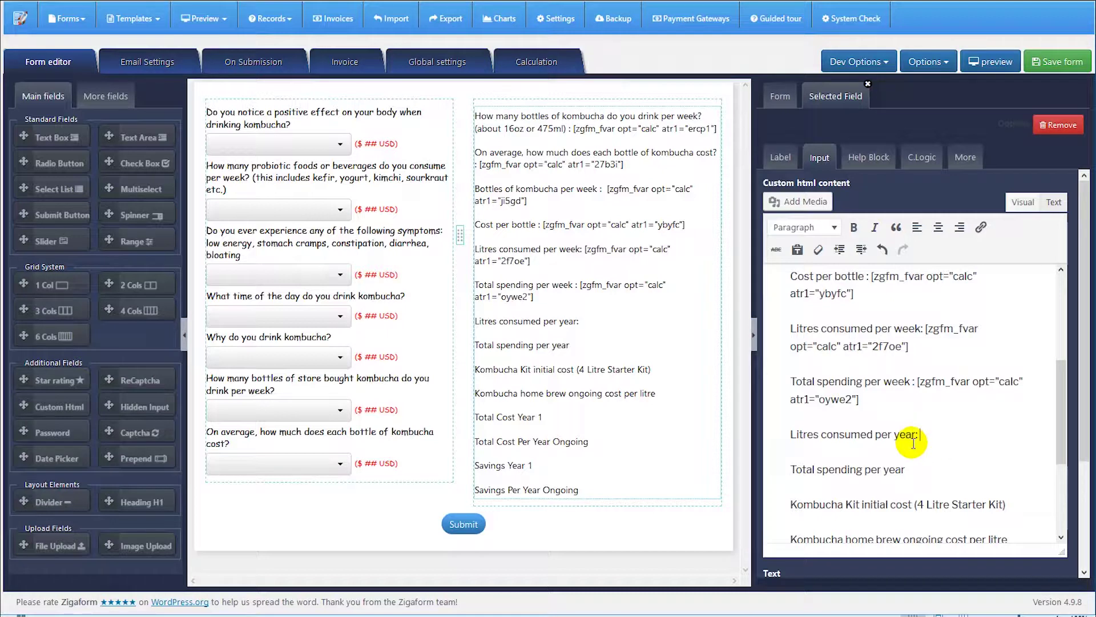
left_click(922, 62)
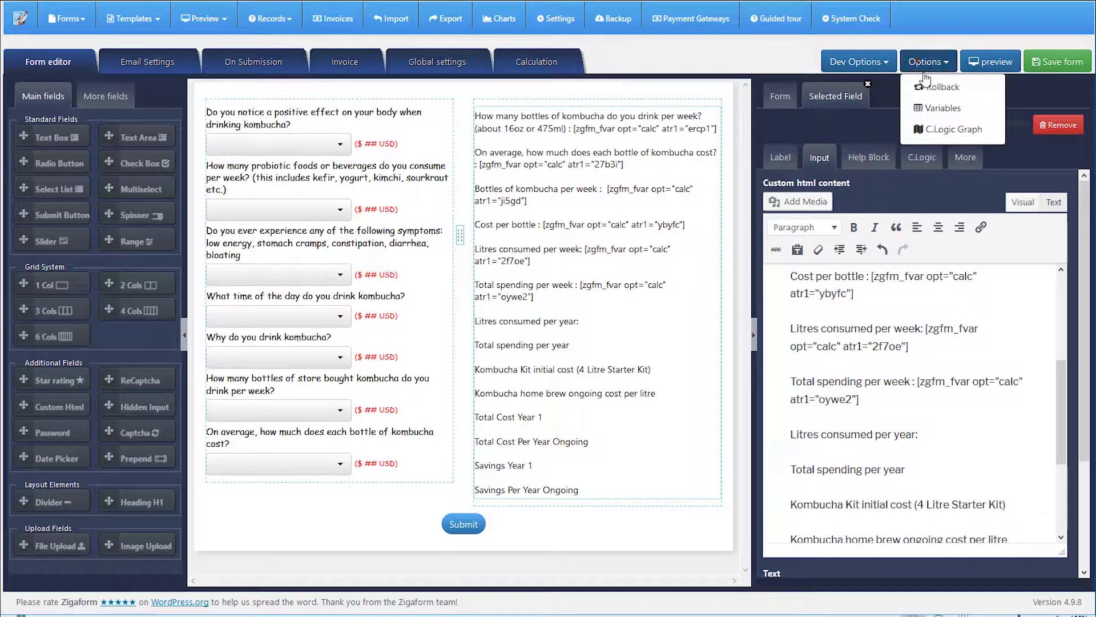
left_click(925, 102)
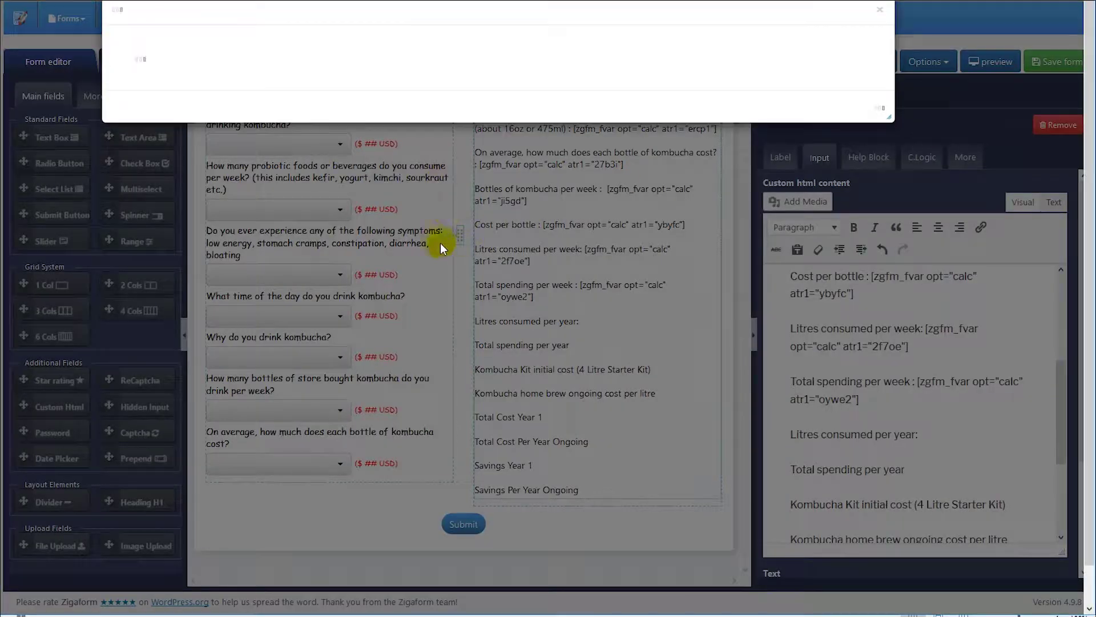
scroll(289, 212, "down", 10)
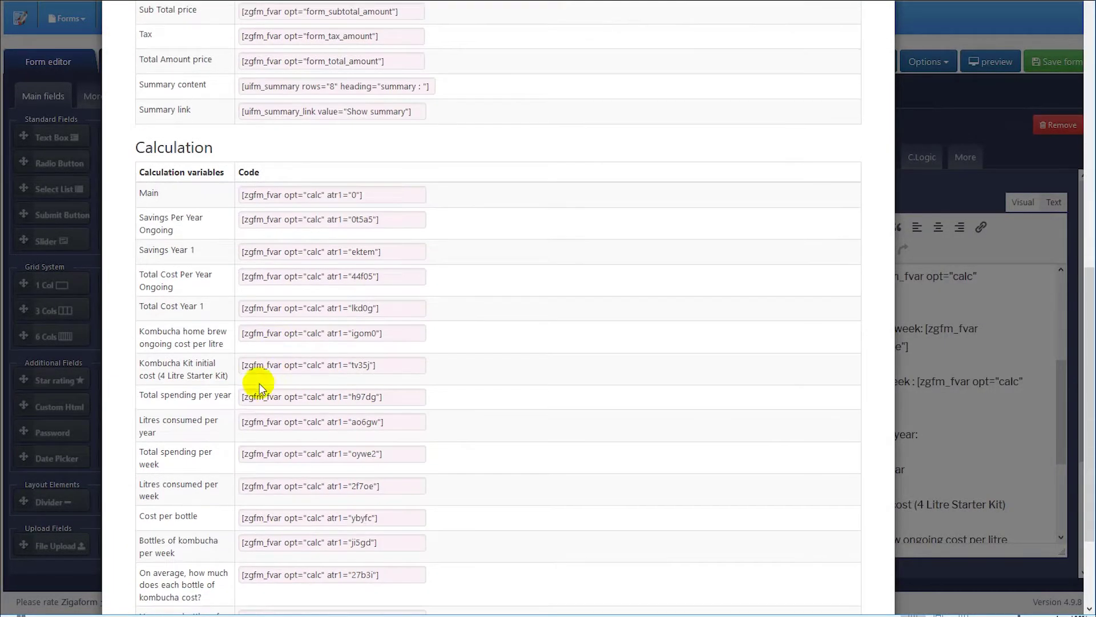
left_click(246, 421)
key("ctrl+c")
scroll(451, 438, "down", 3)
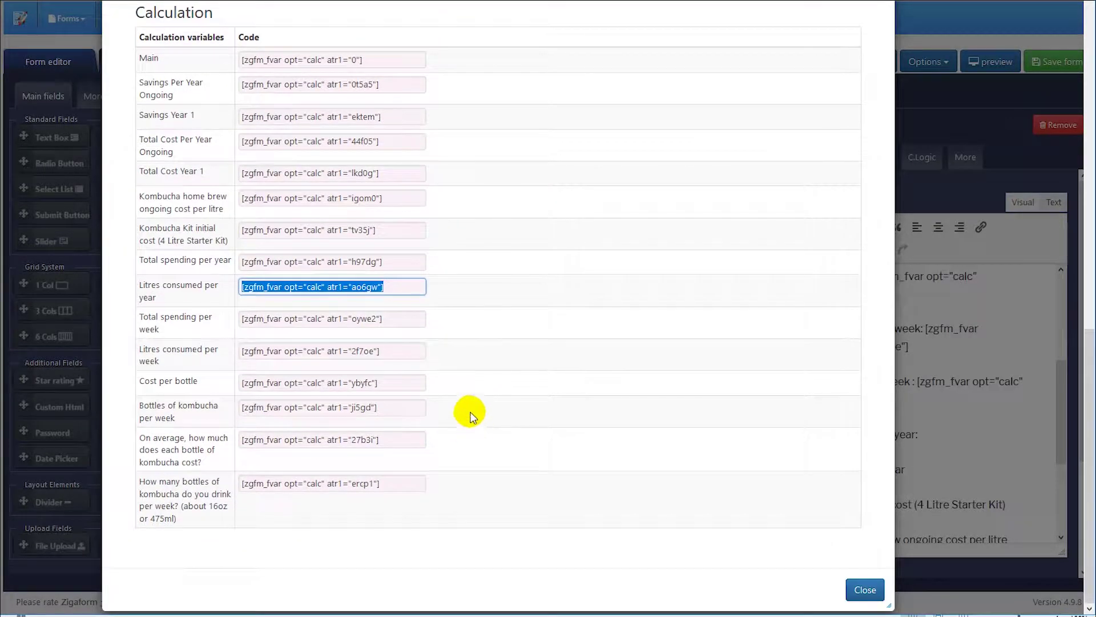
left_click(864, 588)
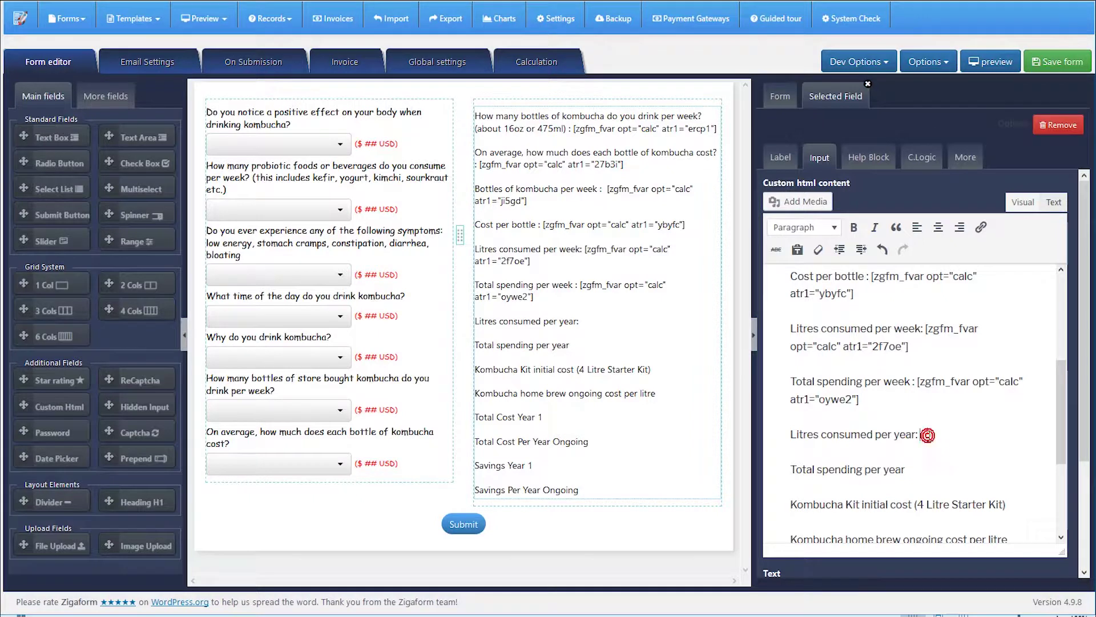
key("ctrl+v")
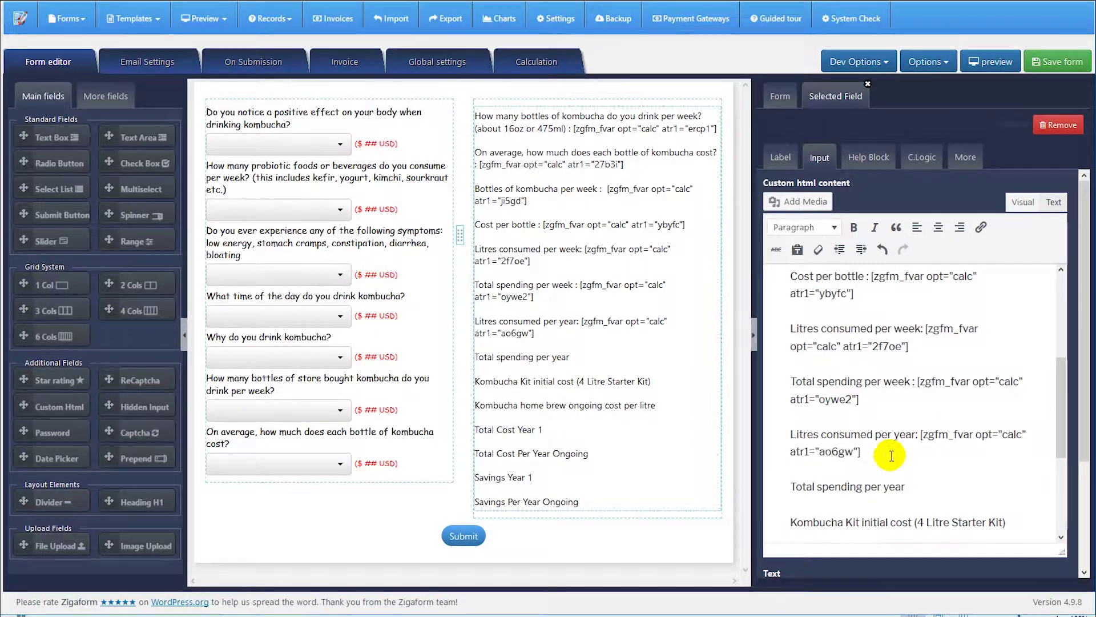
Append a colon and the calculation variable code [zgfm_fvar opt="calc" atr1="h97dg"] to the "Total spending per year" label.
left_click(912, 69)
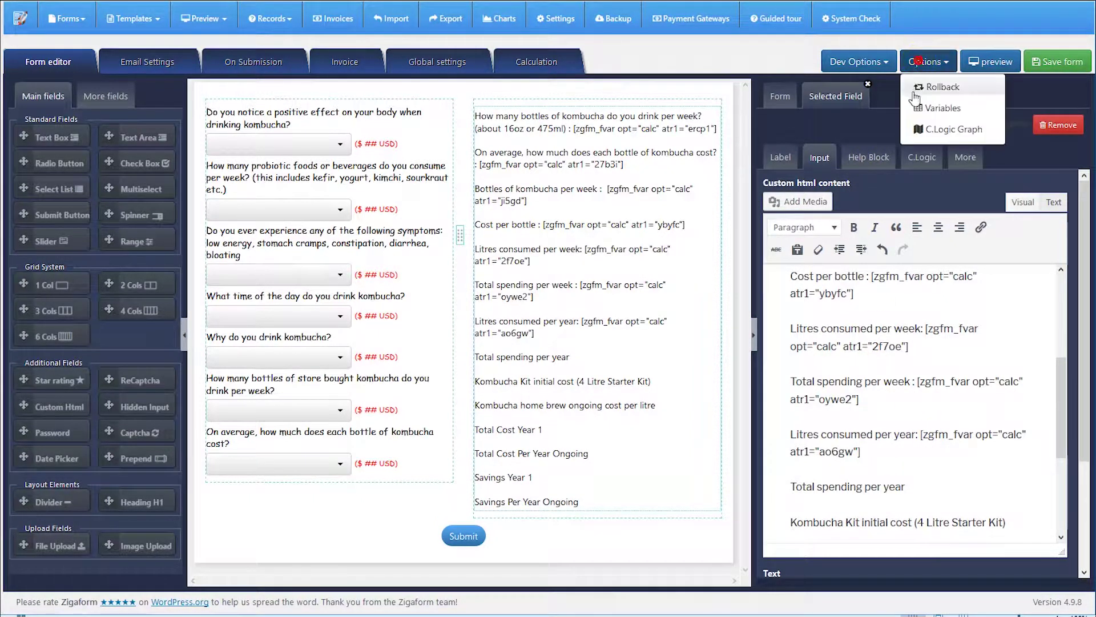
left_click(925, 108)
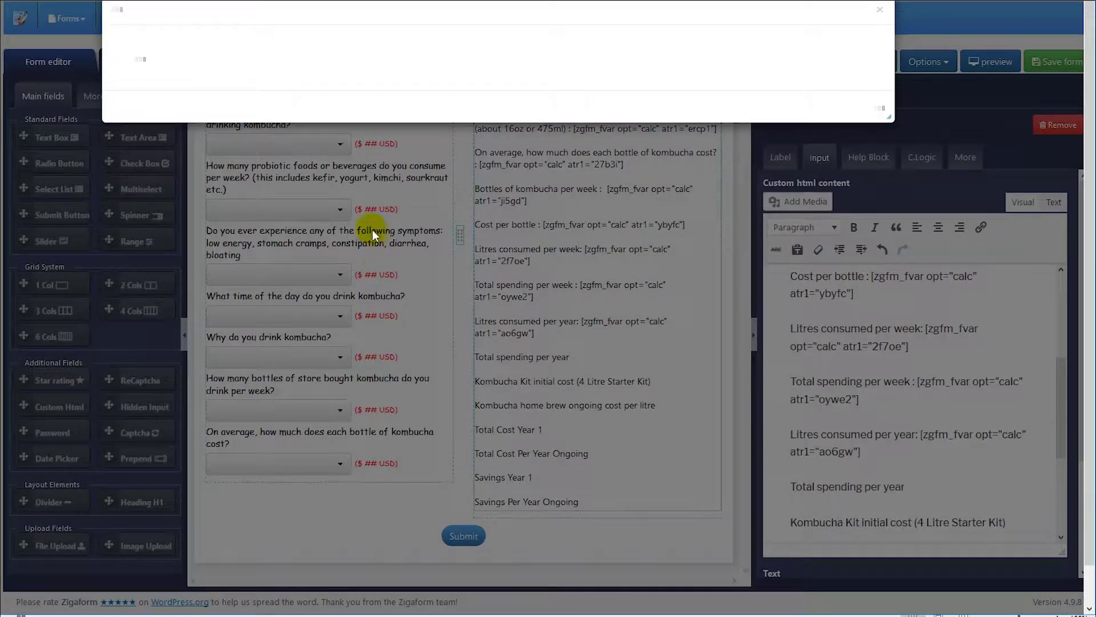
scroll(285, 400, "down", 10)
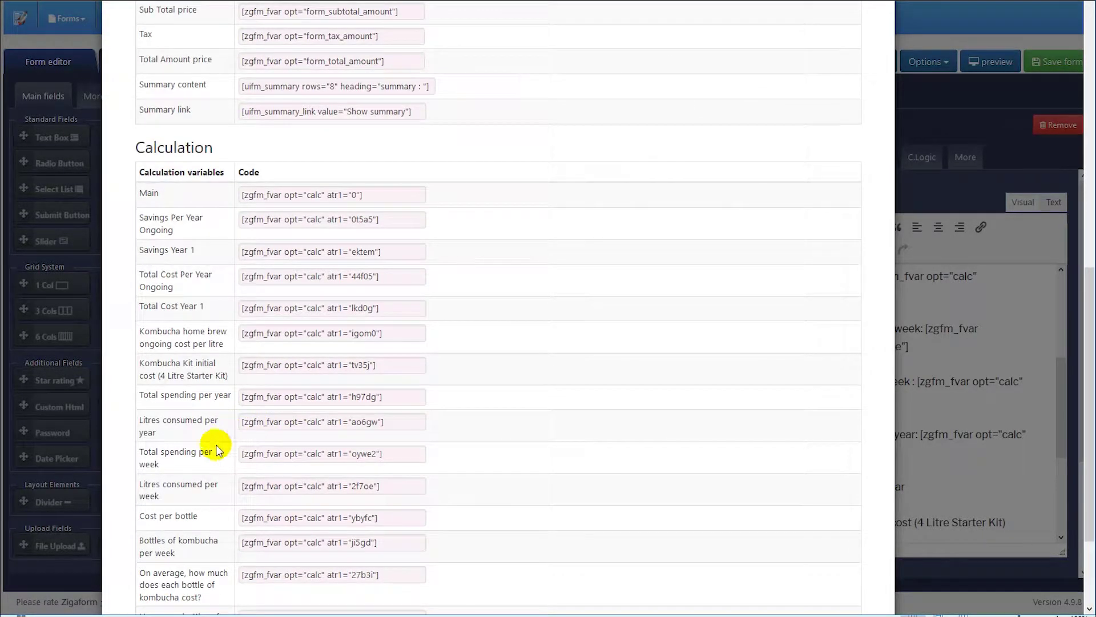
left_click(267, 400)
key("ctrl+c")
scroll(476, 418, "down", 2)
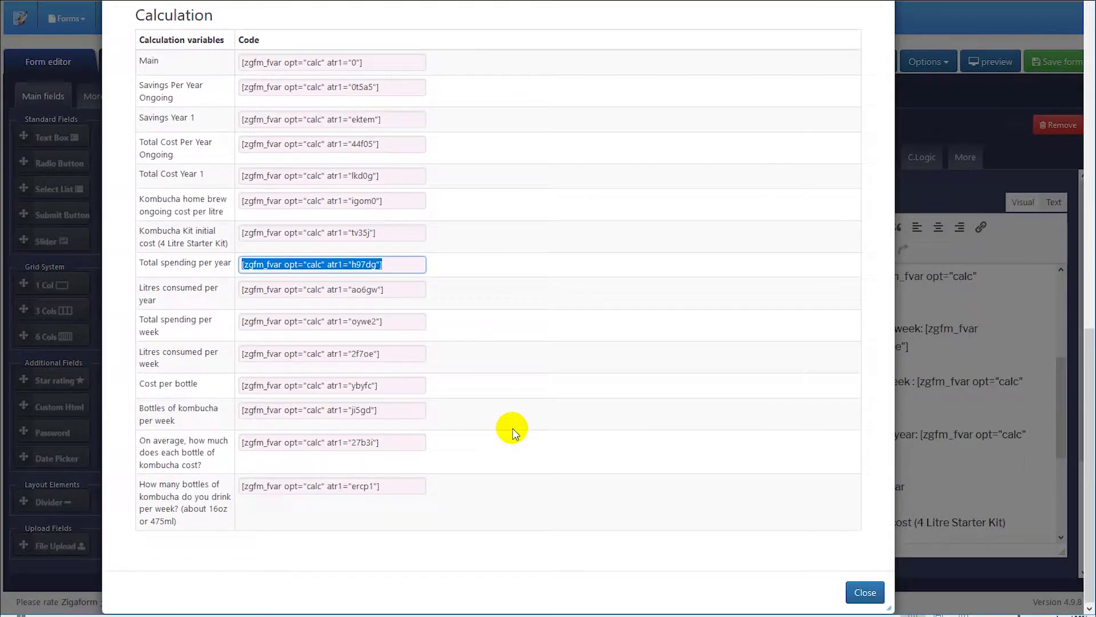
left_click(875, 590)
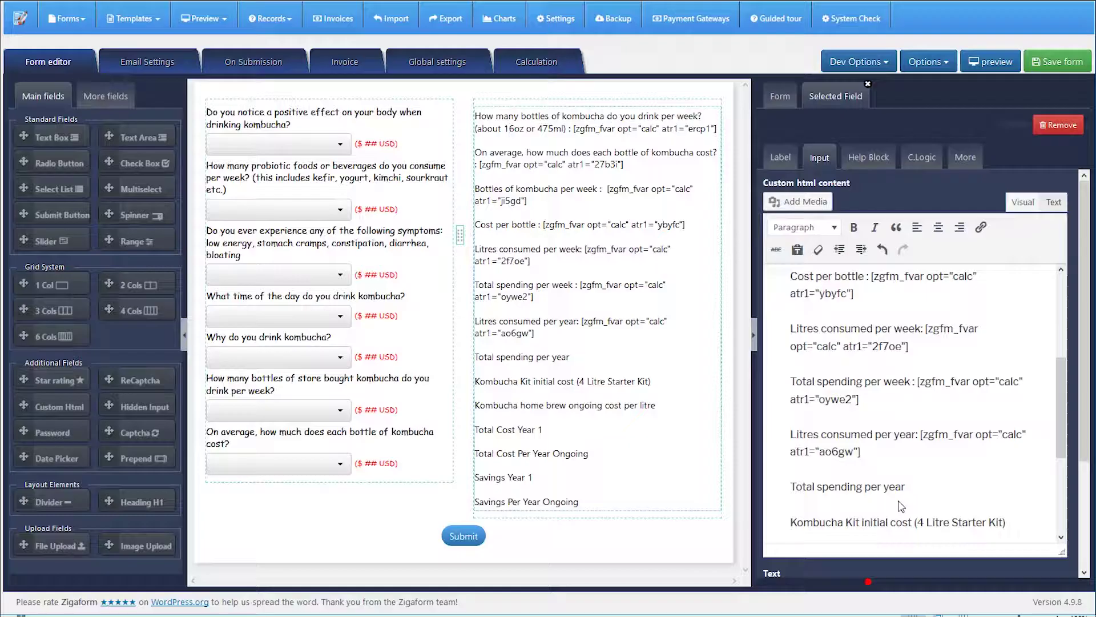
scroll(908, 451, "down", 2)
left_click(921, 424)
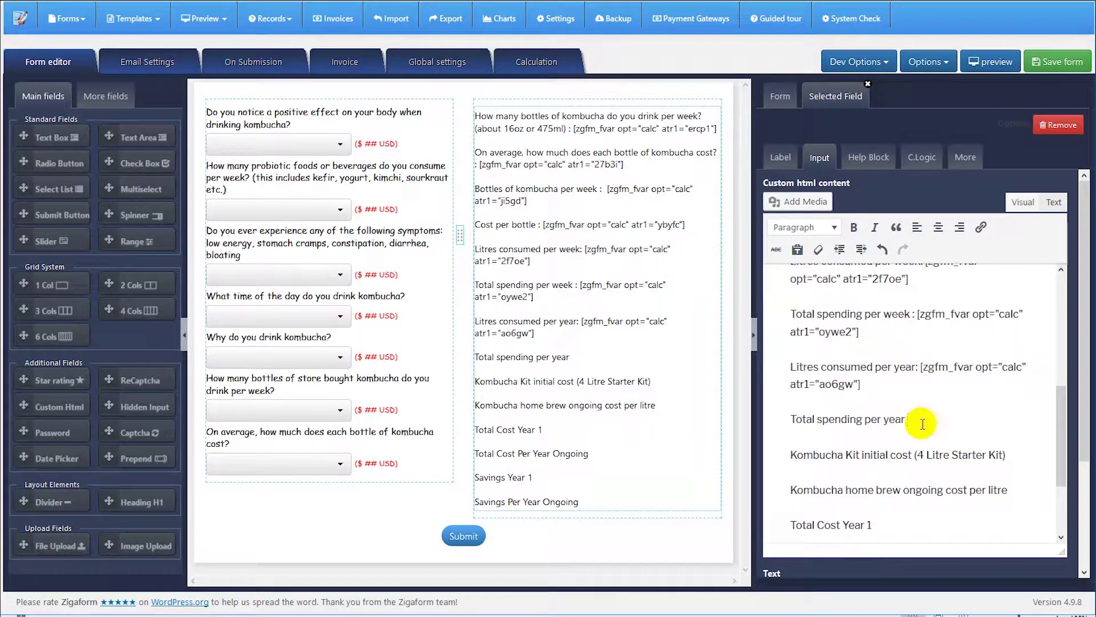
key("ctrl+v")
Append a colon and the calculation variable code [zgfm_fvar opt="calc" atr1="tv35j"] to the "Kombucha Kit initial cost (4 Litre Starter Kit)" label.
scroll(925, 426, "down", 1)
left_click(1009, 408)
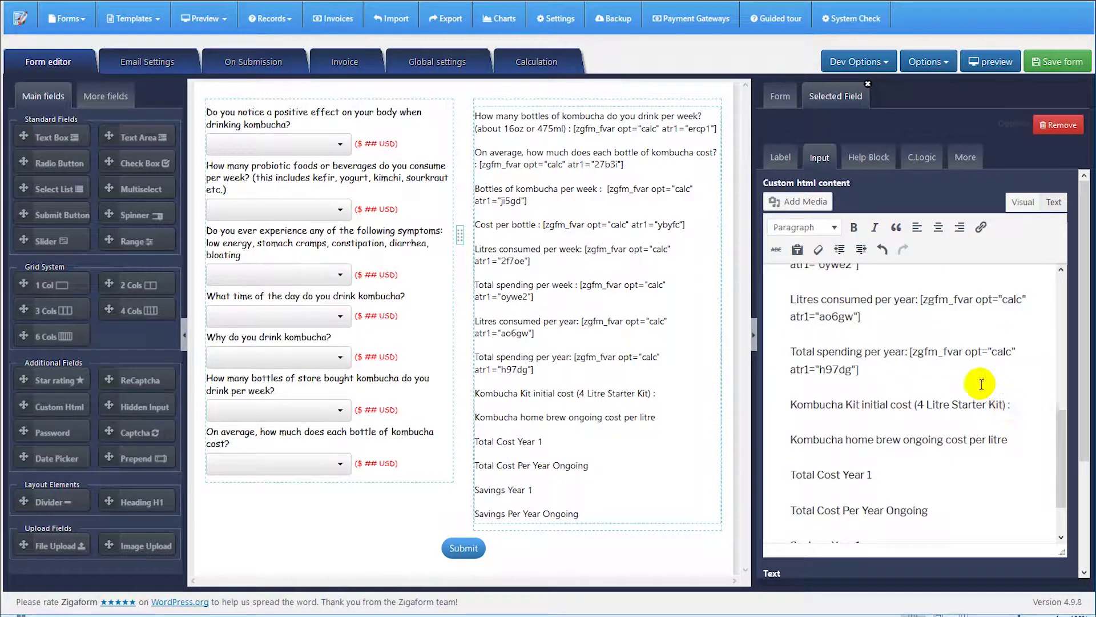
left_click(924, 63)
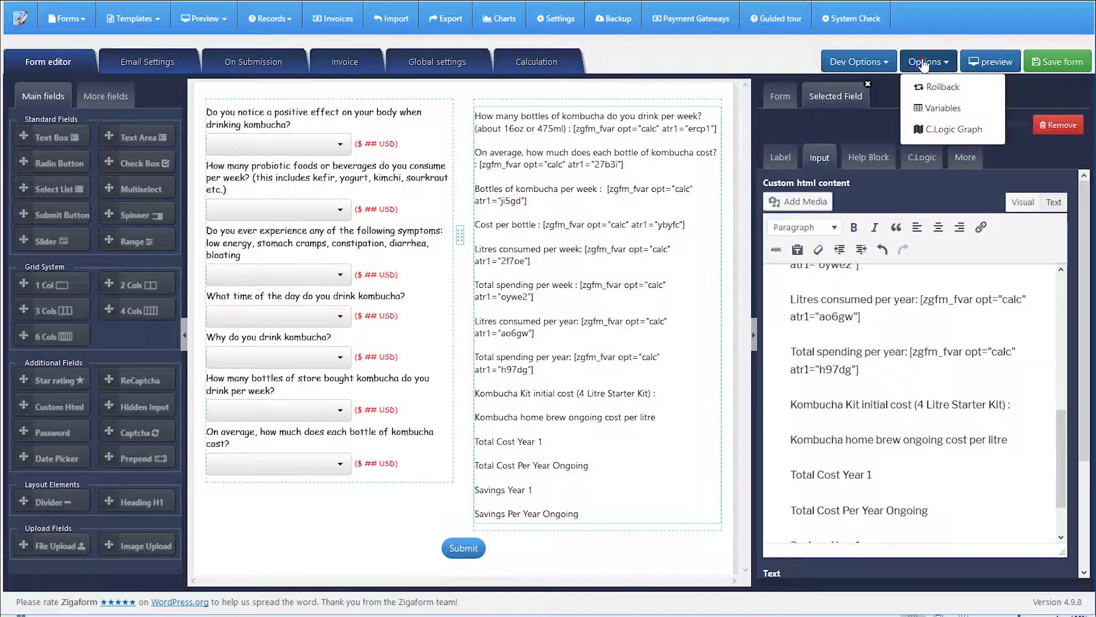
left_click(939, 108)
scroll(257, 380, "down", 10)
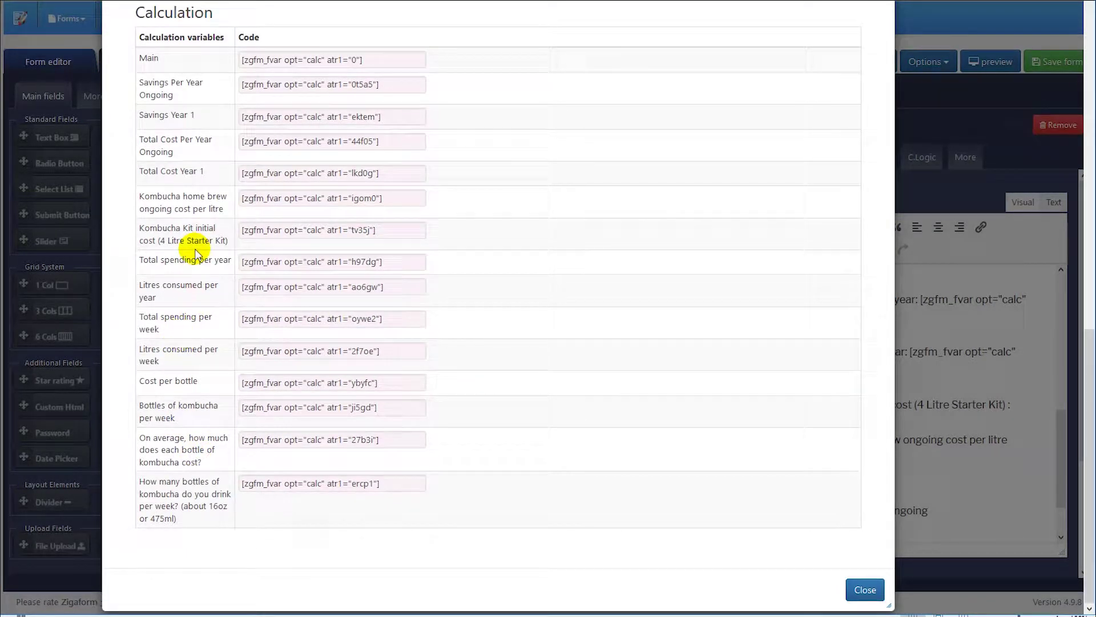
left_click(281, 235)
key("ctrl+c")
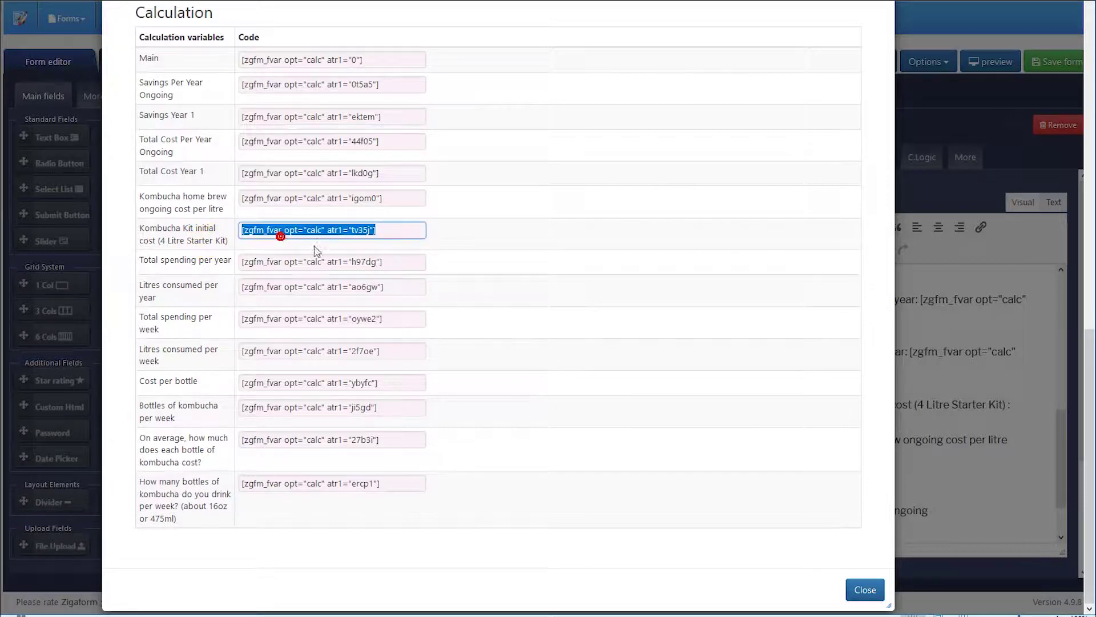
left_click(864, 589)
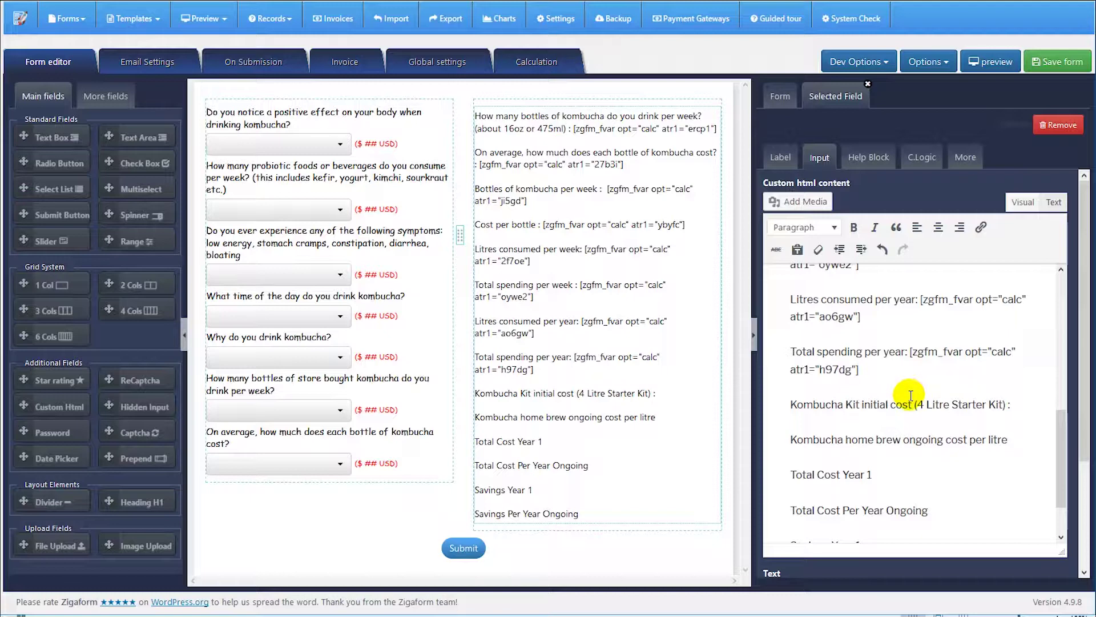
scroll(911, 394, "up", 1)
scroll(908, 394, "down", 1)
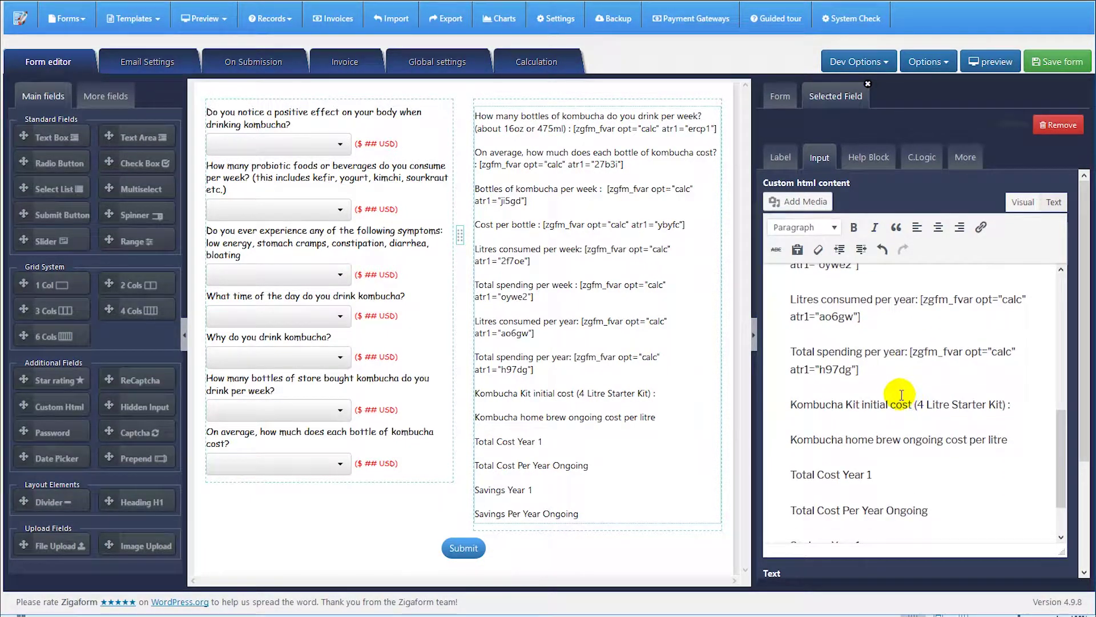
left_click(1018, 405)
key("ctrl+v")
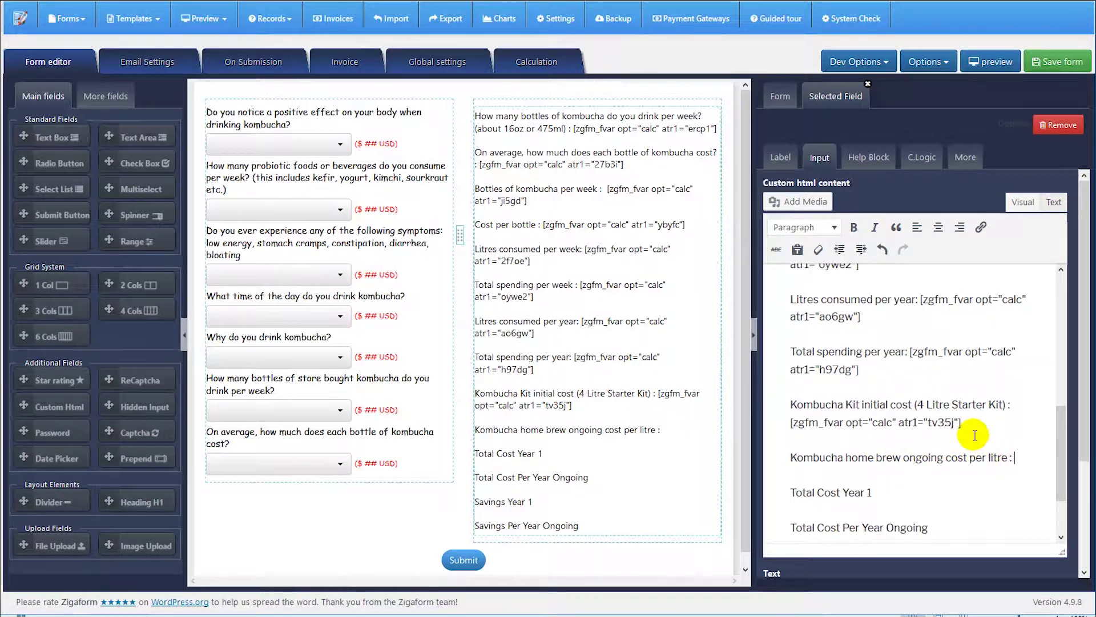
Insert the calculation variable code [zgfm_fvar opt="calc" atr1="igom0"] after the "Kombucha home brew ongoing cost per litre :" label.
left_click(929, 60)
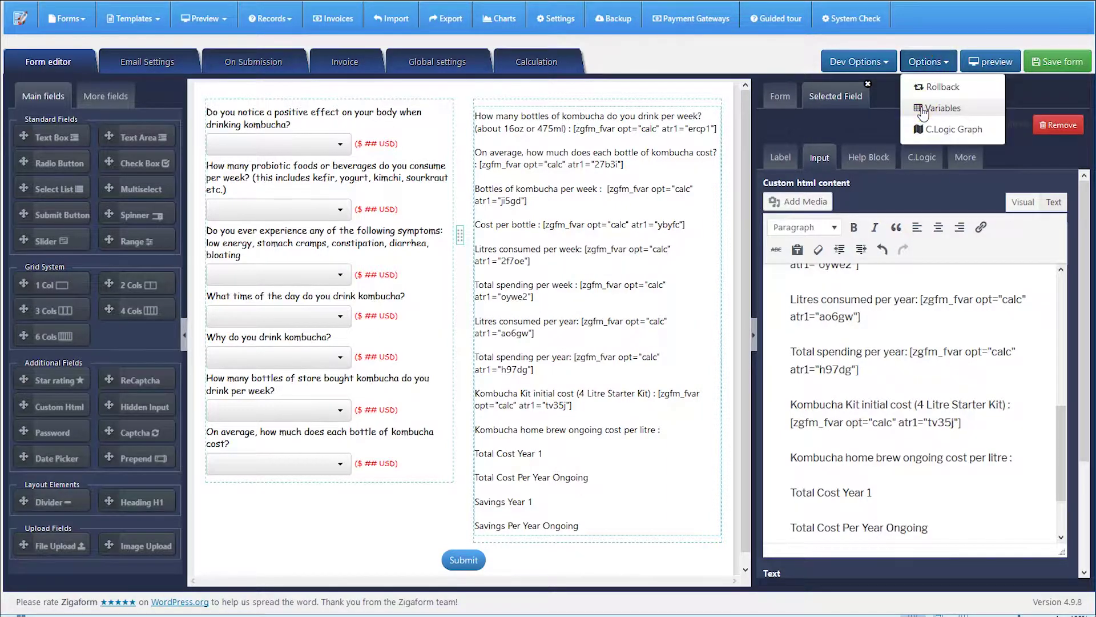
left_click(917, 108)
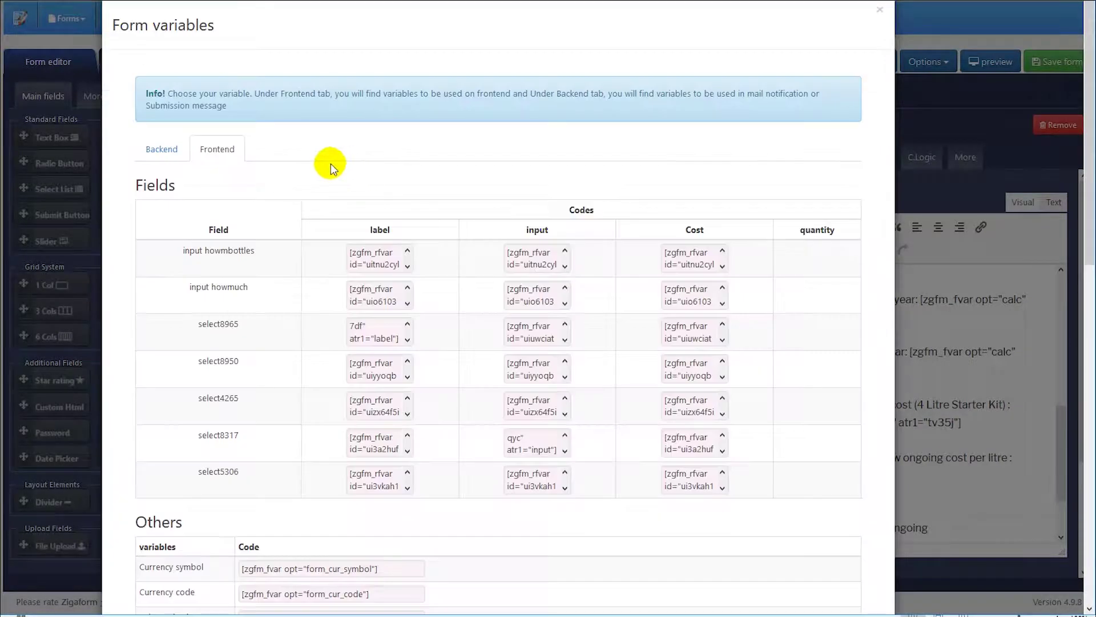
scroll(223, 360, "down", 8)
scroll(223, 360, "down", 2)
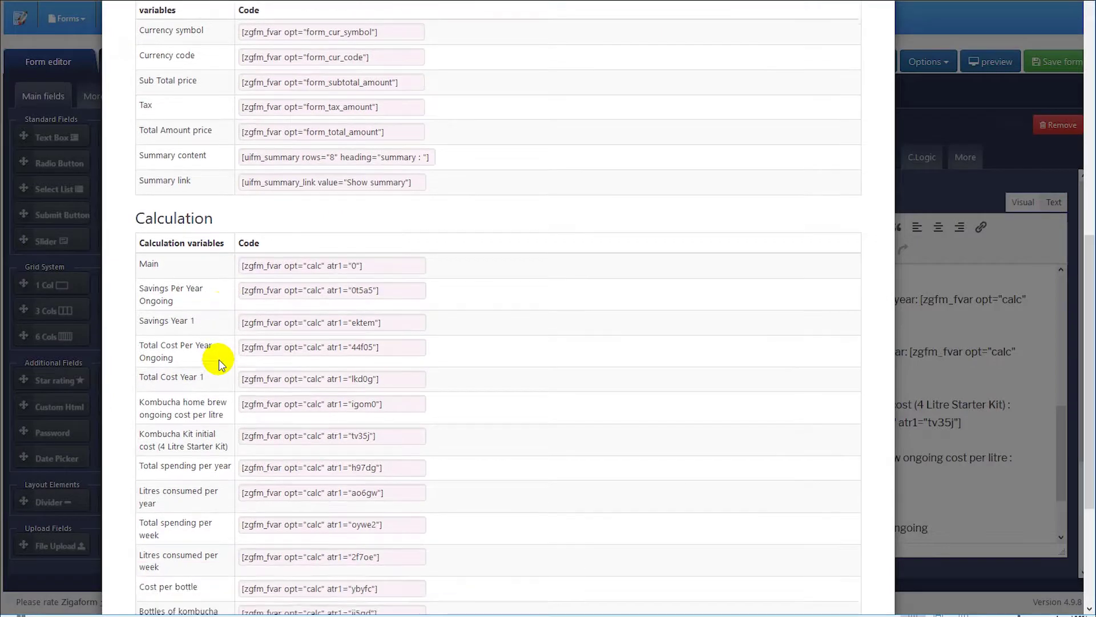
left_click(308, 333)
key("ctrl+c")
scroll(457, 398, "down", 2)
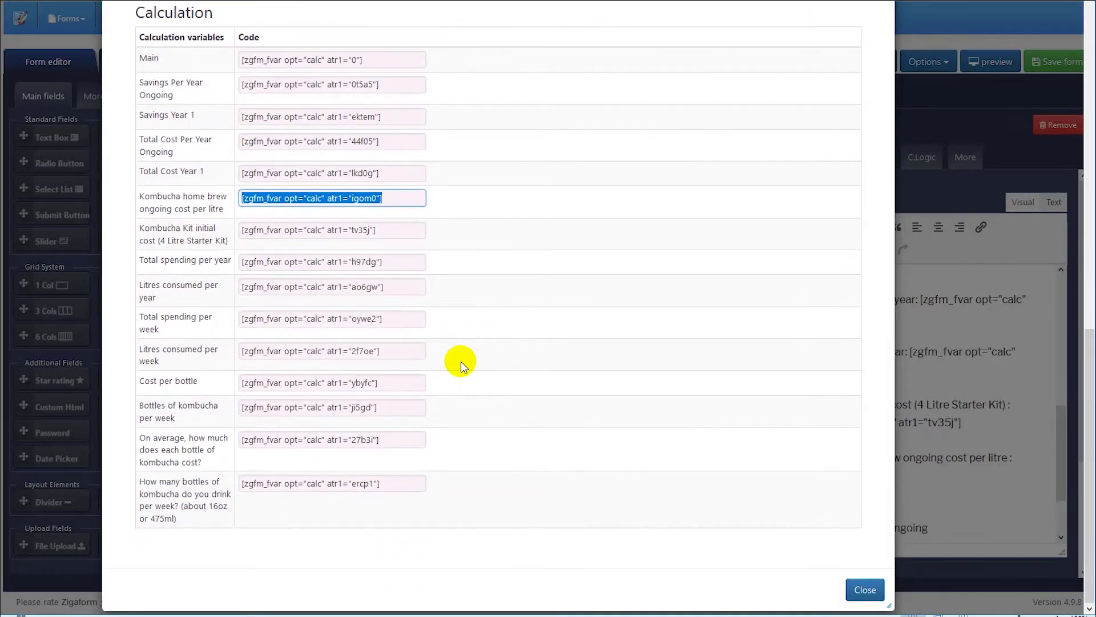
left_click(865, 589)
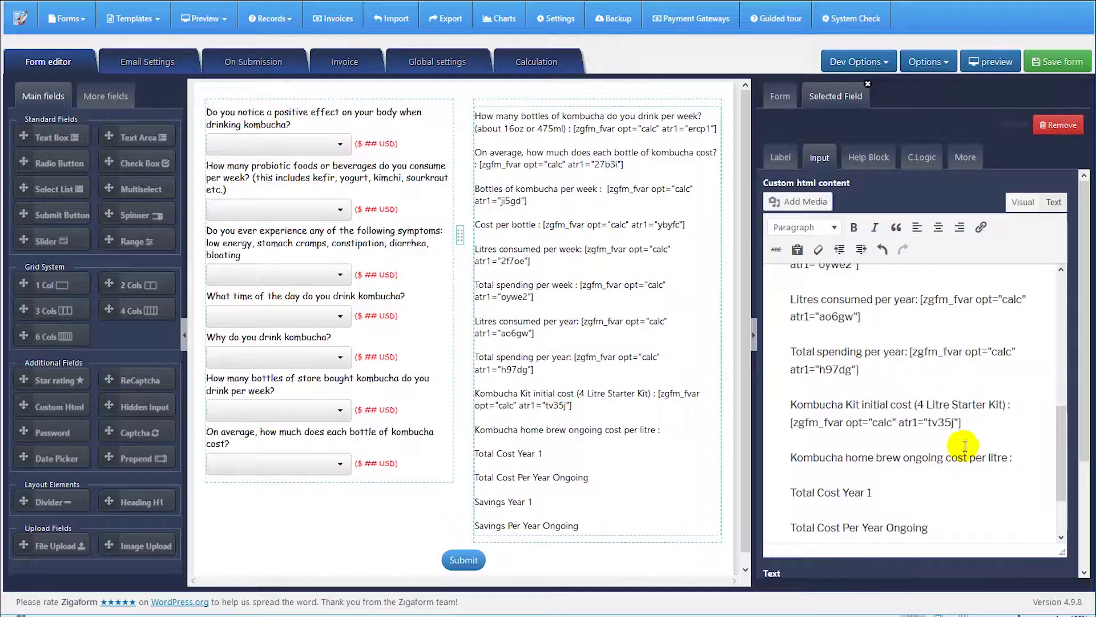
key("ctrl+v")
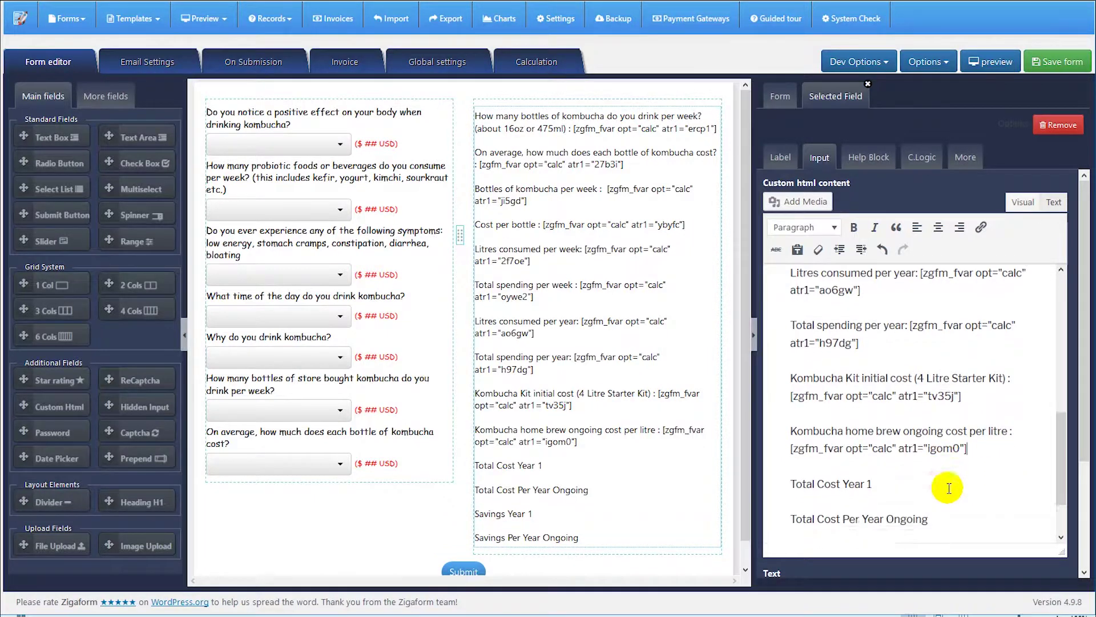
Append a colon and the calculation variable code [zgfm_fvar opt="calc" atr1="lkd0g"] to the "Total Cost Year 1" label.
scroll(913, 451, "down", 2)
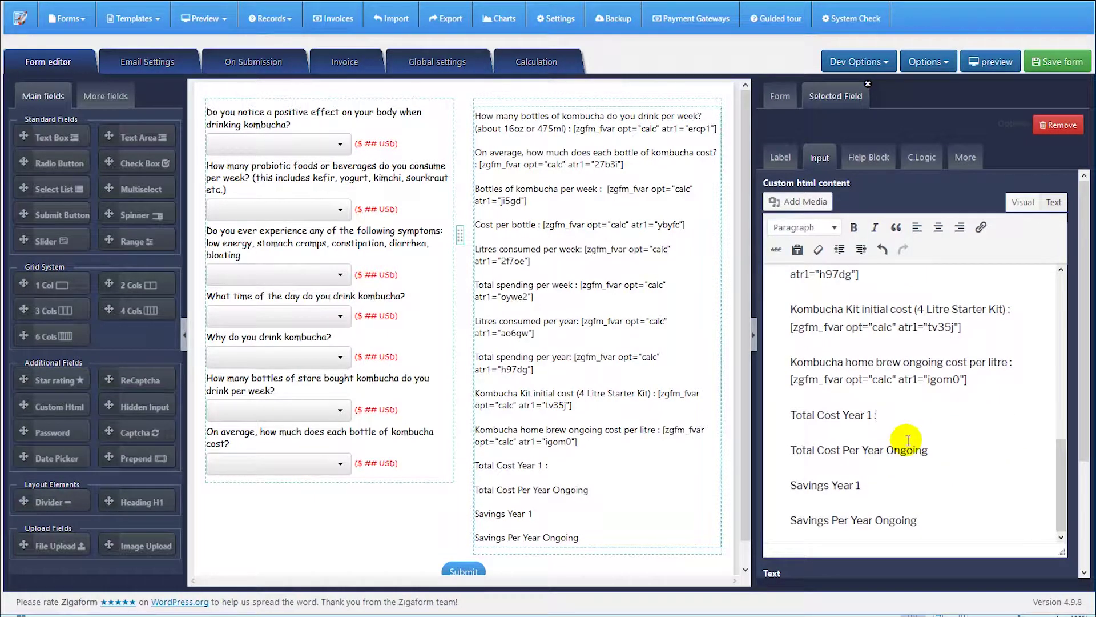
left_click(928, 62)
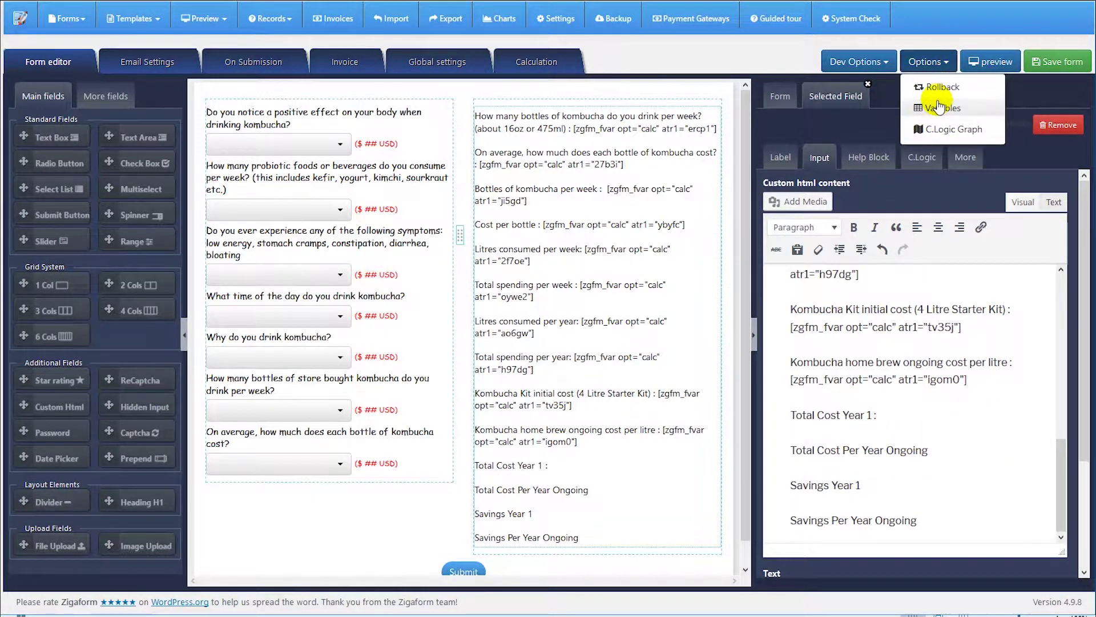
left_click(937, 98)
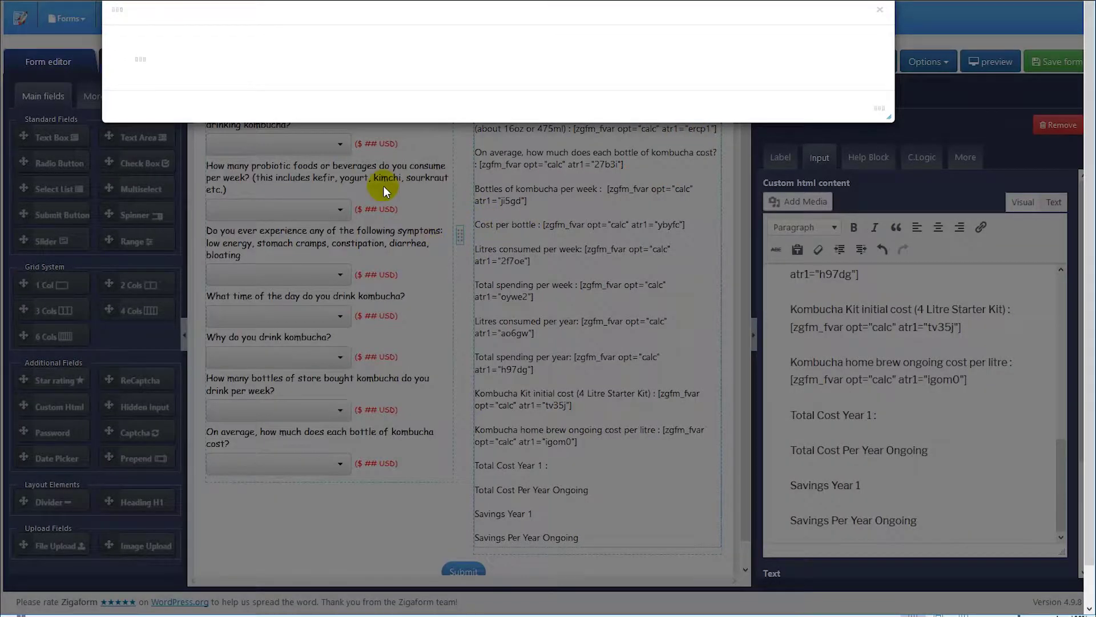
scroll(268, 338, "down", 15)
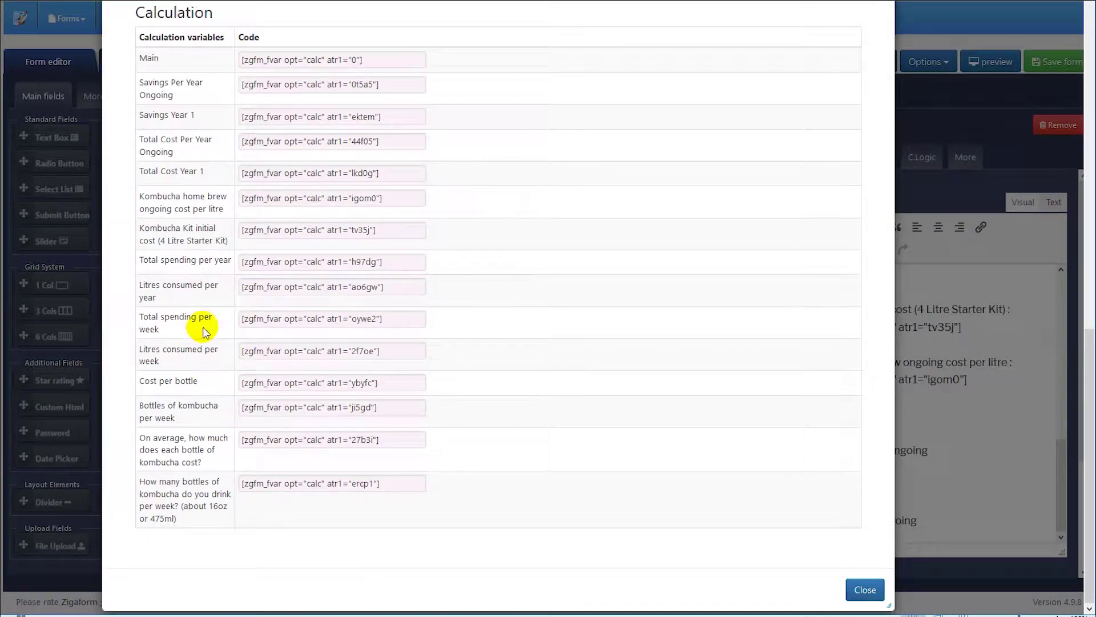
left_click(289, 171)
key("ctrl+c")
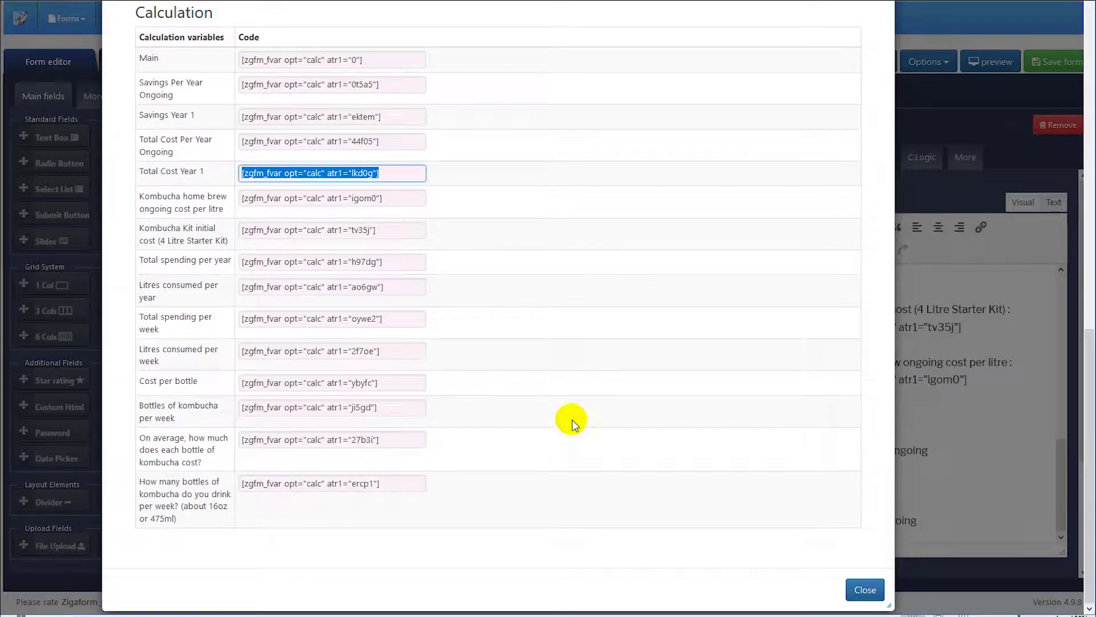
left_click(865, 589)
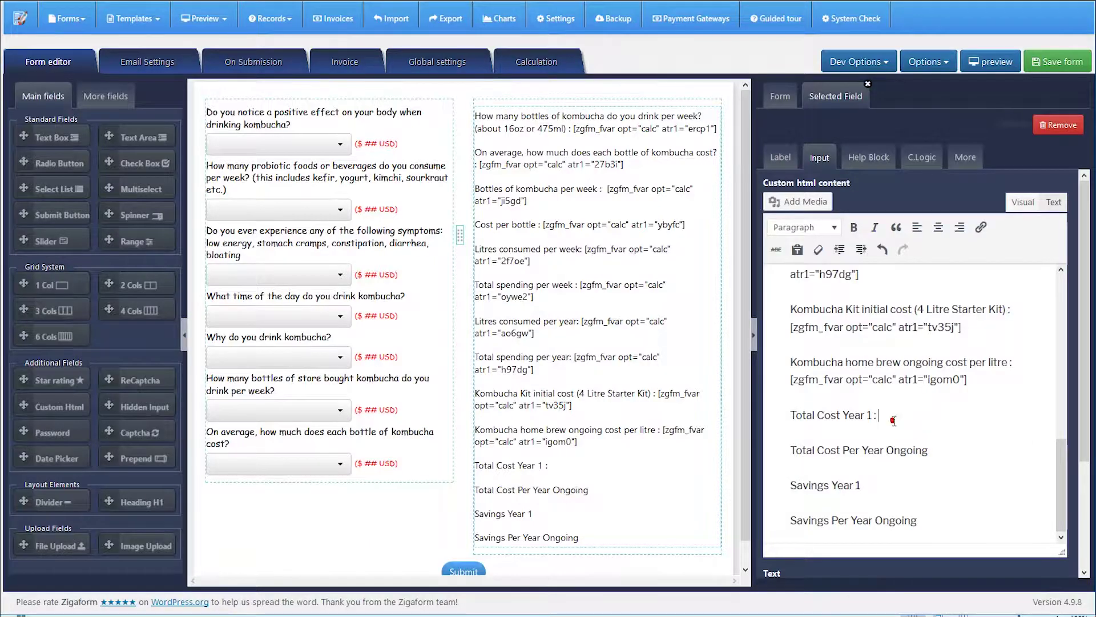
key("ctrl+v")
Append a colon and the calculation variable code [zgfm_fvar opt="calc" atr1="44f05"] to the "Total Cost Per Year Ongoing" label.
left_click(947, 469)
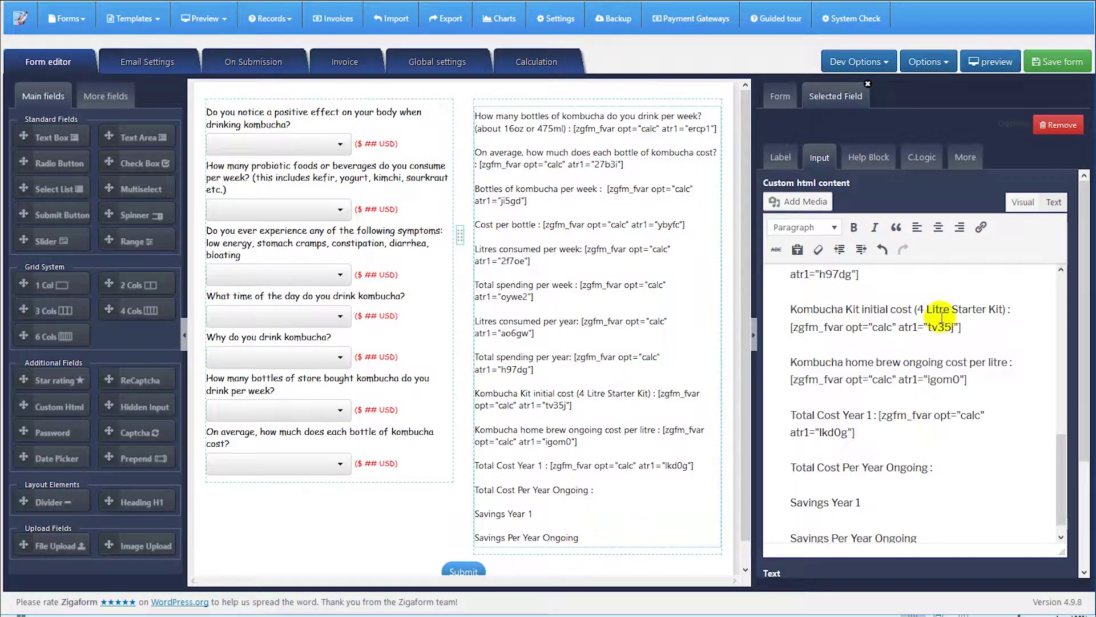
left_click(936, 61)
left_click(933, 110)
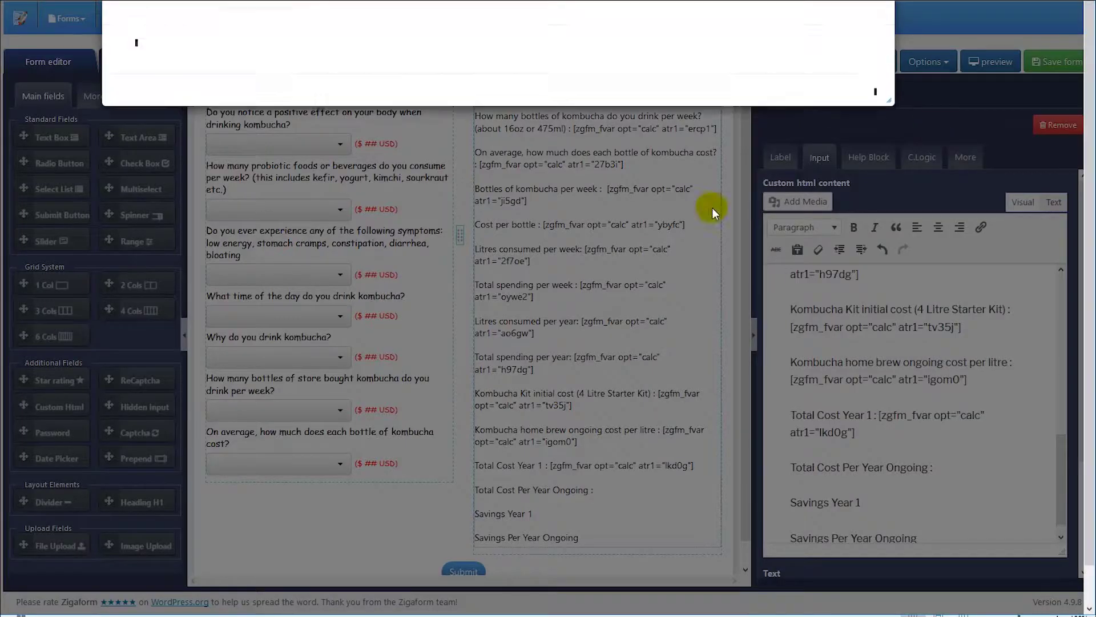
scroll(240, 348, "down", 10)
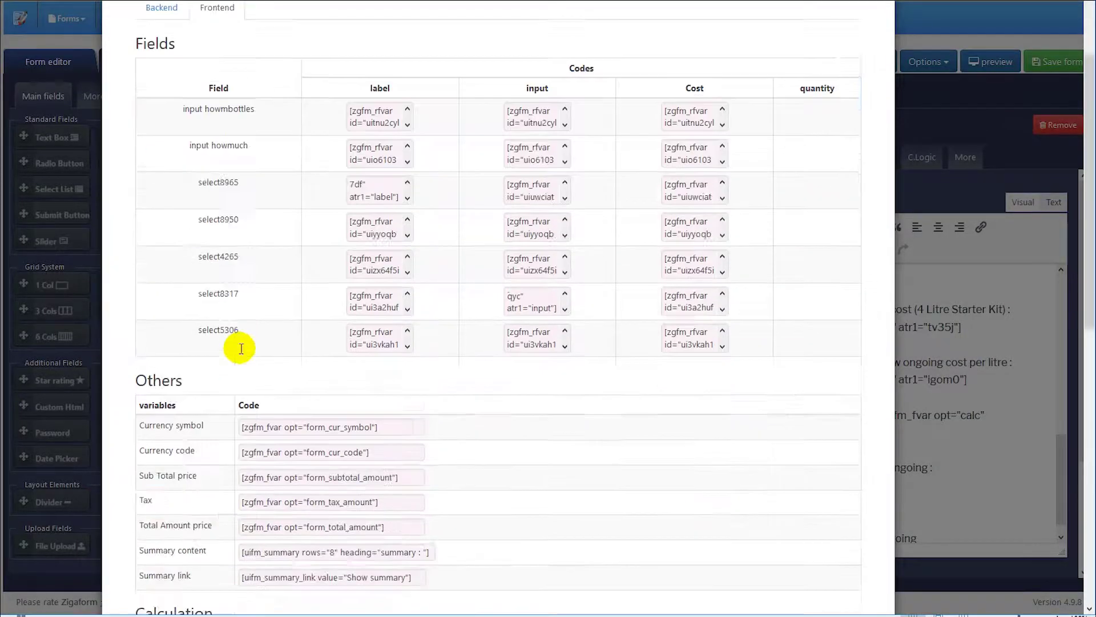
left_click(289, 276)
key("ctrl+c")
scroll(497, 372, "down", 2)
scroll(497, 371, "down", 1)
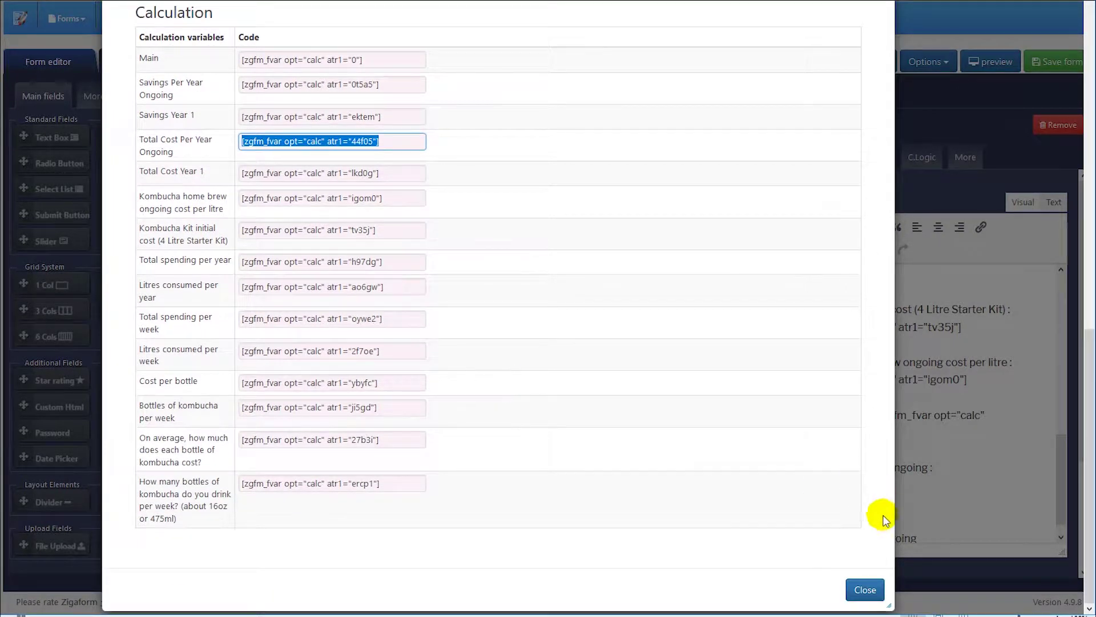
left_click(865, 589)
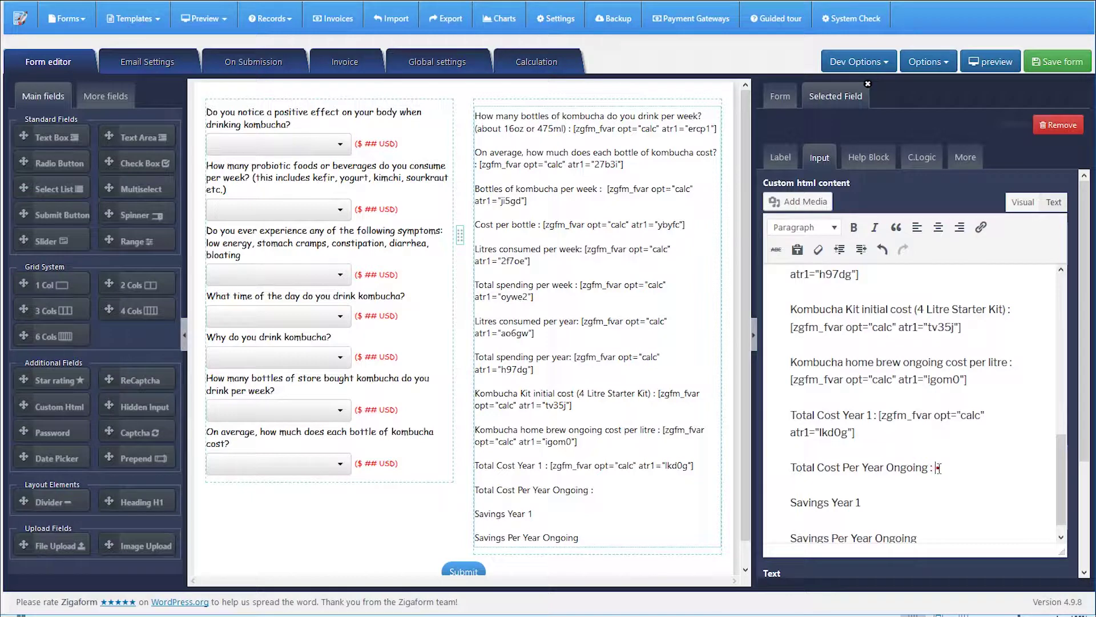
left_click(938, 468)
key("ctrl+v")
Append a colon and the calculation variable code [zgfm_fvar opt="calc" atr1="ektem"] to the "Savings Year 1" label.
scroll(906, 490, "down", 1)
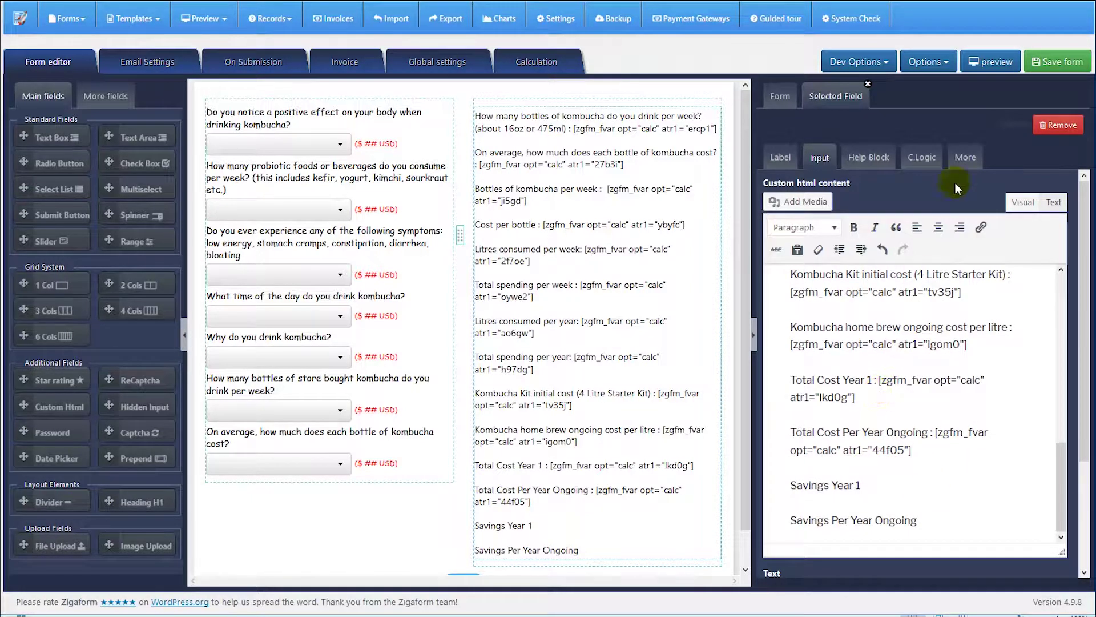
left_click(928, 63)
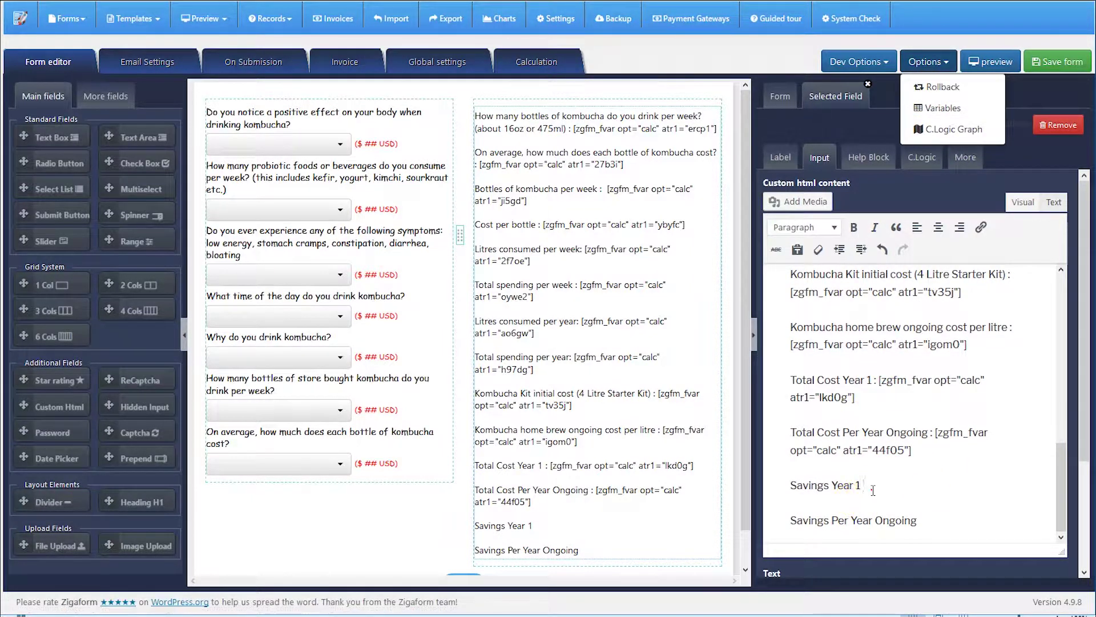
left_click(873, 490)
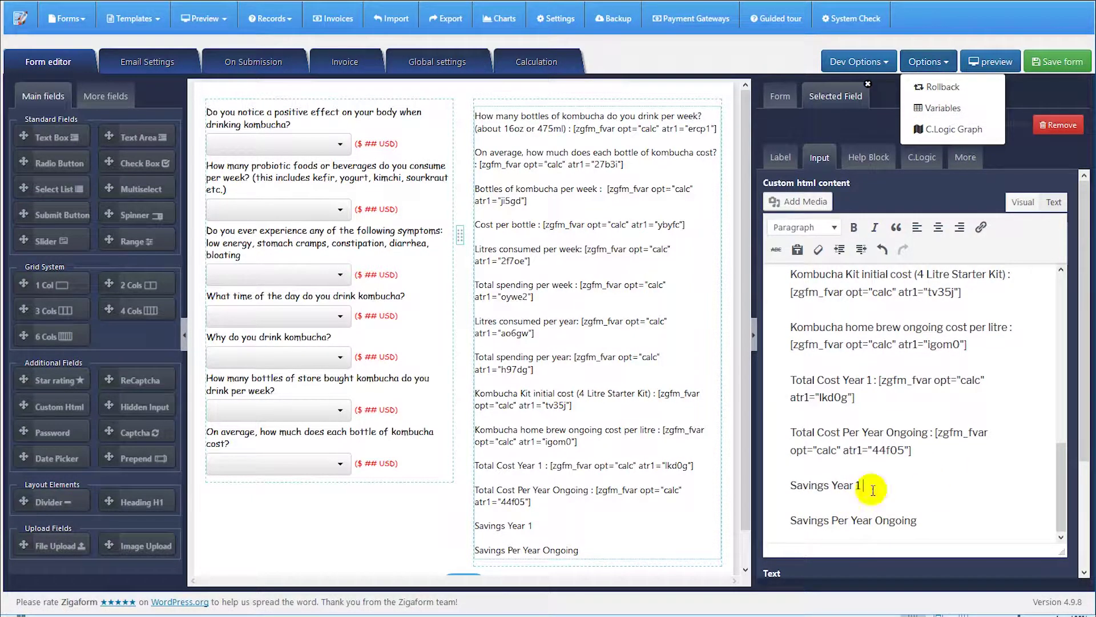
left_click(940, 108)
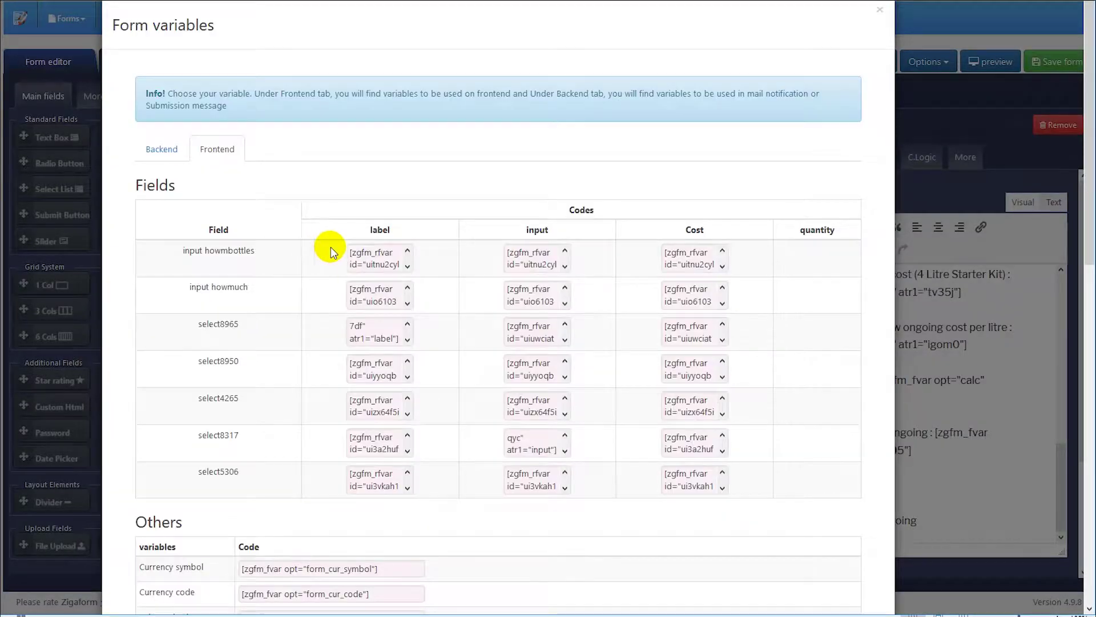
scroll(287, 354, "down", 8)
left_click(271, 386)
key("ctrl+c")
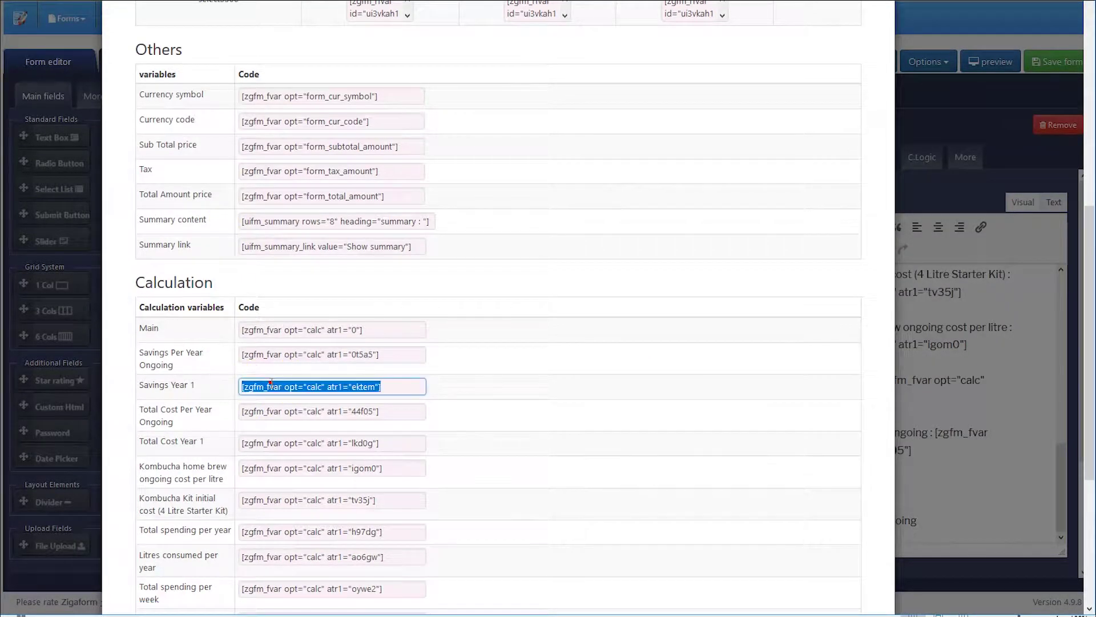
scroll(496, 422, "down", 5)
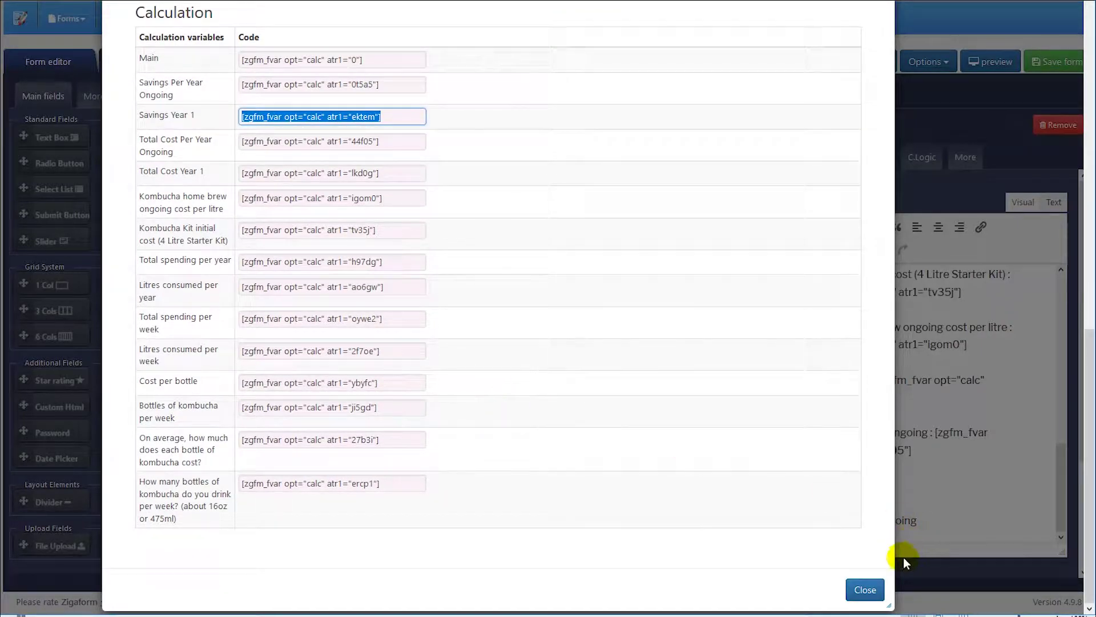
left_click(851, 588)
left_click(884, 486)
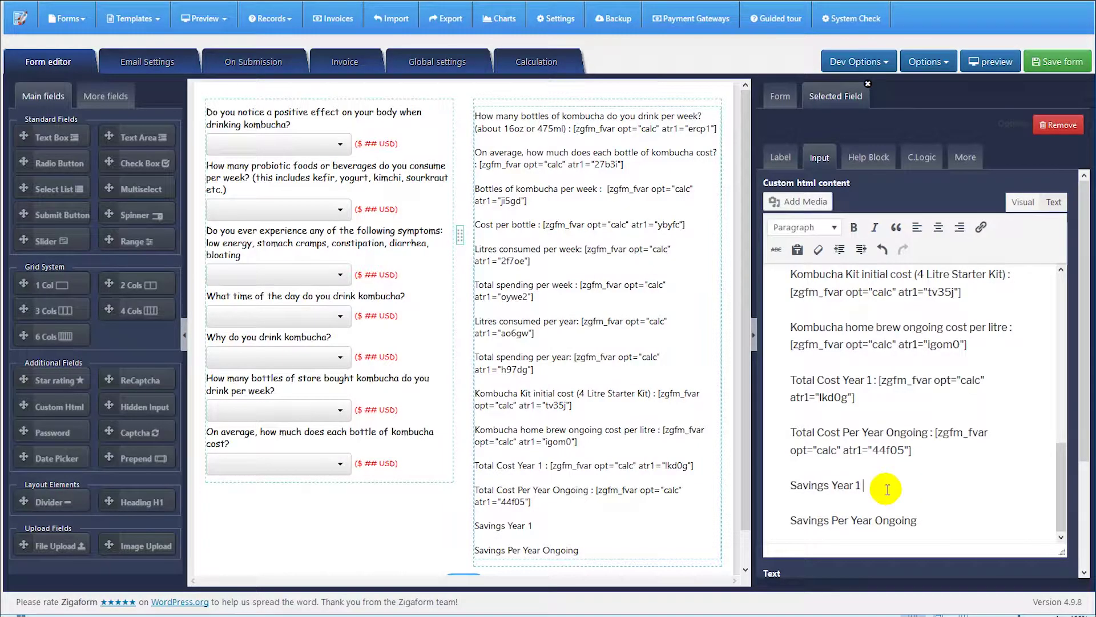
key("ctrl+v")
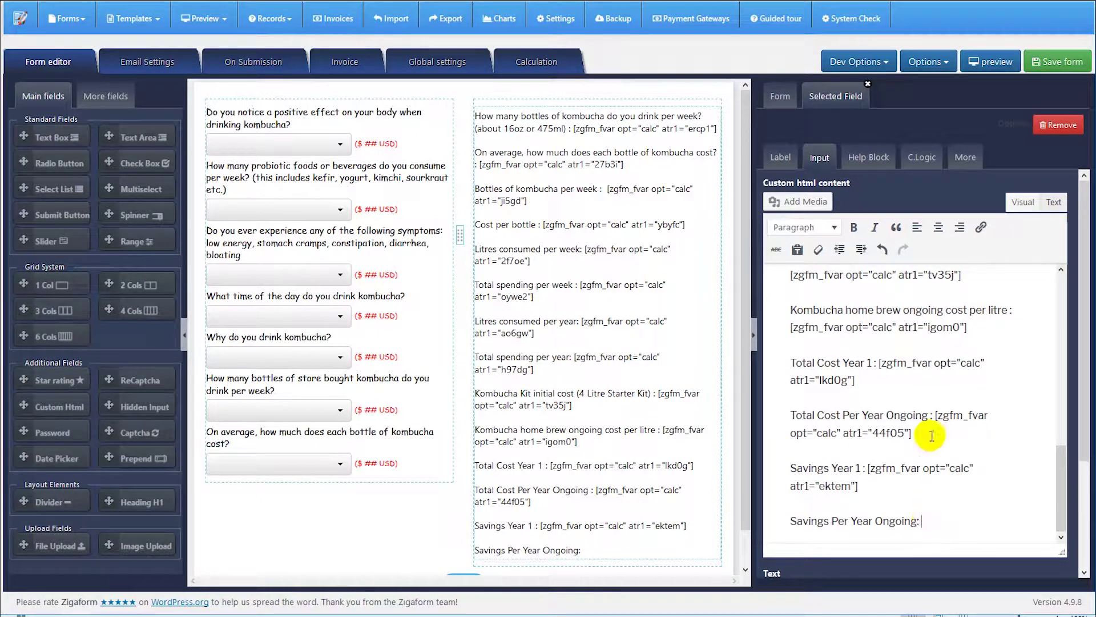
Append the calculation variable code [zgfm_fvar opt="calc" atr1="0t5a5"] to the "Savings Per Year Ongoing" label.
left_click(940, 65)
left_click(925, 108)
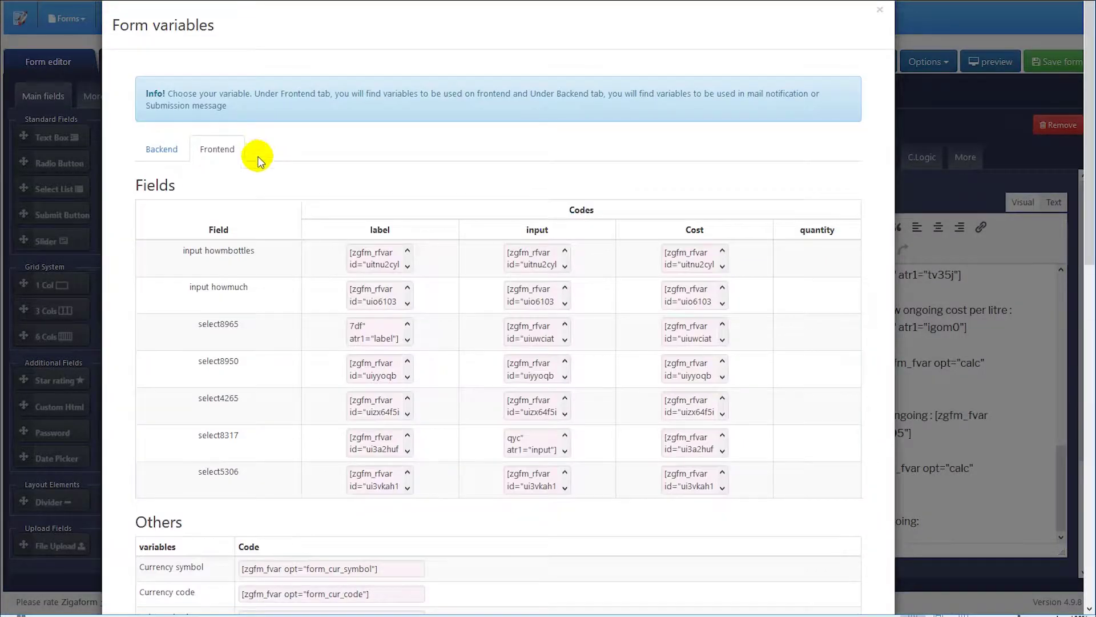
scroll(228, 314, "down", 10)
scroll(218, 363, "up", 3)
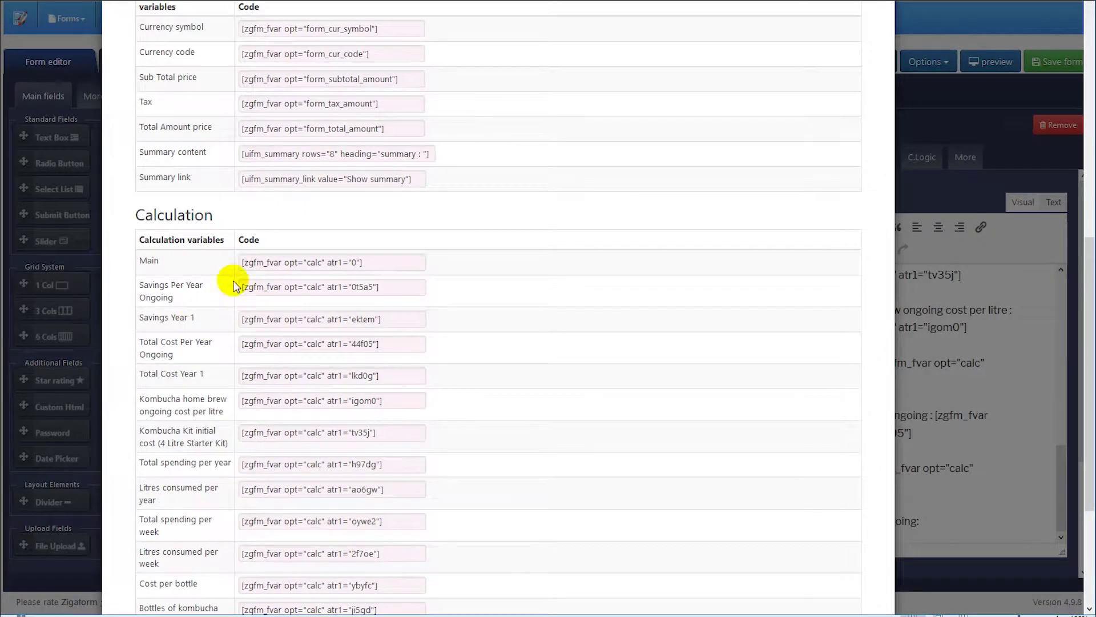
left_click_drag(280, 285, 377, 289)
key("ctrl+c")
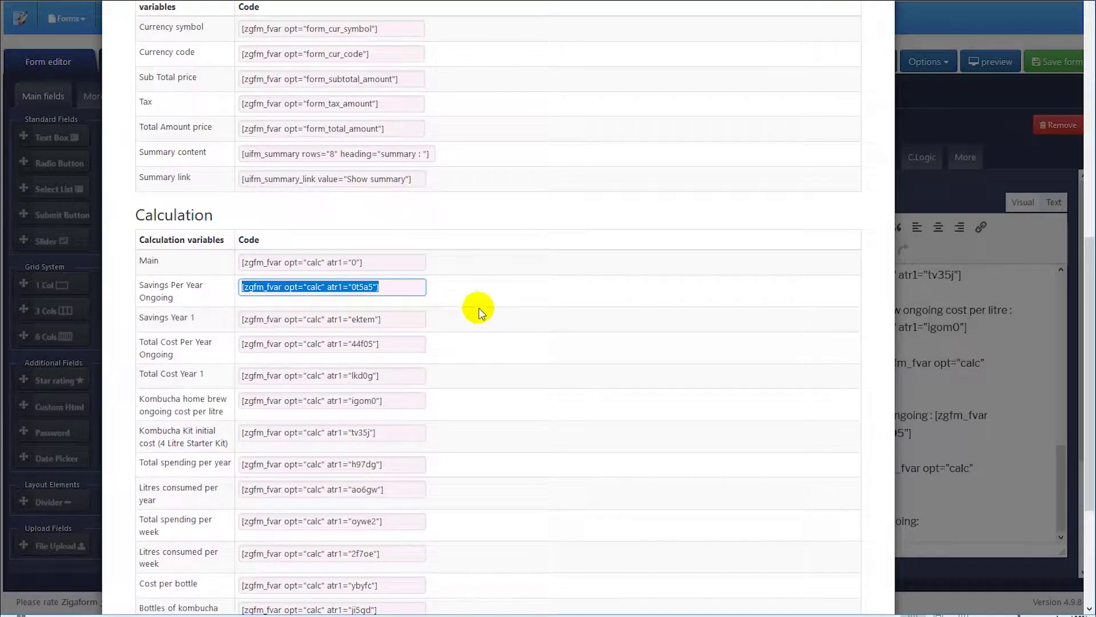
scroll(612, 335, "down", 4)
left_click(863, 588)
scroll(938, 479, "down", 1)
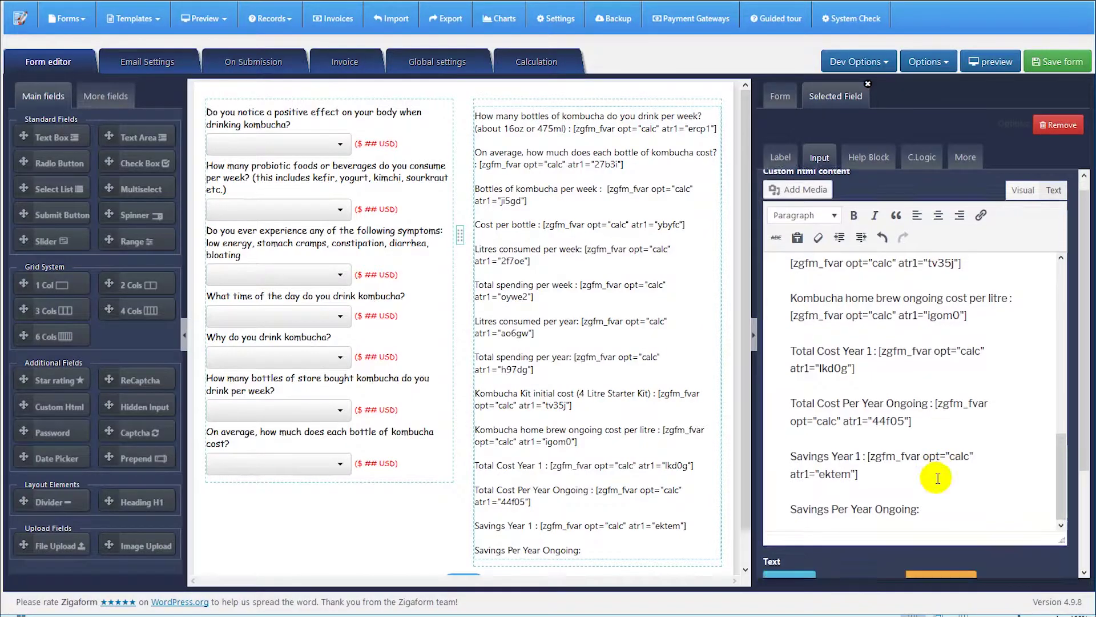
scroll(938, 479, "down", 2)
key("ctrl+v")
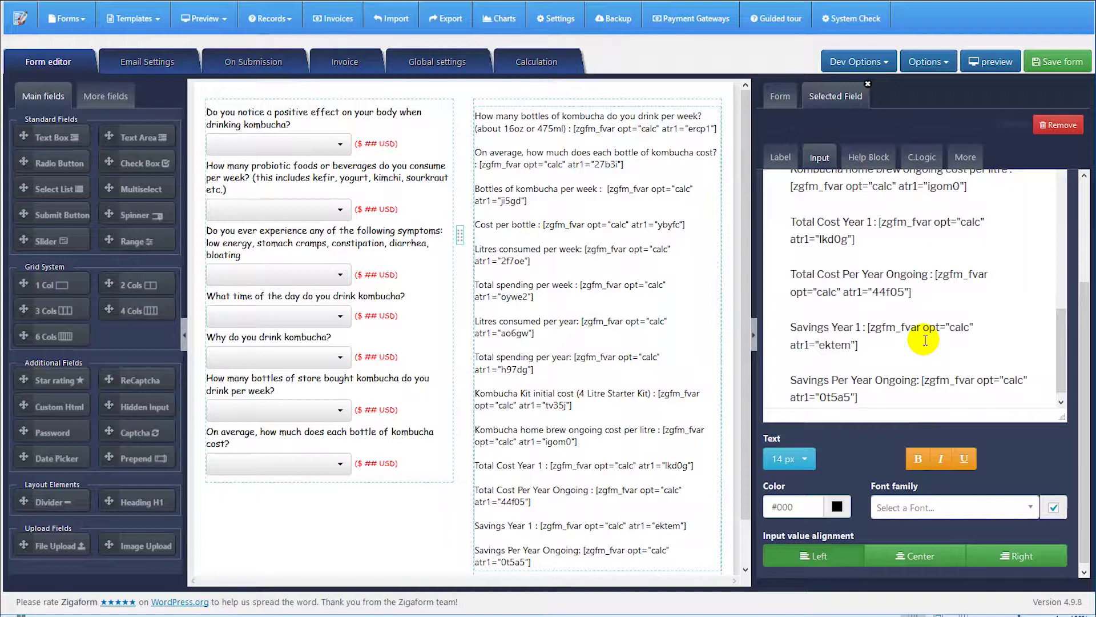
Make the first two labels in the custom HTML content bold, the weekly kombucha bottles question and the average bottle cost question.
scroll(910, 360, "up", 10)
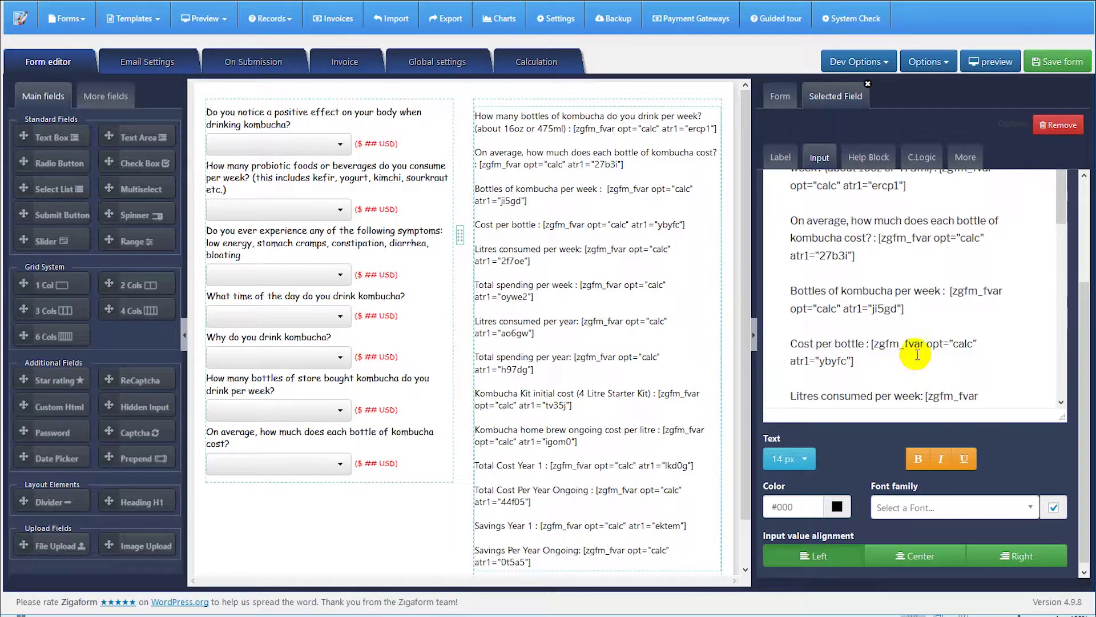
scroll(918, 354, "up", 2)
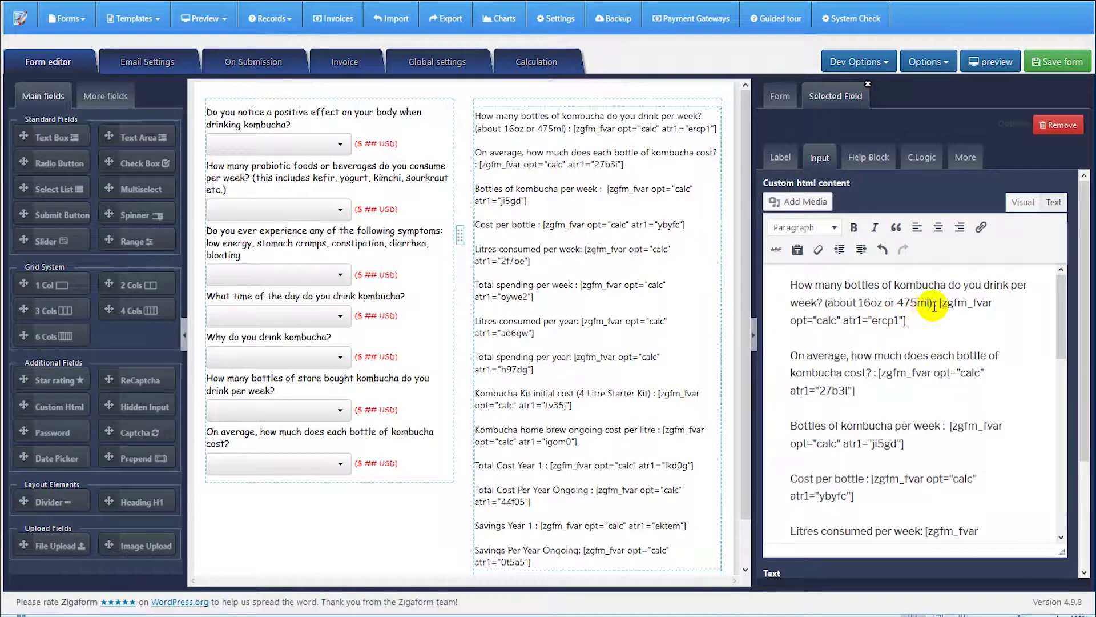
left_click_drag(925, 303, 791, 284)
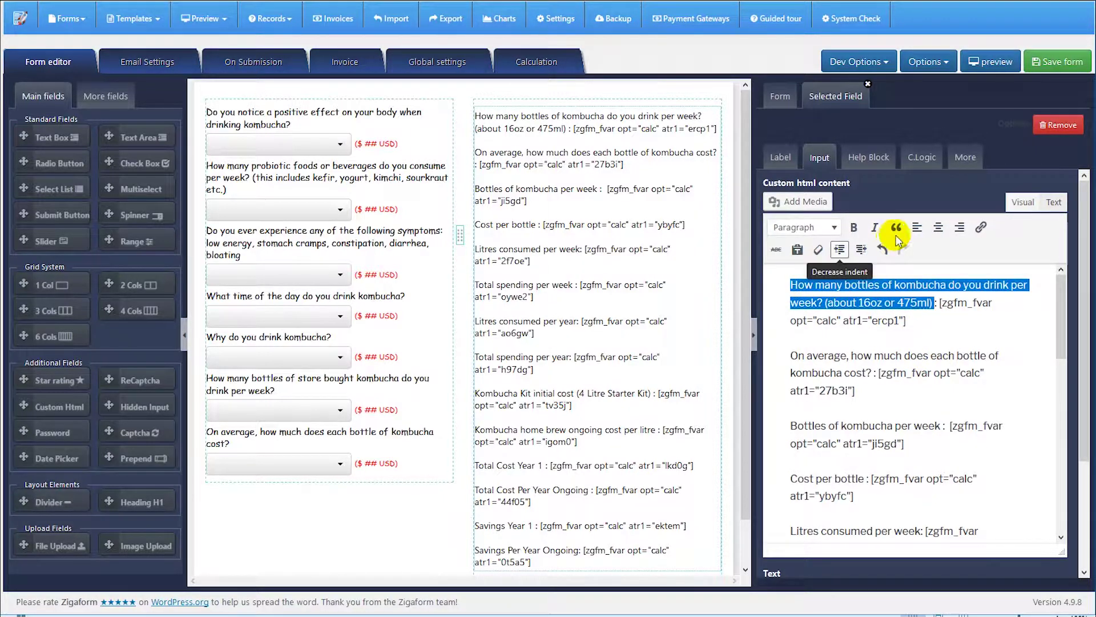
left_click(853, 228)
left_click_drag(874, 372, 791, 355)
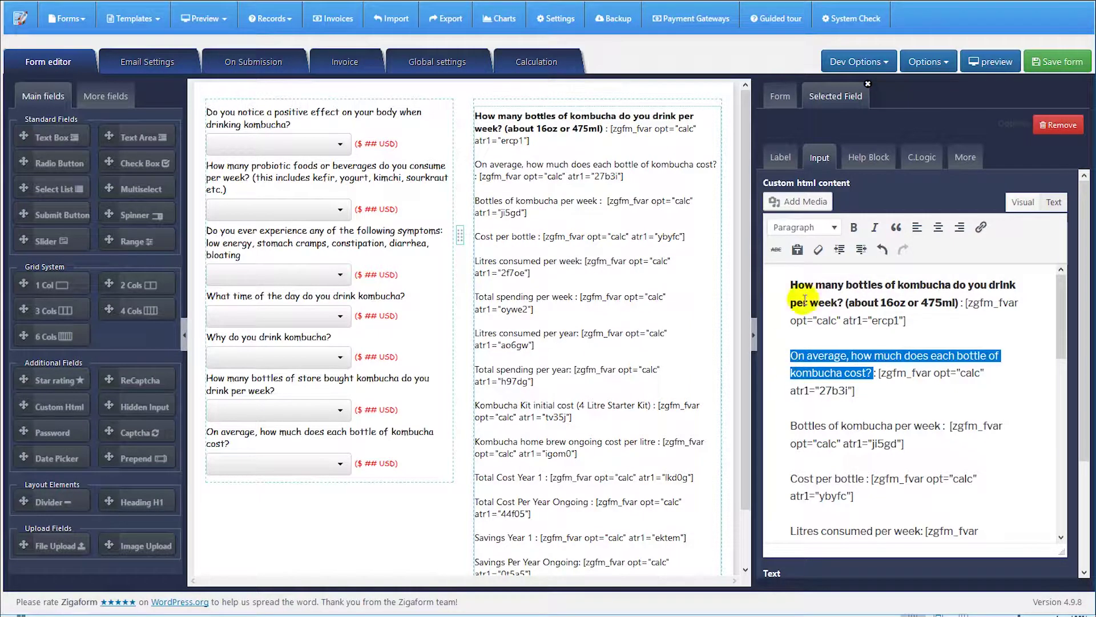
left_click(854, 228)
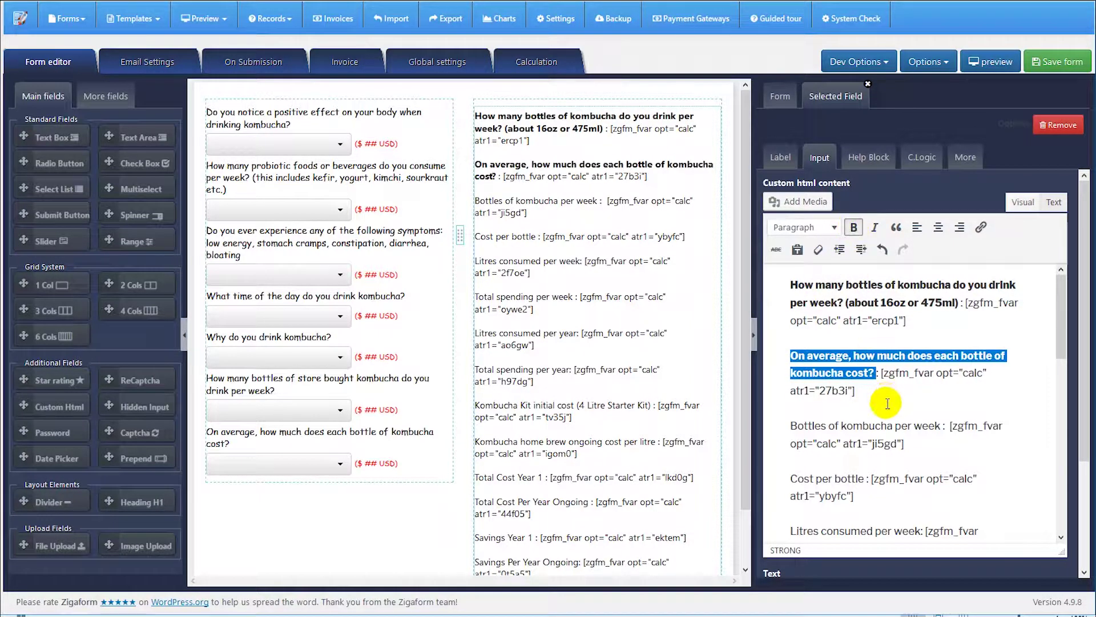
Make the "Bottles of kombucha per week" and "Cost per bottle" labels bold in the custom HTML content.
left_click_drag(946, 425, 791, 427)
left_click(853, 227)
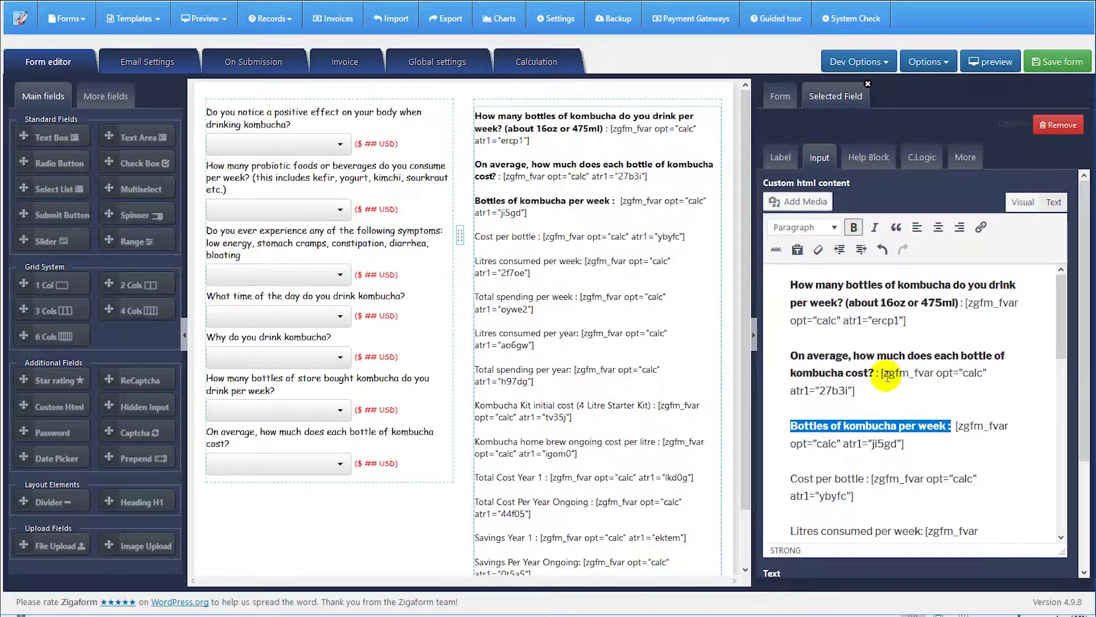
scroll(879, 365, "down", 3)
left_click_drag(866, 344, 810, 343)
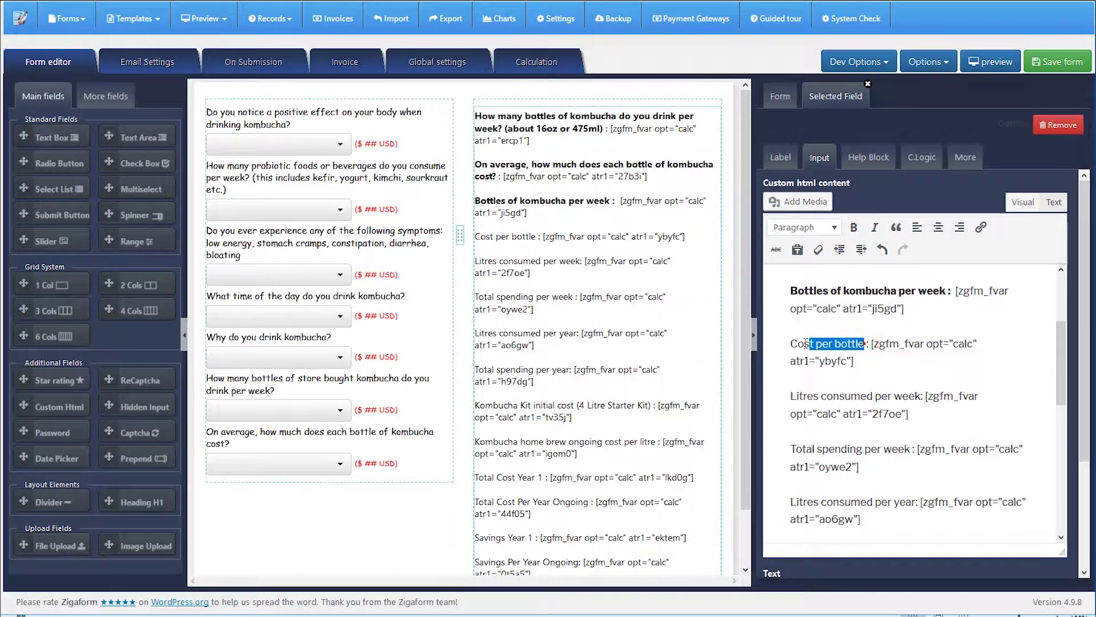
left_click(853, 227)
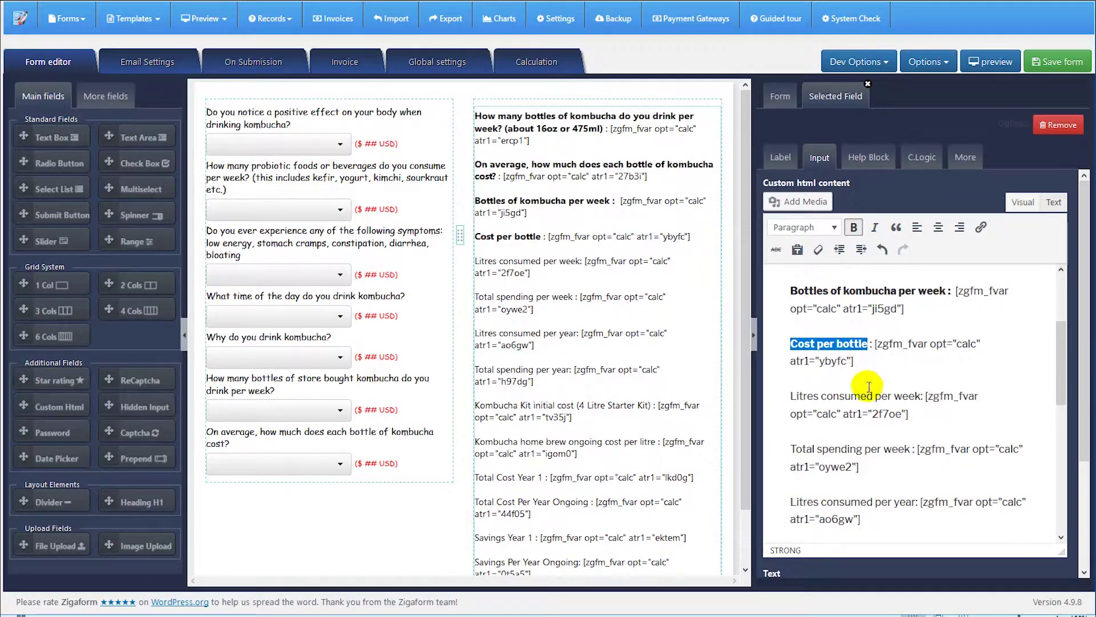
Make the "Litres consumed per week" and "Total spending per week" labels bold in the custom HTML content.
scroll(913, 365, "down", 3)
left_click_drag(924, 329, 797, 334)
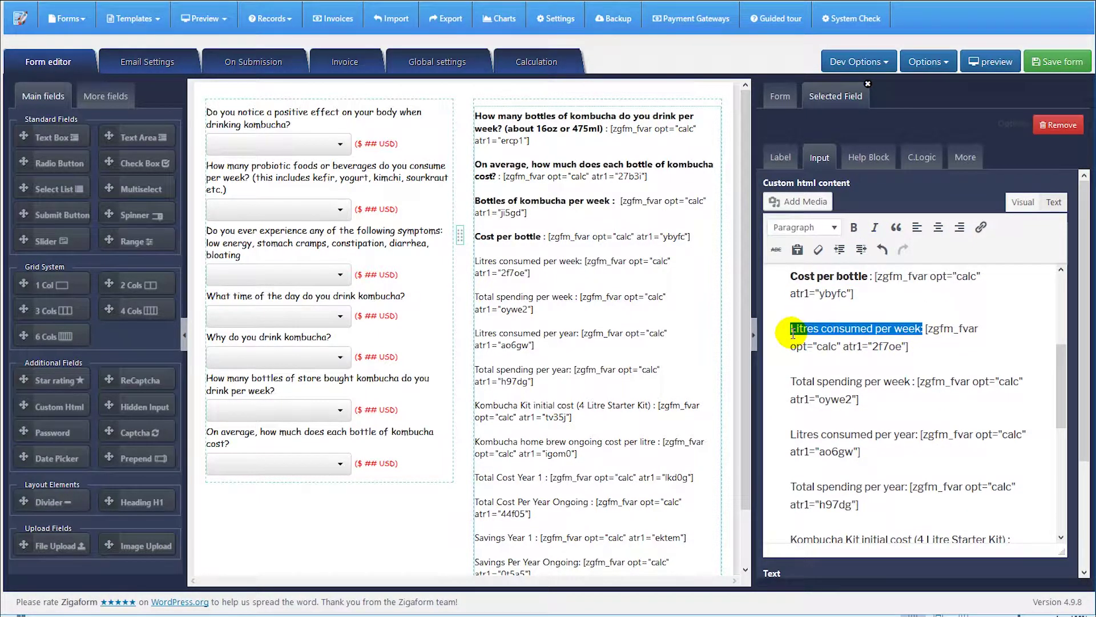
left_click(854, 228)
scroll(914, 343, "down", 3)
left_click_drag(913, 316, 804, 317)
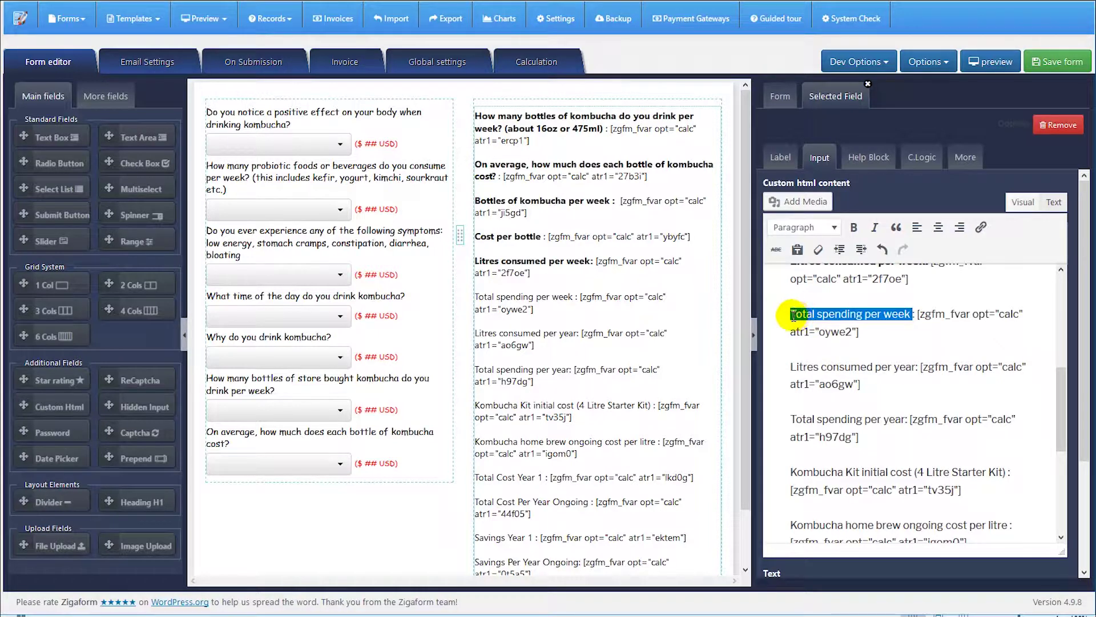
left_click(853, 227)
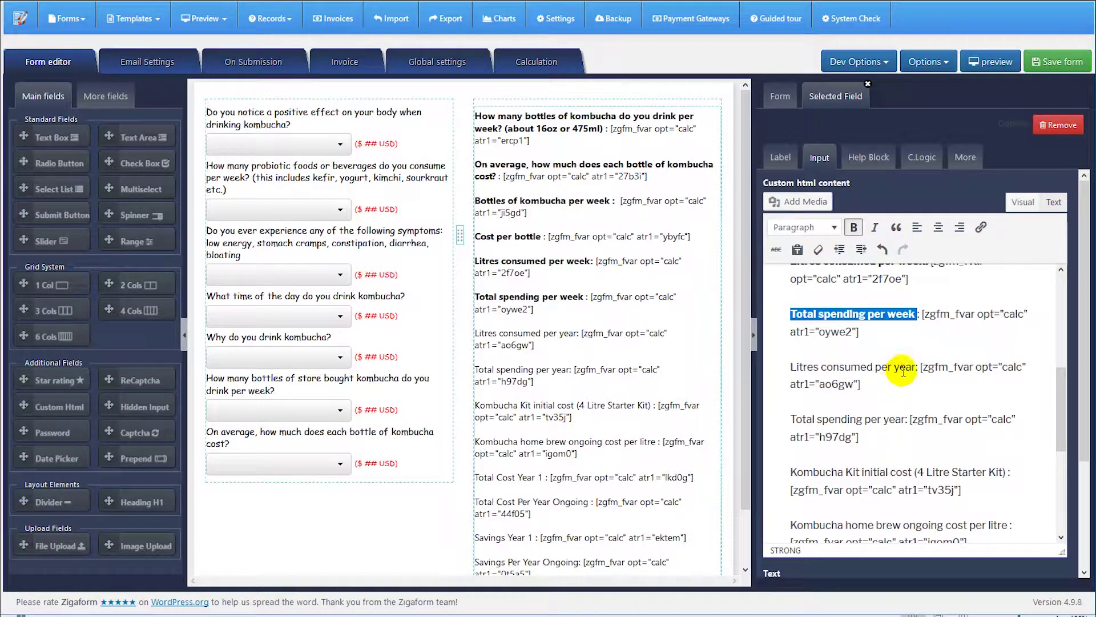
Make the "Litres consumed per year" and "Total spending per year" labels bold in the custom HTML content.
left_click_drag(919, 367, 791, 366)
left_click(854, 228)
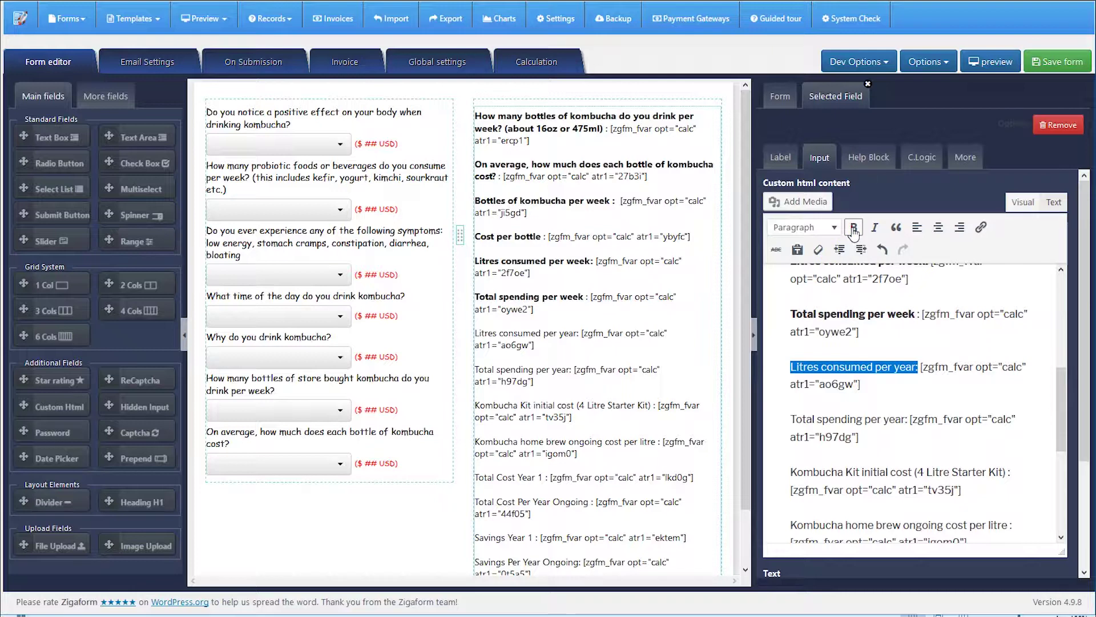
scroll(883, 387, "down", 2)
scroll(914, 363, "up", 1)
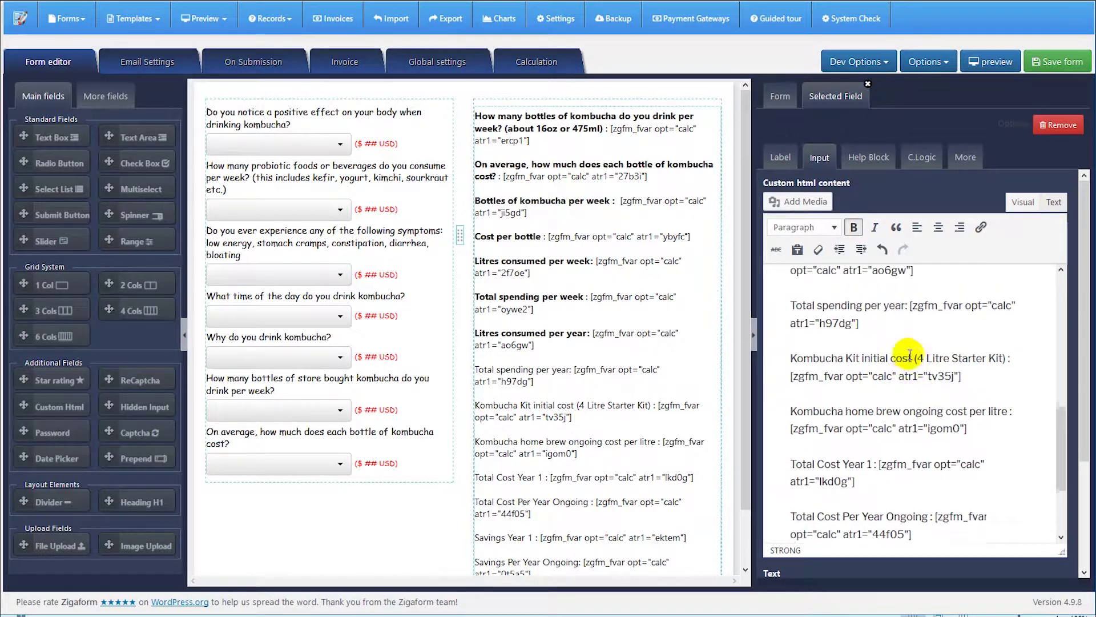
left_click_drag(912, 352, 791, 353)
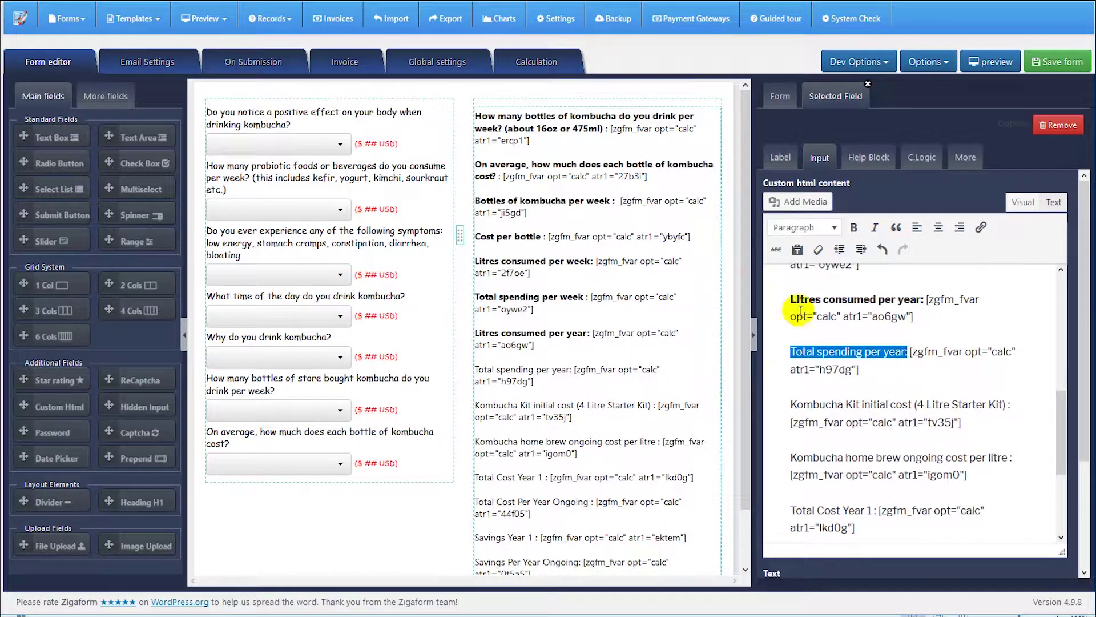
left_click(853, 227)
Make the "Kombucha Kit initial cost (4 Litre Starter Kit)" and "Kombucha home brew ongoing cost per litre" labels bold.
scroll(868, 400, "down", 1)
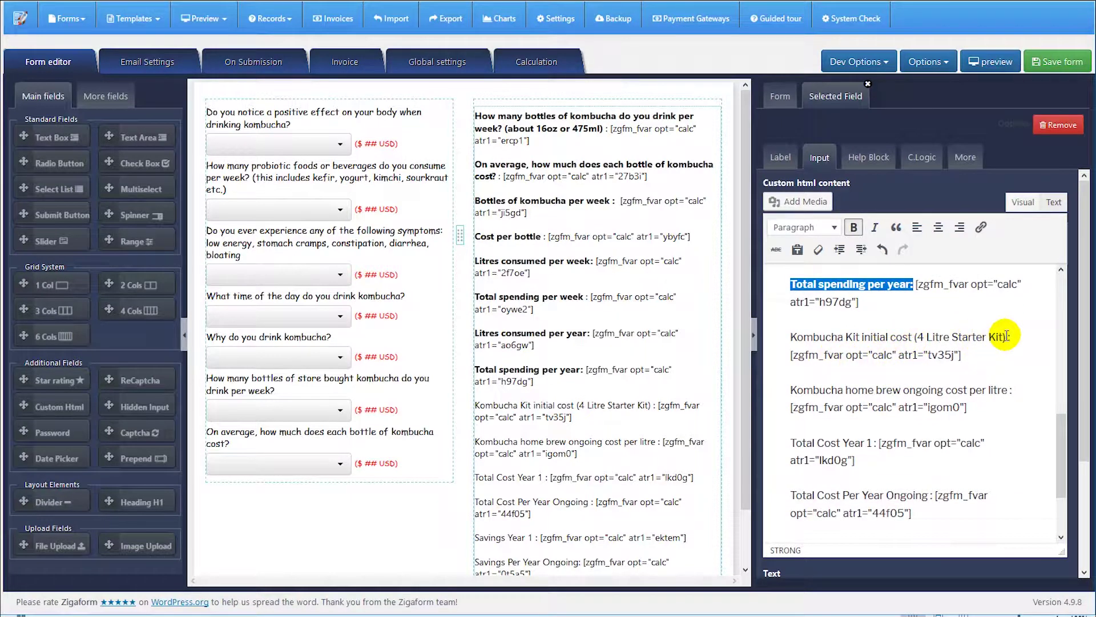
left_click_drag(1006, 336, 790, 337)
left_click(853, 228)
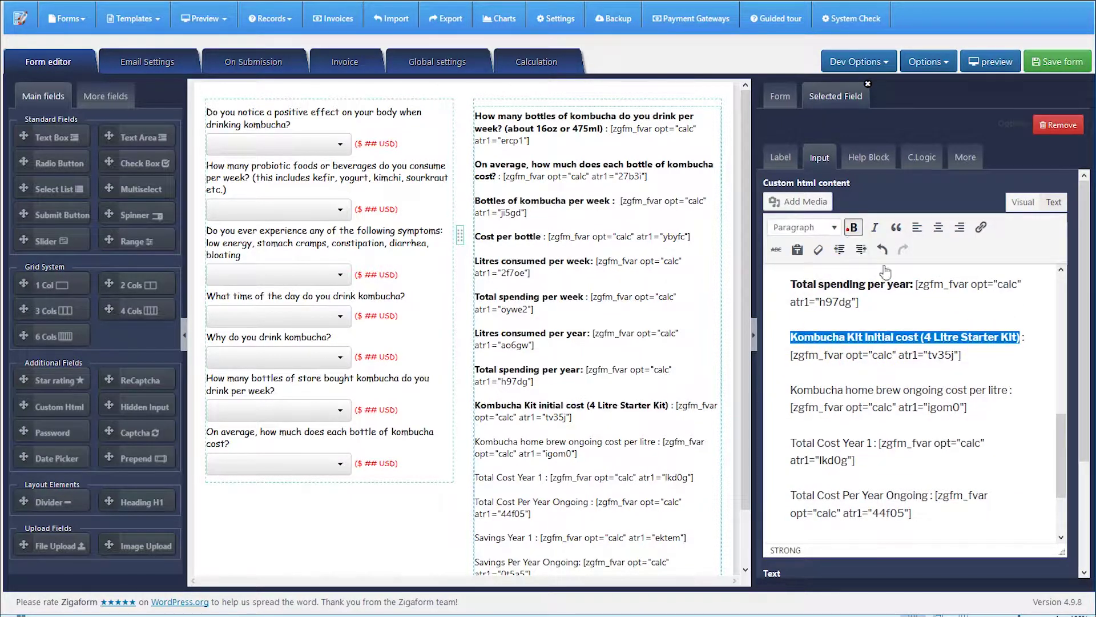
scroll(892, 334, "down", 1)
left_click_drag(1012, 323, 790, 324)
left_click(853, 227)
Make the "Total Cost Year 1" label bold in the custom HTML content.
scroll(822, 365, "down", 2)
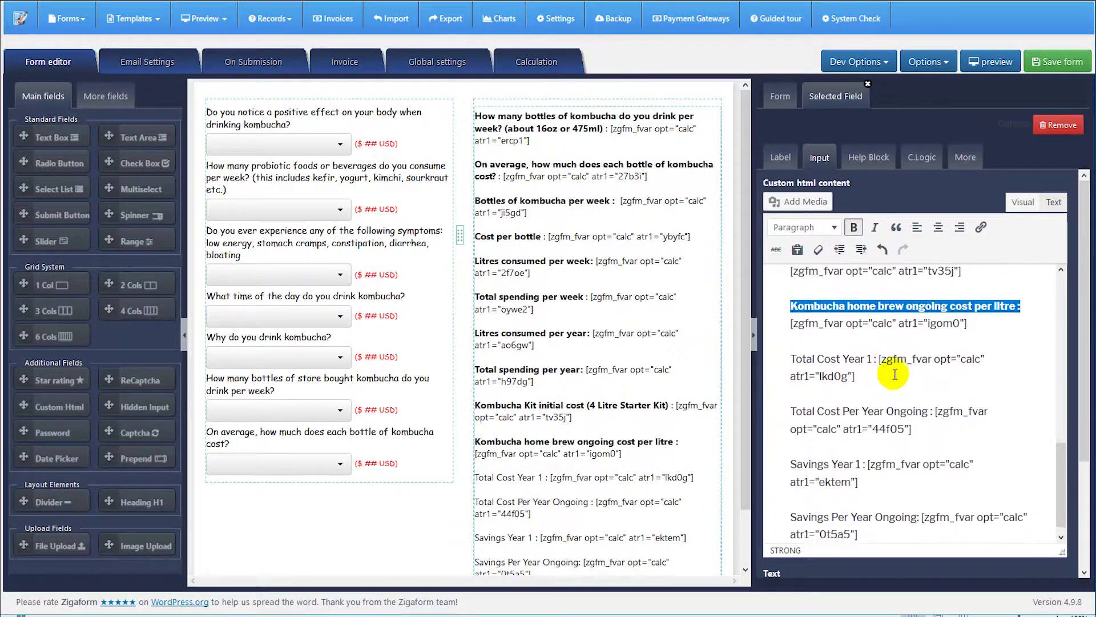
left_click(876, 345)
left_click_drag(875, 345, 789, 345)
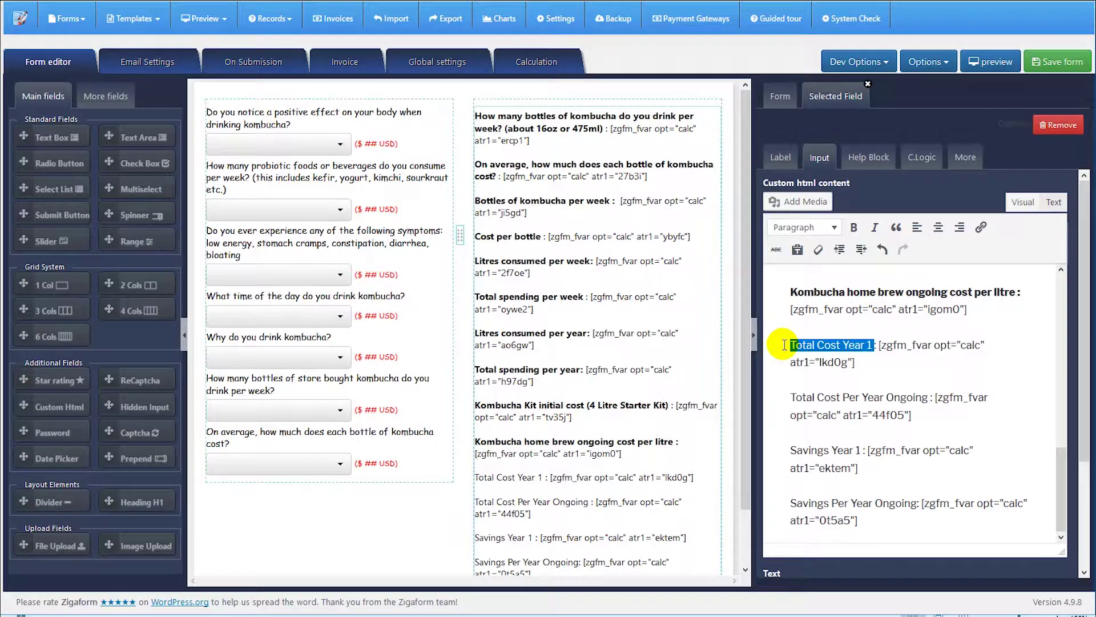
left_click(854, 227)
Make the "Total Cost Per Year Ongoing" label bold in the custom HTML content.
scroll(944, 360, "down", 1)
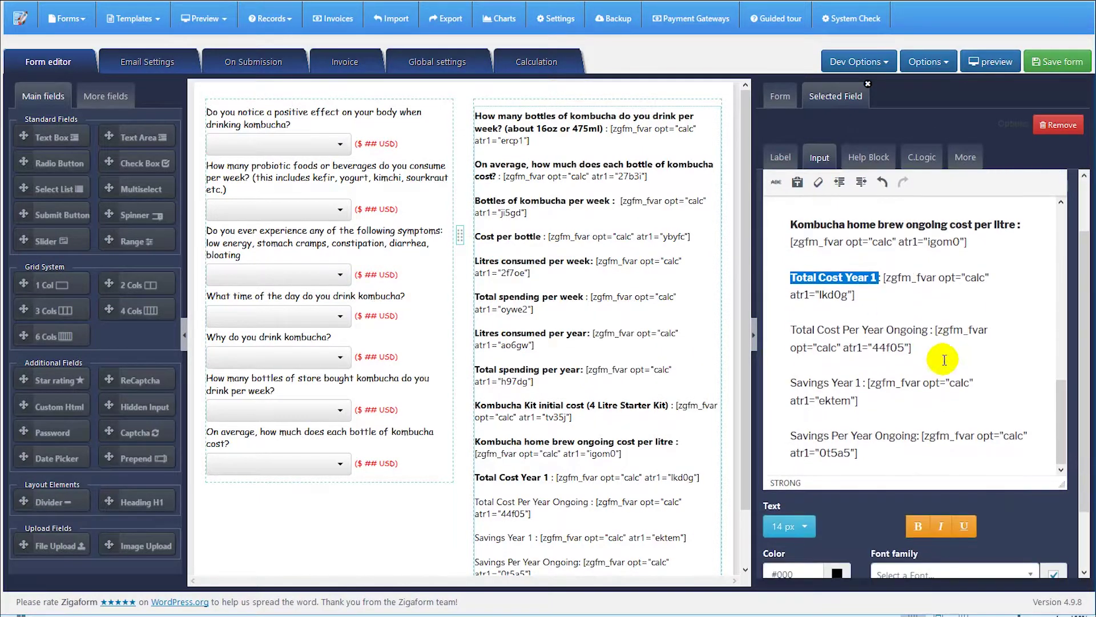
left_click(930, 330)
left_click_drag(930, 330, 790, 330)
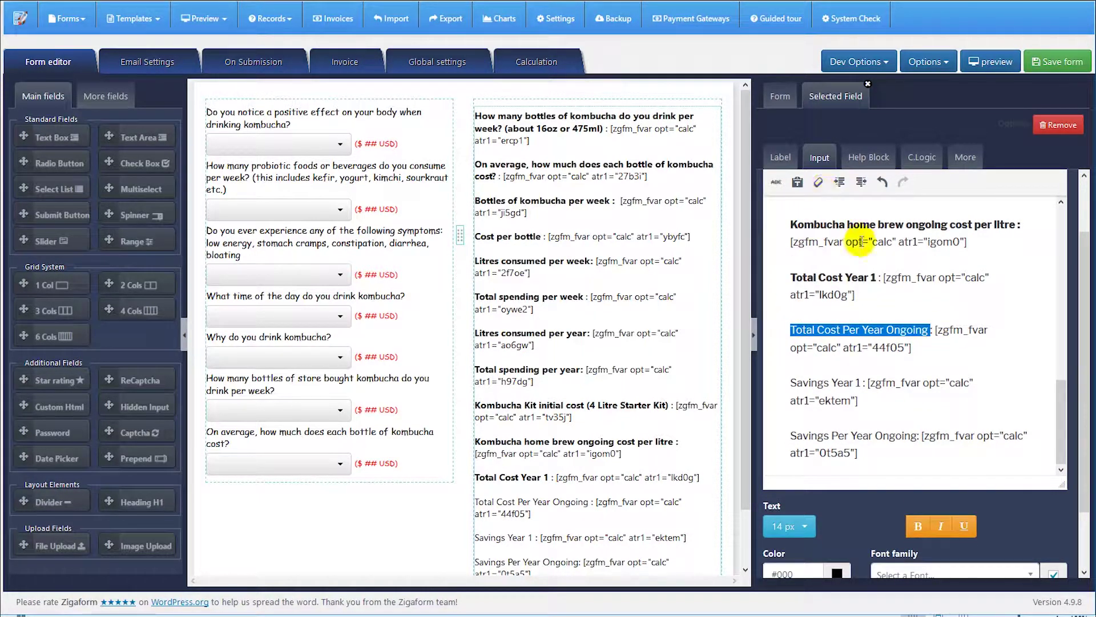
scroll(869, 249, "up", 3)
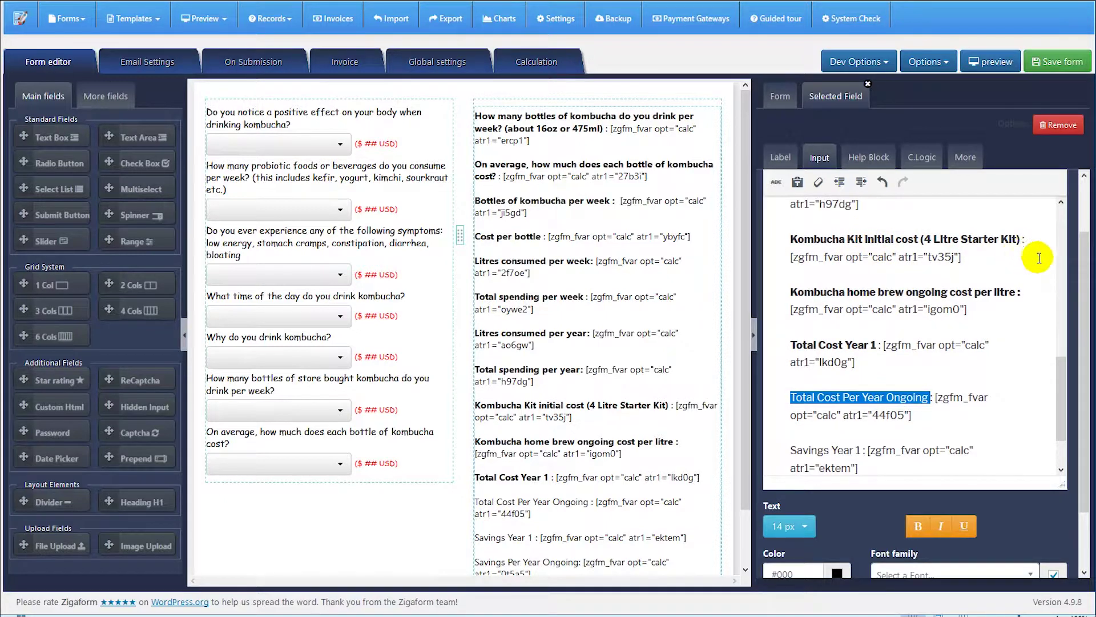
scroll(1044, 260, "up", 3)
scroll(1070, 277, "down", 2)
scroll(1065, 278, "down", 3)
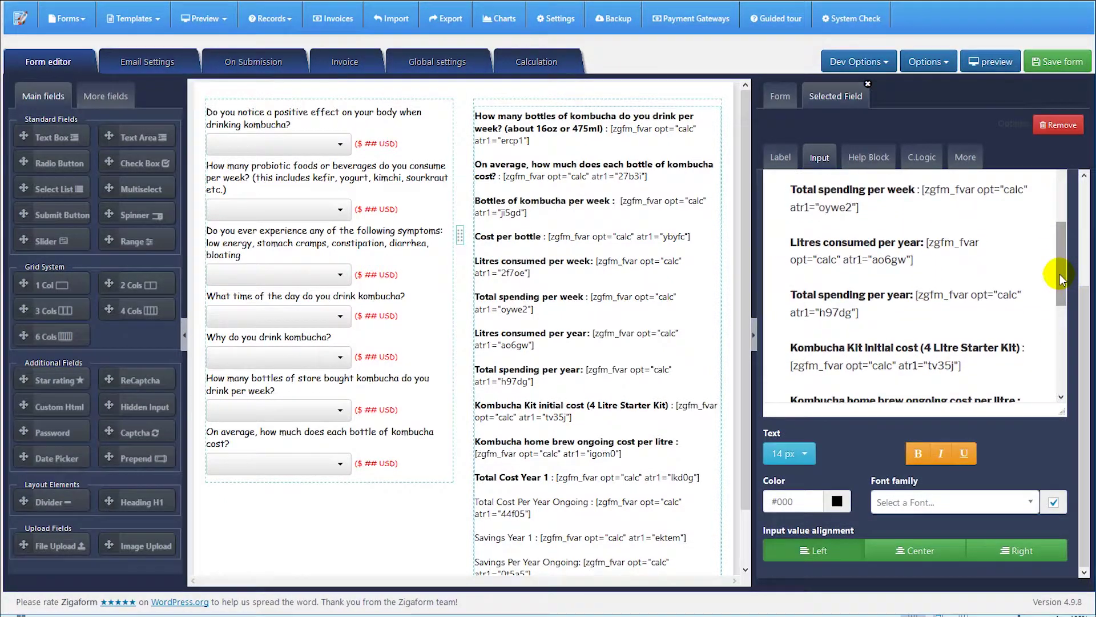
left_click_drag(1083, 311, 1081, 200)
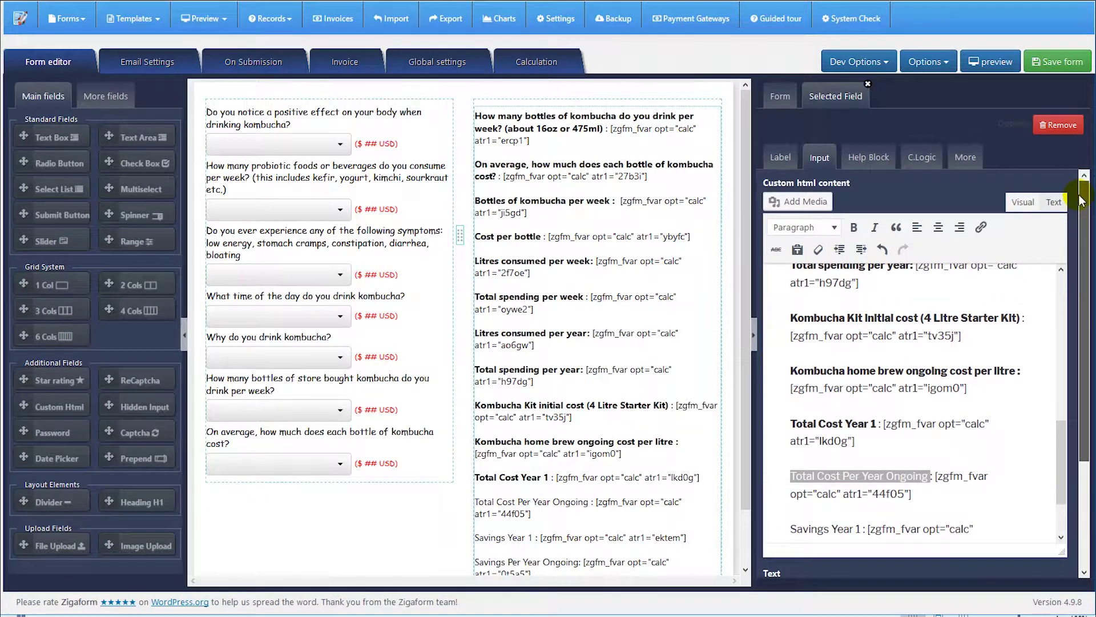
left_click(854, 226)
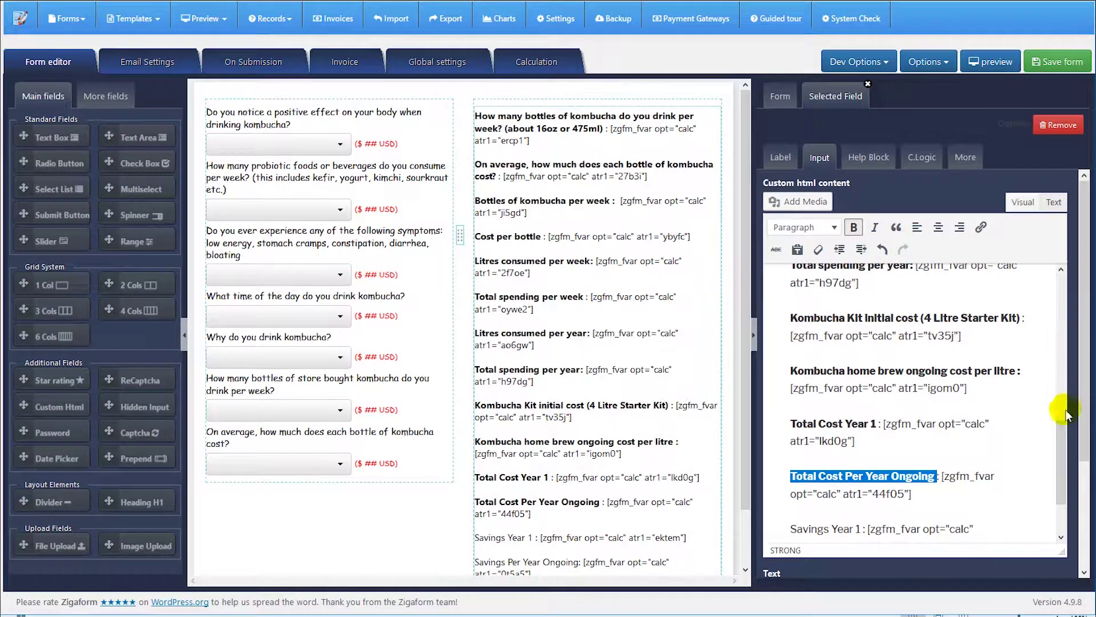
Make the last two labels, "Savings Year 1" and "Savings Per Year Ongoing", bold in the custom HTML content.
scroll(1053, 457, "down", 1)
left_click(895, 450)
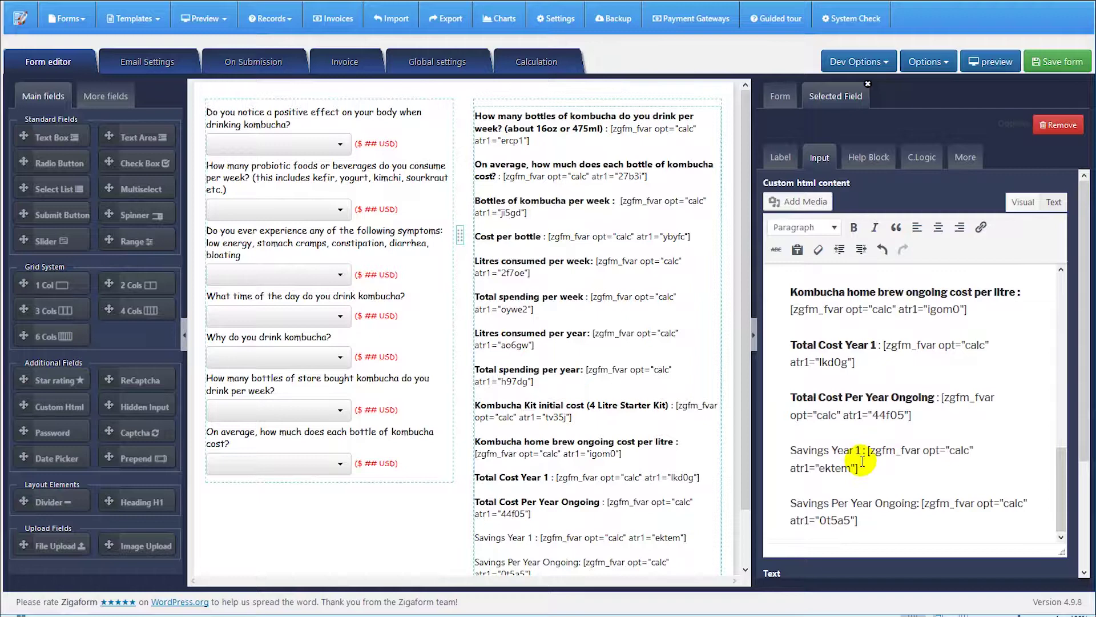
left_click_drag(866, 454, 785, 452)
left_click(853, 227)
scroll(898, 415, "down", 2)
scroll(937, 445, "up", 2)
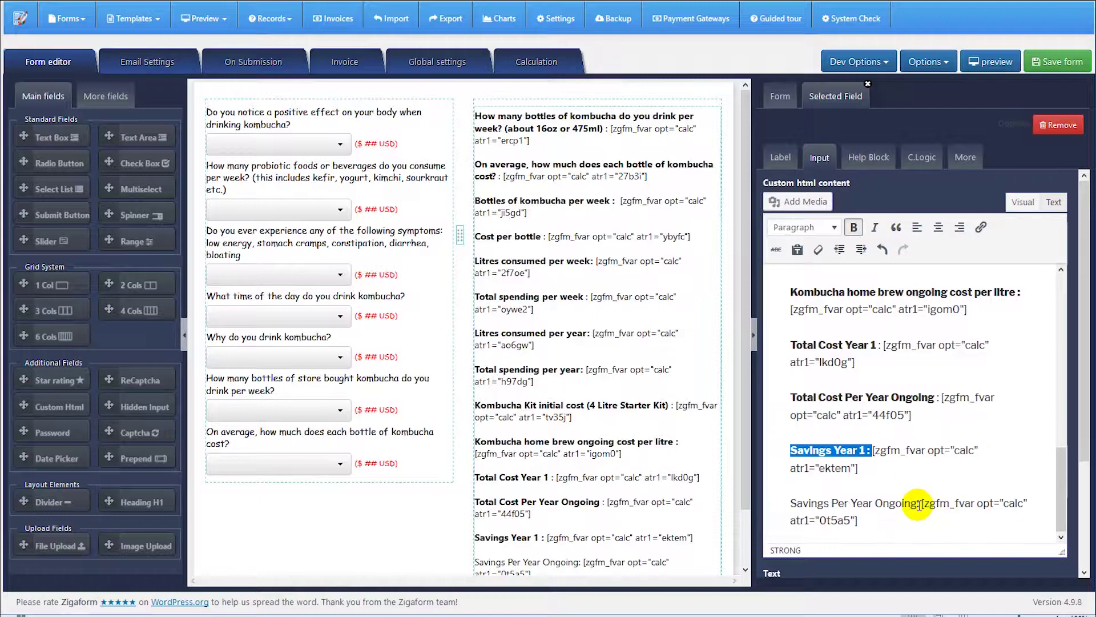
left_click_drag(917, 503, 788, 501)
left_click(854, 226)
left_click(910, 417)
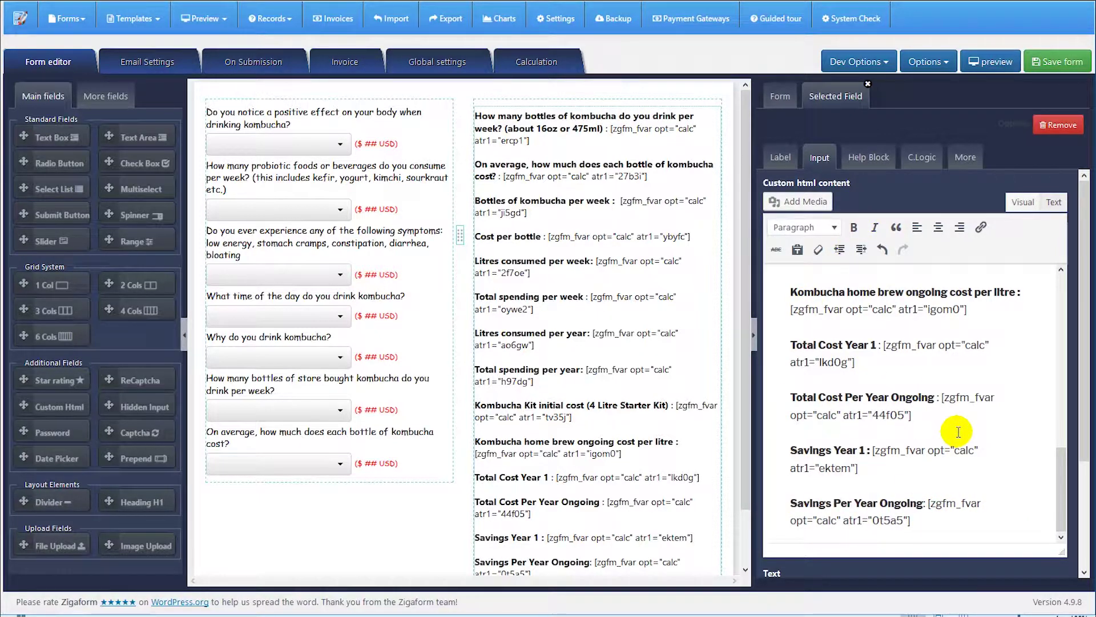
Review the bolded labels in the custom HTML field and save the form.
scroll(959, 431, "down", 1)
scroll(913, 422, "up", 5)
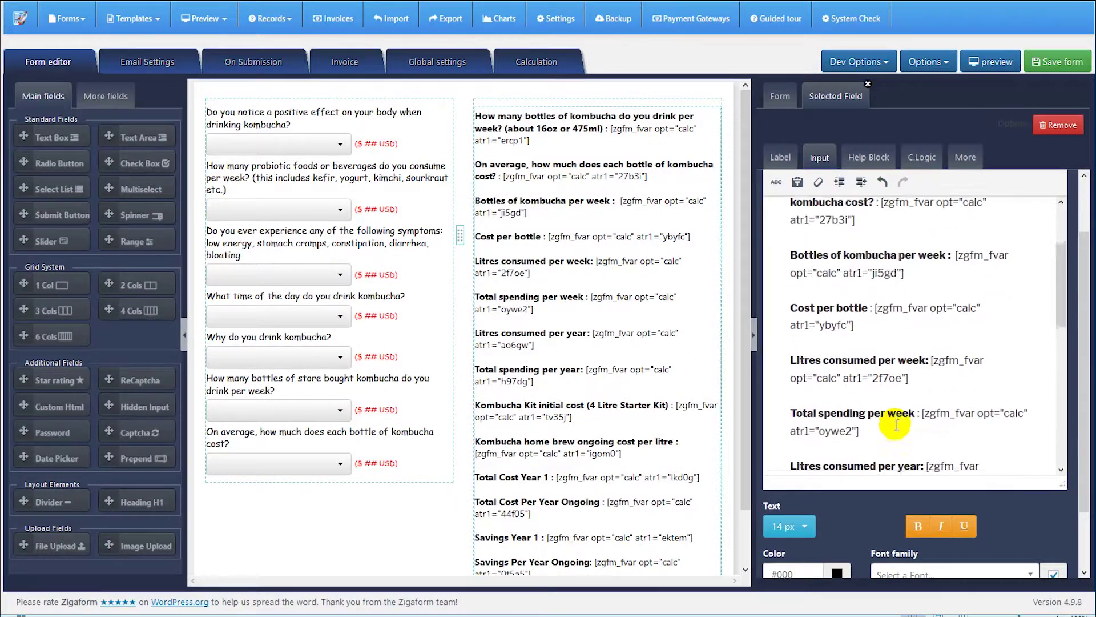
scroll(634, 363, "down", 1)
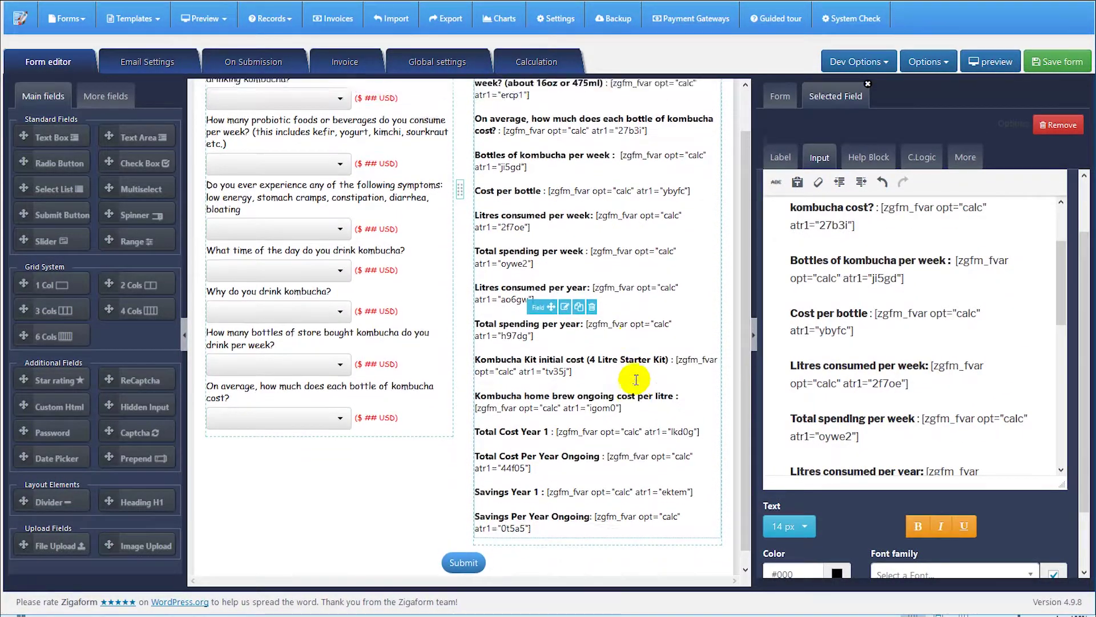
scroll(635, 379, "up", 1)
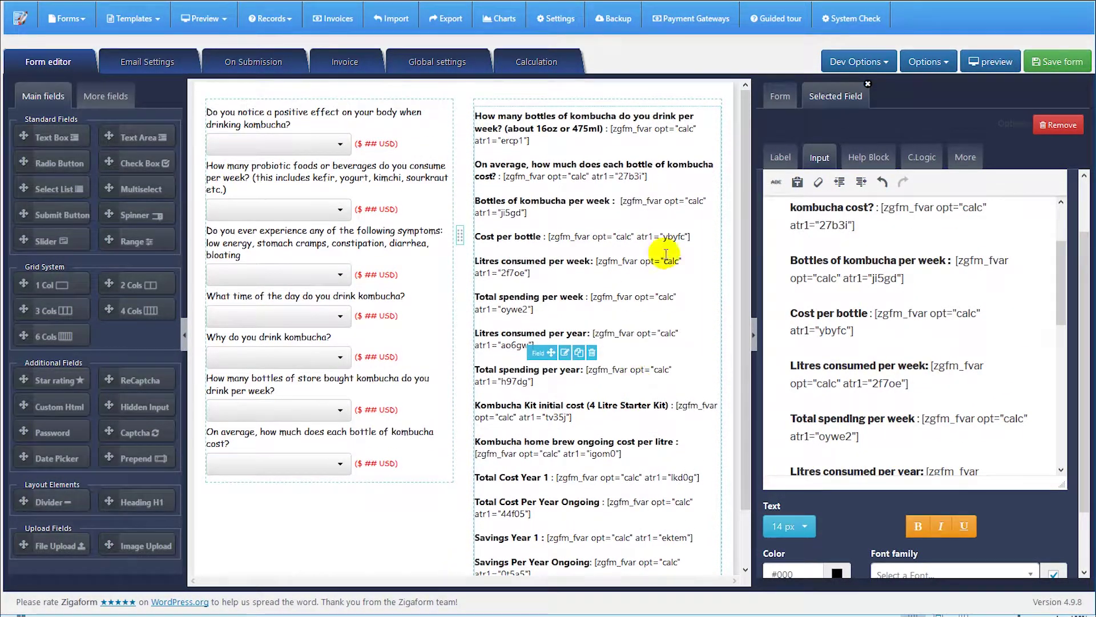
left_click(1041, 64)
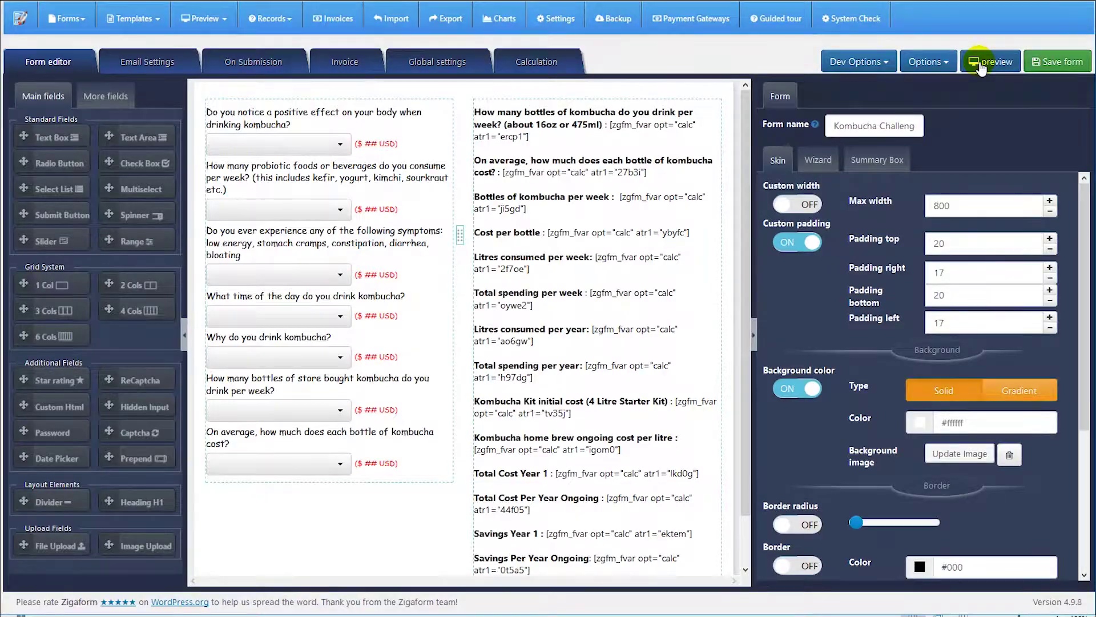
Preview the form for desktops, check the calculated values and the price labels beside the dropdowns, and close the preview.
left_click(981, 64)
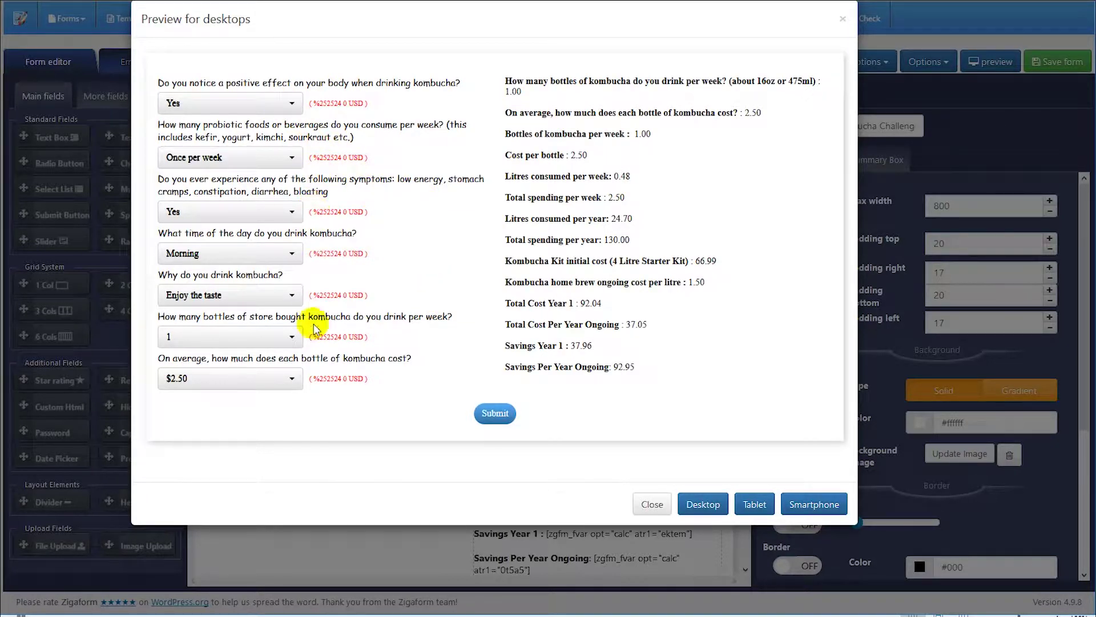
left_click(339, 378)
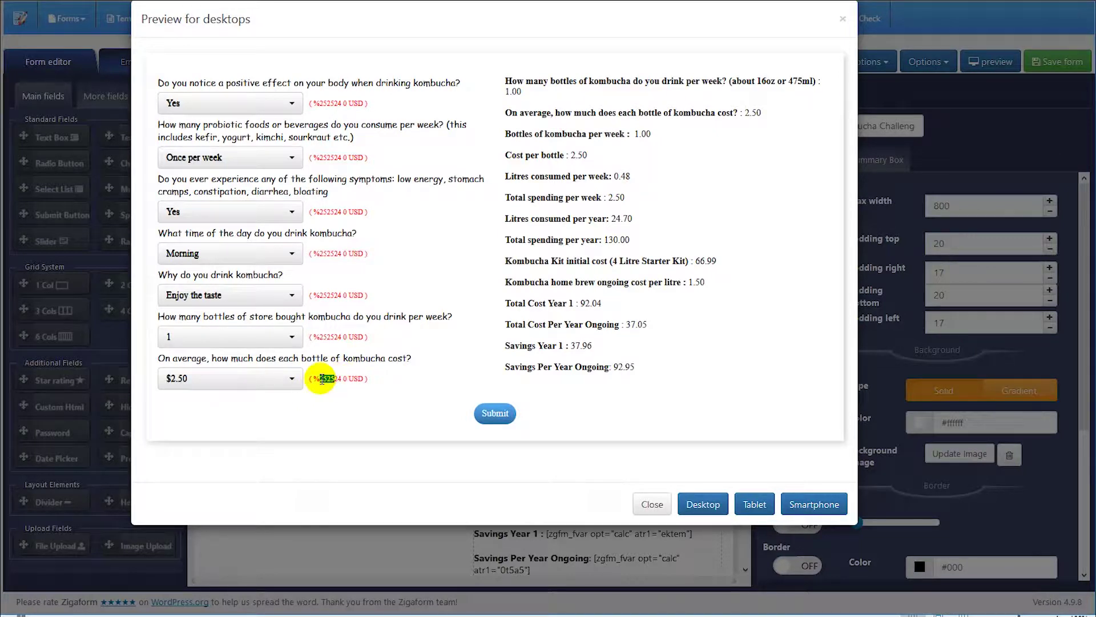
left_click(329, 393)
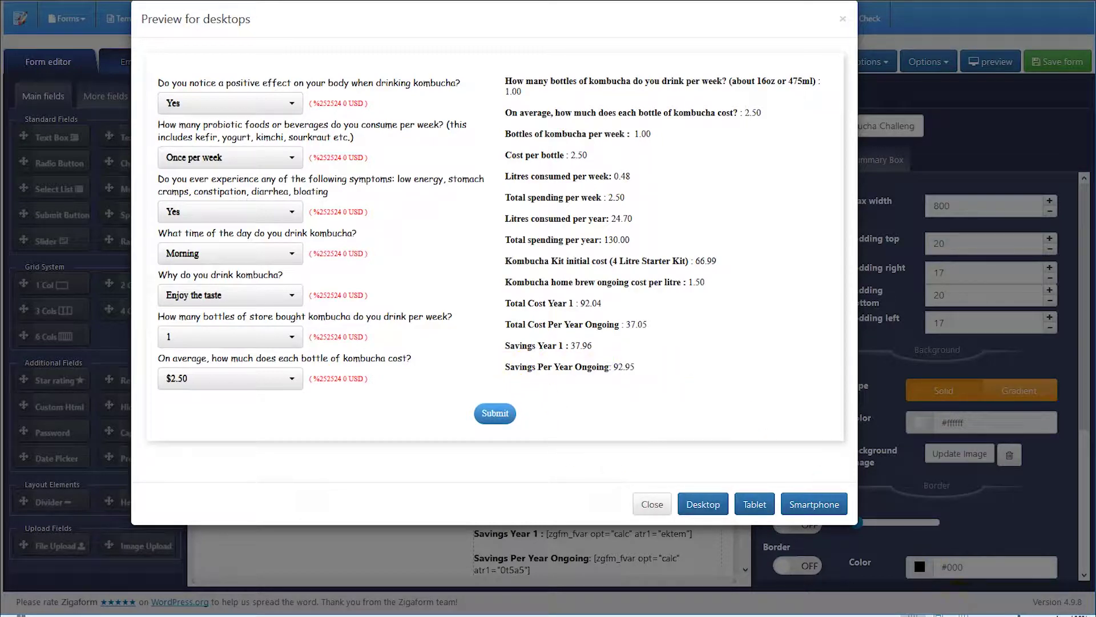
left_click(652, 504)
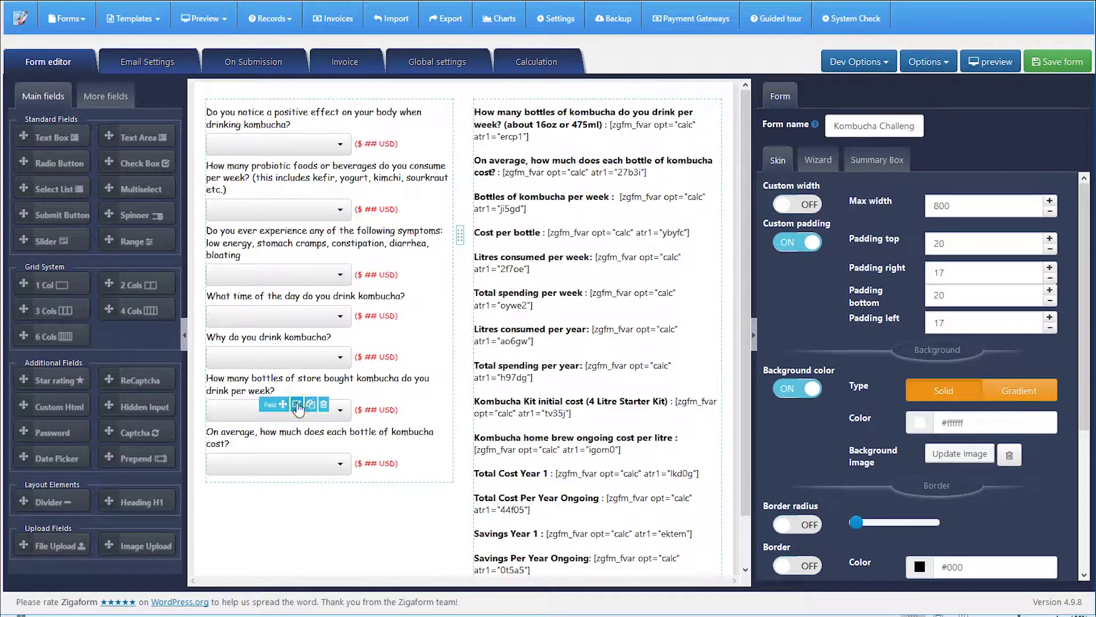
Turn off the price label for the "How many bottles of store bought kombucha do you drink per week?" dropdown.
left_click(296, 405)
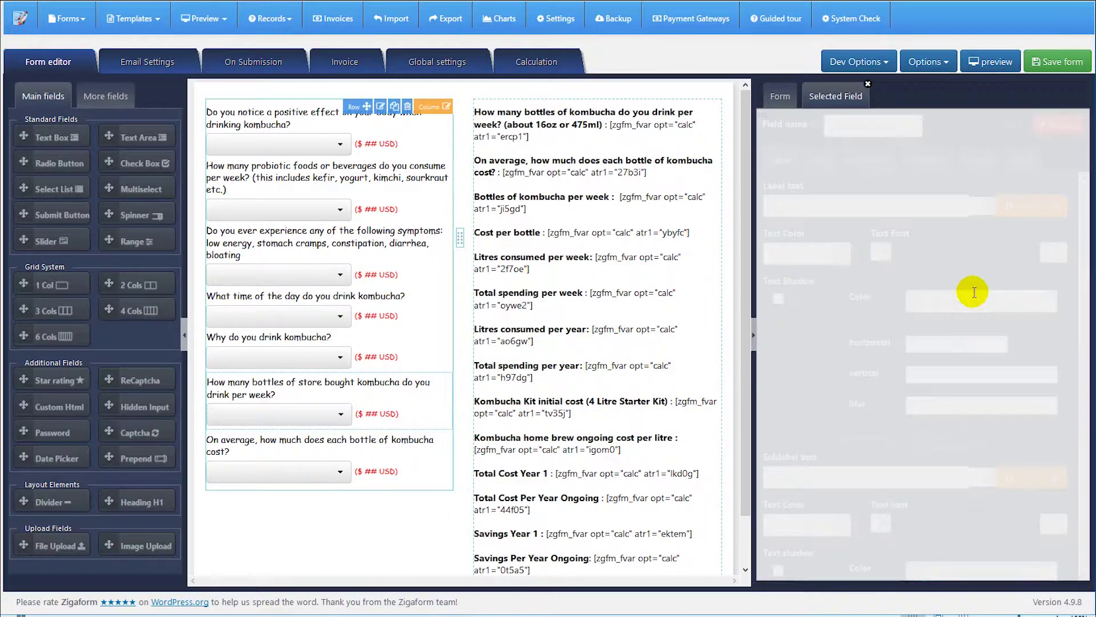
left_click(819, 160)
scroll(882, 354, "down", 10)
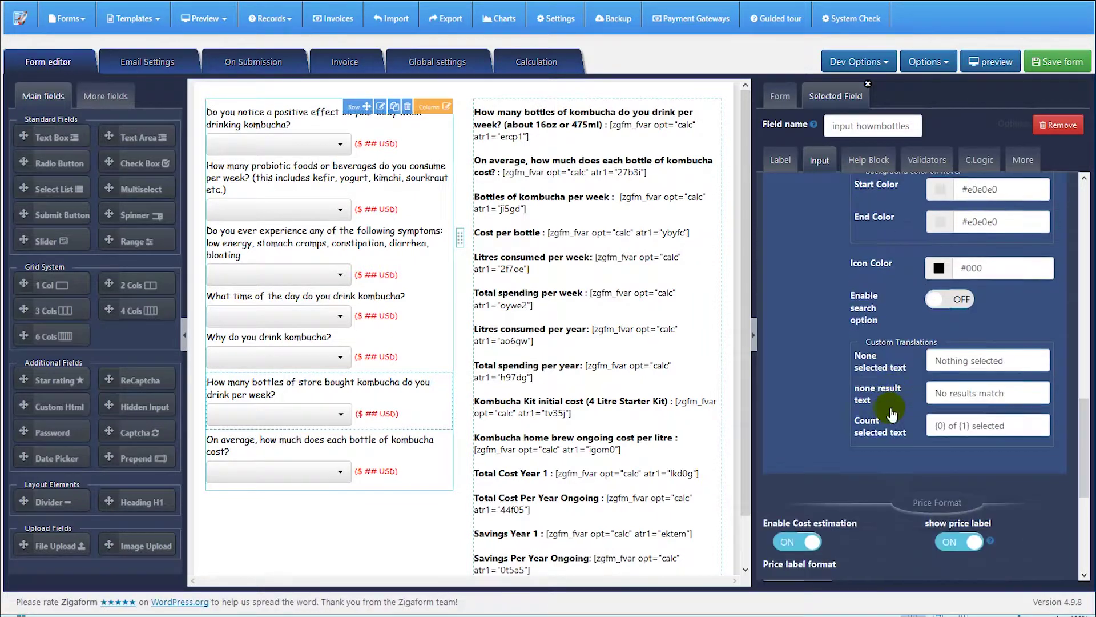
left_click(969, 339)
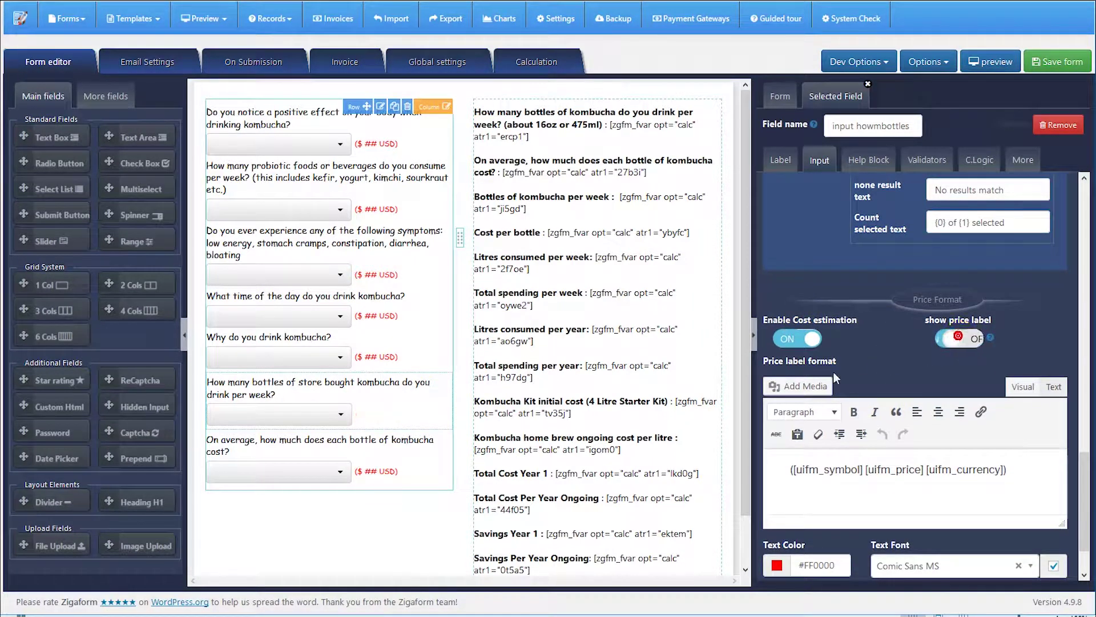
Turn off the price label for the "On average, how much does each bottle of kombucha cost?" dropdown and save the form.
left_click(298, 465)
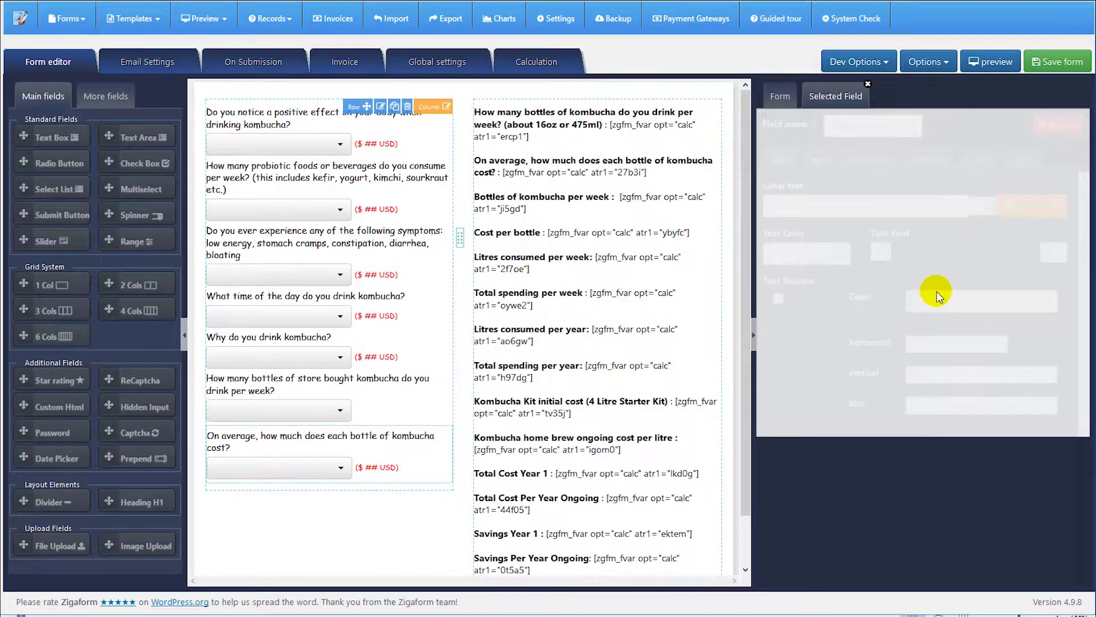
left_click(822, 162)
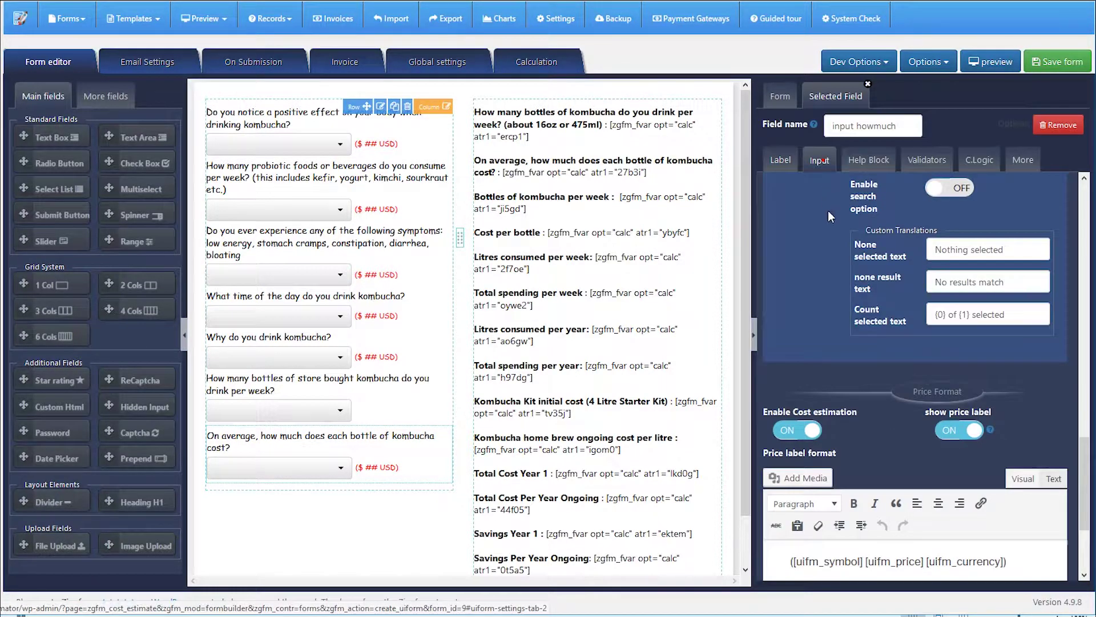
scroll(886, 360, "down", 3)
left_click(957, 272)
left_click(1034, 64)
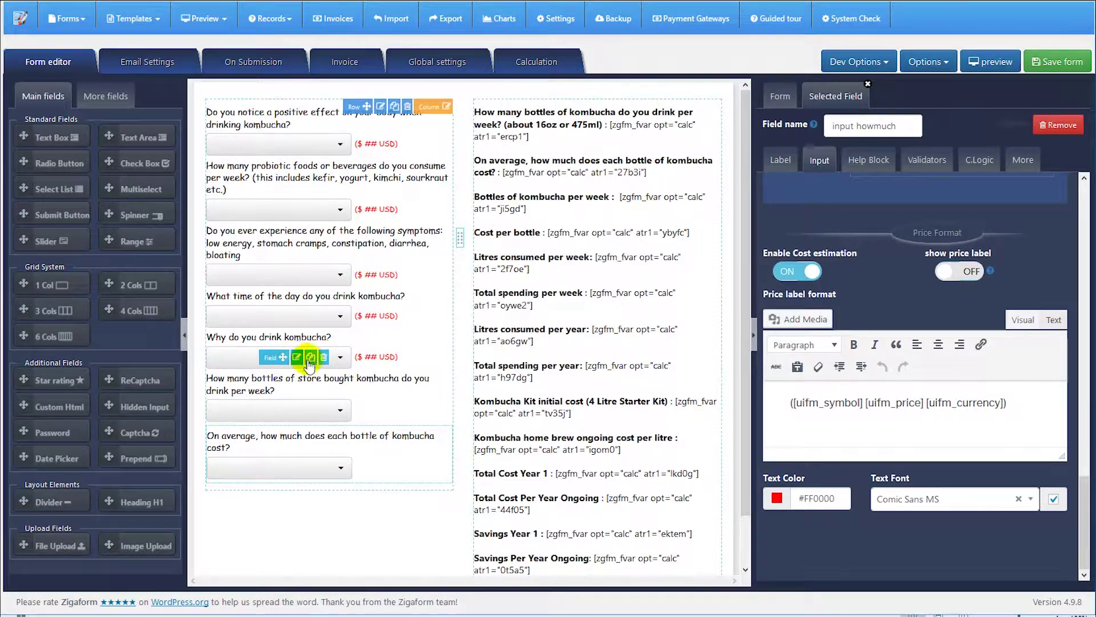
left_click(1054, 67)
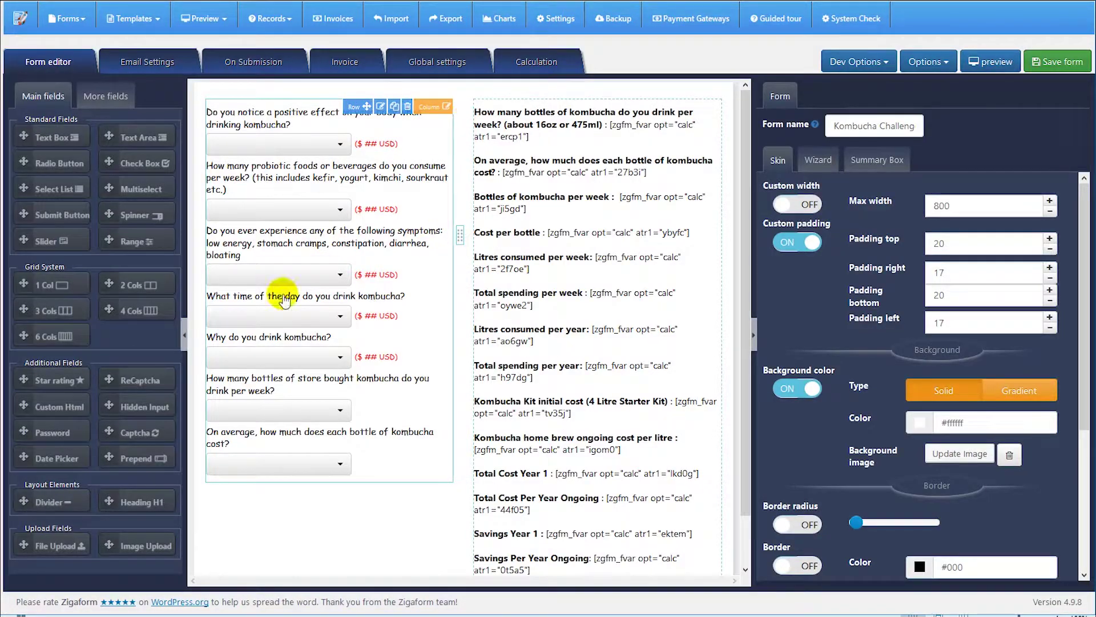
Preview the form for desktops and match the Excel sheet's inputs by choosing 2 bottles per week and a $4.50 bottle cost.
left_click(990, 62)
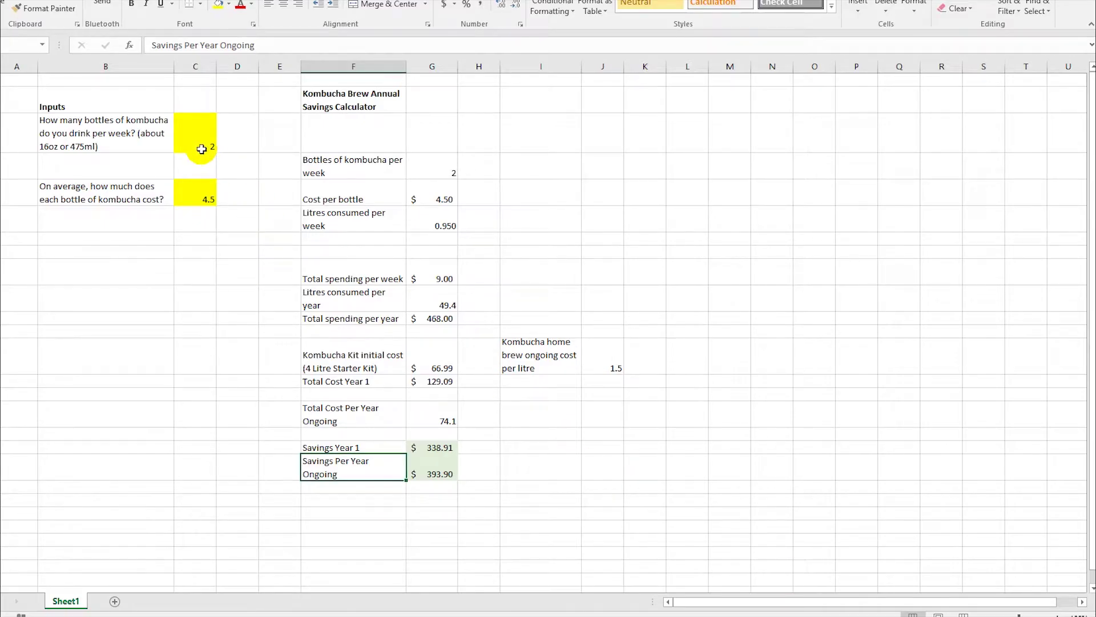
left_click(202, 149)
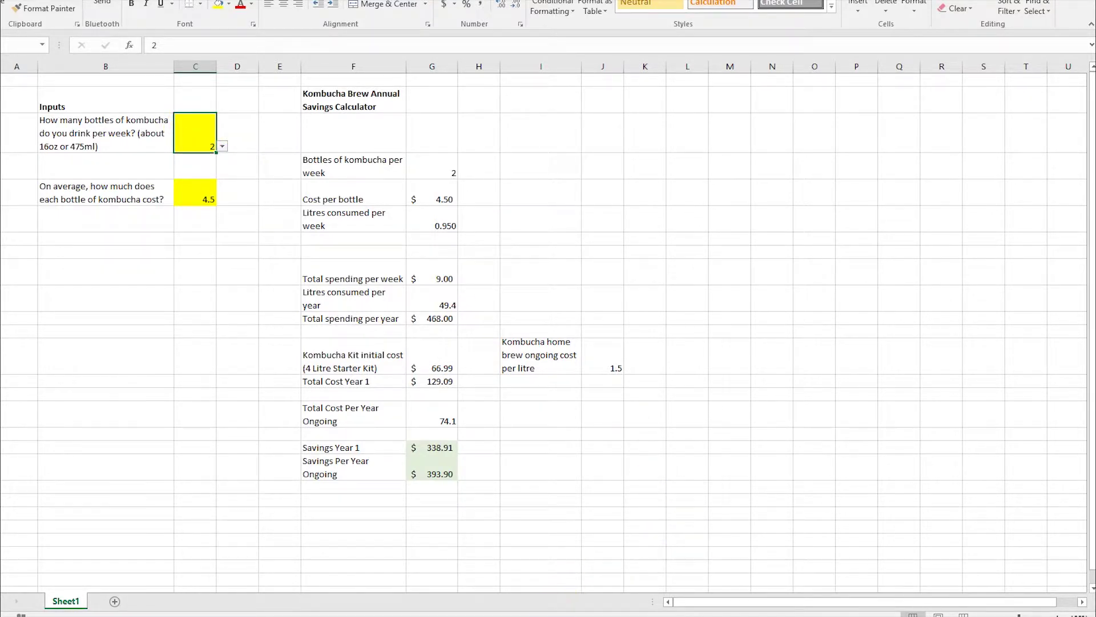
mouse_move(540, 615)
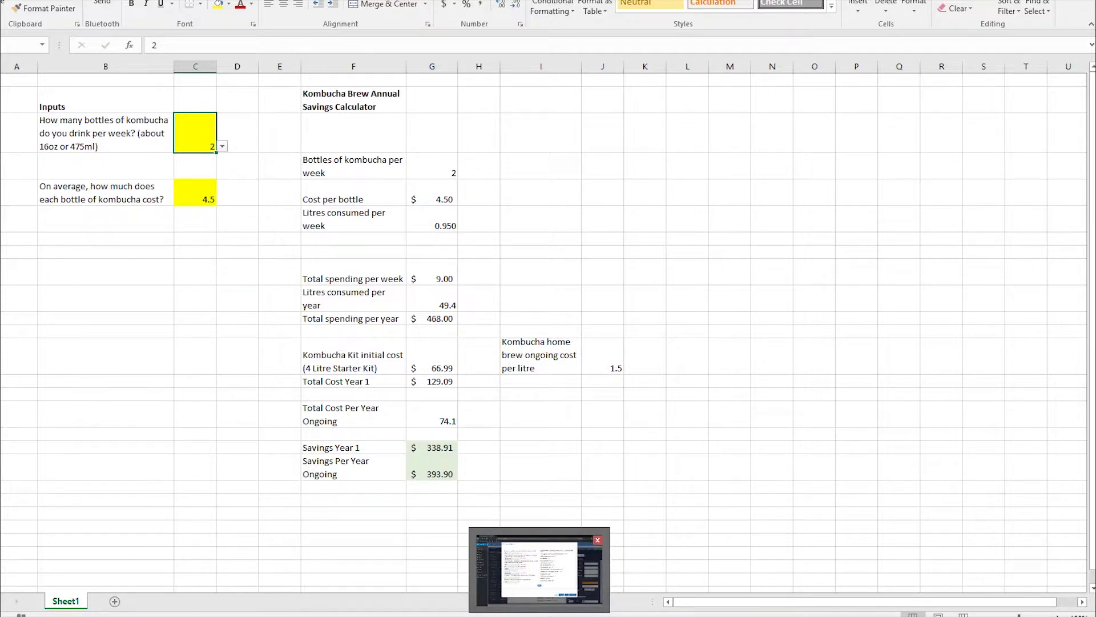
left_click(540, 568)
left_click(285, 336)
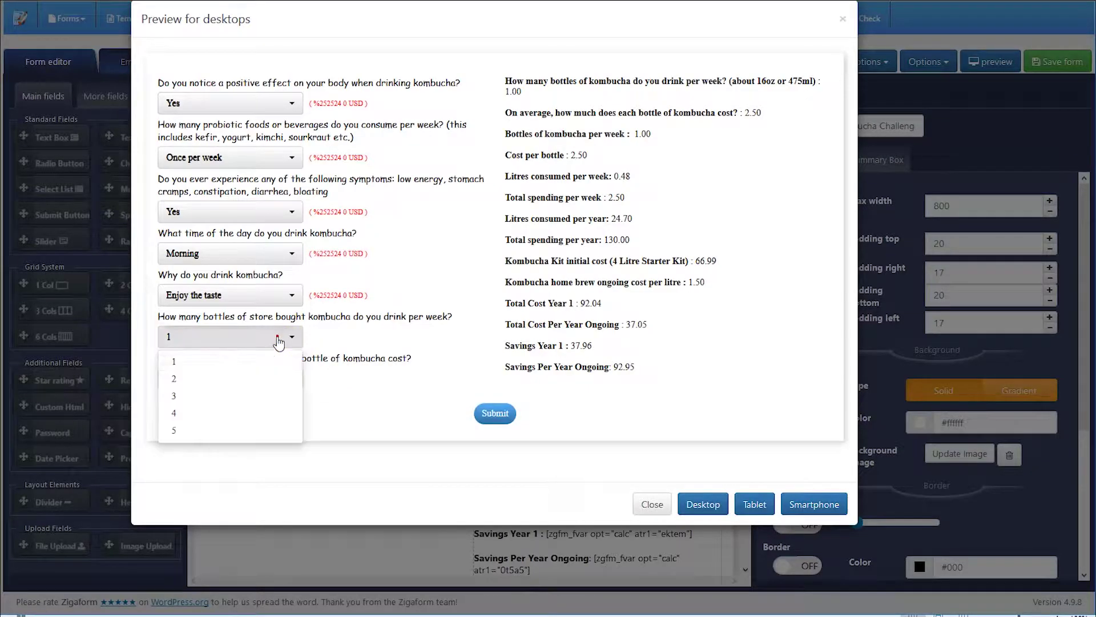
left_click(207, 382)
left_click(540, 615)
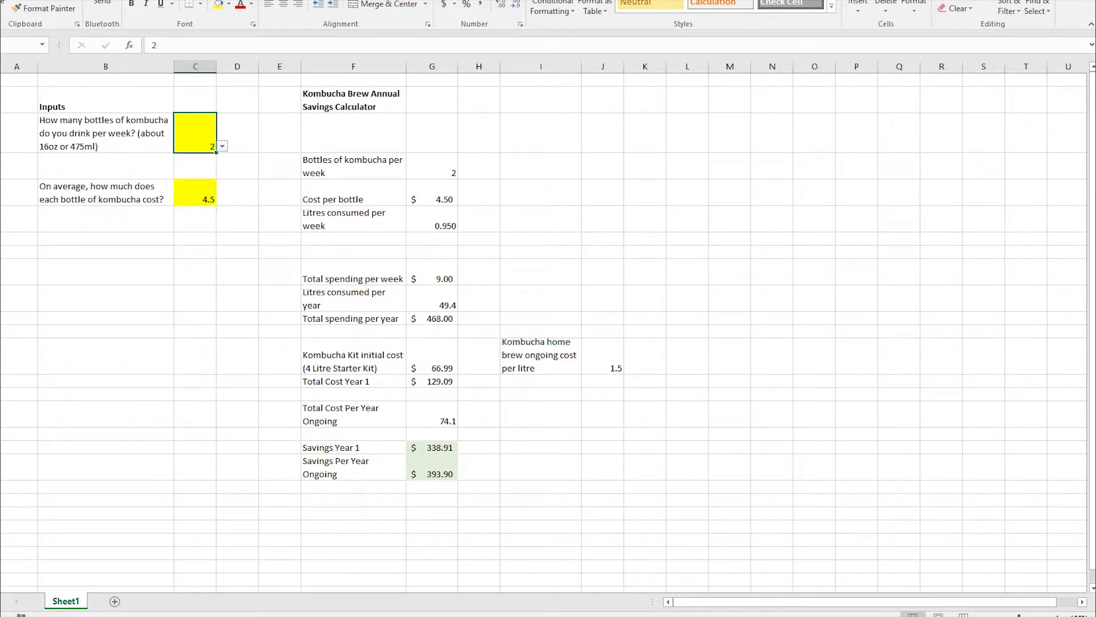
left_click(543, 565)
left_click(263, 378)
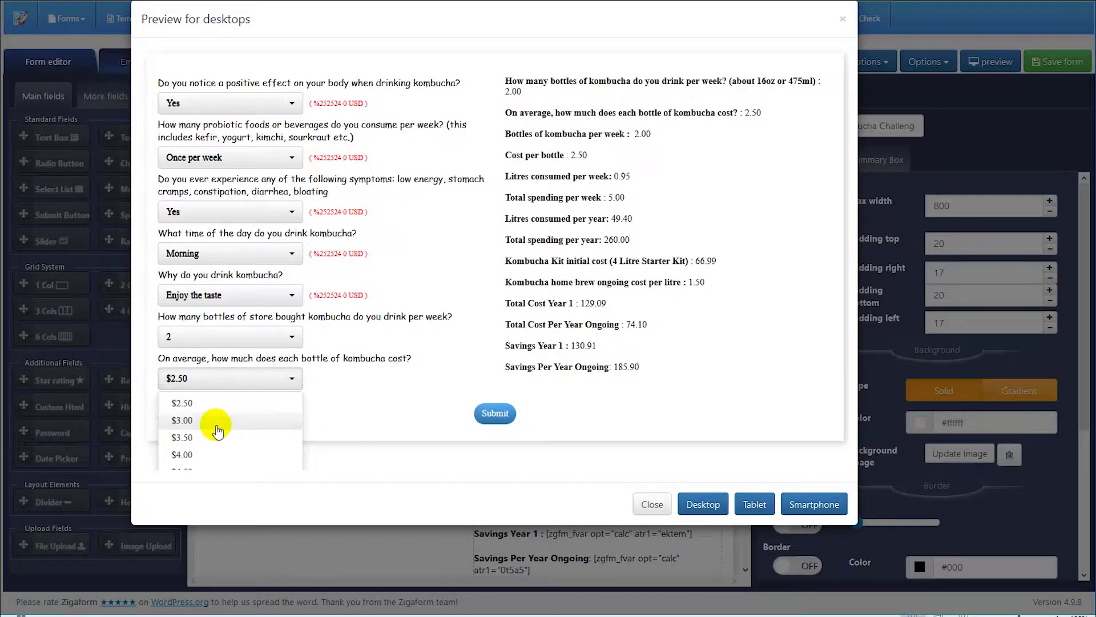
left_click(191, 469)
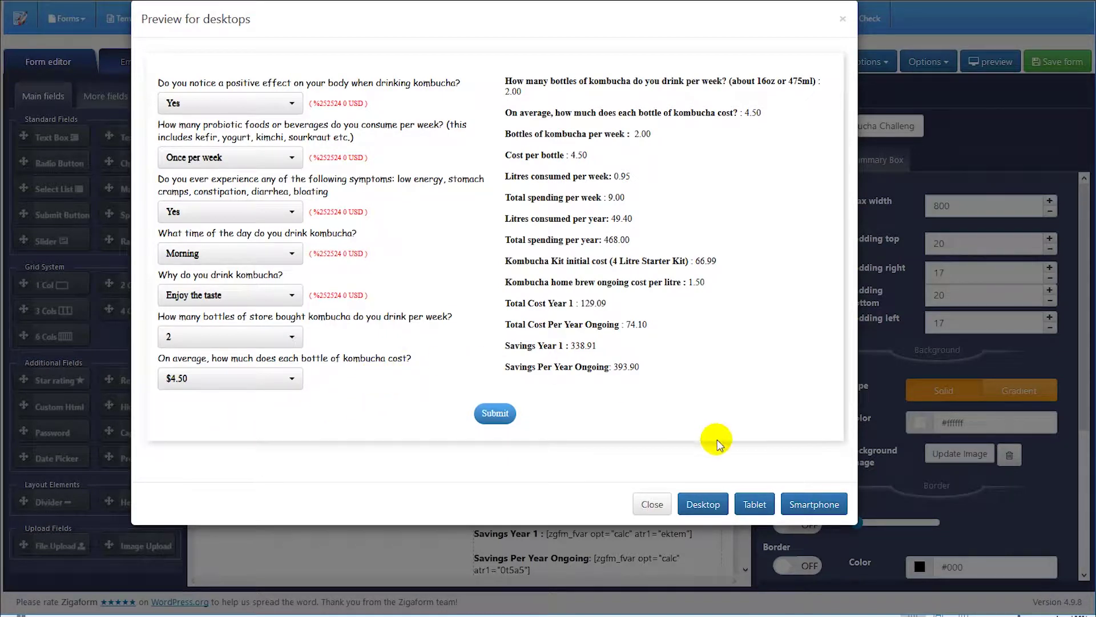
Compare the preview's calculated results, especially Savings Year 1, with the corresponding cells in the Excel sheet.
left_click_drag(510, 91, 656, 378)
left_click(640, 367)
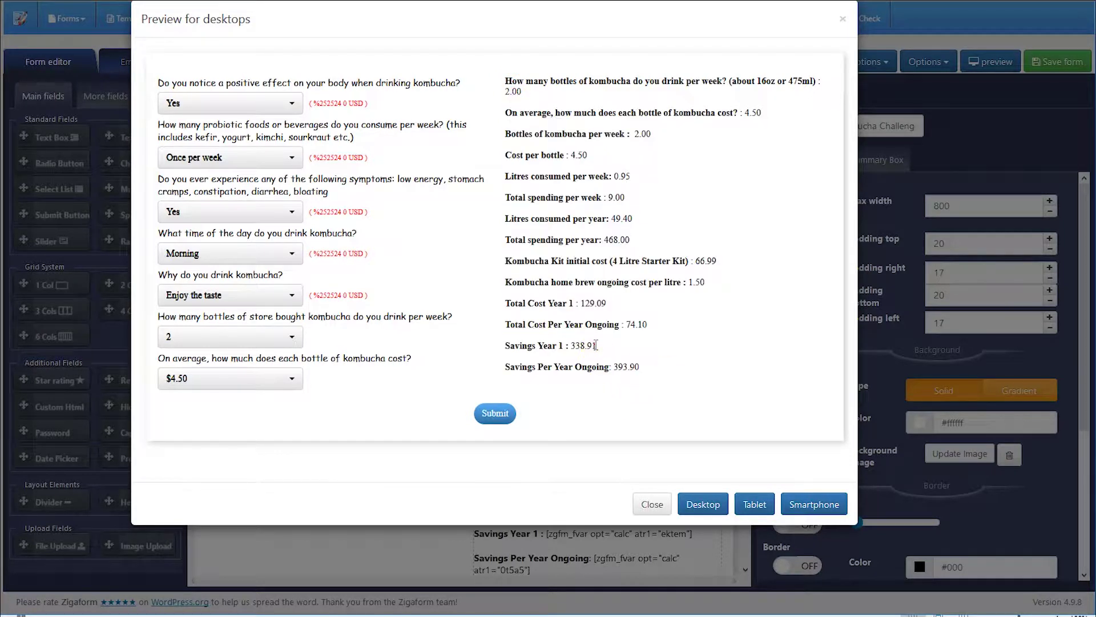
left_click(643, 325)
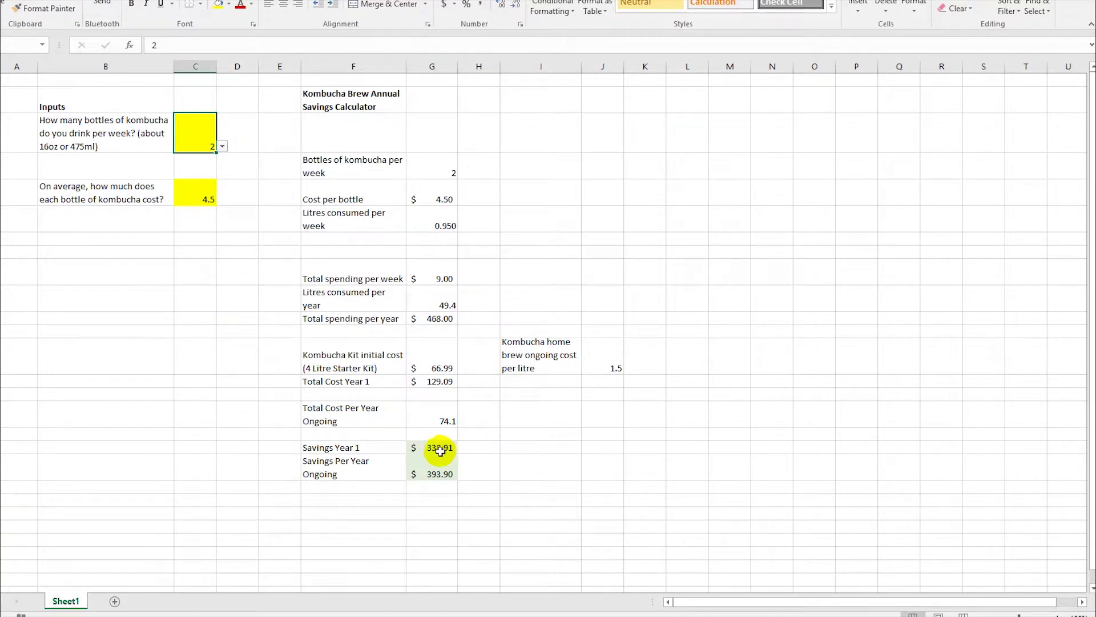
left_click(367, 448)
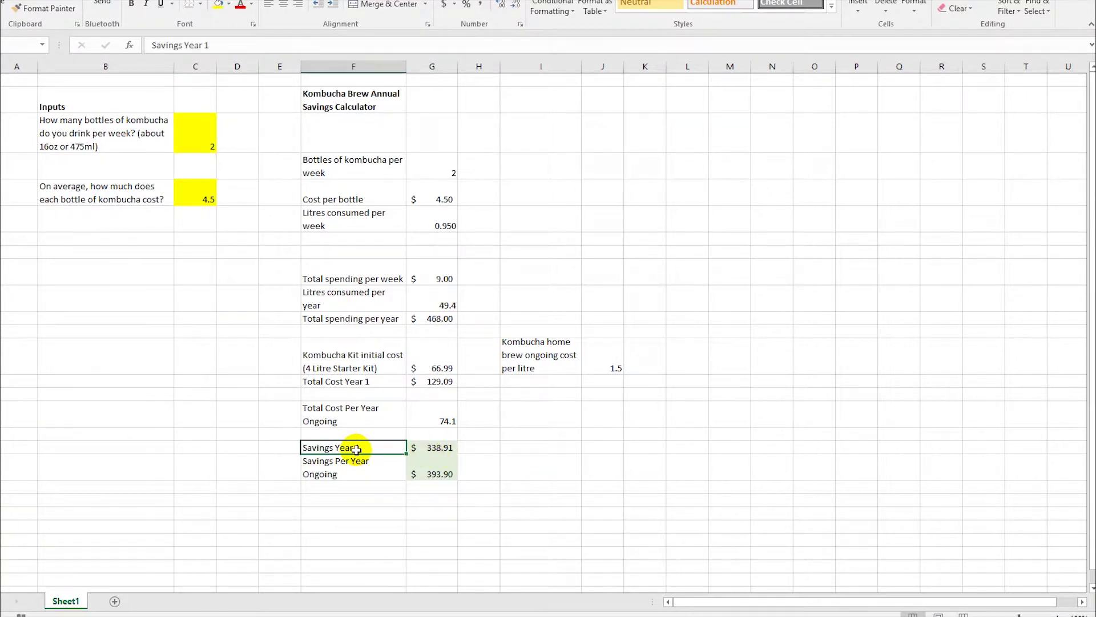
key("ctrl+F1")
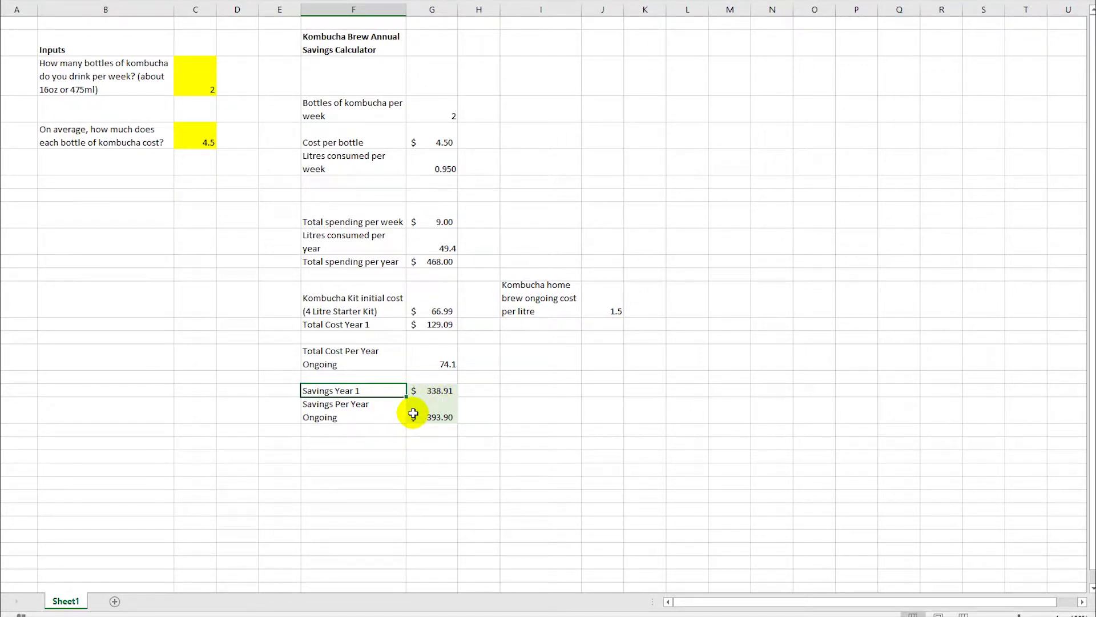
key("ctrl+F1")
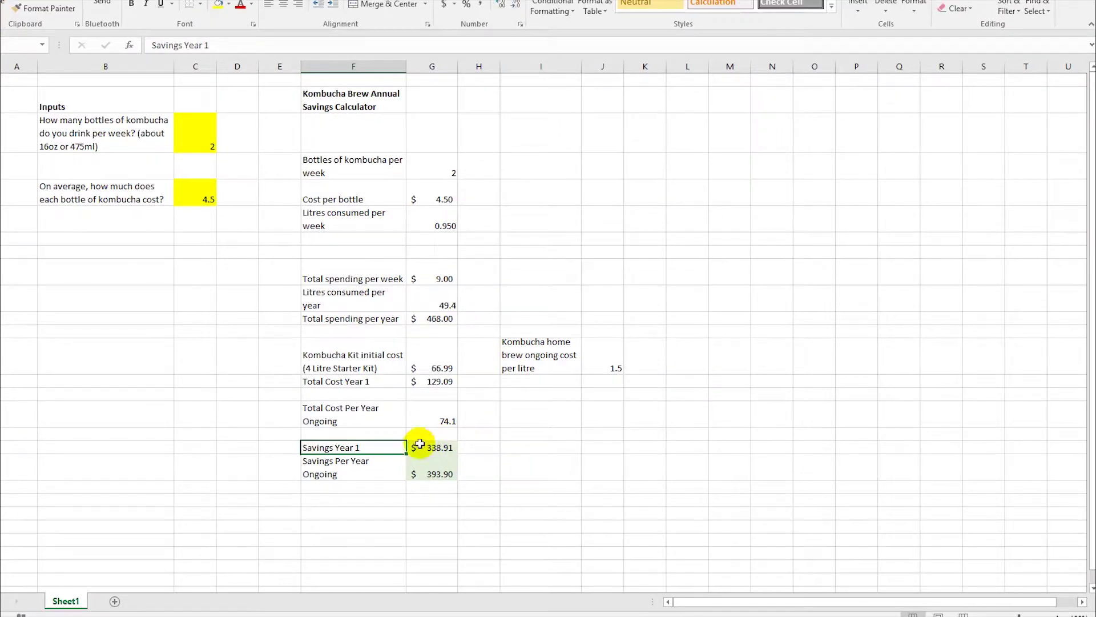
left_click(386, 452)
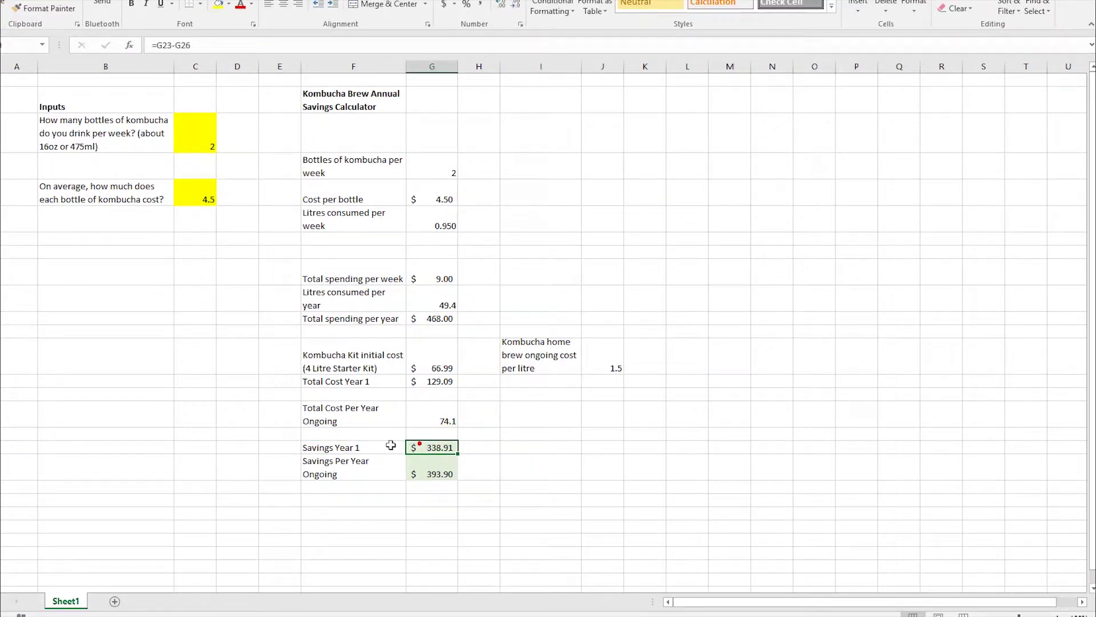
left_click(341, 448)
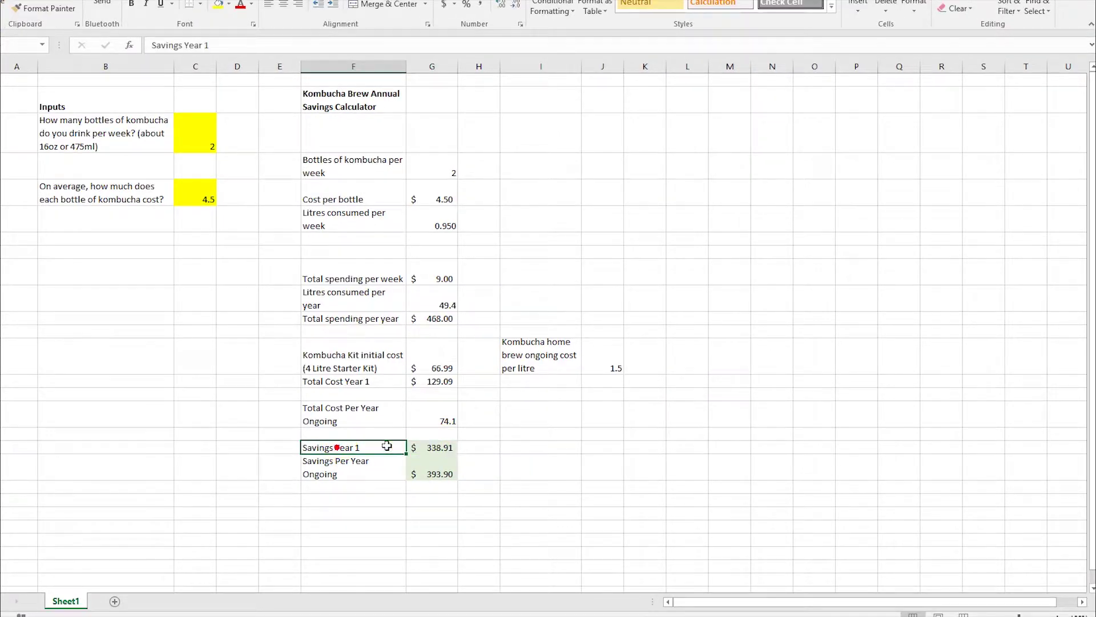
left_click(443, 451)
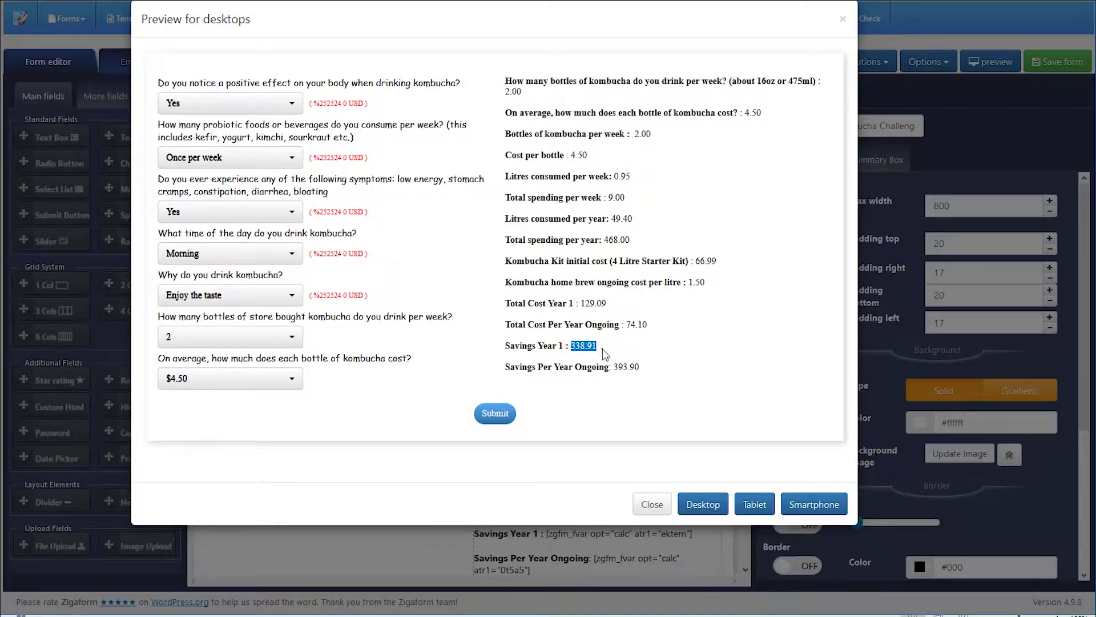
left_click_drag(573, 348, 506, 346)
Compare Savings Per Year Ongoing in the Excel sheet with the same figure in the form preview.
left_click(596, 358)
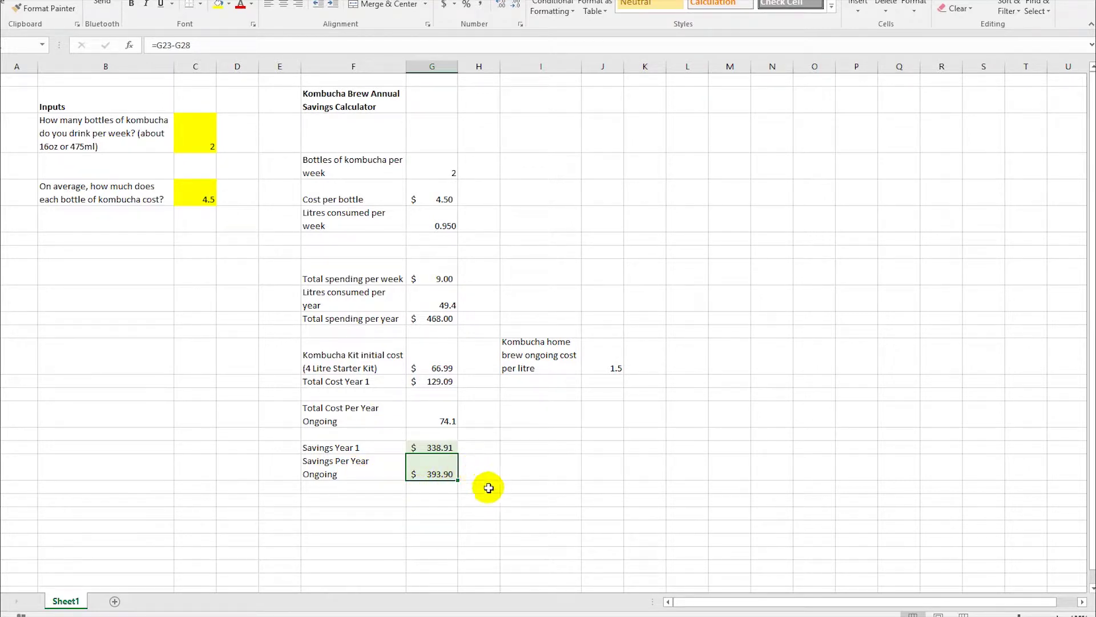
left_click(520, 611)
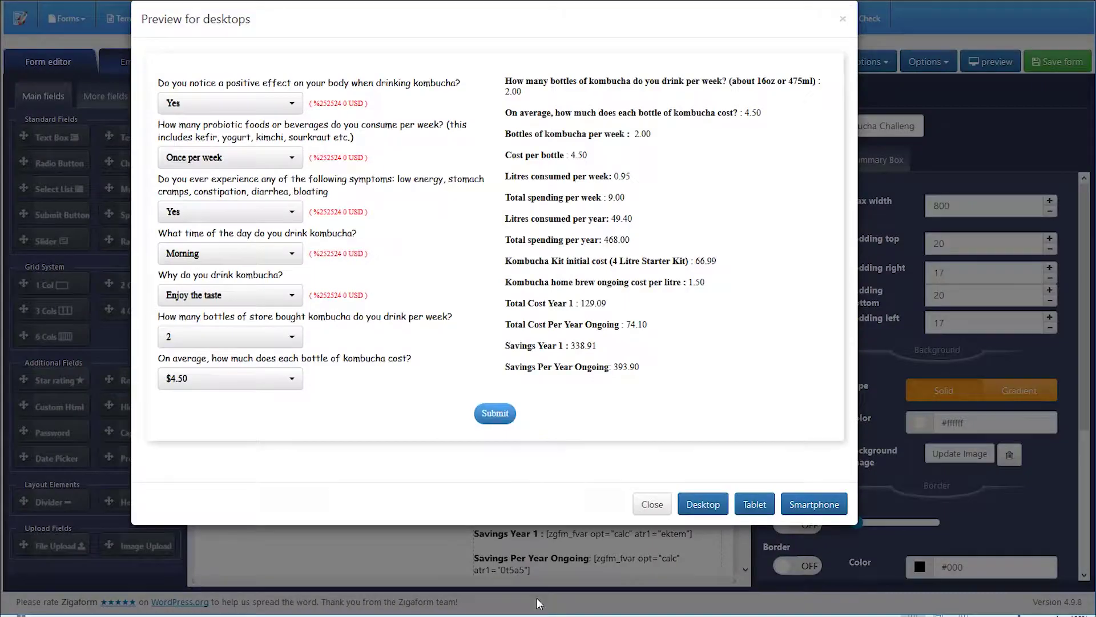
left_click_drag(639, 367, 695, 365)
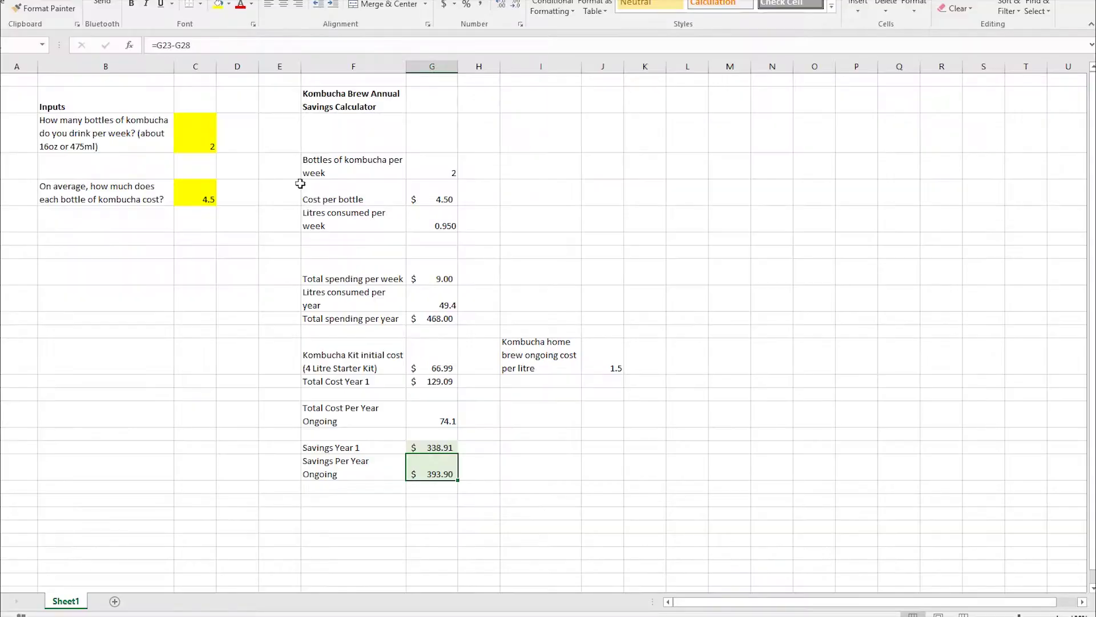
In the Excel sheet, set the bottles of kombucha per week to 5 and the average bottle cost to $3.00.
left_click(205, 140)
left_click(223, 147)
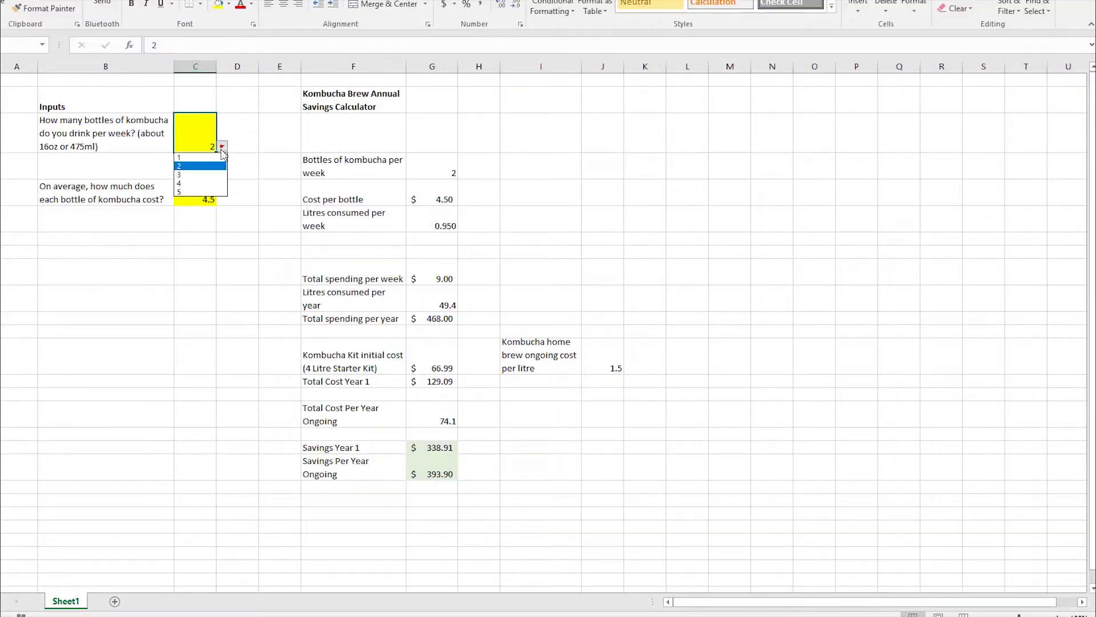
left_click(201, 193)
left_click(222, 199)
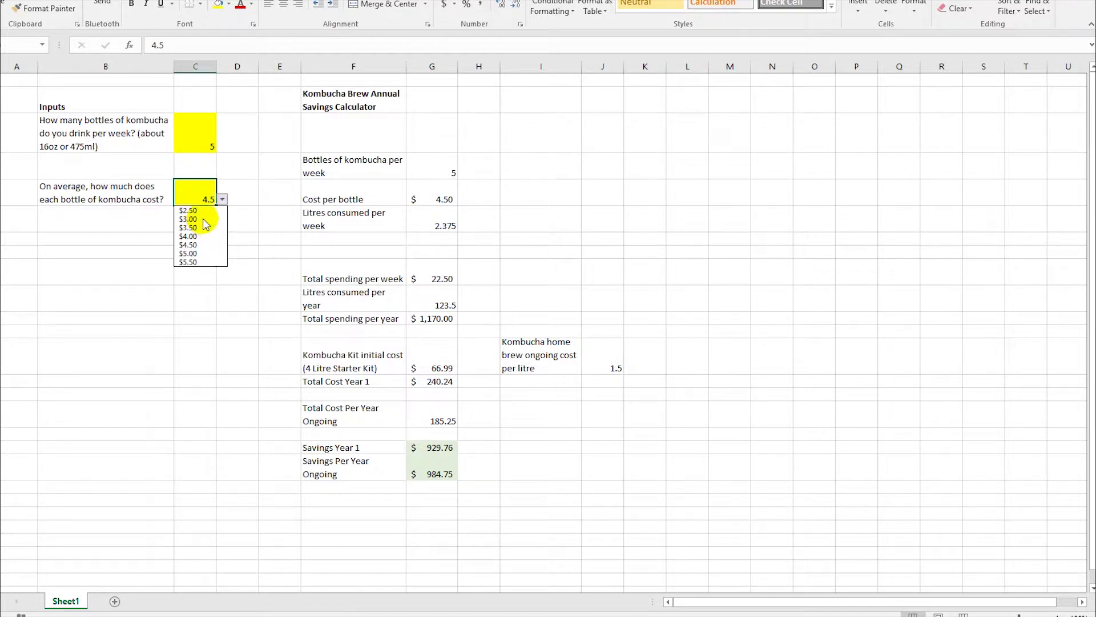
left_click(203, 218)
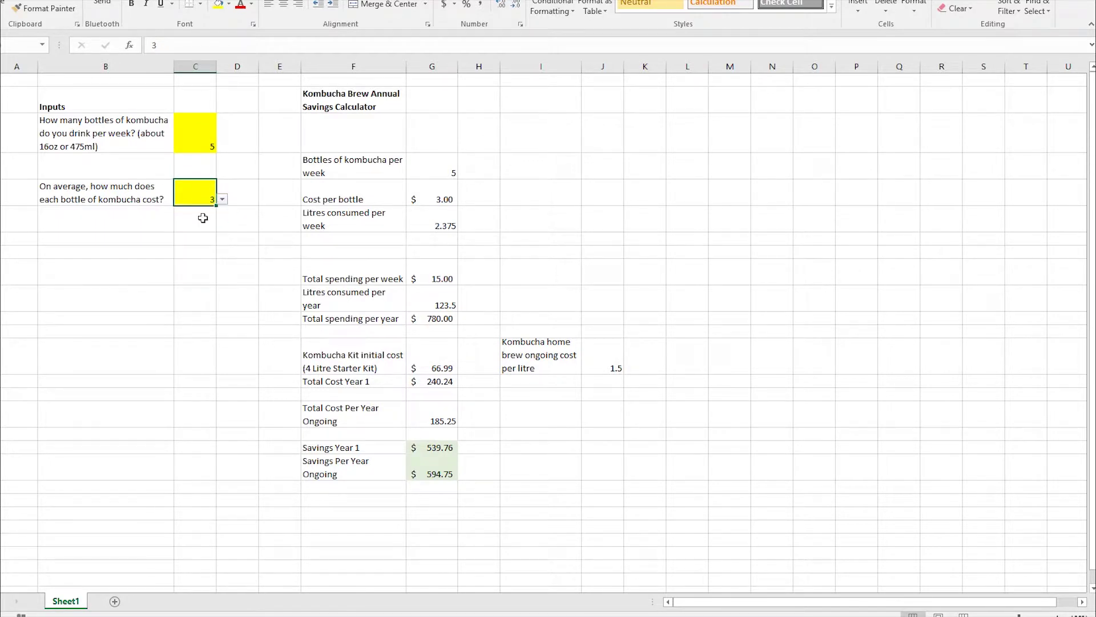
left_click(238, 187)
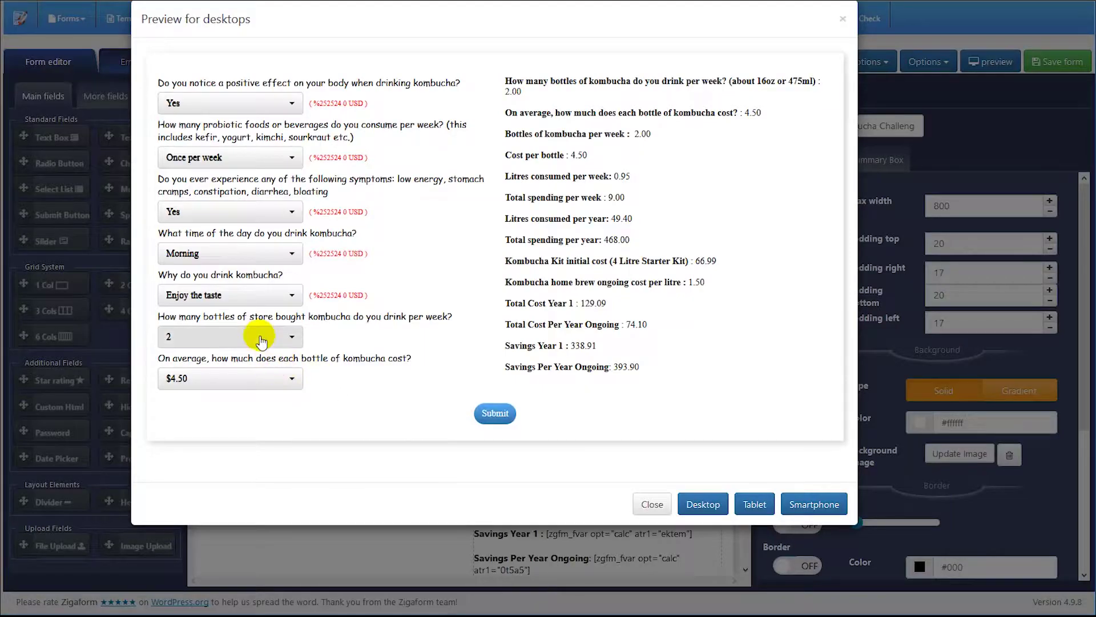
In the form preview, choose 5 store bought bottles per week and an average bottle cost of $3.00.
left_click(258, 335)
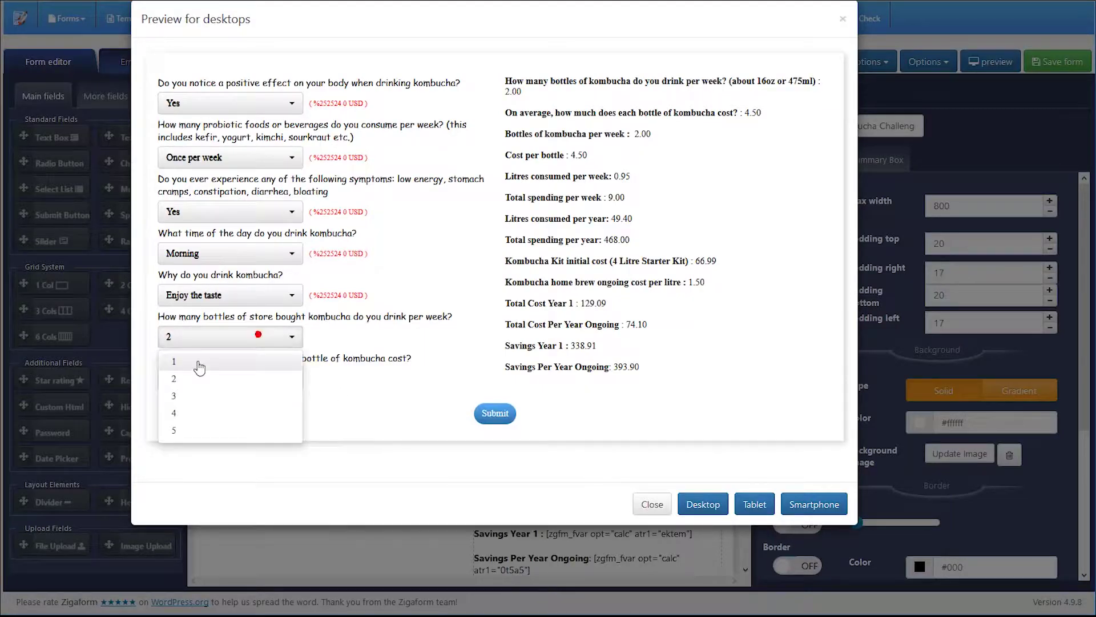
left_click(180, 430)
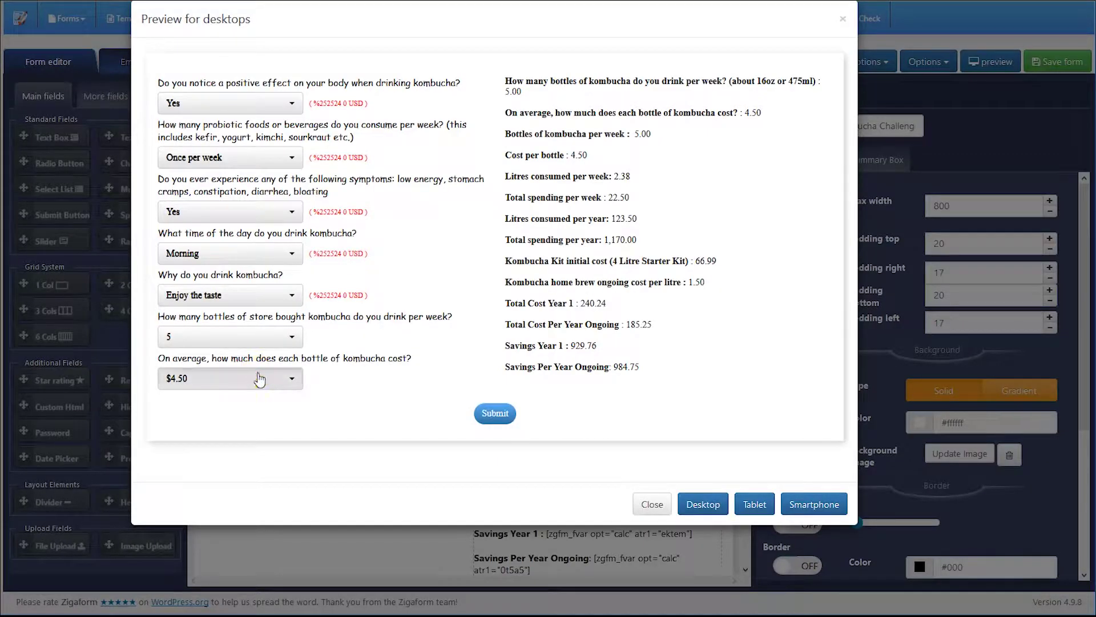
left_click(257, 378)
left_click(199, 421)
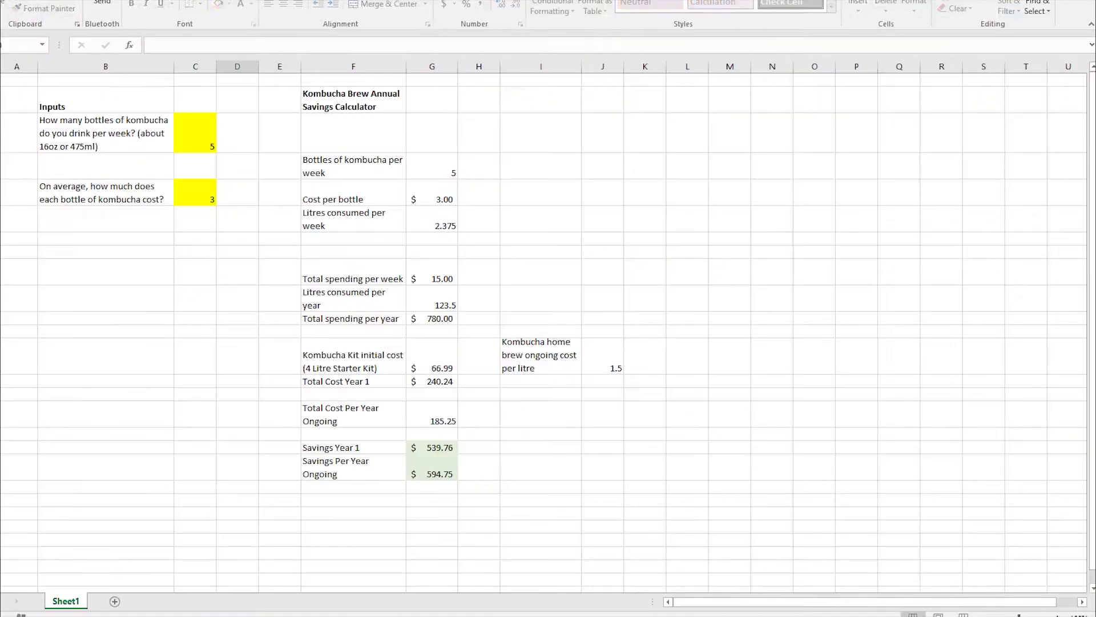
Check the Savings Year 1 formula in the Excel sheet and compare the sheet's results with the values in the form preview.
left_click(428, 448)
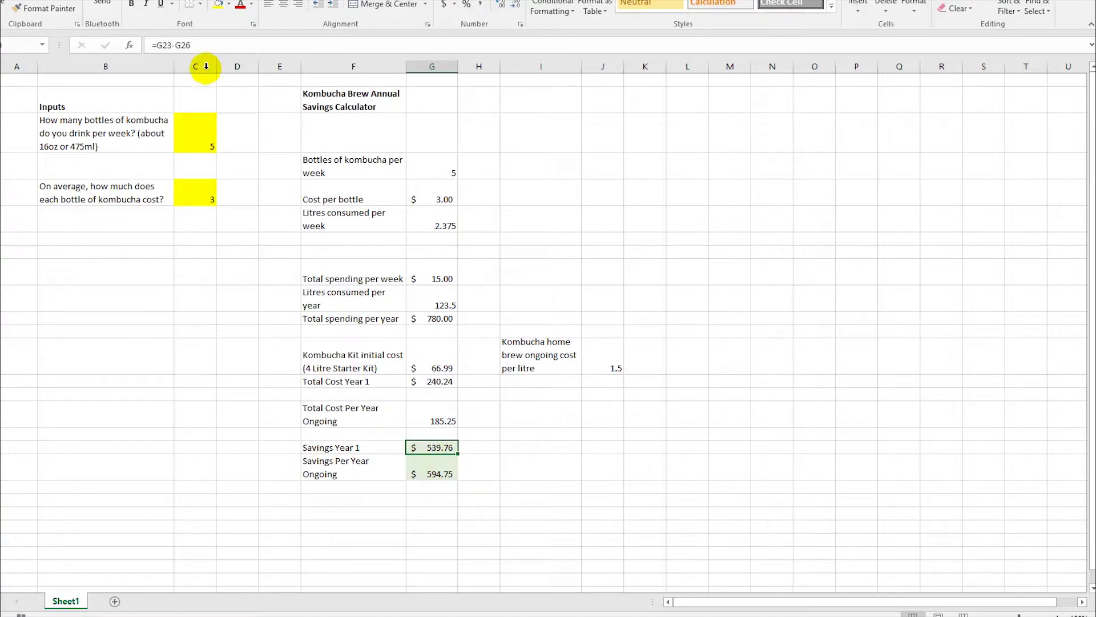
key("F2")
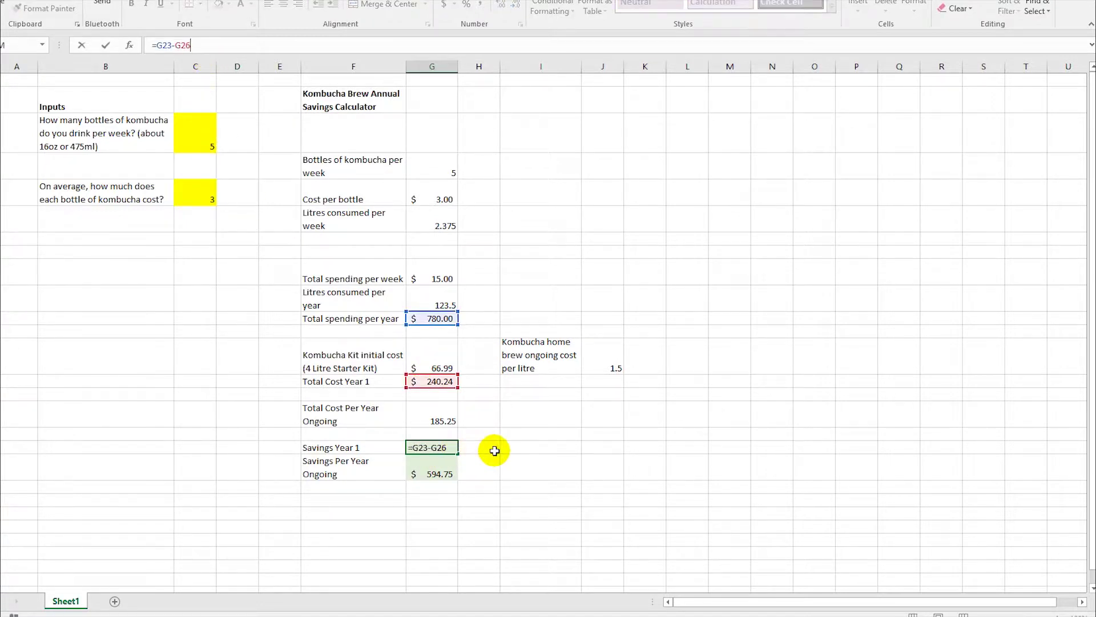
key("Escape")
left_click(480, 451)
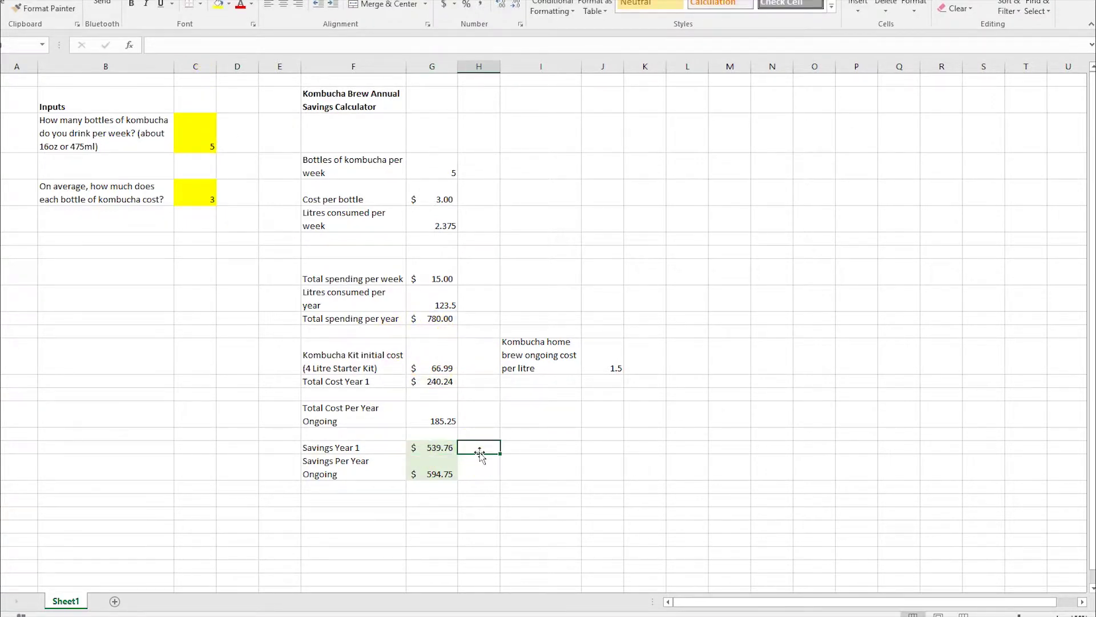
left_click(441, 448)
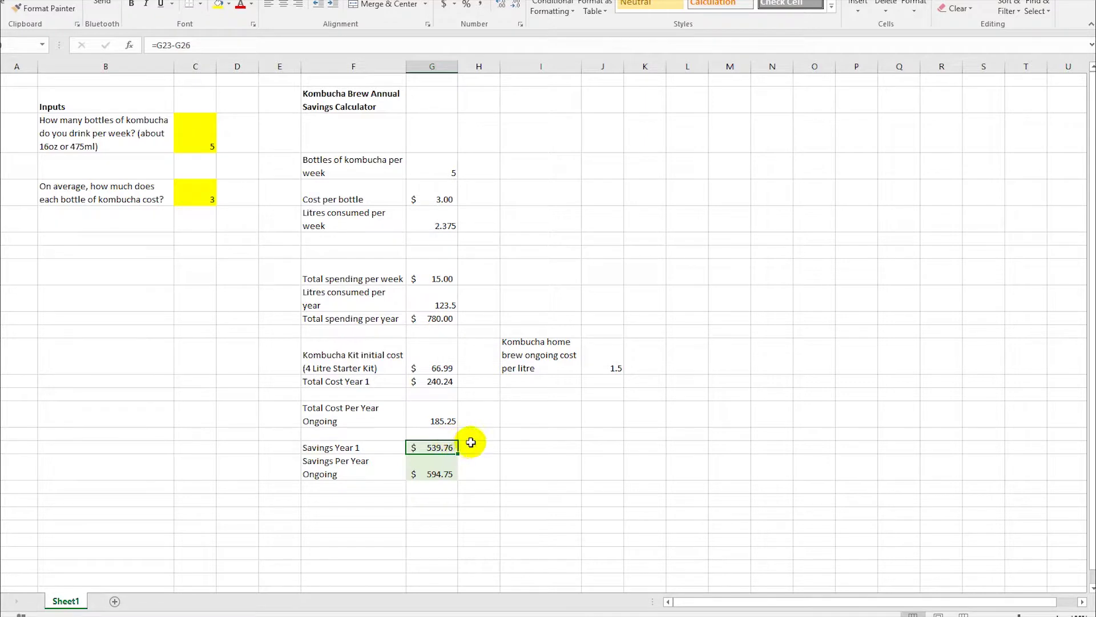
left_click(491, 460)
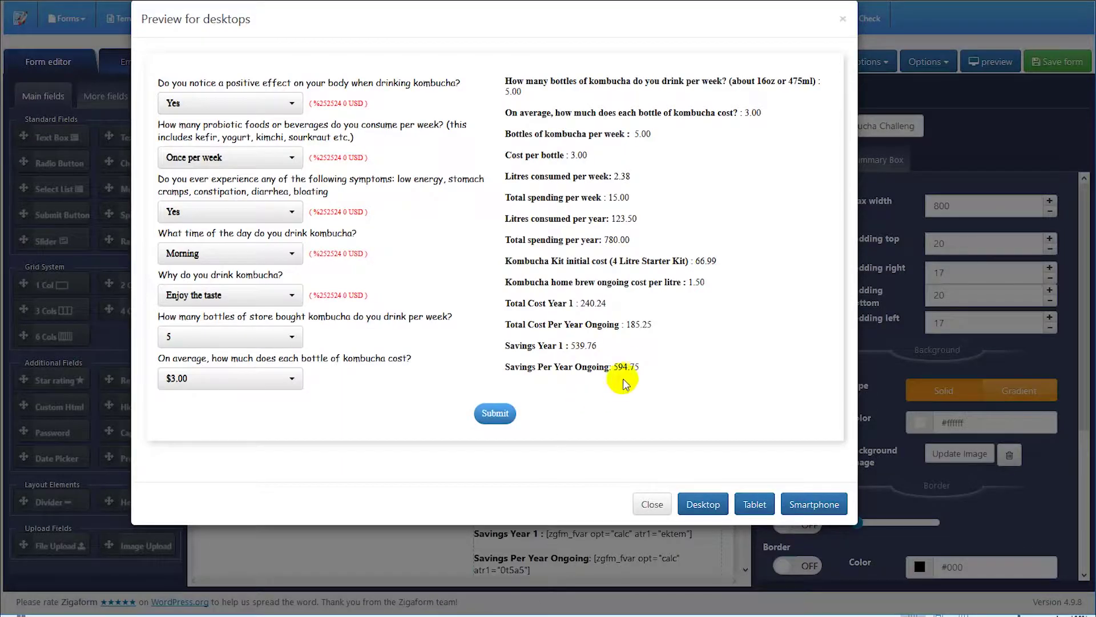
left_click_drag(642, 368, 517, 102)
left_click(517, 101)
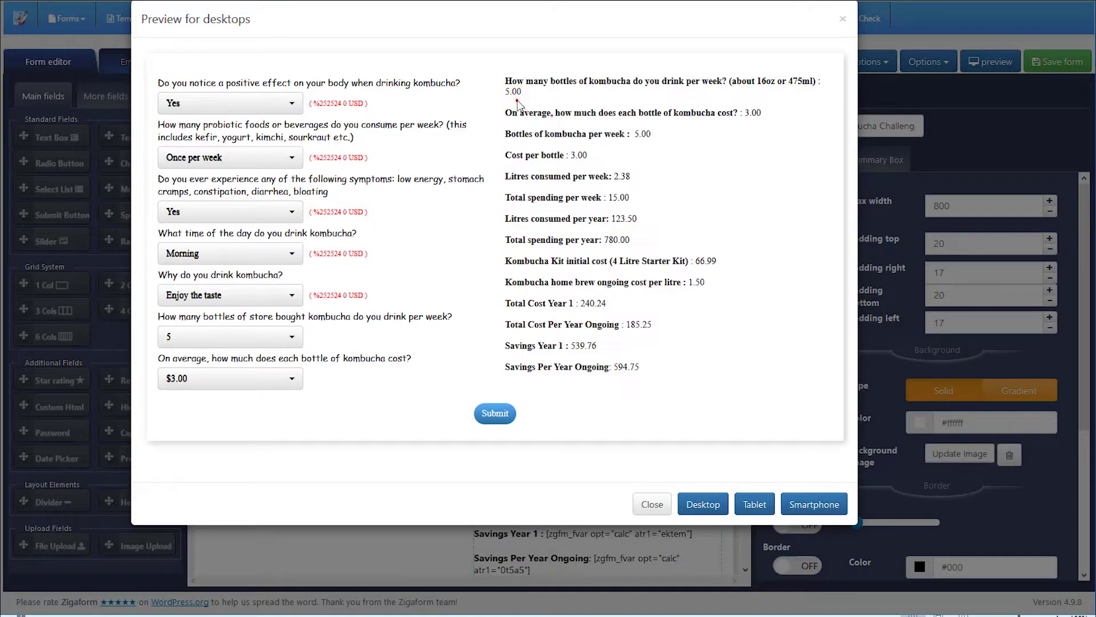
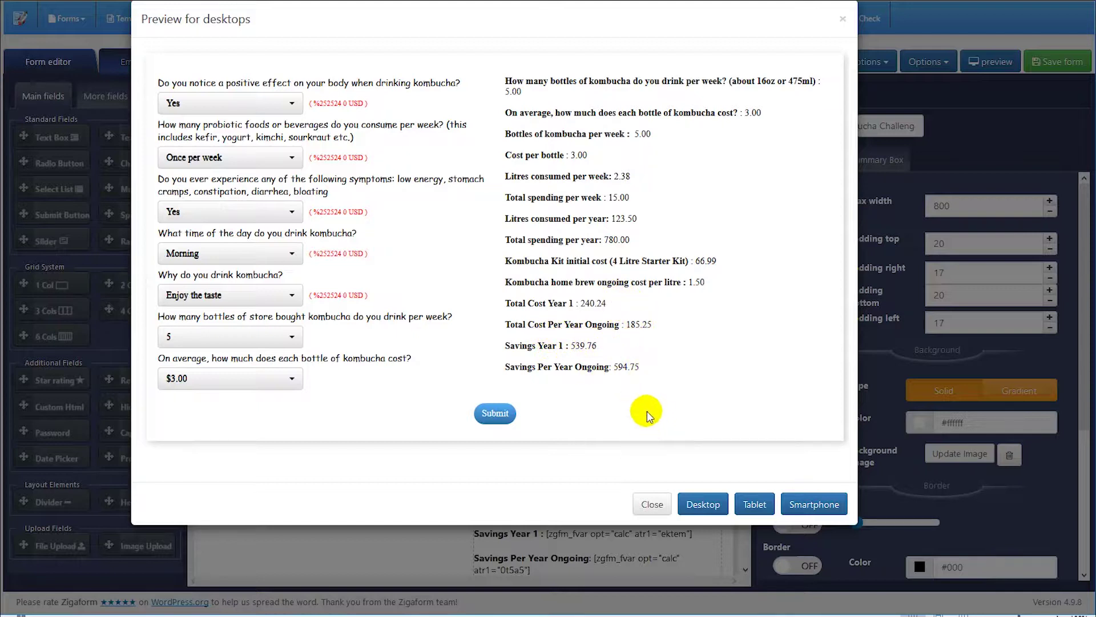
Close the form preview and bring up the admin email template in the email settings.
left_click_drag(639, 367, 510, 92)
left_click(651, 502)
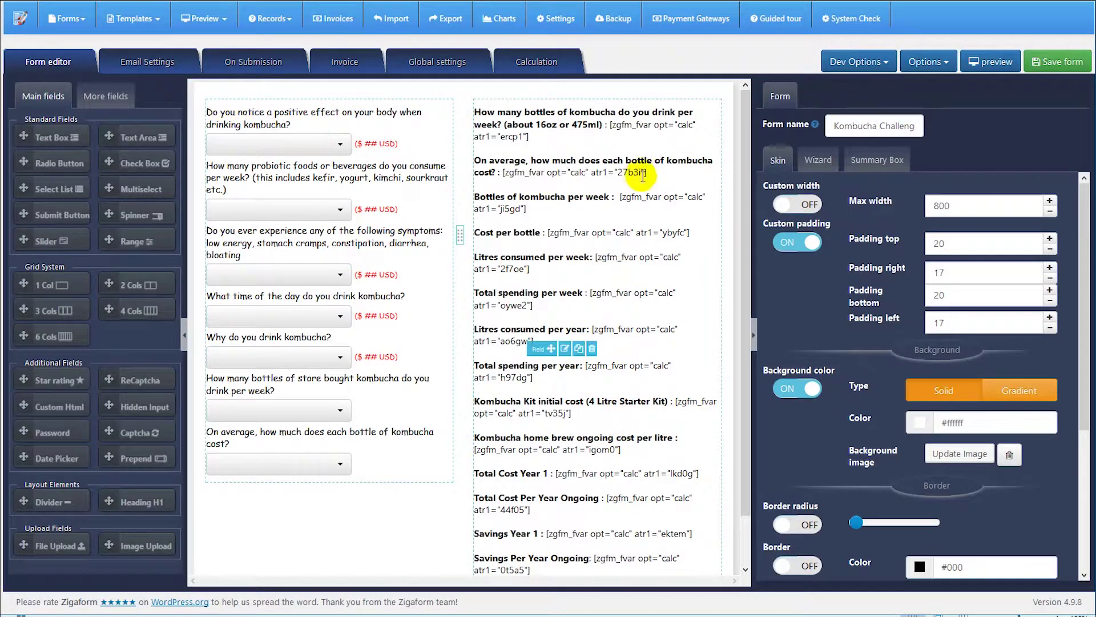
left_click(162, 67)
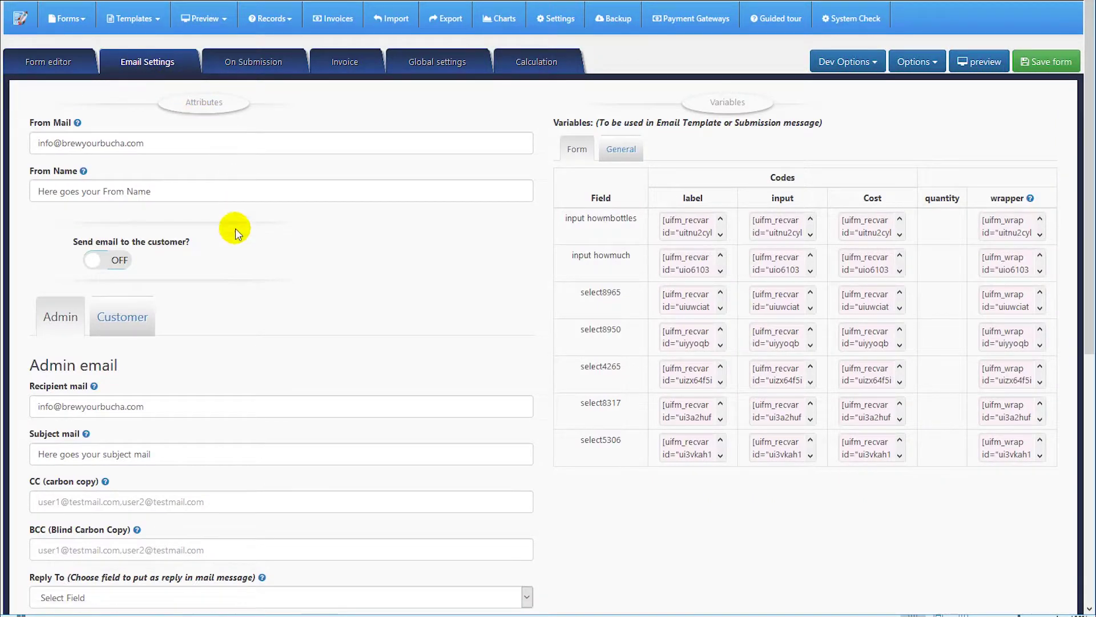
scroll(251, 308, "down", 3)
scroll(251, 310, "down", 3)
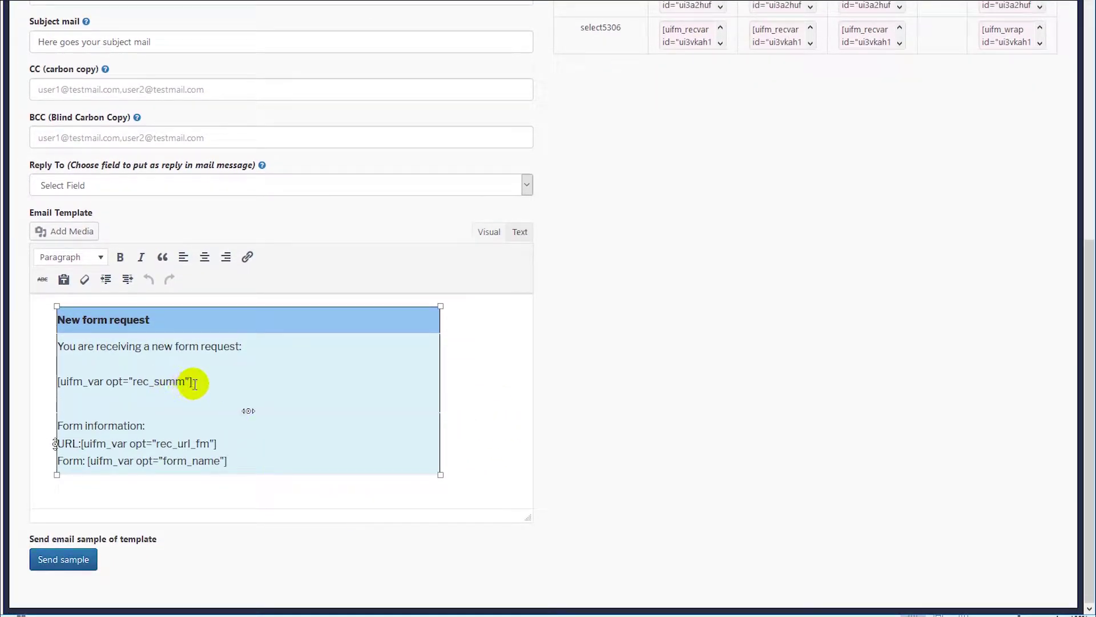
Delete the [uifm_var opt="rec_summ"] summary variable from the body of the admin email template.
left_click_drag(195, 382, 70, 376)
scroll(495, 381, "up", 1)
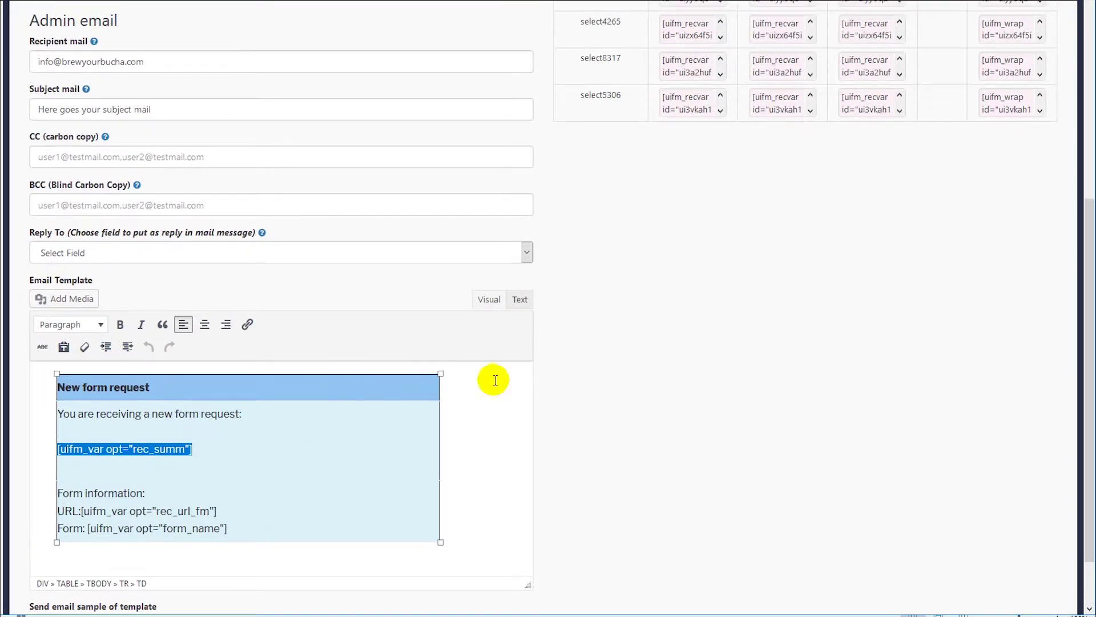
scroll(637, 387, "up", 3)
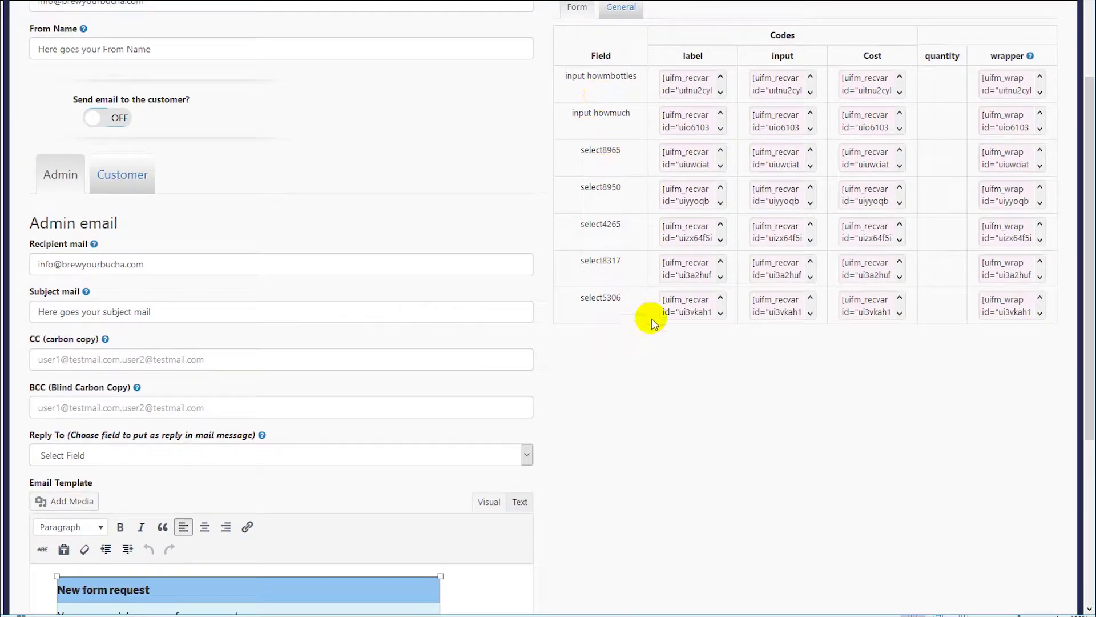
scroll(632, 457, "down", 3)
left_click(231, 433)
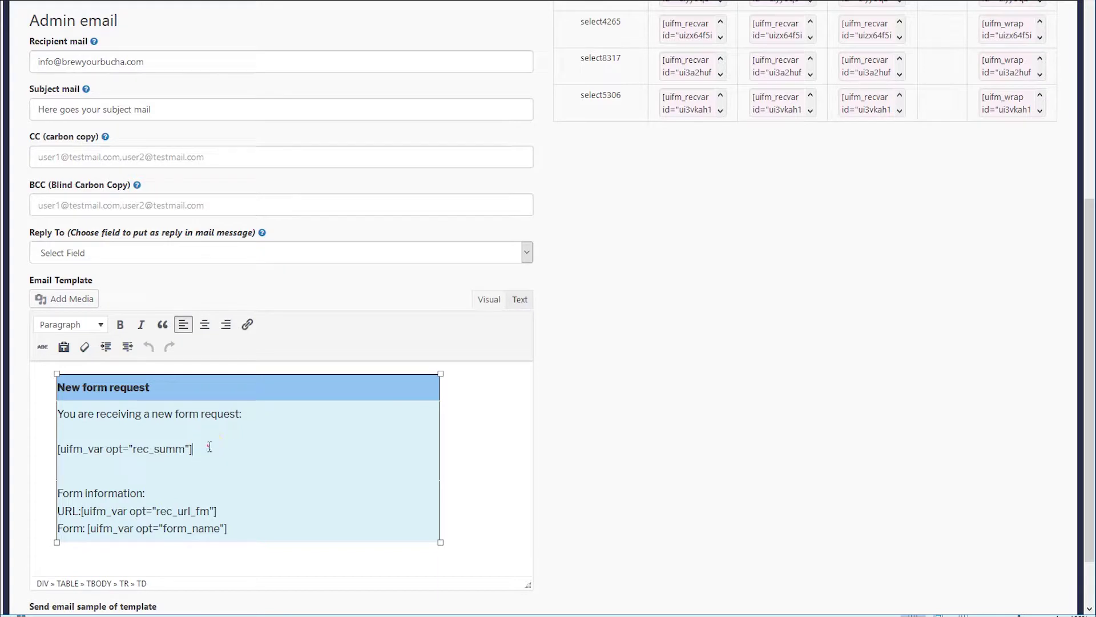
left_click_drag(209, 447, 55, 444)
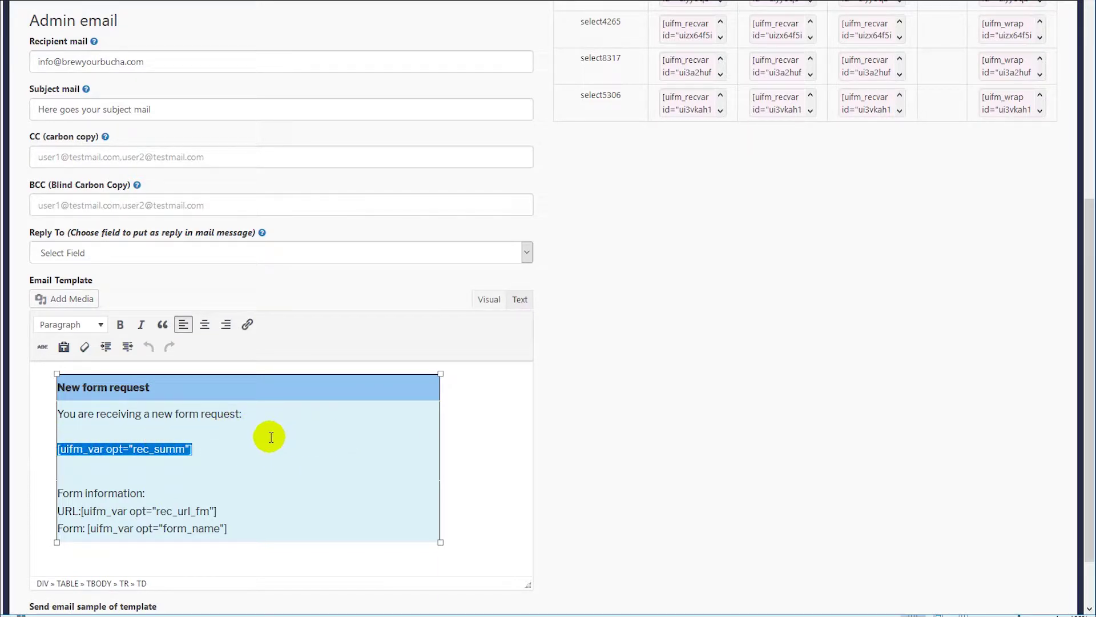
left_click_drag(200, 450, 87, 449)
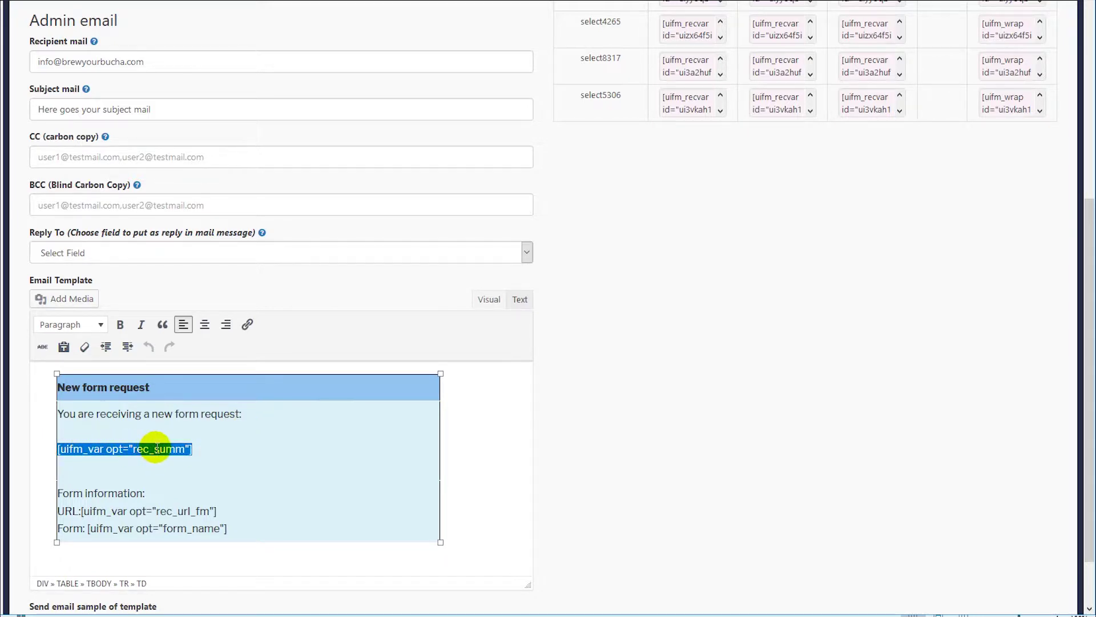
key("Delete")
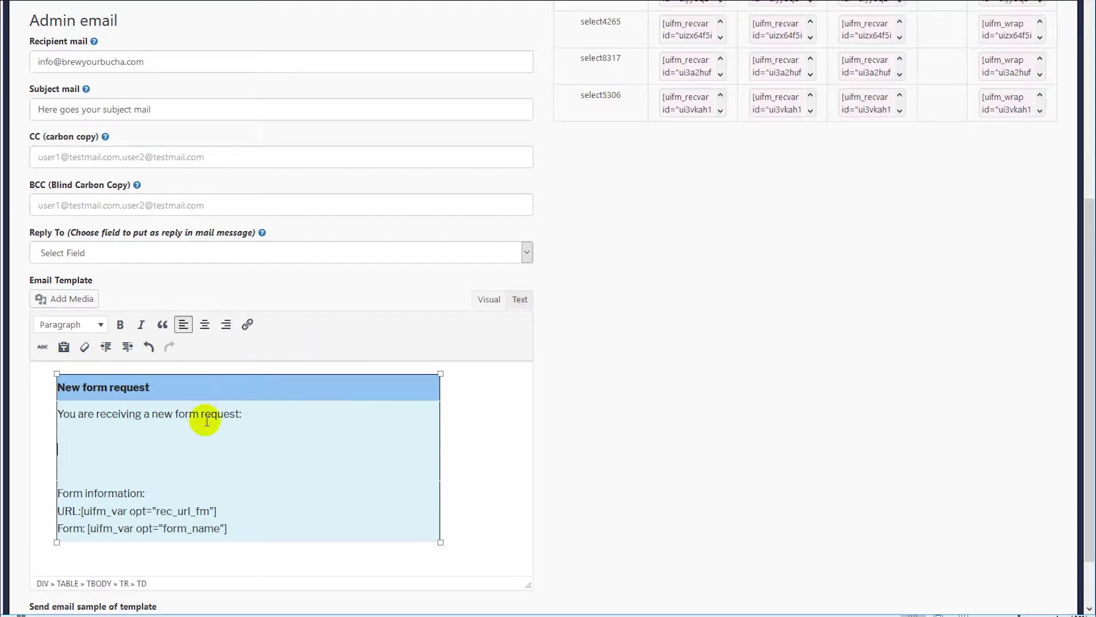
Return to the form editor and open the input settings of the custom HTML field holding the calculation results.
scroll(559, 399, "up", 4)
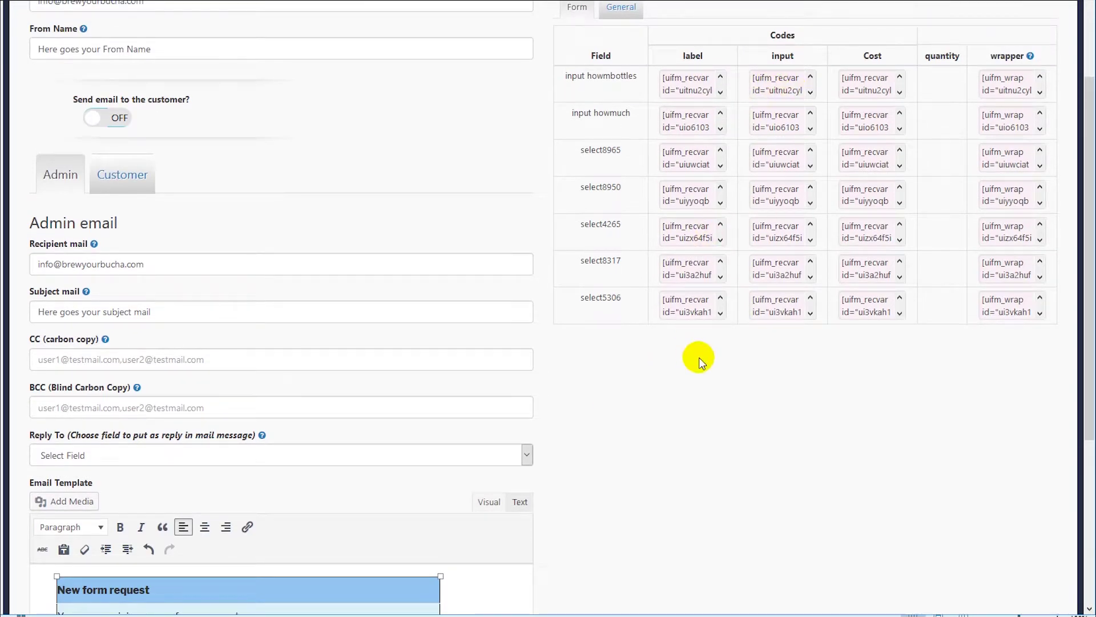
scroll(657, 415, "down", 2)
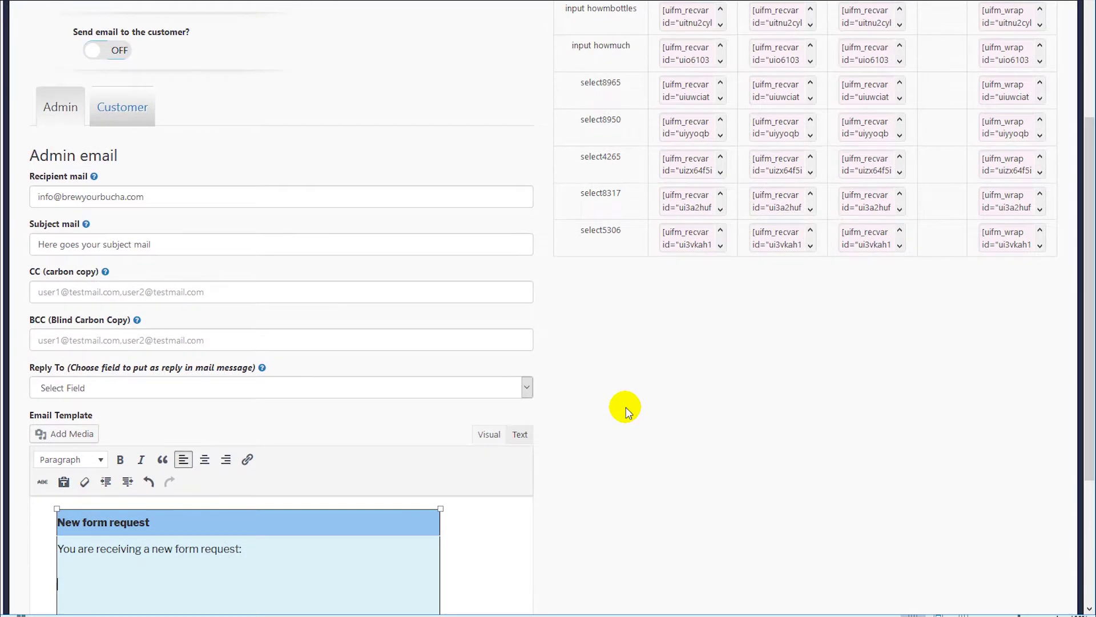
scroll(622, 405, "up", 3)
scroll(407, 287, "up", 1)
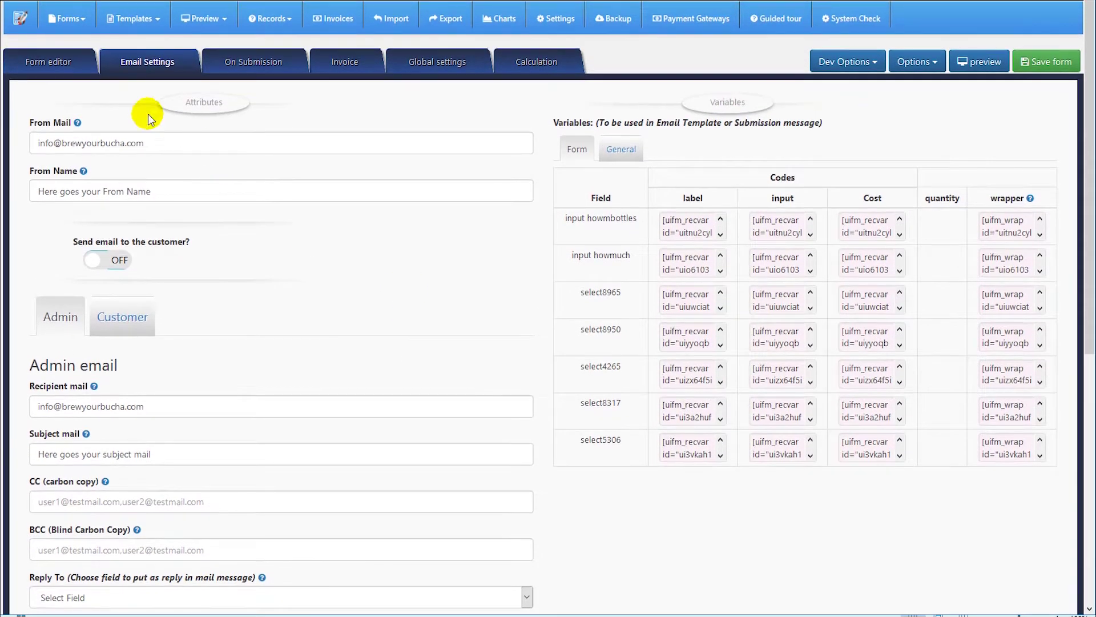
left_click(52, 62)
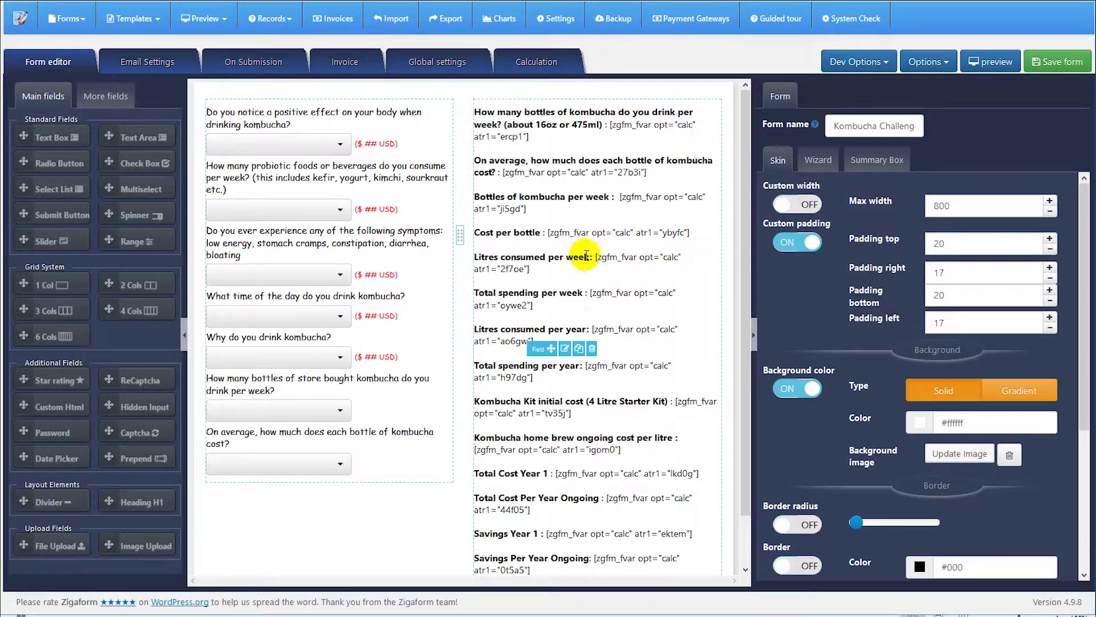
left_click(565, 343)
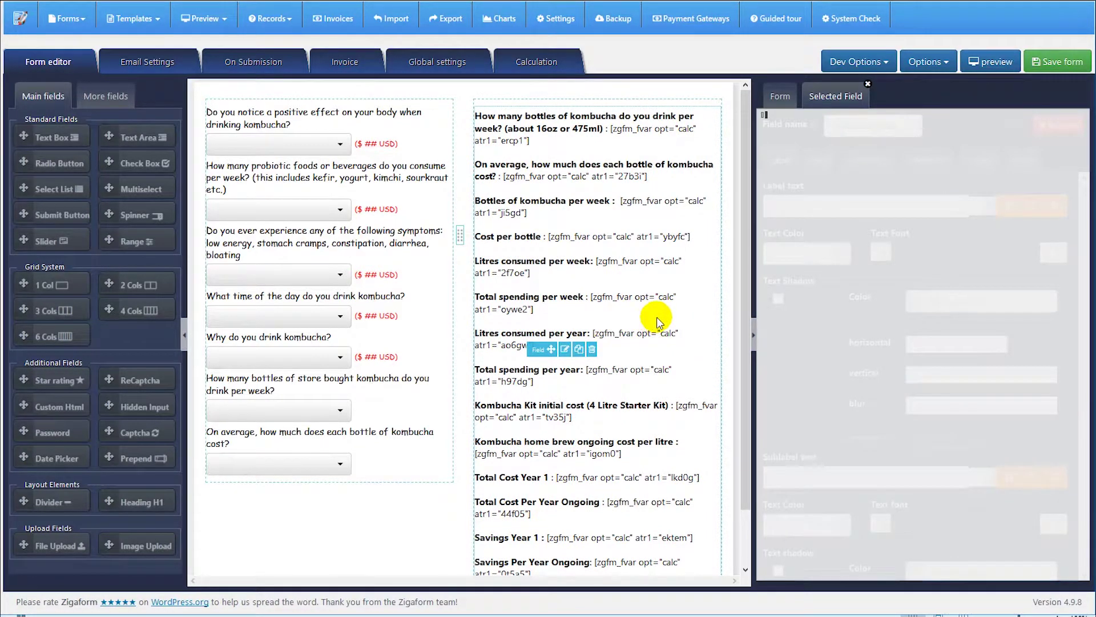
left_click(818, 158)
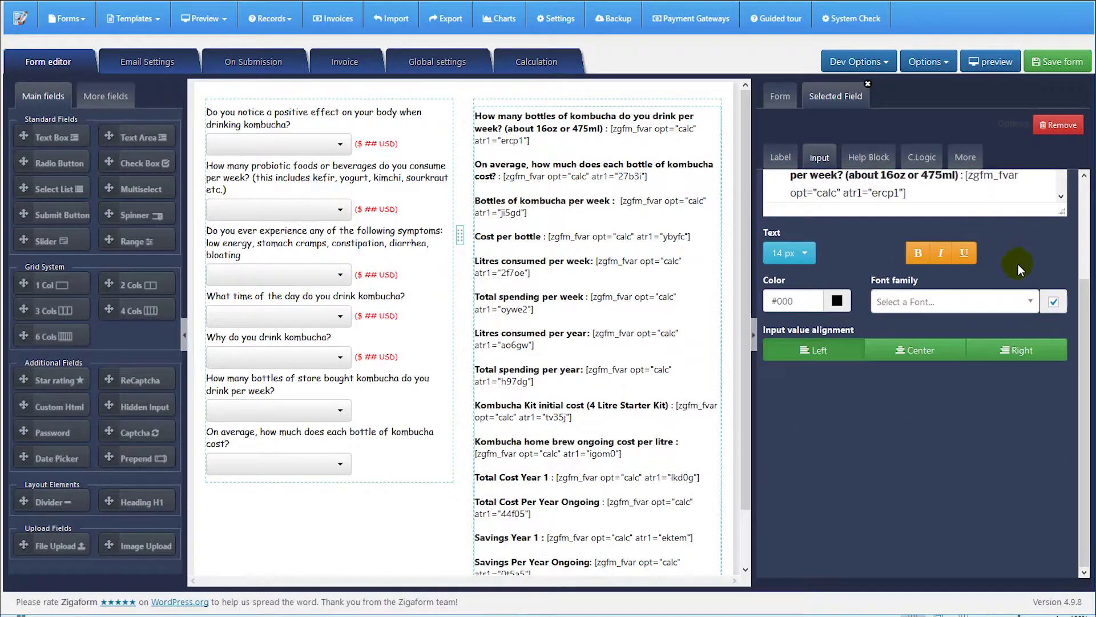
Show the results field's custom HTML content as source code and copy all of it.
left_click(1053, 203)
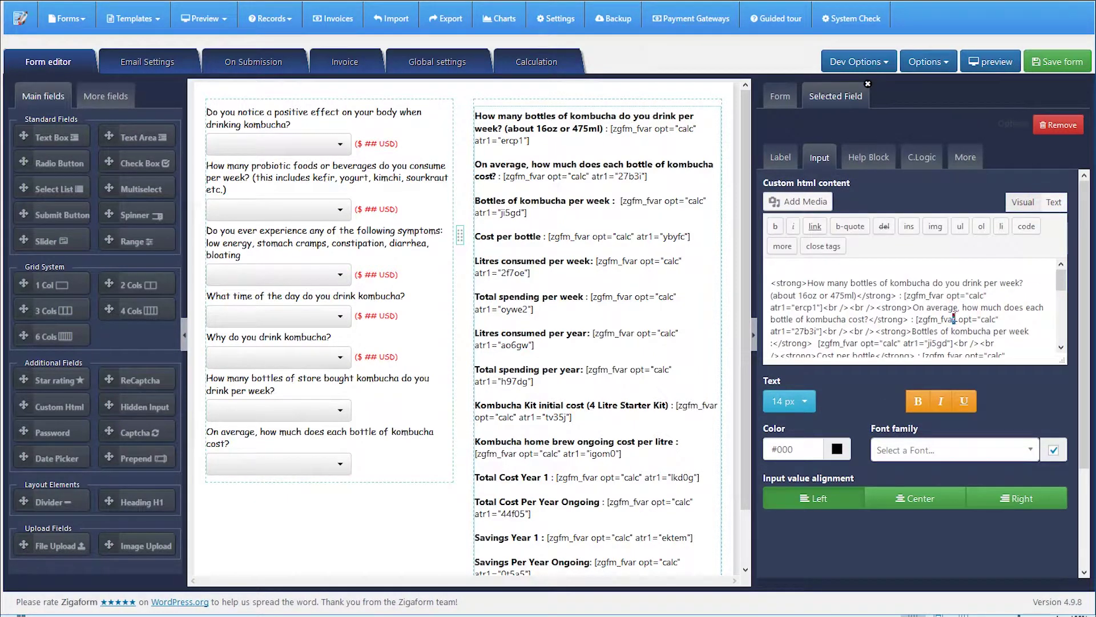
mouse_move(1061, 280)
left_mouse_down()
mouse_move(1062, 304)
mouse_move(1057, 278)
left_mouse_up()
left_click(904, 309)
key("ctrl+a")
key("ctrl+c")
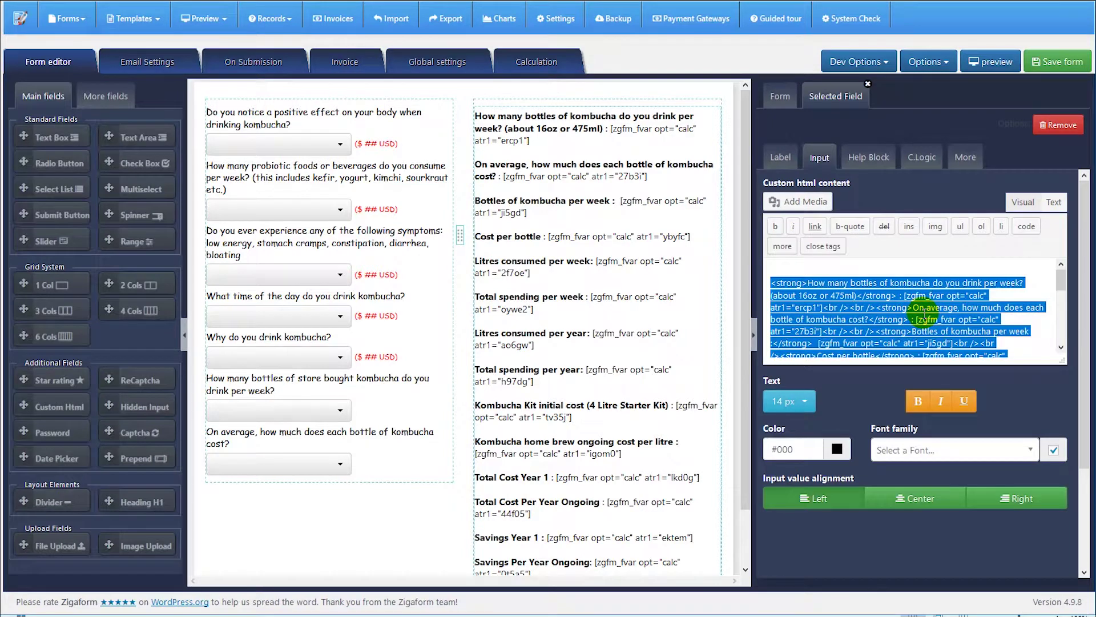
left_click(985, 187)
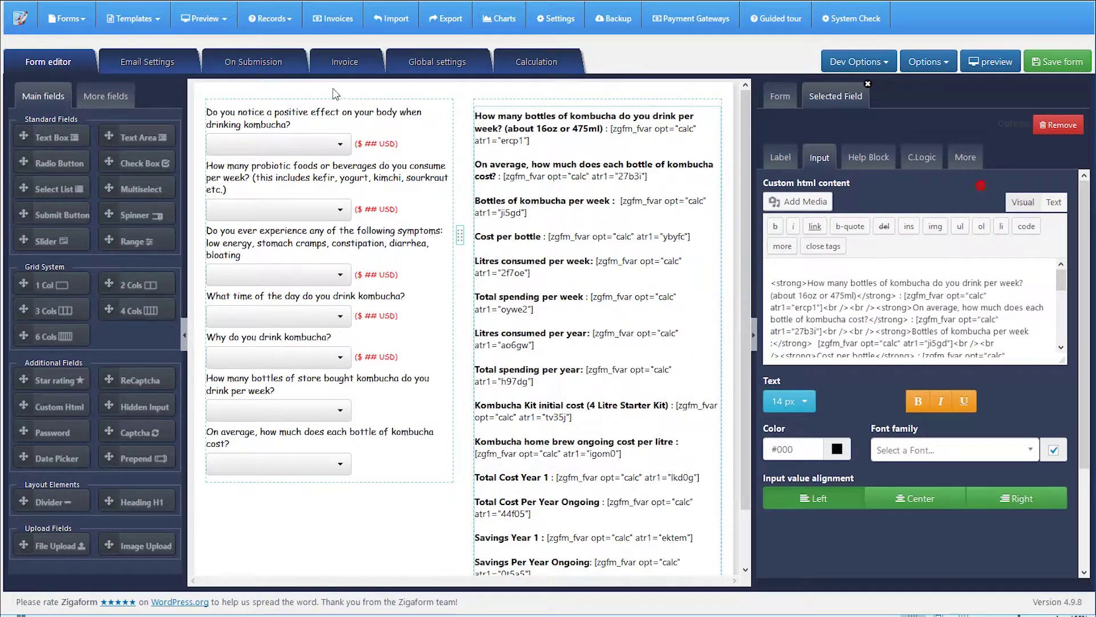
Paste the copied results HTML into the admin email template's source, on new lines below "You are receiving a new form request:".
left_click(155, 64)
scroll(388, 343, "down", 5)
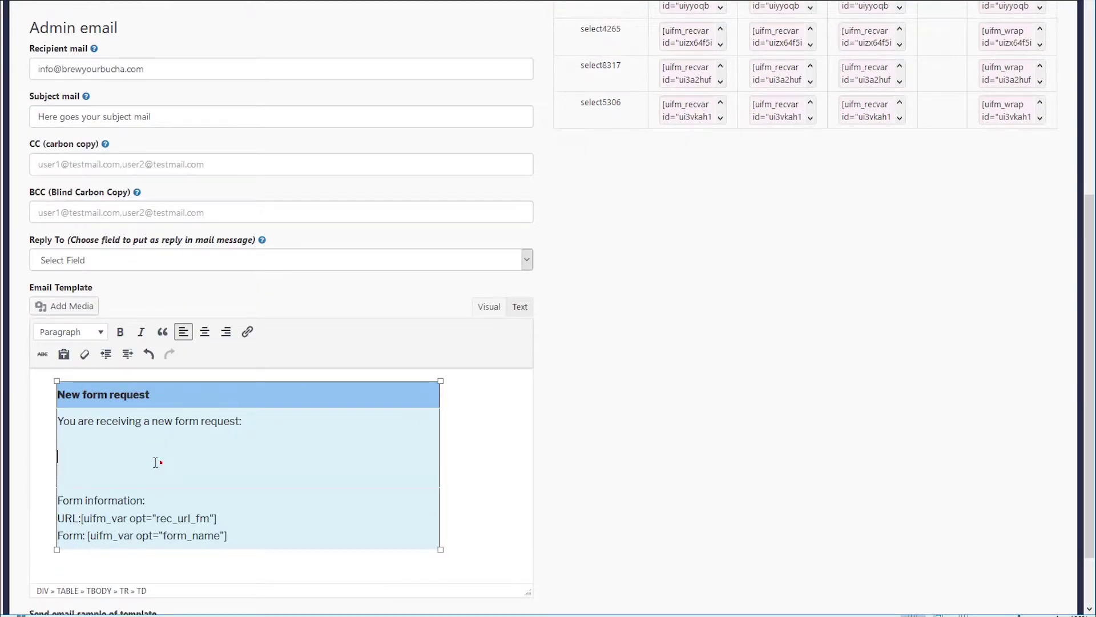
left_click(519, 307)
left_click(150, 392)
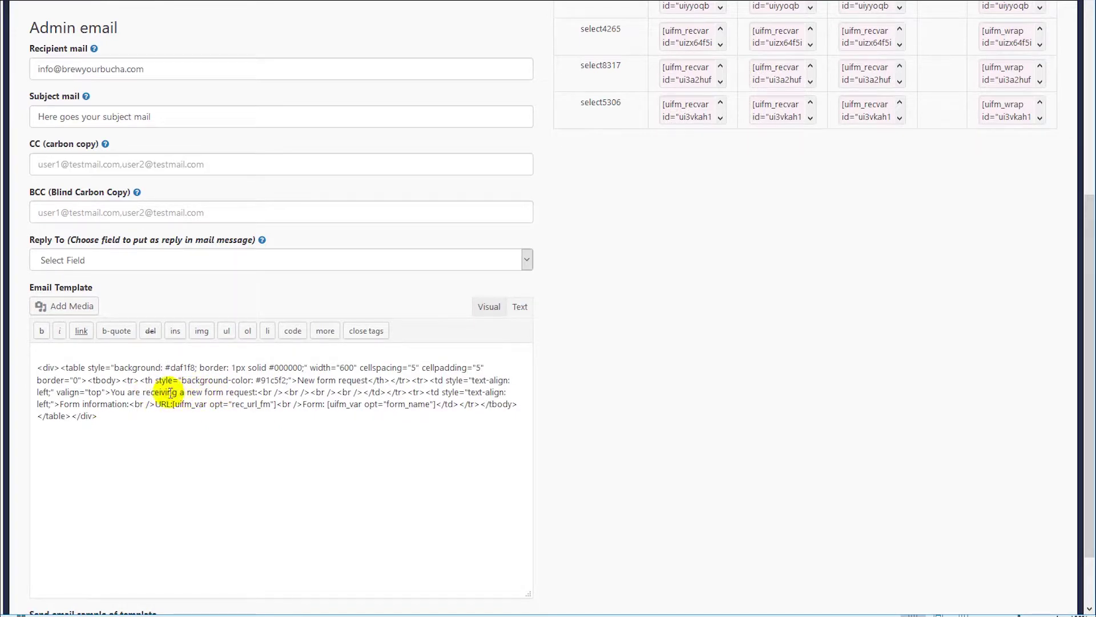
left_click(499, 307)
left_click(518, 308)
key("Return")
key("Return")
key("ctrl+v")
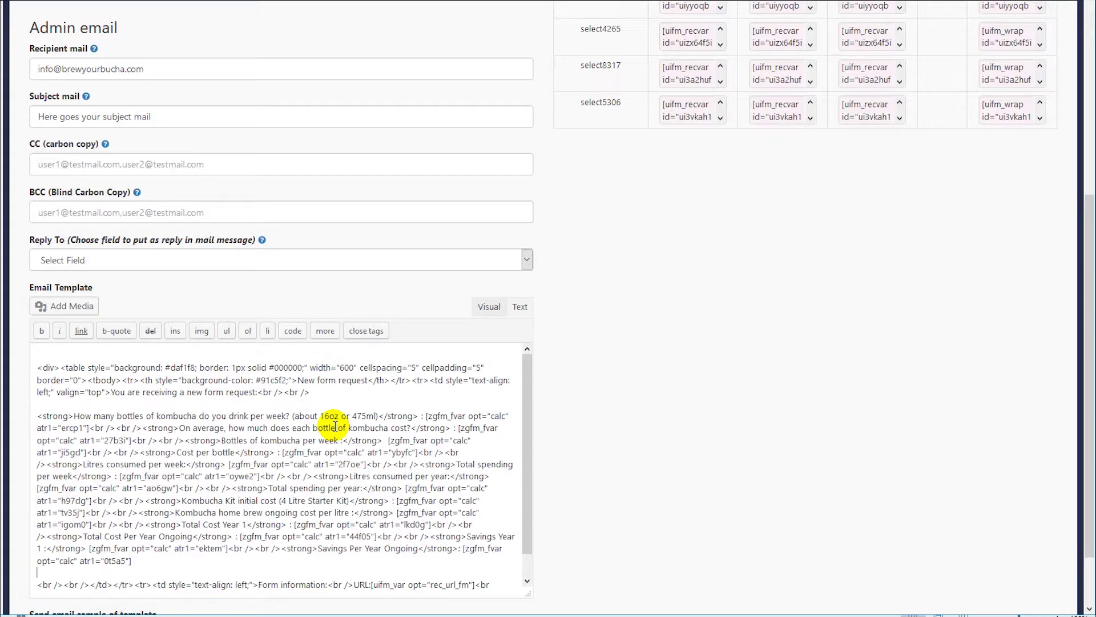
Review the pasted calculation labels and zgfm_fvar variable codes in the visual view of the admin email template.
left_click(495, 310)
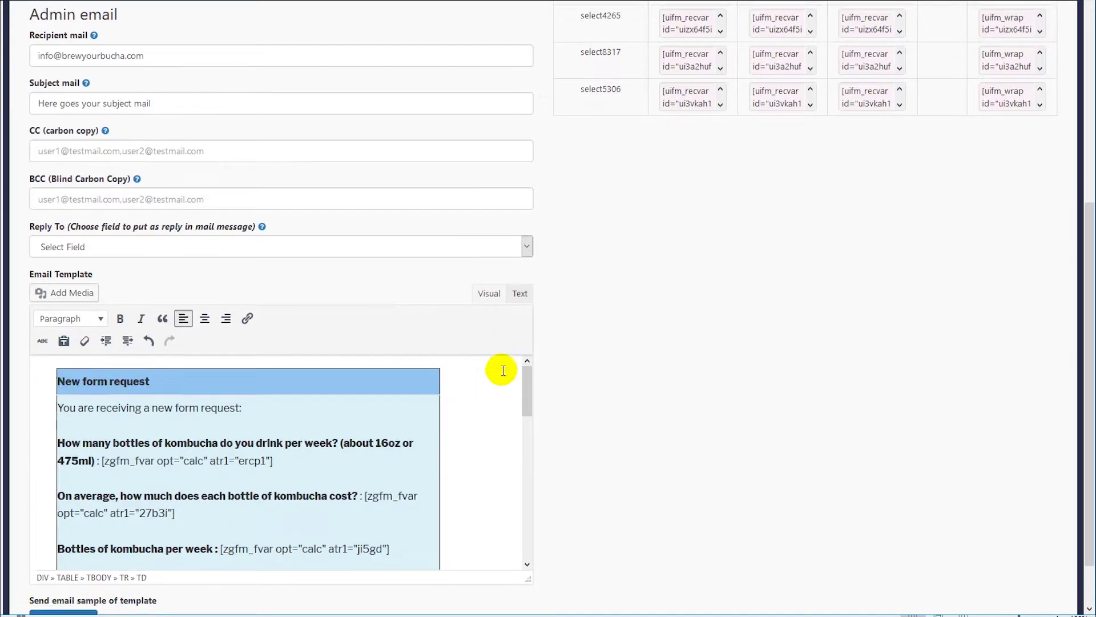
scroll(453, 379, "down", 8)
scroll(387, 403, "up", 4)
scroll(387, 403, "up", 2)
scroll(391, 399, "down", 5)
scroll(392, 399, "up", 5)
scroll(391, 418, "up", 1)
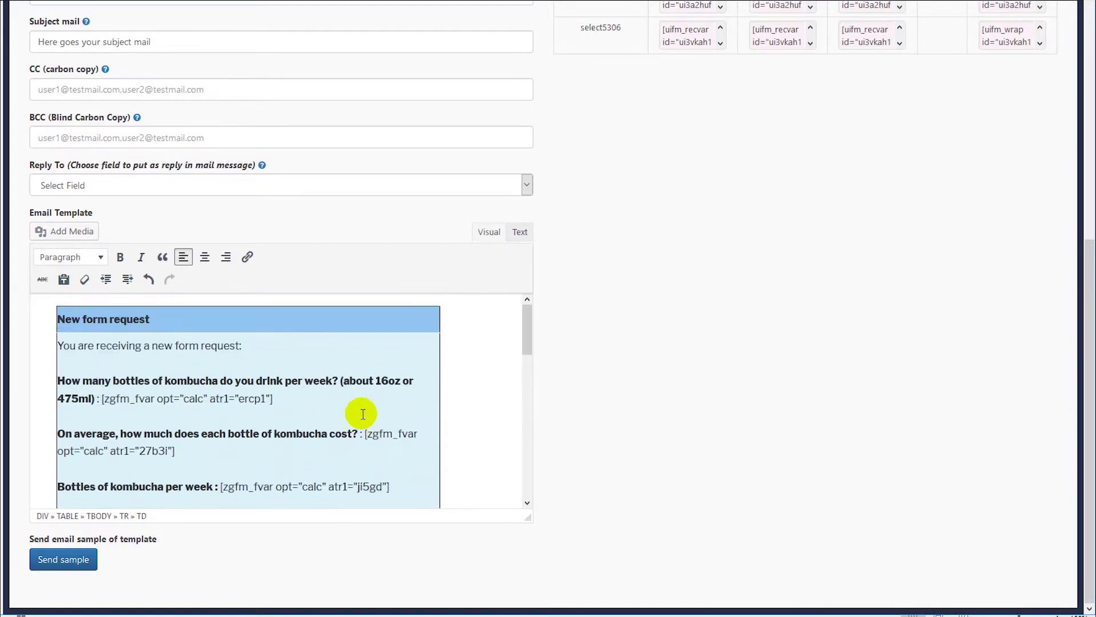
left_click_drag(281, 398, 105, 400)
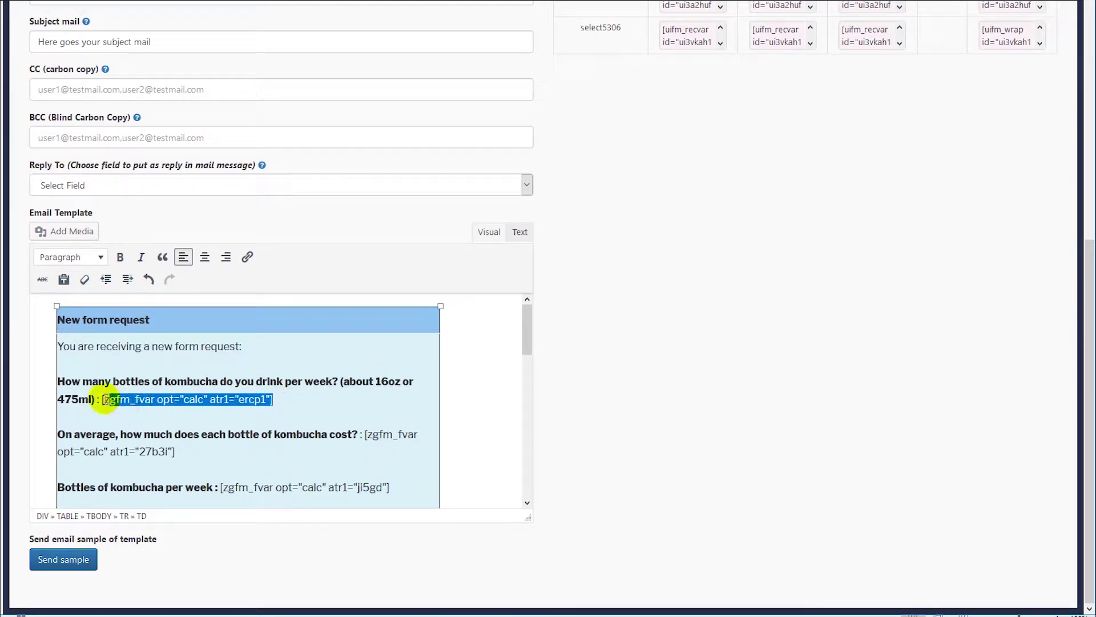
left_click(132, 399)
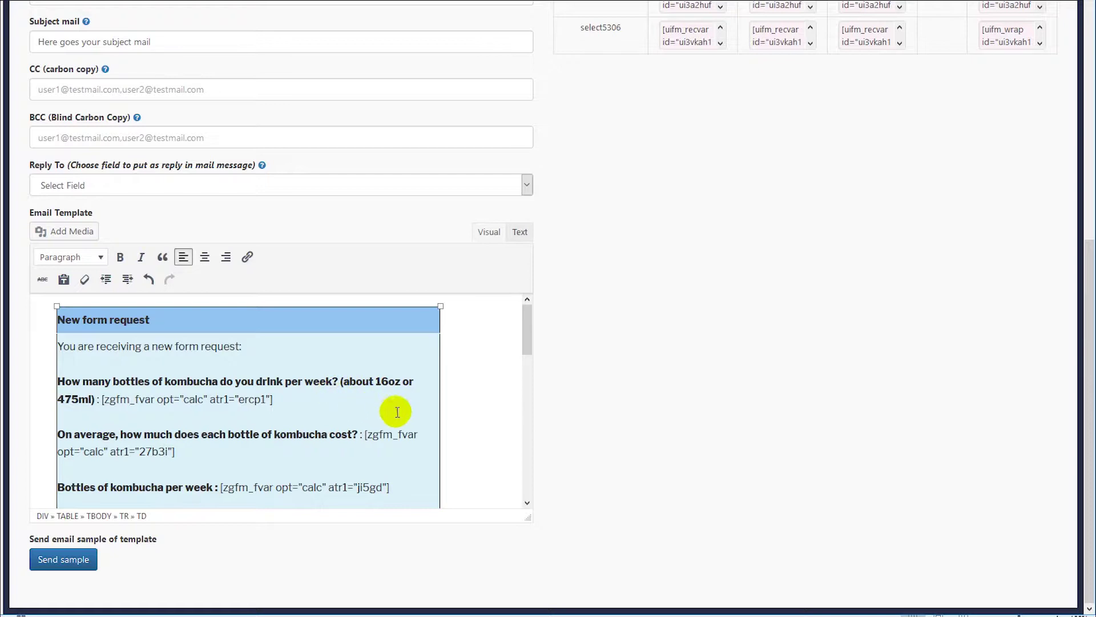
Open the form variables list and examine the frontend codes for the calculation variables.
scroll(679, 367, "up", 1)
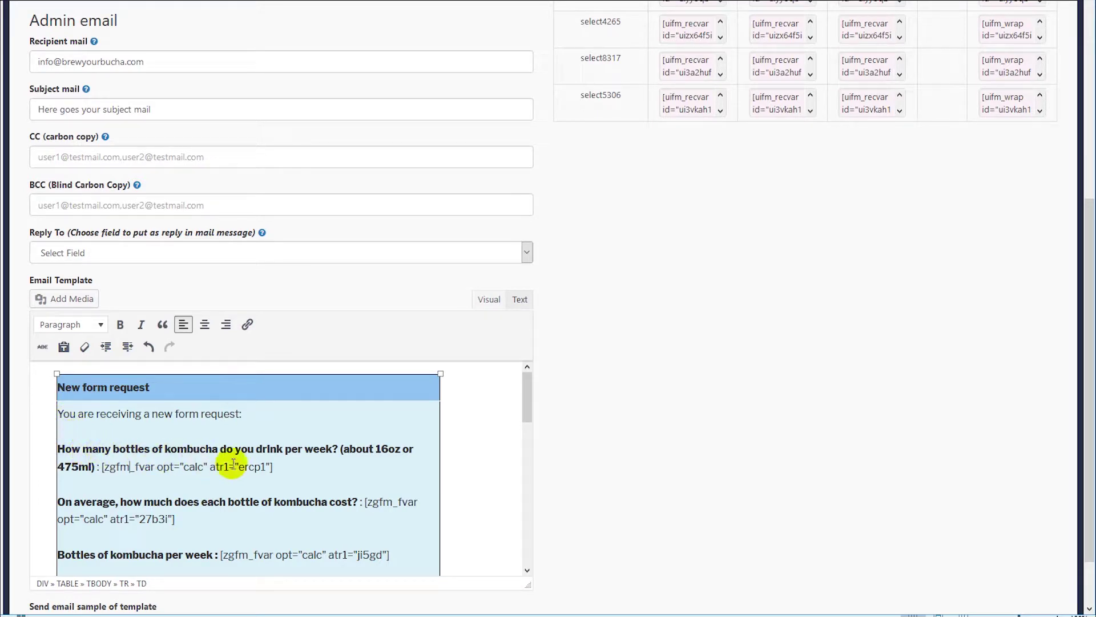
scroll(694, 376, "up", 5)
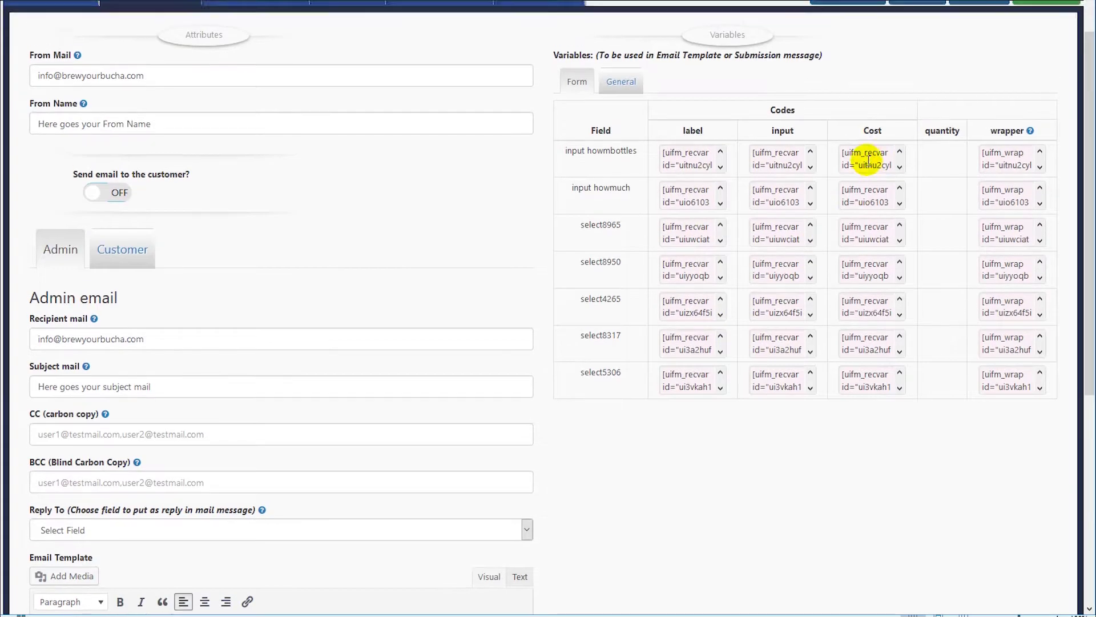
left_click(917, 56)
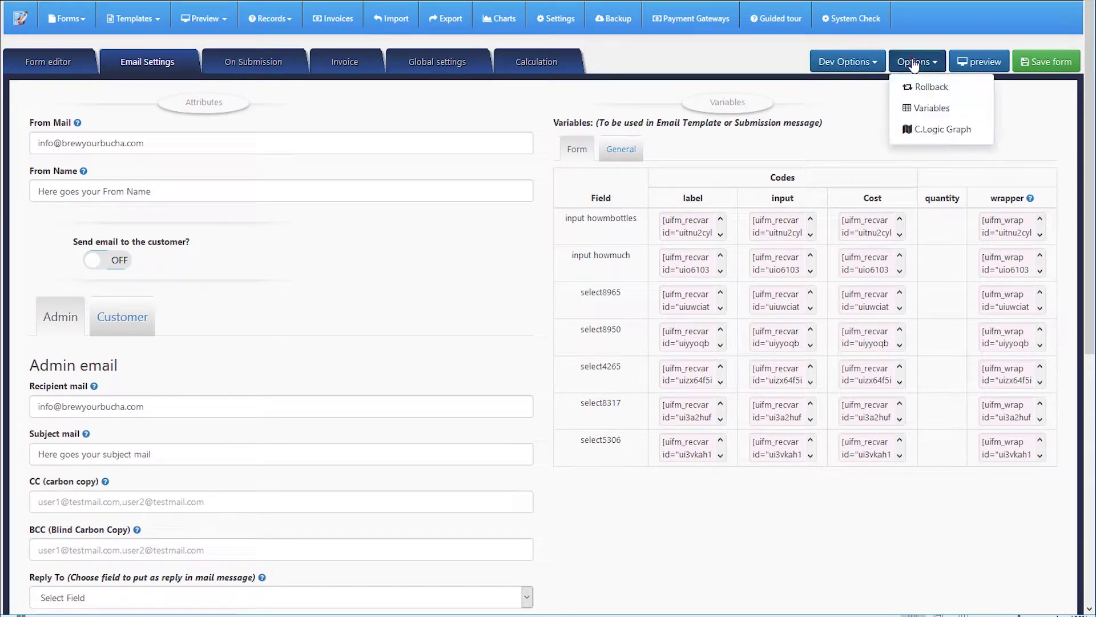
left_click(921, 104)
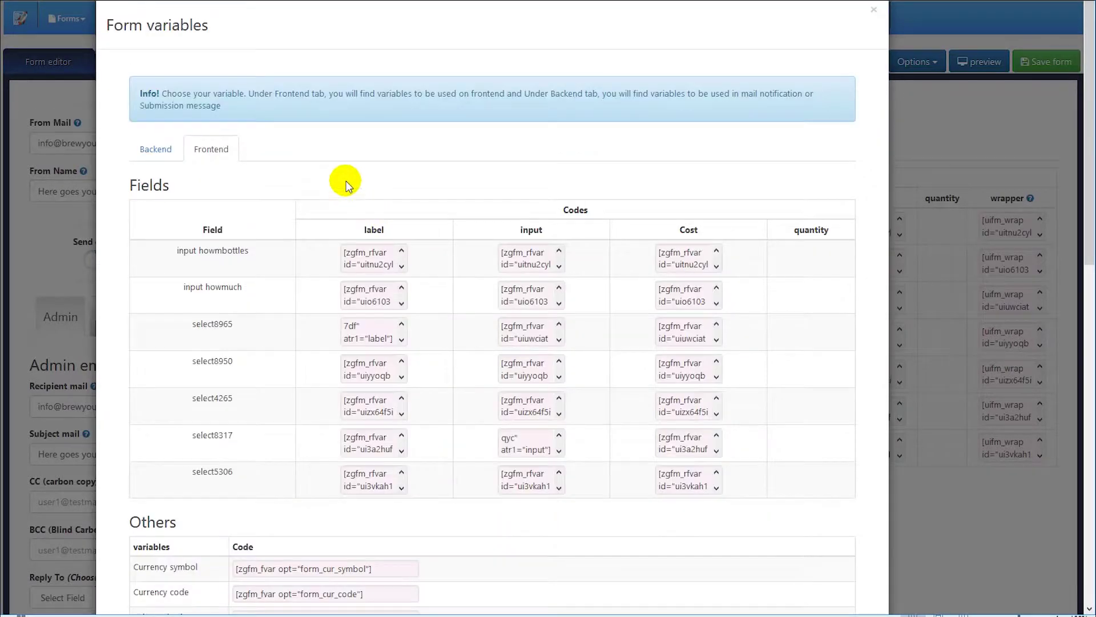
scroll(293, 276, "down", 2)
scroll(289, 280, "up", 2)
scroll(237, 288, "down", 5)
scroll(252, 306, "down", 3)
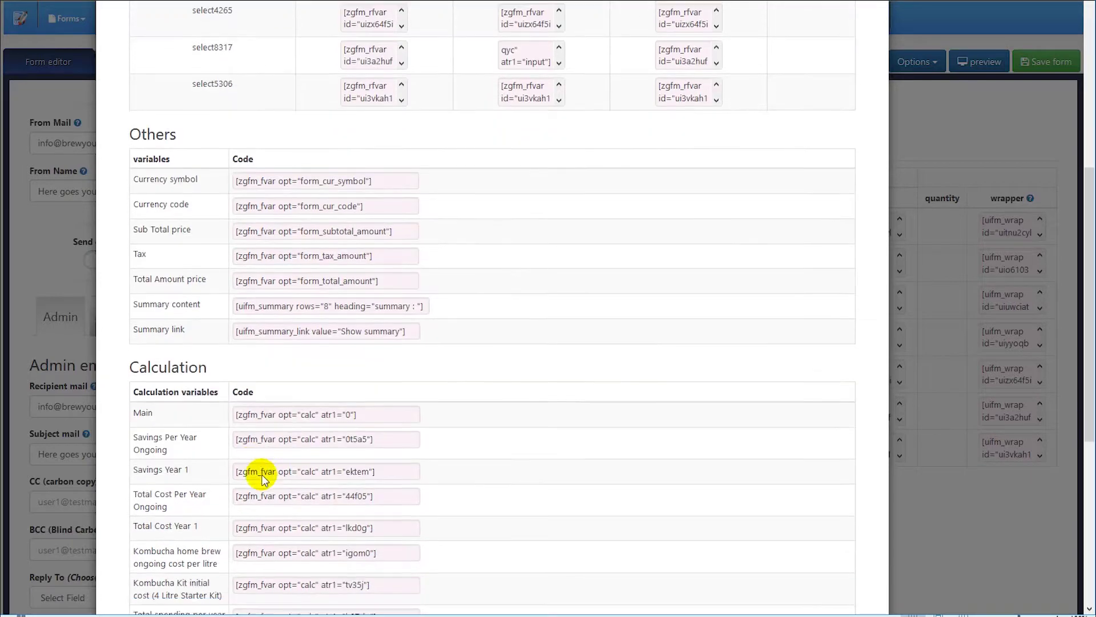
Examine the backend variable codes for the calculation variables, for comparison with the frontend ones.
scroll(284, 409, "up", 8)
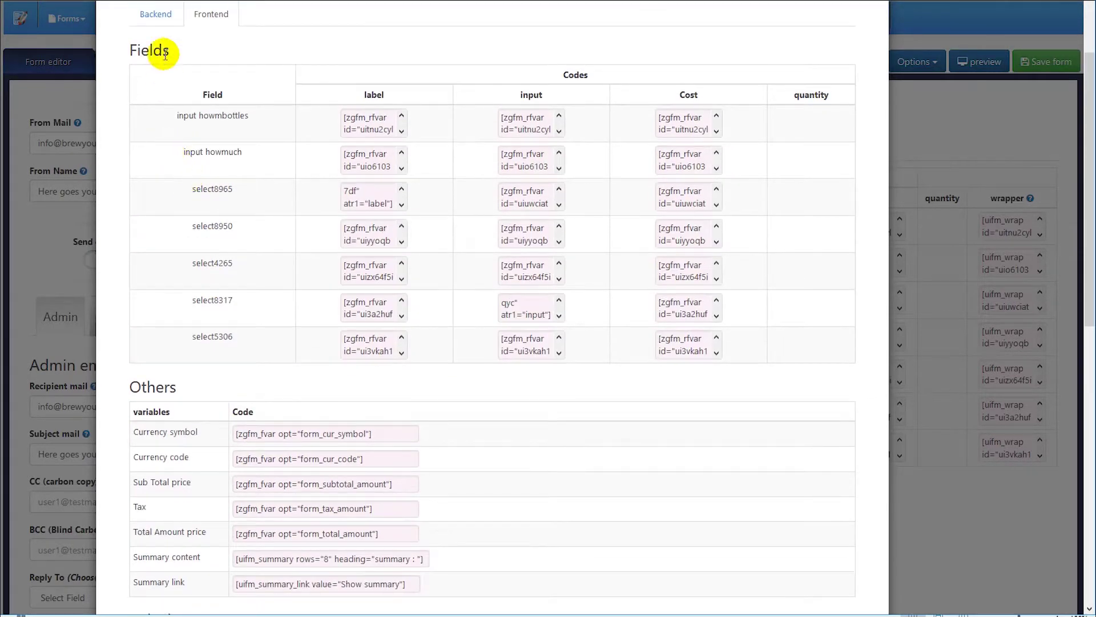
left_click(162, 26)
scroll(274, 366, "down", 2)
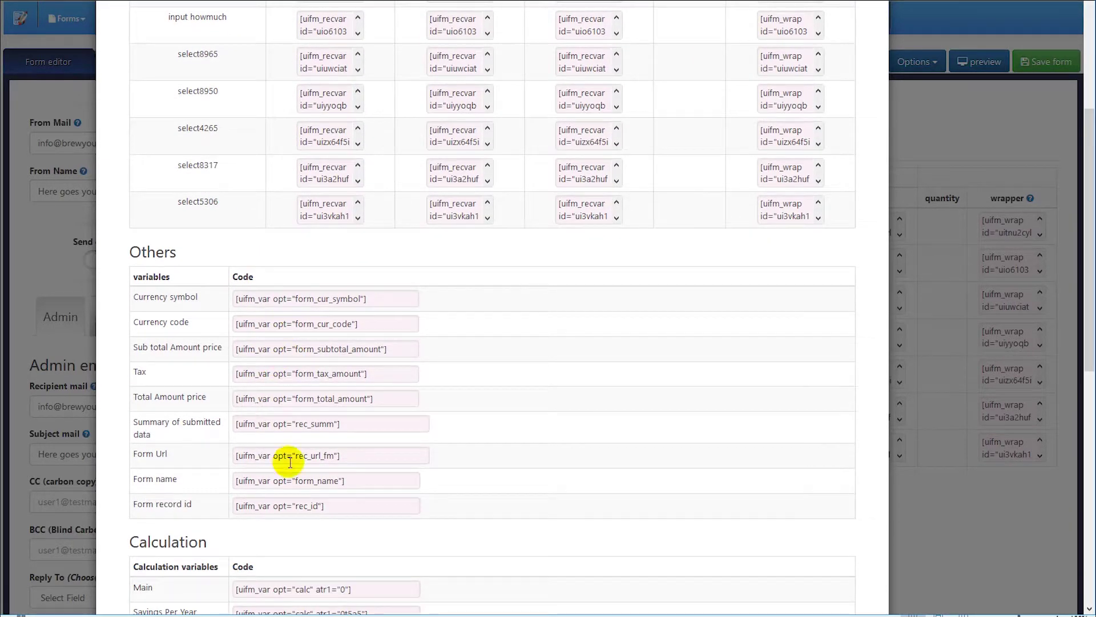
scroll(276, 446, "down", 3)
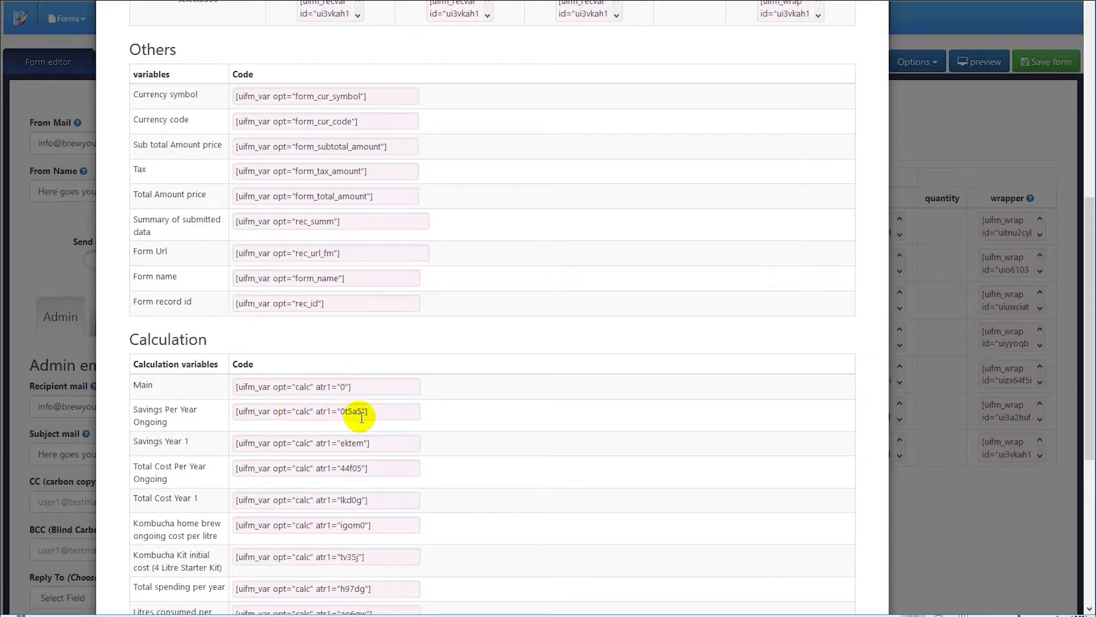
scroll(315, 451, "up", 5)
scroll(306, 444, "down", 5)
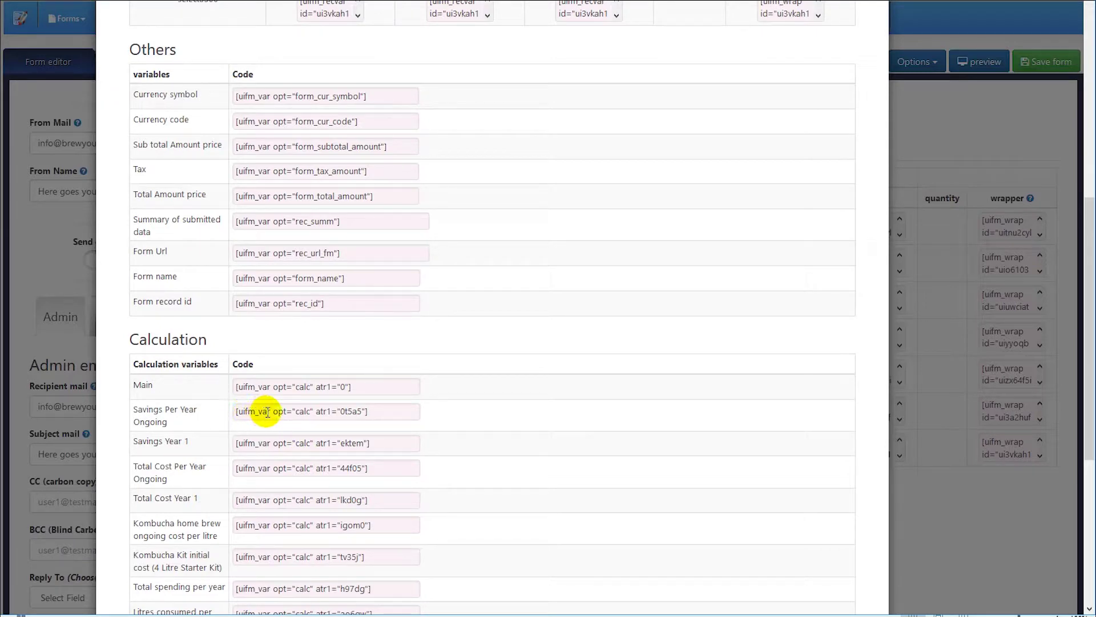
Compare the frontend and backend codes of the calculation variables in the form variables list, checking the code prefix, and close the list.
scroll(267, 412, "up", 8)
left_click(214, 148)
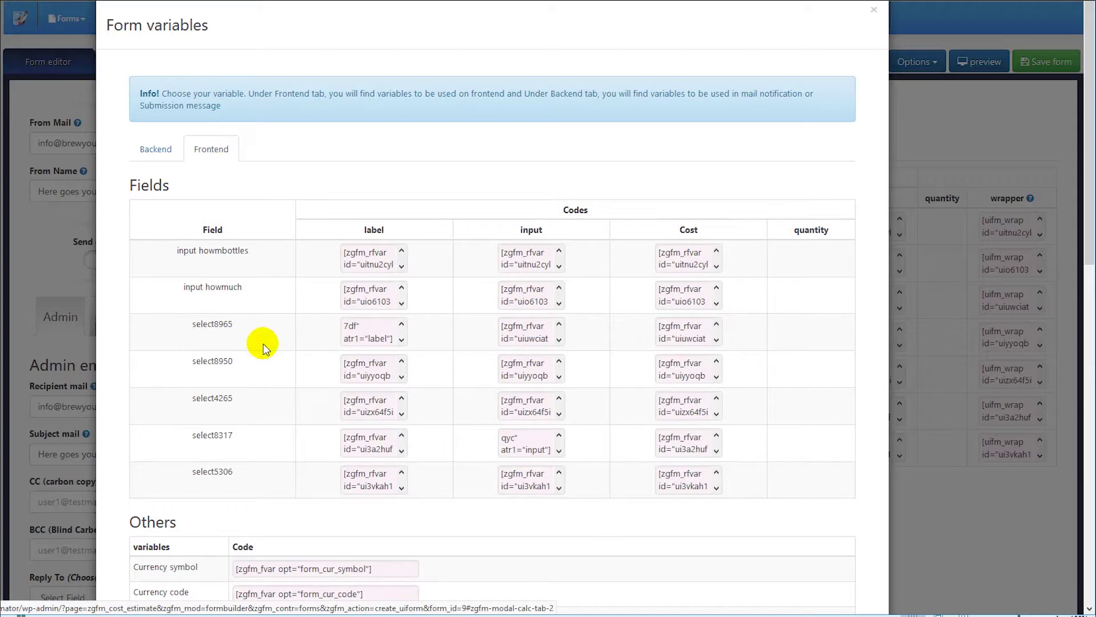
scroll(264, 348, "down", 8)
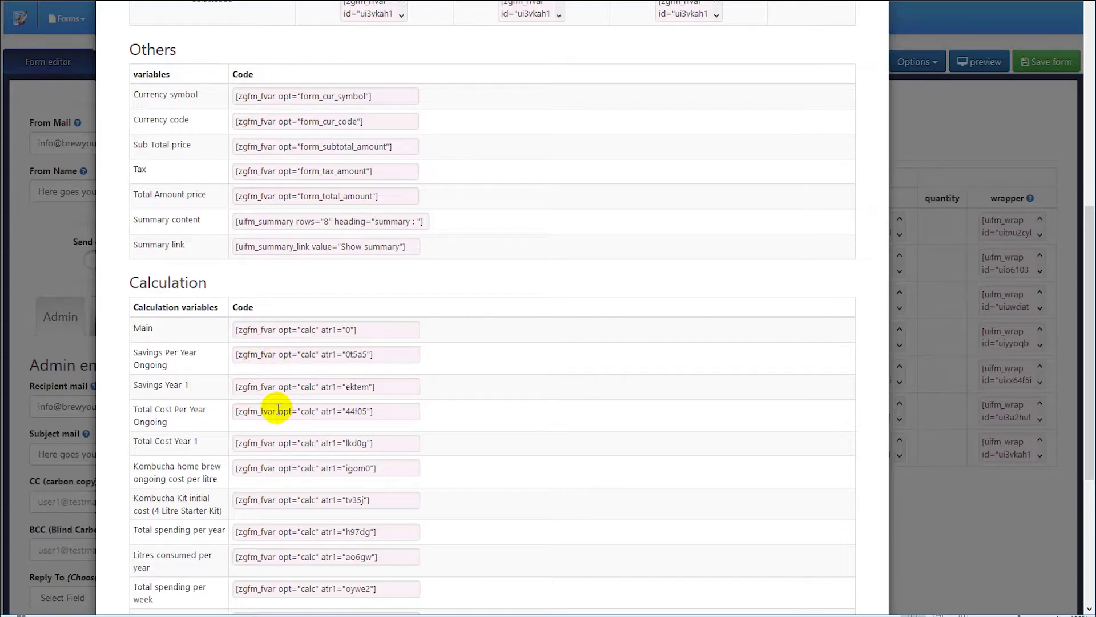
scroll(278, 408, "up", 8)
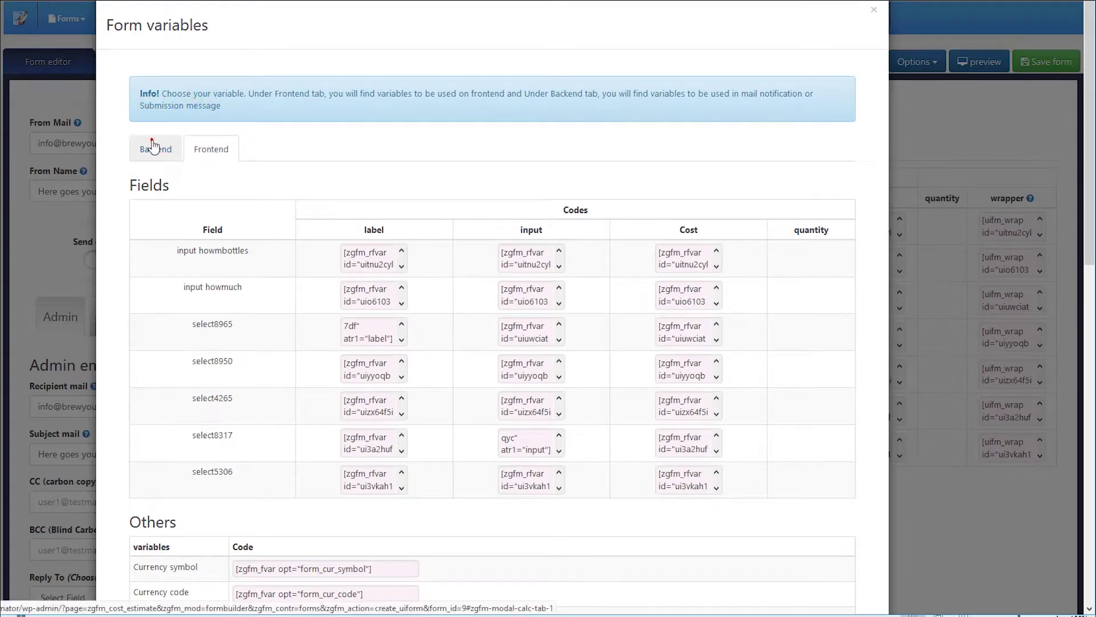
left_click(153, 146)
scroll(274, 379, "down", 9)
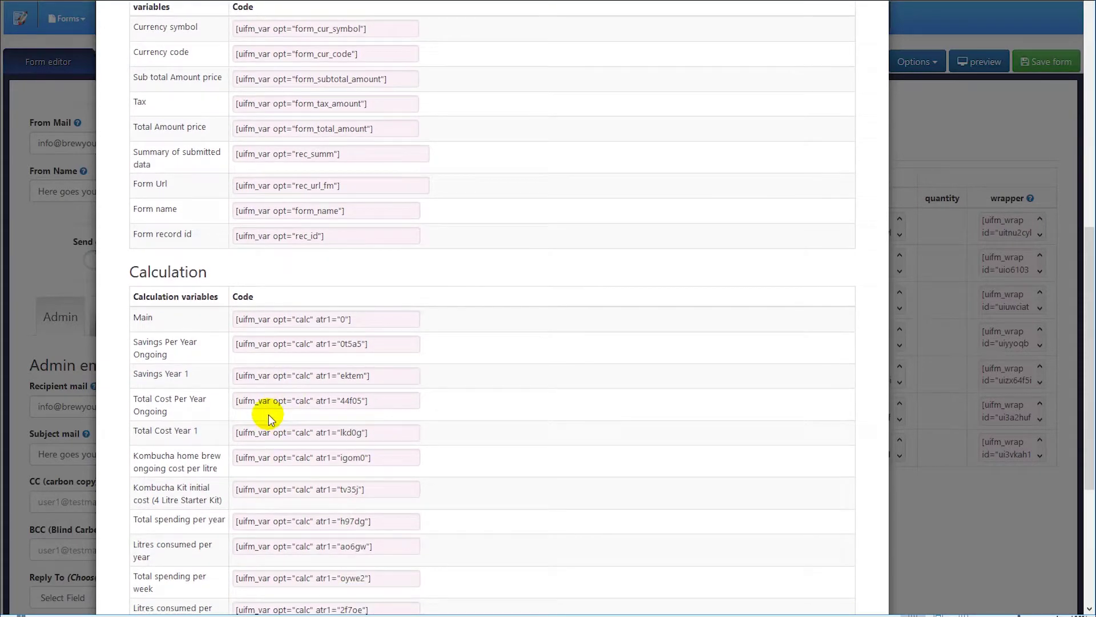
triple_click(268, 401)
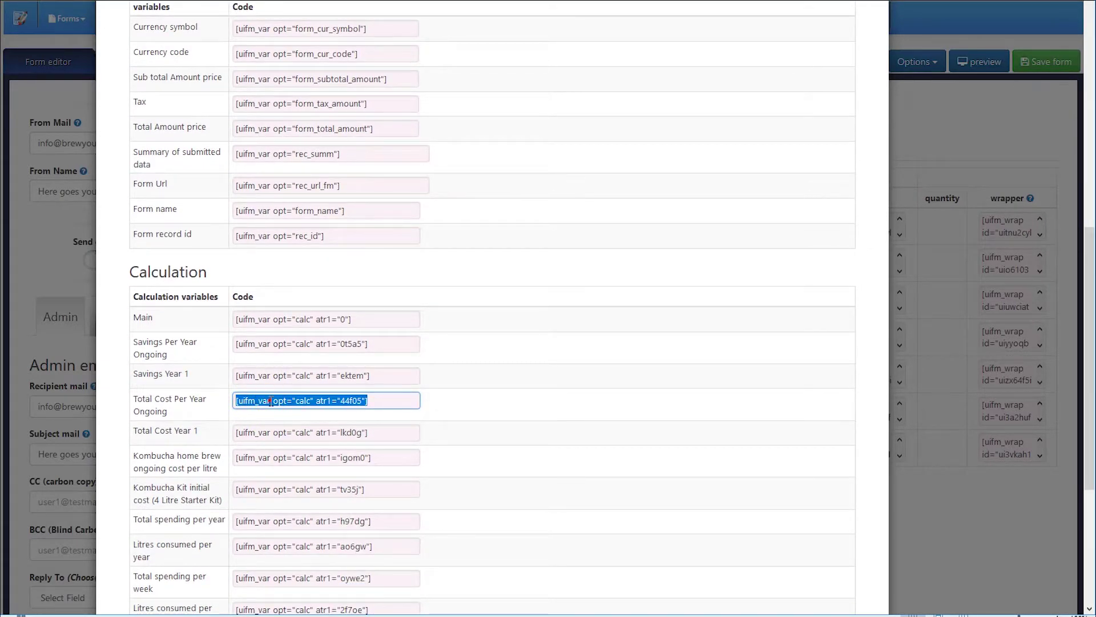
double_click(242, 375)
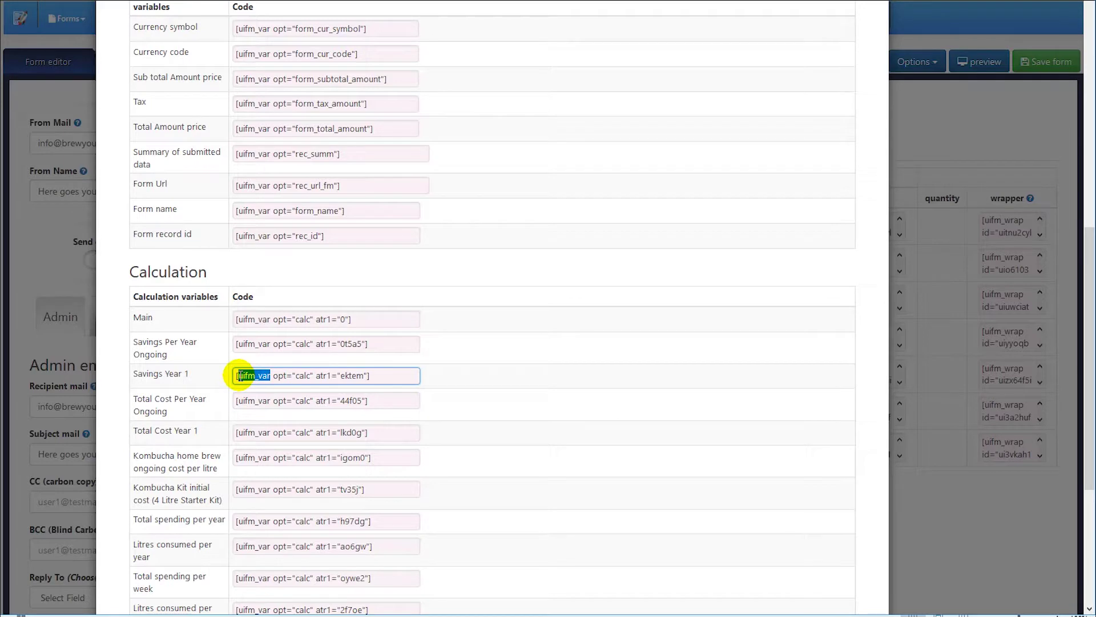
triple_click(240, 375)
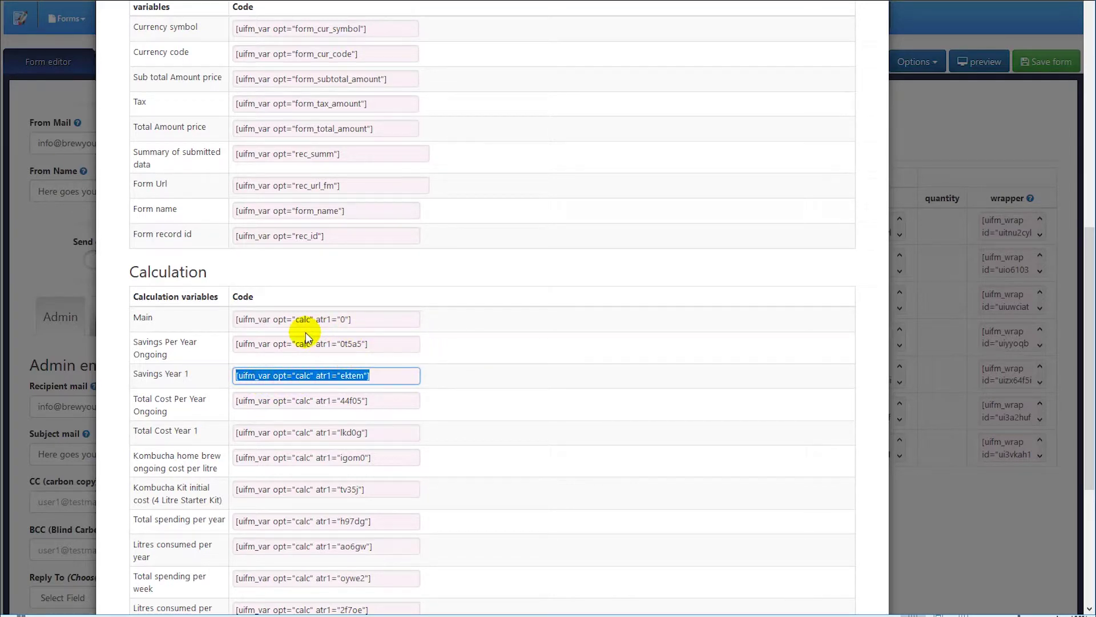
scroll(281, 358, "up", 3)
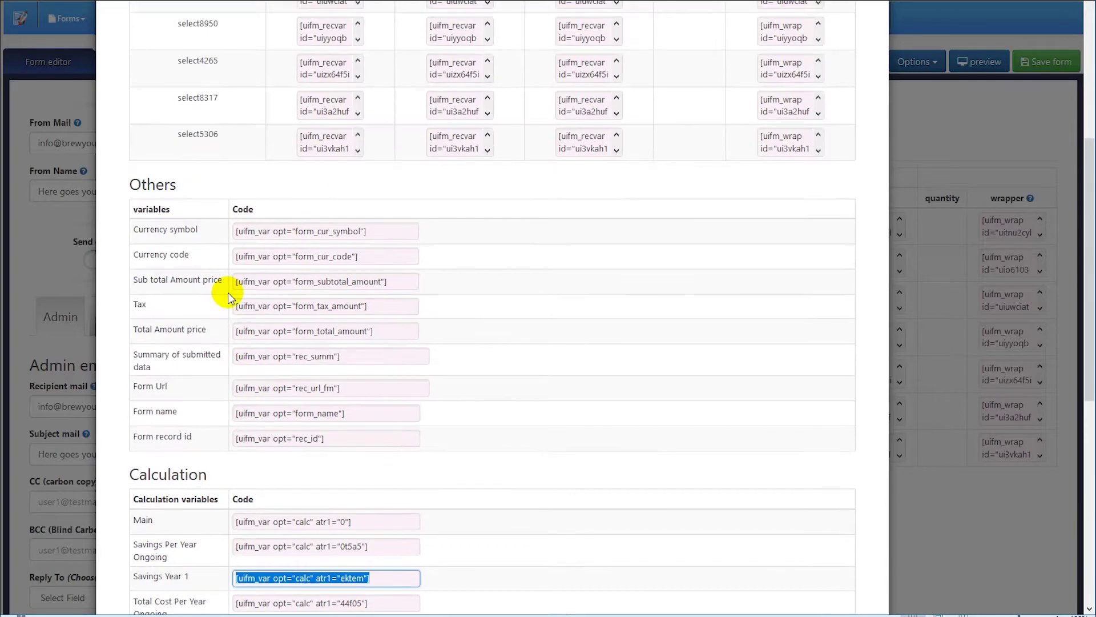
left_click(902, 319)
In the admin email template, replace zgfm_fvar with uifm_var in the codes for the bottles-per-week question and the average bottle cost question.
scroll(483, 434, "down", 10)
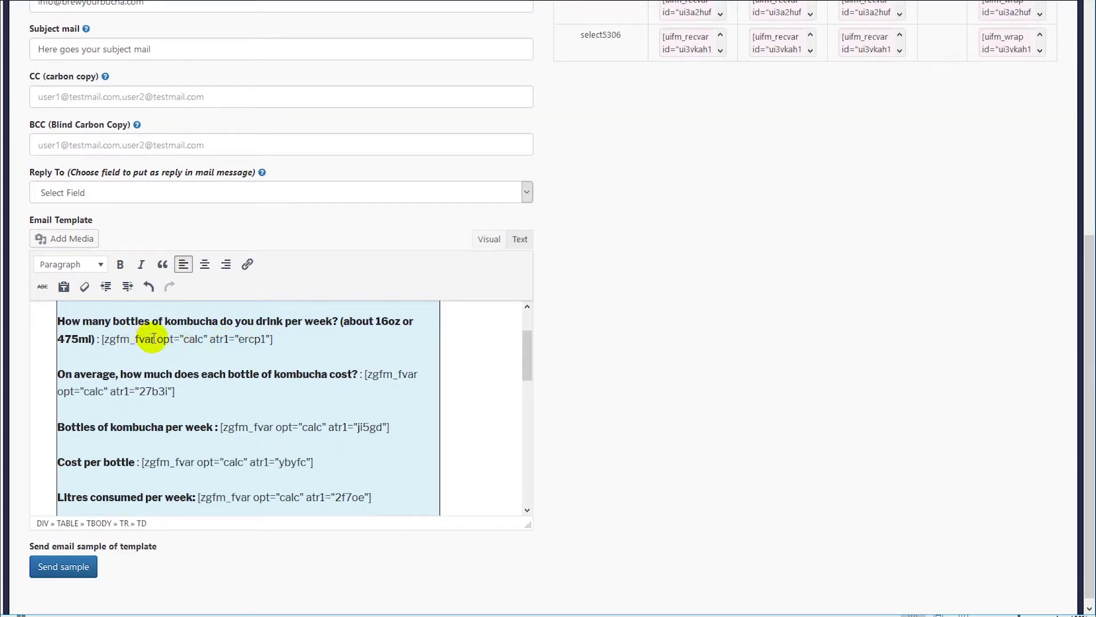
left_click_drag(131, 338, 107, 340)
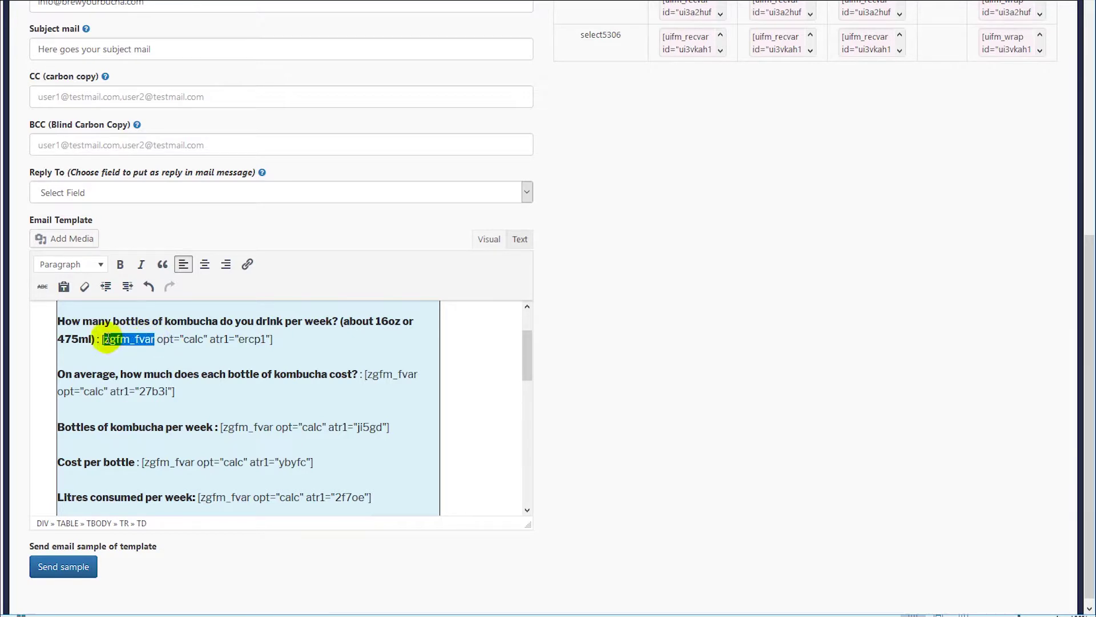
type("uifm")
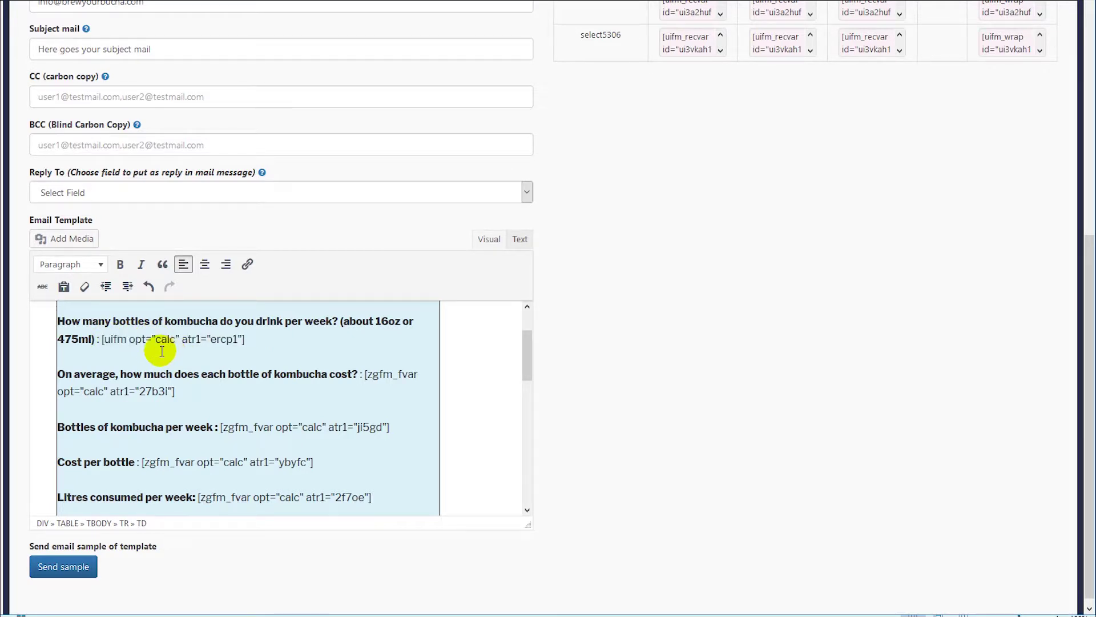
type("_var")
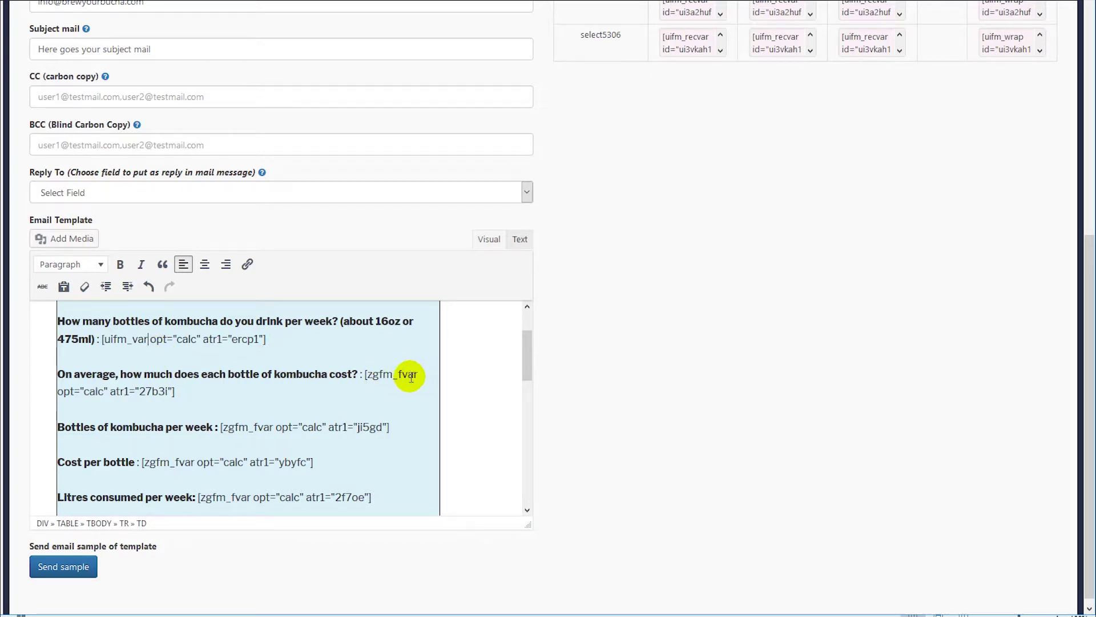
left_click_drag(386, 371, 367, 374)
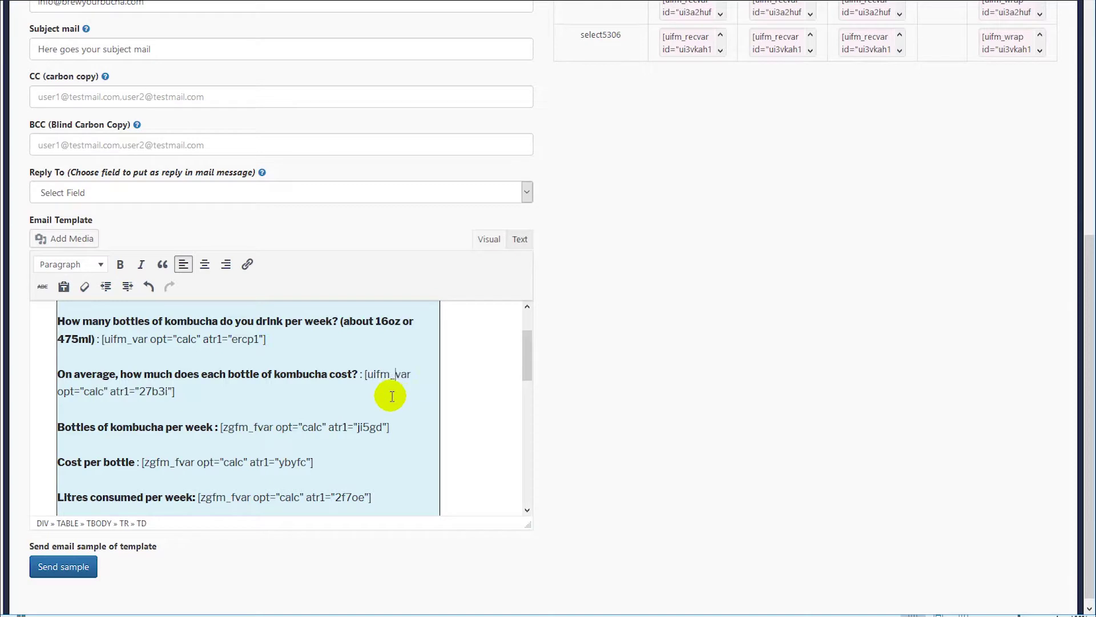
Change the variable prefix to uifm_var in the "Bottles of kombucha per week" and "Cost per bottle" codes.
scroll(342, 394, "down", 2)
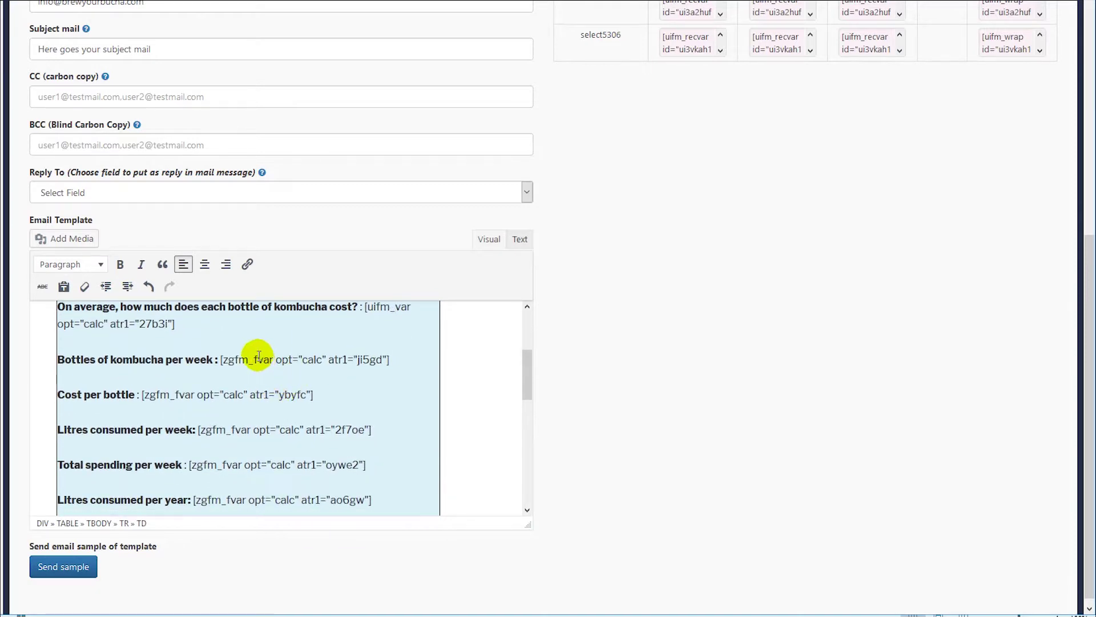
left_click_drag(257, 355, 222, 359)
type("uifm_")
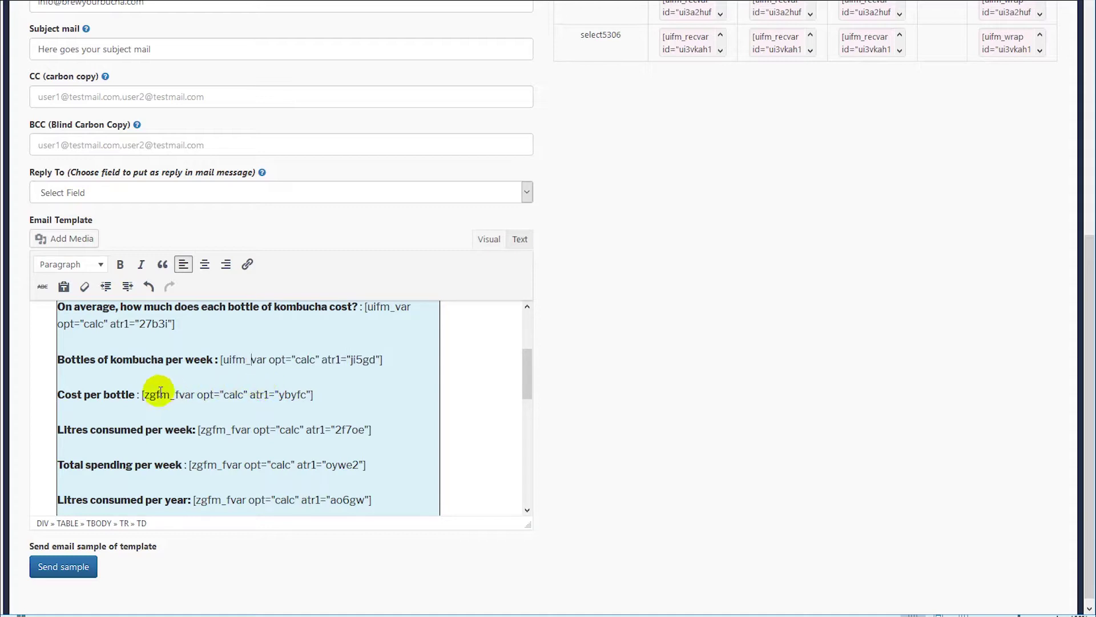
left_click_drag(178, 394, 147, 394)
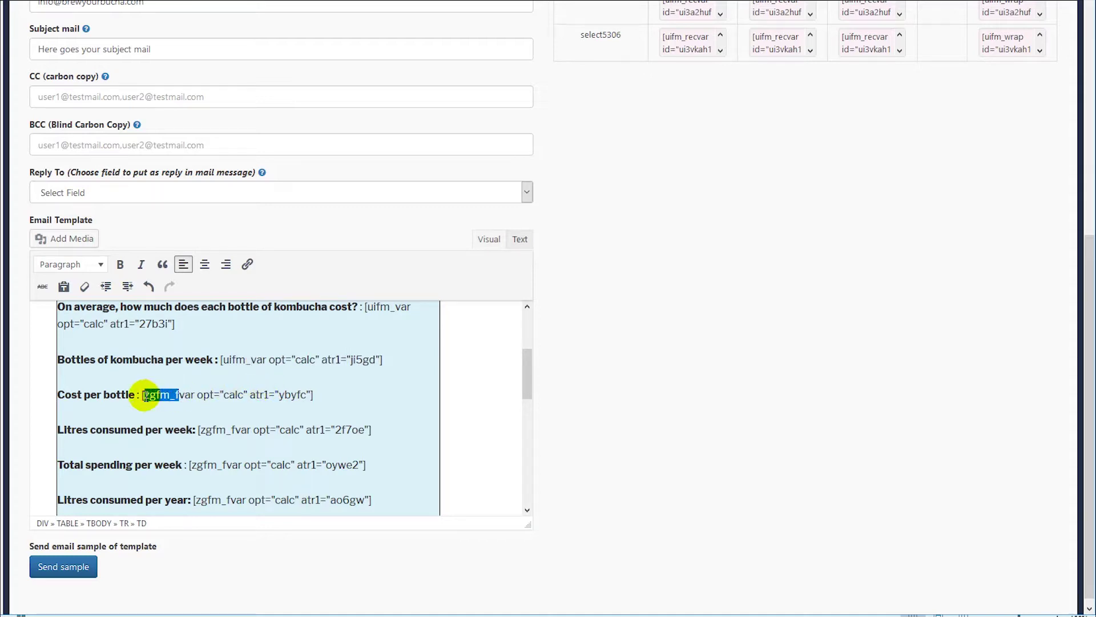
type("uifm_")
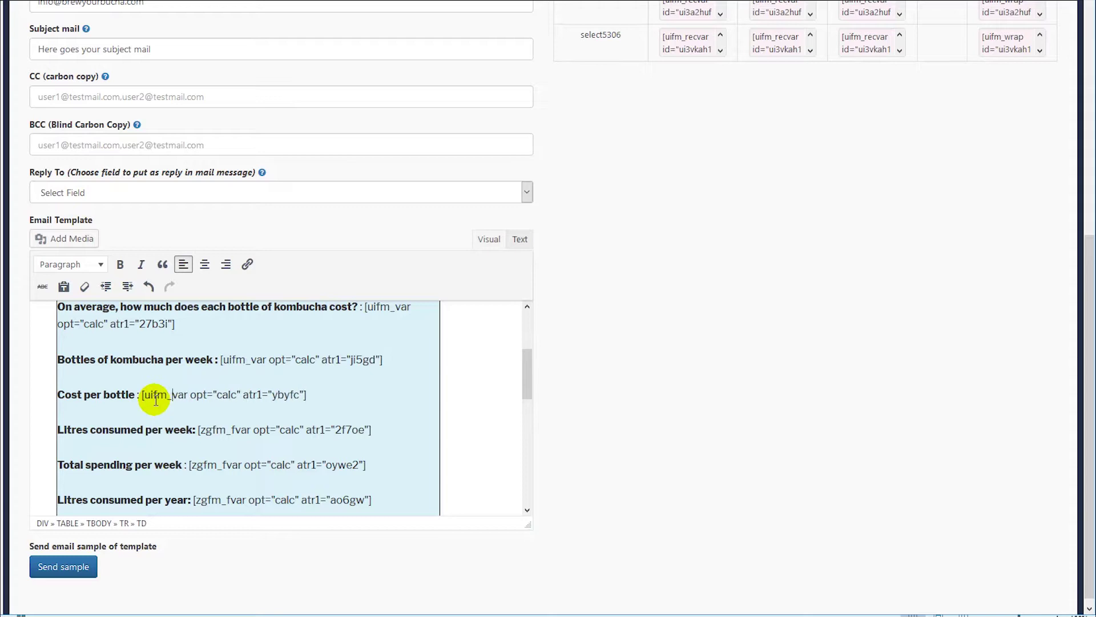
Change the variable prefix to uifm_var in the "Litres consumed per week" and "Total spending per week" codes.
scroll(200, 507, "down", 2)
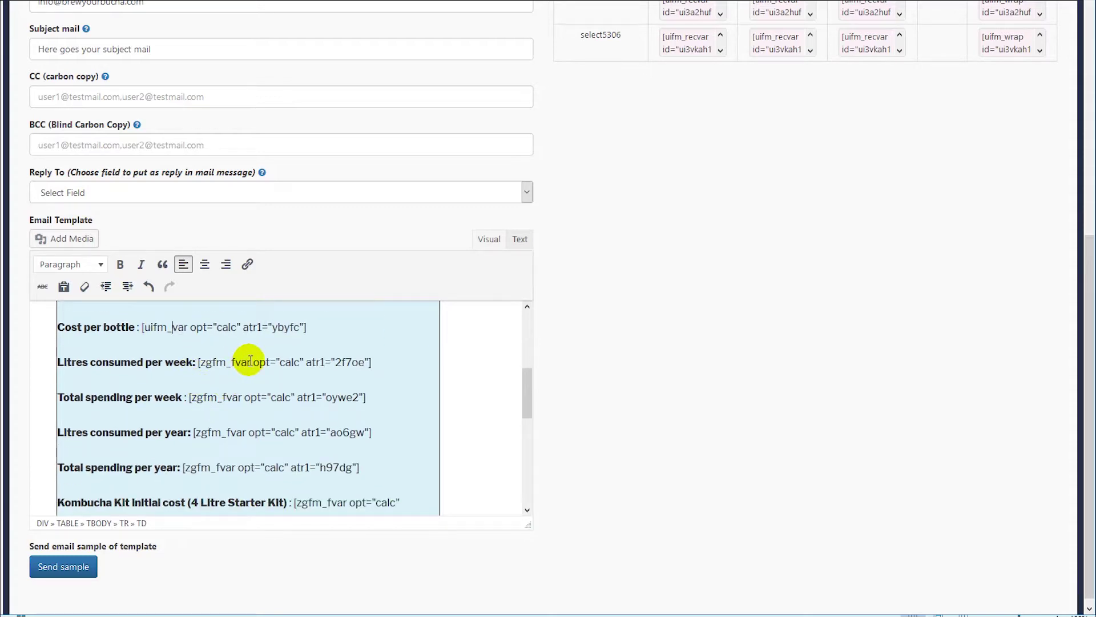
left_click_drag(233, 362, 201, 362)
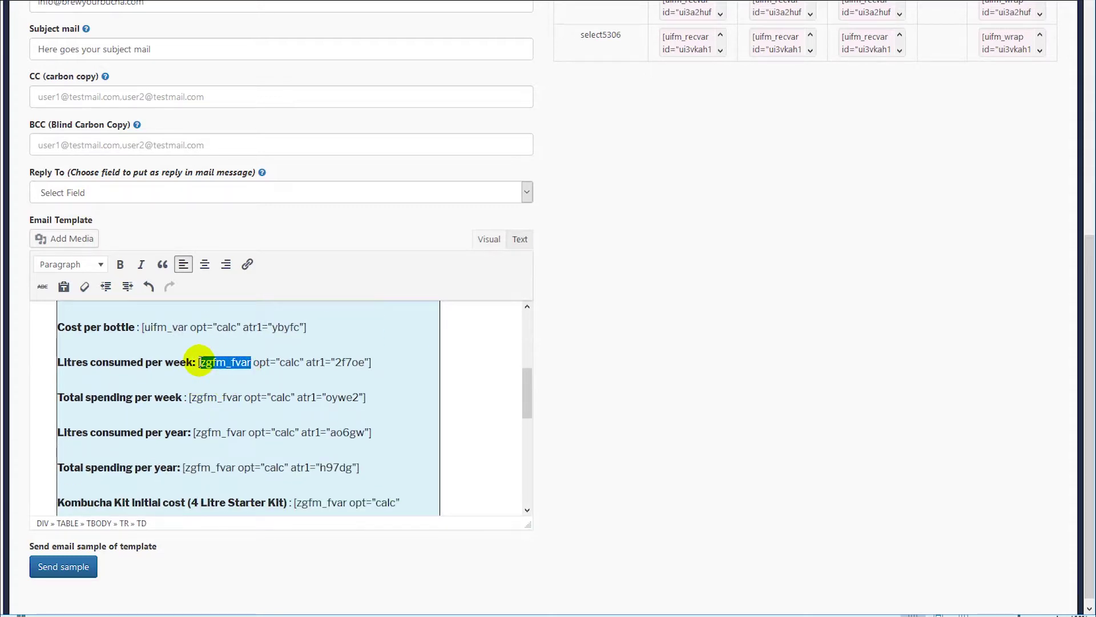
type("uifm_var")
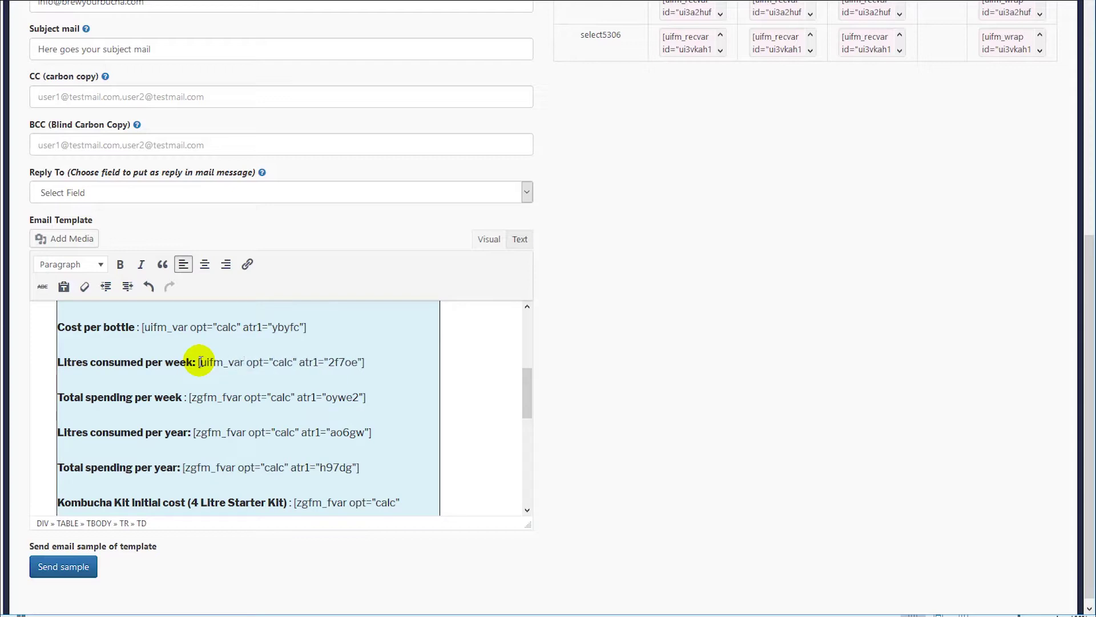
scroll(233, 335, "down", 2)
left_click(245, 328)
mouse_move(219, 329)
left_mouse_down()
mouse_move(210, 327)
mouse_move(216, 337)
left_mouse_up()
type("[uifm_var")
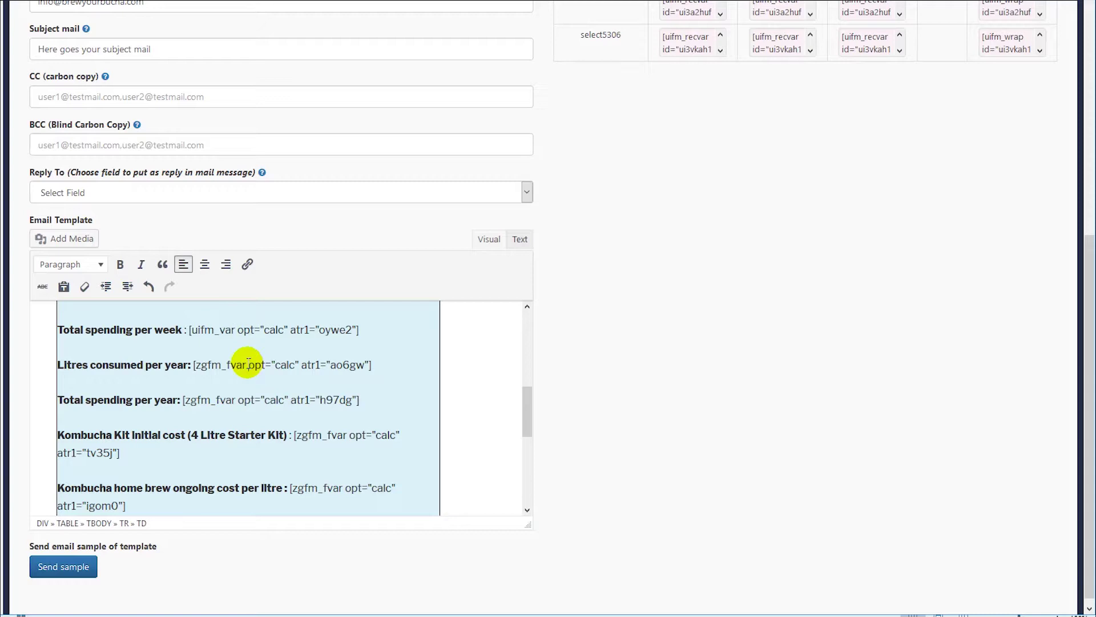
Change the variable prefix to uifm_var in the "Litres consumed per year" and "Total spending per year" codes.
left_click_drag(247, 364, 199, 366)
type("[uifm_var")
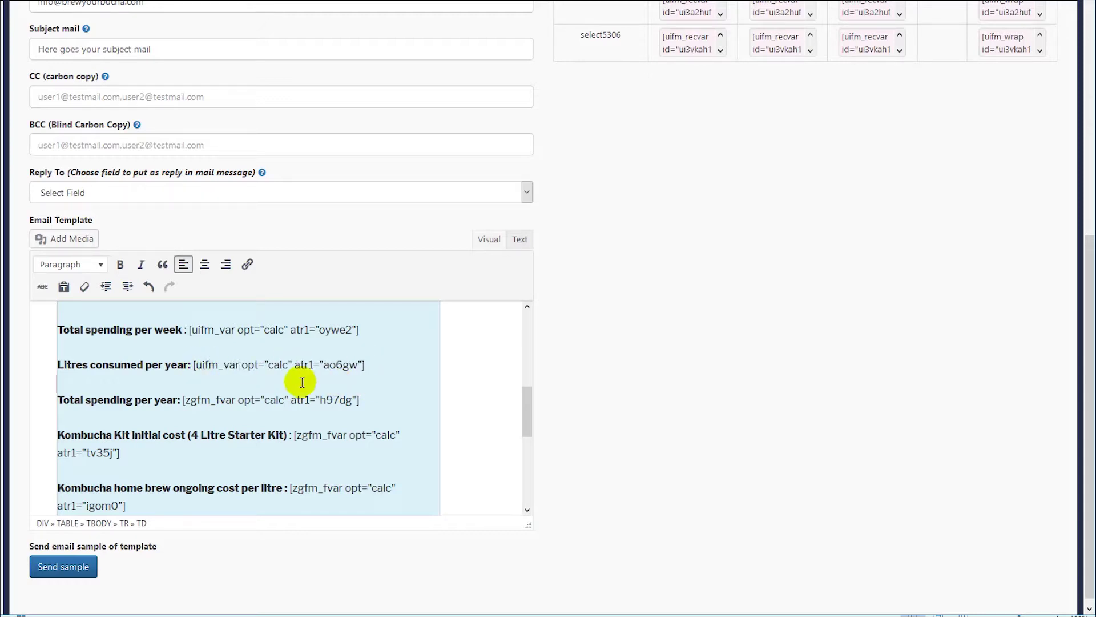
left_click_drag(235, 400, 186, 403)
type("uifm_var")
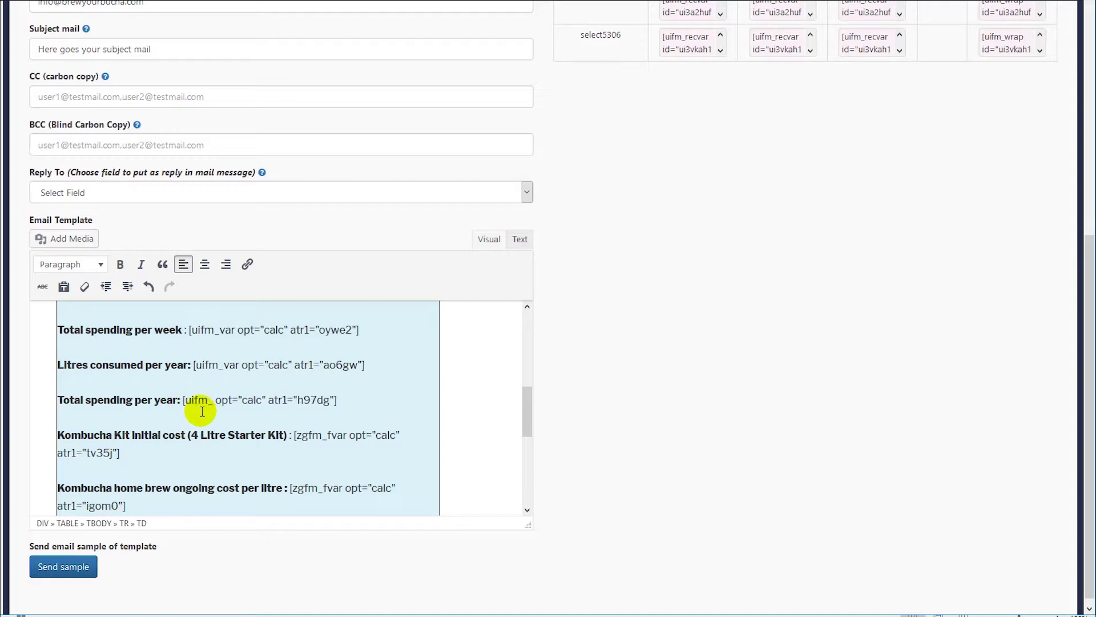
Replace zgfm_fvar with uifm_var in the codes for the Kombucha Kit initial cost and the home brew ongoing cost per litre.
scroll(200, 407, "down", 1)
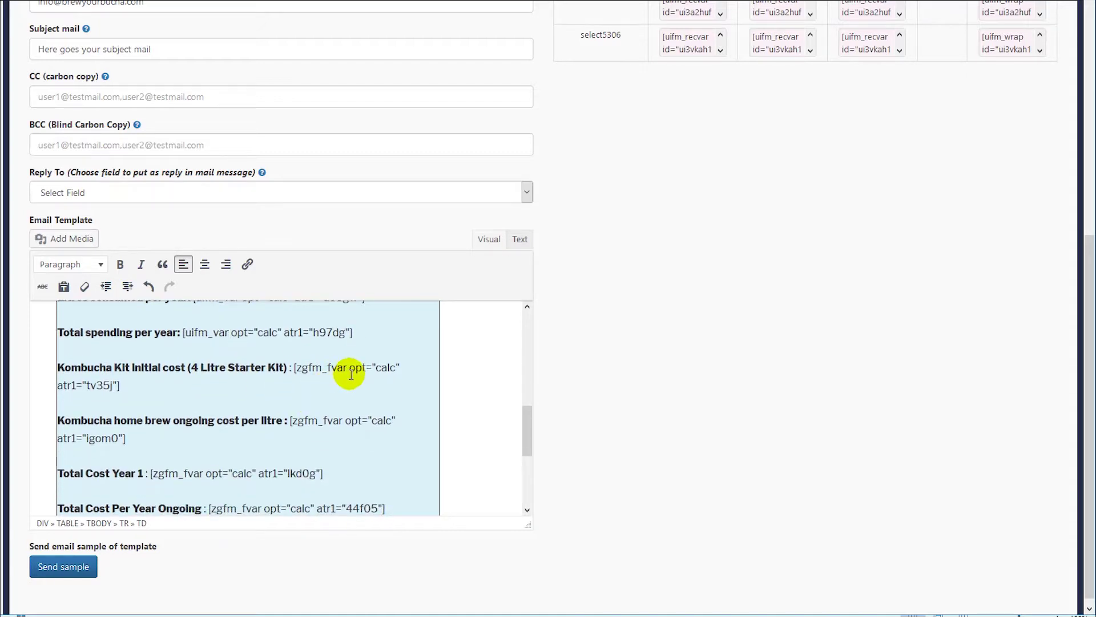
left_click_drag(349, 369, 301, 366)
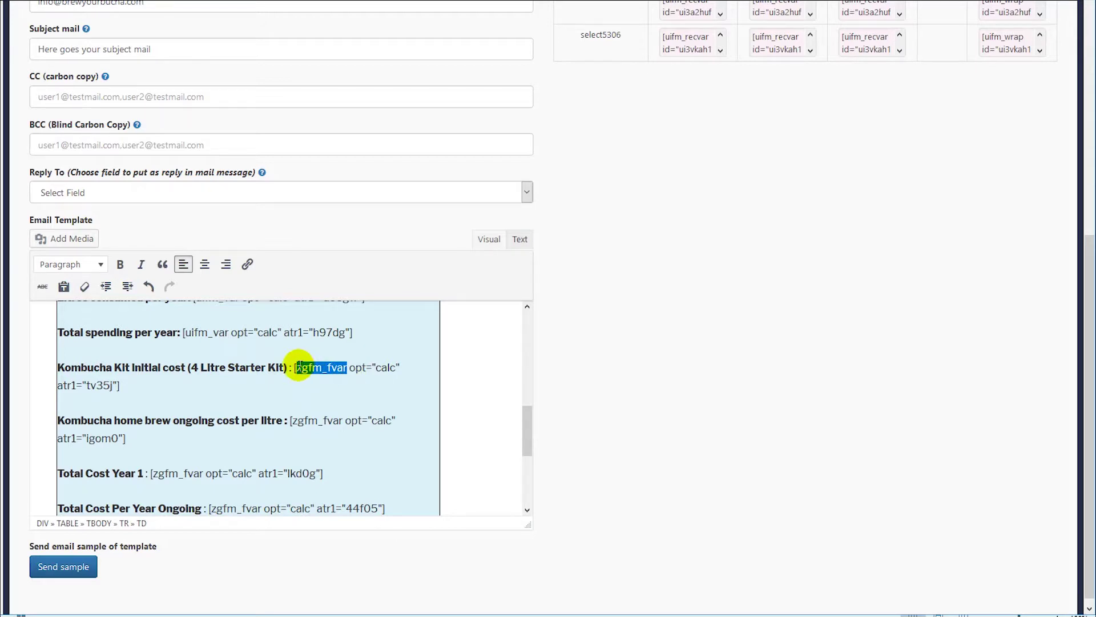
type("uifm_va")
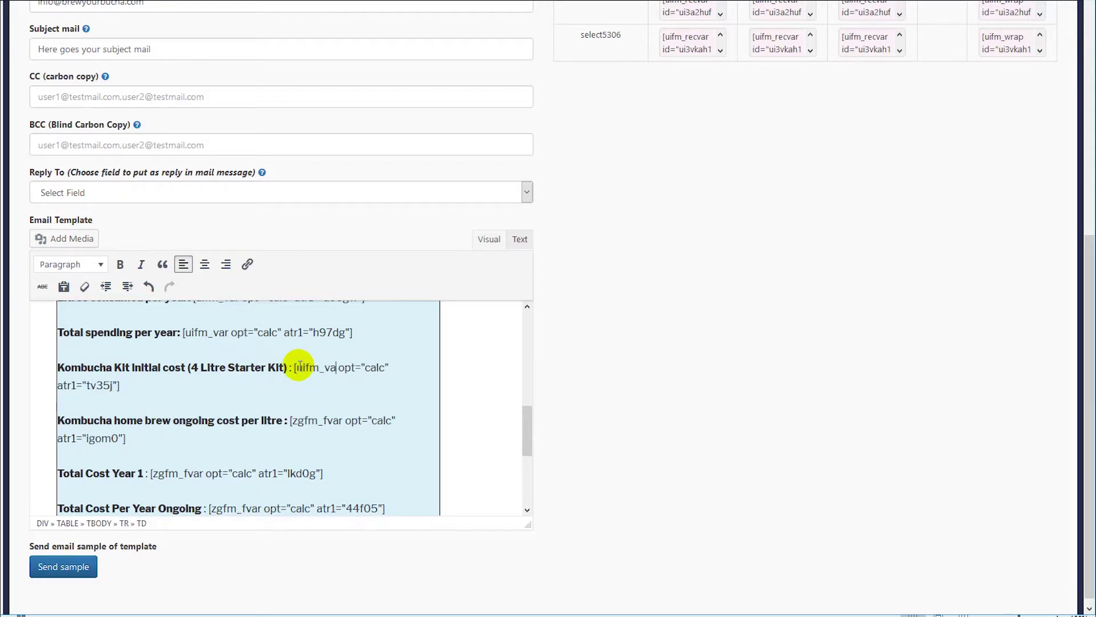
scroll(299, 368, "down", 1)
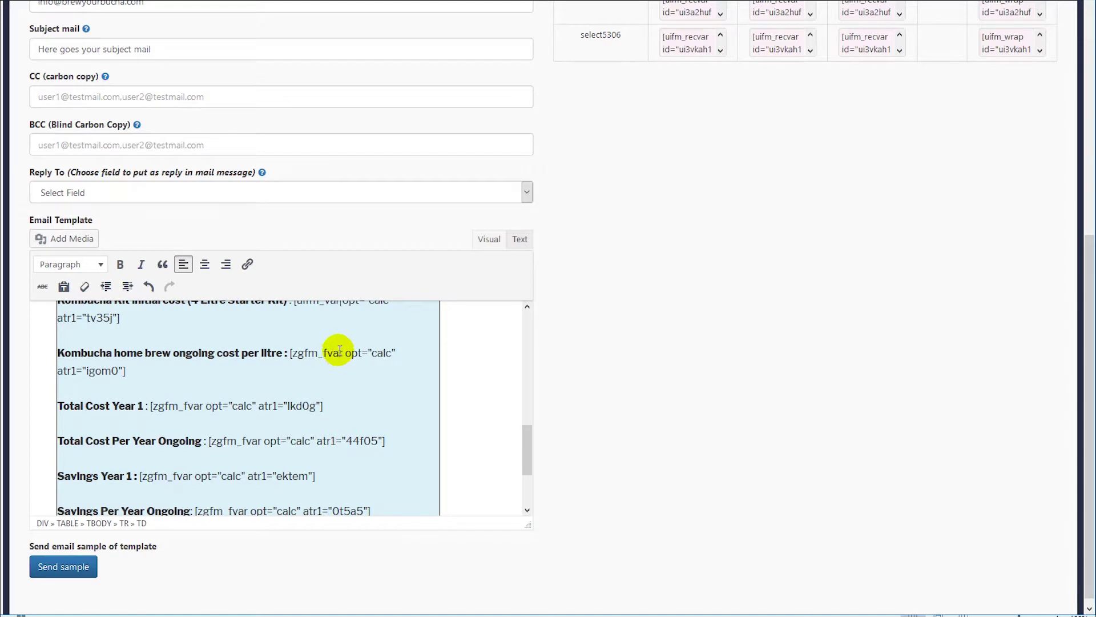
left_click_drag(344, 352, 307, 353)
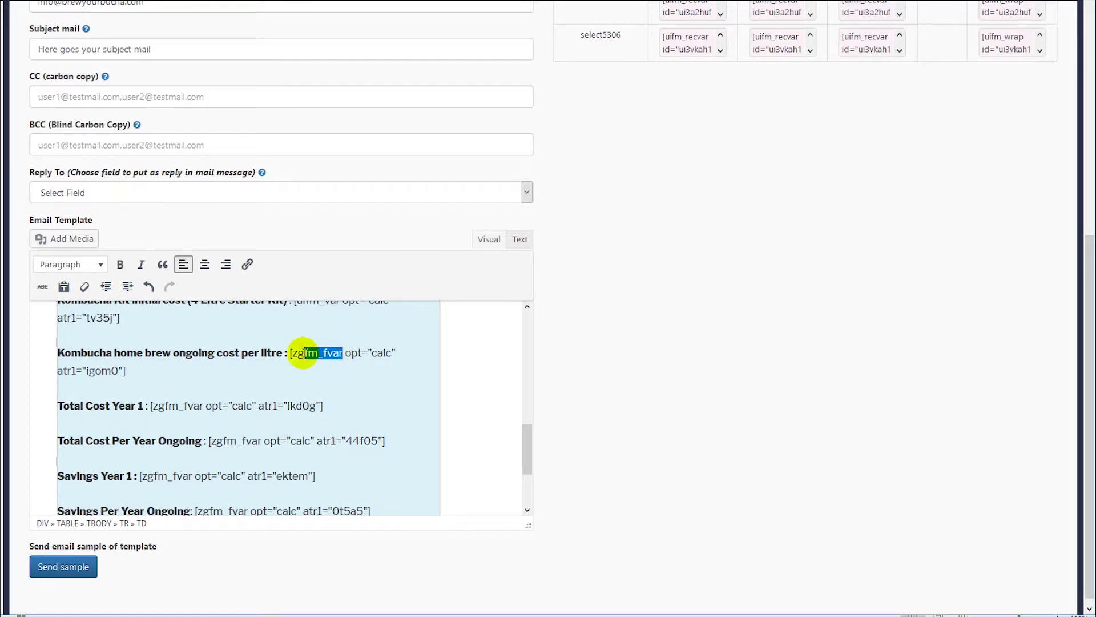
type("uifm_")
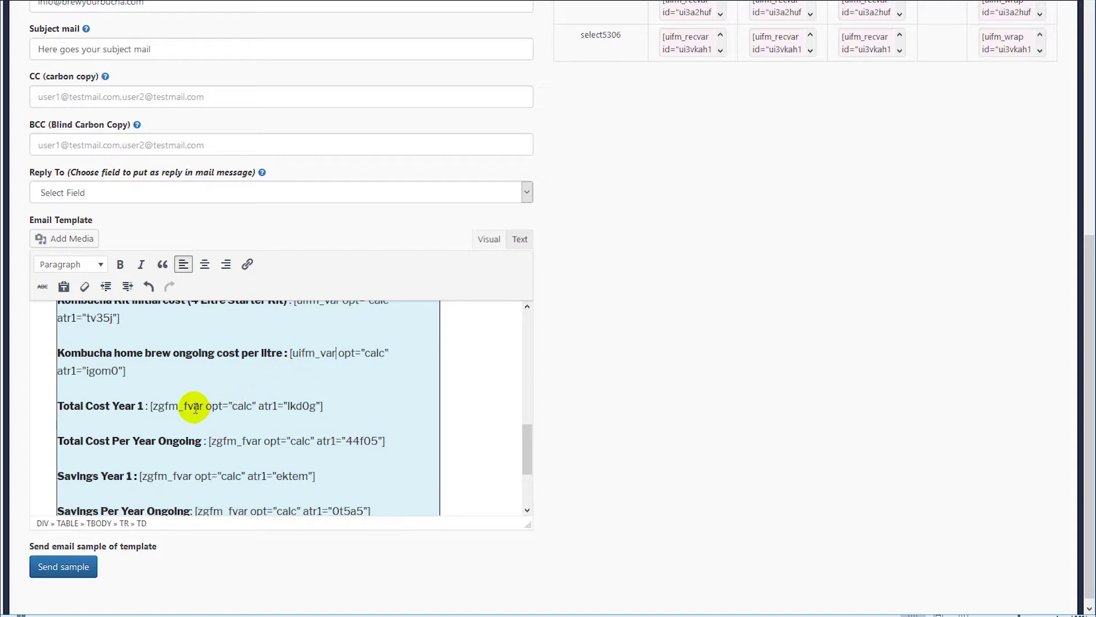
Replace zgfm_fvar with uifm_var in the "Total Cost Year 1" and "Total Cost Per Year Ongoing" codes.
left_click_drag(181, 408, 156, 406)
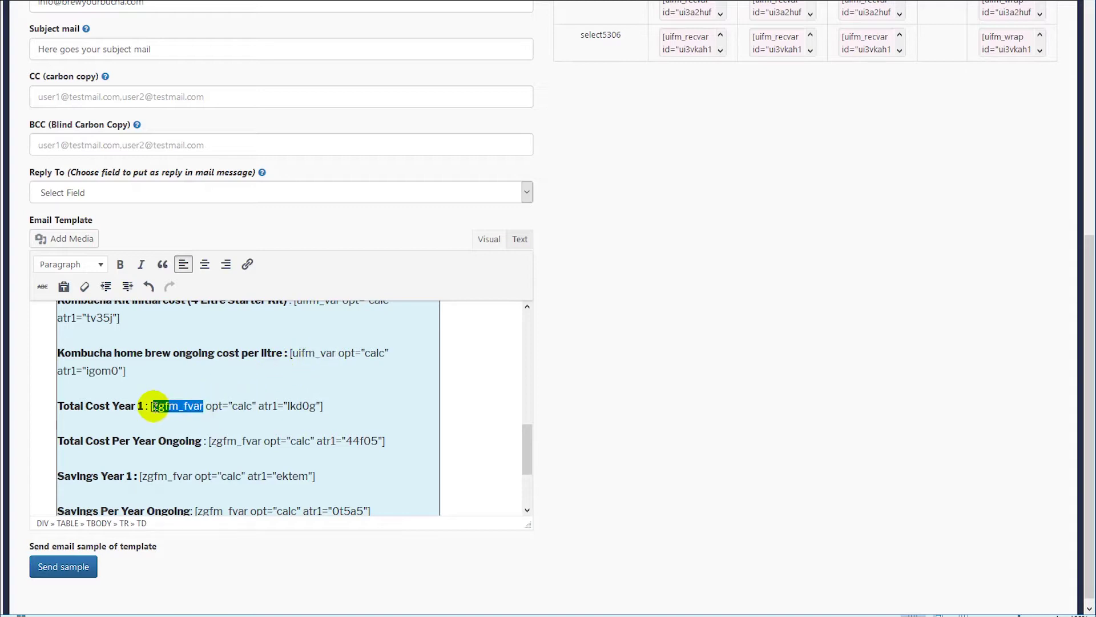
type("uifm_var")
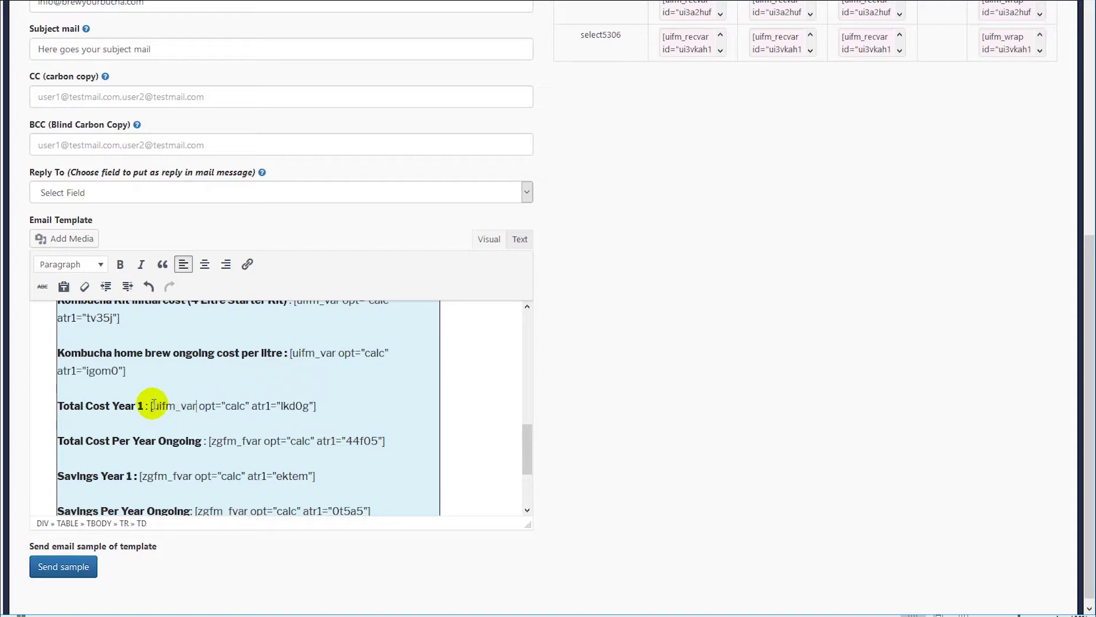
scroll(220, 406, "down", 1)
left_click_drag(261, 373, 223, 373)
type("uifm_var")
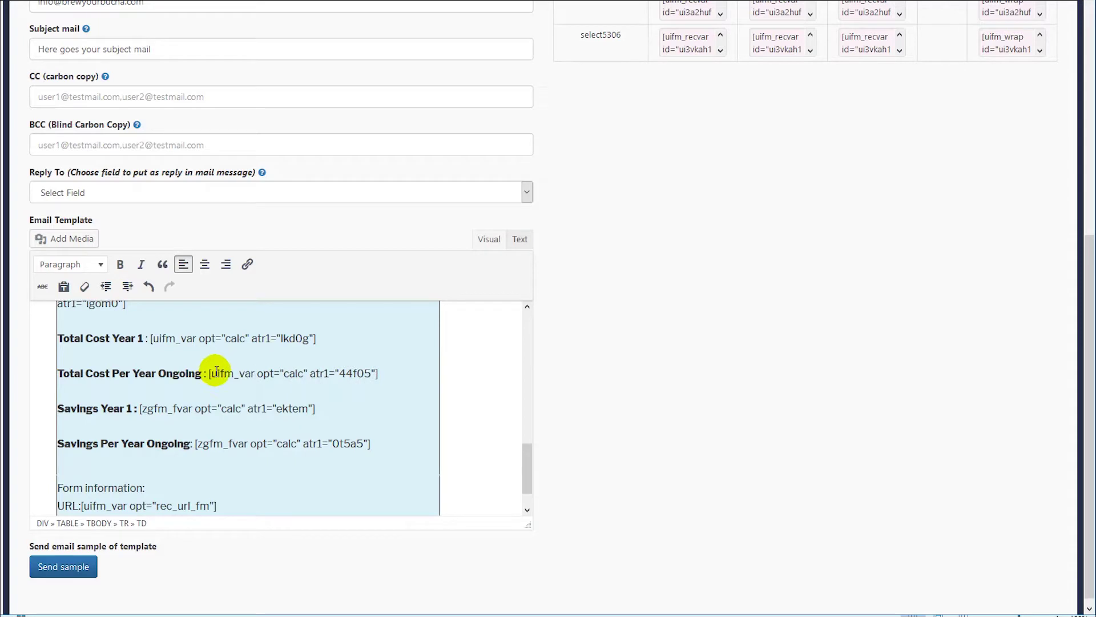
Replace zgfm_fvar with uifm_var in the "Savings Year 1" code of the admin email template.
scroll(216, 371, "down", 1)
left_click_drag(193, 371, 151, 371)
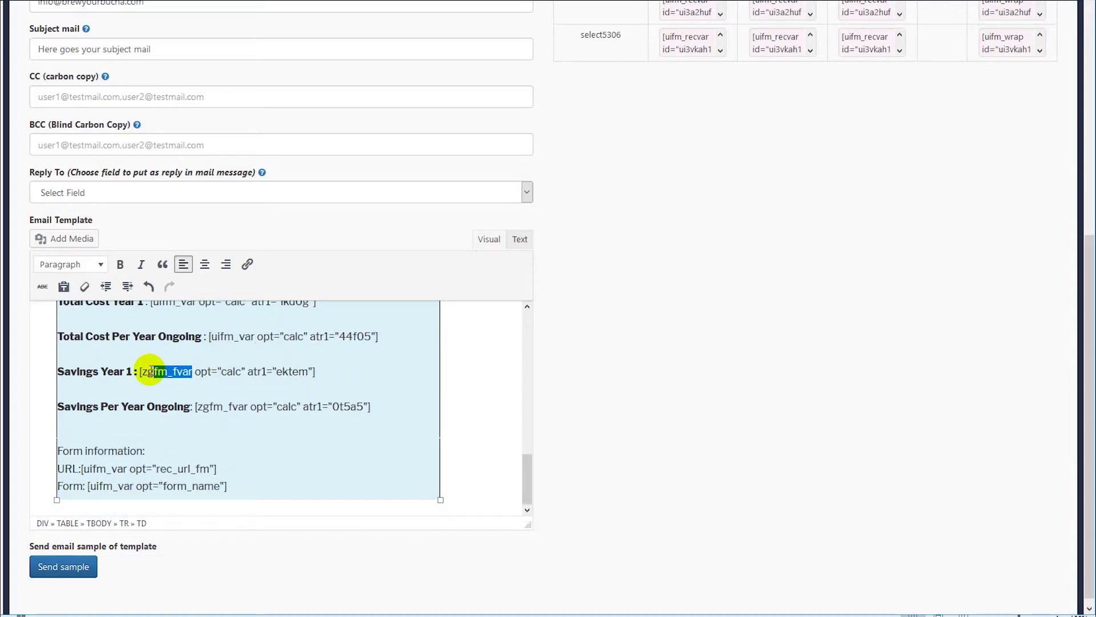
type("uifm")
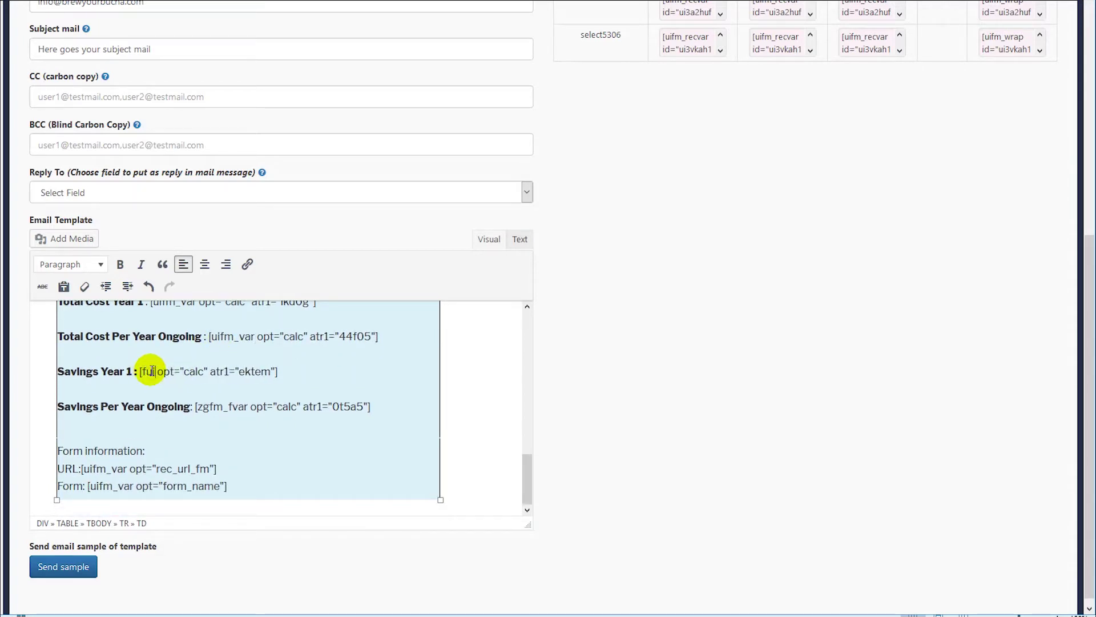
type("_var")
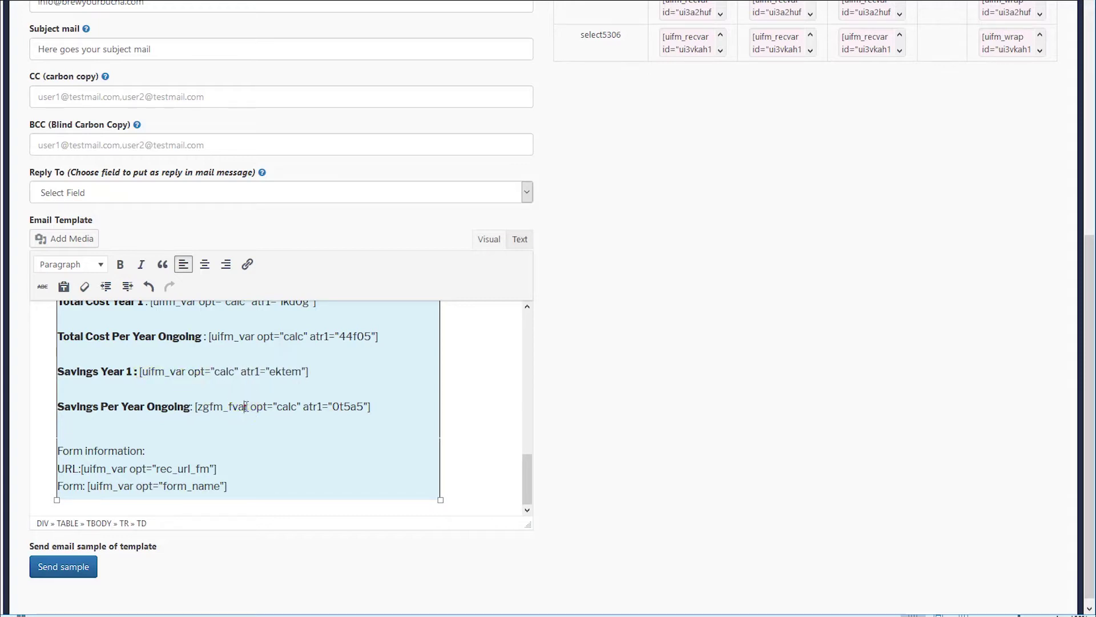
Replace zgfm_fvar with uifm_var in the "Savings Per Year Ongoing" code and check the other codes in the admin email template.
left_click_drag(222, 406, 200, 406)
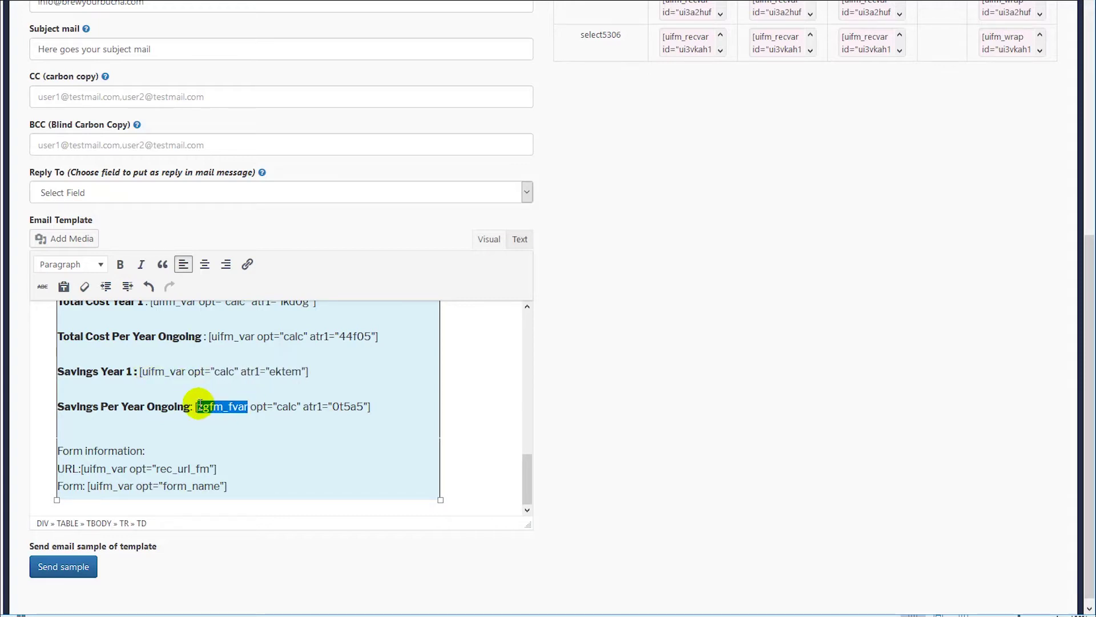
type("uifm_var")
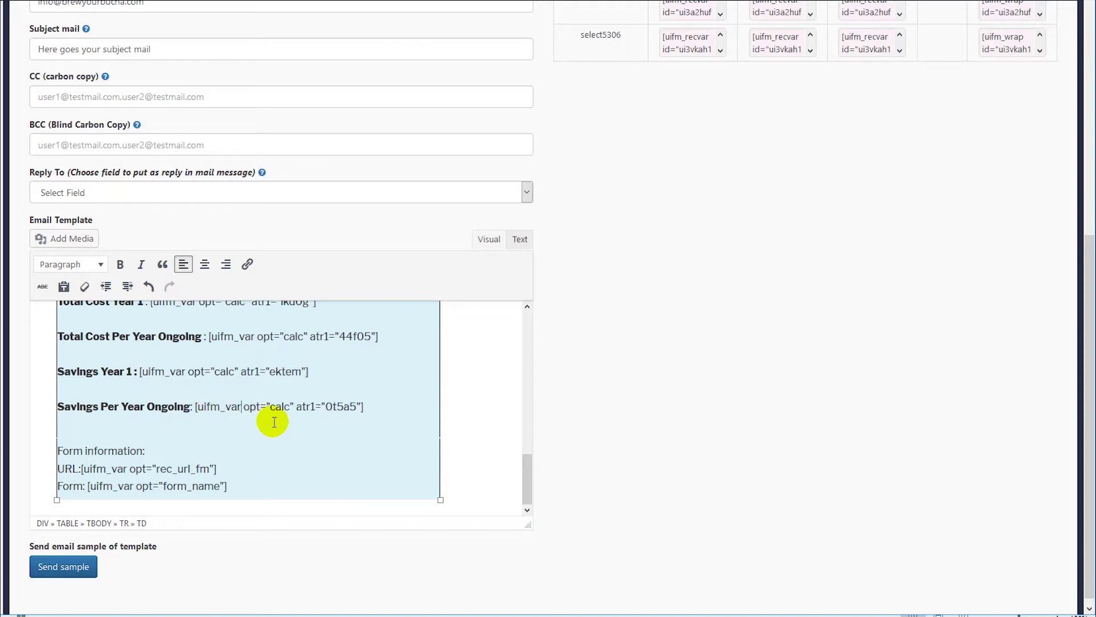
scroll(350, 416, "down", 1)
scroll(351, 416, "up", 15)
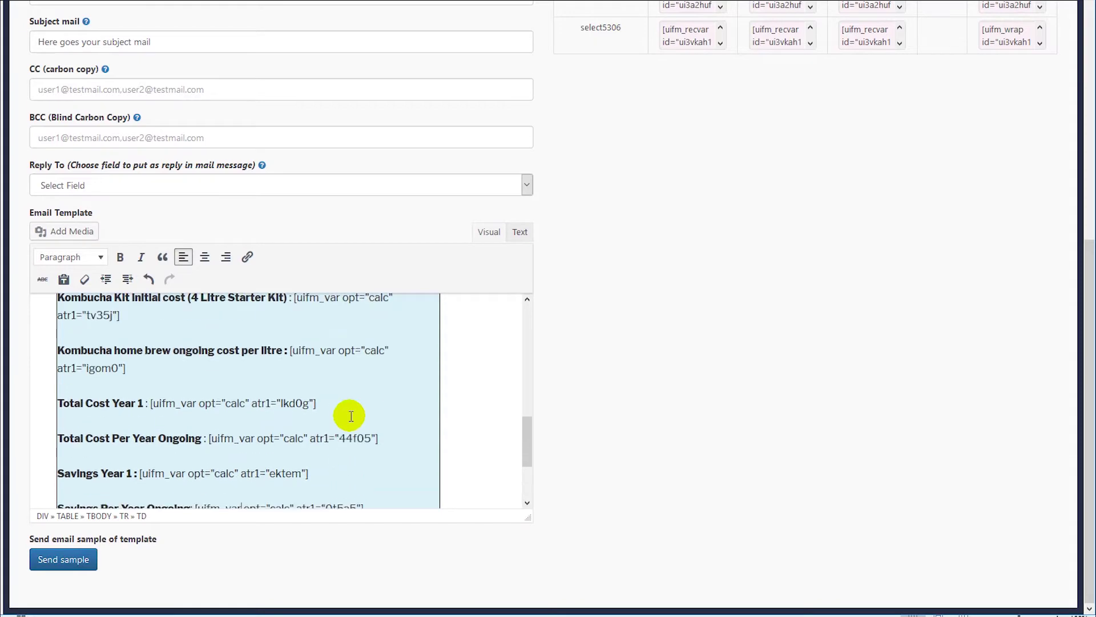
scroll(428, 430, "down", 2)
scroll(514, 433, "down", 8)
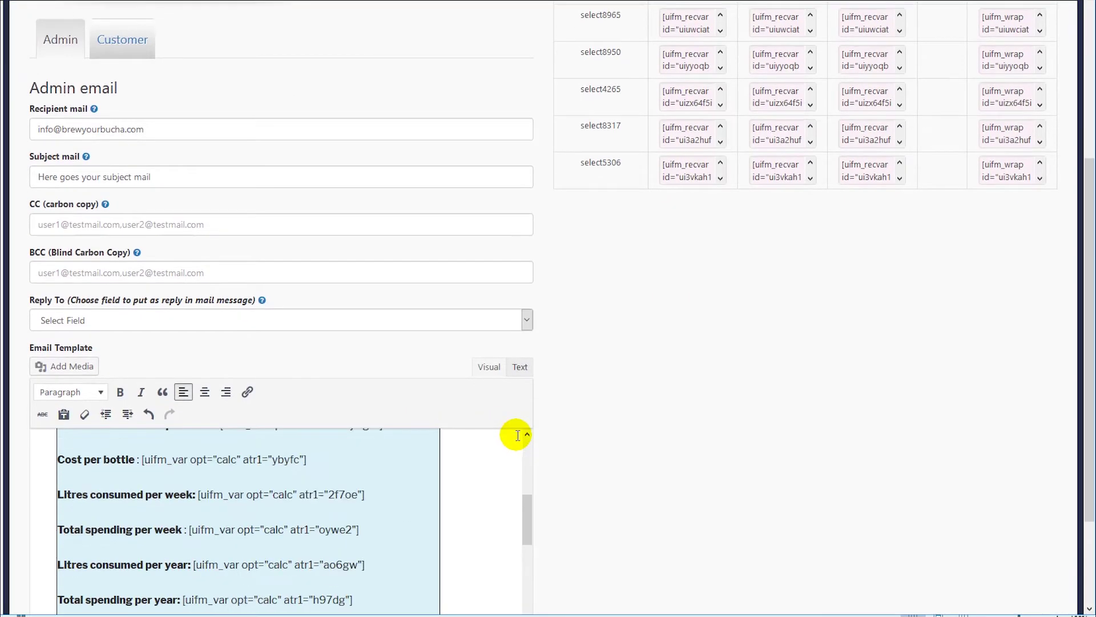
left_click_drag(527, 388, 542, 300)
scroll(567, 327, "up", 5)
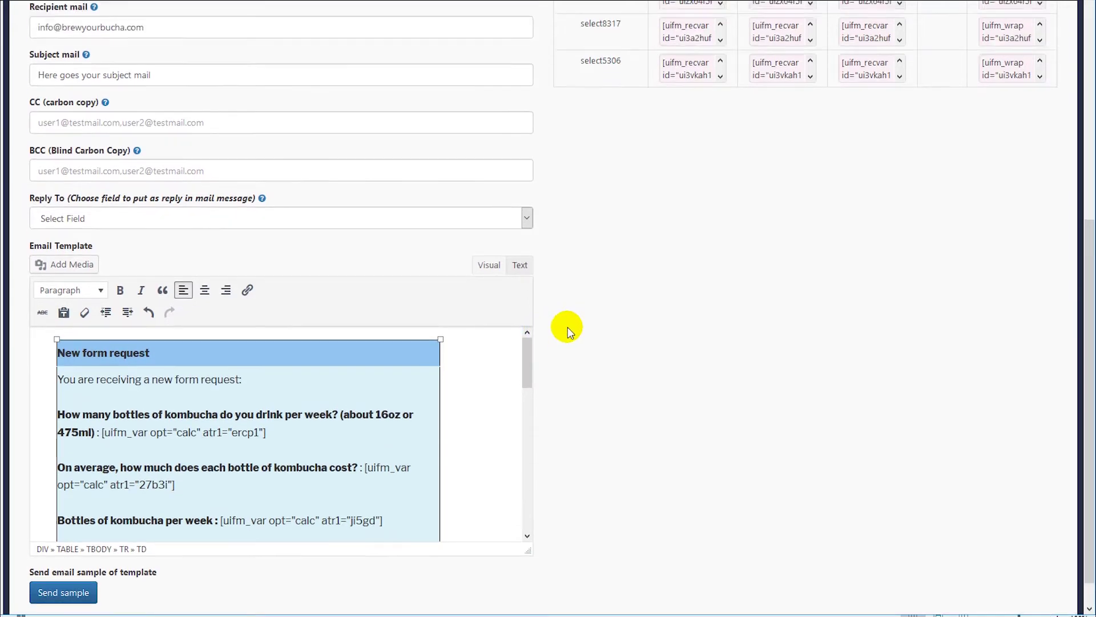
scroll(564, 337, "up", 3)
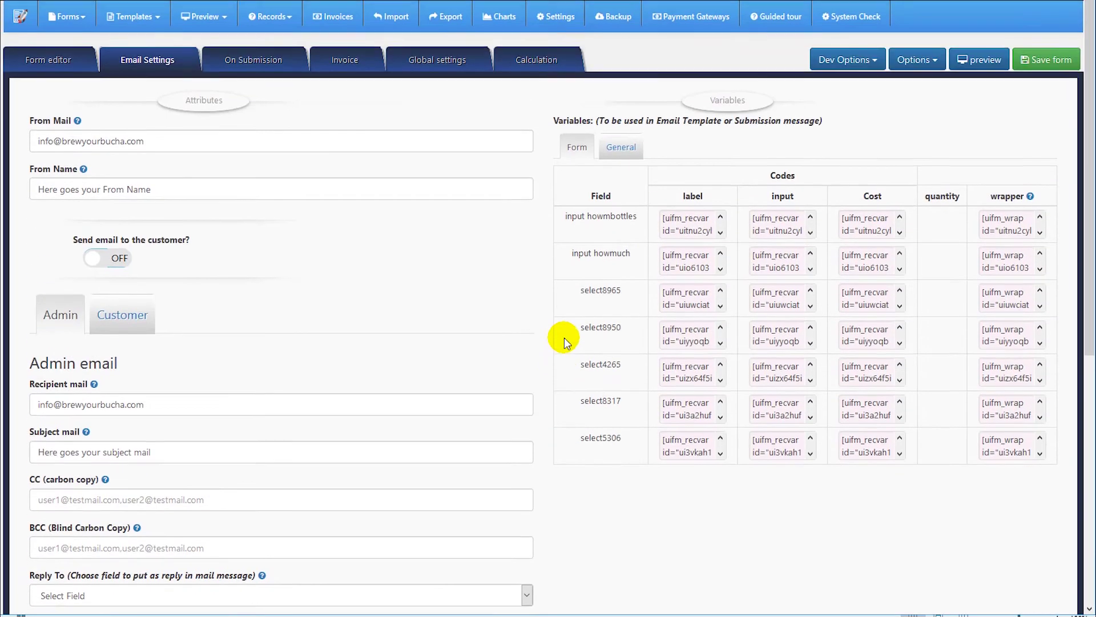
Save the form from the form editor and open its desktop preview.
left_click(49, 61)
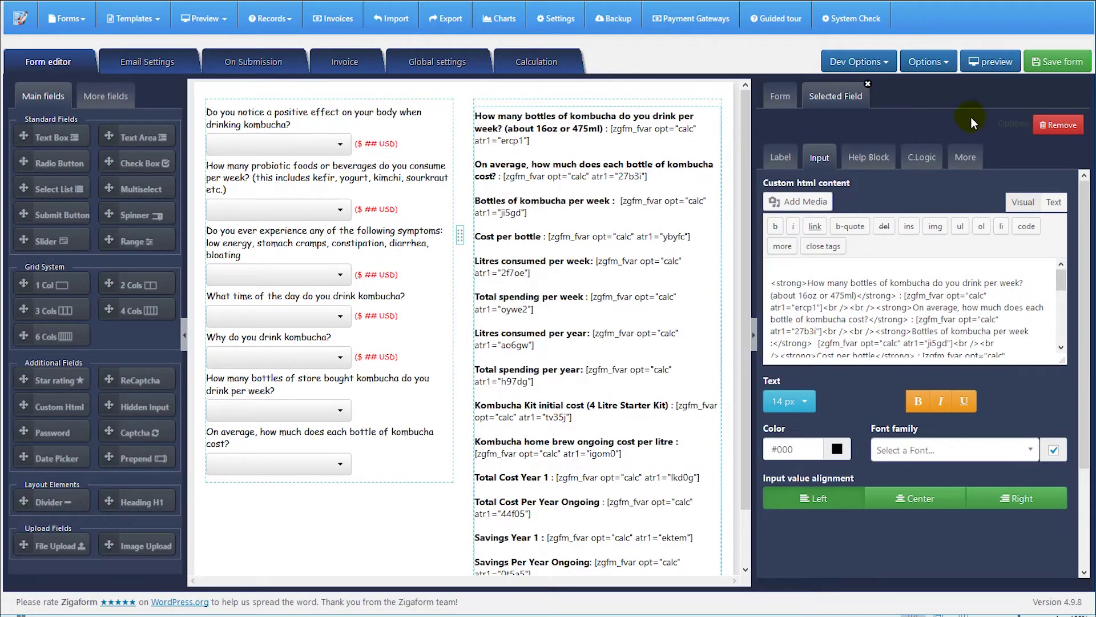
left_click(1047, 63)
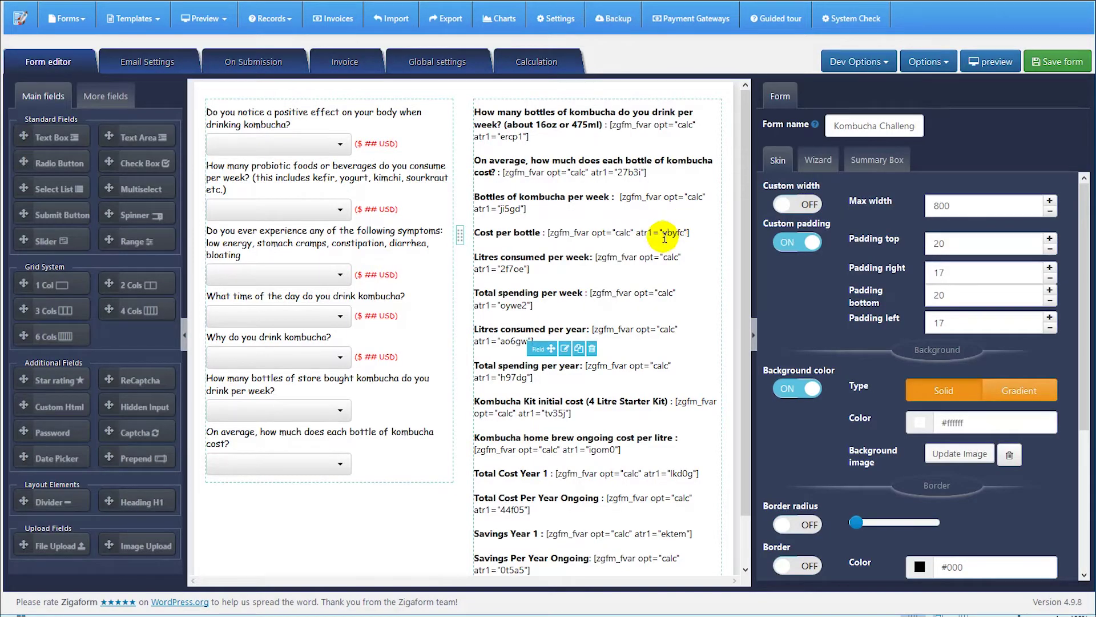
left_click(990, 62)
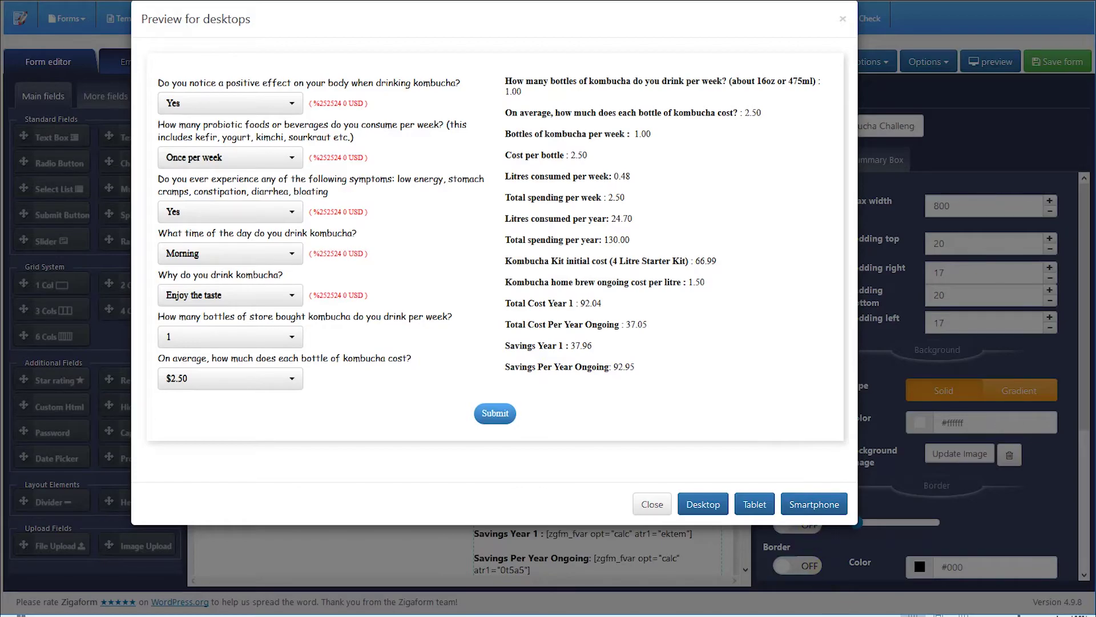
Match the spreadsheet's inputs in the preview by choosing 5 bottles per week and $3.00 per bottle, and submit the form.
left_click(240, 616)
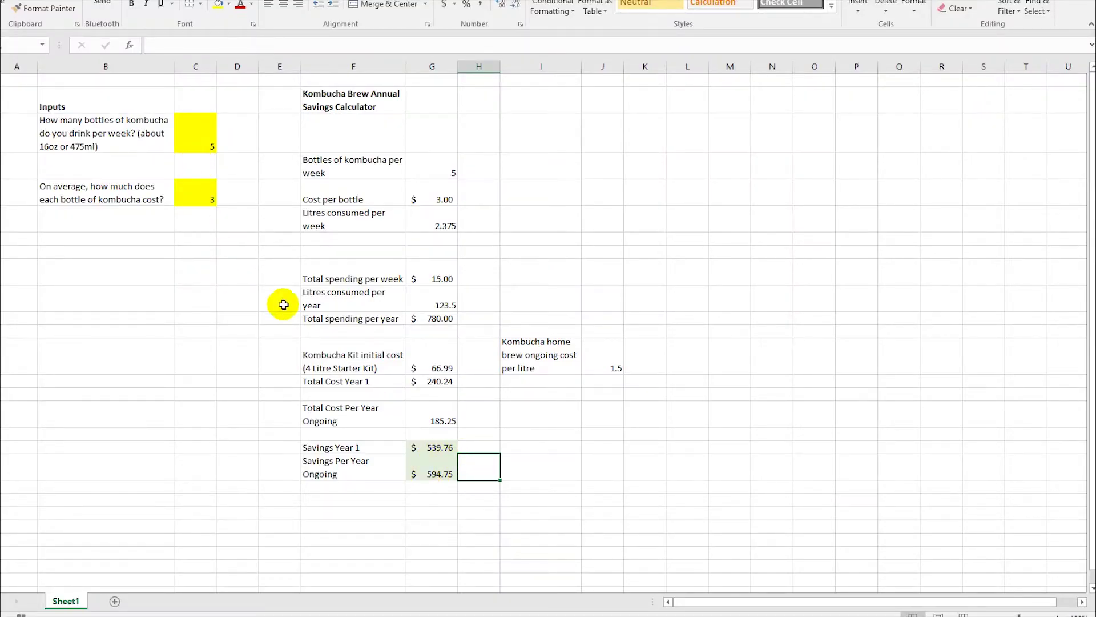
left_click(906, 614)
left_click(231, 339)
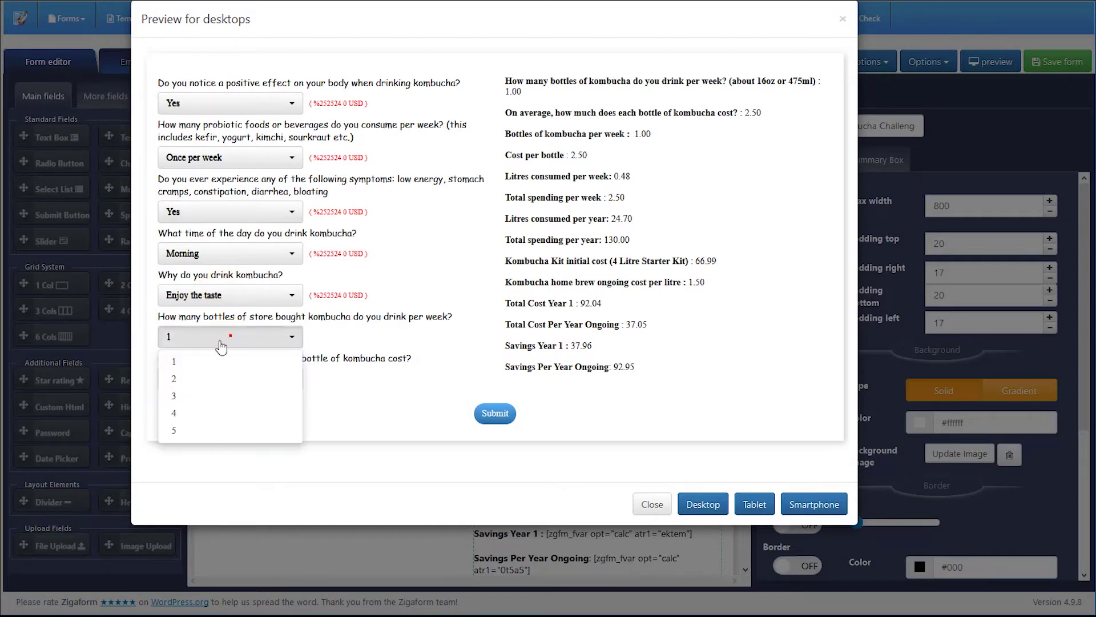
left_click(173, 430)
left_click(242, 378)
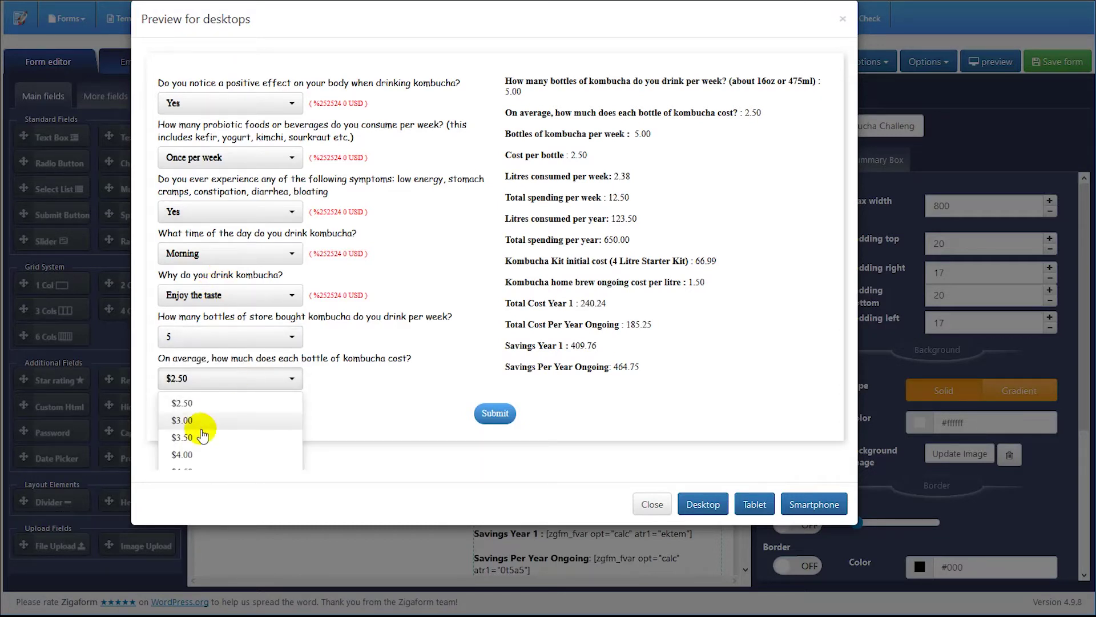
left_click(197, 422)
left_click(613, 297)
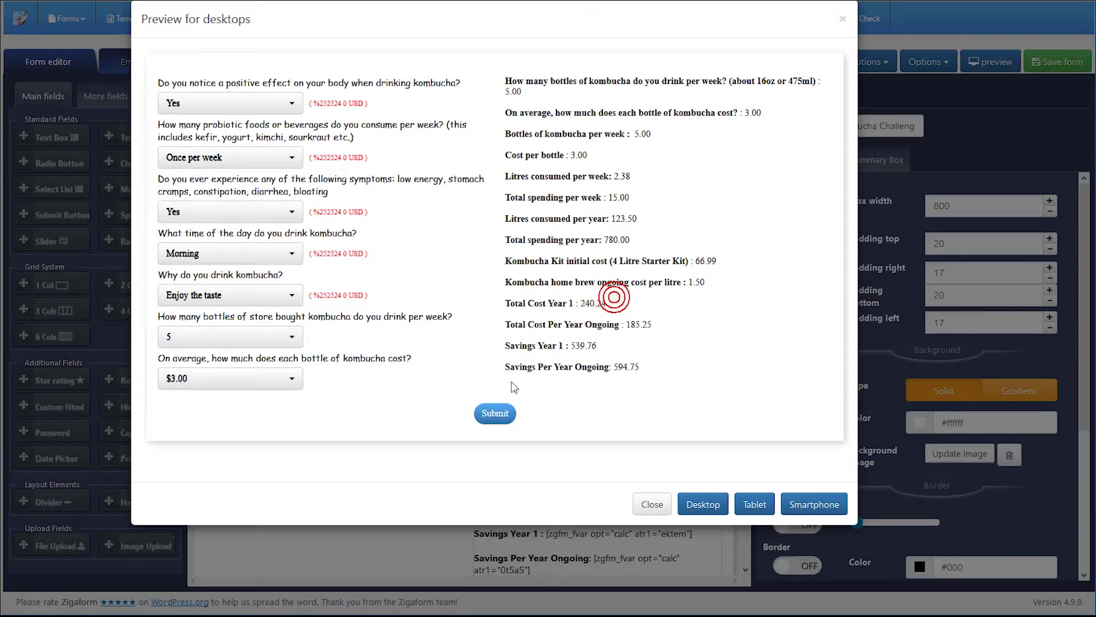
left_click(491, 417)
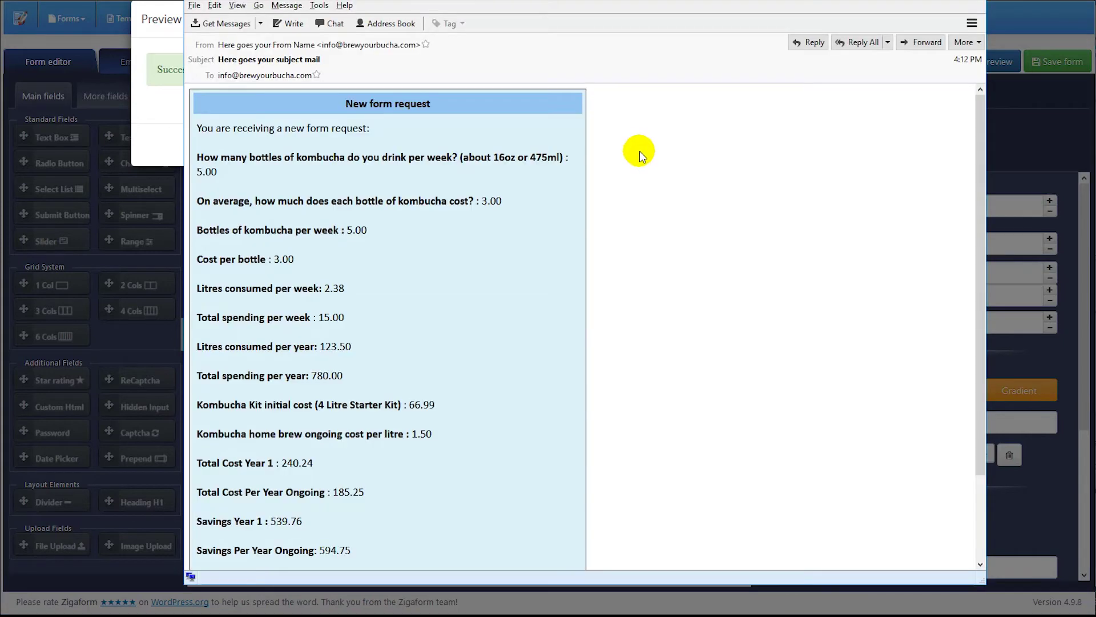
Examine the received admin notification email, comparing the answers, costs and both savings values with the calculator results.
scroll(462, 195, "down", 3)
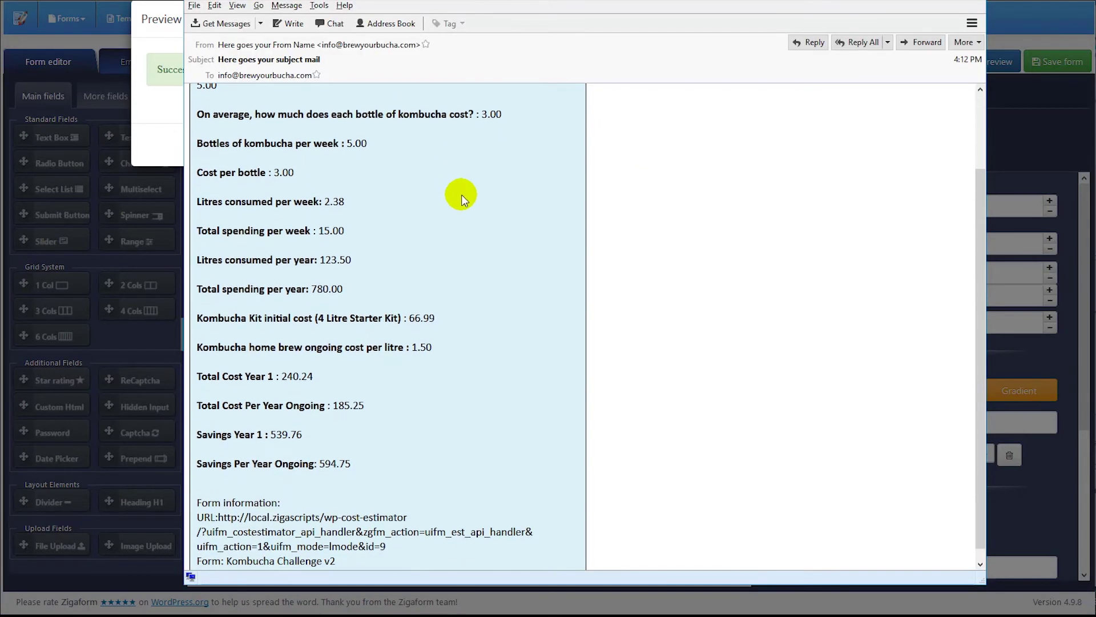
scroll(411, 228, "up", 3)
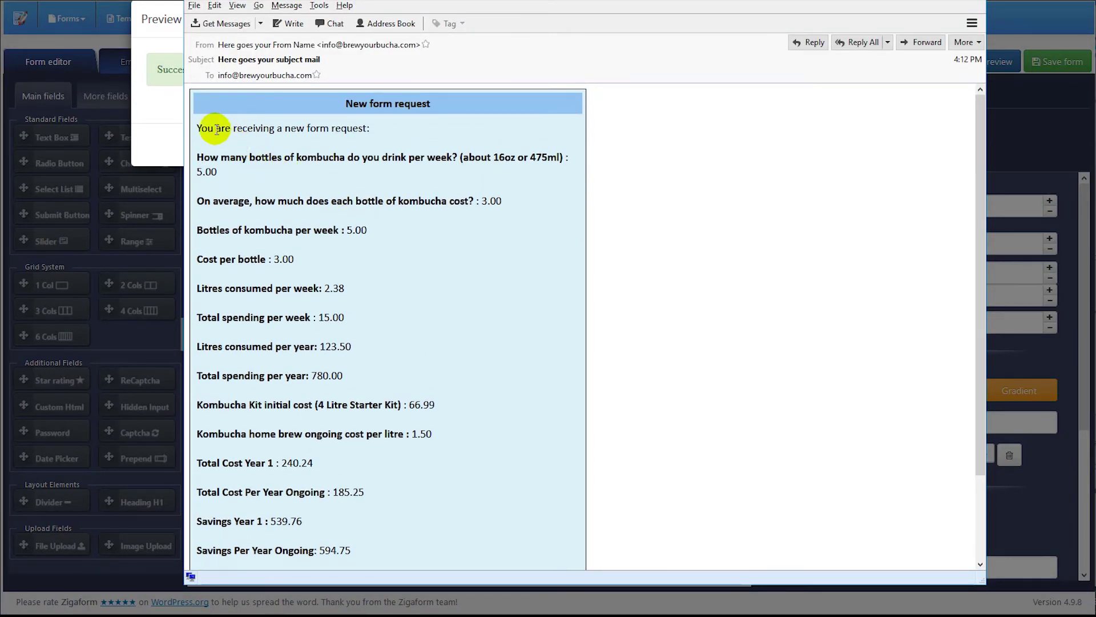
left_click_drag(197, 129, 425, 404)
left_click(412, 393)
scroll(409, 396, "down", 3)
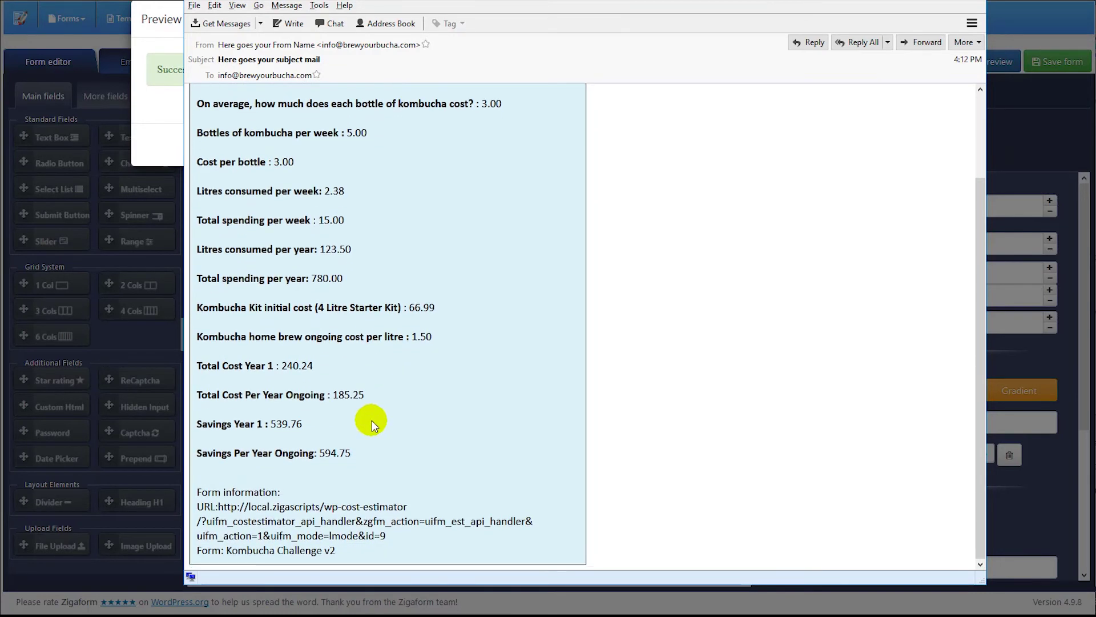
left_click_drag(353, 453, 190, 428)
scroll(237, 103, "up", 3)
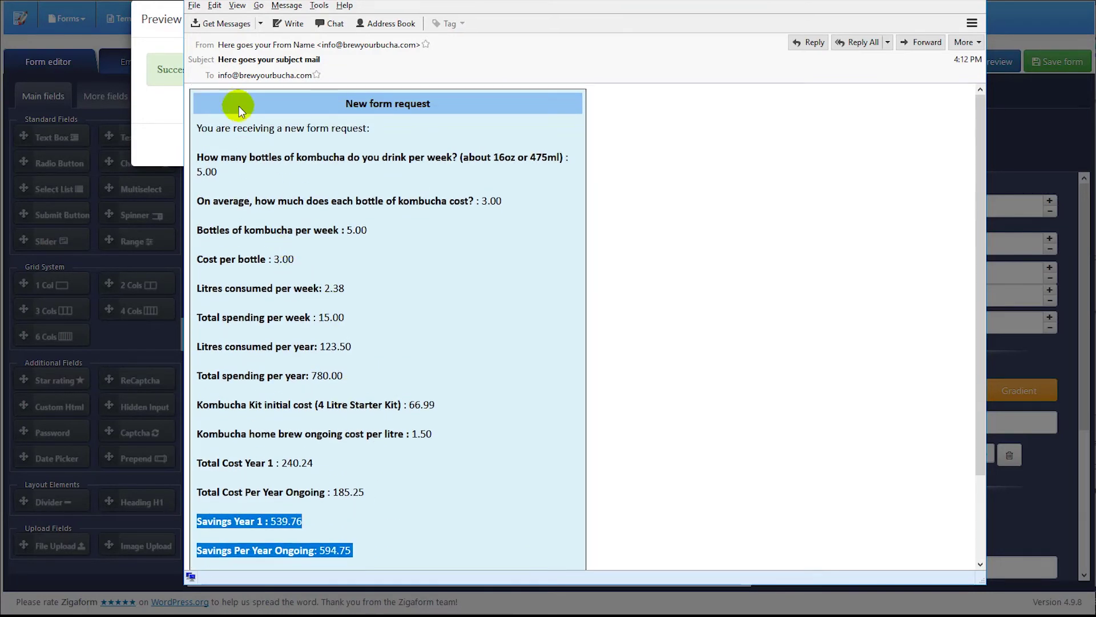
left_click_drag(197, 128, 372, 232)
left_click(441, 336)
scroll(430, 336, "down", 2)
left_click_drag(362, 450, 198, 422)
left_click(352, 434)
left_click_drag(357, 453, 201, 421)
left_click(308, 421)
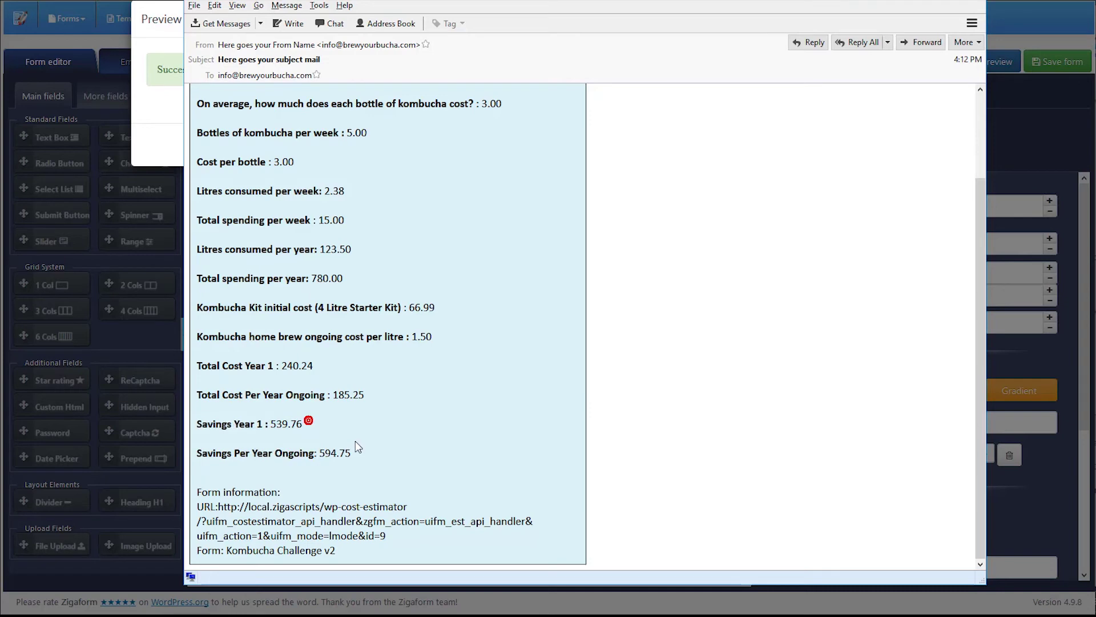
scroll(379, 447, "up", 2)
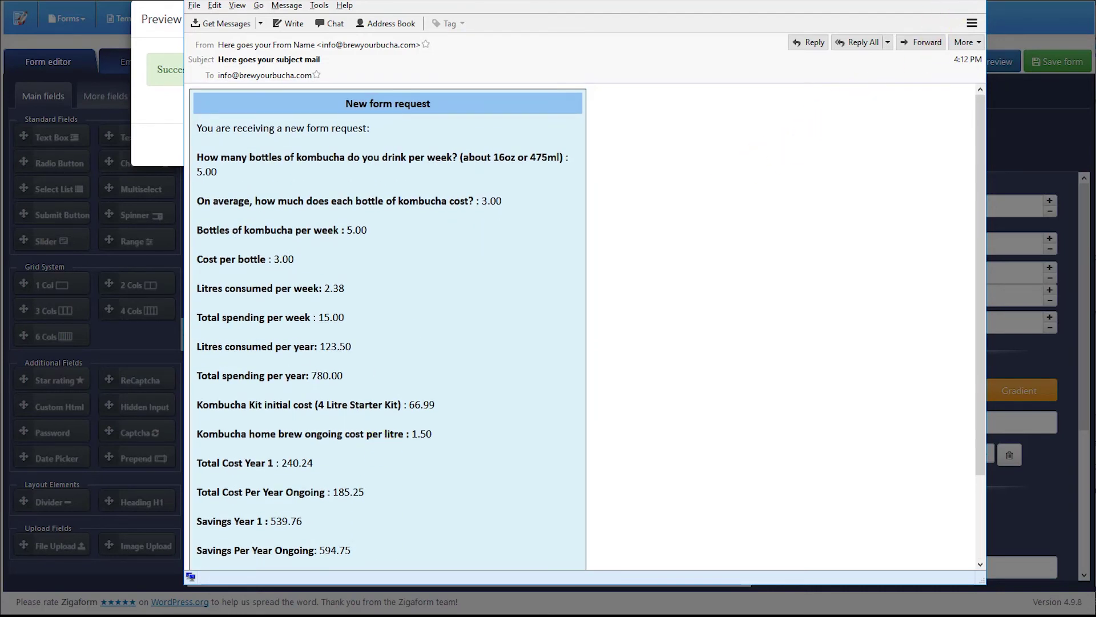
Close the notification email and the form preview to return to the form editor.
left_click(965, 1)
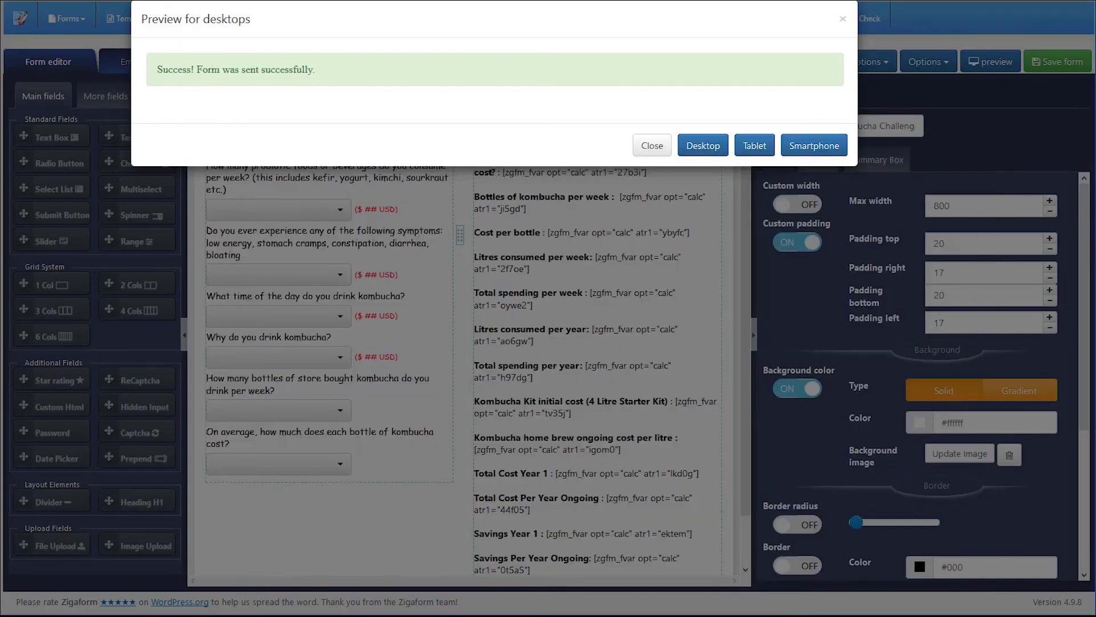
left_click(653, 148)
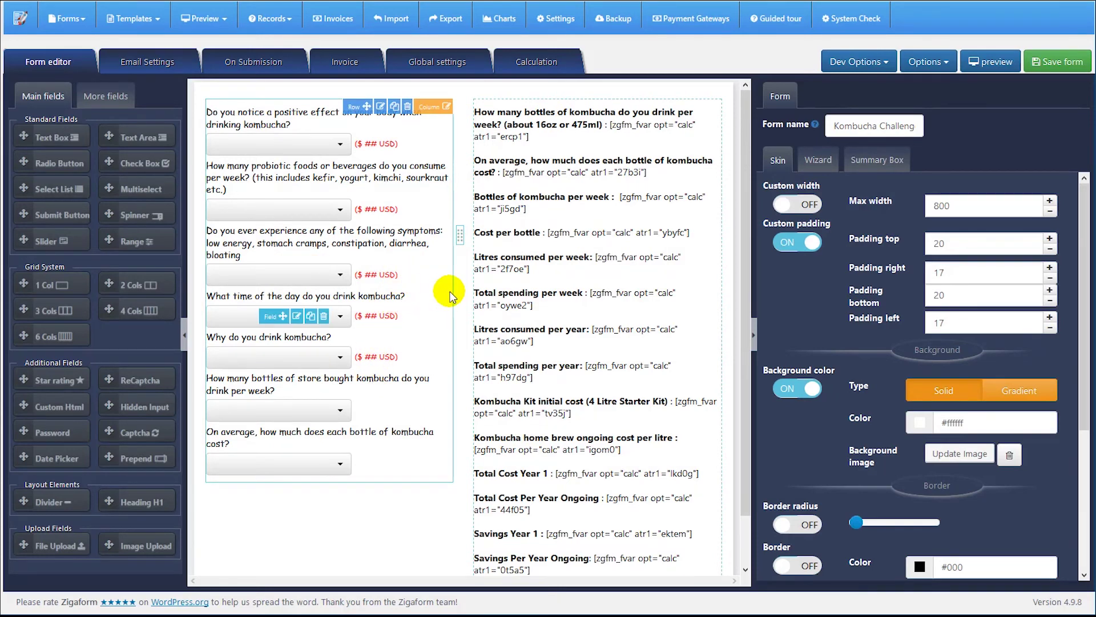
scroll(571, 317, "down", 1)
scroll(594, 274, "up", 1)
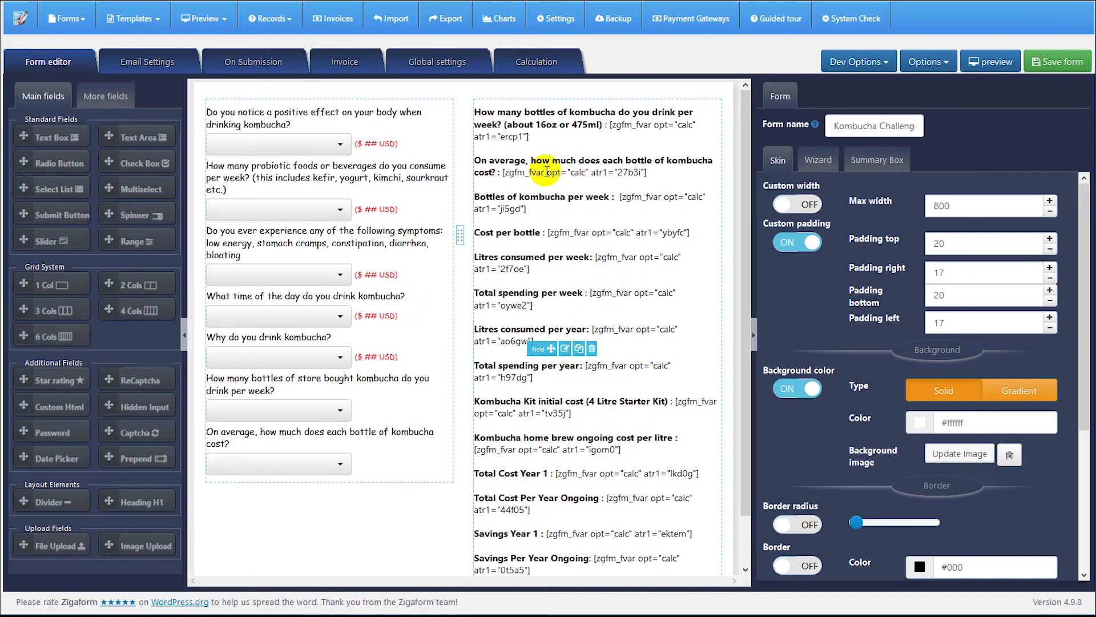
Review the uifm_var codes in the admin email template once more, and save the form from the form editor.
left_click(137, 62)
scroll(247, 443, "down", 5)
scroll(245, 437, "down", 3)
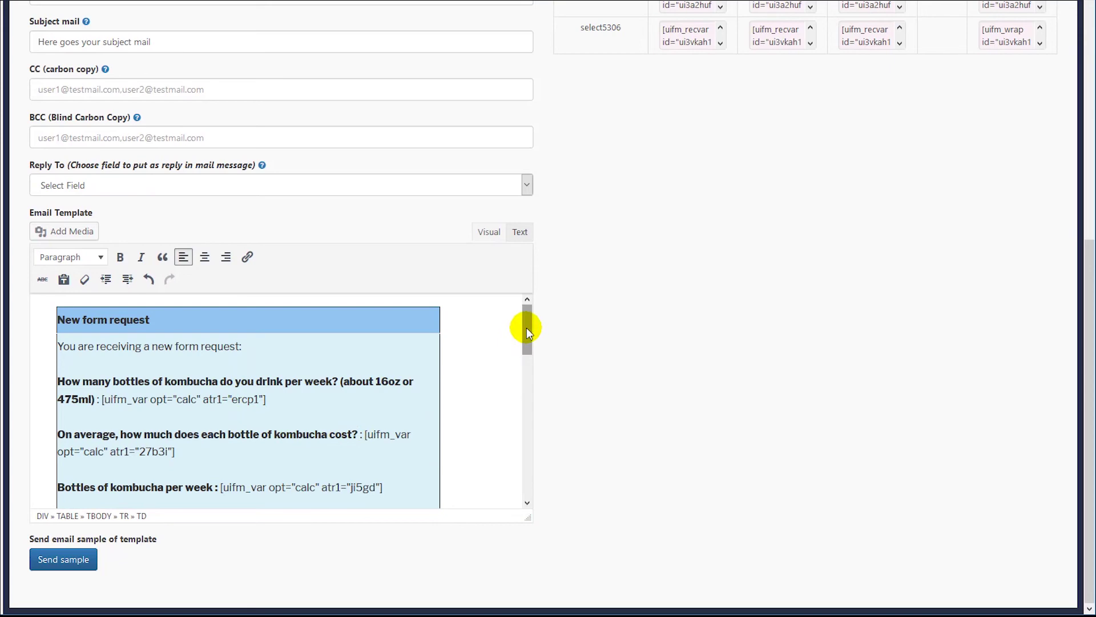
scroll(526, 328, "down", 5)
scroll(526, 328, "up", 10)
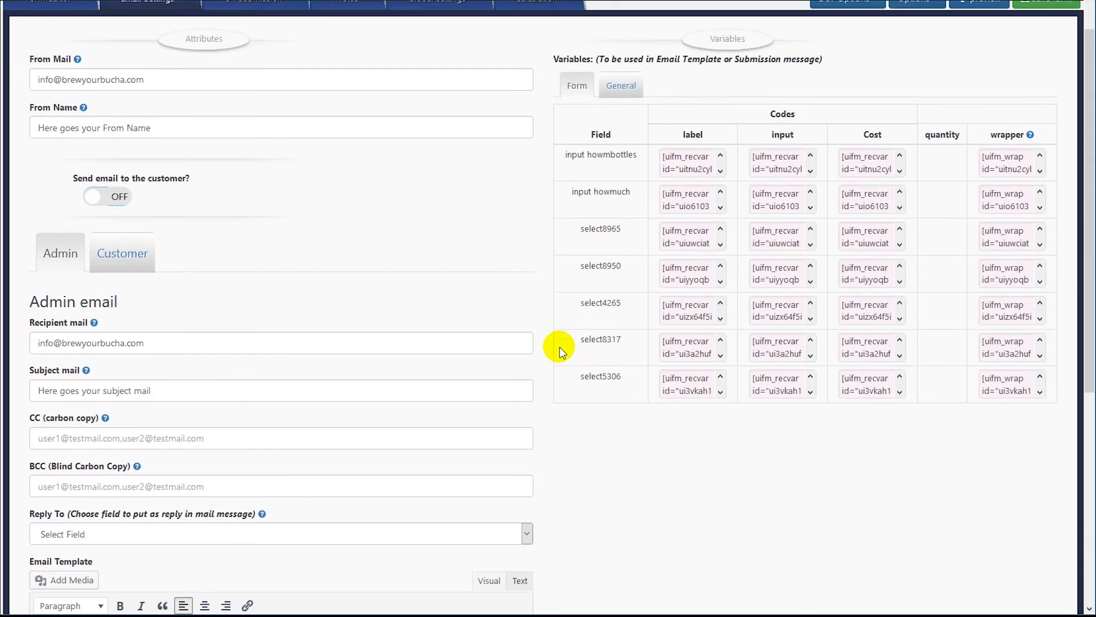
scroll(560, 347, "up", 2)
left_click(48, 62)
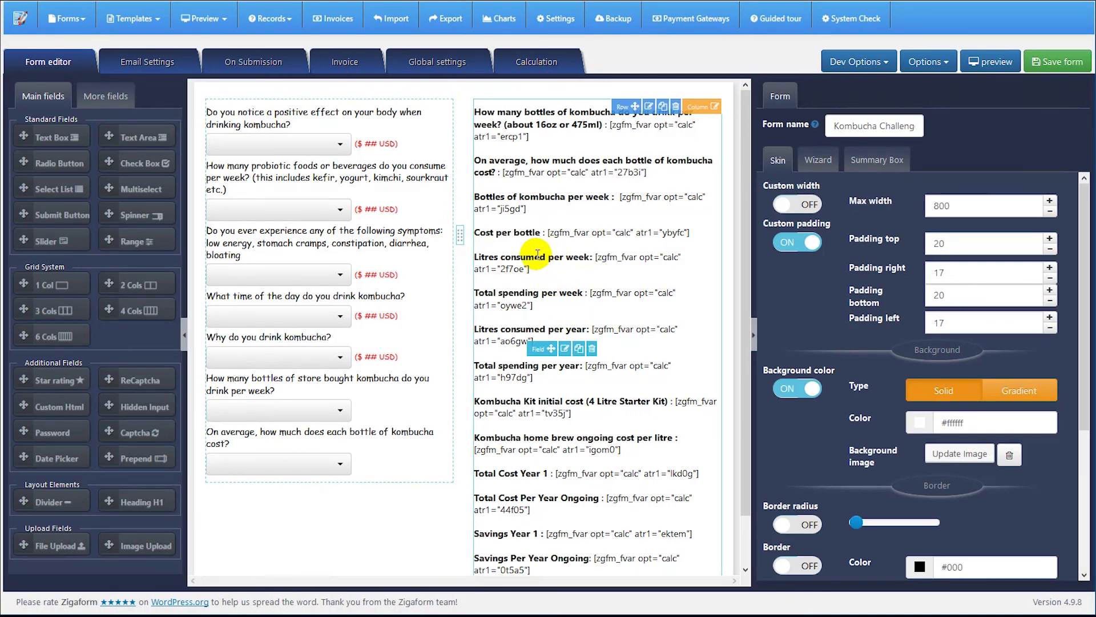
left_click(1050, 67)
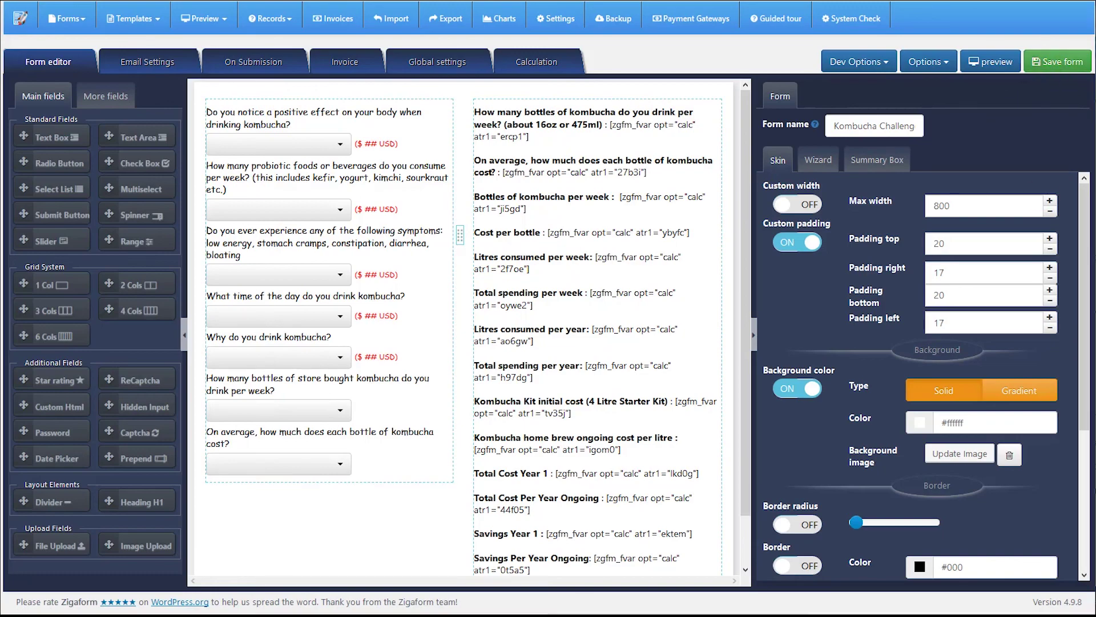